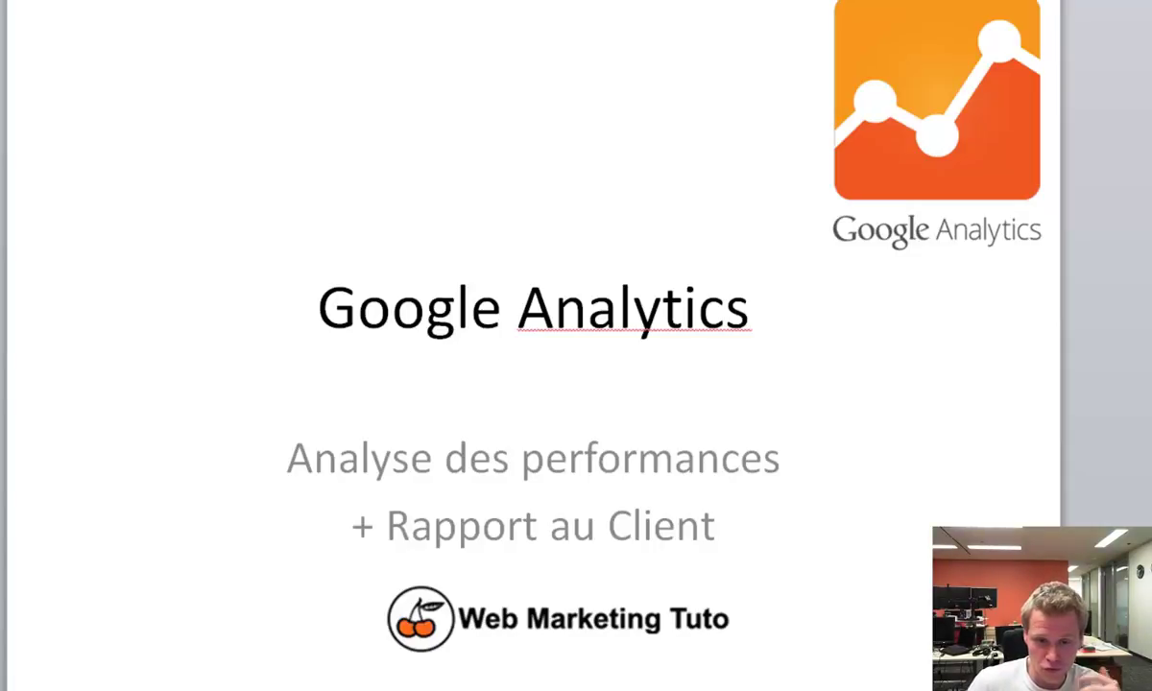
# Underline the title slide's subtitle with a red pen stroke, then advance to the Plan slide
pyautogui.moveTo(528, 364)
pyautogui.mouseDown()
pyautogui.moveTo(277, 451)
pyautogui.moveTo(397, 374)
pyautogui.mouseUp()
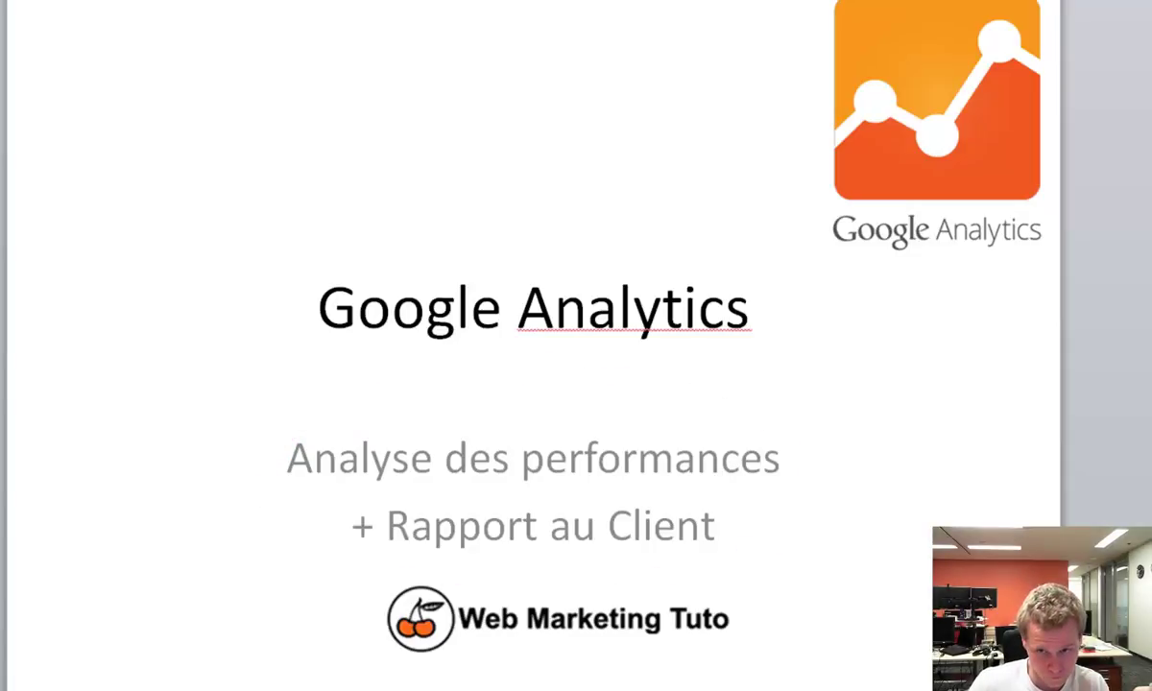
pyautogui.press('Right')
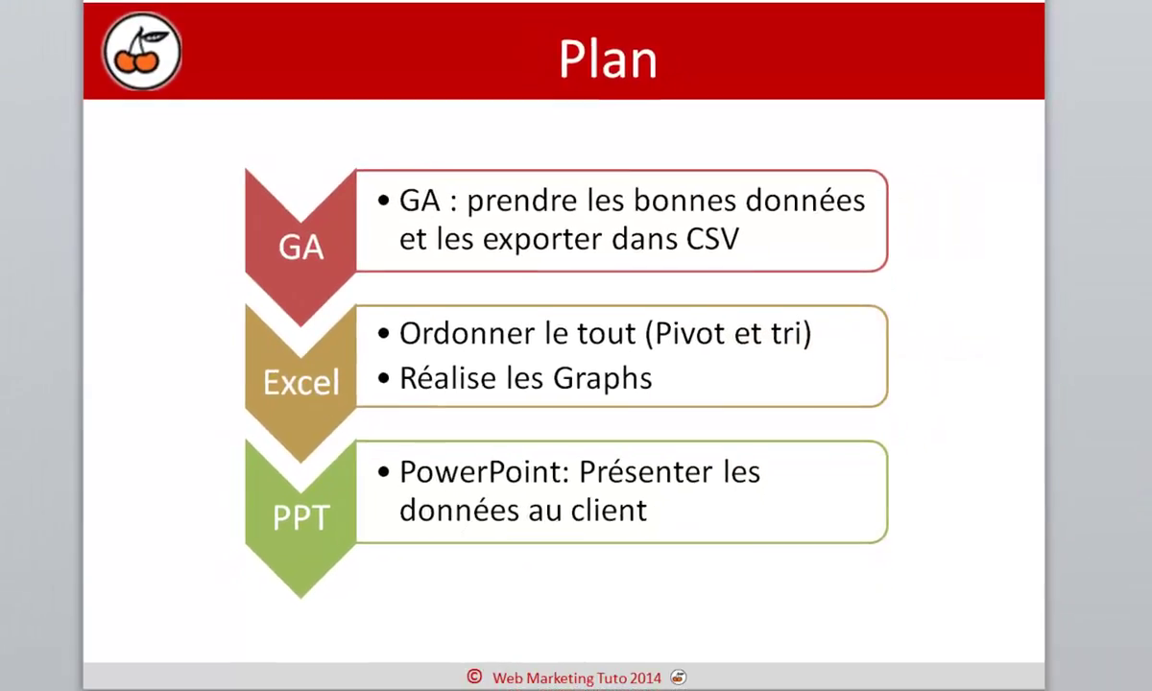
# Advance from the Plan slide to the 'Visite et croissance par pays (sep-fev)' slide
pyautogui.press('Right')
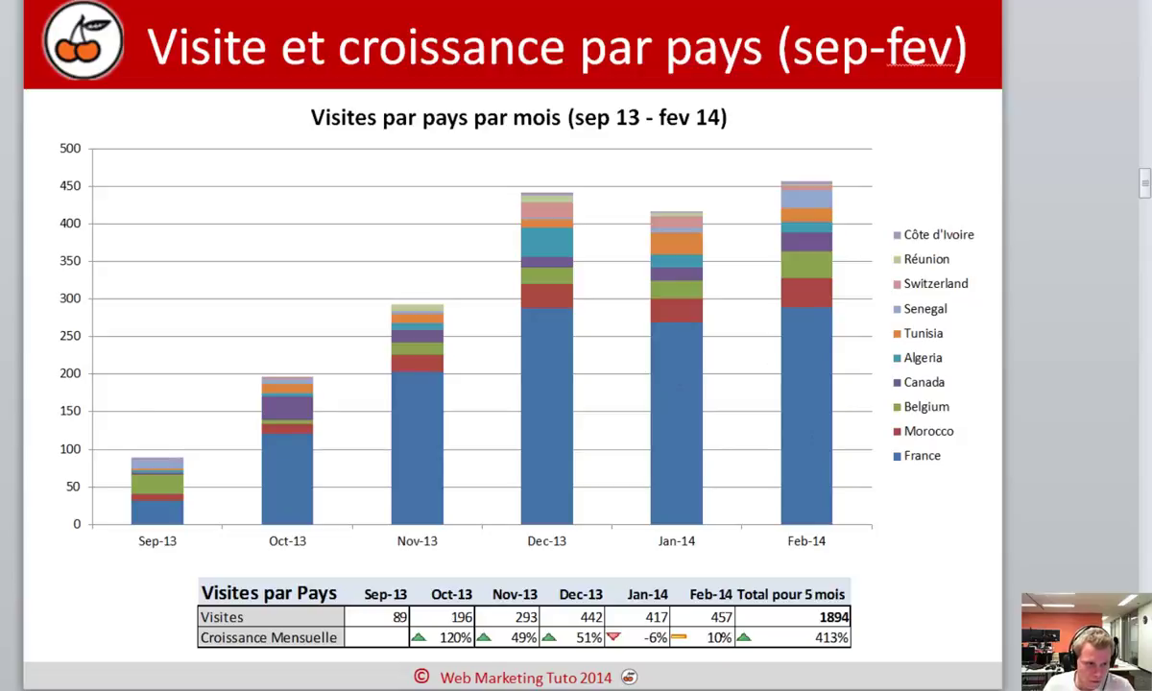
# Move forward from the stacked visits-by-country chart toward the Questions Business slide
pyautogui.press('Right')
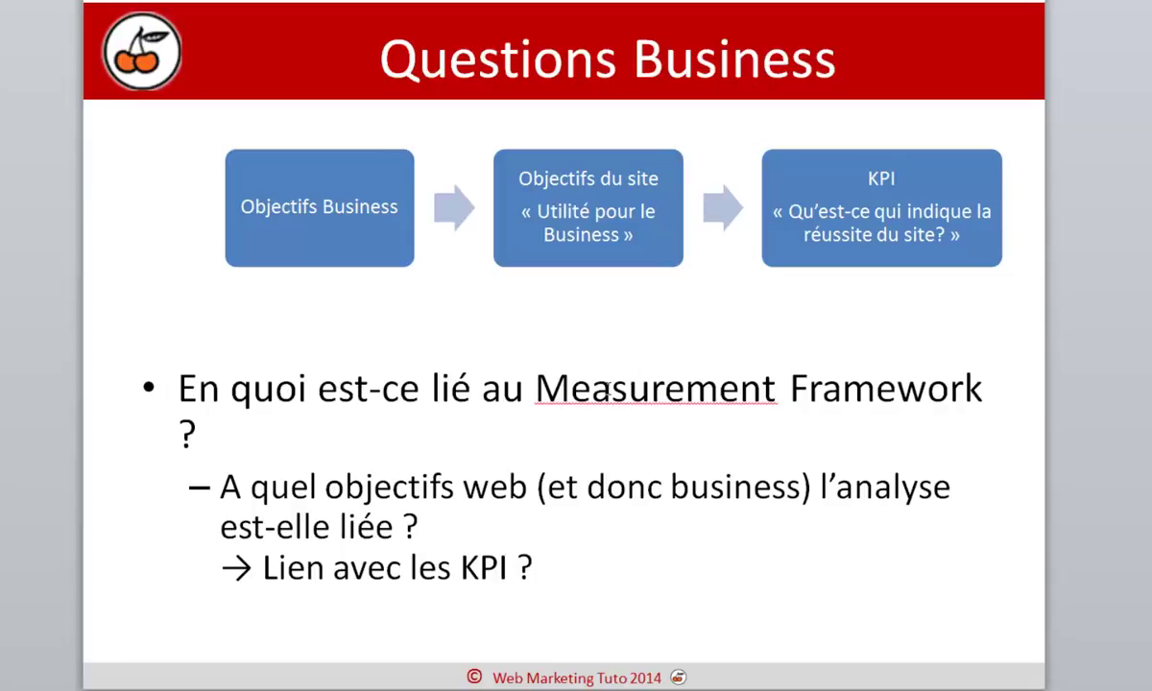
pyautogui.moveTo(323, 487); pyautogui.dragTo(533, 490)
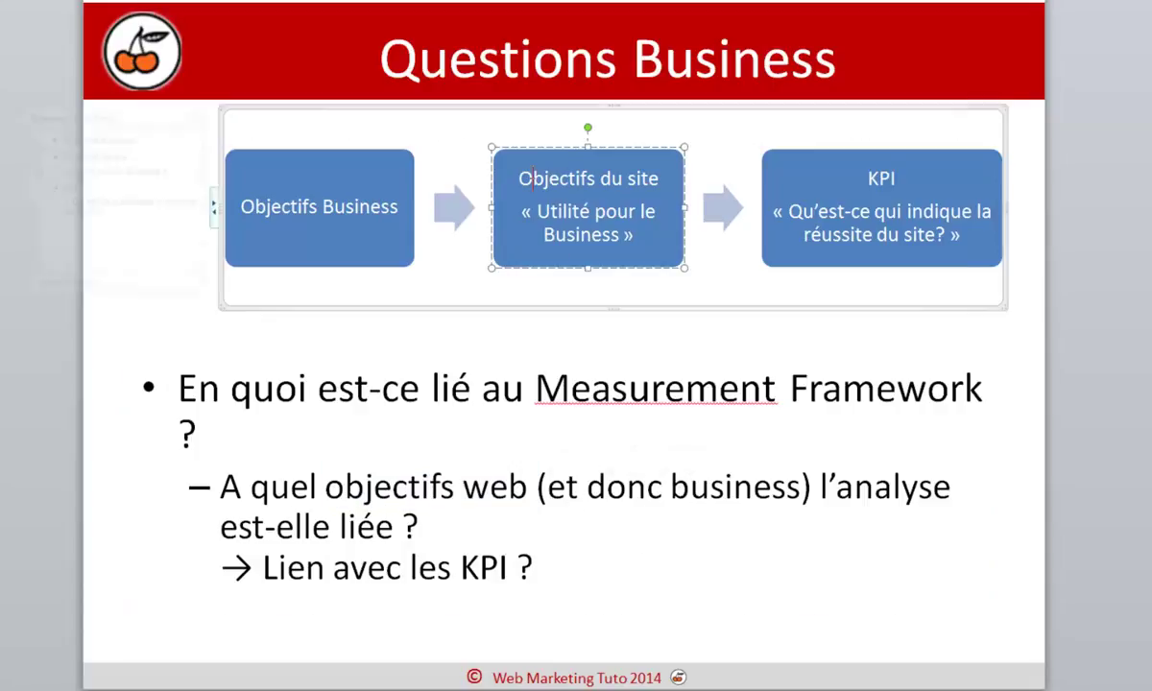
pyautogui.click(513, 323)
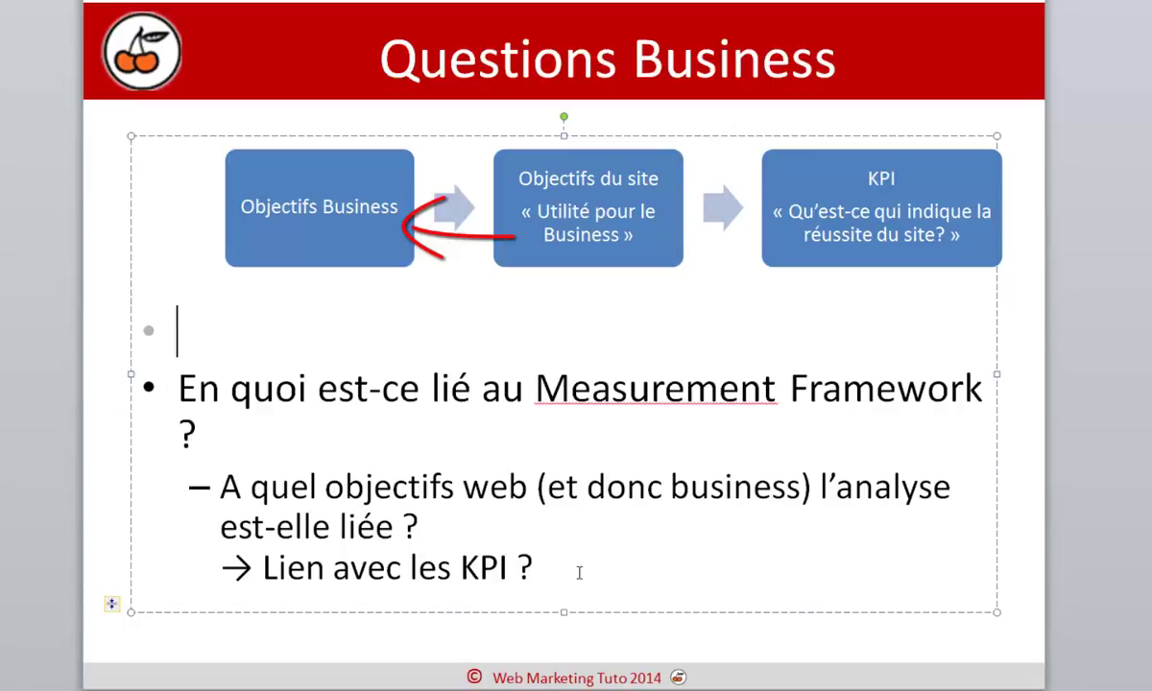
pyautogui.moveTo(567, 571); pyautogui.dragTo(477, 571)
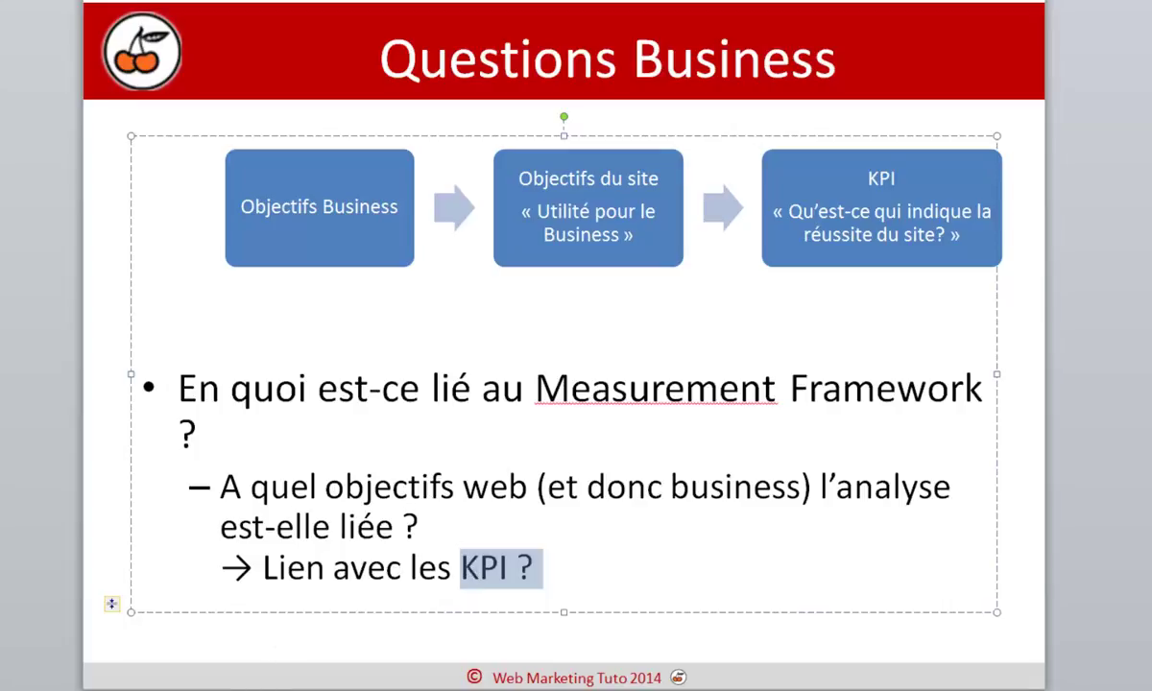
pyautogui.moveTo(240, 690)
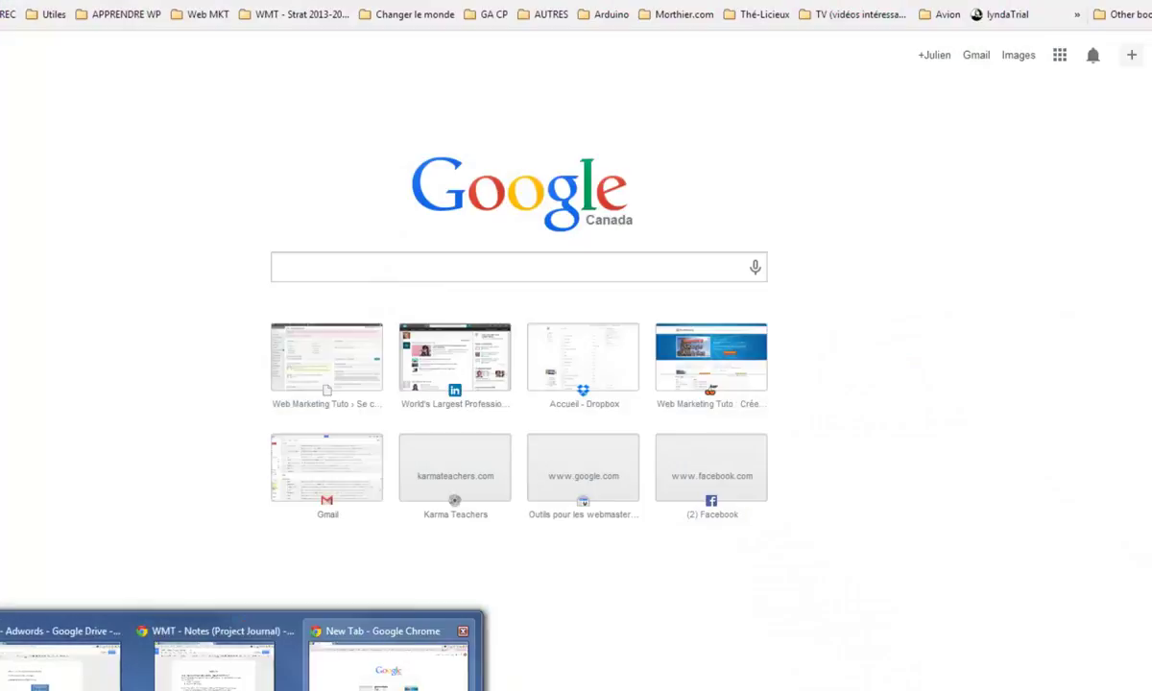
# Launch Google Analytics from Chrome's top sites and open the '1. WMT UA - Master' view, found by filtering with 'wmt'
pyautogui.click(389, 661)
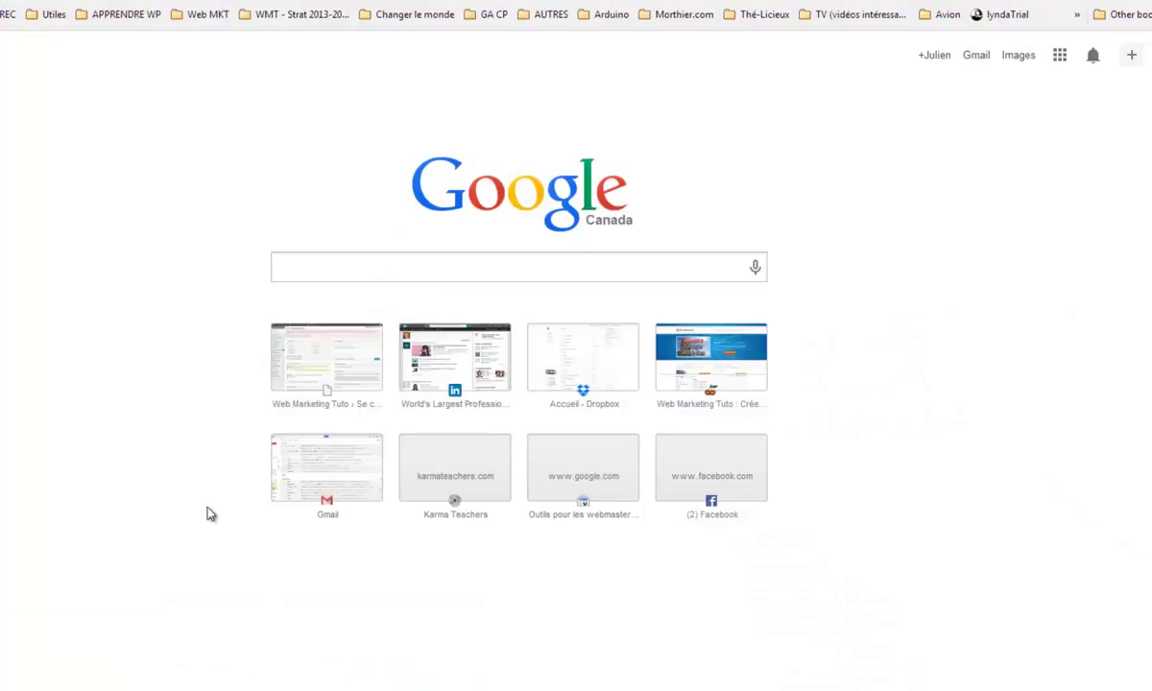
pyautogui.hotkey('ctrl', 'space')
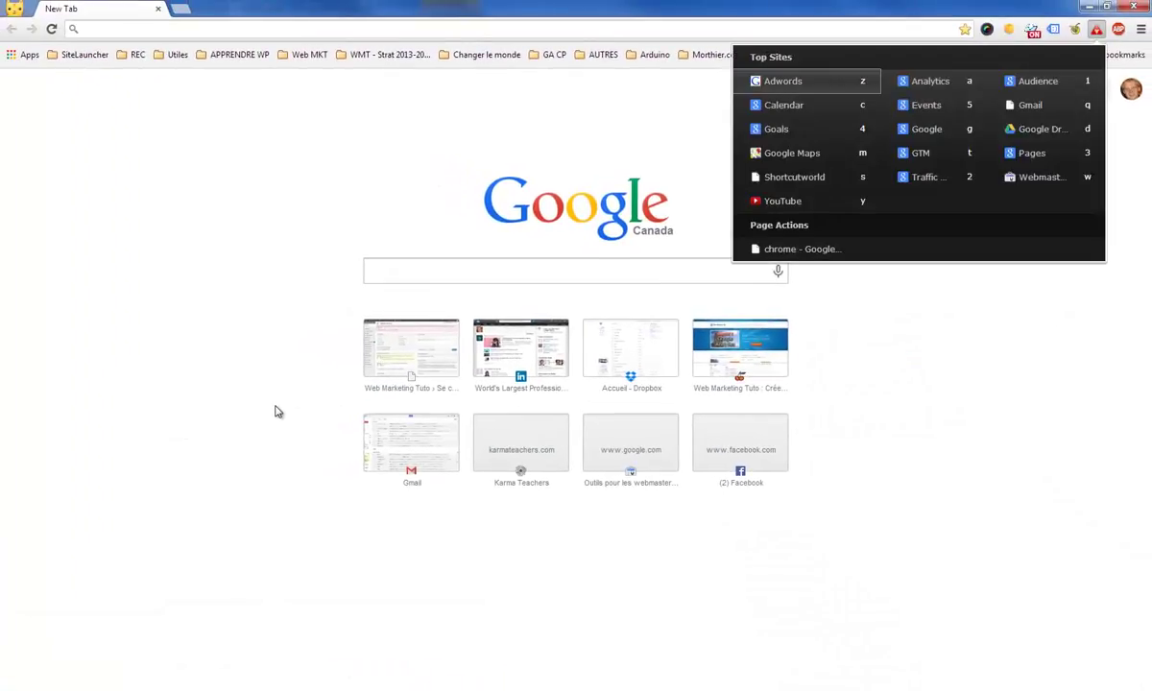
pyautogui.press('g')
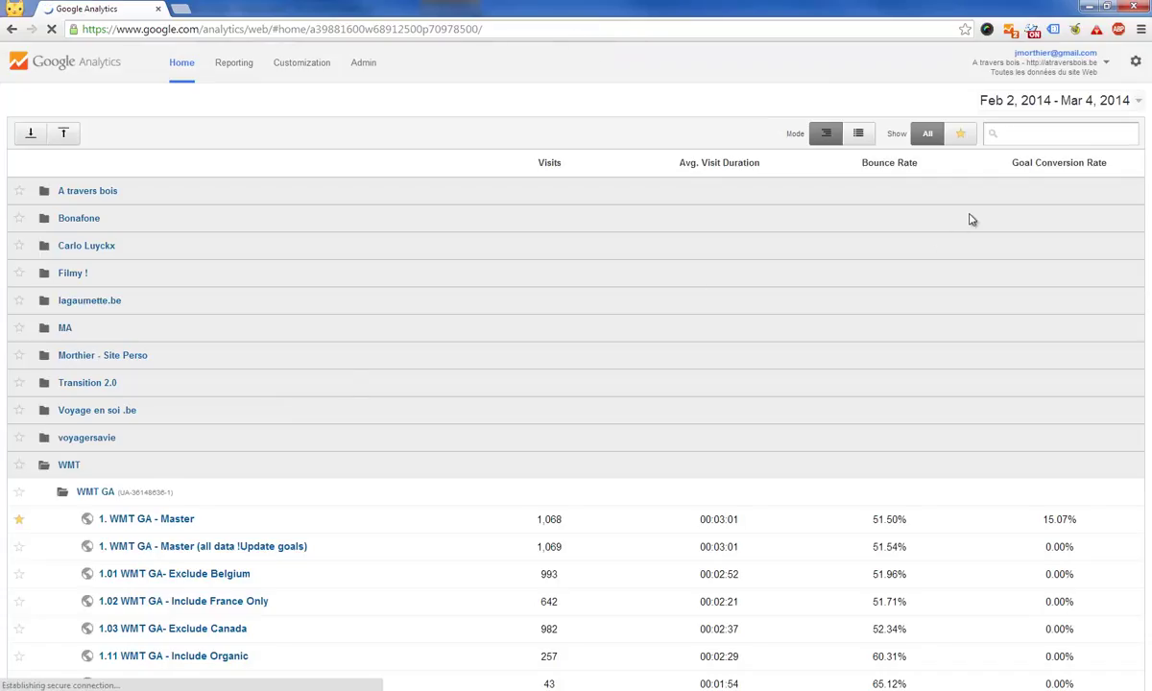
pyautogui.write('wmt')
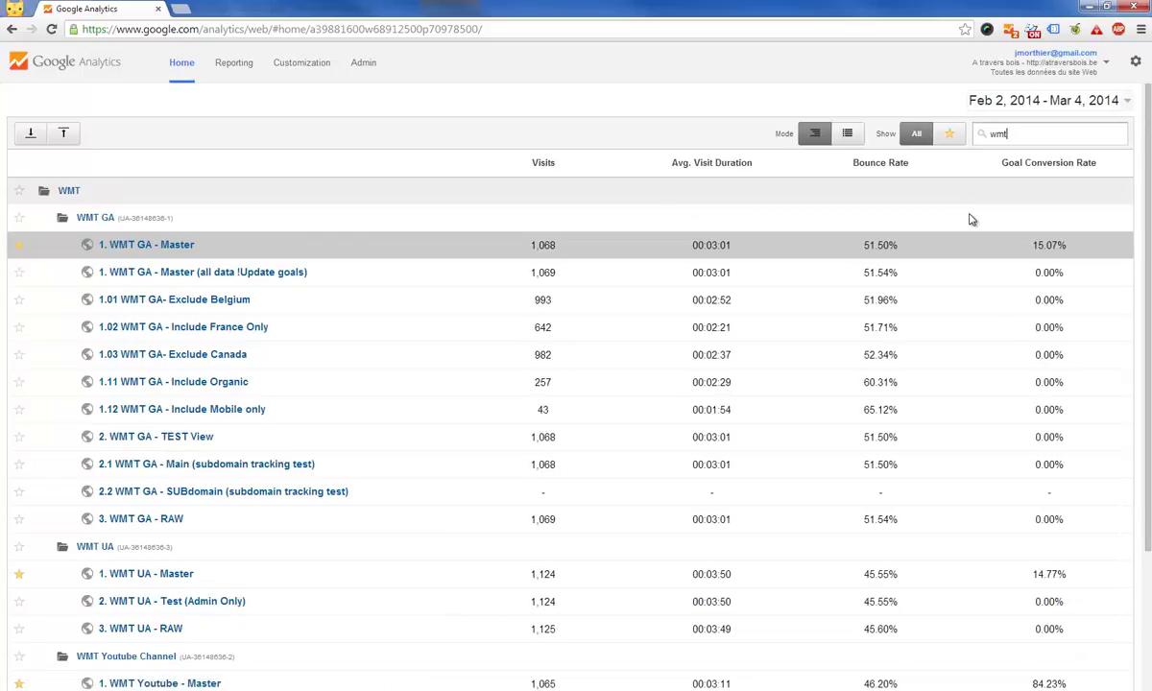
pyautogui.click(171, 574)
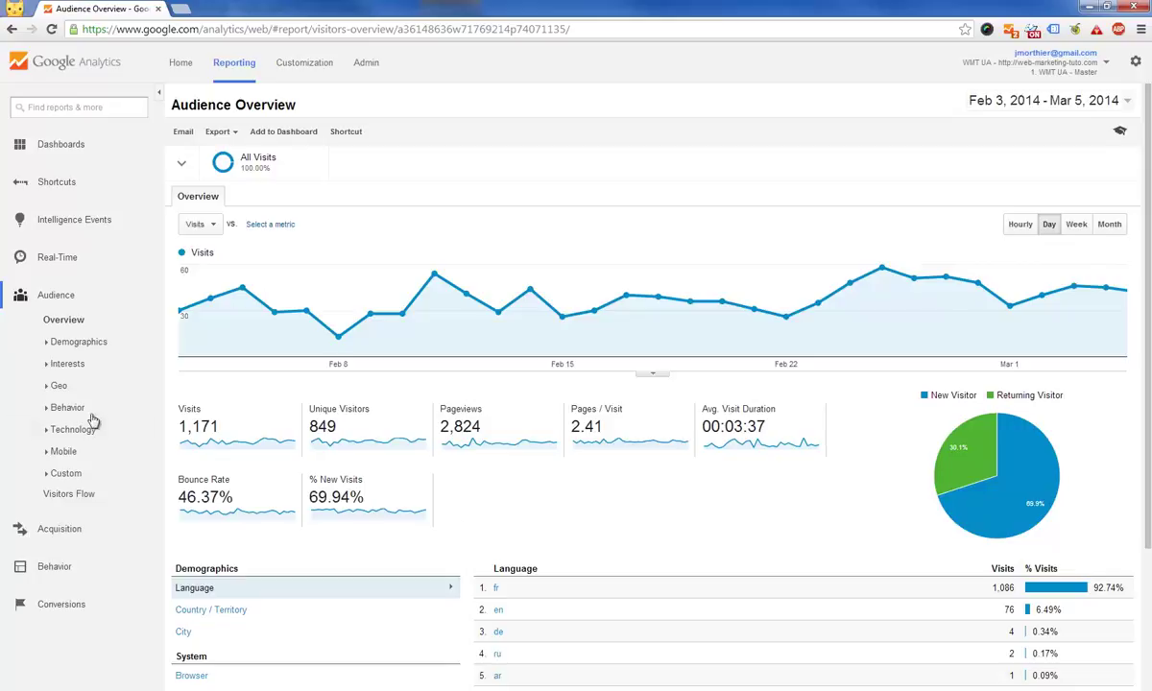
pyautogui.click(55, 389)
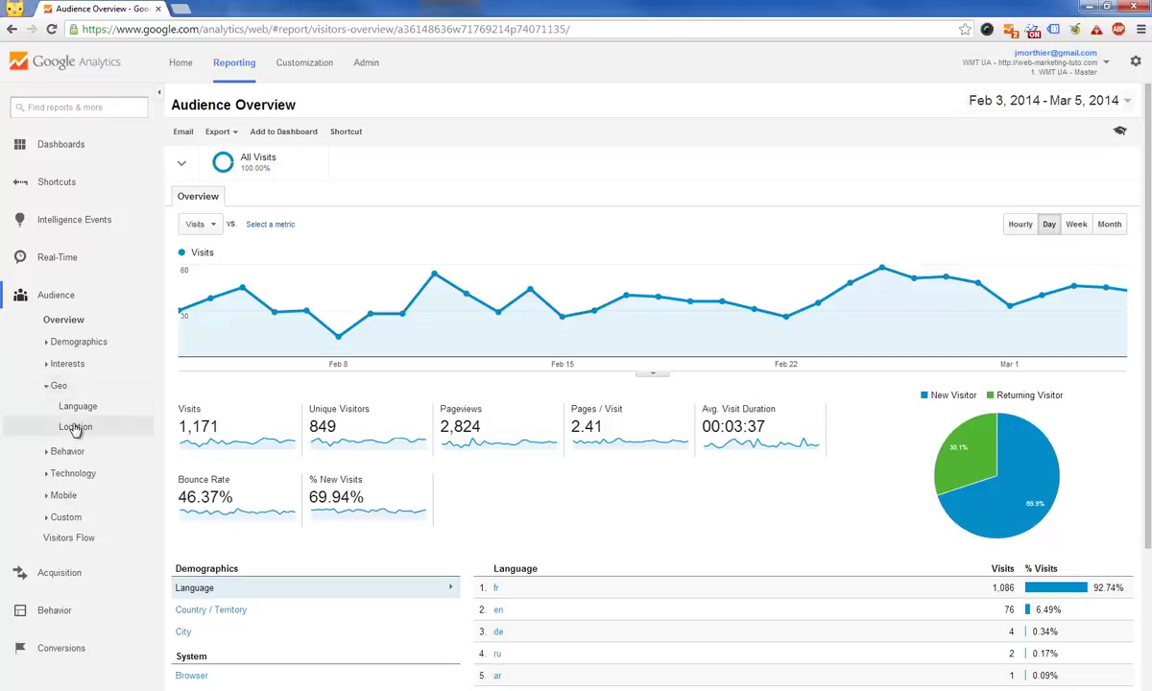
pyautogui.click(75, 427)
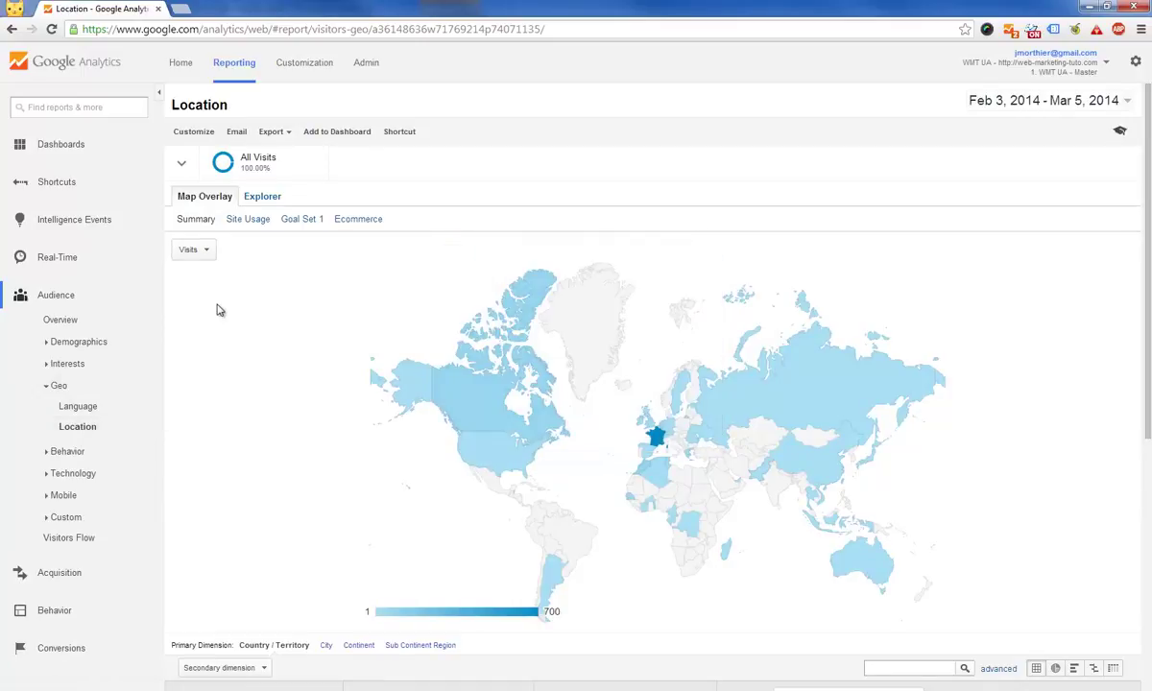
pyautogui.click(1007, 103)
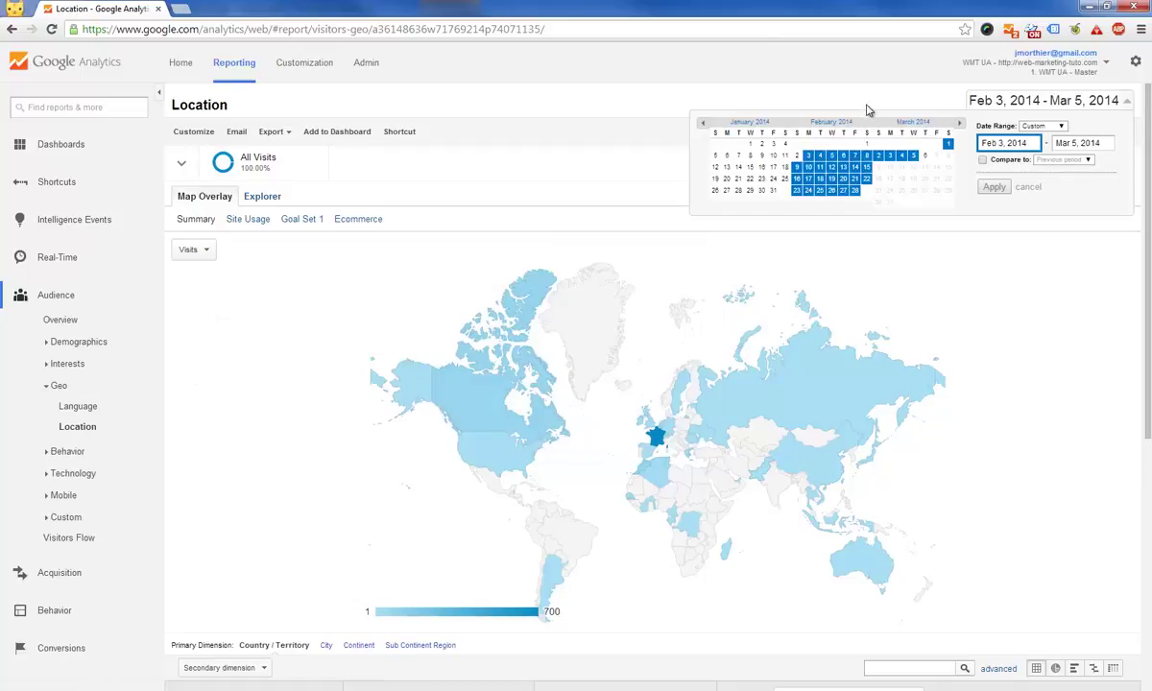
pyautogui.click(832, 122)
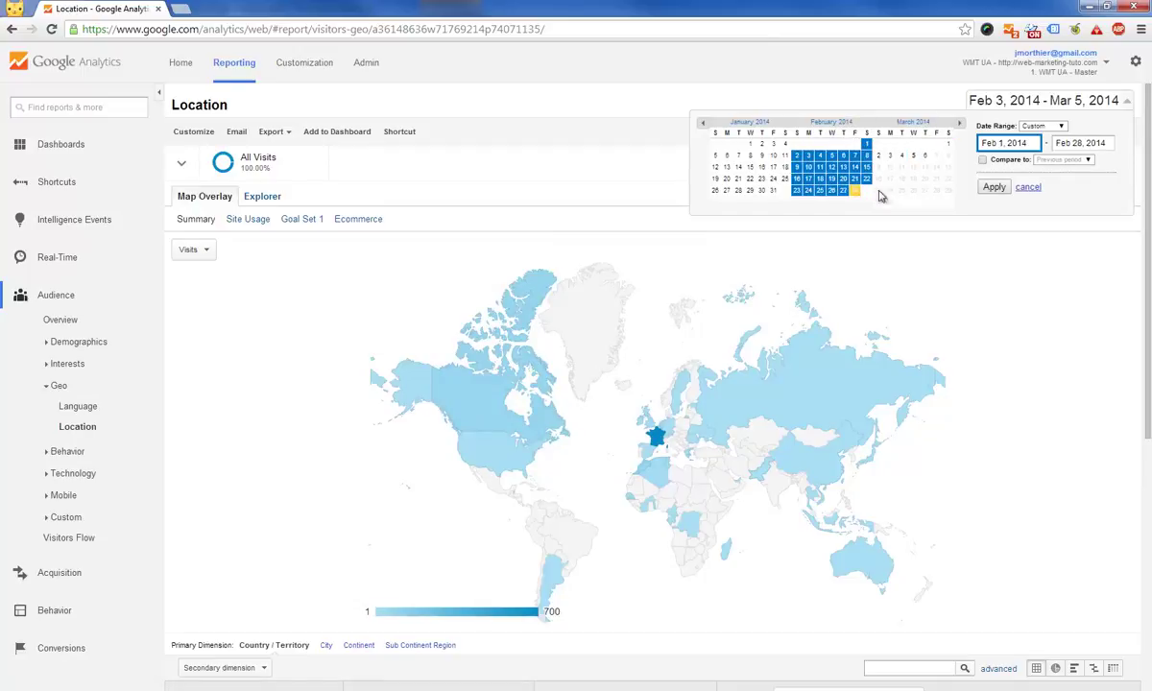
pyautogui.click(984, 186)
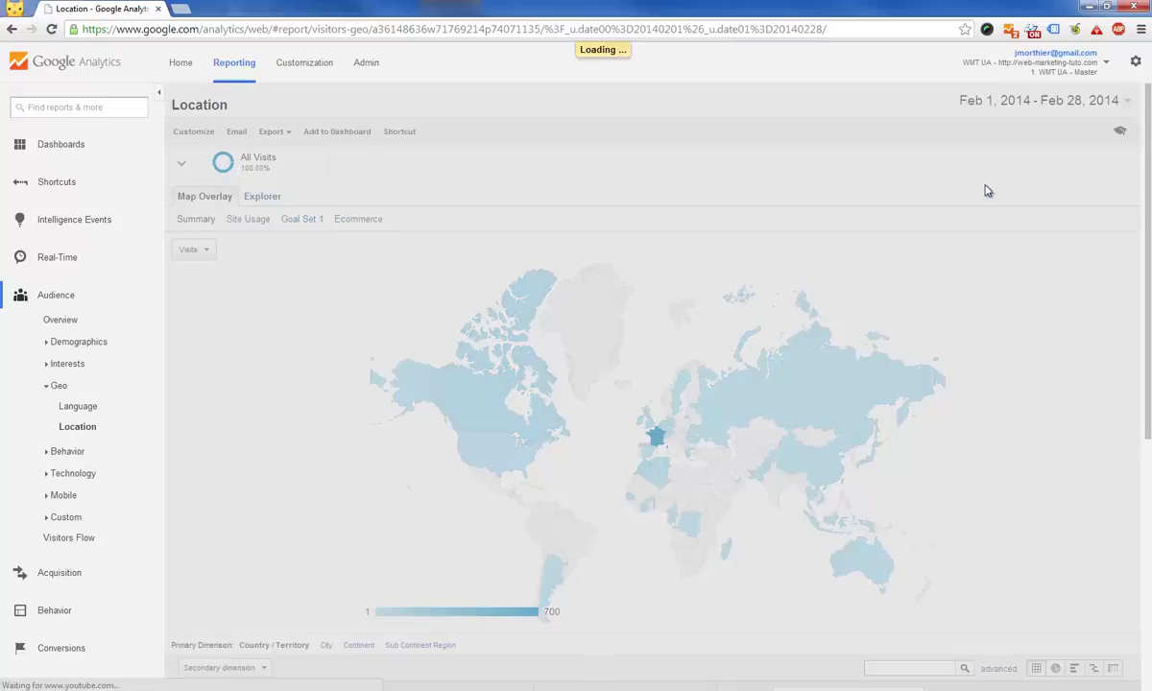
pyautogui.scroll(-5, 984, 207)
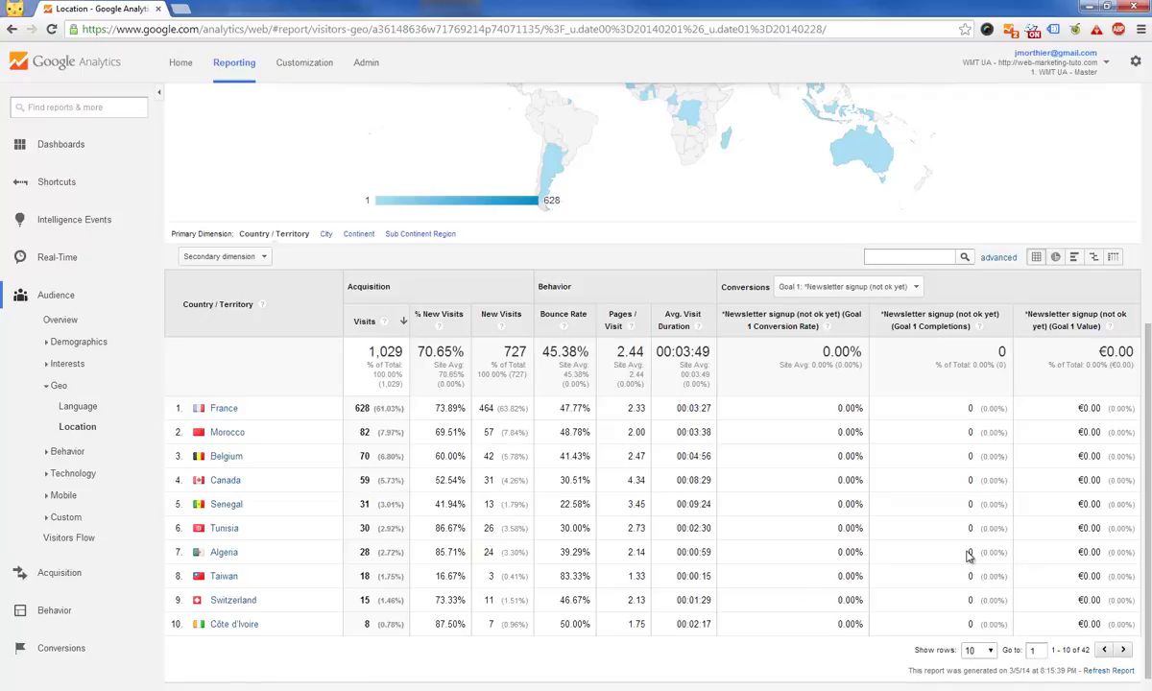
pyautogui.click(1074, 257)
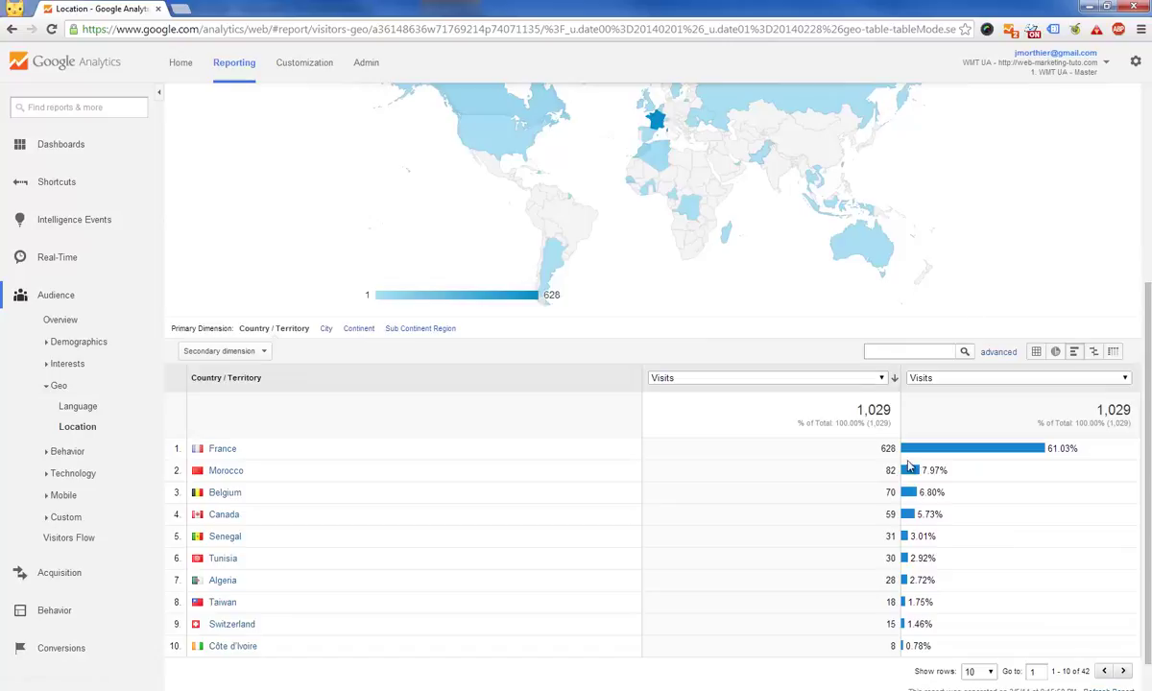
pyautogui.scroll(-2, 850, 437)
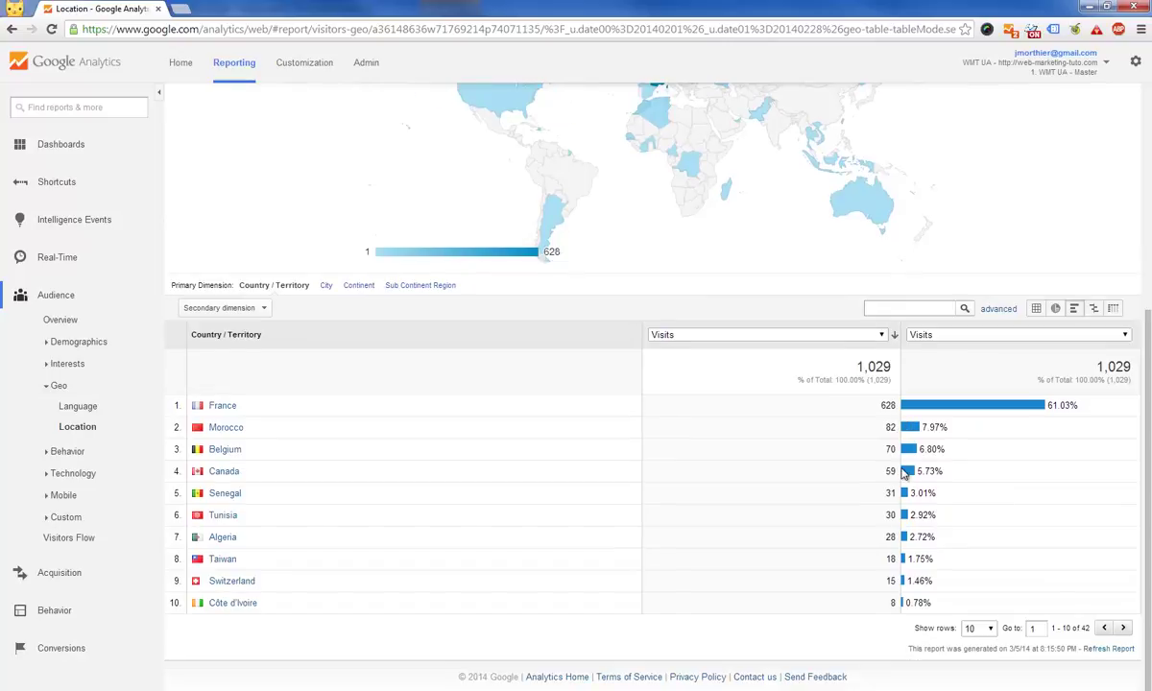
pyautogui.click(991, 628)
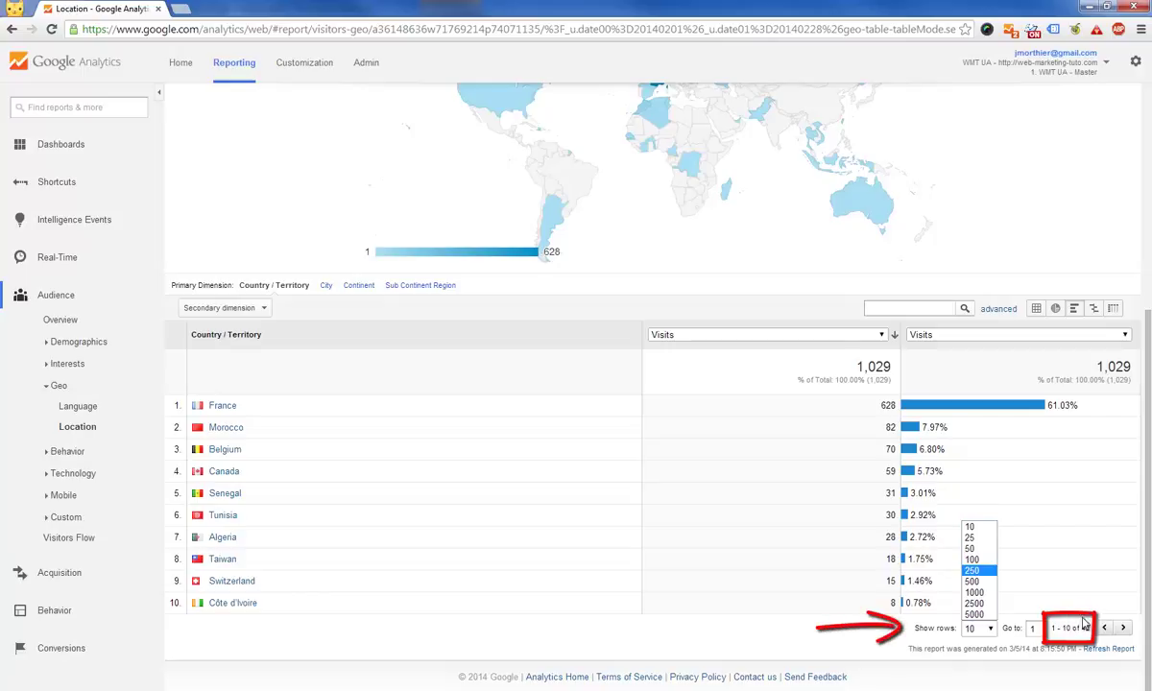
pyautogui.click(975, 548)
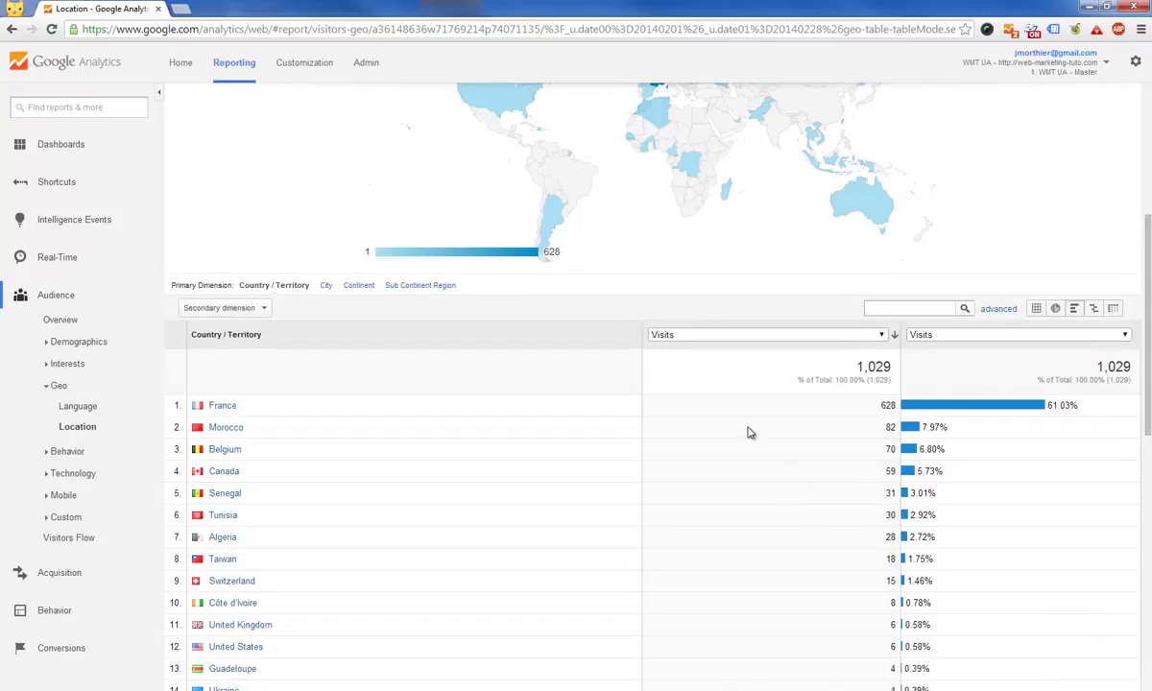
pyautogui.scroll(5, 399, 336)
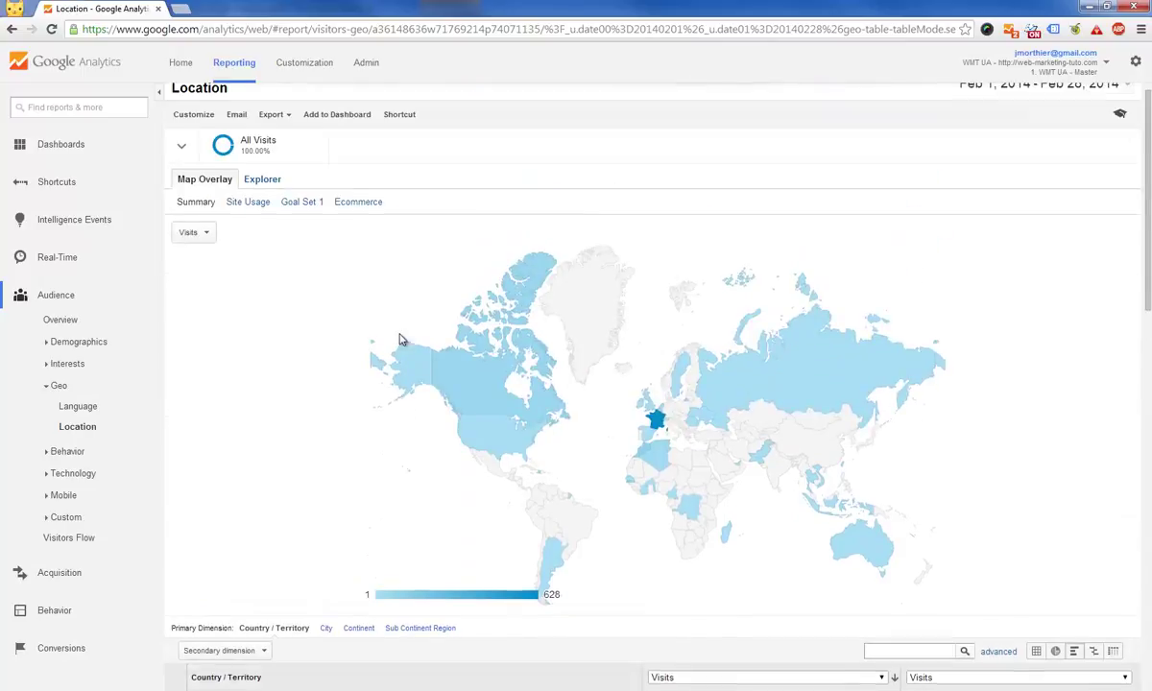
pyautogui.scroll(-2, 400, 336)
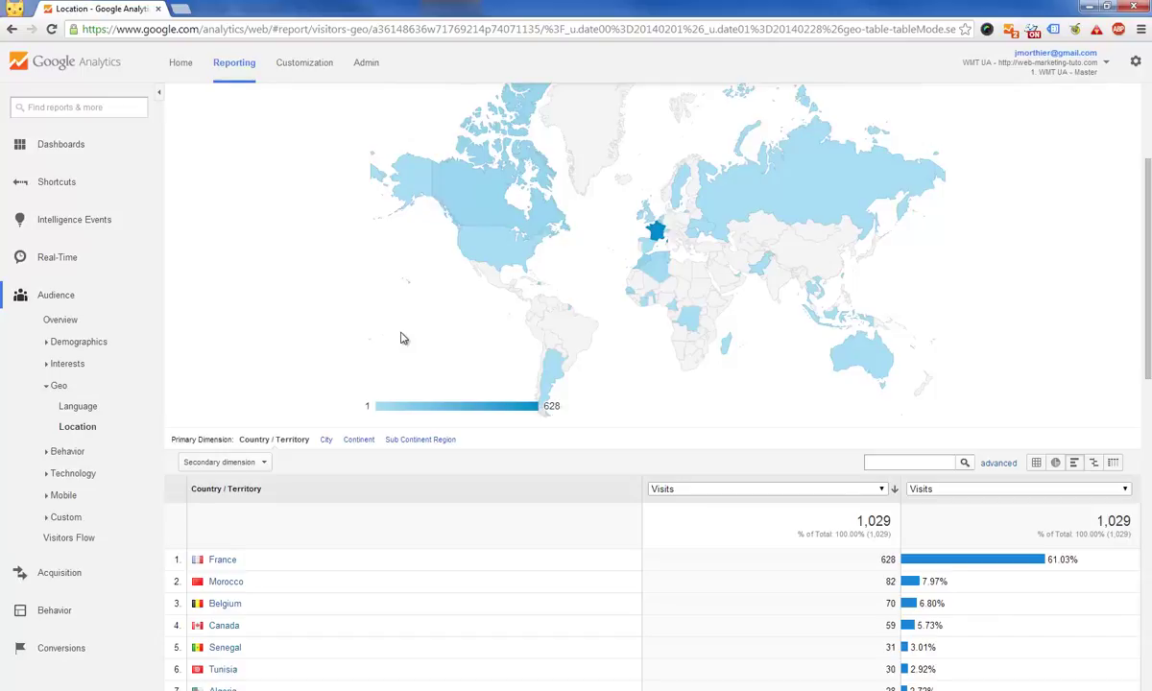
pyautogui.scroll(3, 403, 338)
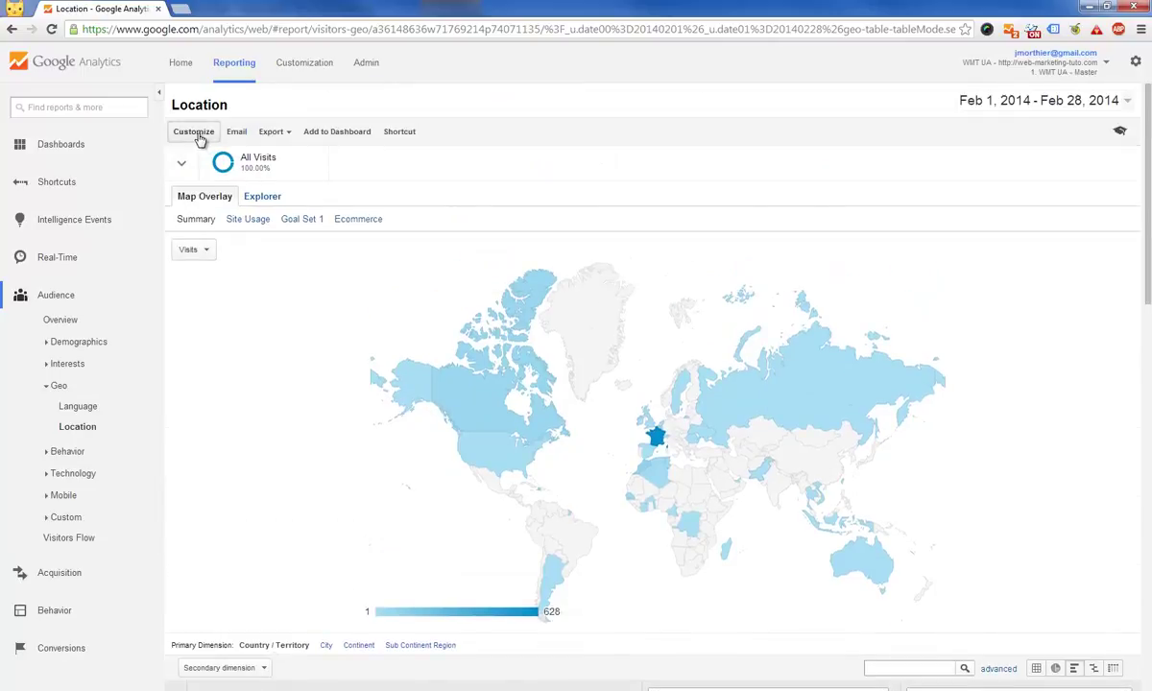
# Apply the WMT - Wordpress segment, found by searching 'wmt', and remove All Visits
pyautogui.click(182, 163)
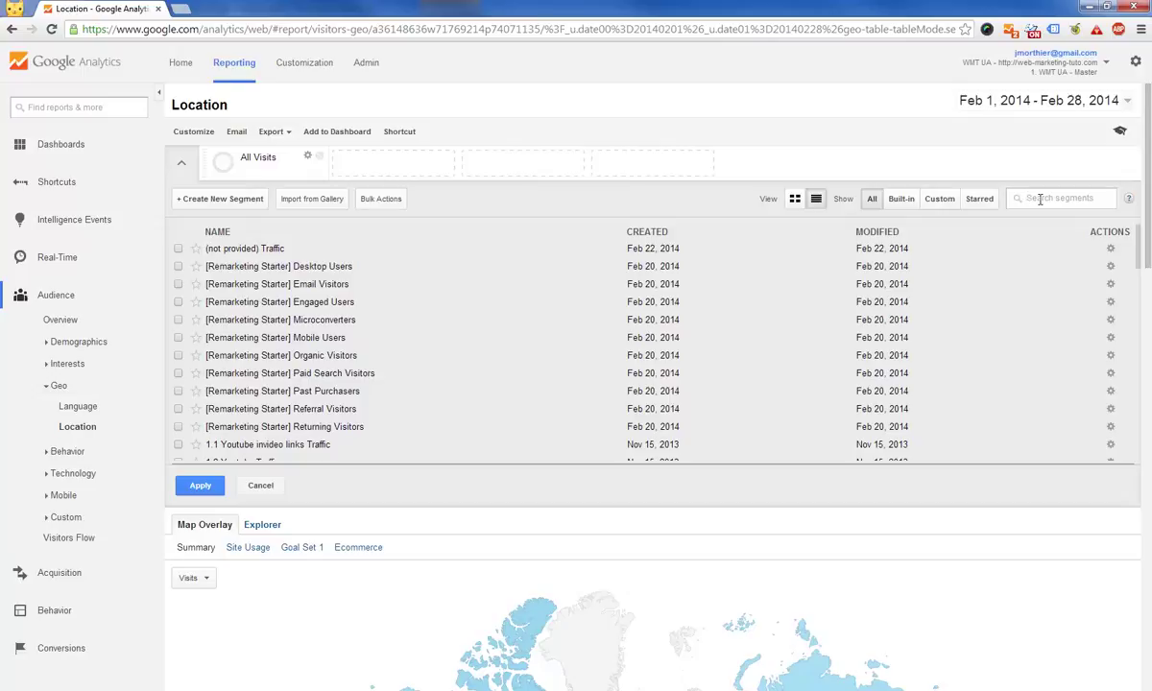
pyautogui.write('wmt')
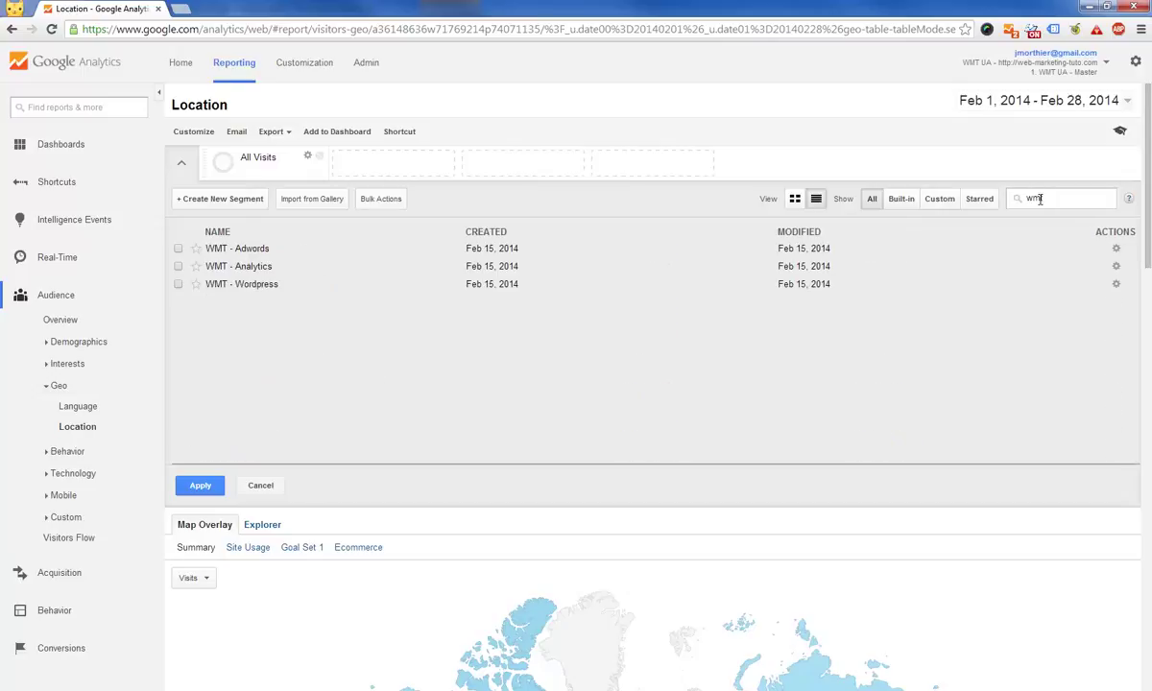
pyautogui.click(178, 284)
pyautogui.click(201, 485)
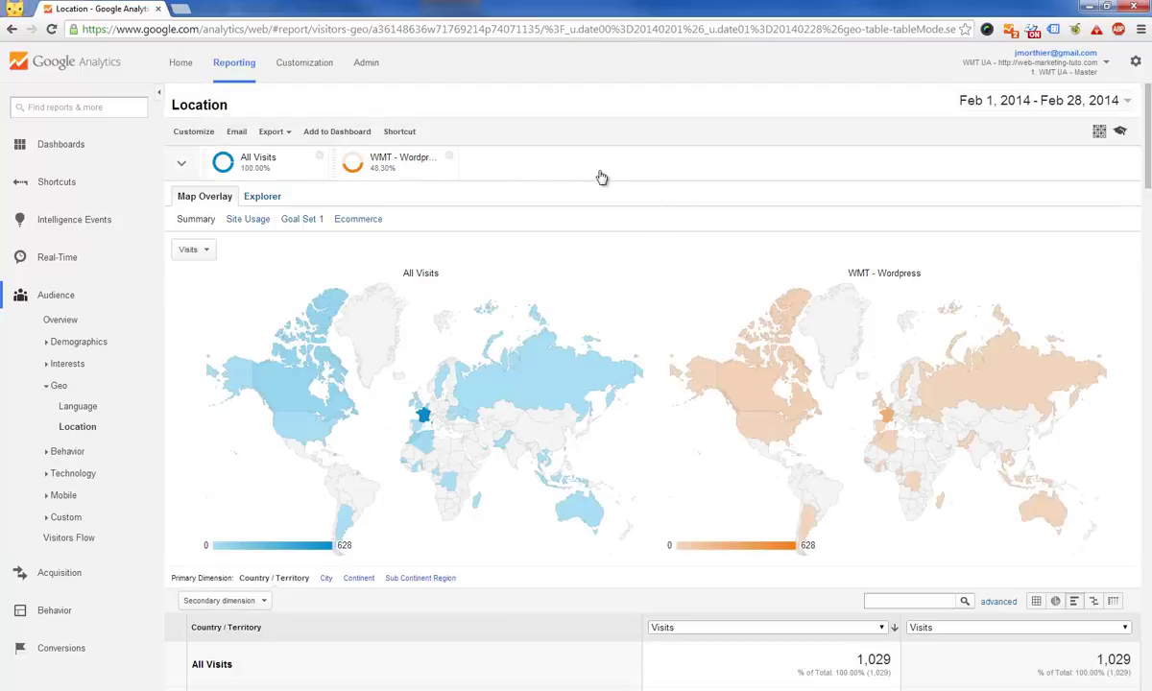
pyautogui.click(319, 155)
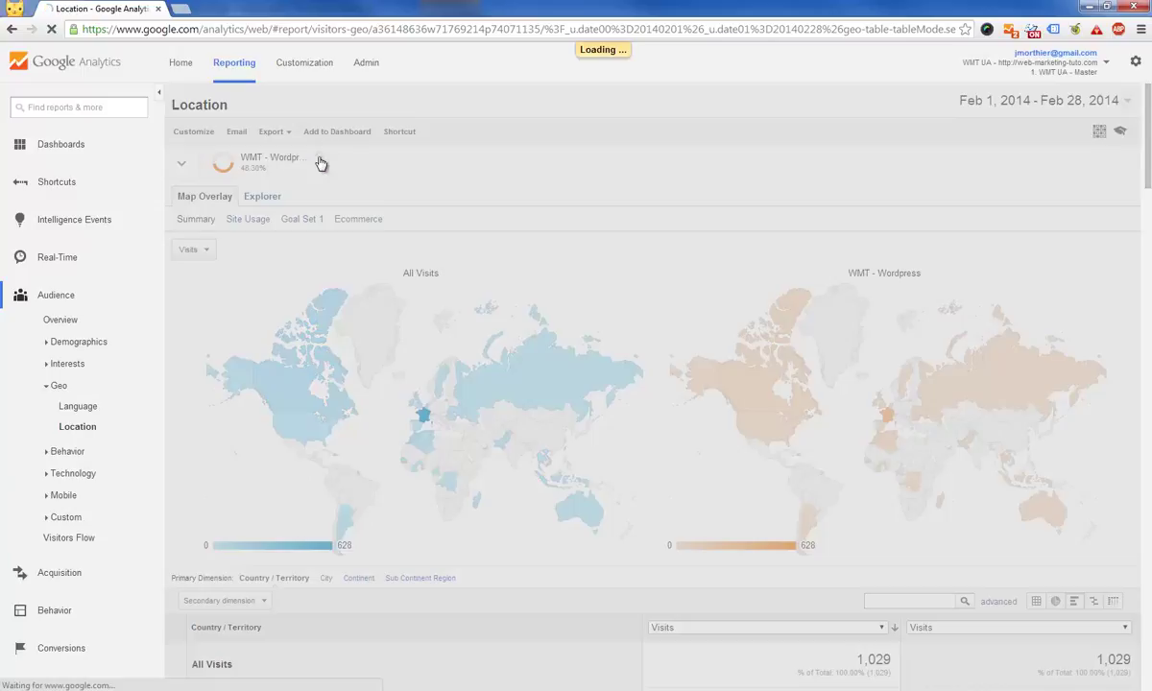
pyautogui.scroll(-1, 624, 198)
pyautogui.scroll(-3, 625, 199)
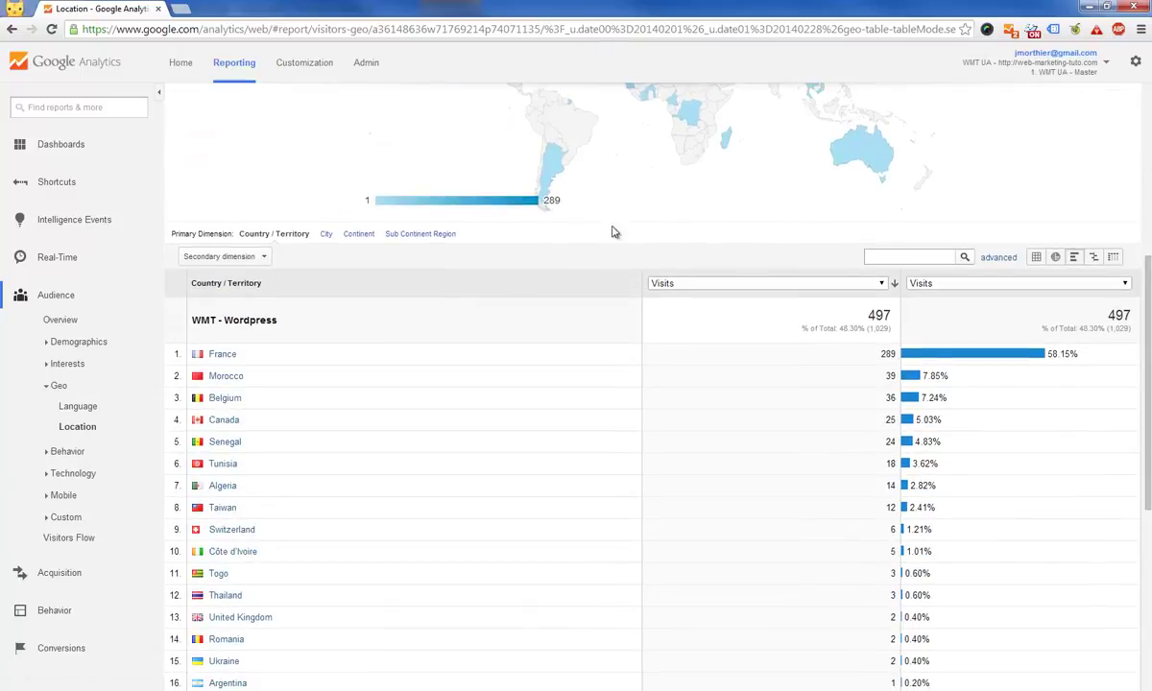
pyautogui.scroll(-3, 700, 519)
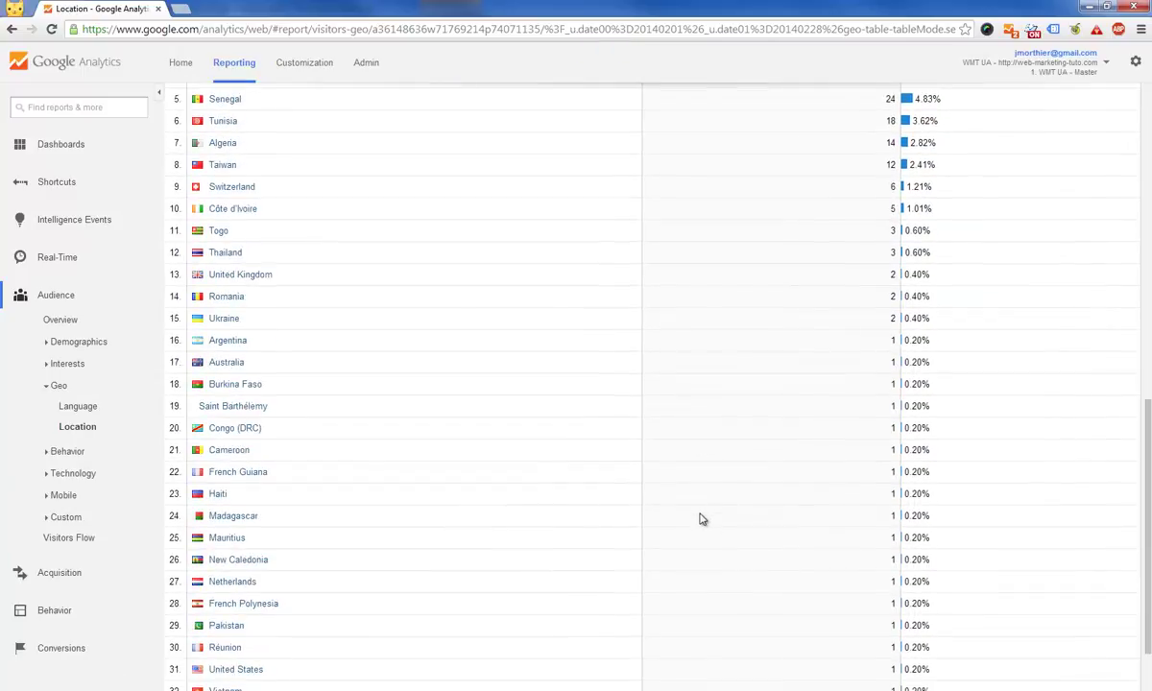
pyautogui.scroll(6, 700, 516)
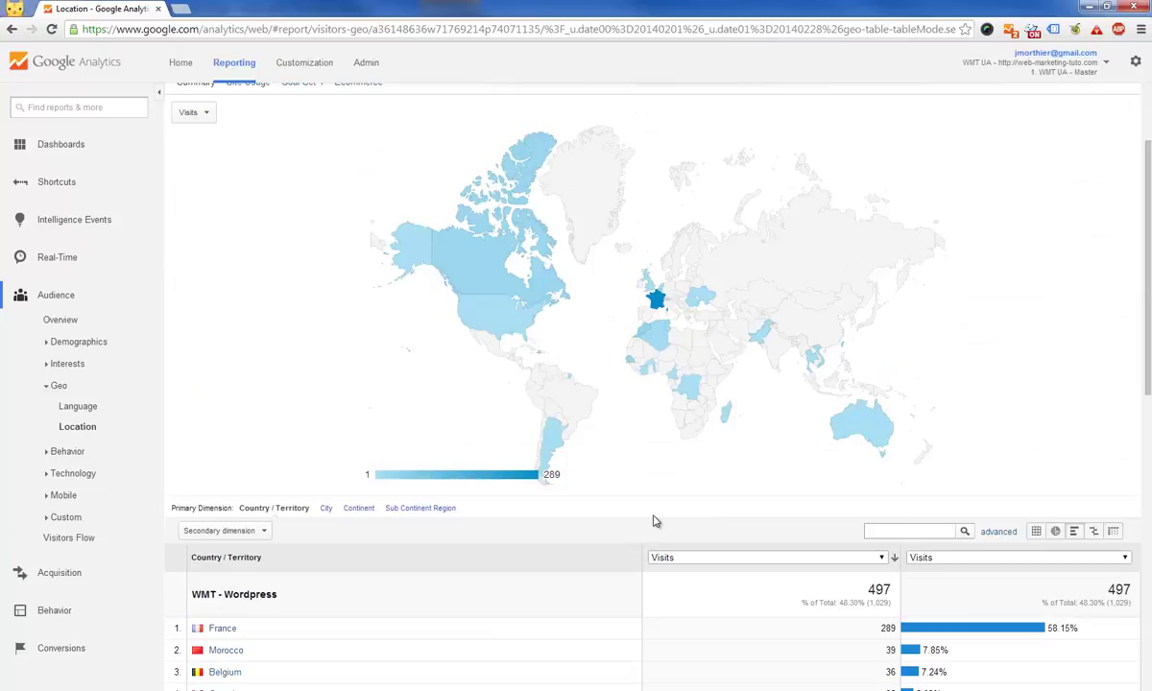
pyautogui.scroll(-2, 653, 521)
pyautogui.scroll(-3, 713, 521)
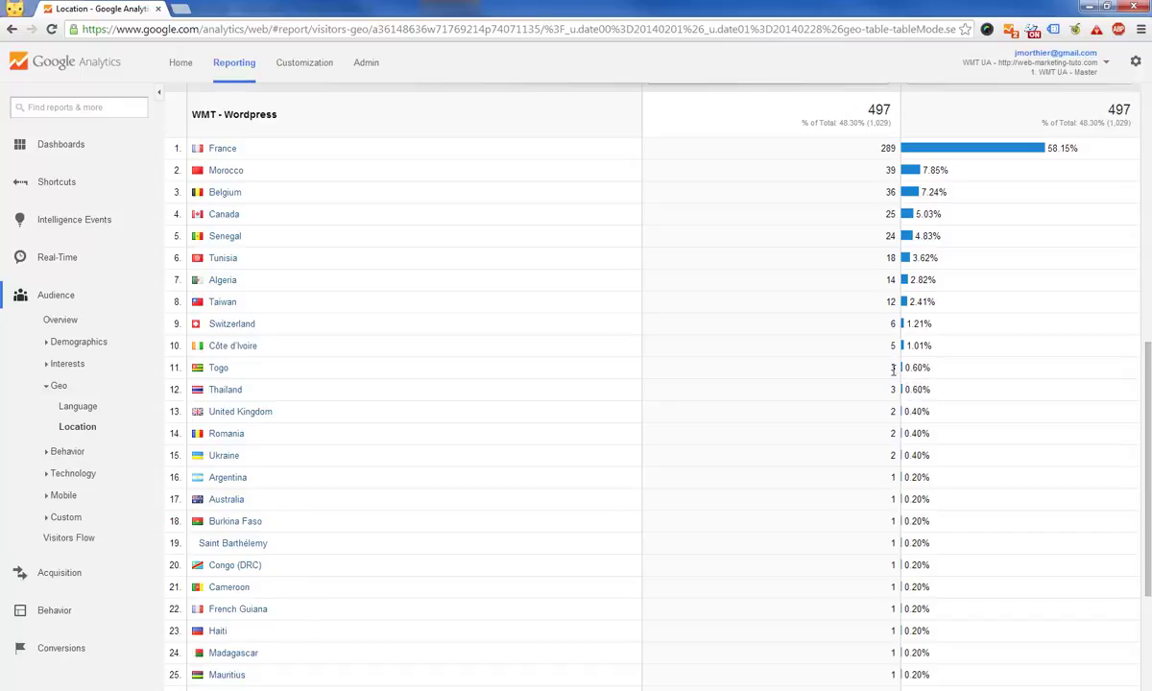
pyautogui.moveTo(891, 372); pyautogui.dragTo(964, 479)
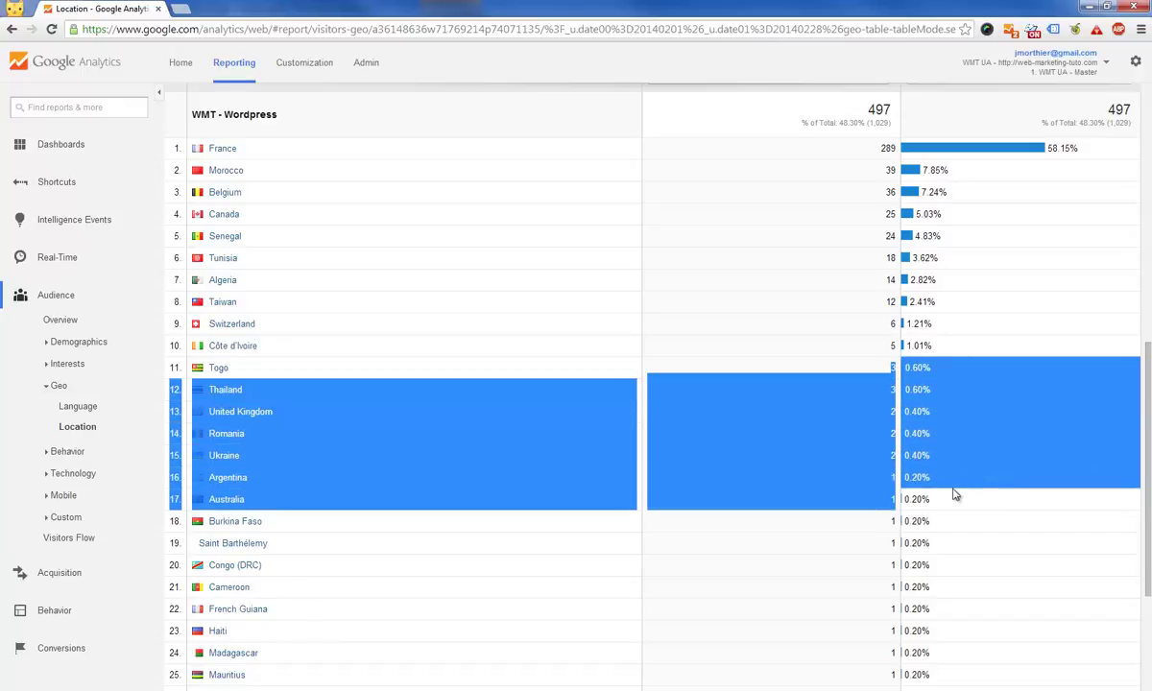
pyautogui.click(955, 494)
pyautogui.scroll(-3, 1049, 492)
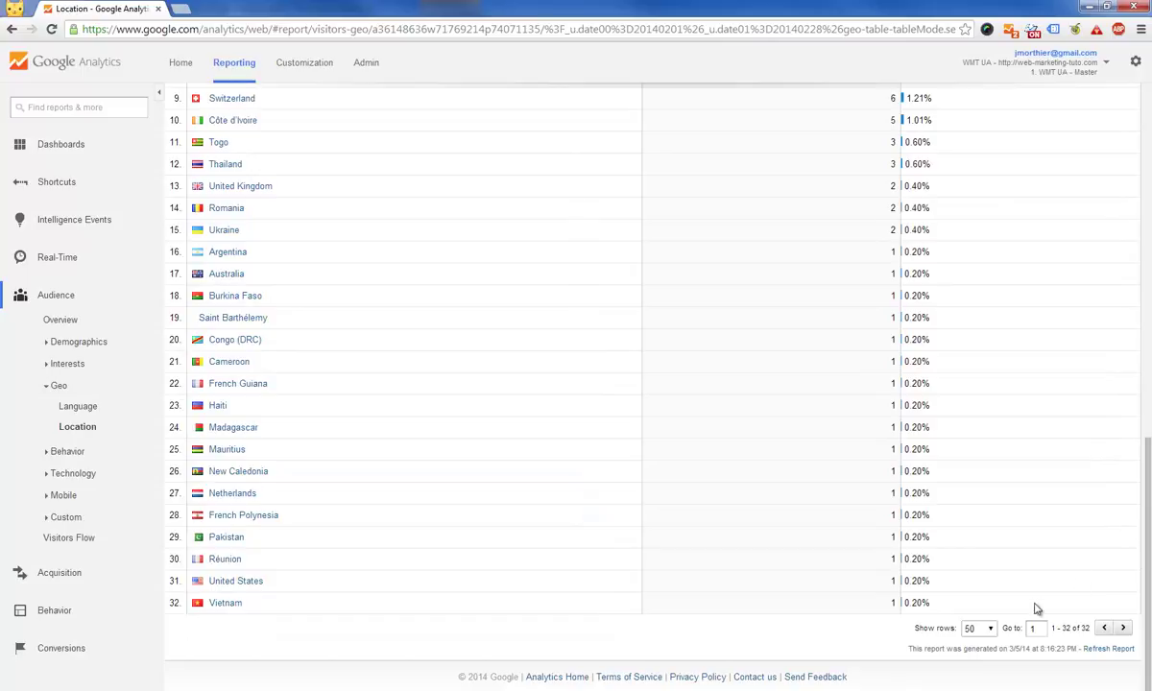
pyautogui.click(989, 627)
pyautogui.click(988, 627)
pyautogui.scroll(6, 1116, 569)
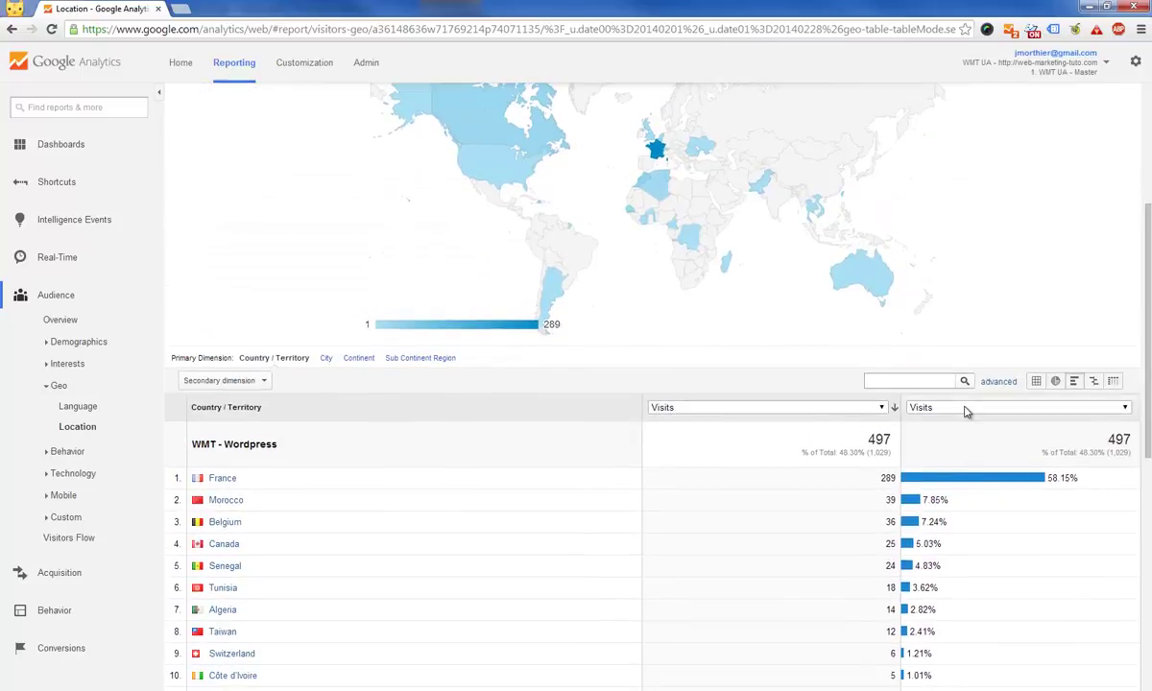
pyautogui.click(964, 382)
# Add an advanced table filter keeping only countries with Visits greater than 2
pyautogui.click(991, 382)
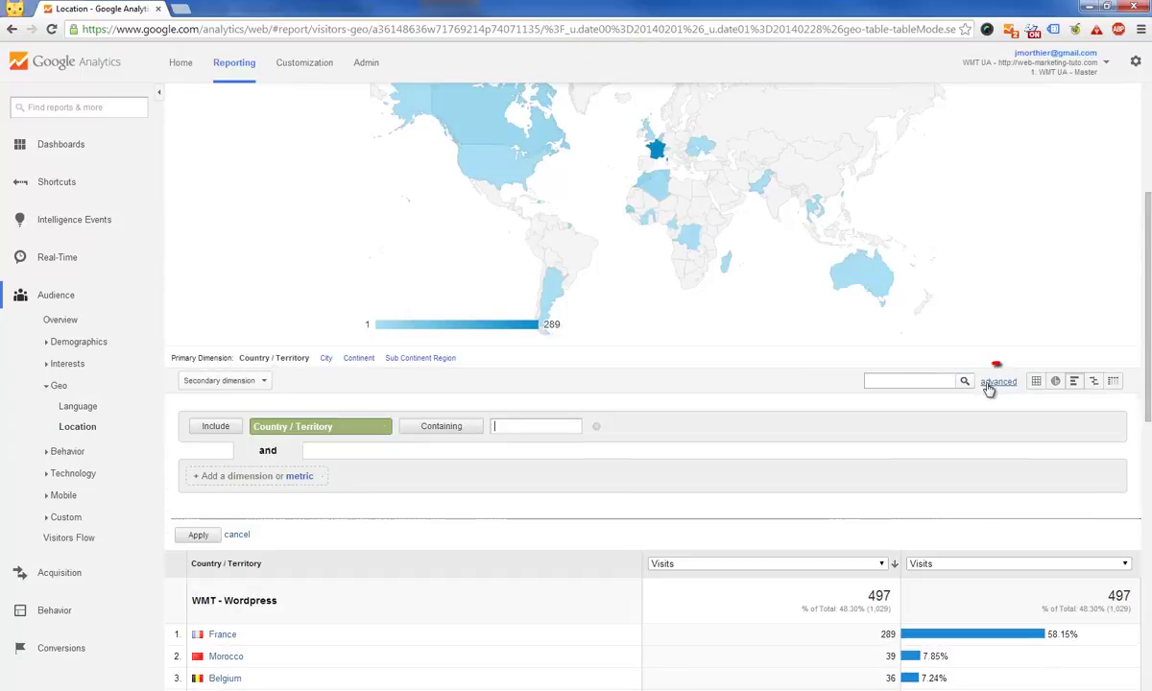
pyautogui.click(299, 429)
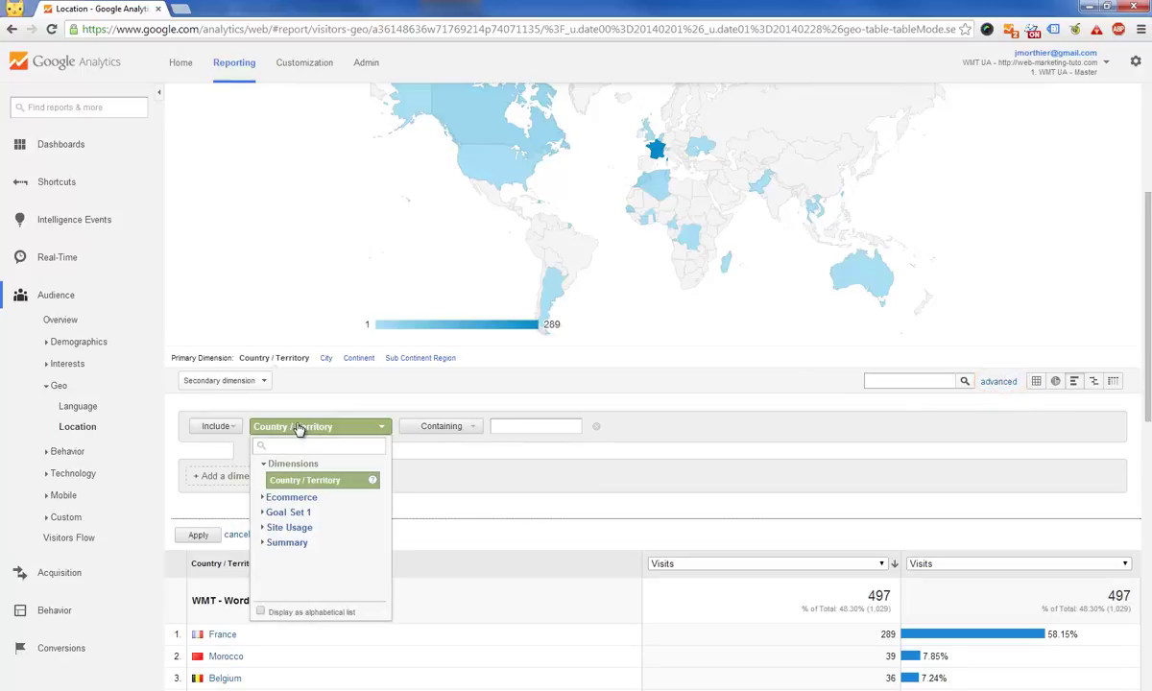
pyautogui.write('visit')
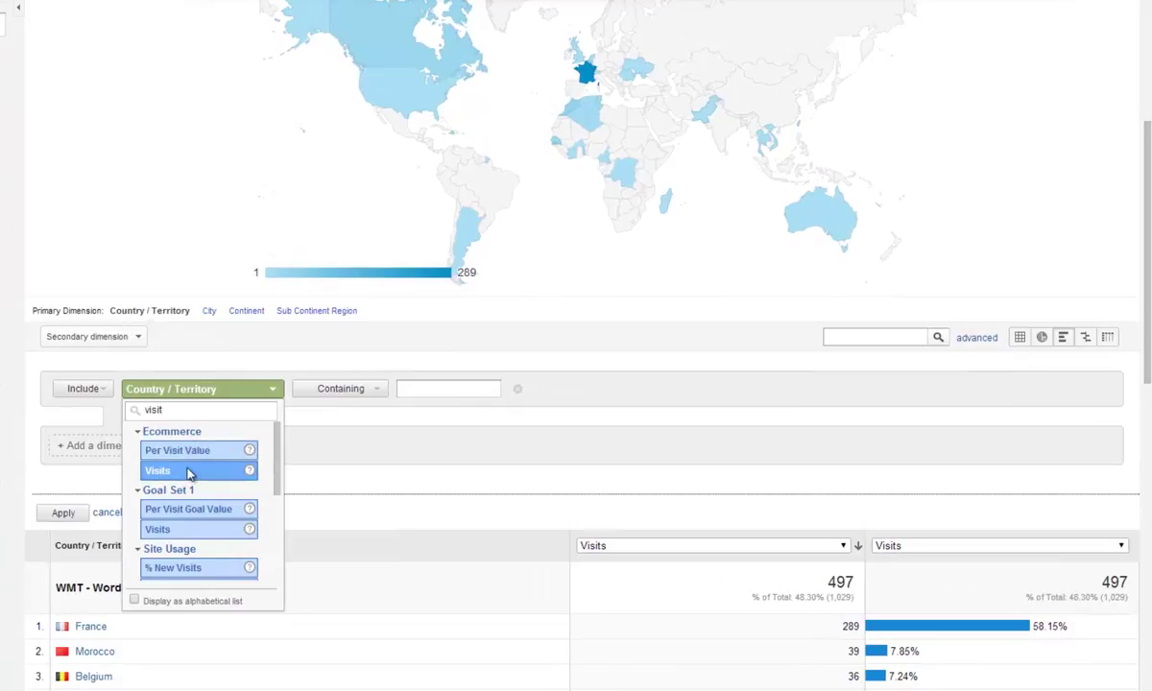
pyautogui.click(188, 473)
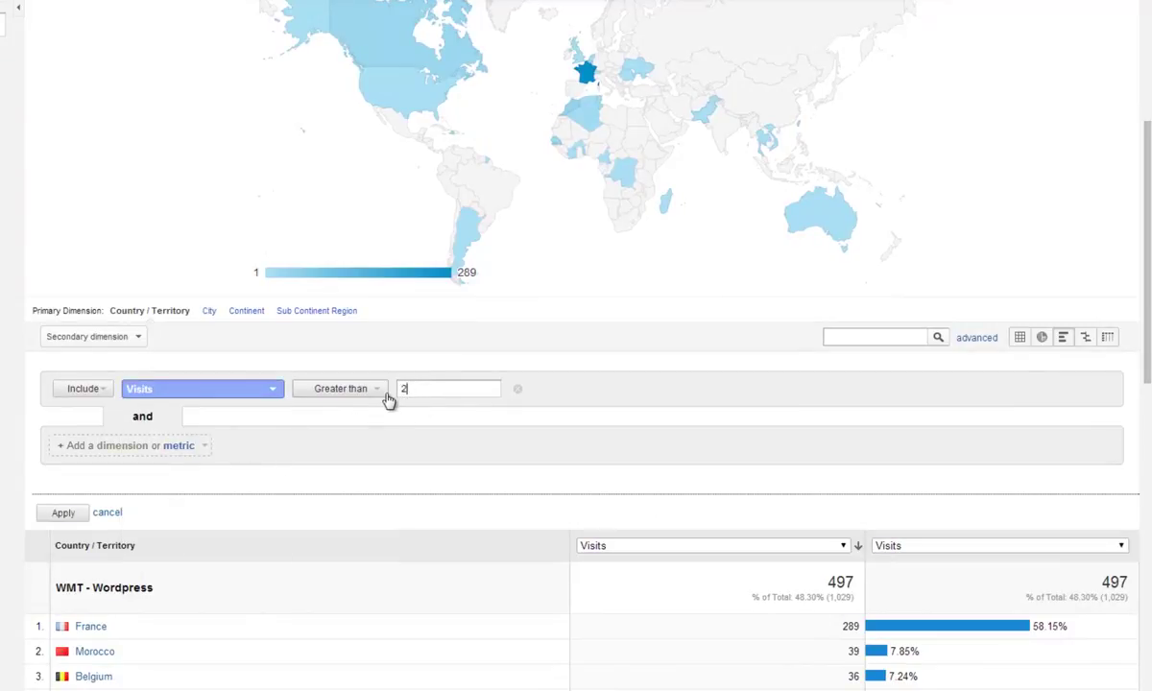
pyautogui.scroll(-2, 413, 413)
pyautogui.click(63, 357)
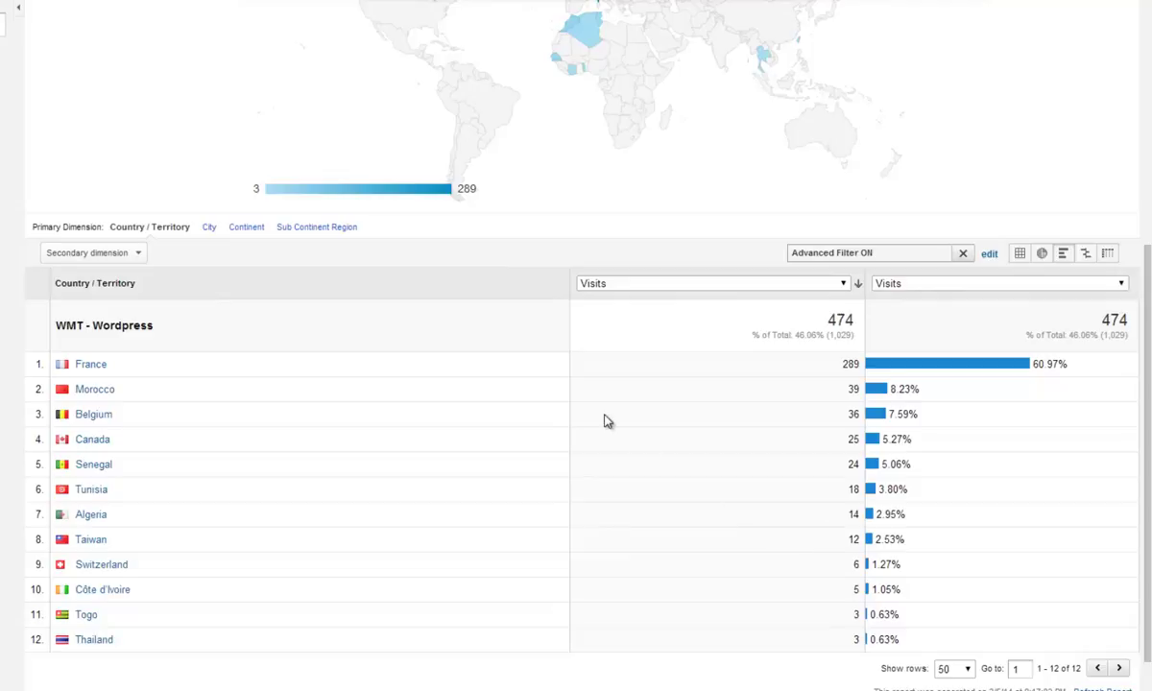
# Add Medium as the secondary dimension and review the resulting 24 country-by-medium rows
pyautogui.click(113, 255)
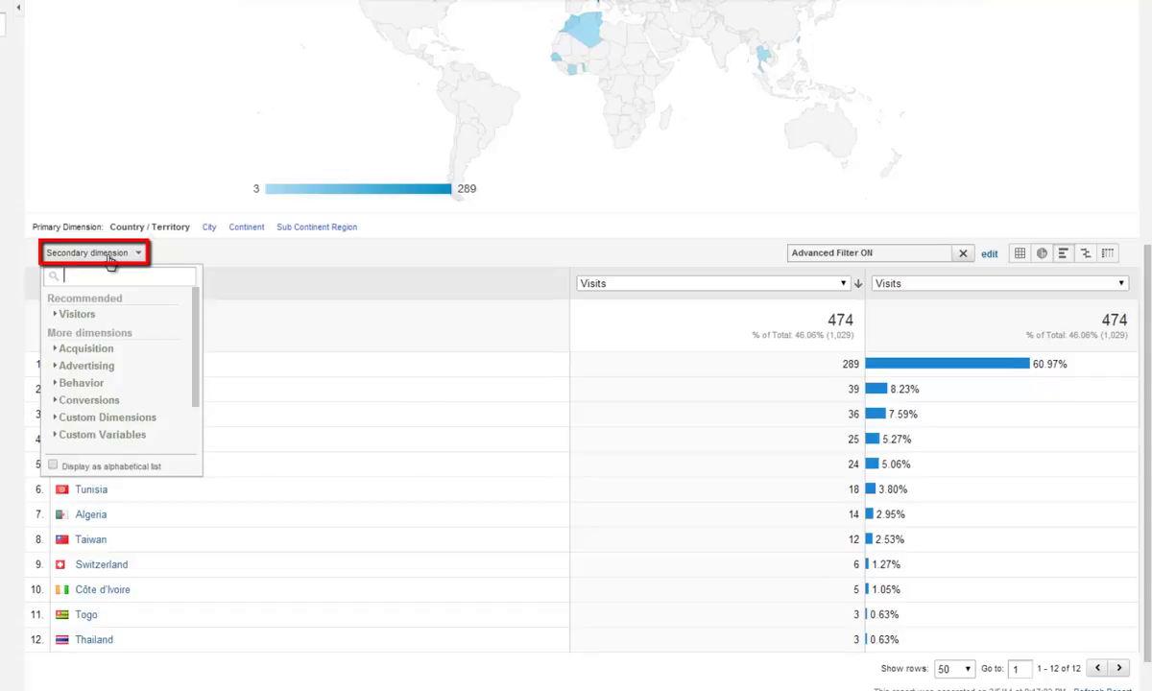
pyautogui.write('med')
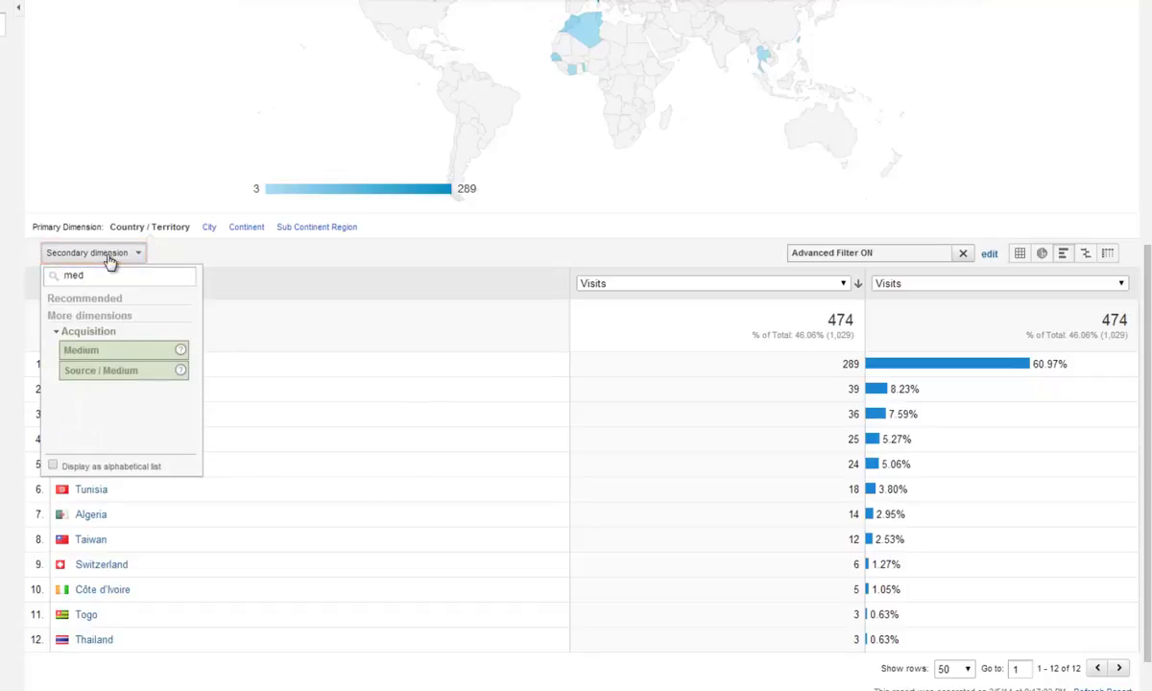
pyautogui.click(96, 352)
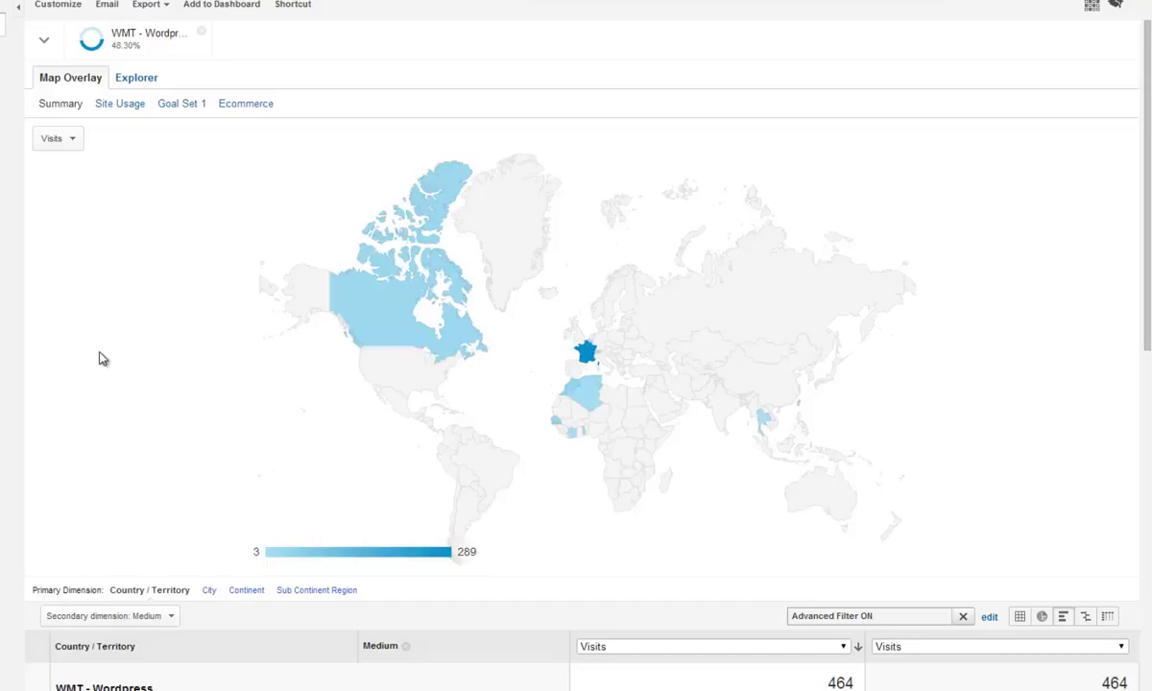
pyautogui.scroll(-5, 686, 285)
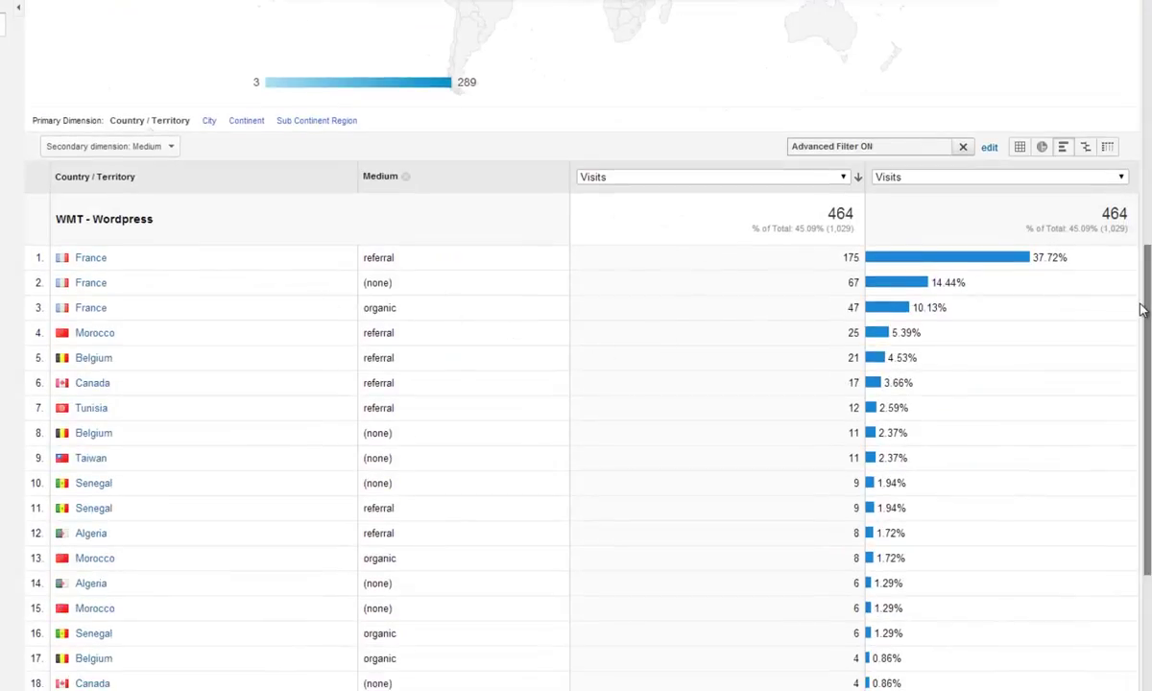
pyautogui.scroll(-1, 1142, 308)
pyautogui.scroll(-3, 1142, 307)
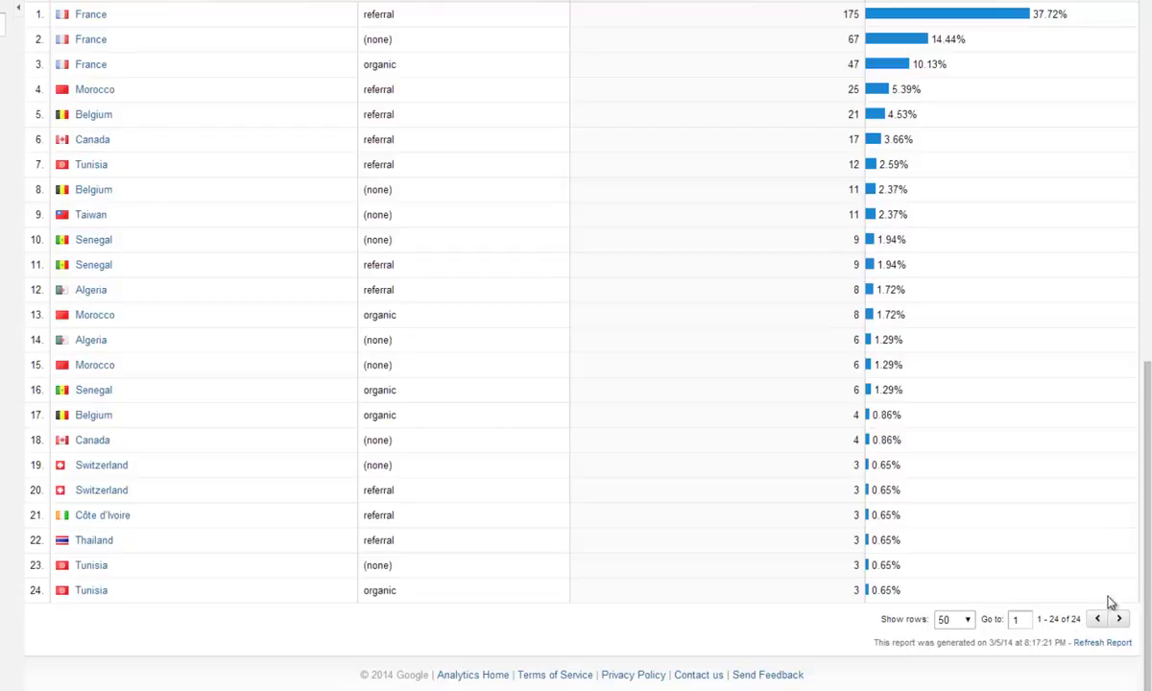
pyautogui.moveTo(1141, 598); pyautogui.dragTo(1128, 282)
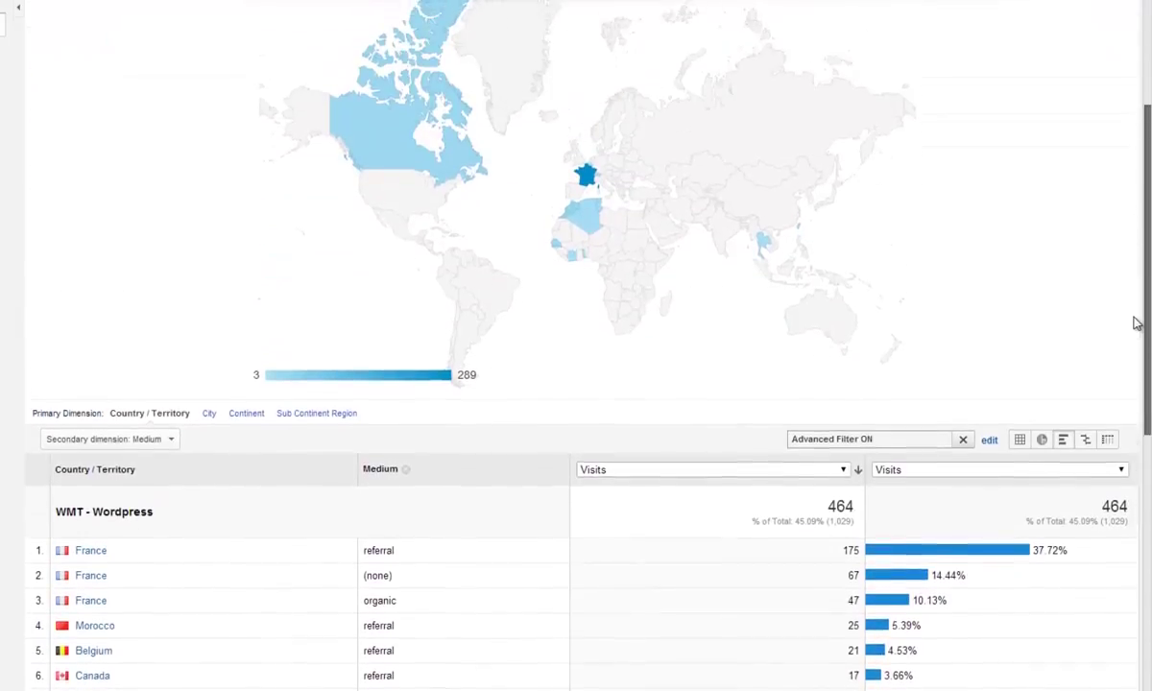
pyautogui.scroll(1, 337, 198)
pyautogui.scroll(2, 173, 241)
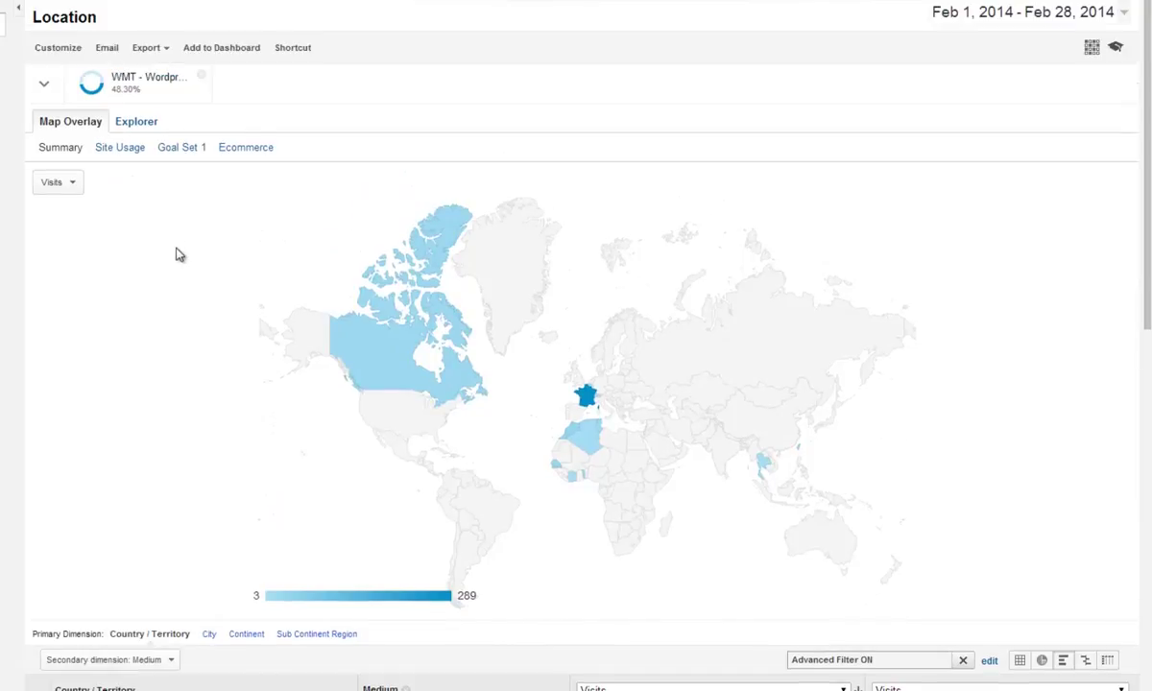
# Export the report as CSV and save it into a new folder named AnalyseWMT
pyautogui.click(147, 49)
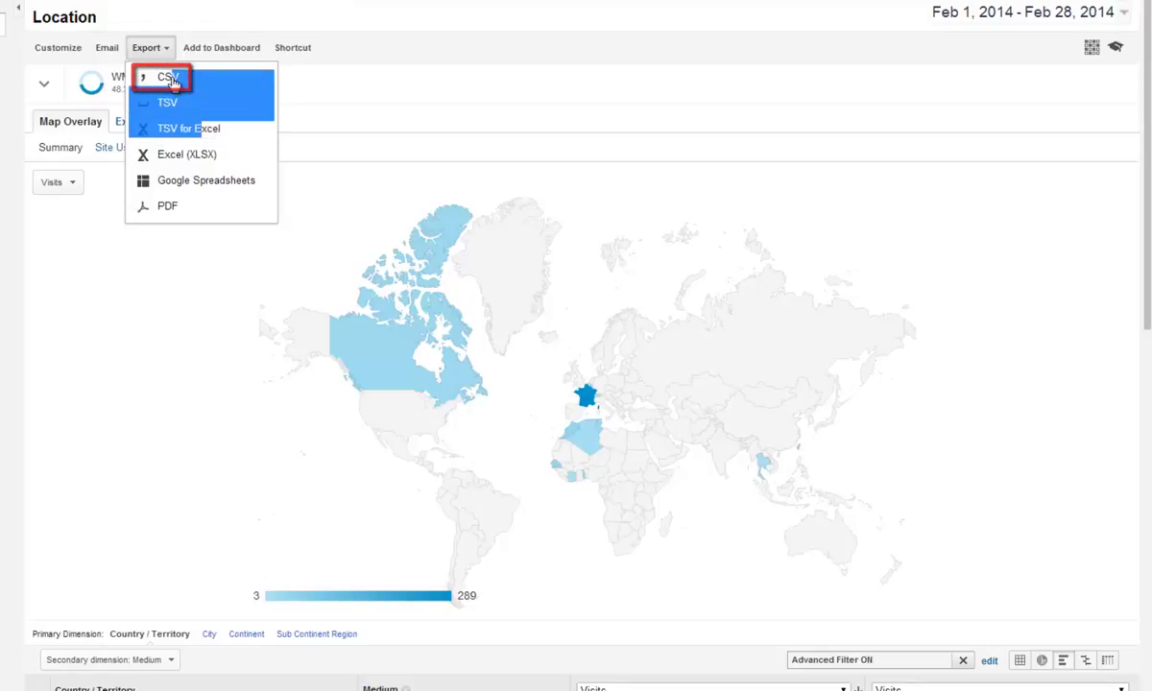
pyautogui.click(173, 81)
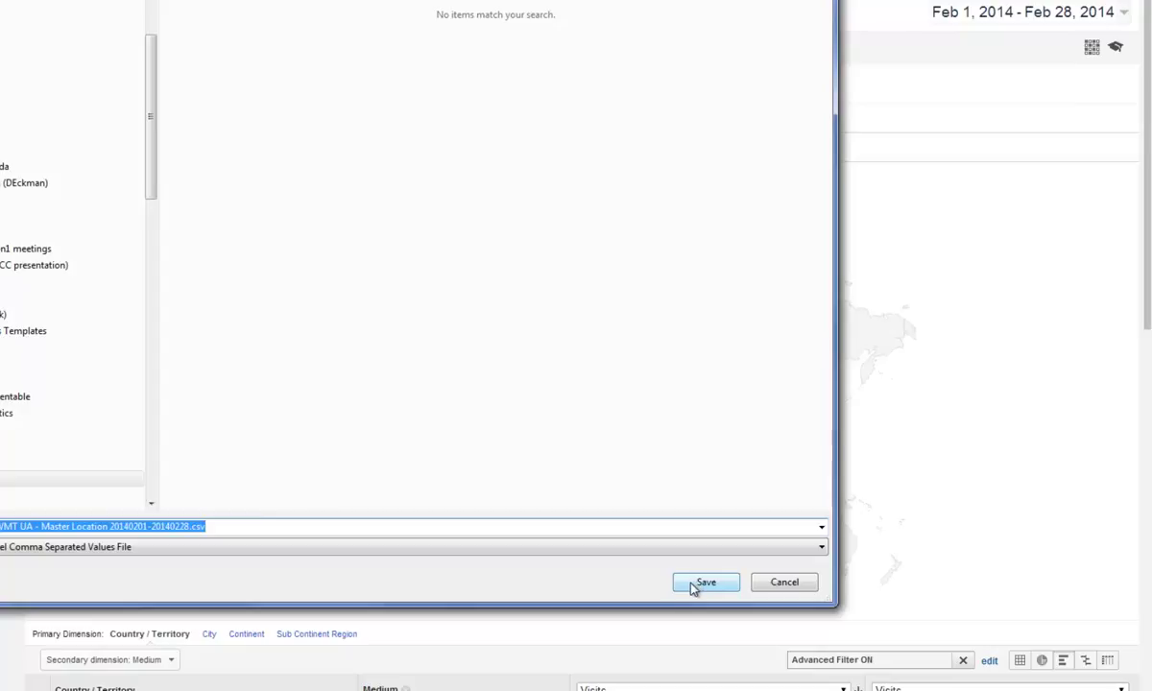
pyautogui.hotkey('ctrl', 'shift', 'n')
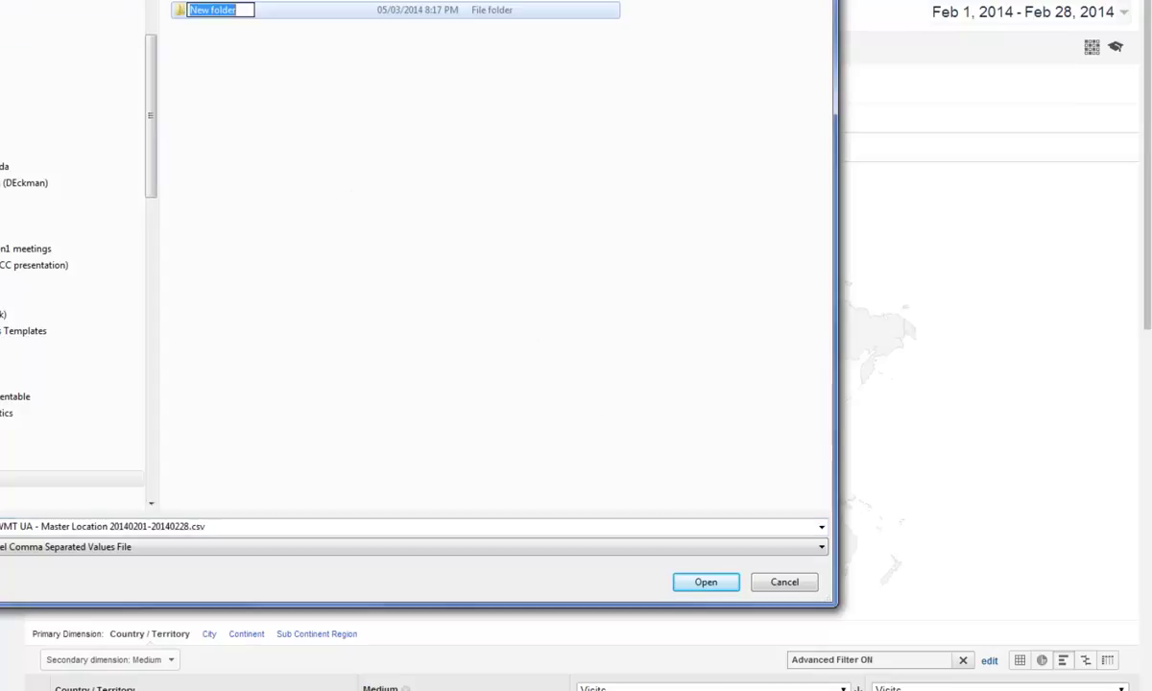
pyautogui.write('Analyse n1')
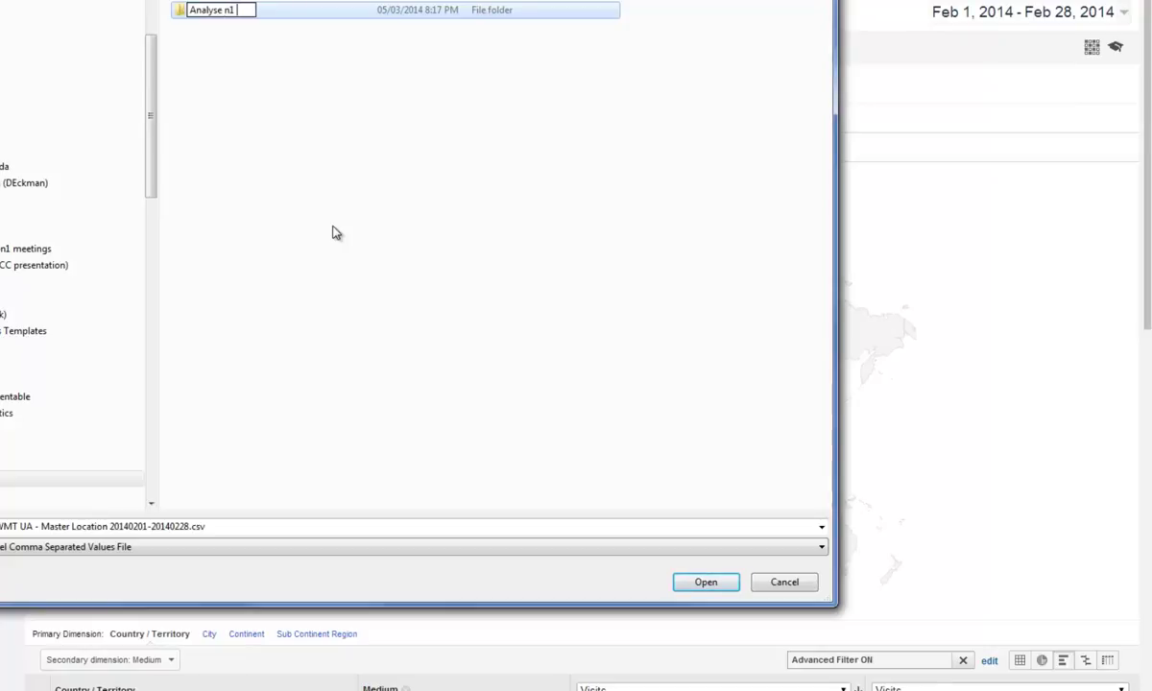
pyautogui.write('WMT')
pyautogui.press('Return')
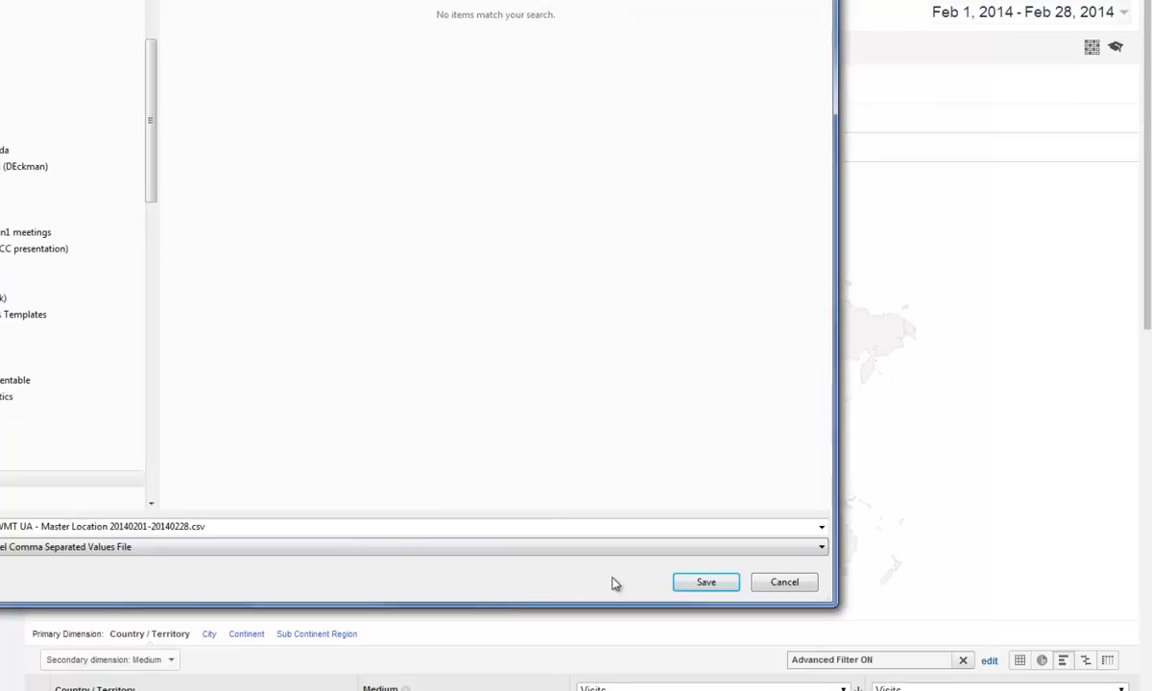
pyautogui.click(698, 582)
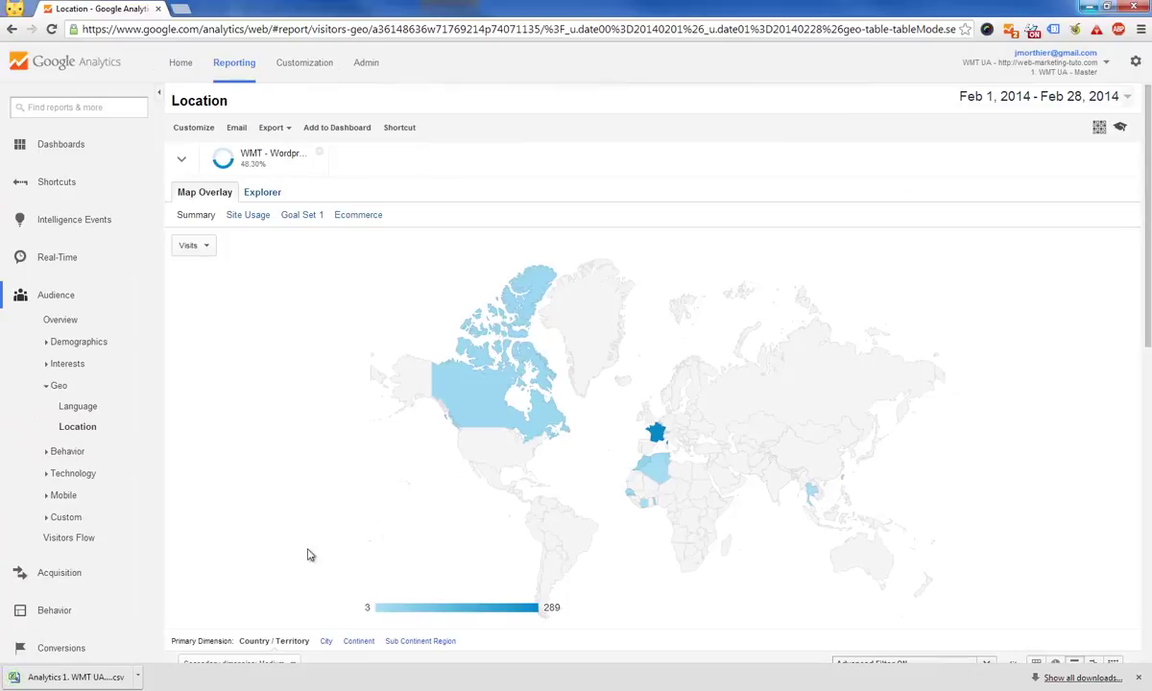
# Open the exported CSV in Excel and delete the six comment rows above the headers
pyautogui.click(123, 683)
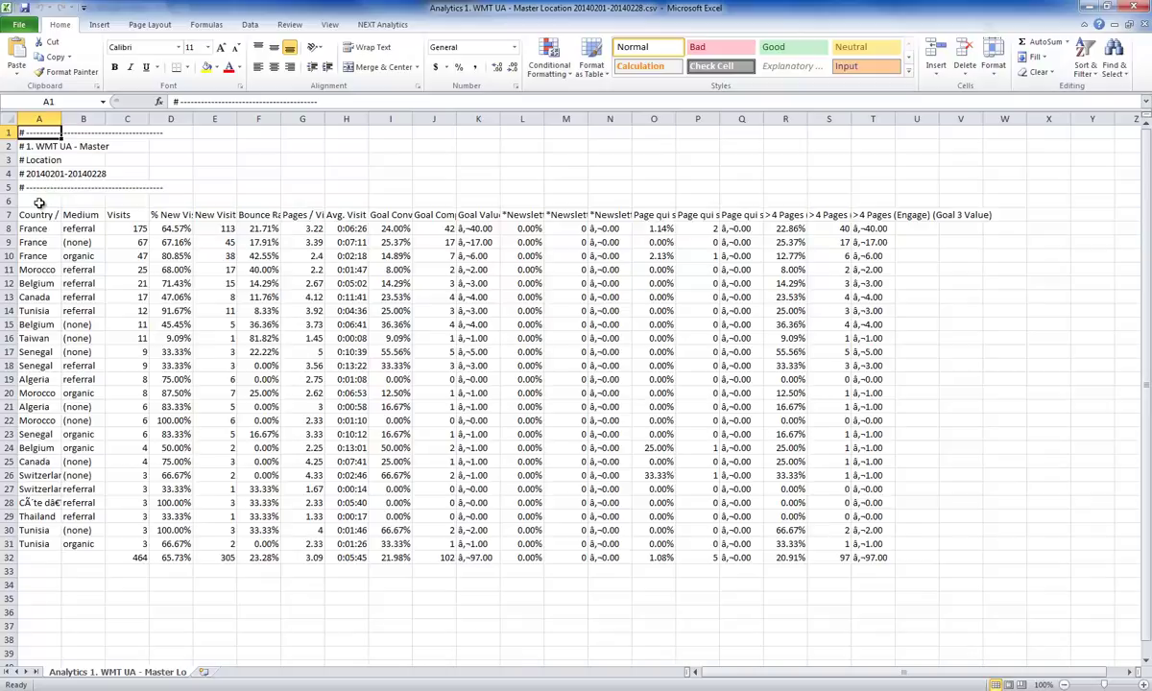
pyautogui.moveTo(9, 200); pyautogui.dragTo(8, 133)
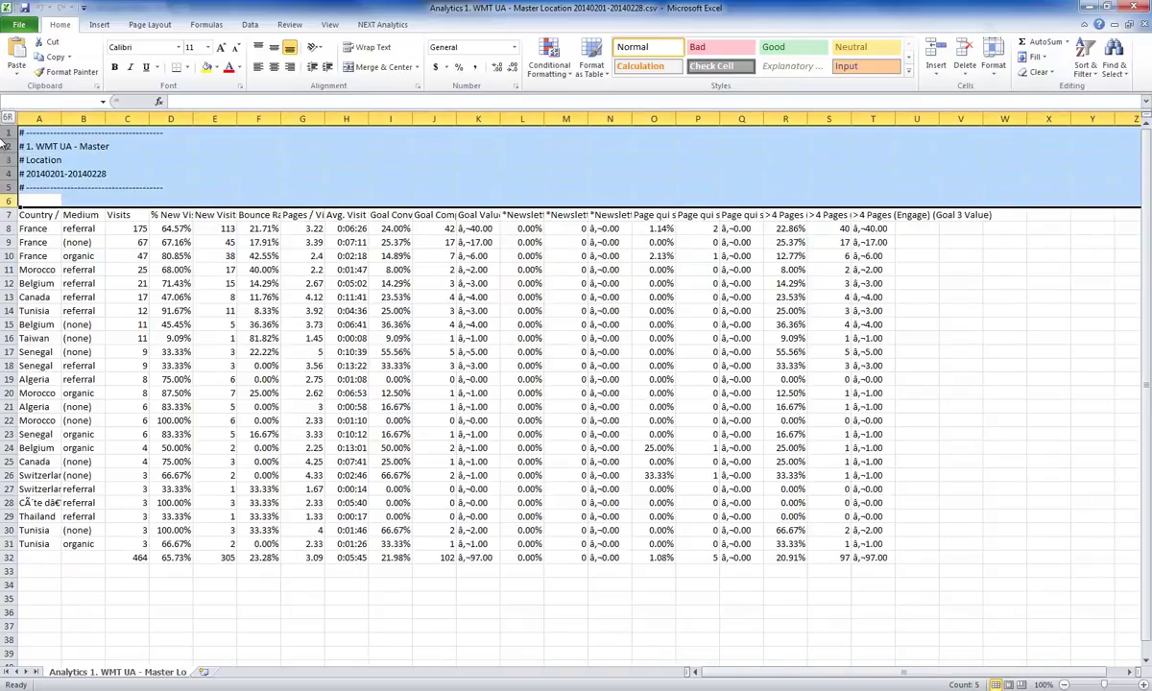
pyautogui.hotkey('ctrl', '-')
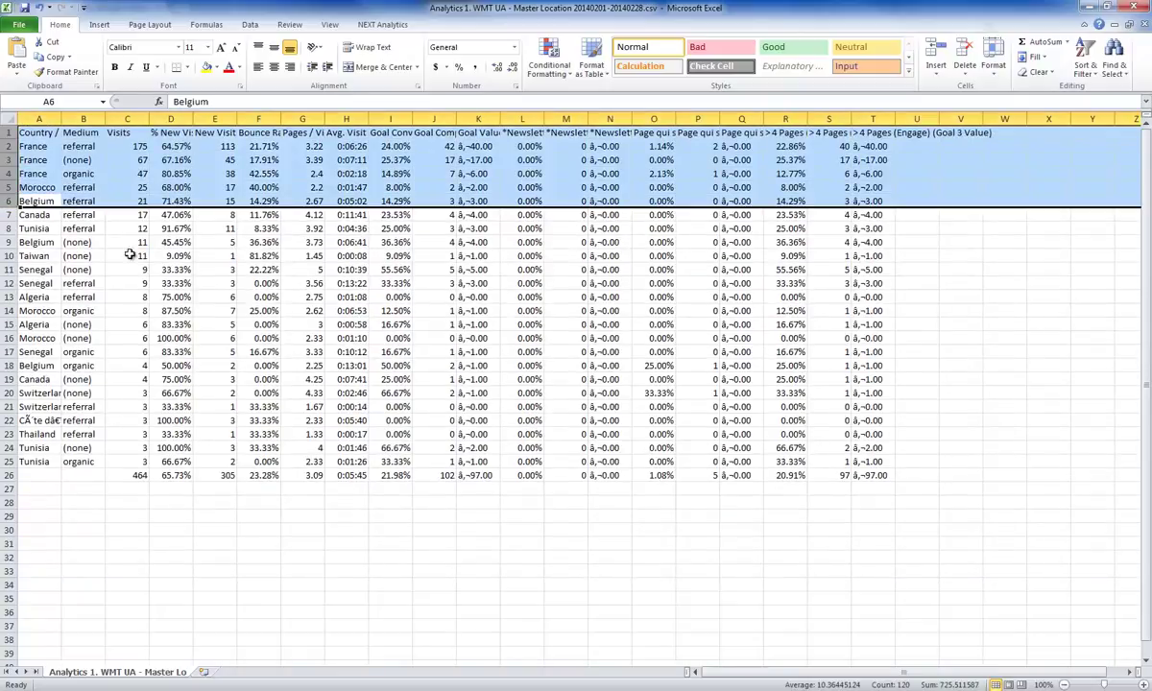
pyautogui.click(123, 244)
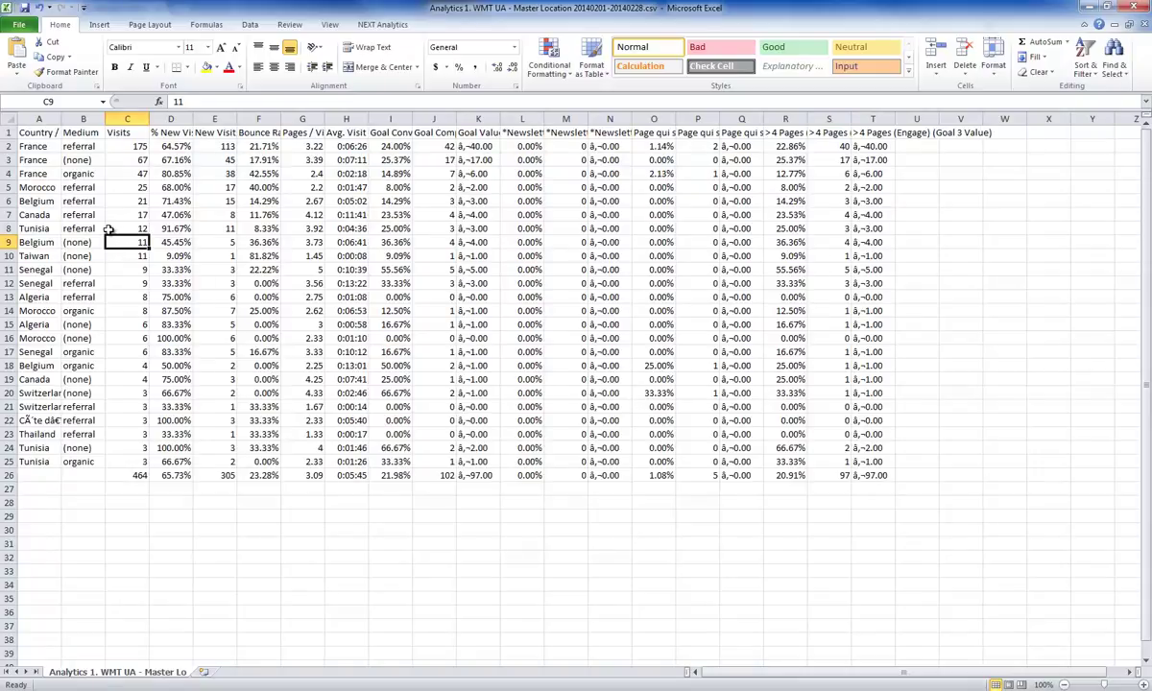
# Select the whole data block A1:T25, starting from the Country / Territory header
pyautogui.click(33, 134)
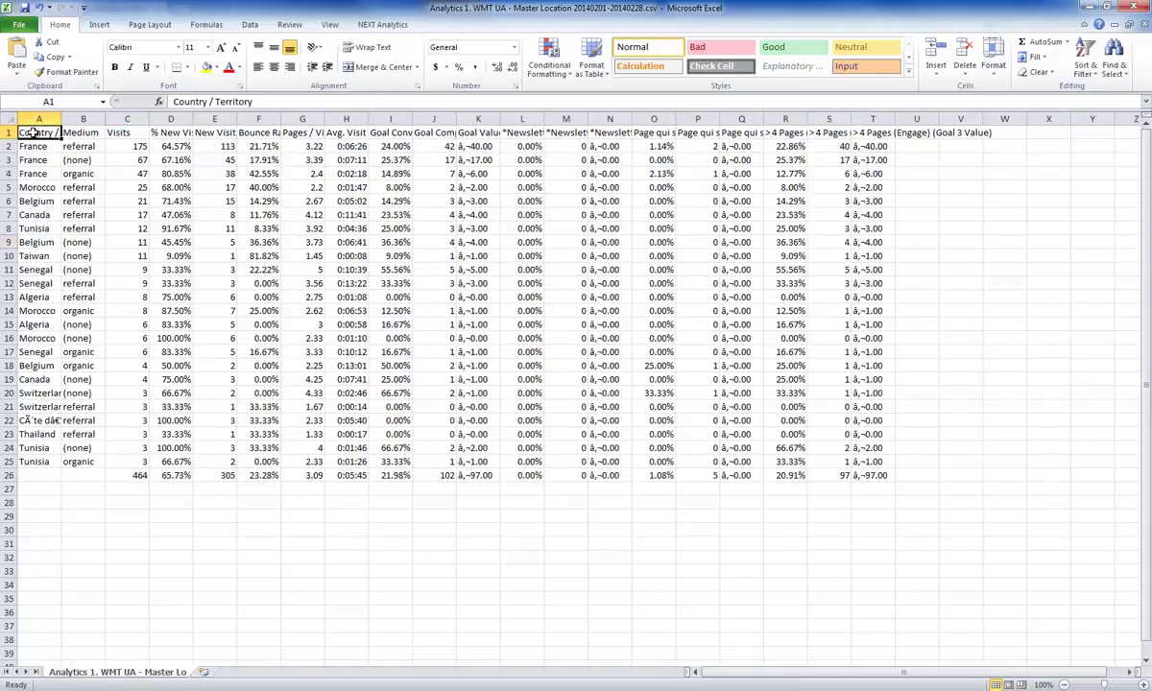
pyautogui.hotkey('ctrl', 'shift', 'Right')
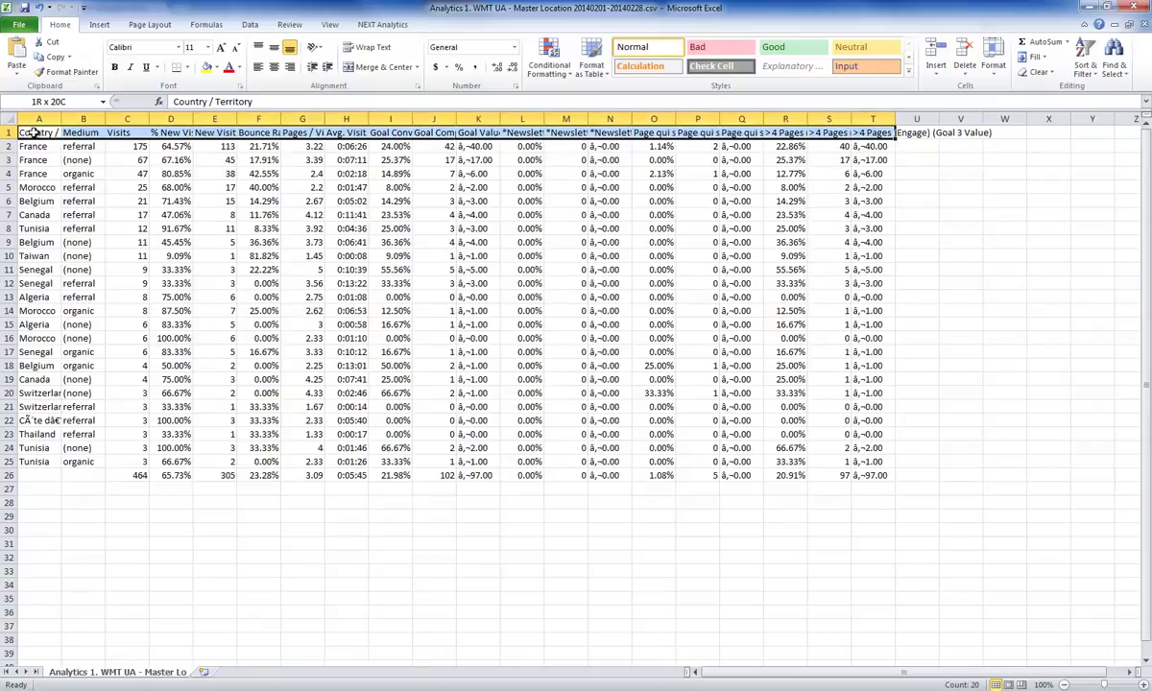
pyautogui.hotkey('ctrl', 'shift', 'Down')
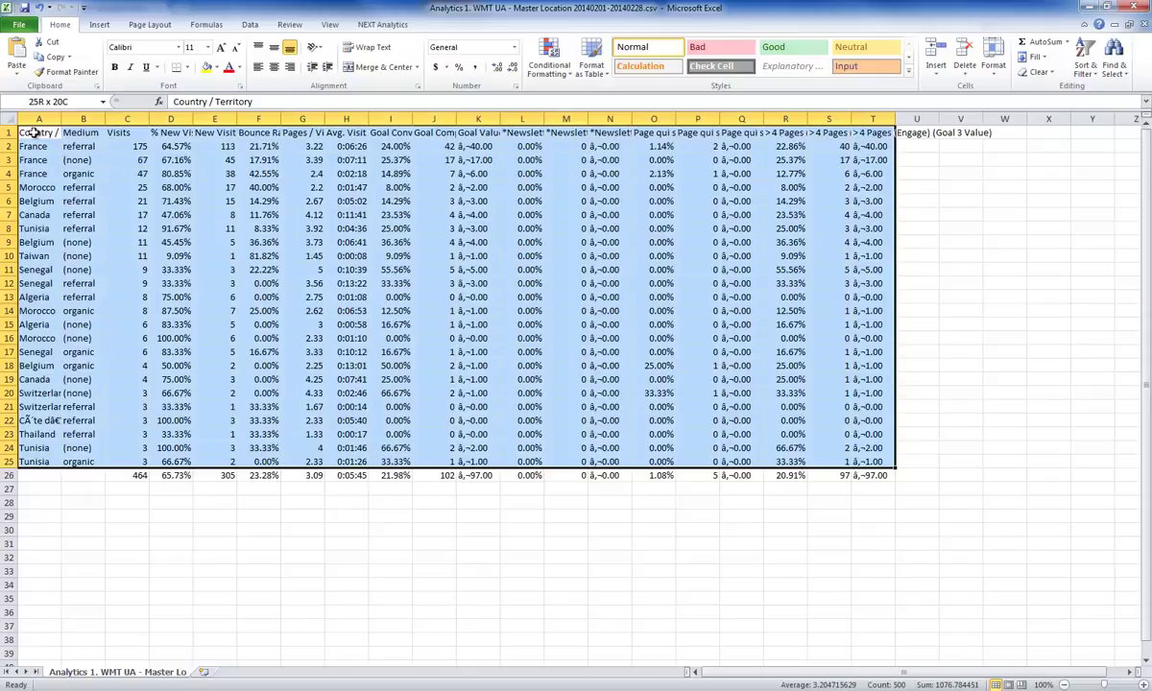
pyautogui.click(96, 29)
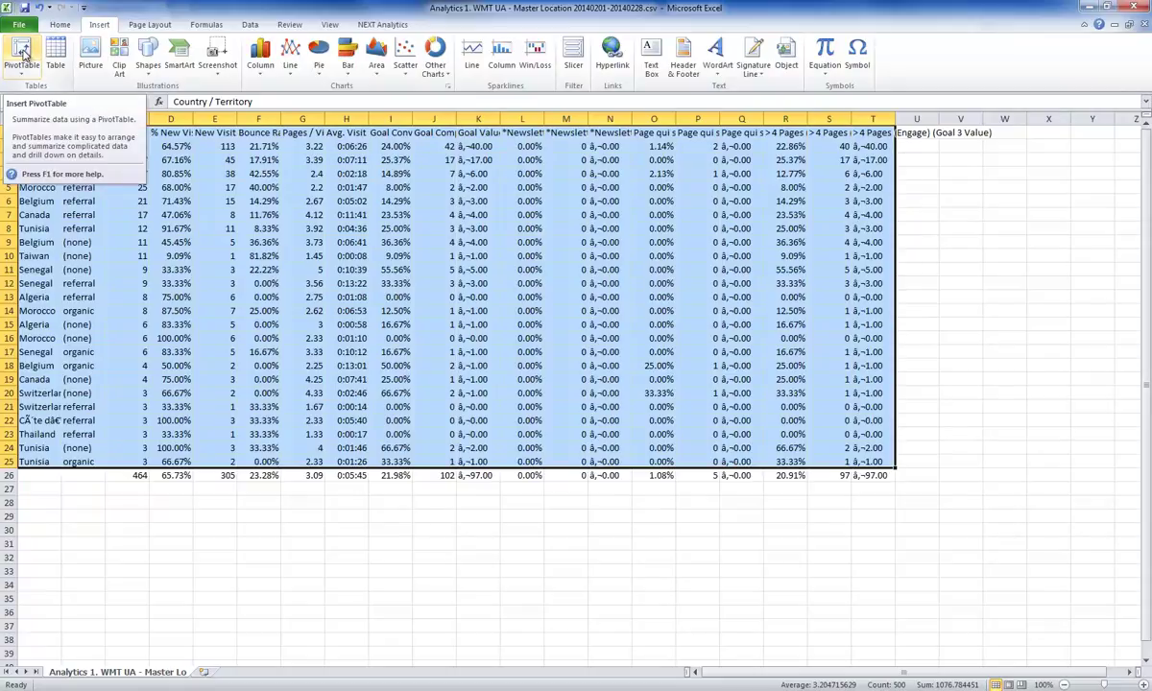
# Insert a pivot table on a new sheet with Sum of Visits, Medium rows and Country / Territory columns
pyautogui.click(22, 53)
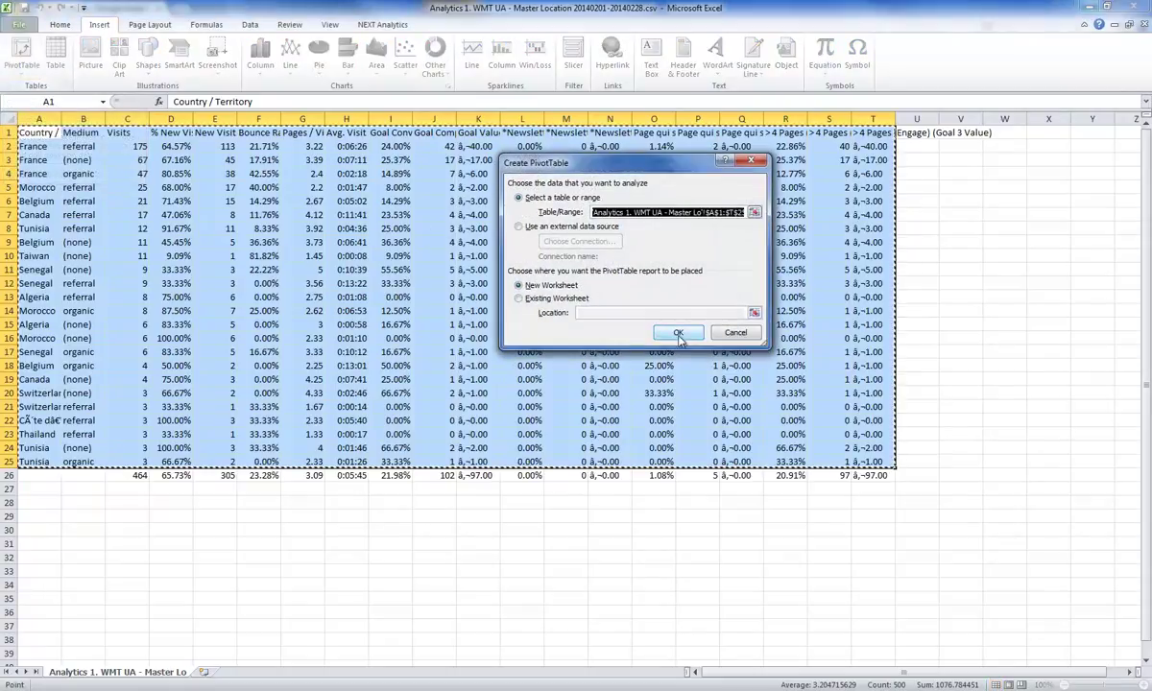
pyautogui.click(679, 333)
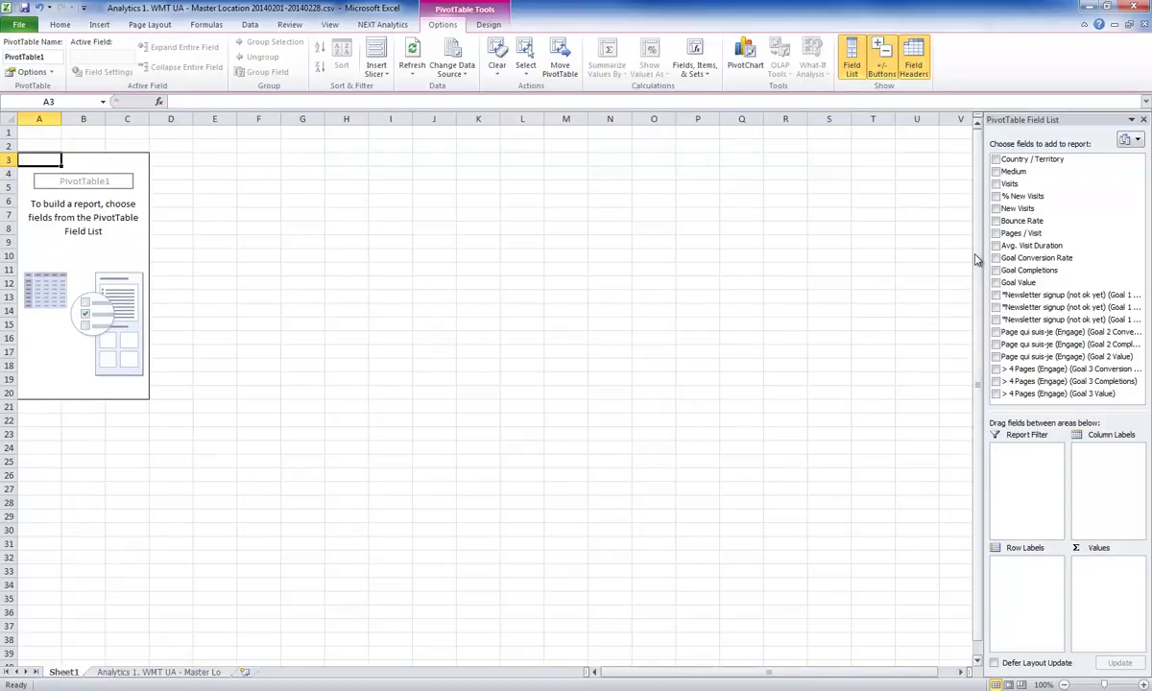
pyautogui.moveTo(1009, 184)
pyautogui.mouseDown()
pyautogui.moveTo(1009, 585)
pyautogui.moveTo(1114, 575)
pyautogui.mouseUp()
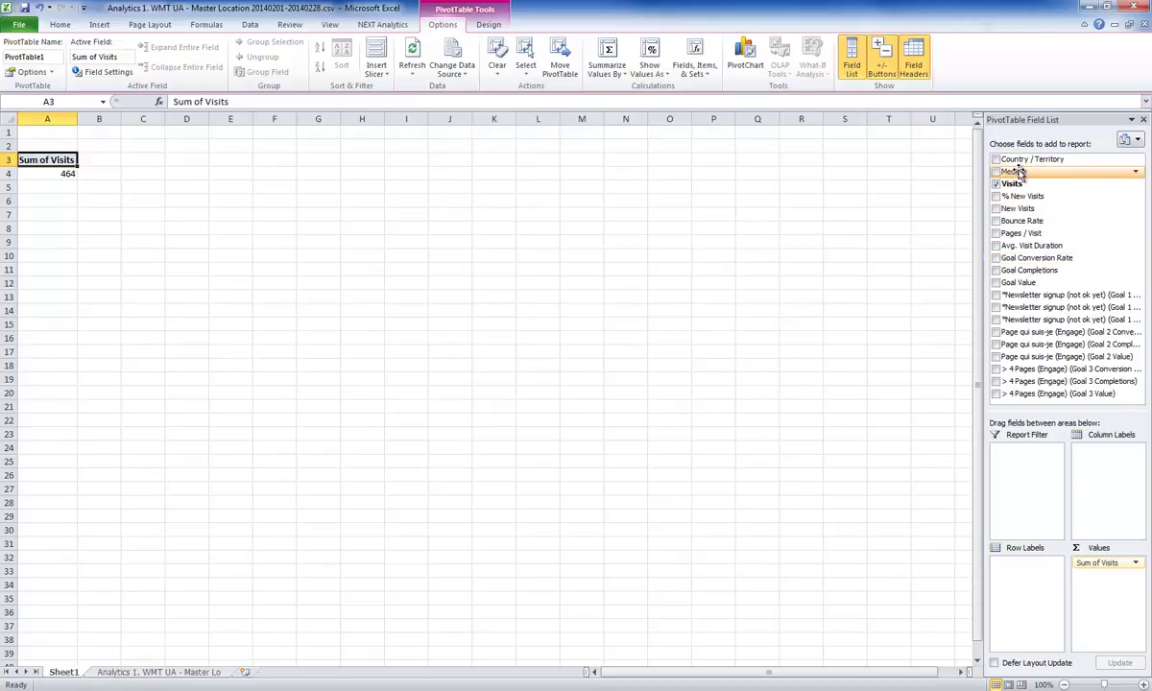
pyautogui.moveTo(1018, 172); pyautogui.dragTo(1016, 581)
pyautogui.moveTo(1020, 160); pyautogui.dragTo(1108, 499)
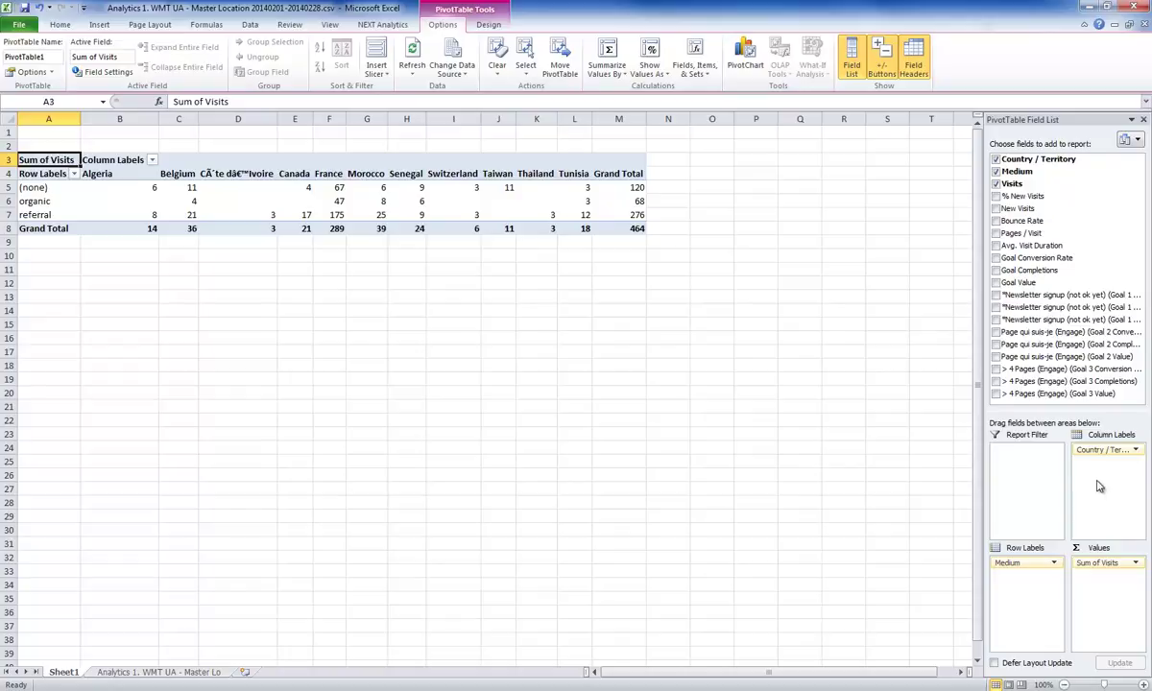
# Save the workbook as an Excel Workbook (*.xlsx) named 'Visites Wordpress Février 2014'
pyautogui.click(54, 132)
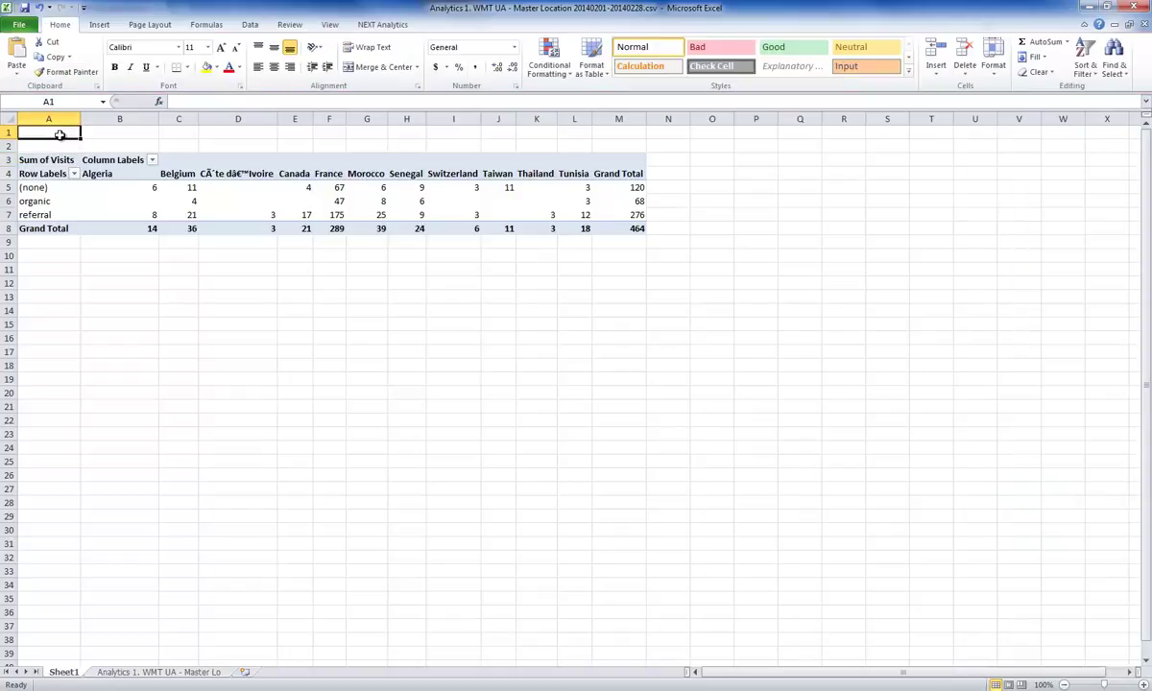
pyautogui.click(18, 24)
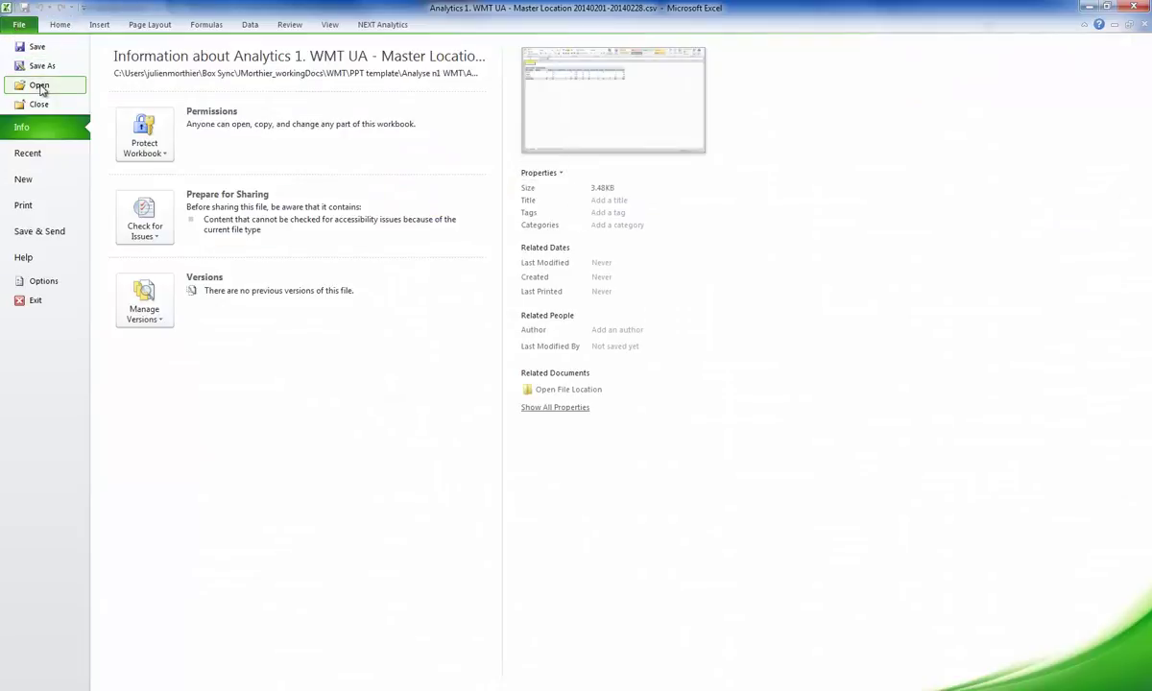
pyautogui.press('Escape')
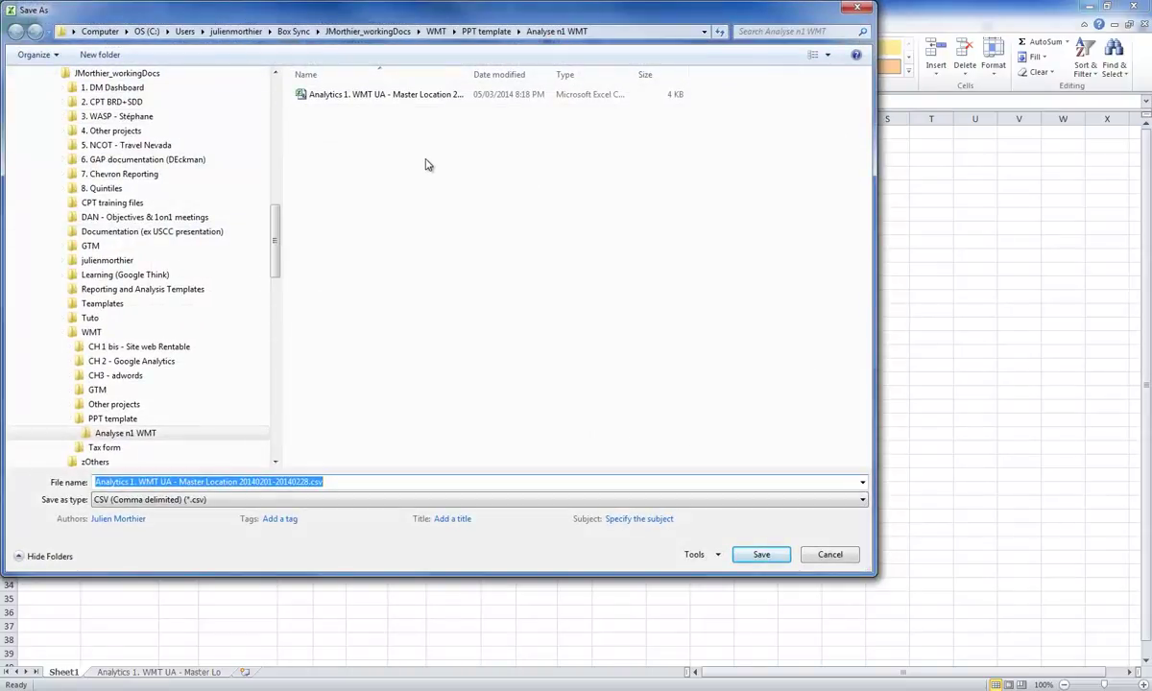
pyautogui.write('Visits Wordpress Février 2014')
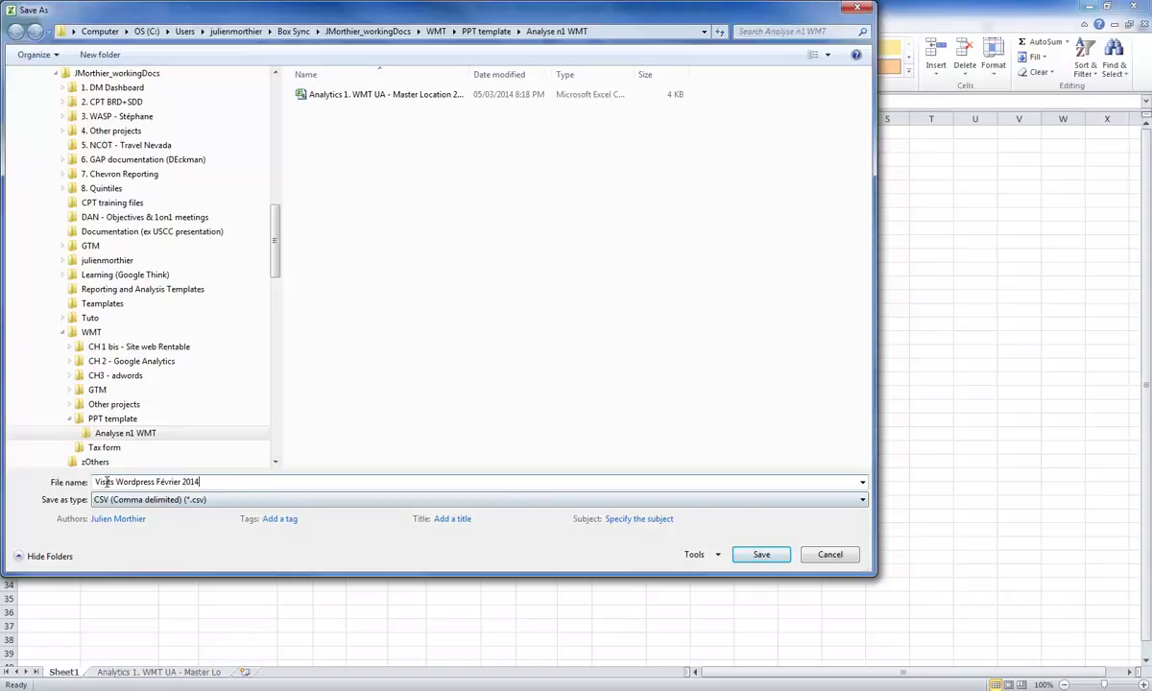
pyautogui.click(115, 482)
pyautogui.write('es')
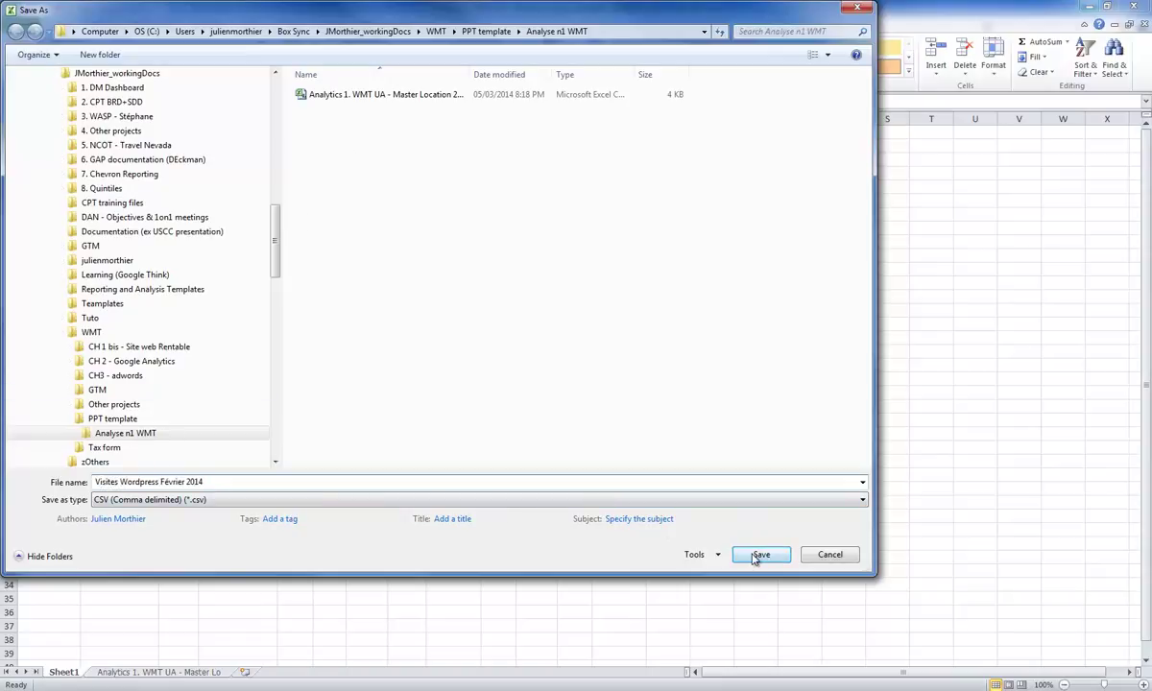
pyautogui.click(619, 500)
pyautogui.click(254, 213)
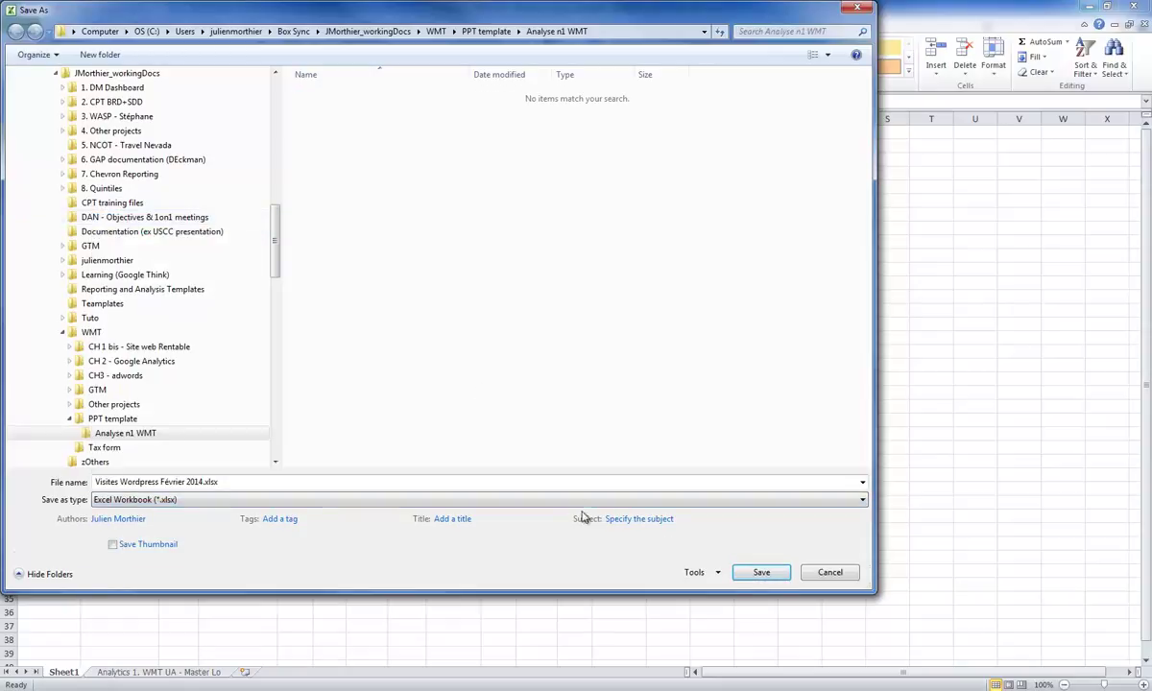
pyautogui.click(761, 573)
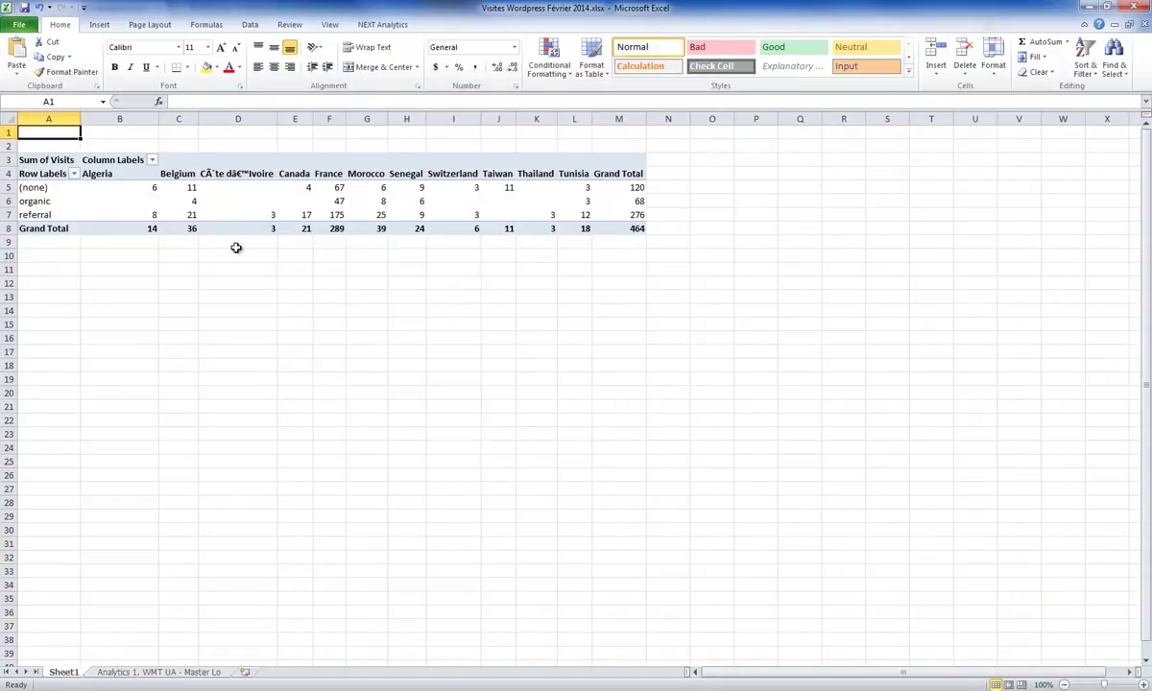
pyautogui.moveTo(610, 188)
pyautogui.click(587, 174)
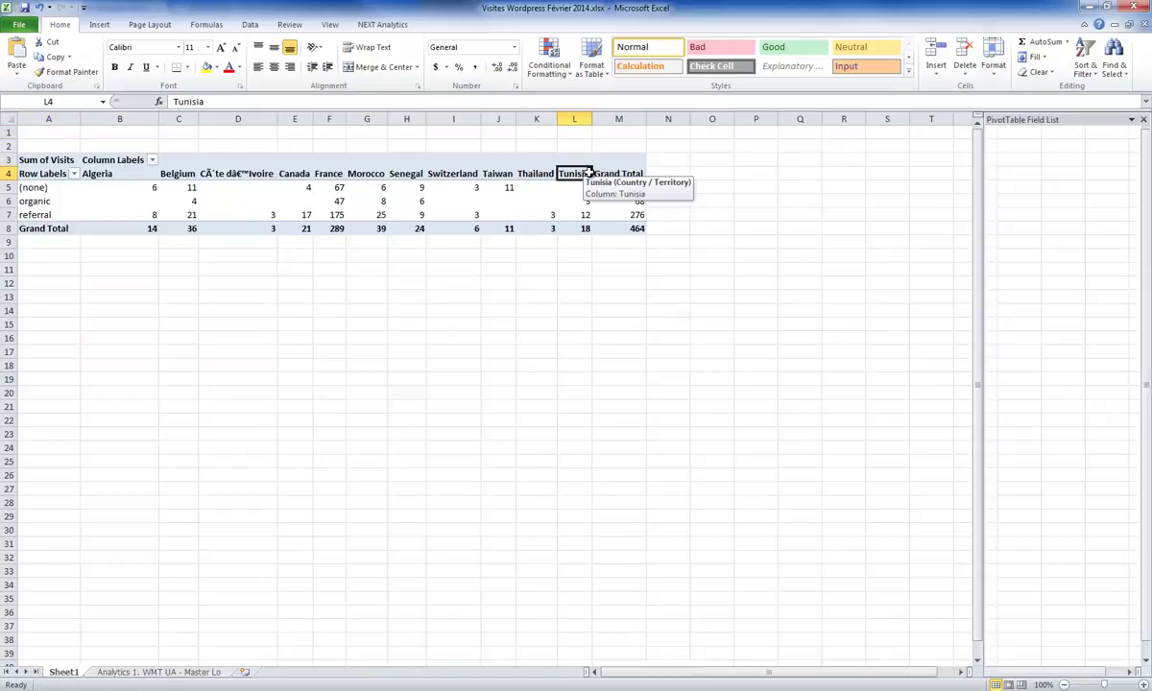
pyautogui.click(38, 172)
pyautogui.doubleClick(39, 173)
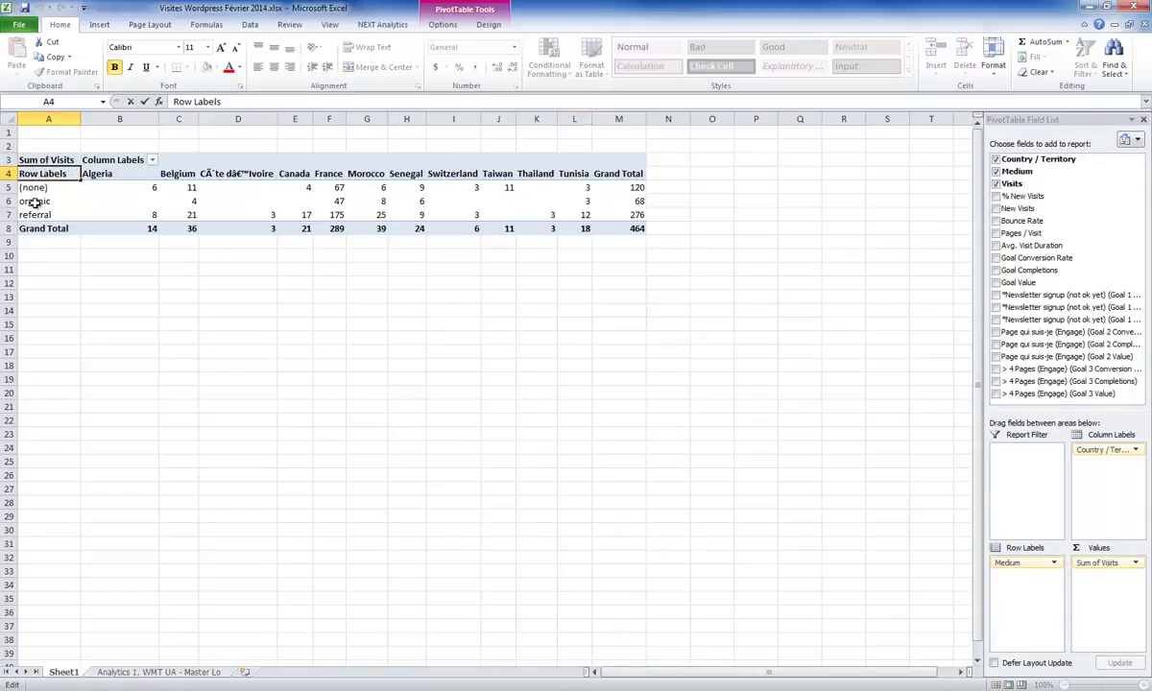
pyautogui.click(34, 202)
pyautogui.click(33, 214)
pyautogui.keyDown('shift'); pyautogui.click(618, 187); pyautogui.keyUp('shift')
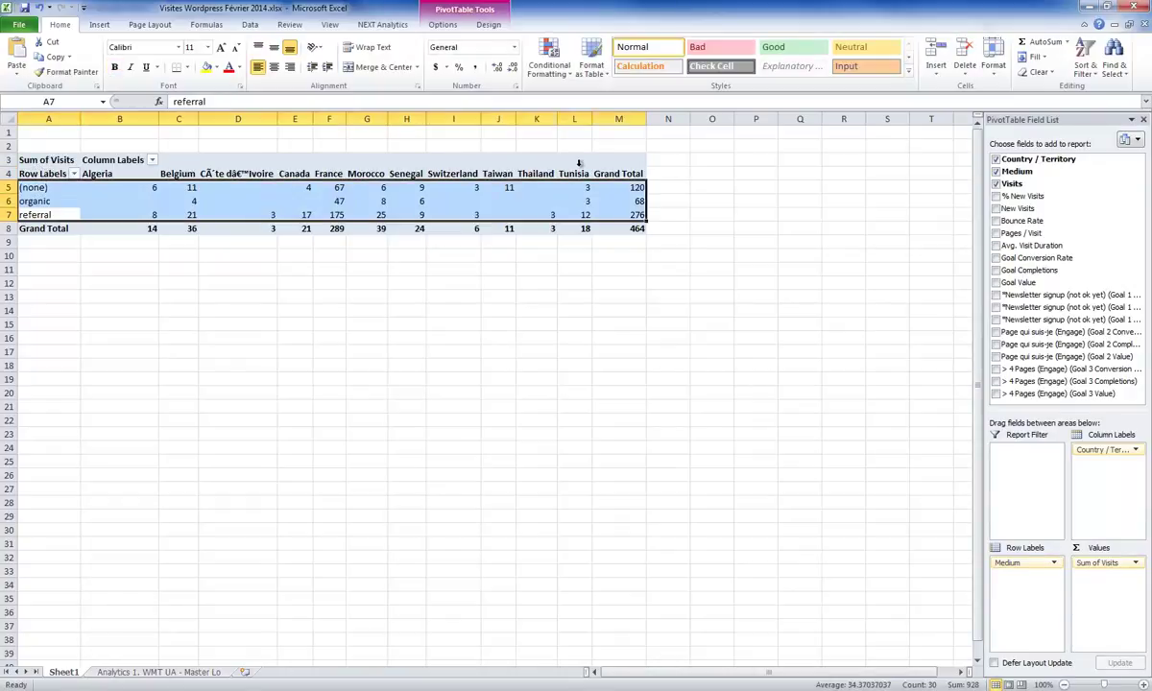
pyautogui.moveTo(579, 165); pyautogui.dragTo(468, 178)
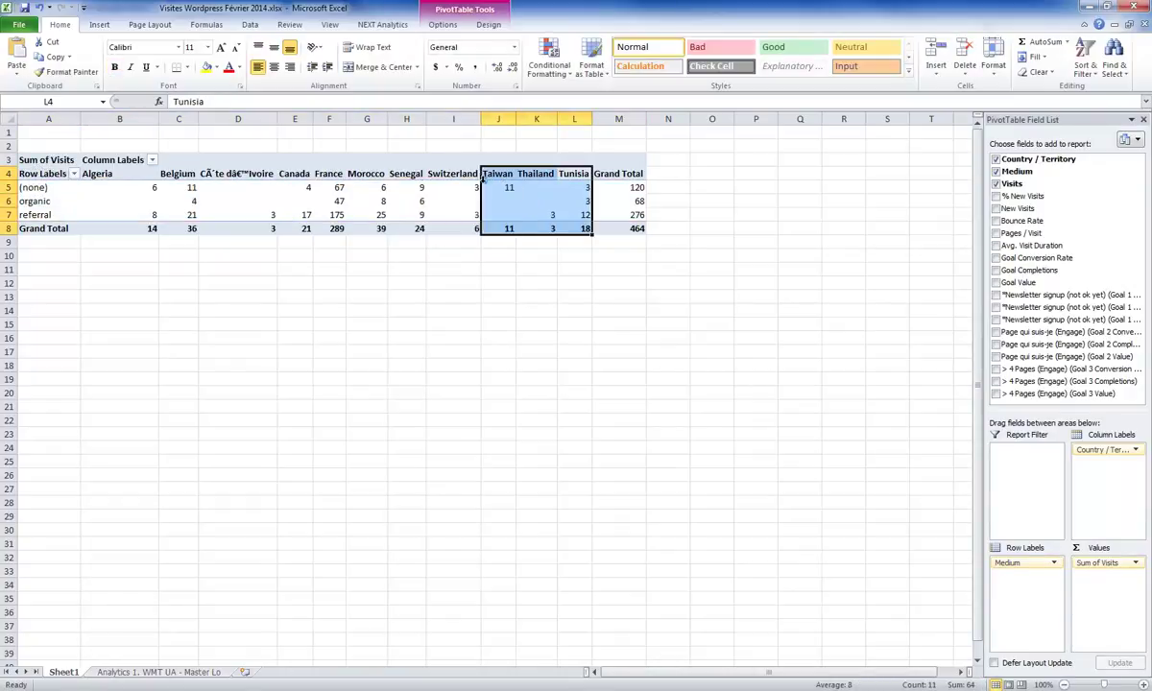
# Copy pivot table A4:M8 into a new sheet named 'Visites par pays par medium' at A1
pyautogui.click(618, 214)
pyautogui.moveTo(619, 229); pyautogui.dragTo(38, 174)
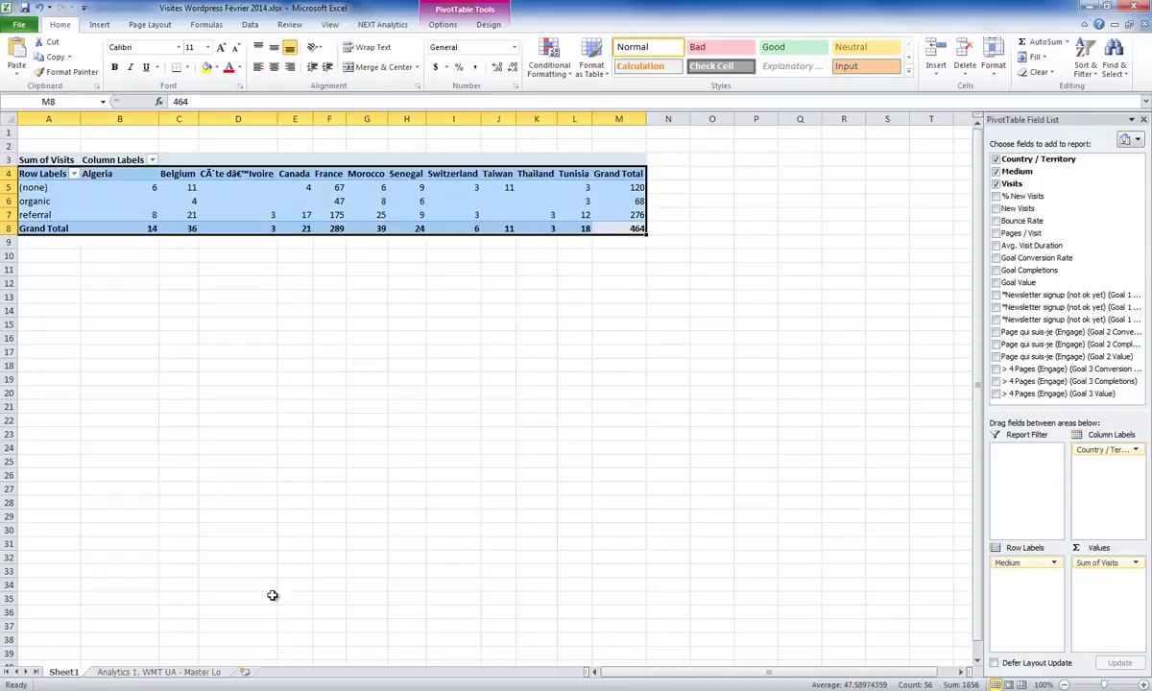
pyautogui.hotkey('ctrl', 'c')
pyautogui.click(244, 671)
pyautogui.doubleClick(251, 672)
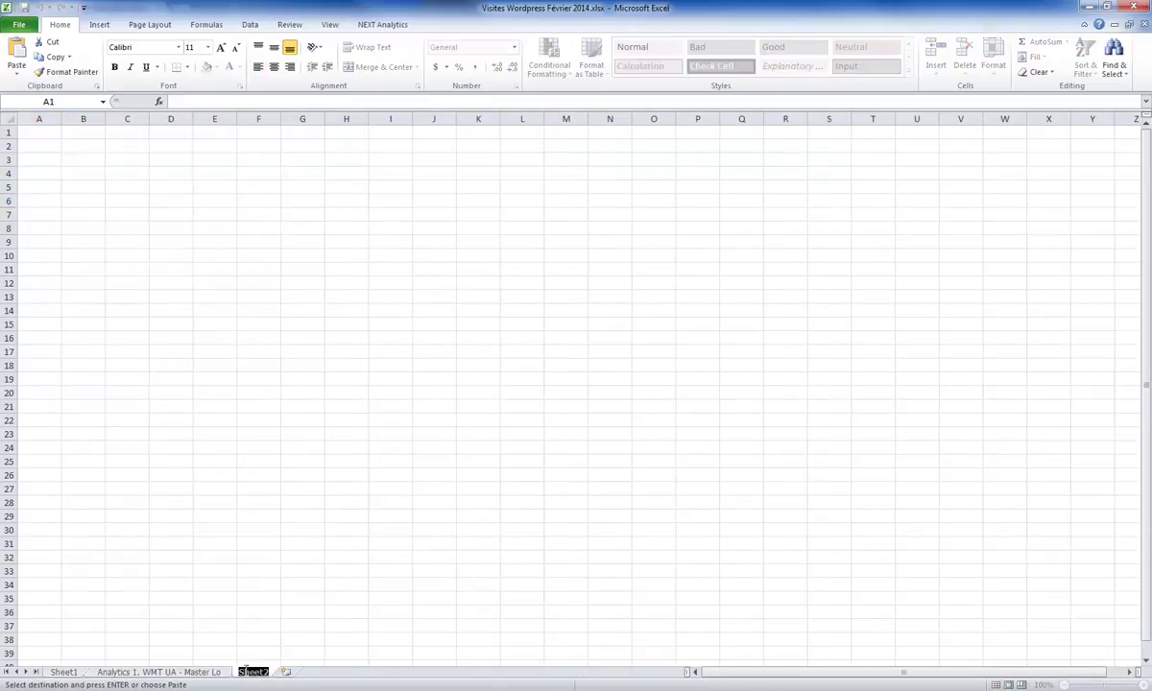
pyautogui.write('Visites par ')
pyautogui.write('pays pa')
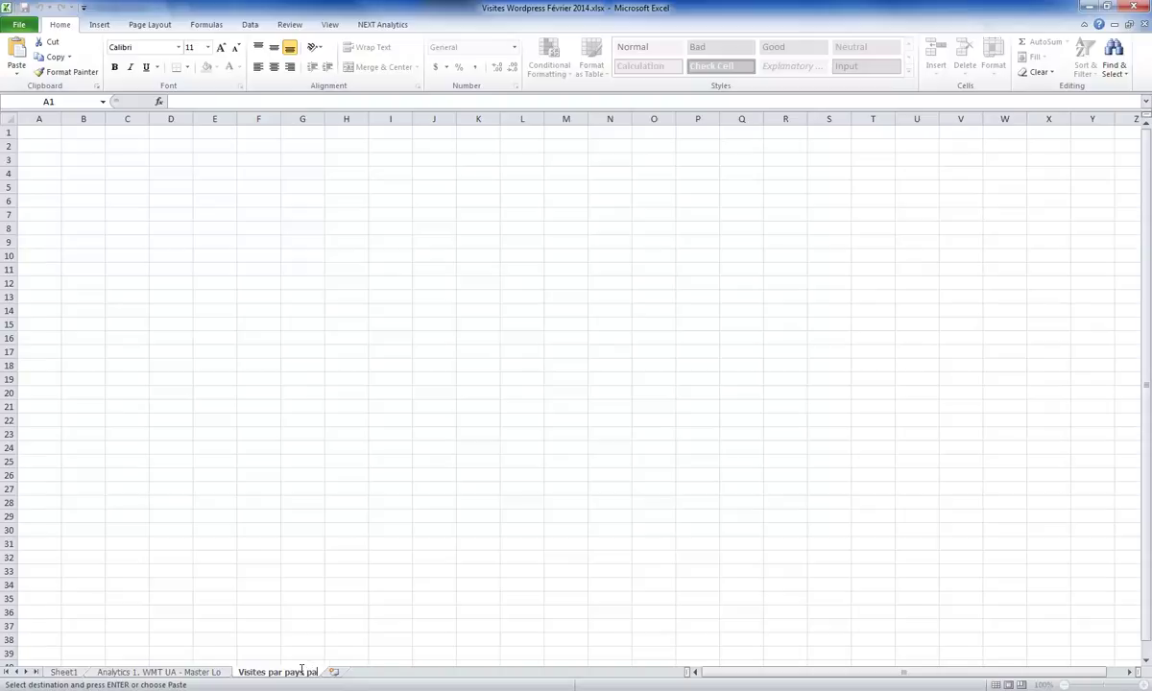
pyautogui.write('r medium')
pyautogui.press('Return')
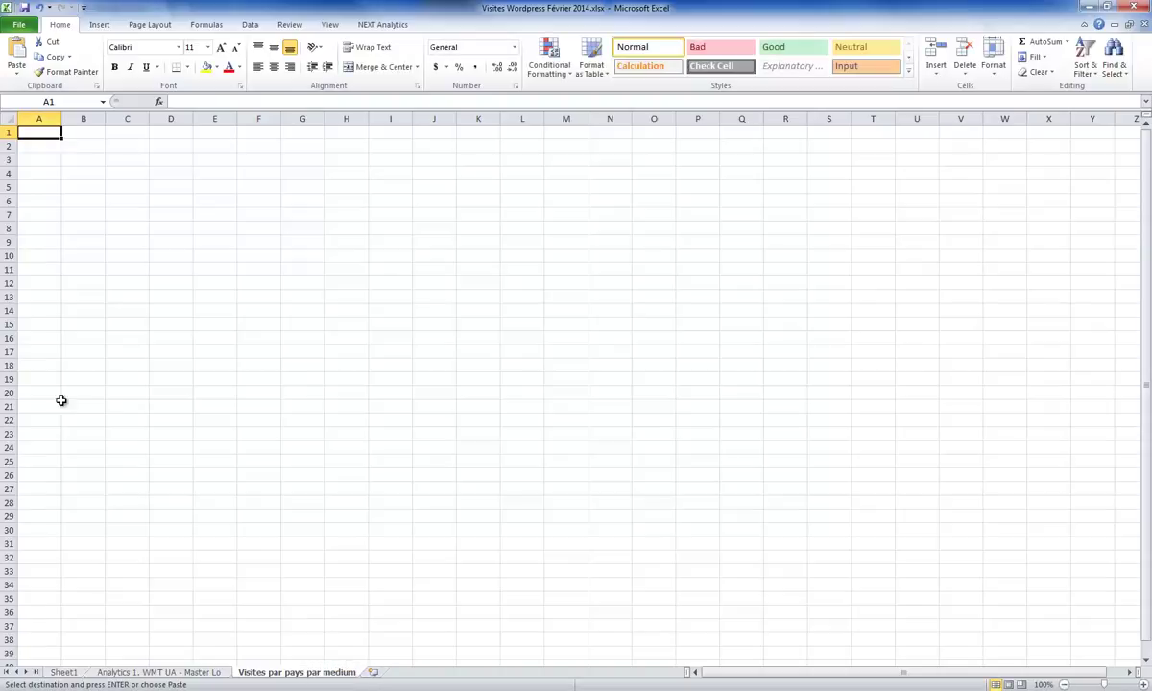
pyautogui.hotkey('ctrl', 'v')
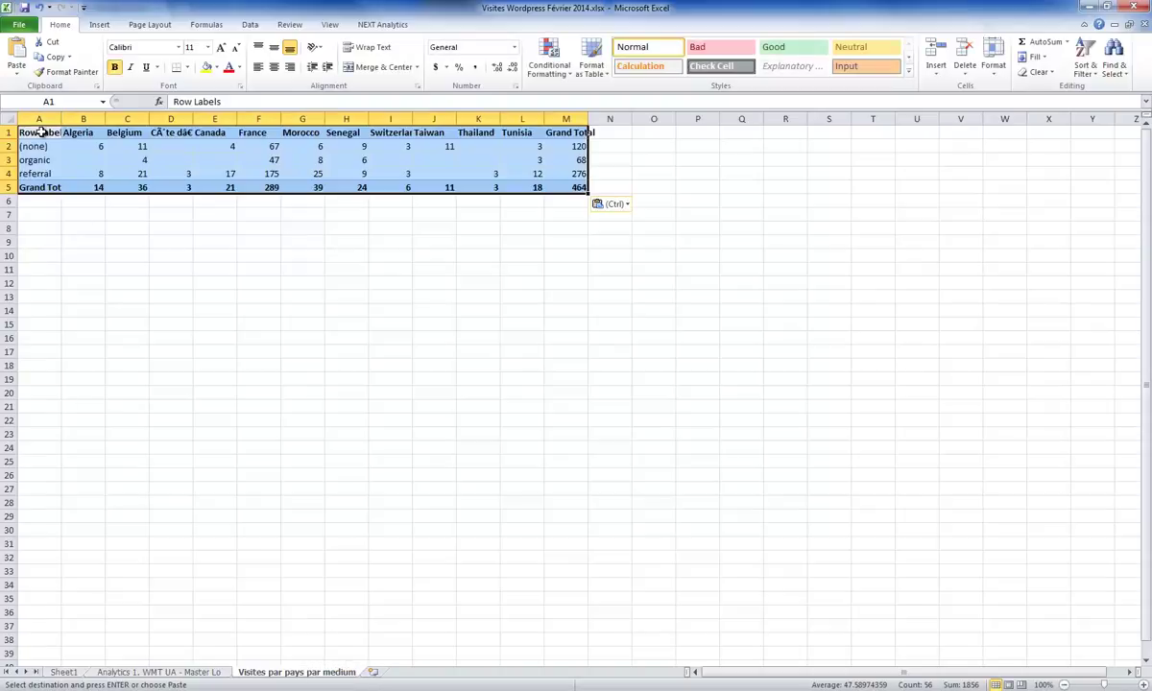
# Retitle cell A1 as 'Medium/Pays' and autofit column A to its text
pyautogui.doubleClick(59, 123)
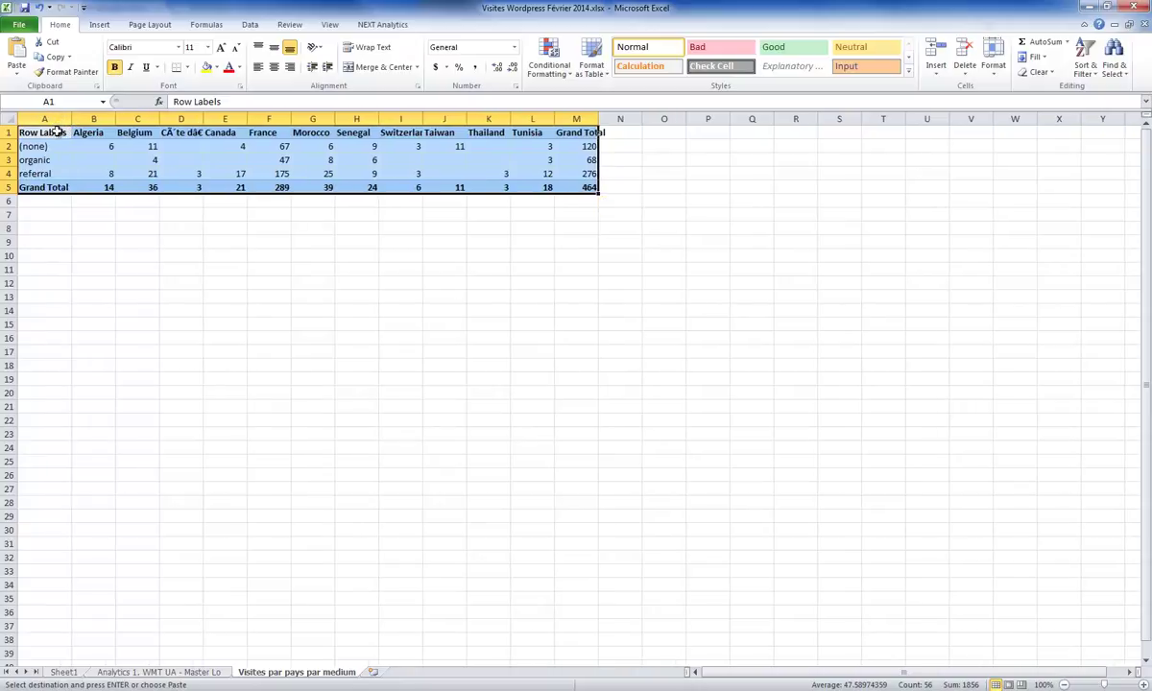
pyautogui.doubleClick(62, 132)
pyautogui.hotkey('shift', 'Home')
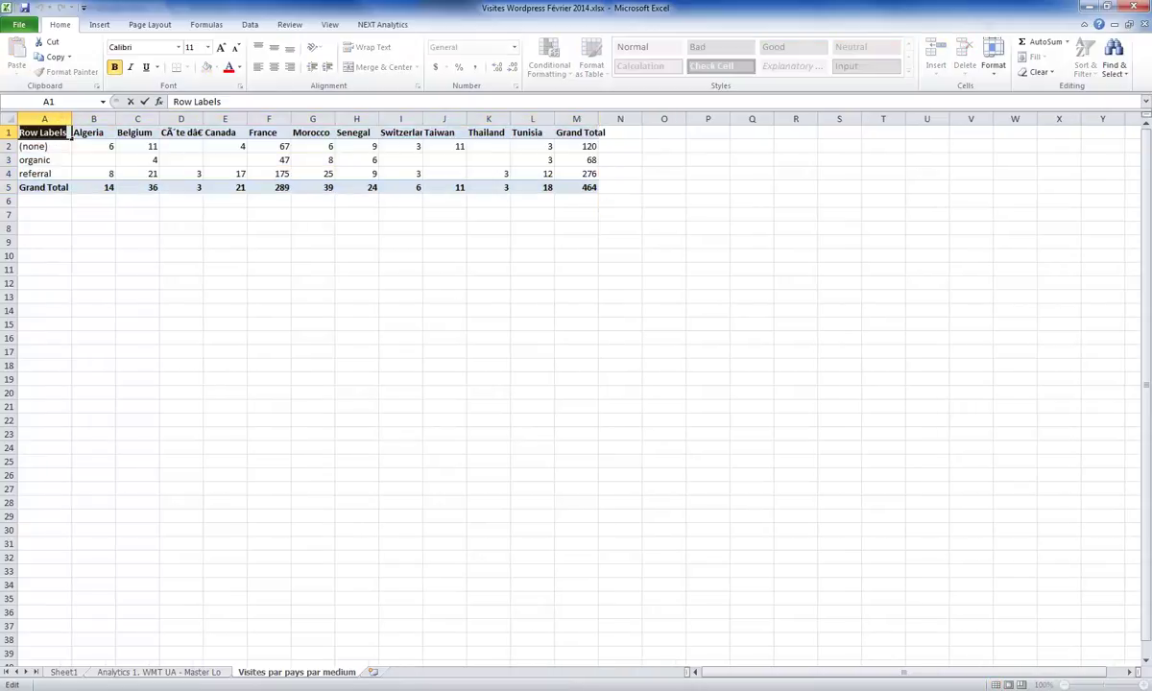
pyautogui.write('Medium/')
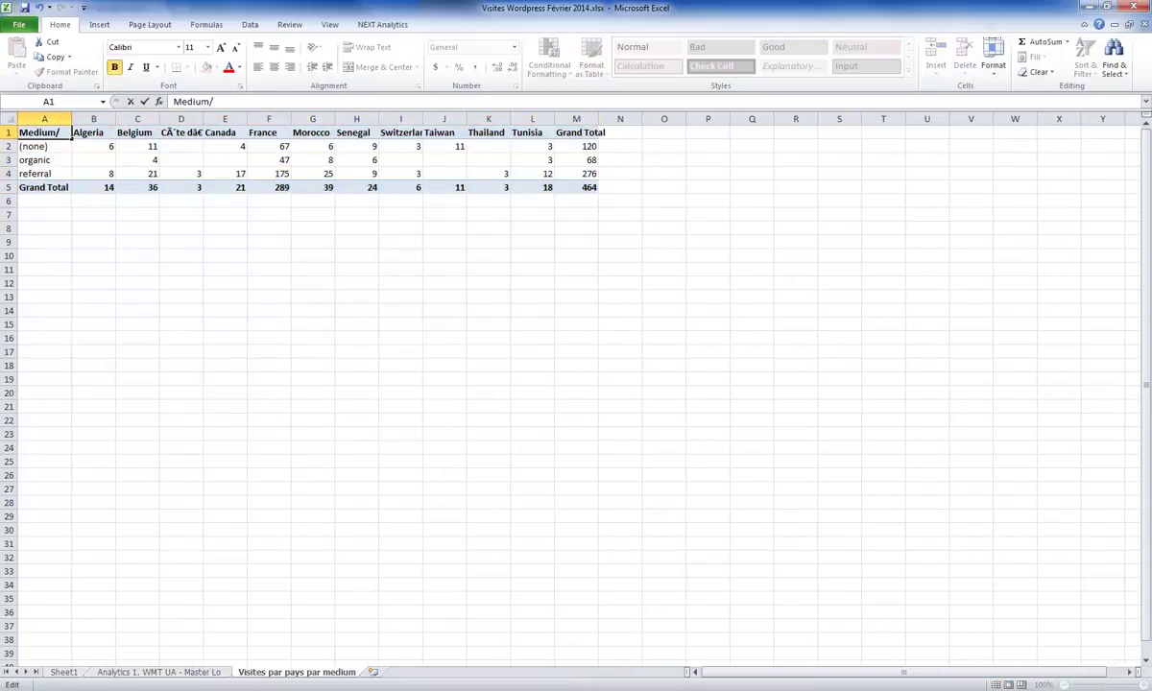
pyautogui.write('ays')
pyautogui.press('Return')
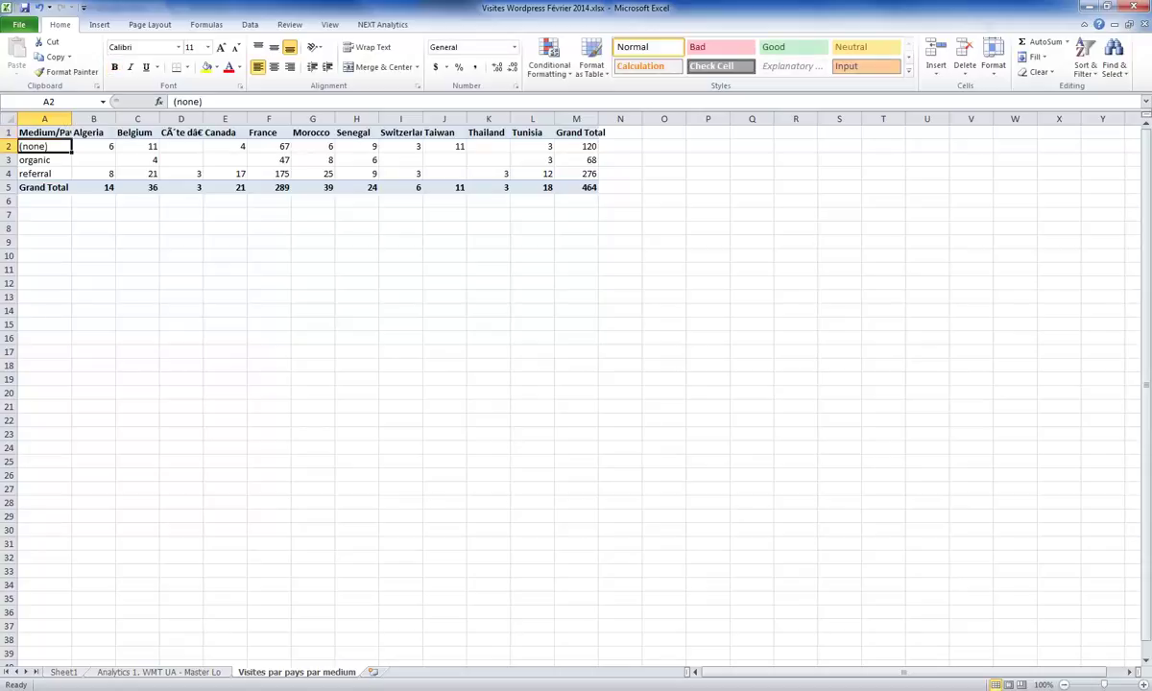
pyautogui.doubleClick(74, 115)
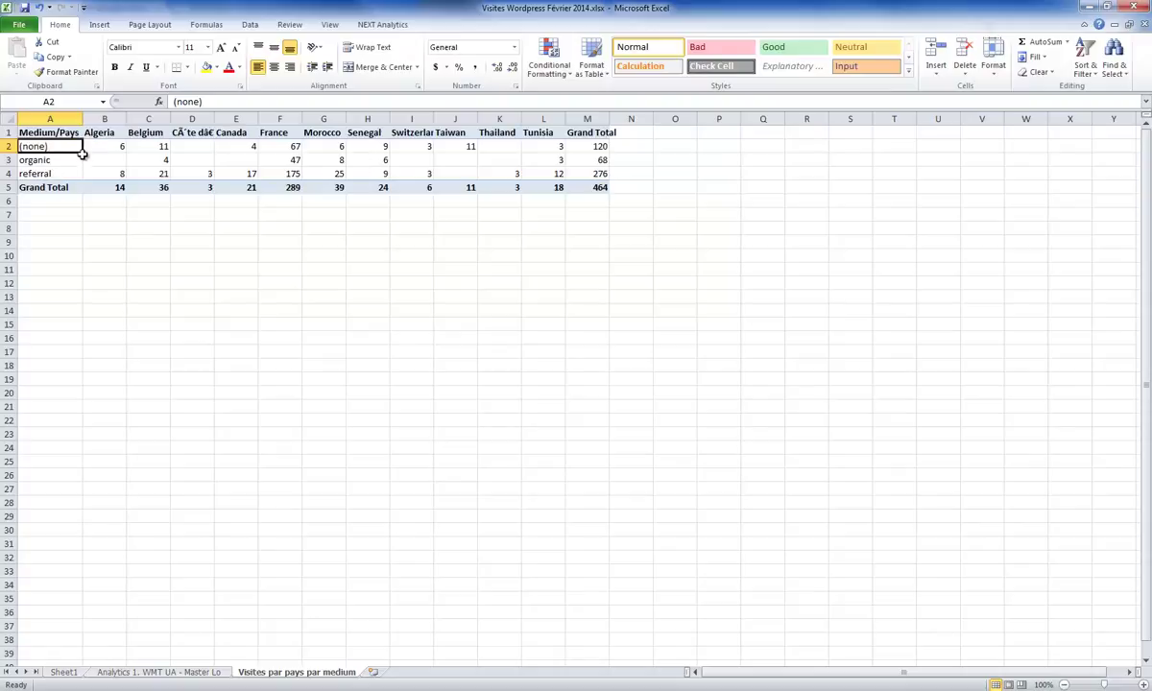
pyautogui.moveTo(101, 134)
pyautogui.mouseDown()
pyautogui.moveTo(587, 132)
pyautogui.moveTo(104, 134)
pyautogui.mouseUp()
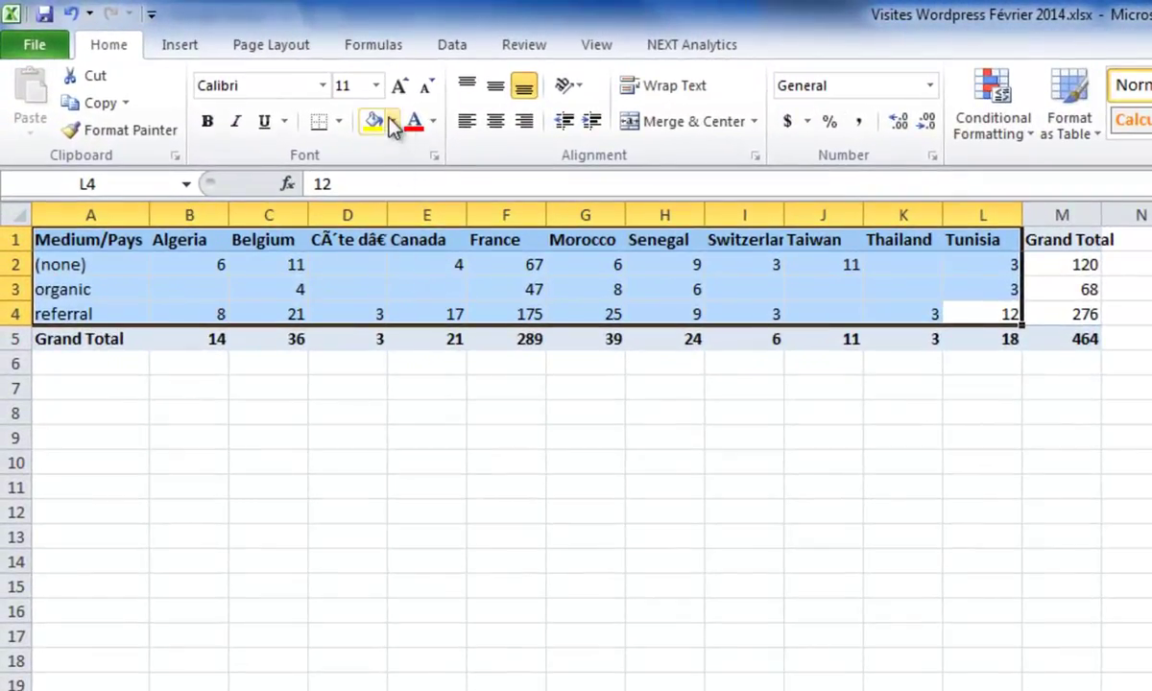
# Insert a stacked column chart of the table, place it below the table and enlarge it
pyautogui.click(187, 46)
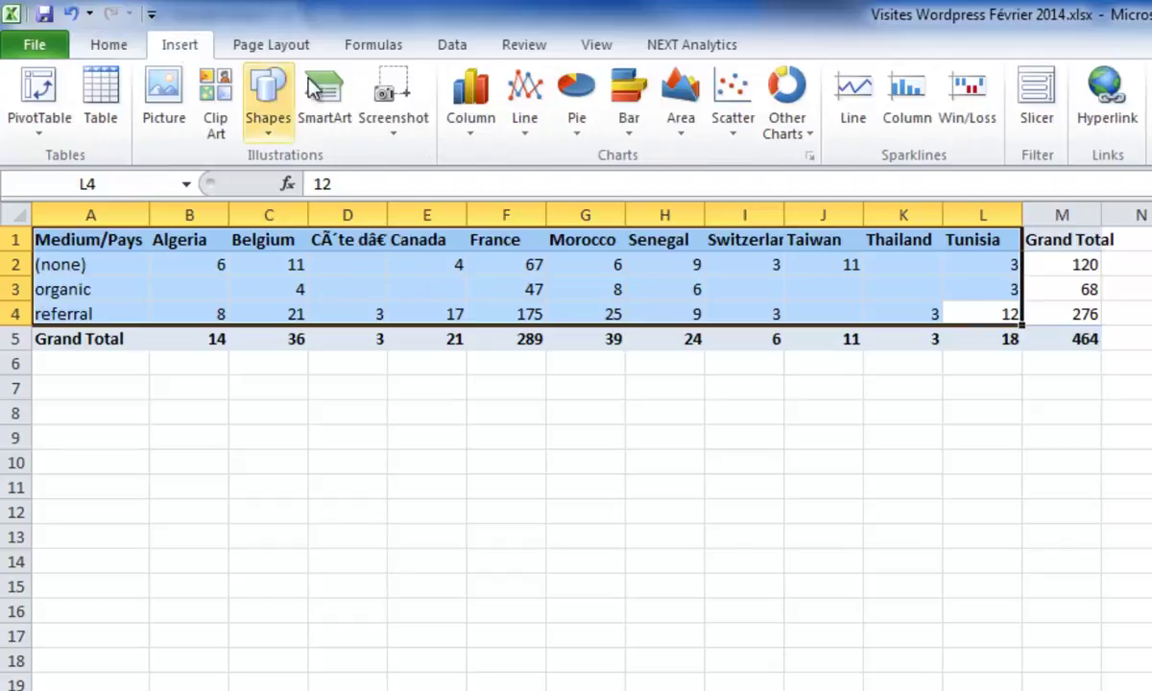
pyautogui.click(470, 130)
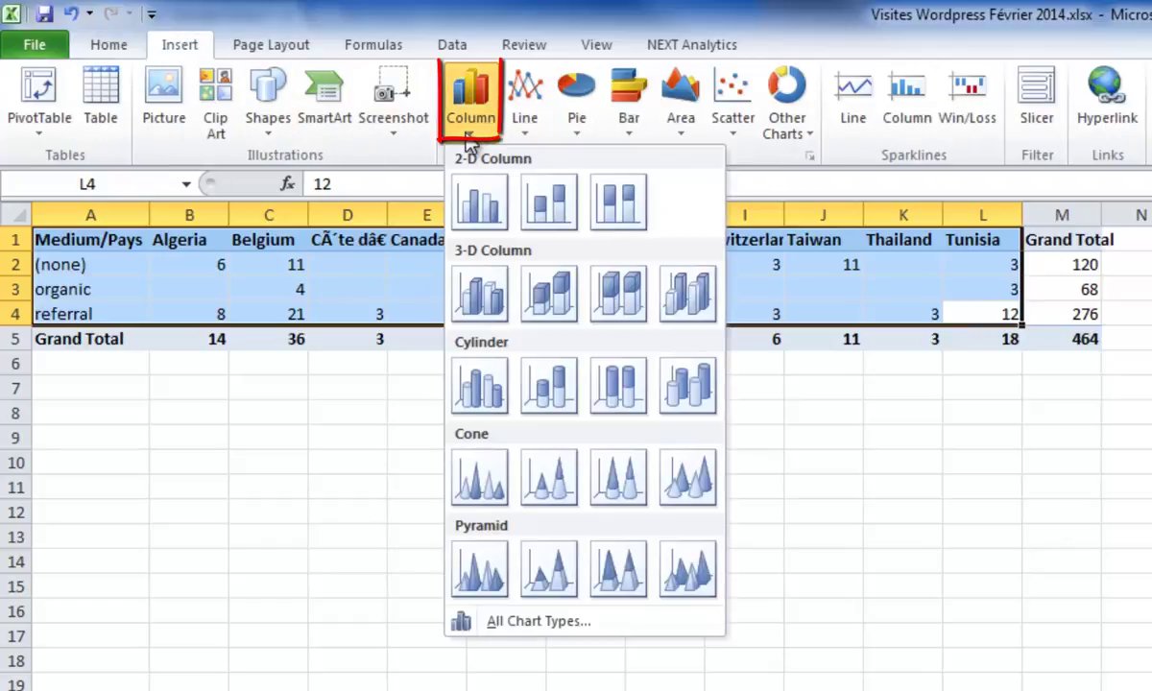
pyautogui.click(564, 211)
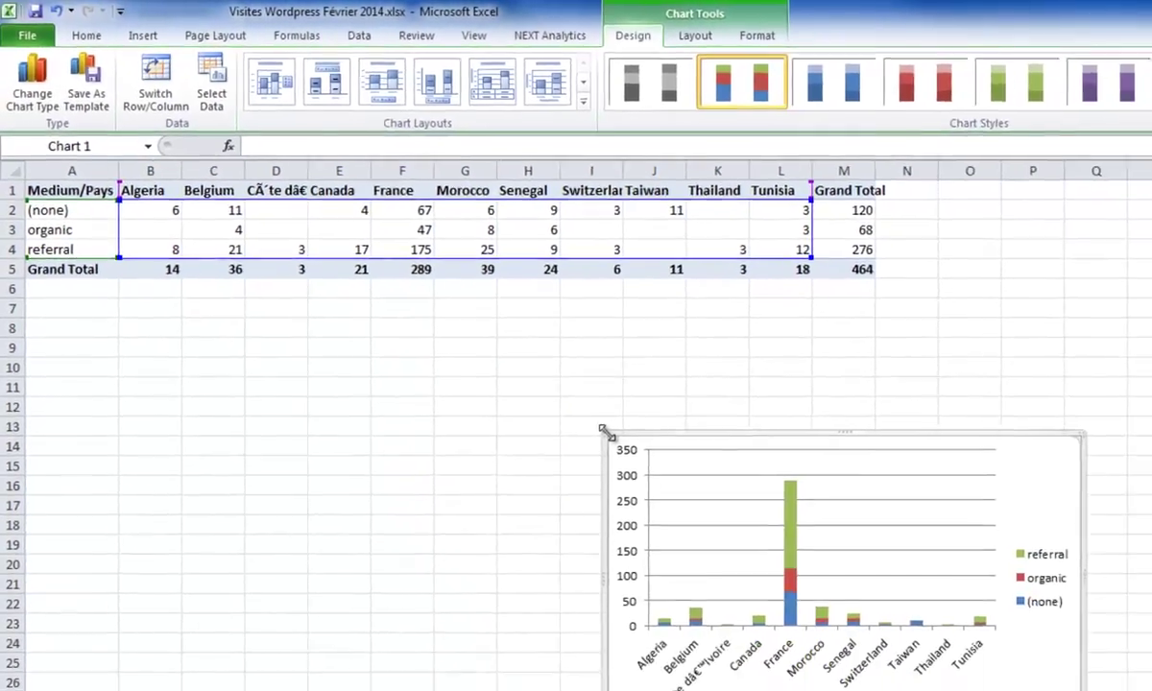
pyautogui.moveTo(773, 518); pyautogui.dragTo(147, 295)
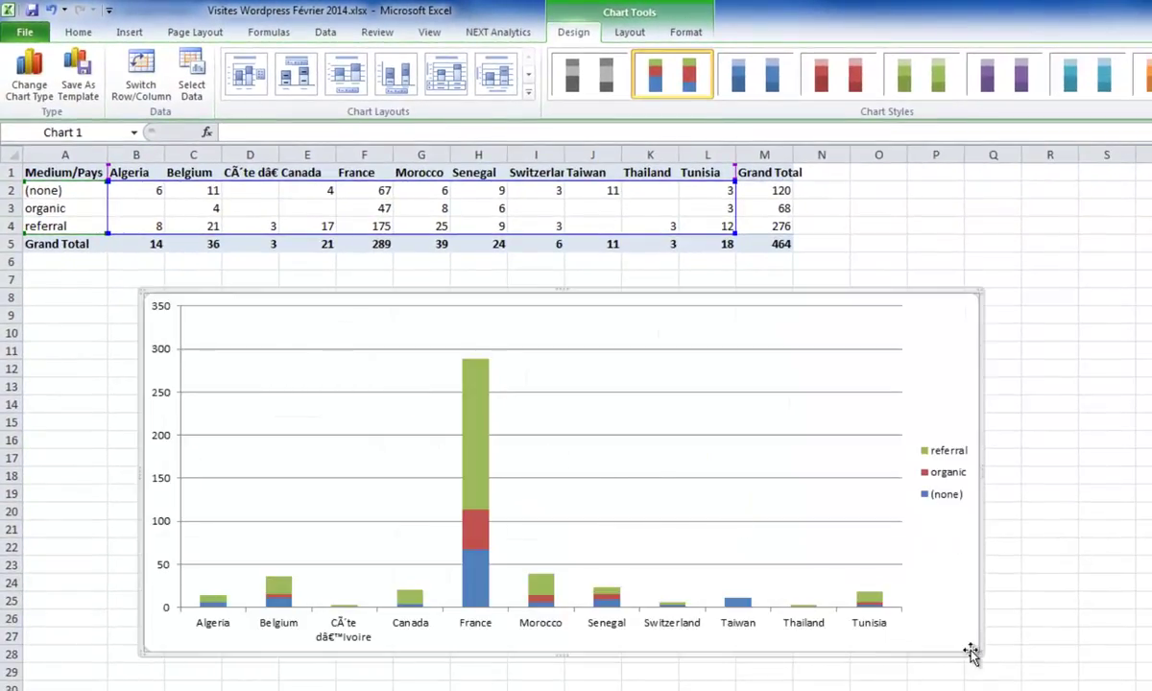
pyautogui.moveTo(980, 657); pyautogui.dragTo(947, 649)
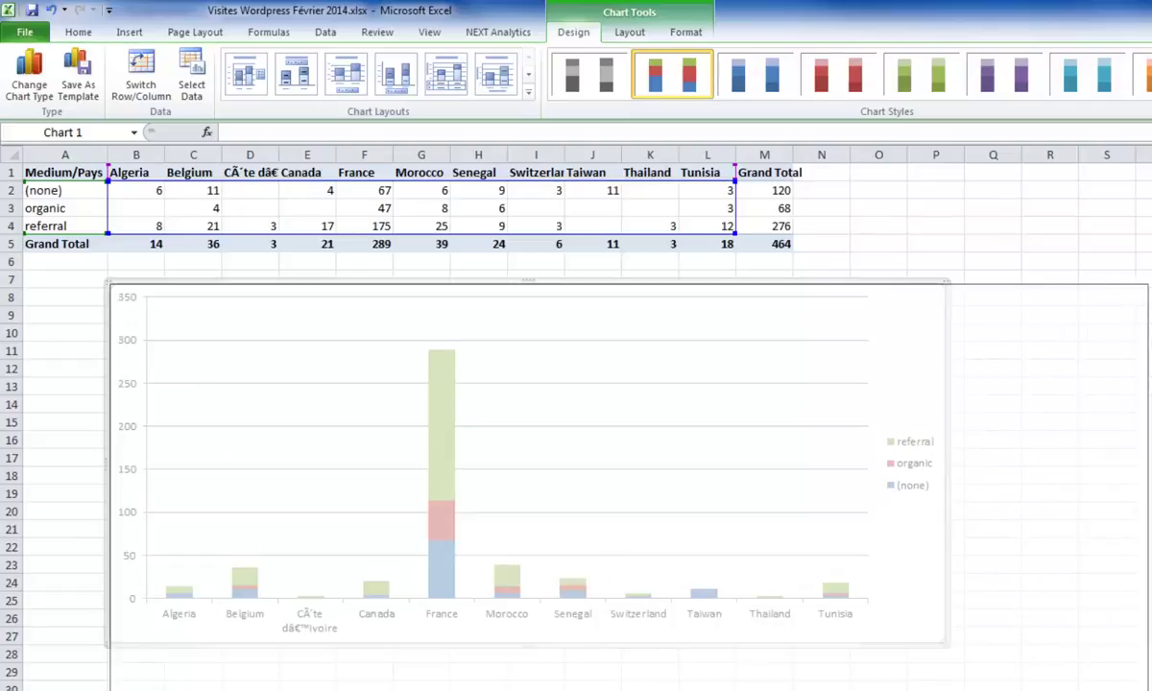
pyautogui.moveTo(944, 643); pyautogui.dragTo(1147, 686)
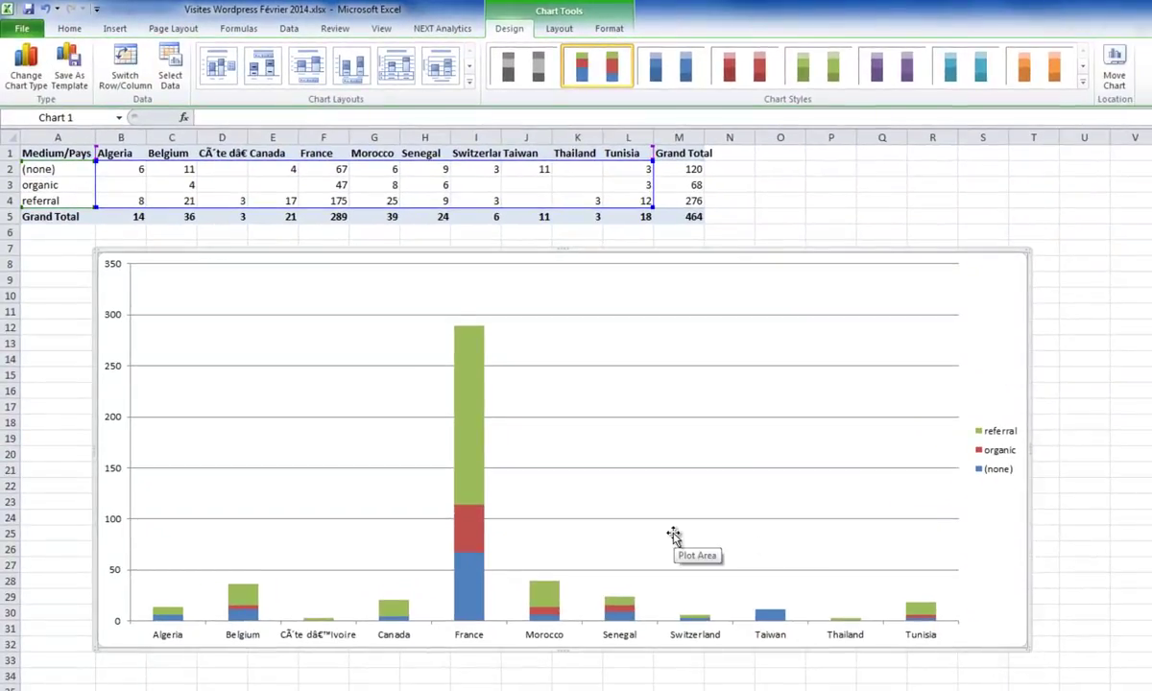
# Add data labels to the referral, organic and (none) series, then drag the chart larger
pyautogui.rightClick(477, 440)
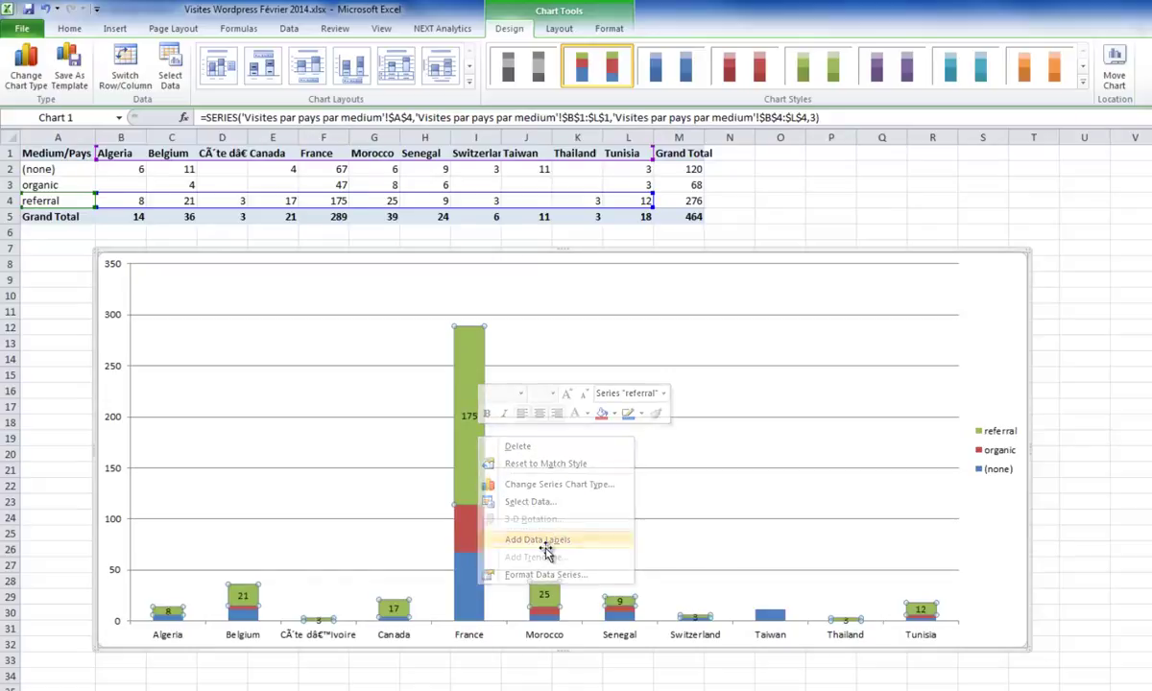
pyautogui.click(548, 542)
pyautogui.moveTo(470, 540)
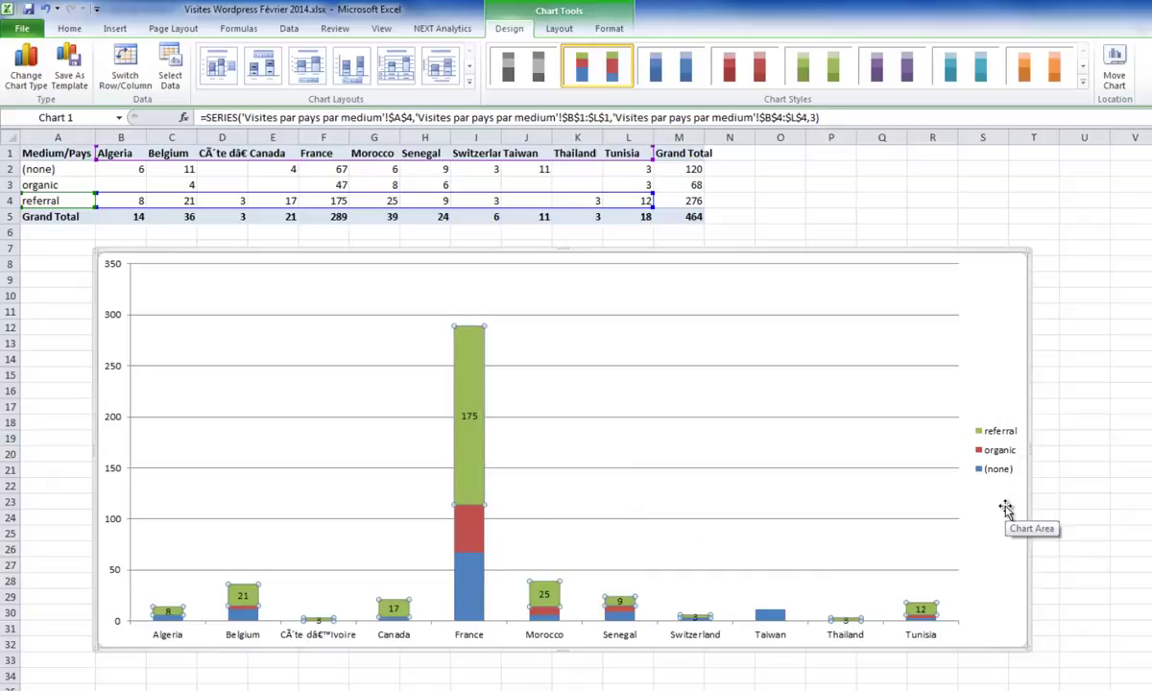
pyautogui.click(477, 542)
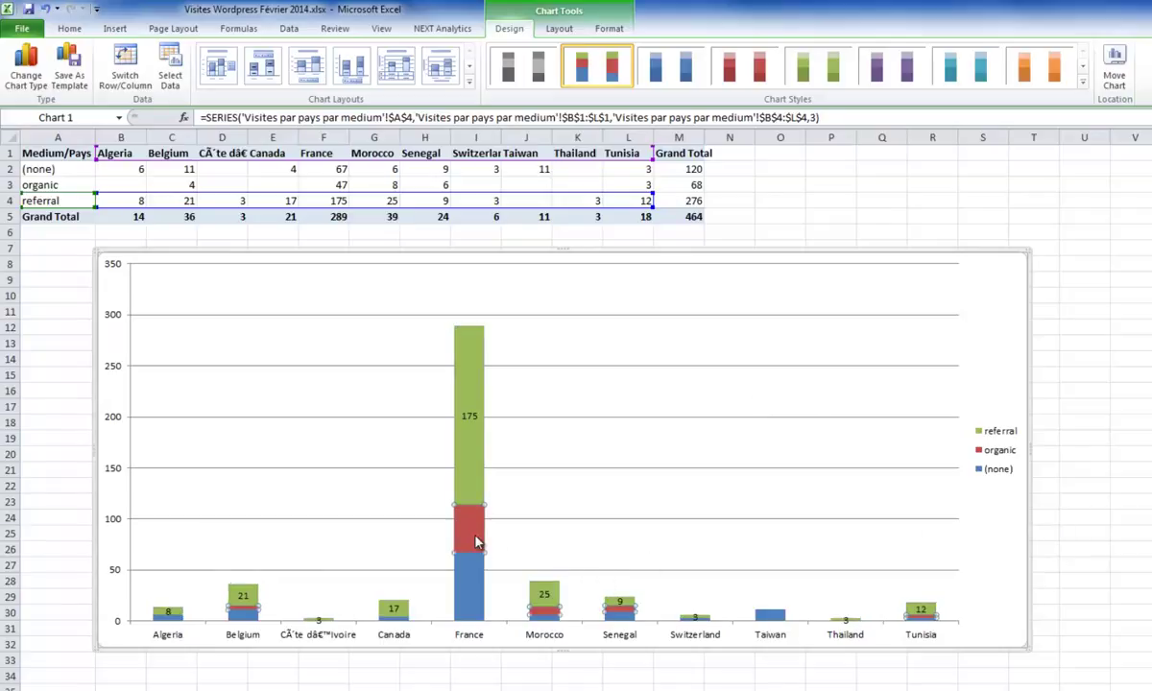
pyautogui.rightClick(477, 543)
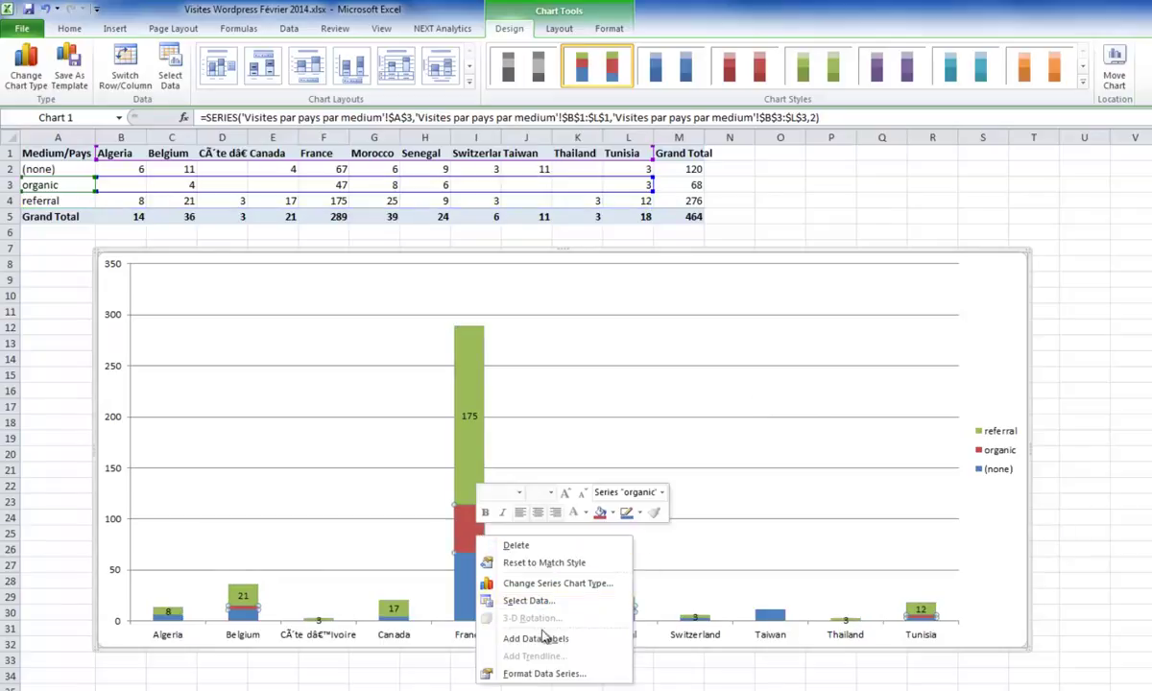
pyautogui.rightClick(470, 583)
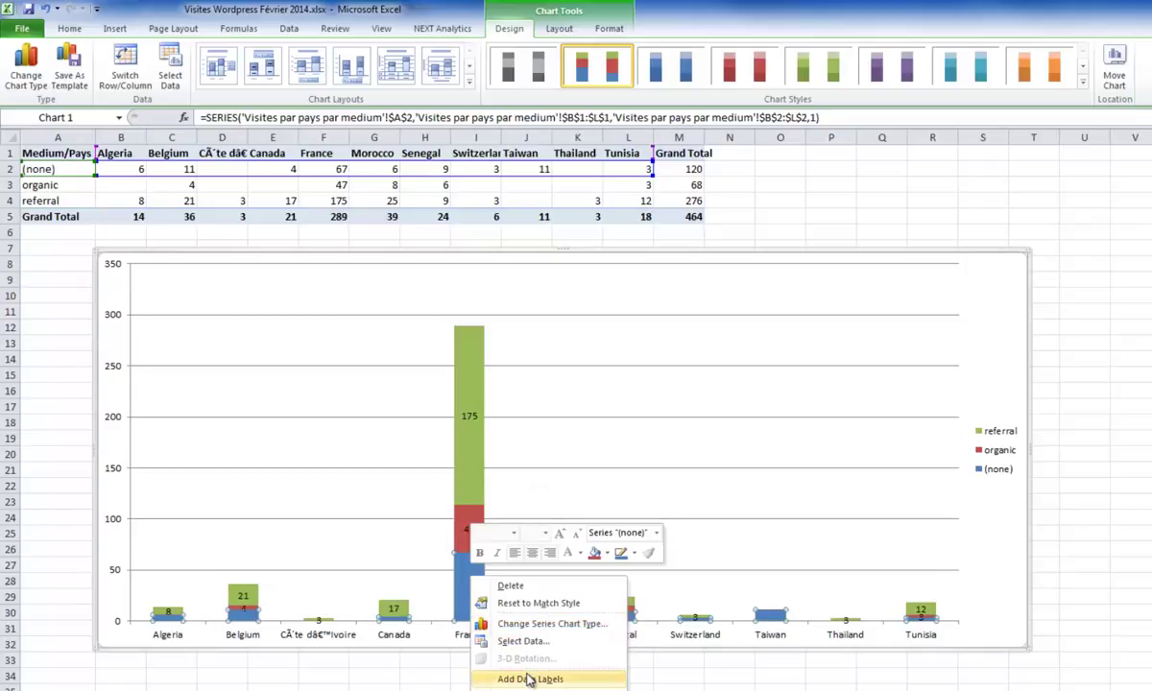
pyautogui.click(530, 679)
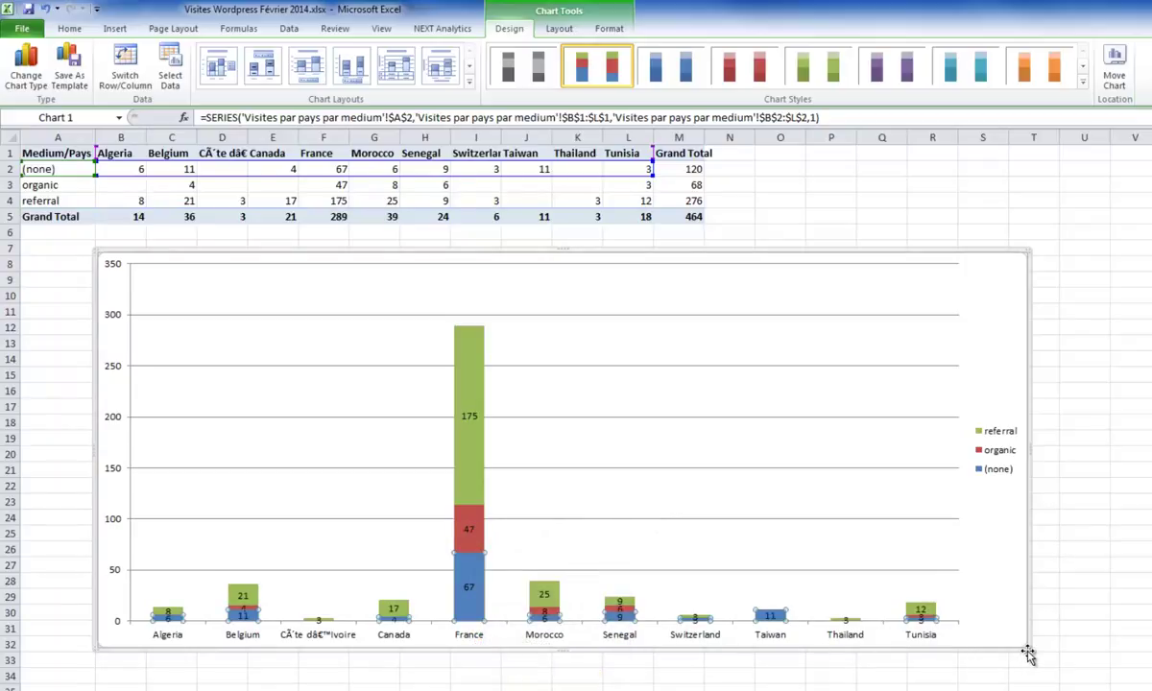
pyautogui.moveTo(1026, 648); pyautogui.dragTo(1120, 604)
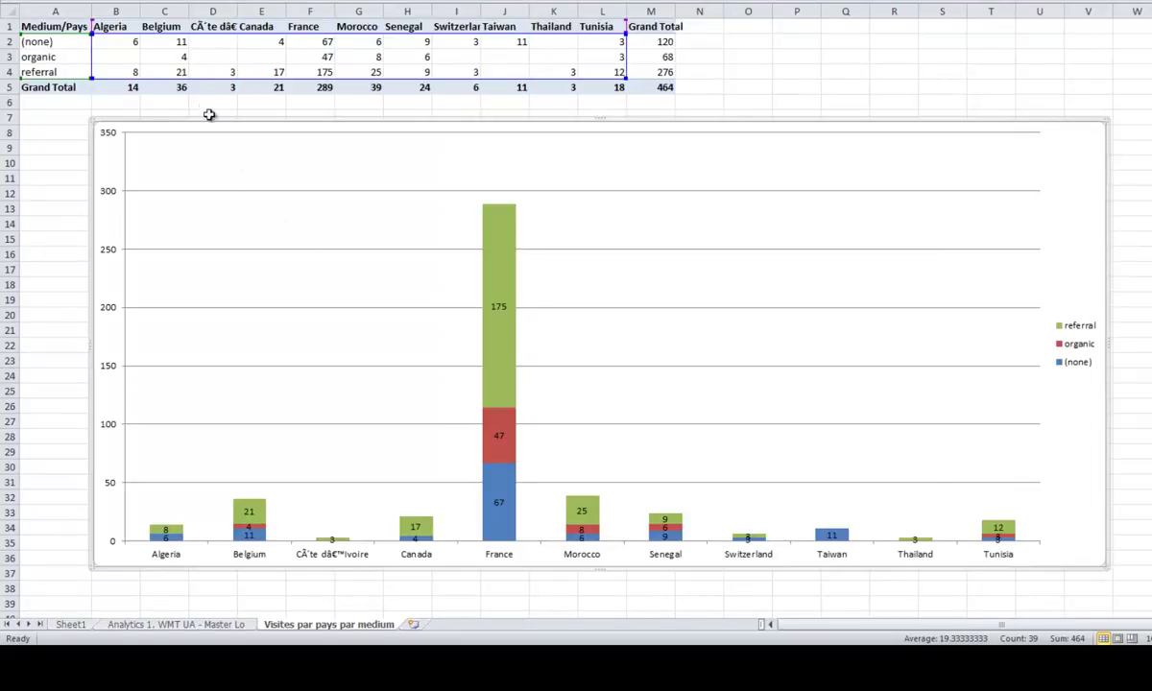
# Replace the garbled country name in D1 with 'Cote d'Ivoire'
pyautogui.doubleClick(201, 27)
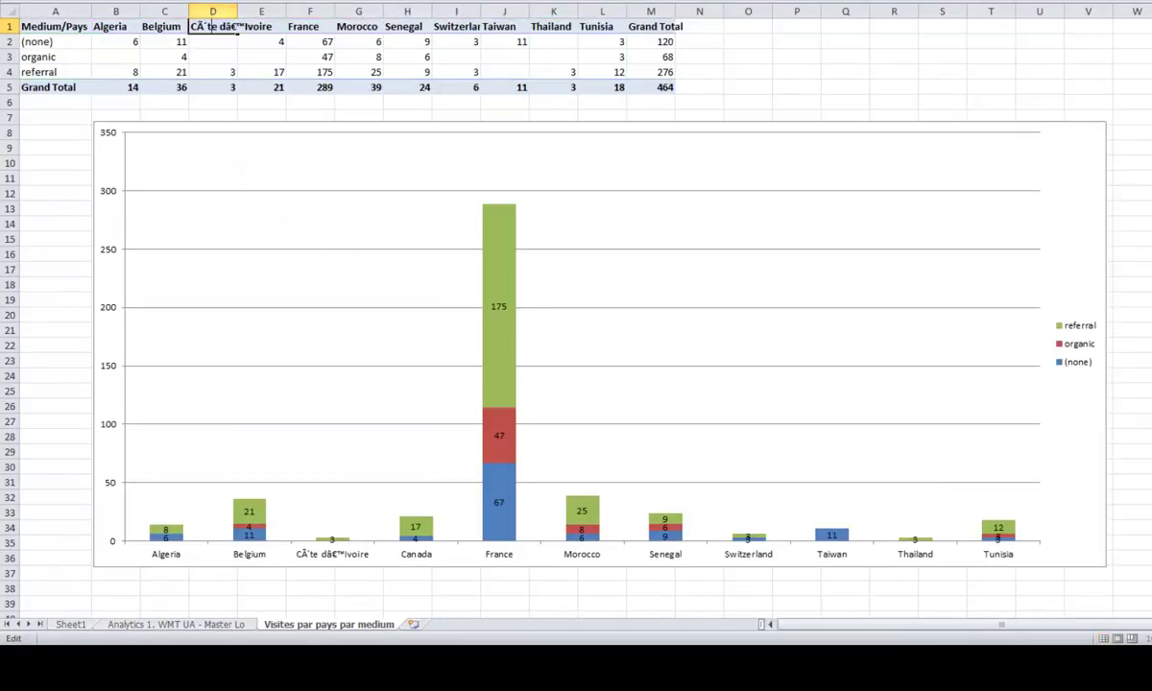
pyautogui.hotkey('shift', 'Home')
pyautogui.write('Cote')
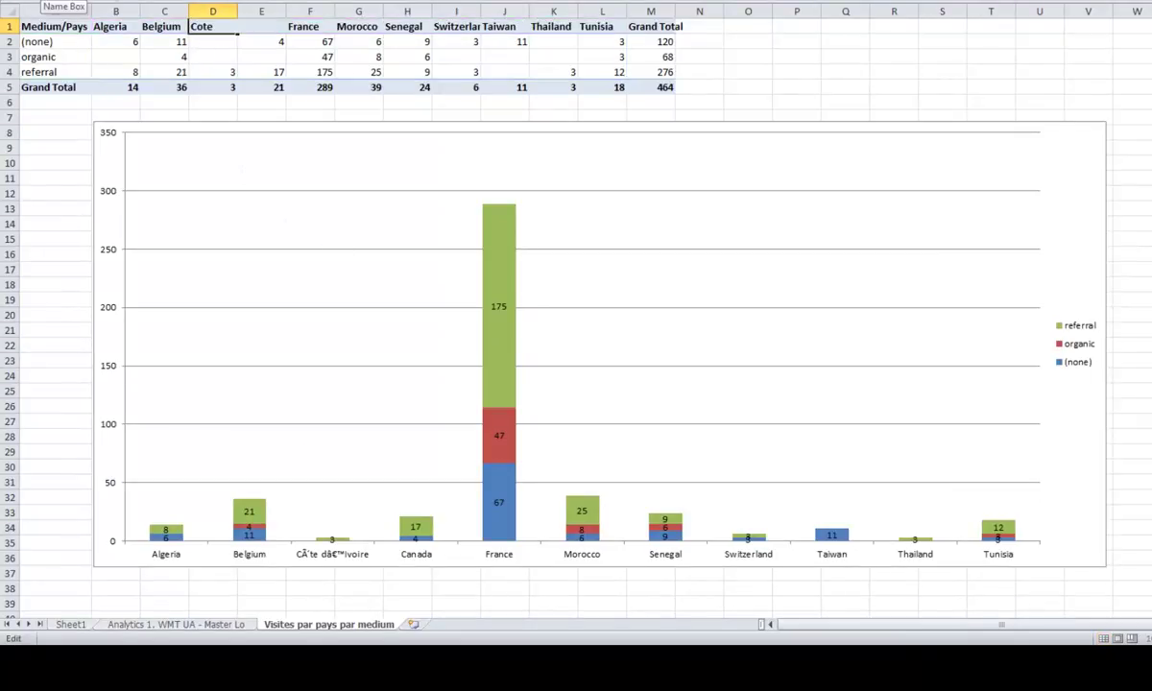
pyautogui.write(" d'Ivoire")
pyautogui.press('Return')
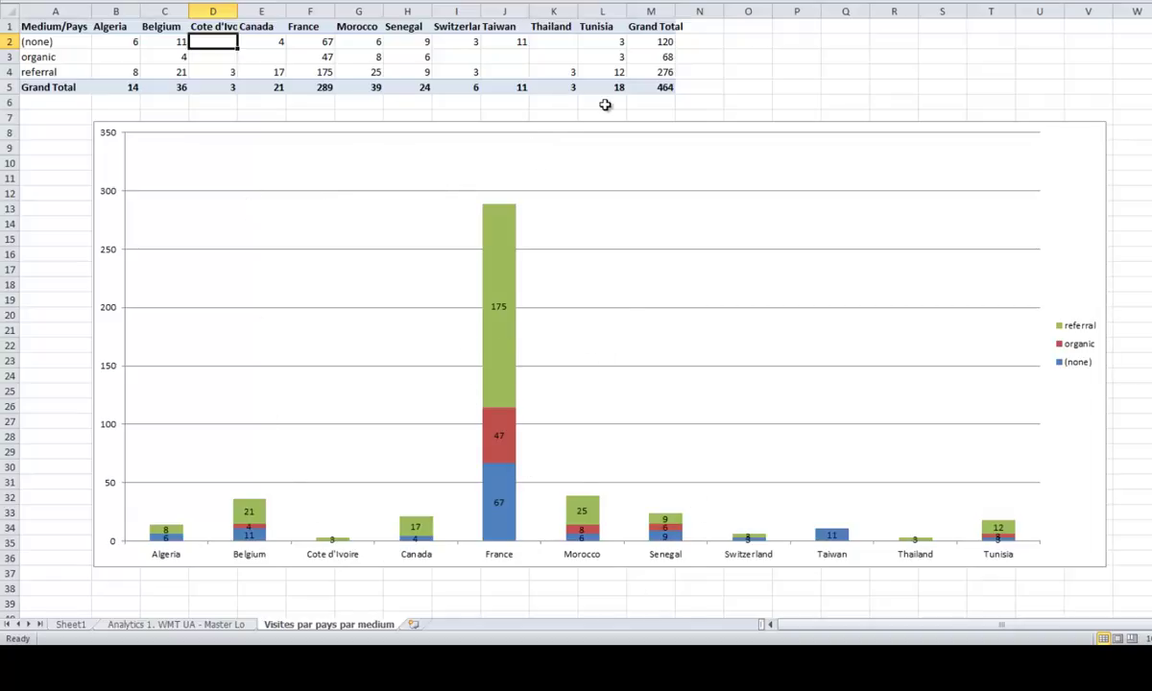
pyautogui.click(553, 72)
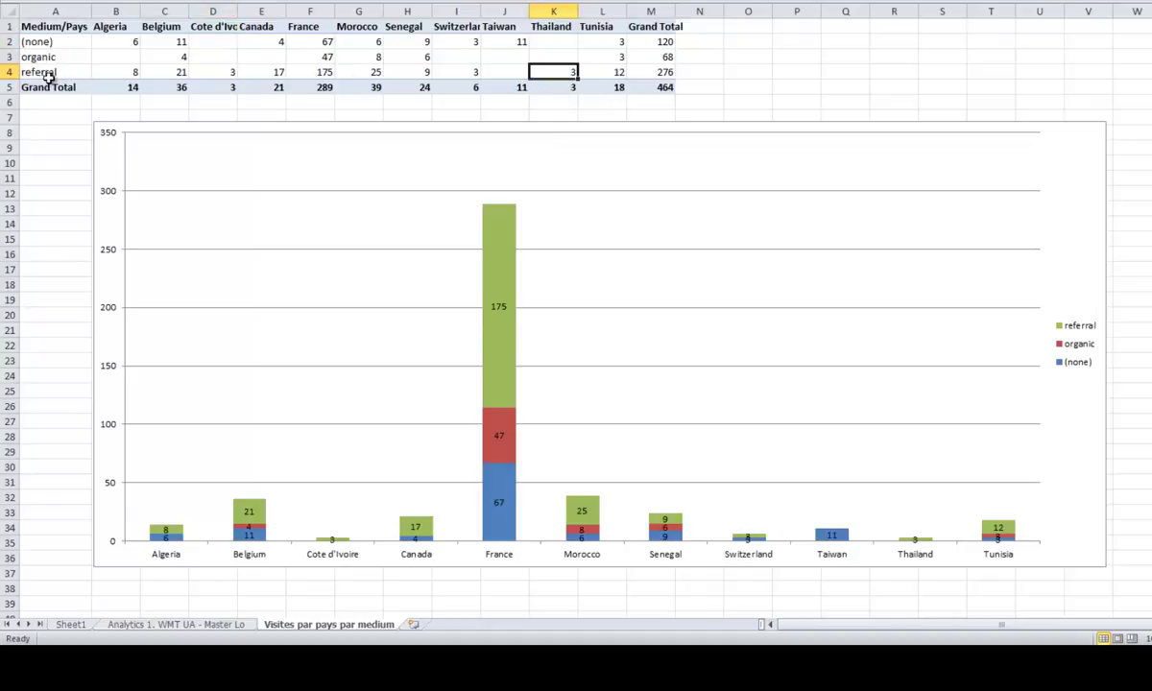
# Paste the country names and Grand Total row at A39 and AutoSum them in L40 to 464
pyautogui.moveTo(103, 26); pyautogui.dragTo(590, 29)
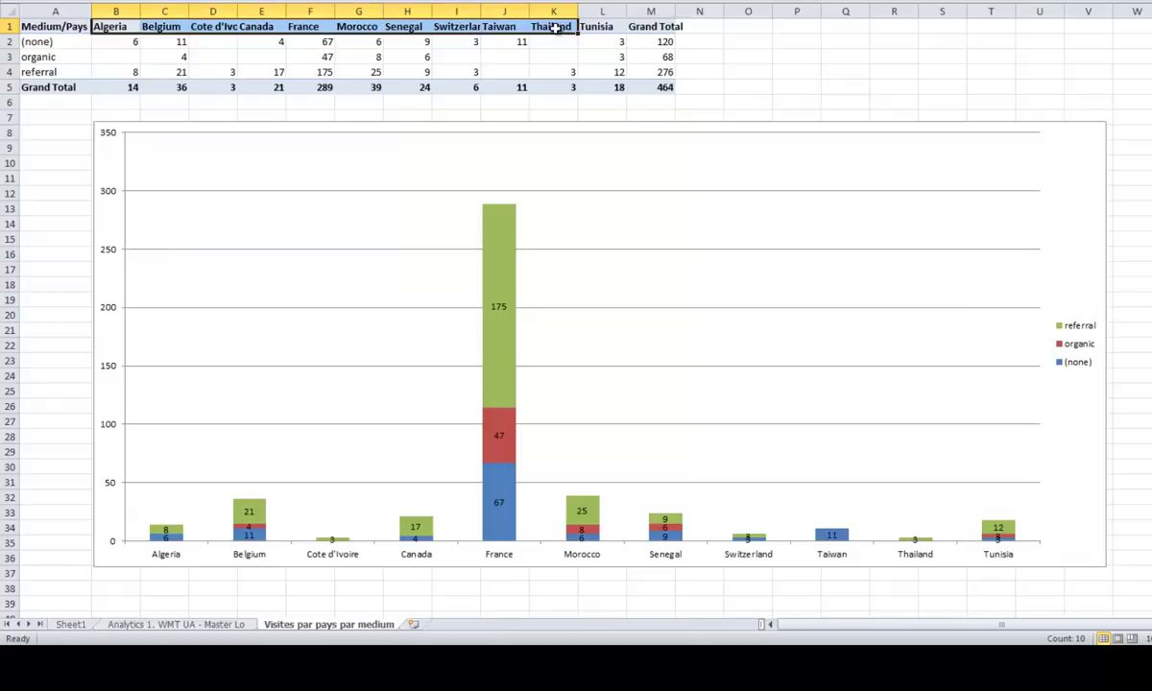
pyautogui.hotkey('ctrl', 'c')
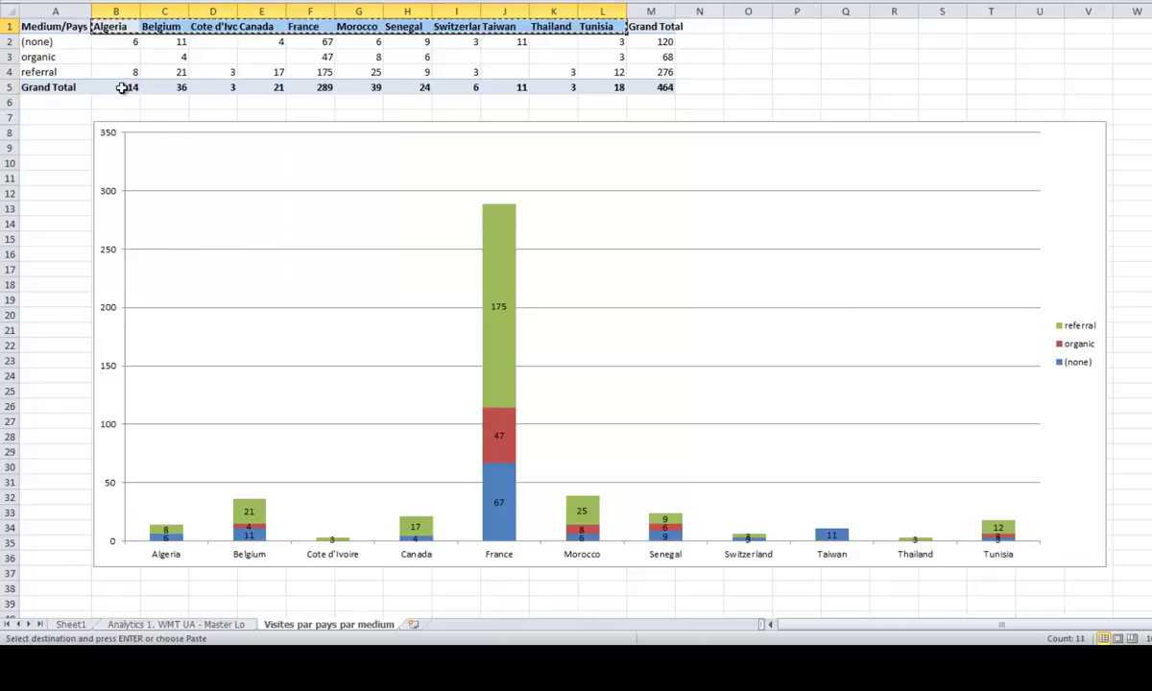
pyautogui.moveTo(126, 86); pyautogui.dragTo(583, 87)
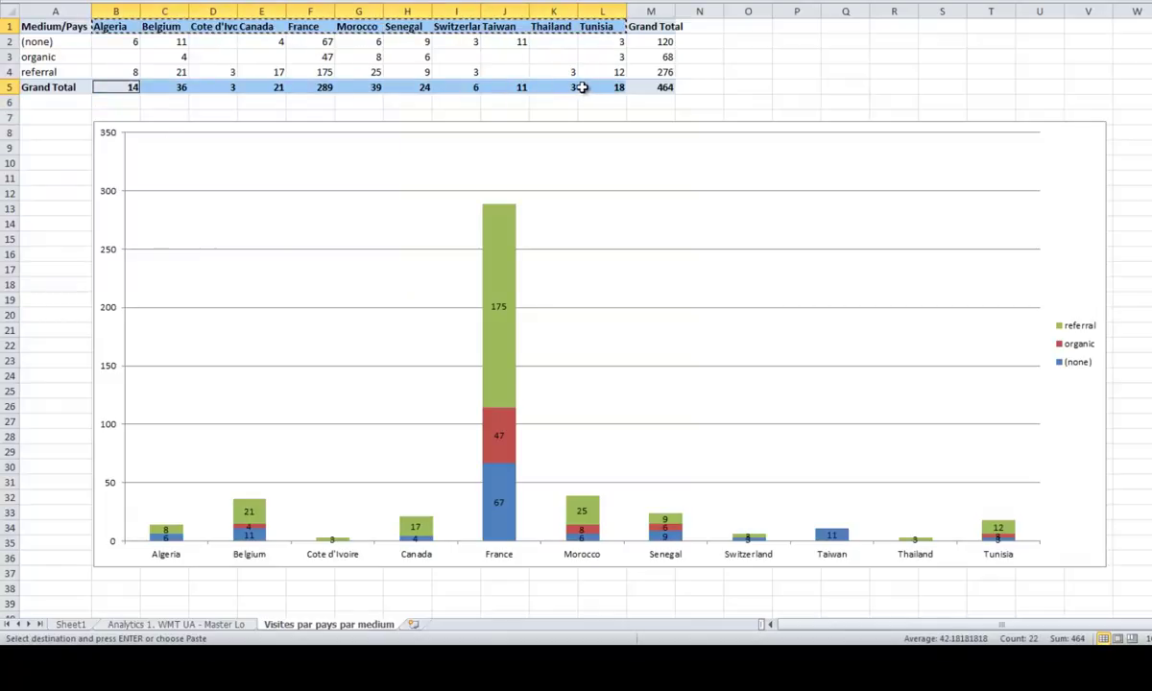
pyautogui.scroll(-2, 81, 192)
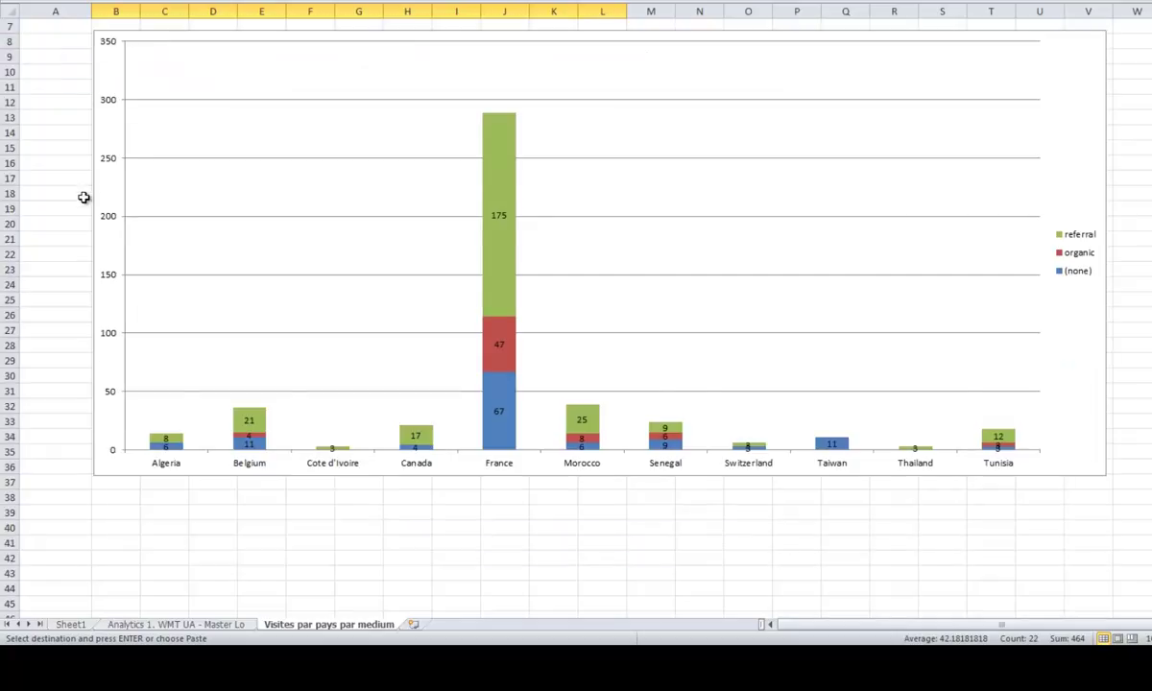
pyautogui.scroll(-5, 77, 249)
pyautogui.rightClick(55, 281)
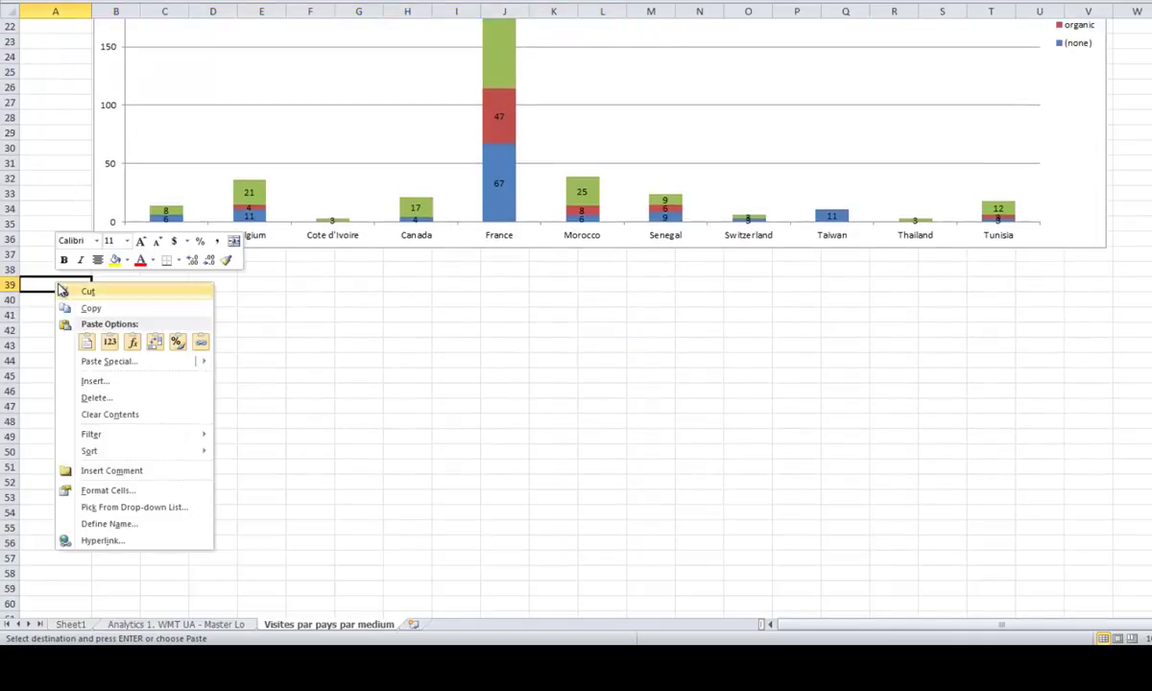
pyautogui.press('p')
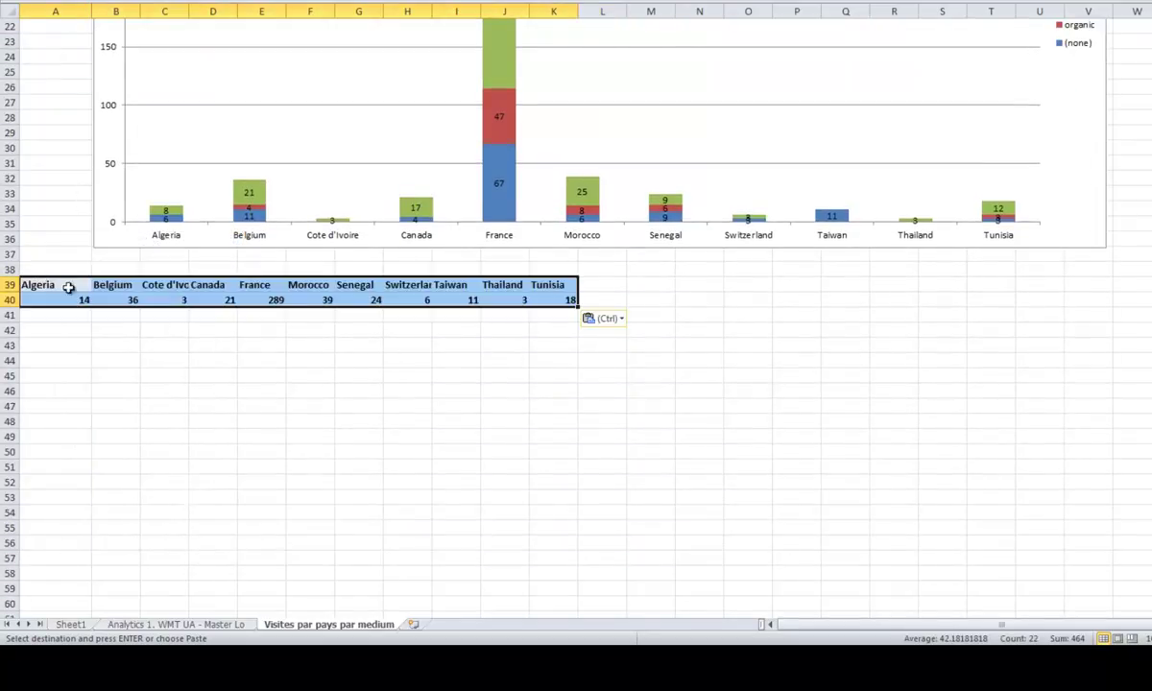
pyautogui.click(596, 298)
pyautogui.hotkey('alt', '=')
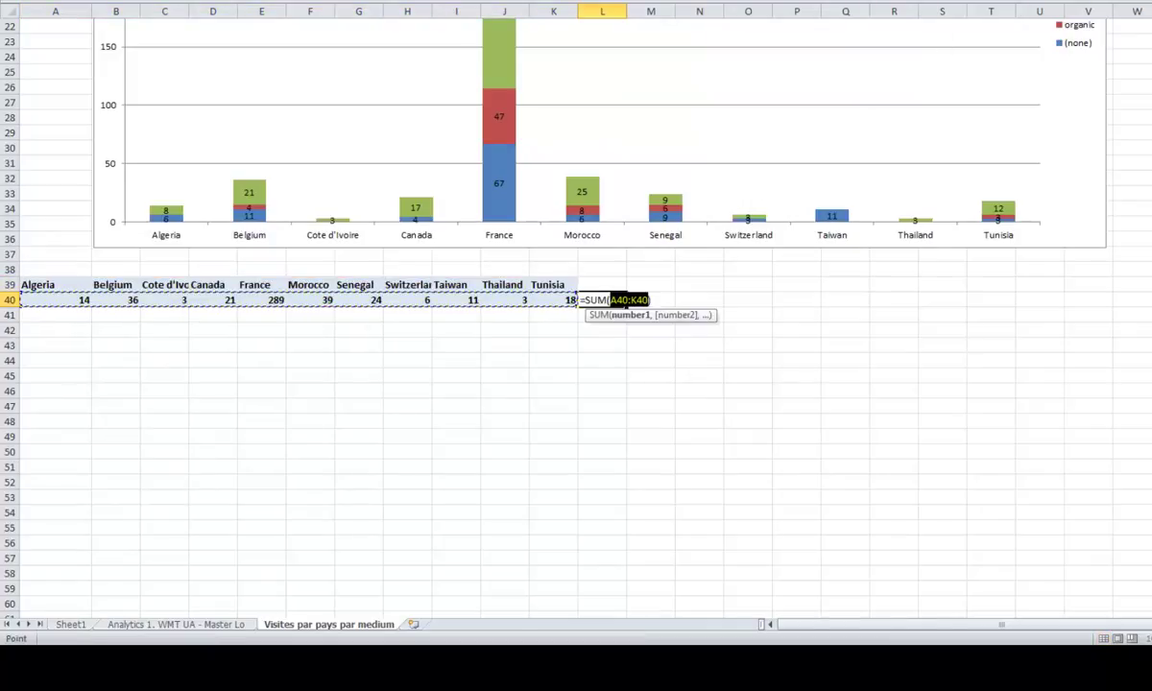
pyautogui.press('Return')
pyautogui.click(607, 300)
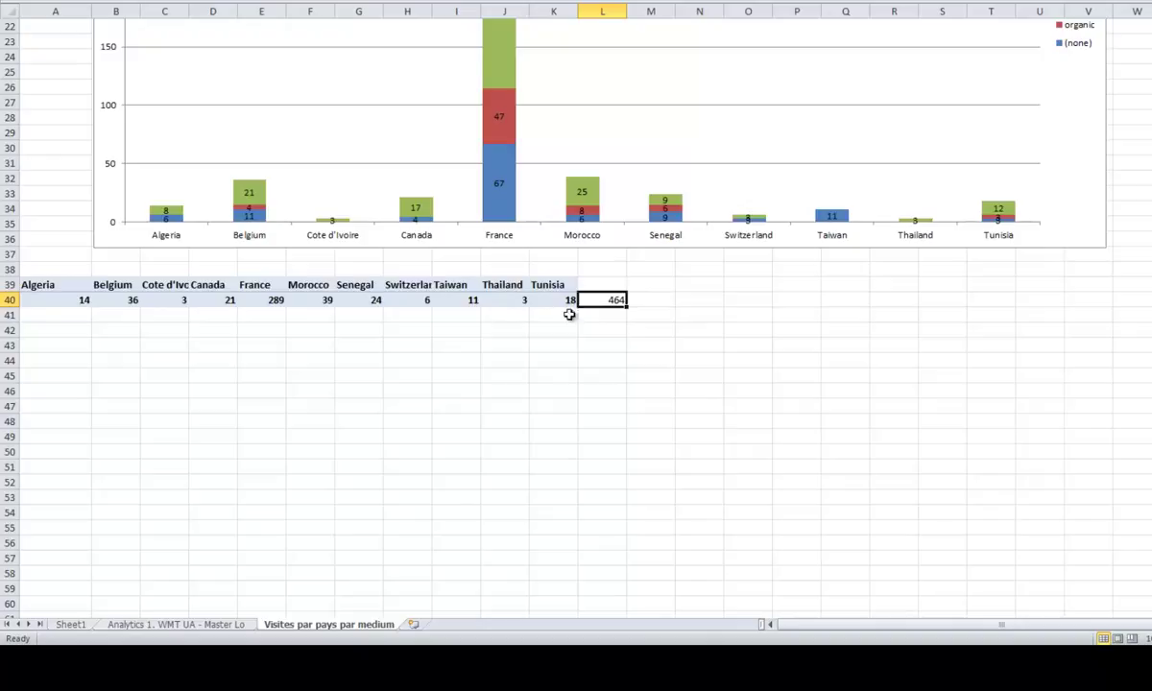
# Insert a 2-D pie chart from the pasted range A39:K40
pyautogui.moveTo(566, 301); pyautogui.dragTo(44, 286)
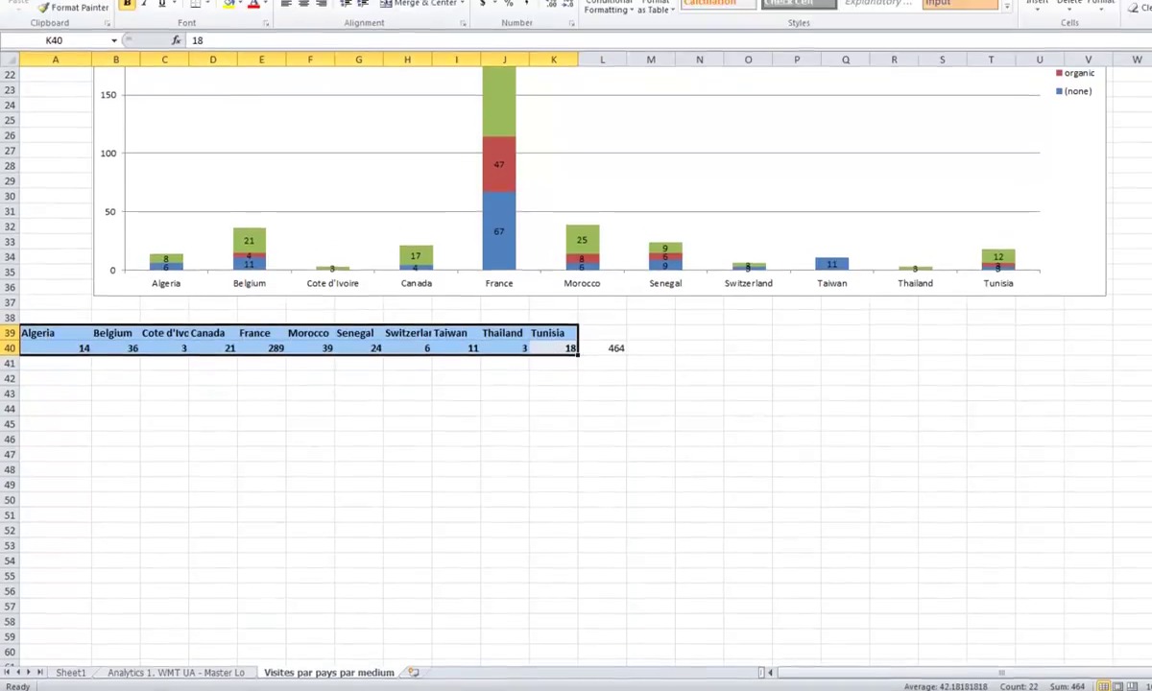
pyautogui.click(109, 26)
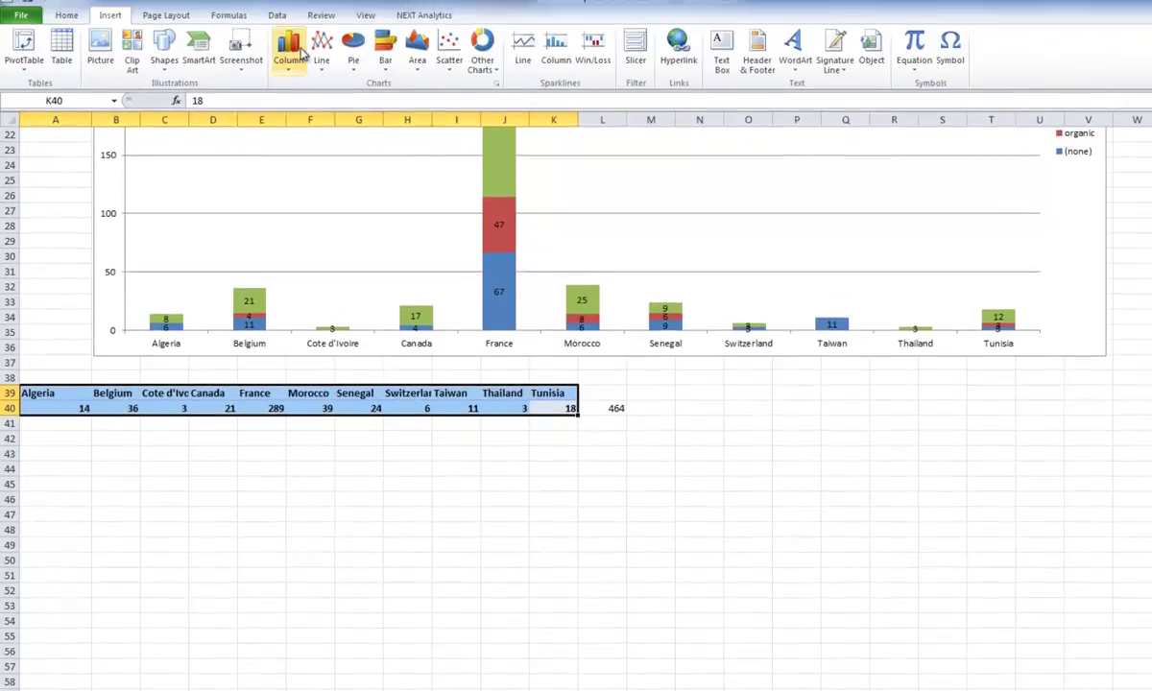
pyautogui.click(354, 68)
pyautogui.click(360, 123)
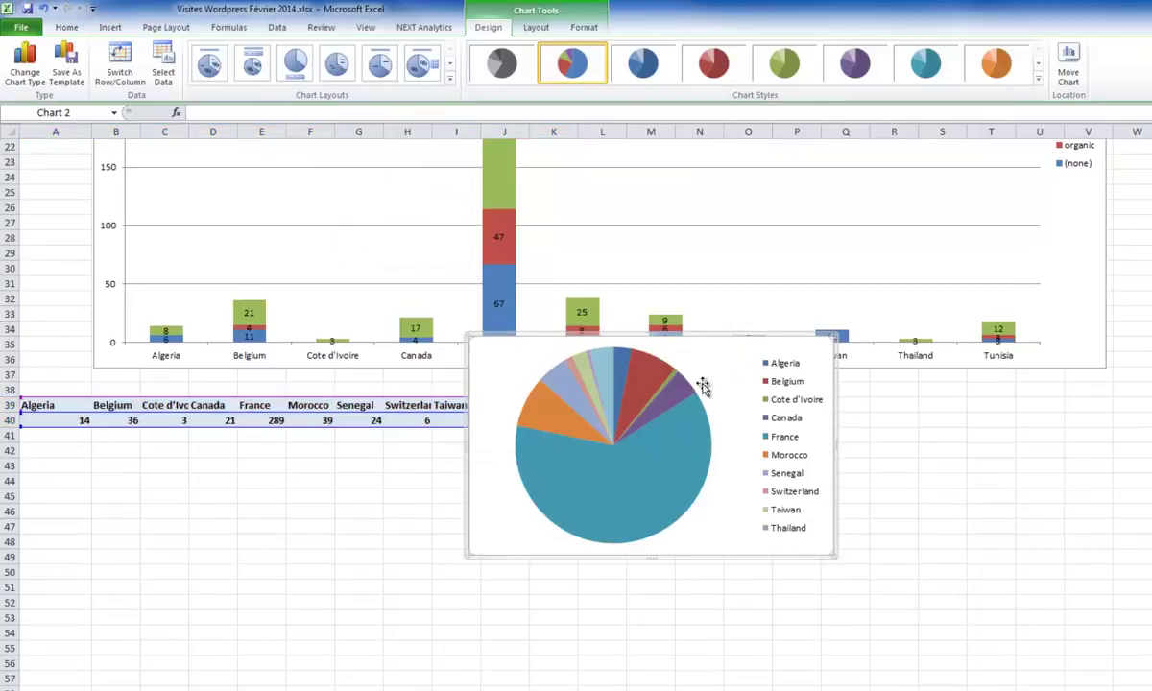
# Move the pie below the totals, apply Layout 1 for title and percentage labels, and enlarge it
pyautogui.moveTo(622, 366)
pyautogui.mouseDown()
pyautogui.moveTo(533, 482)
pyautogui.moveTo(384, 505)
pyautogui.mouseUp()
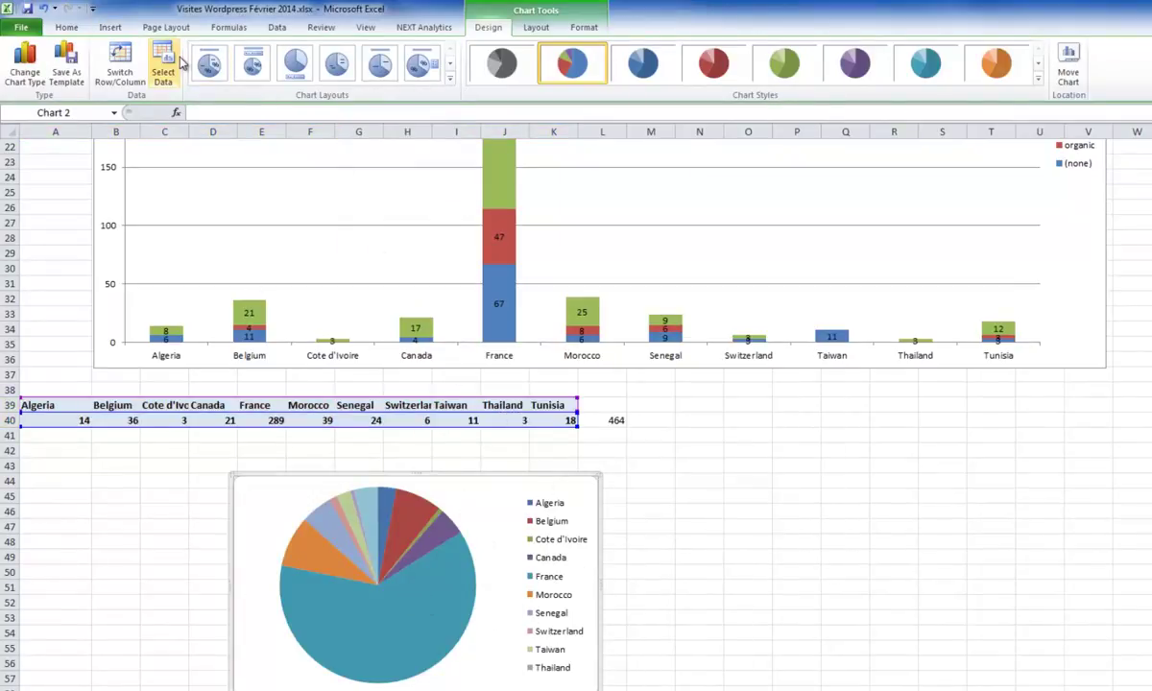
pyautogui.click(207, 67)
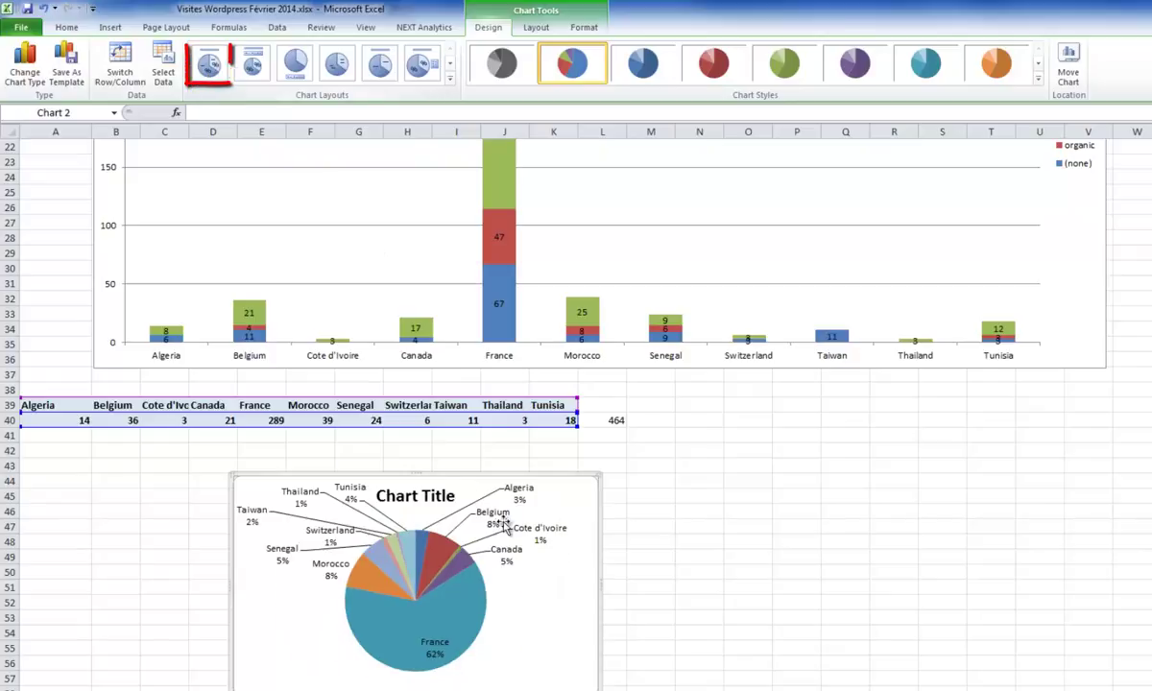
pyautogui.scroll(-2, 662, 595)
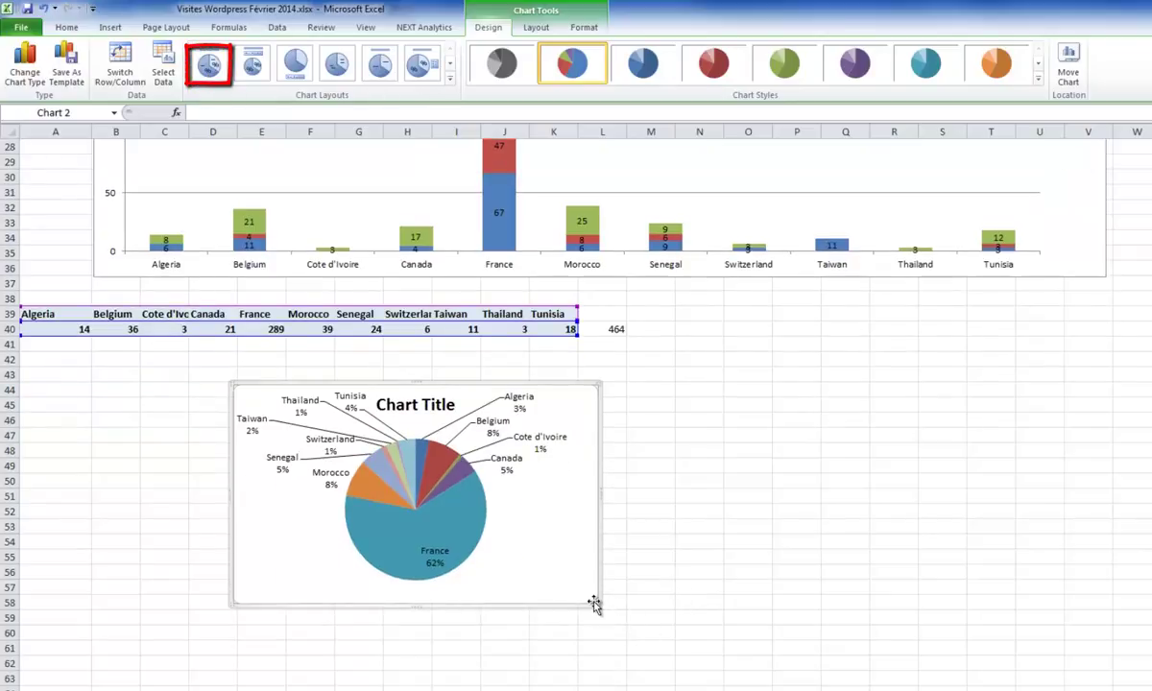
pyautogui.moveTo(609, 607); pyautogui.dragTo(775, 678)
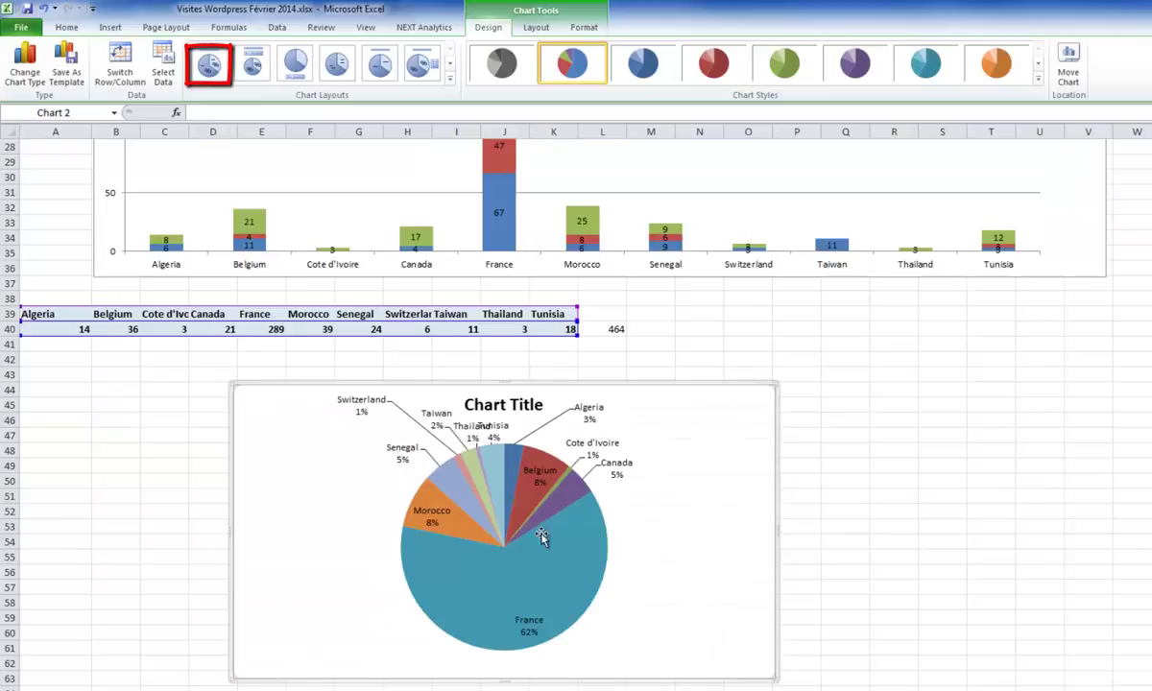
pyautogui.doubleClick(485, 405)
pyautogui.click(785, 573)
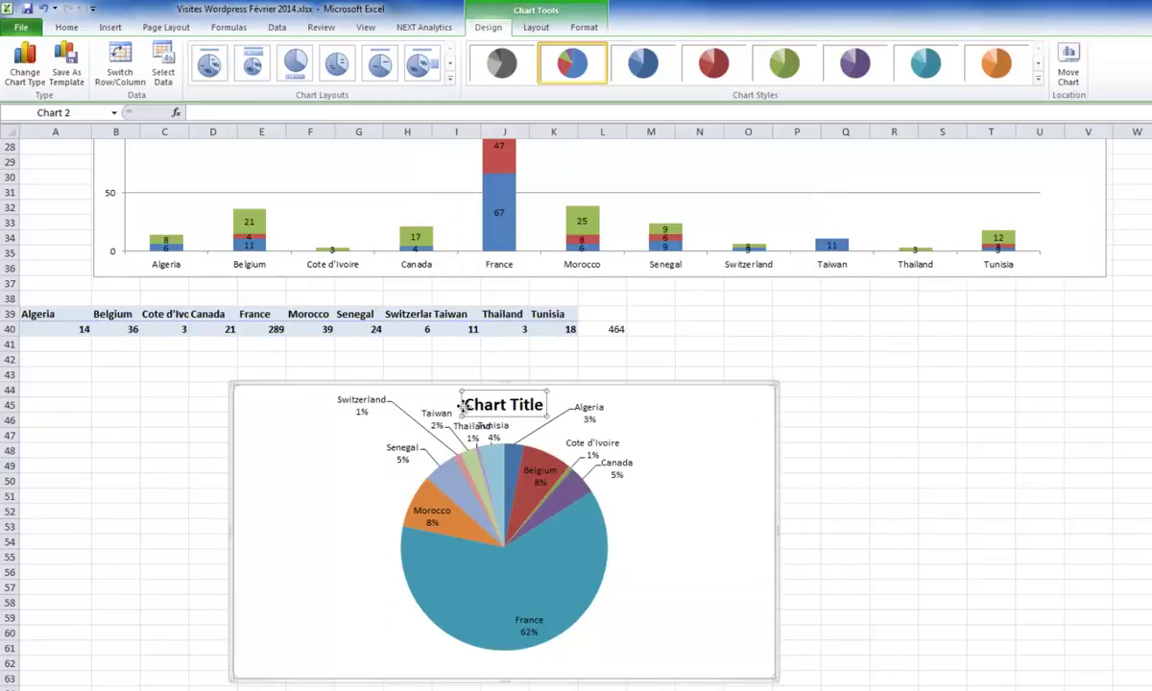
pyautogui.moveTo(470, 400); pyautogui.dragTo(587, 411)
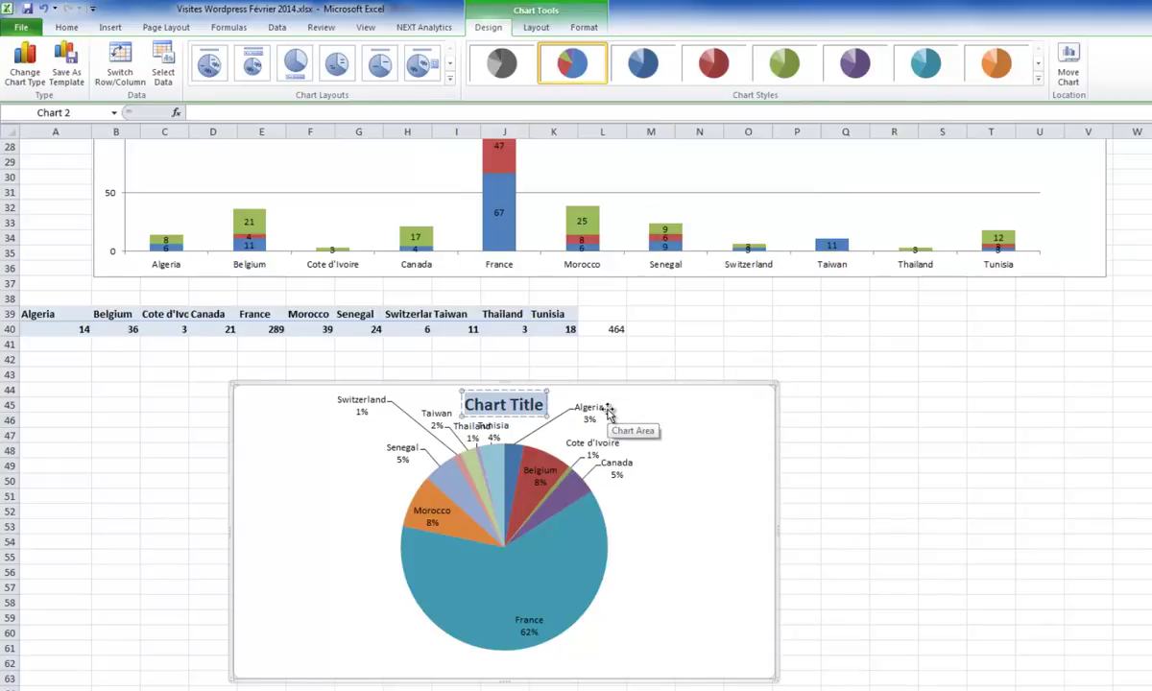
# Replace the Chart Title text with 'Répartition des visites par Pays' and drag the pie chart taller
pyautogui.write('% de vi')
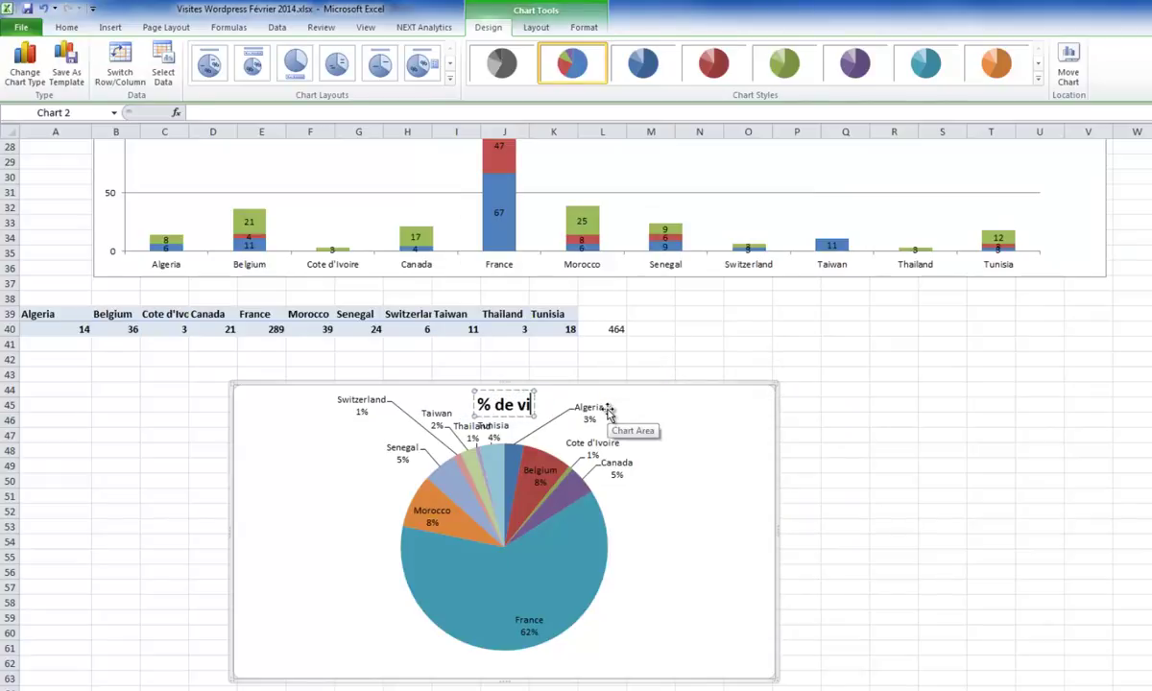
pyautogui.write('sites')
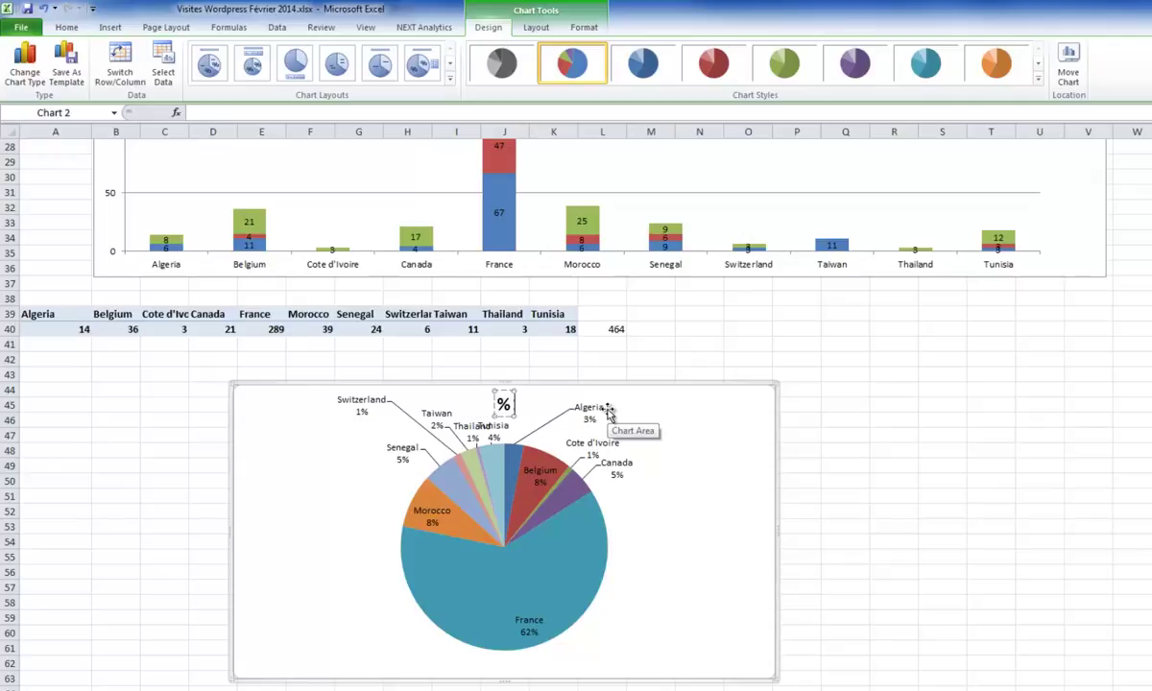
pyautogui.press('BackSpace')
pyautogui.write('R')
pyautogui.write('épartition d')
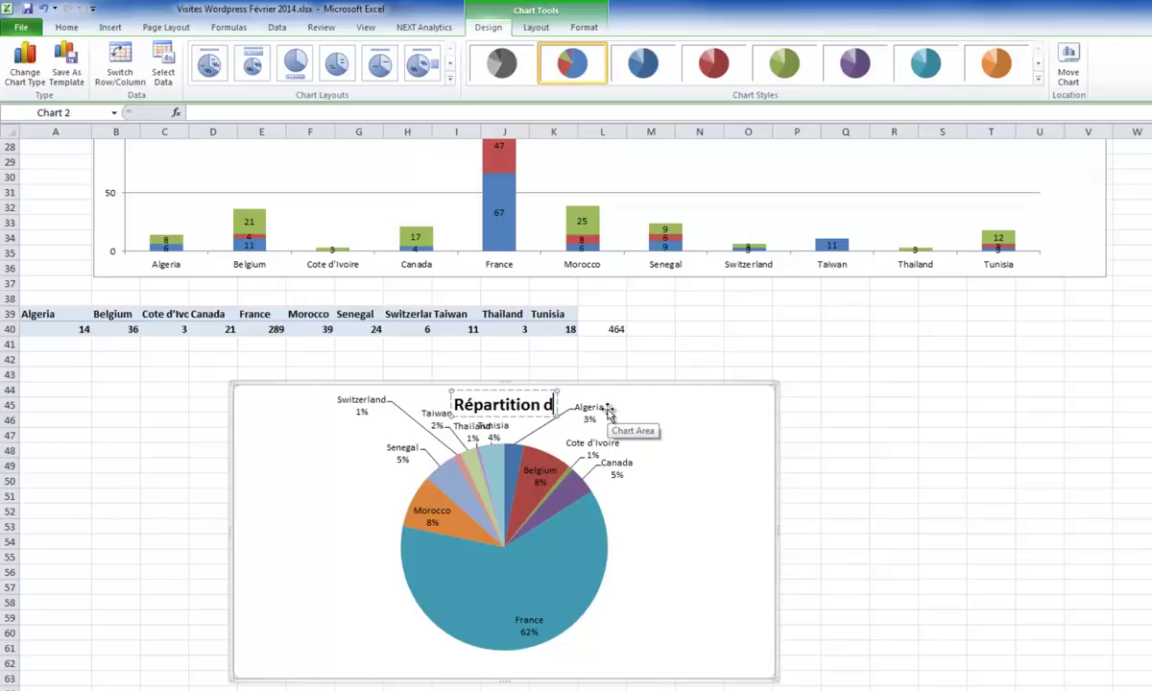
pyautogui.write('es visites pa')
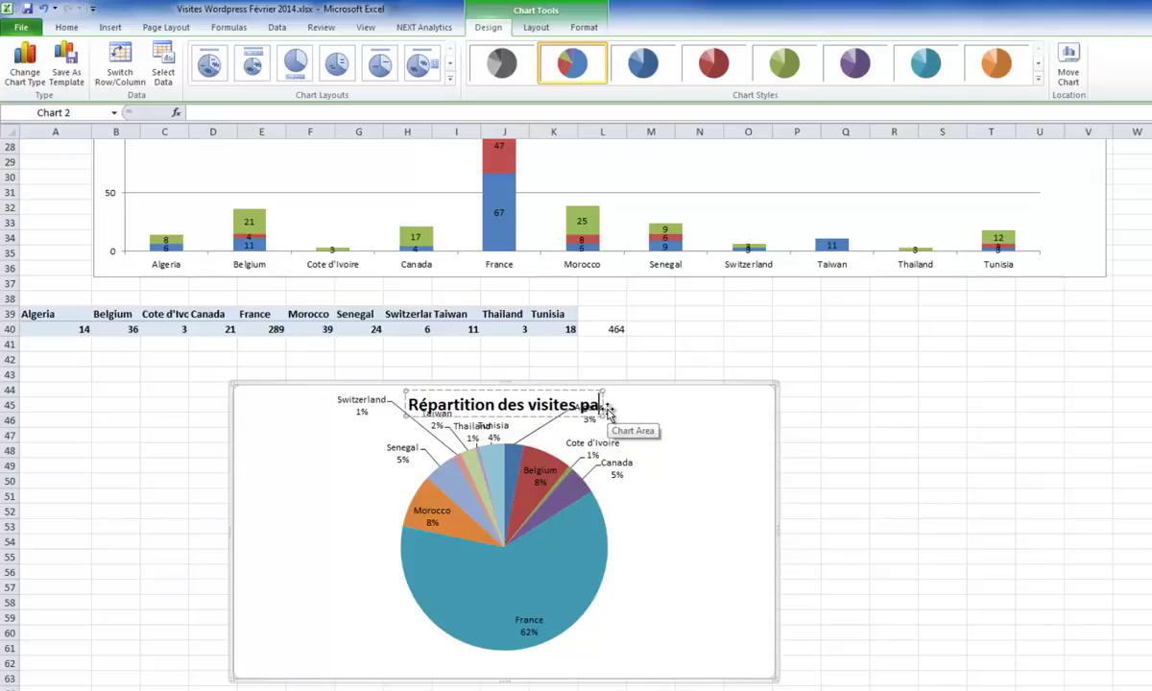
pyautogui.write('r Pays')
pyautogui.click(636, 535)
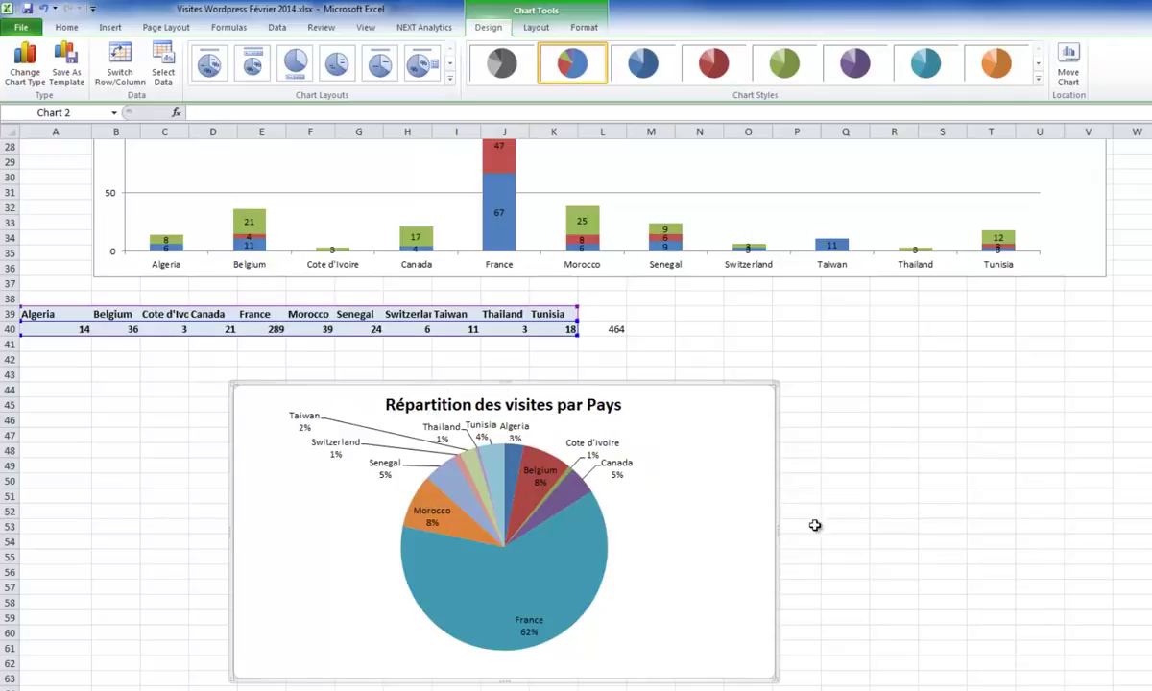
pyautogui.click(928, 485)
pyautogui.click(761, 625)
pyautogui.moveTo(773, 676); pyautogui.dragTo(590, 617)
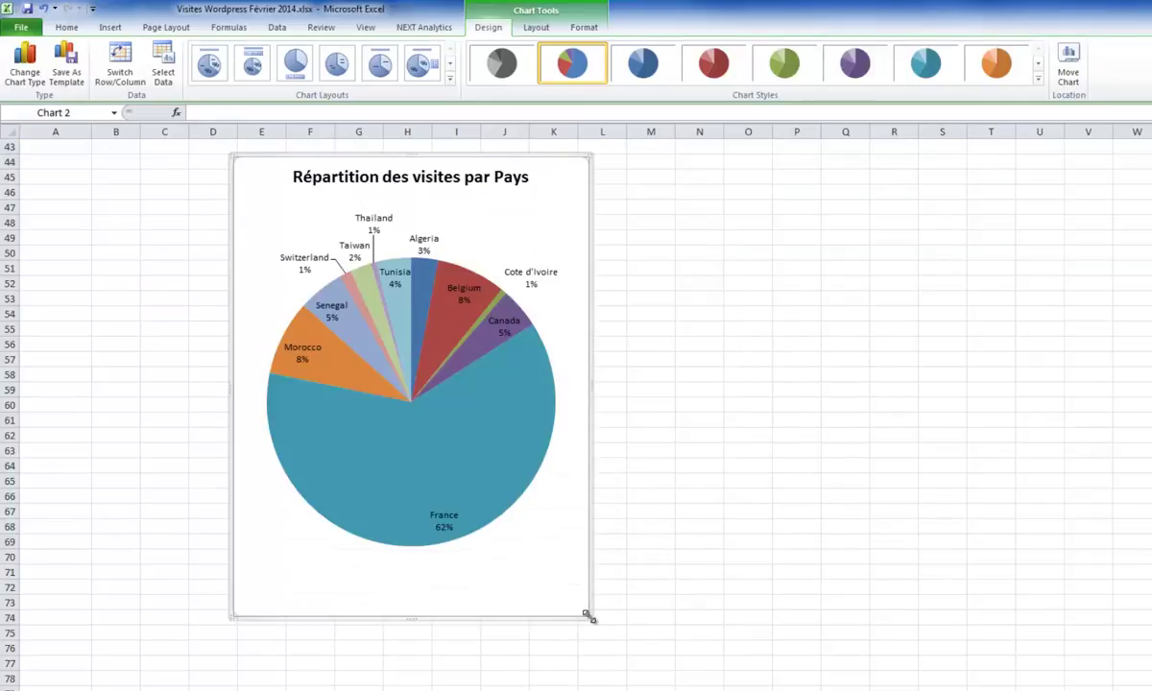
# Drag the pie chart beside the country totals table, under the stacked chart, then select cell A42
pyautogui.click(779, 359)
pyautogui.scroll(5, 770, 368)
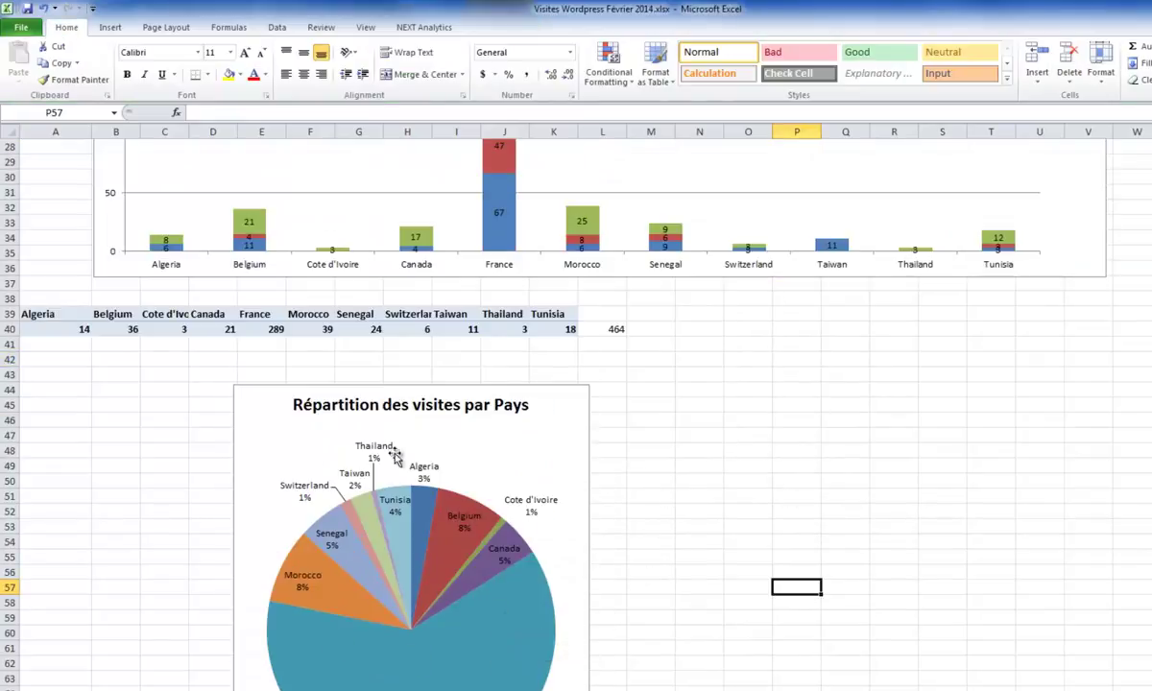
pyautogui.moveTo(586, 404); pyautogui.dragTo(1056, 323)
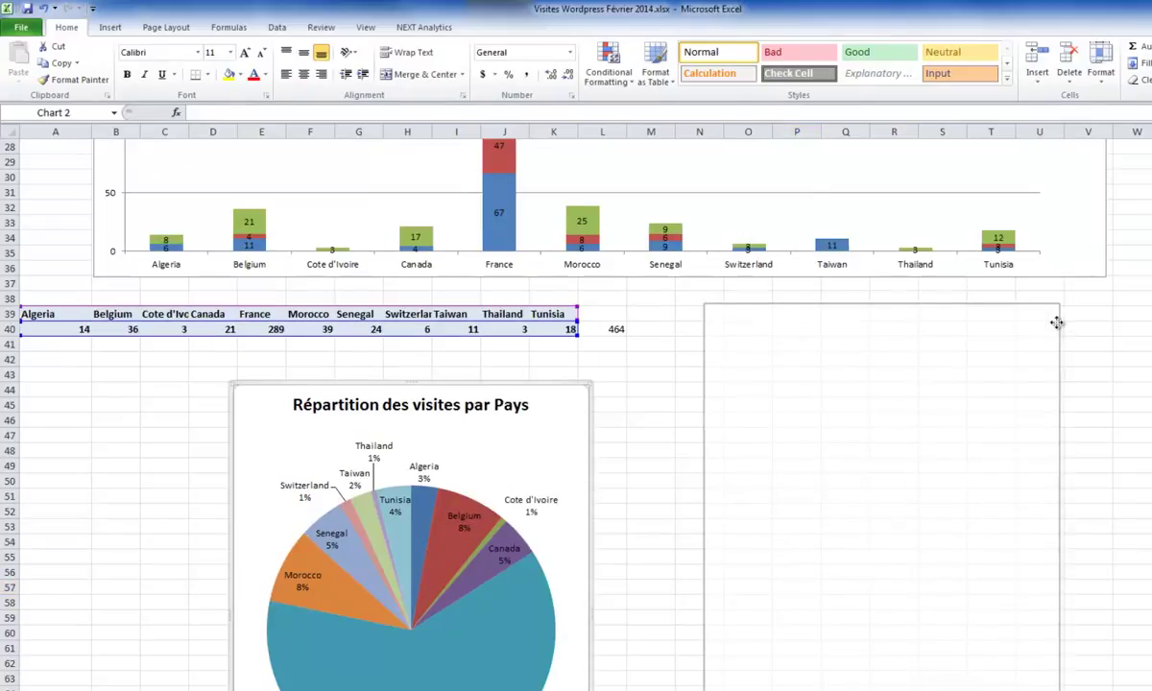
pyautogui.scroll(5, 875, 326)
pyautogui.scroll(1, 576, 398)
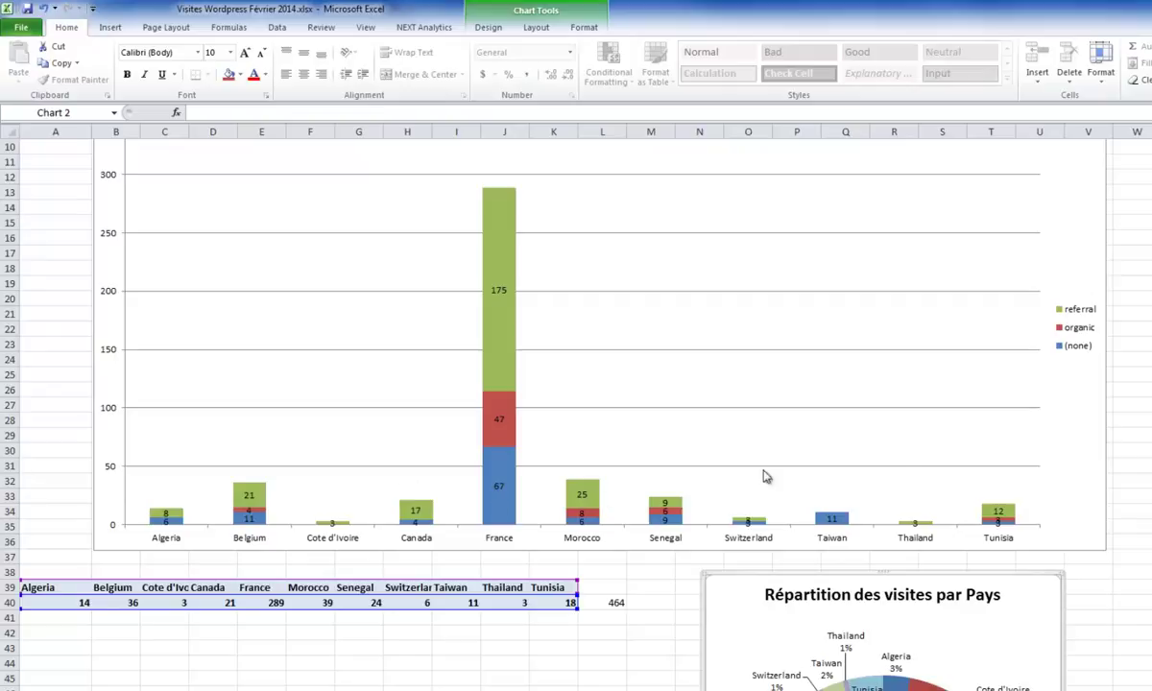
pyautogui.scroll(-1, 1056, 439)
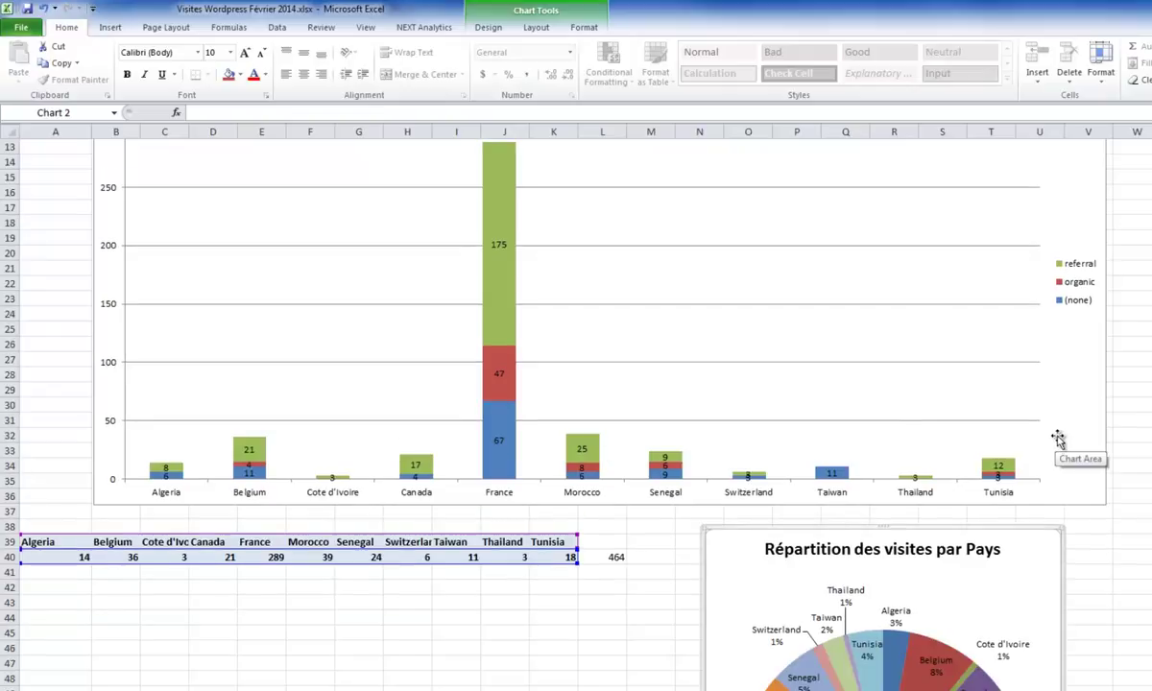
pyautogui.scroll(2, 768, 403)
pyautogui.scroll(-5, 403, 484)
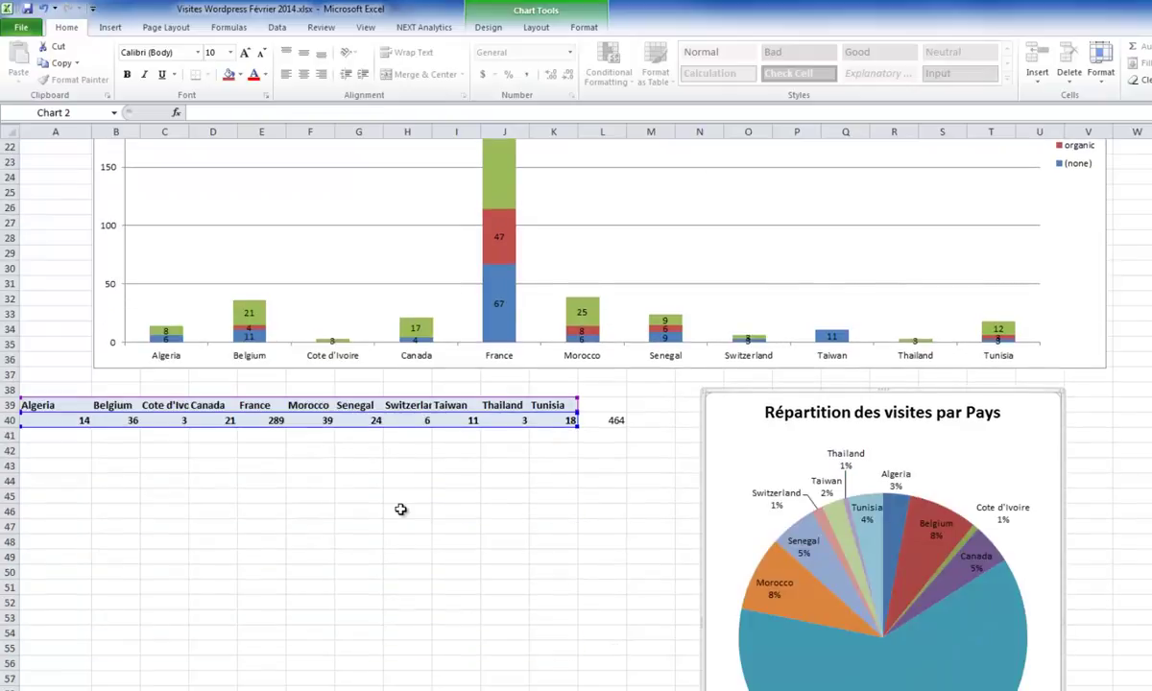
pyautogui.click(58, 449)
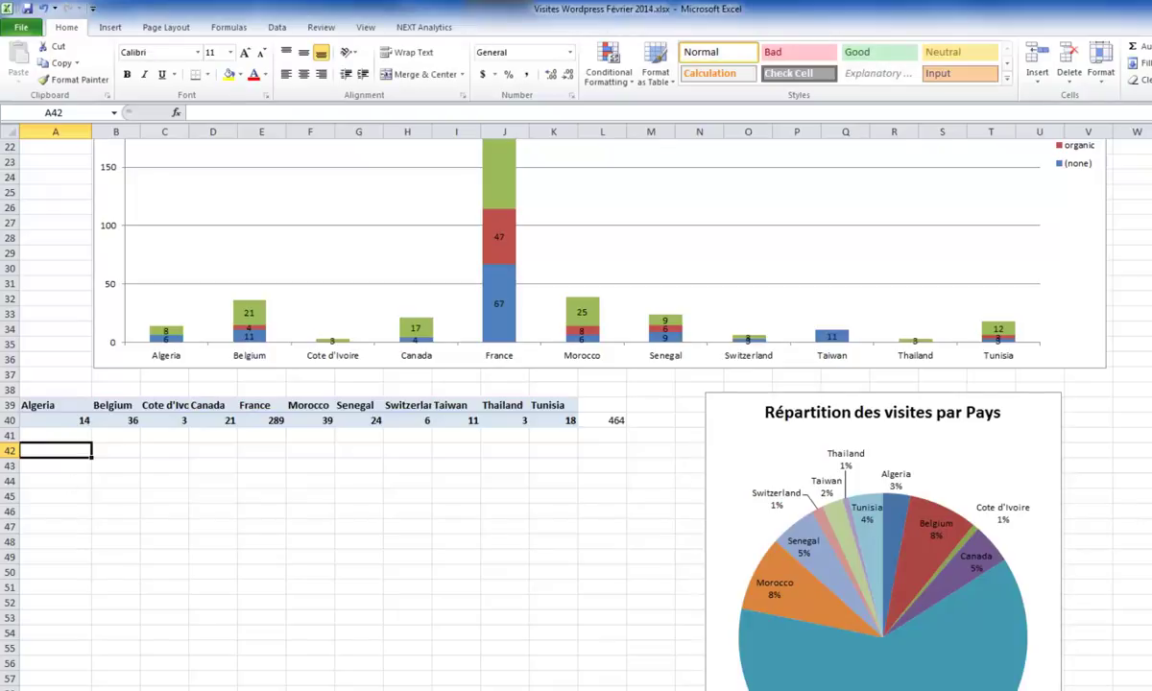
pyautogui.click(351, 690)
# Bring the Google Analytics Location page forward, then switch to the PowerPoint slide and deselect its text box
pyautogui.click(514, 662)
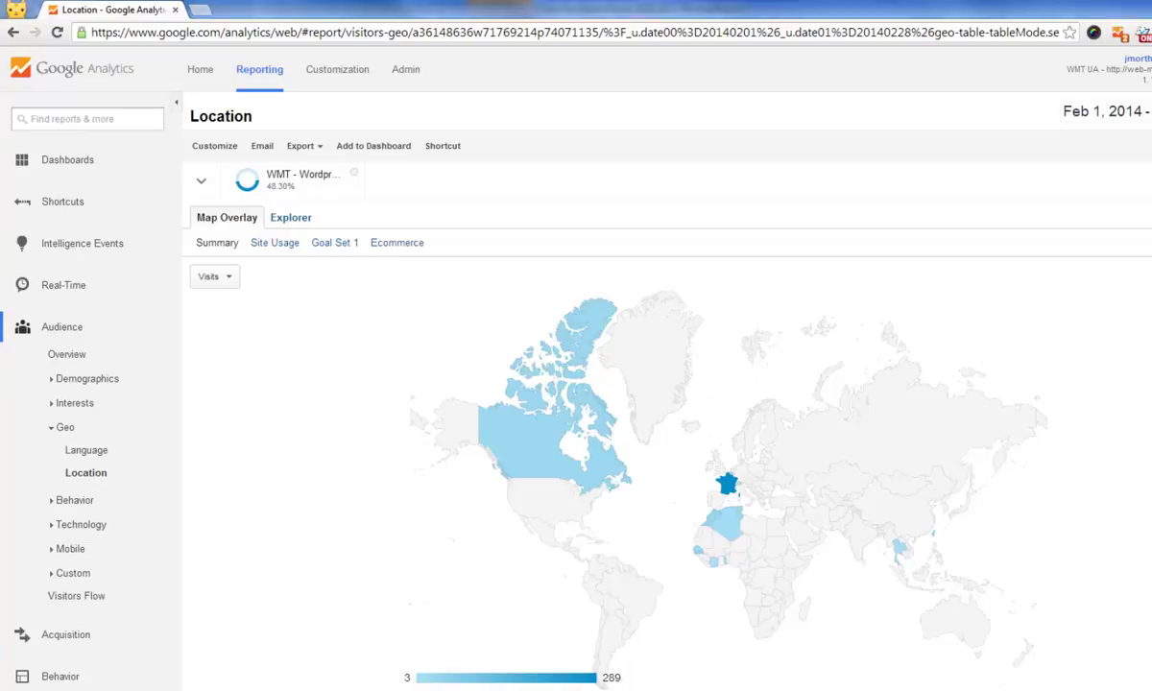
pyautogui.hotkey('alt', 'Tab')
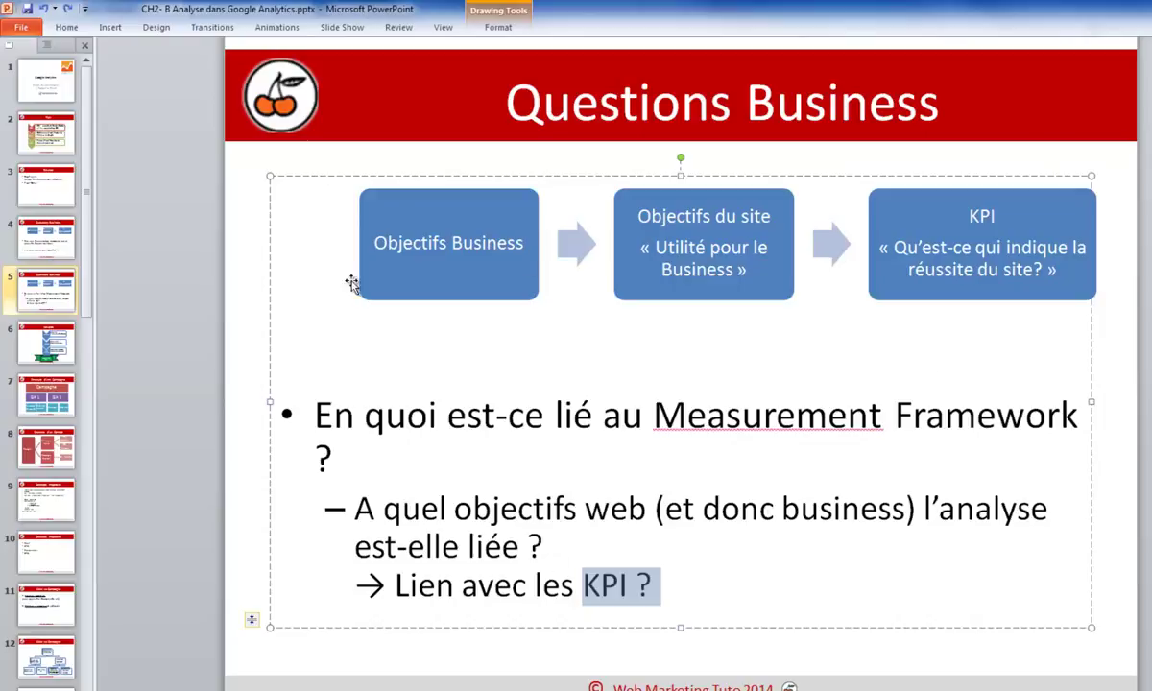
pyautogui.click(173, 288)
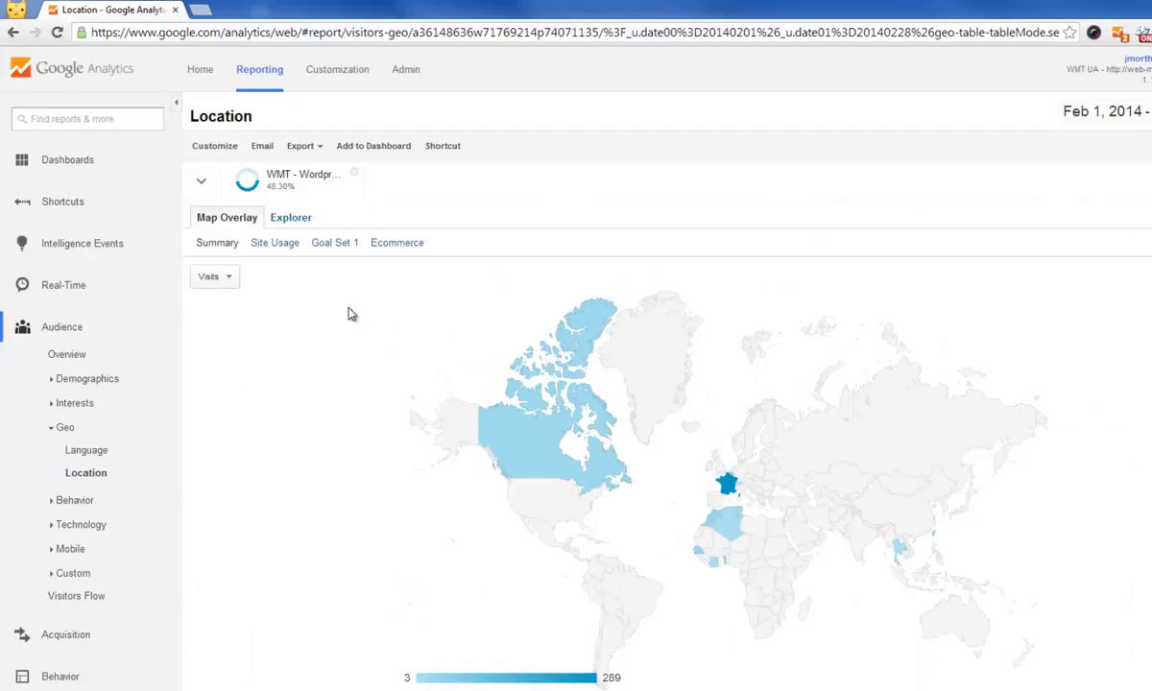
# Set the Location report's date range from Sep 1, 2013 to Feb 28, 2014 and apply it
pyautogui.click(1080, 127)
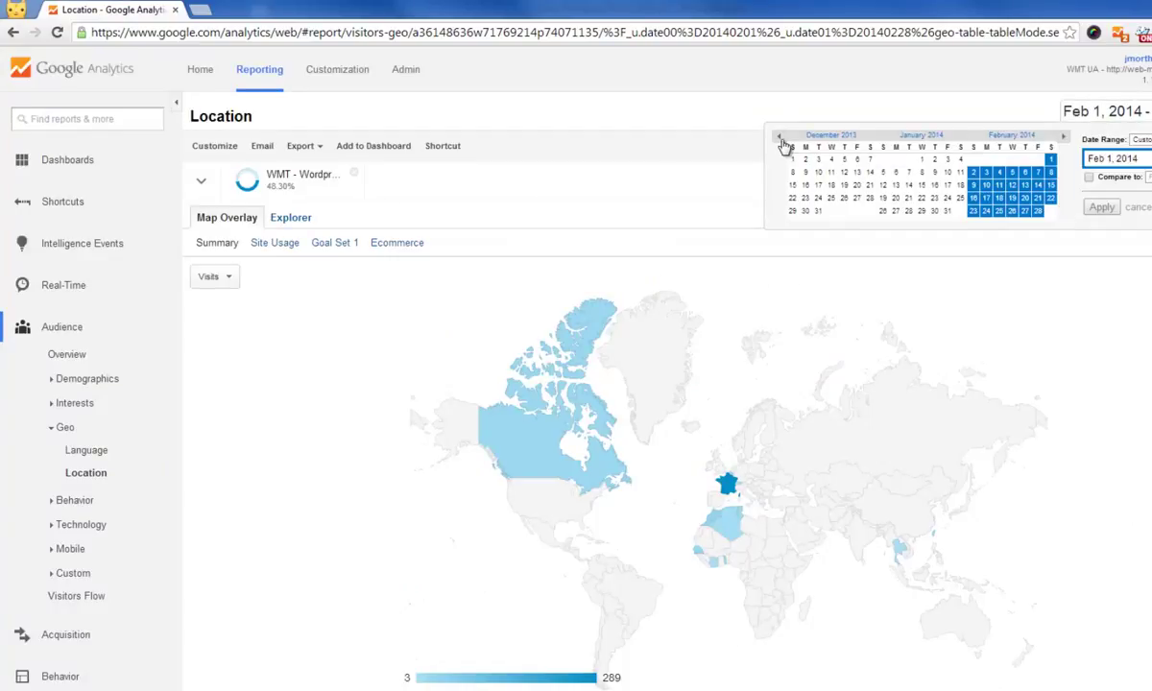
pyautogui.click(780, 139)
pyautogui.click(779, 139)
pyautogui.click(722, 114)
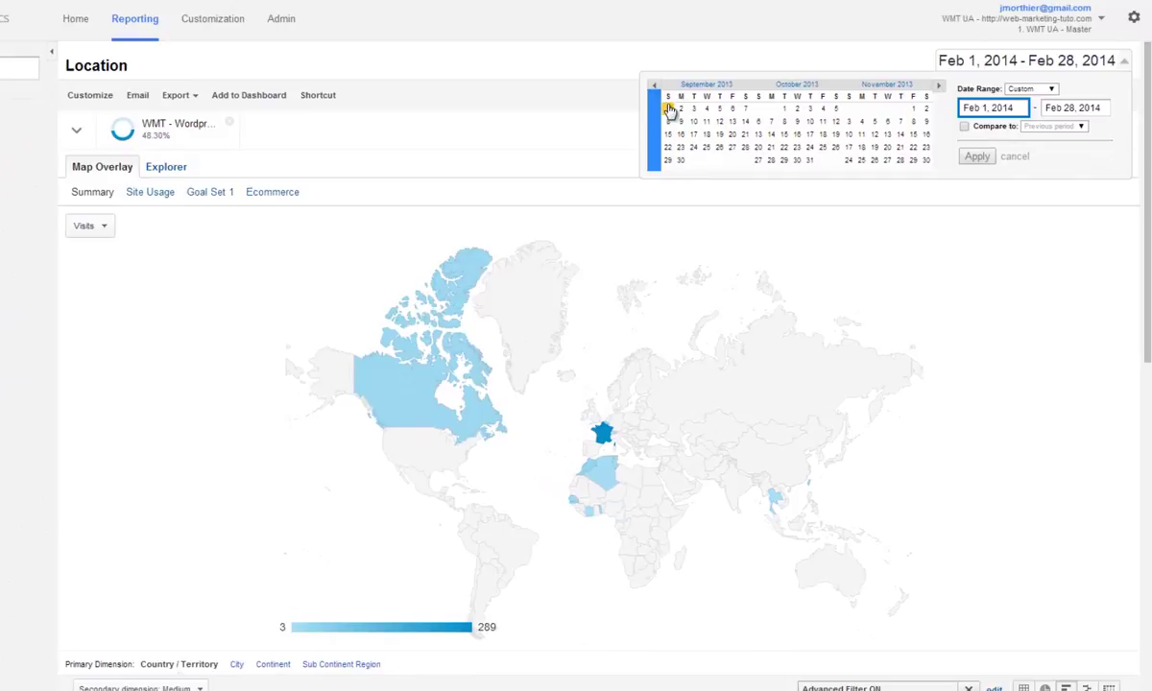
pyautogui.click(735, 136)
pyautogui.click(939, 86)
pyautogui.click(939, 86)
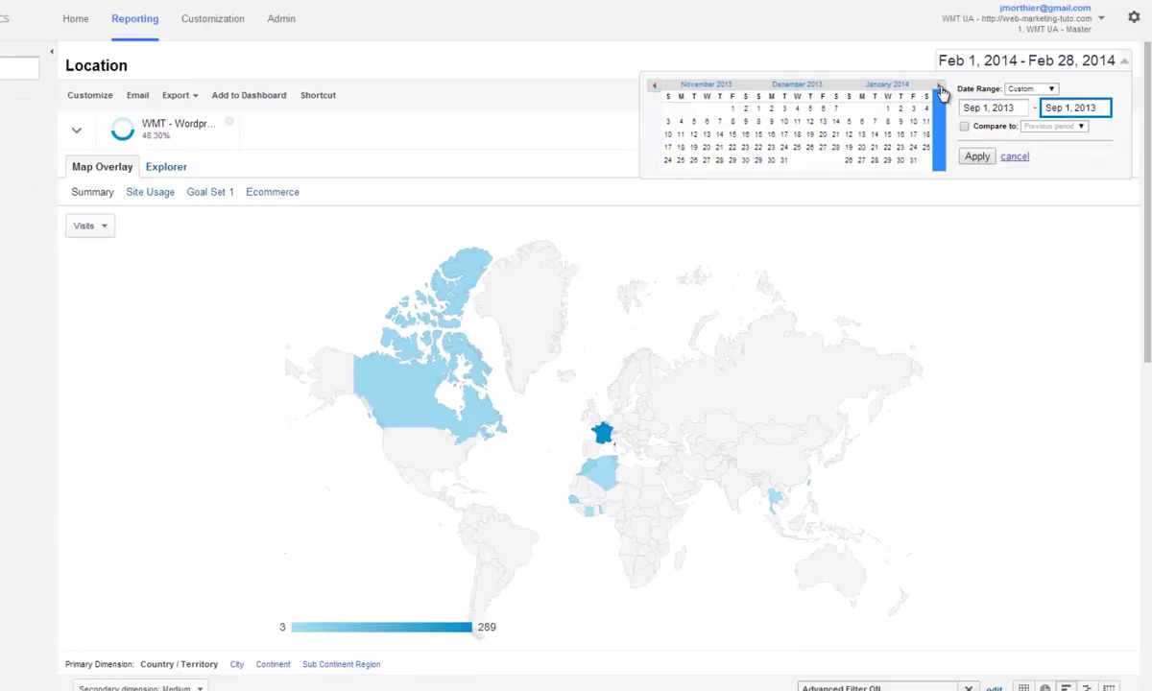
pyautogui.click(939, 86)
pyautogui.click(912, 159)
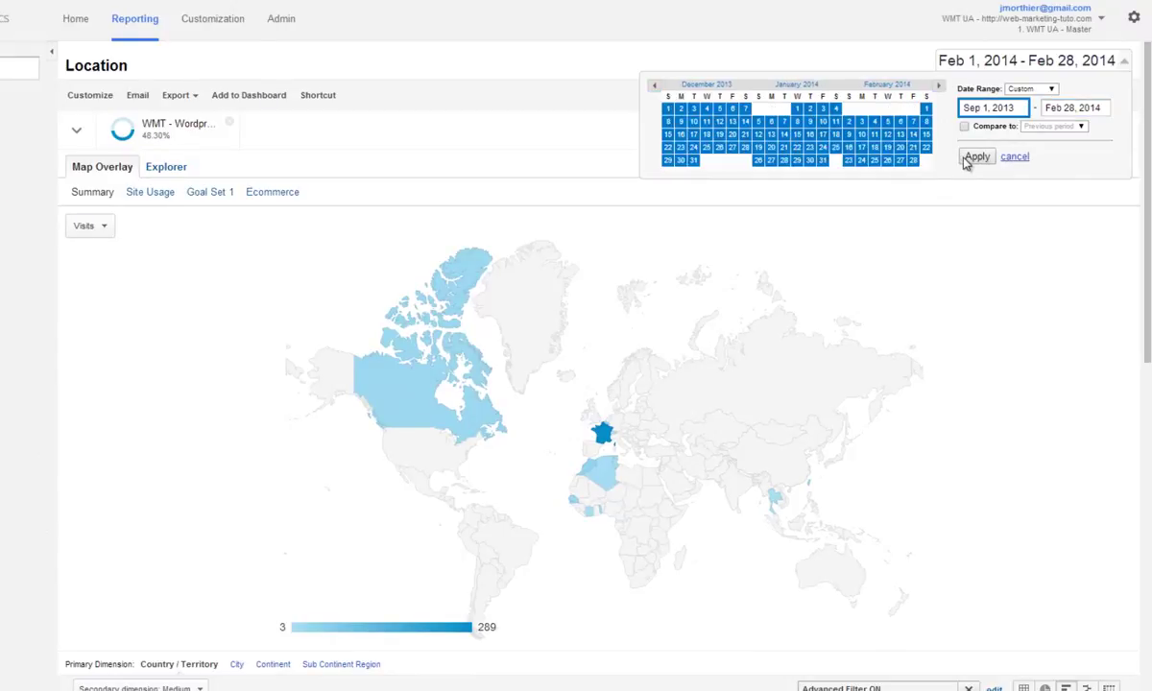
pyautogui.click(964, 156)
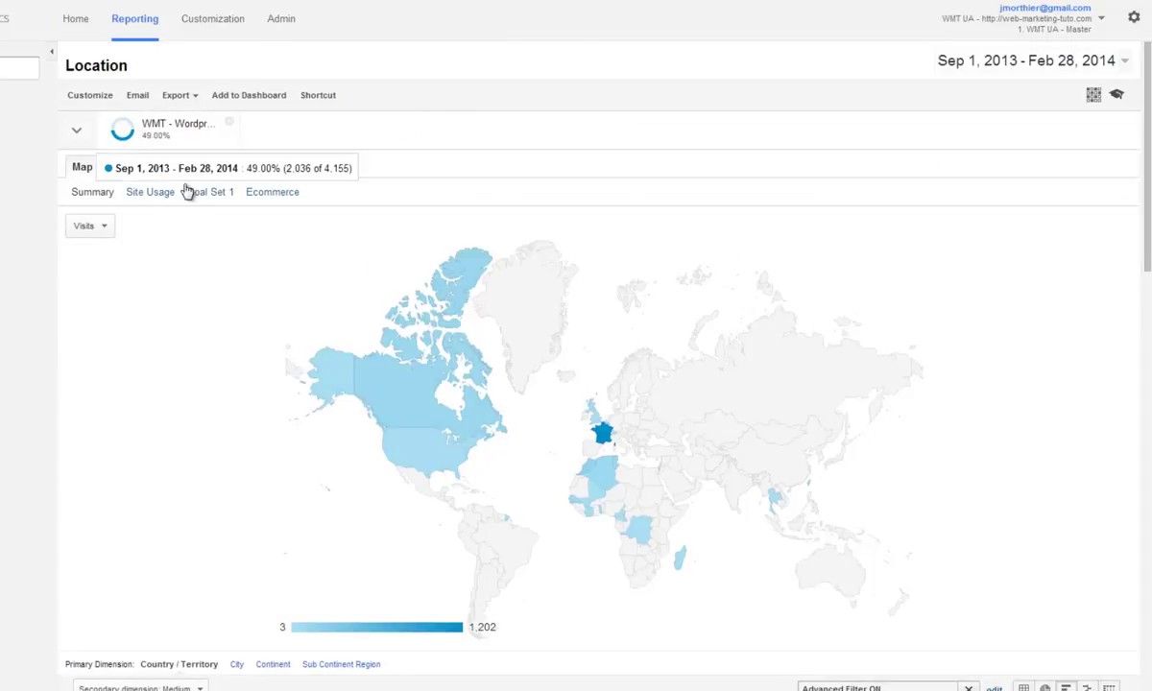
pyautogui.moveTo(123, 149)
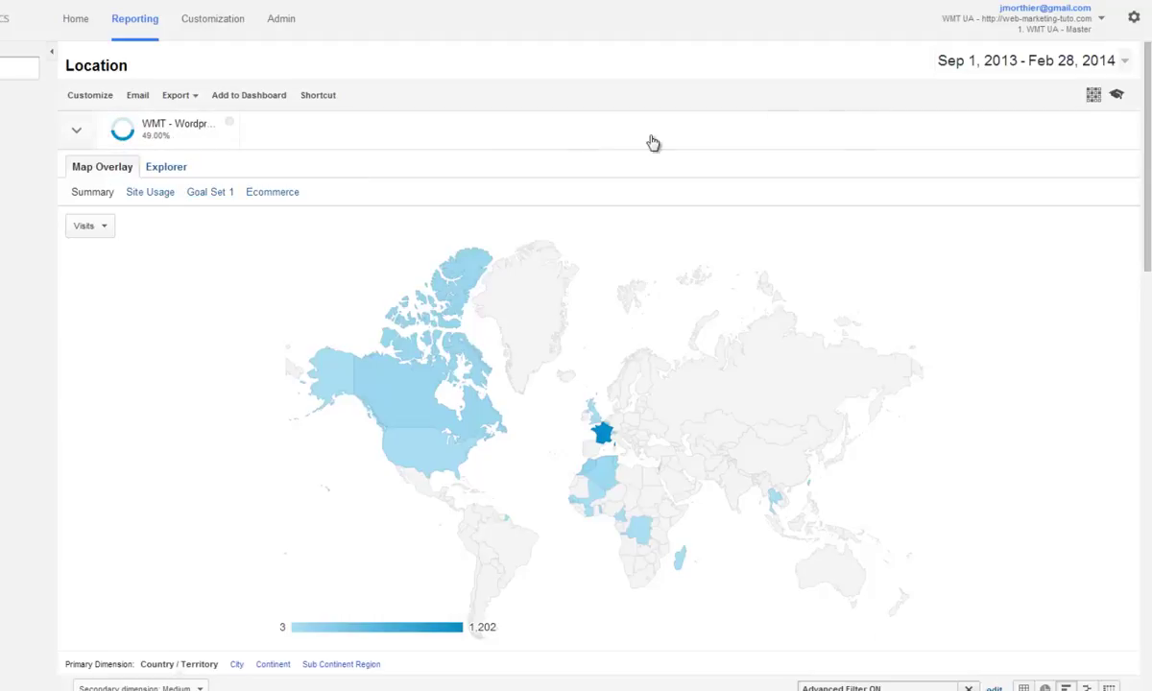
pyautogui.scroll(-3, 343, 156)
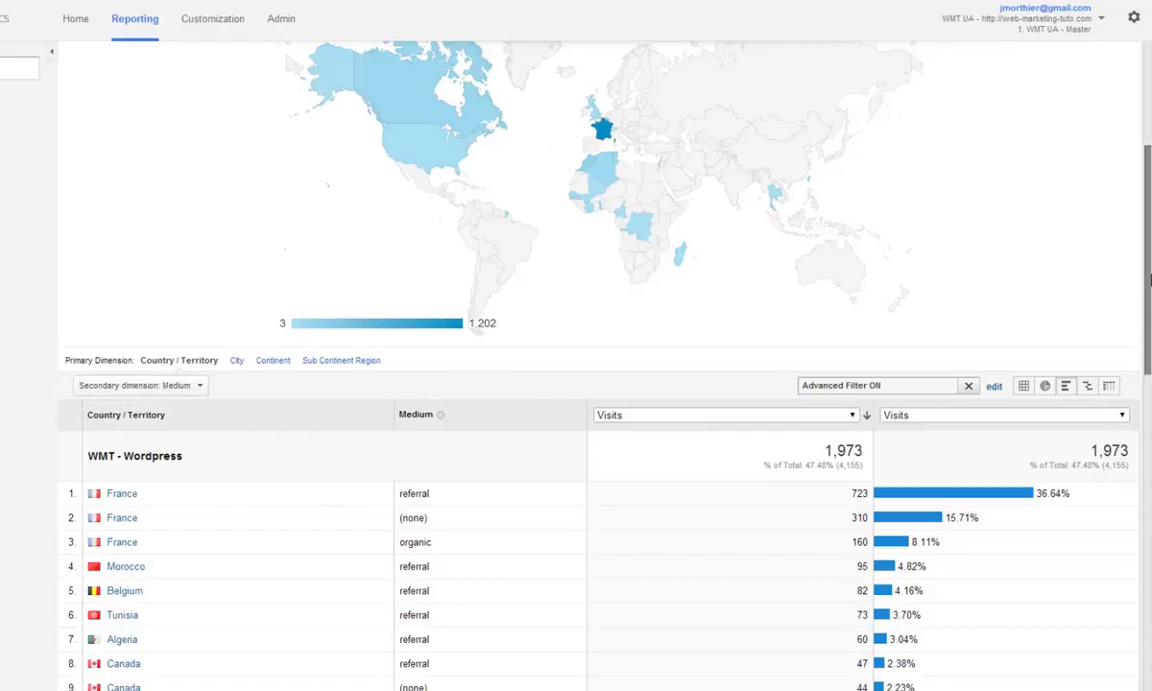
pyautogui.moveTo(1144, 316); pyautogui.dragTo(1142, 662)
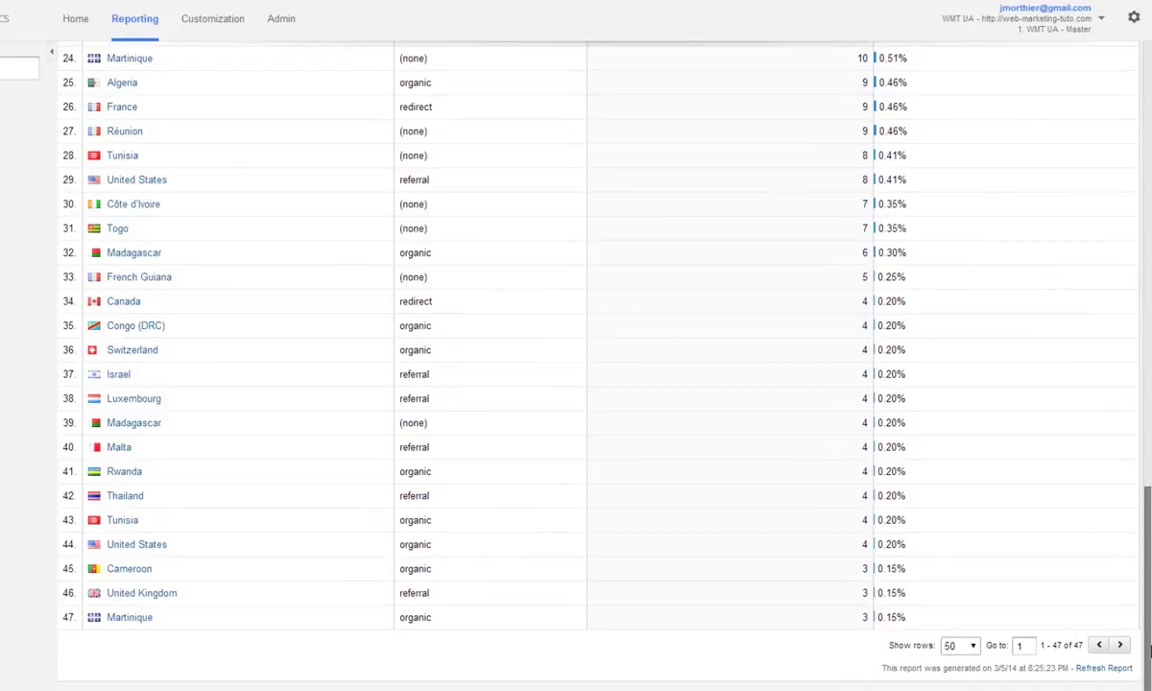
pyautogui.moveTo(1144, 638); pyautogui.dragTo(1131, 437)
pyautogui.scroll(3, 1123, 403)
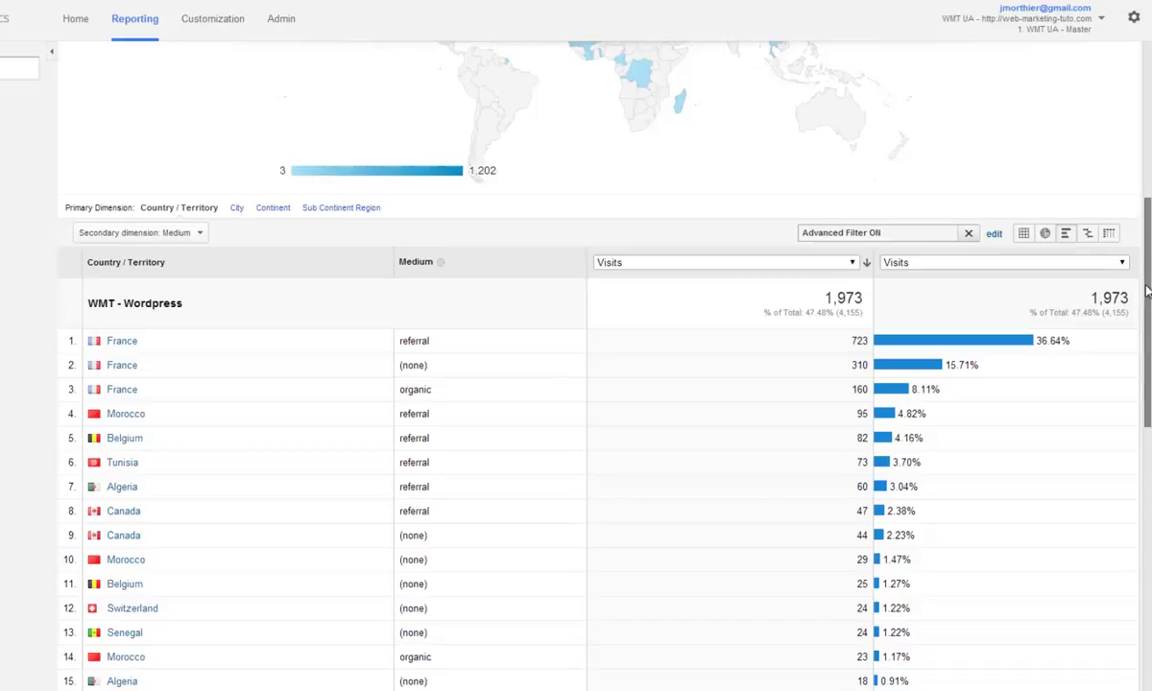
# Switch the country table to the full Data table view and scroll through its rows
pyautogui.click(1025, 234)
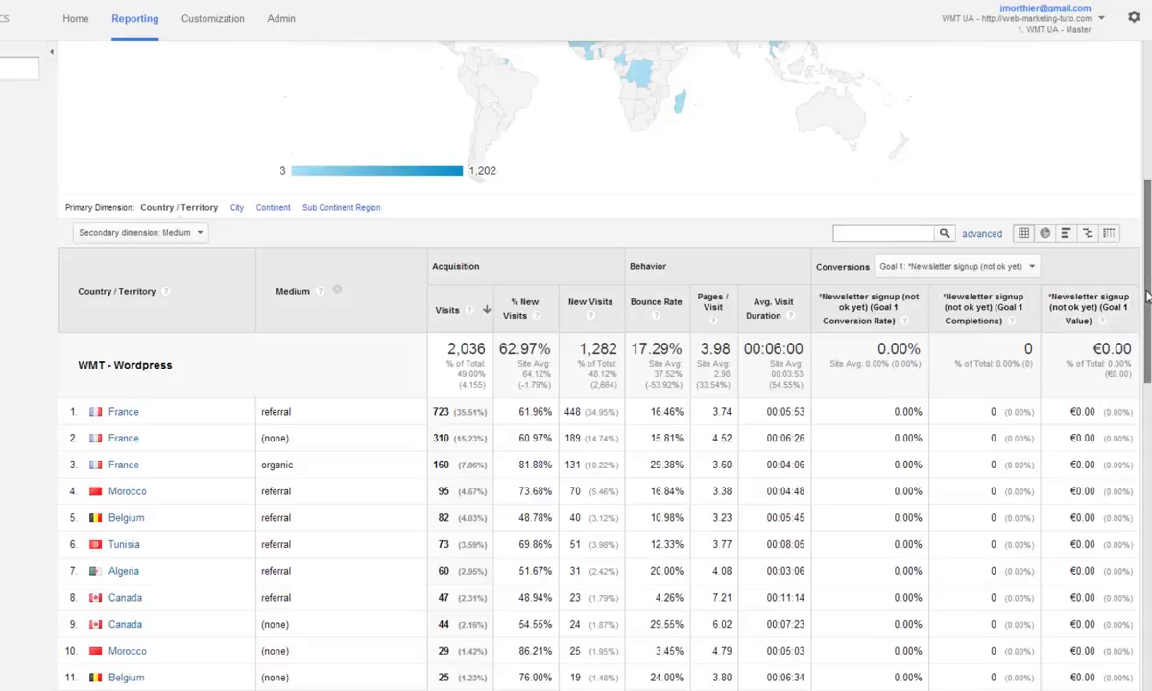
pyautogui.scroll(-1, 1147, 298)
pyautogui.scroll(-7, 1123, 591)
pyautogui.scroll(-4, 1123, 592)
pyautogui.scroll(10, 1130, 304)
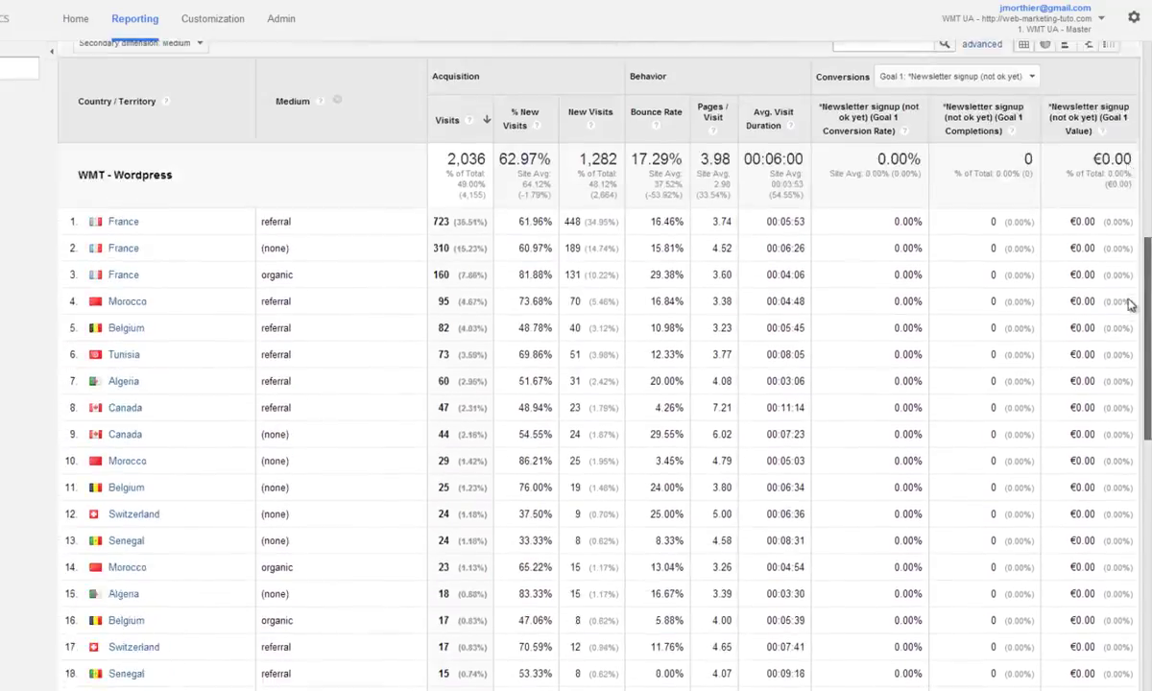
pyautogui.scroll(3, 1130, 305)
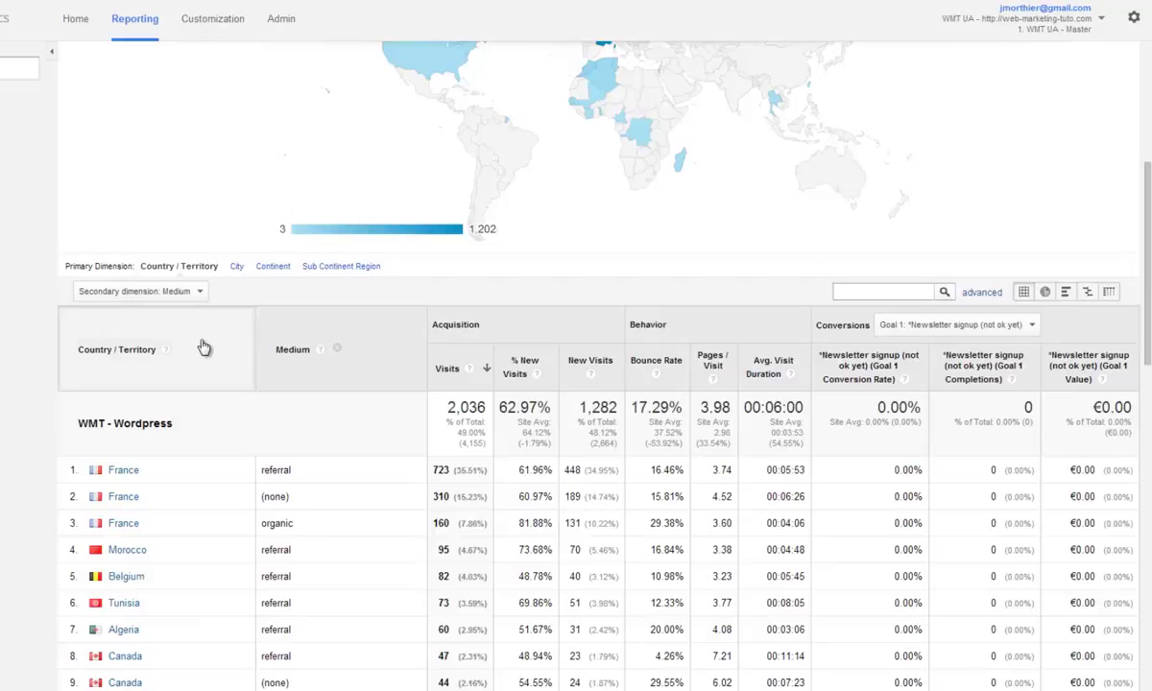
# Search 'month' in the secondary dimension list and add Month of Year to the table
pyautogui.click(190, 292)
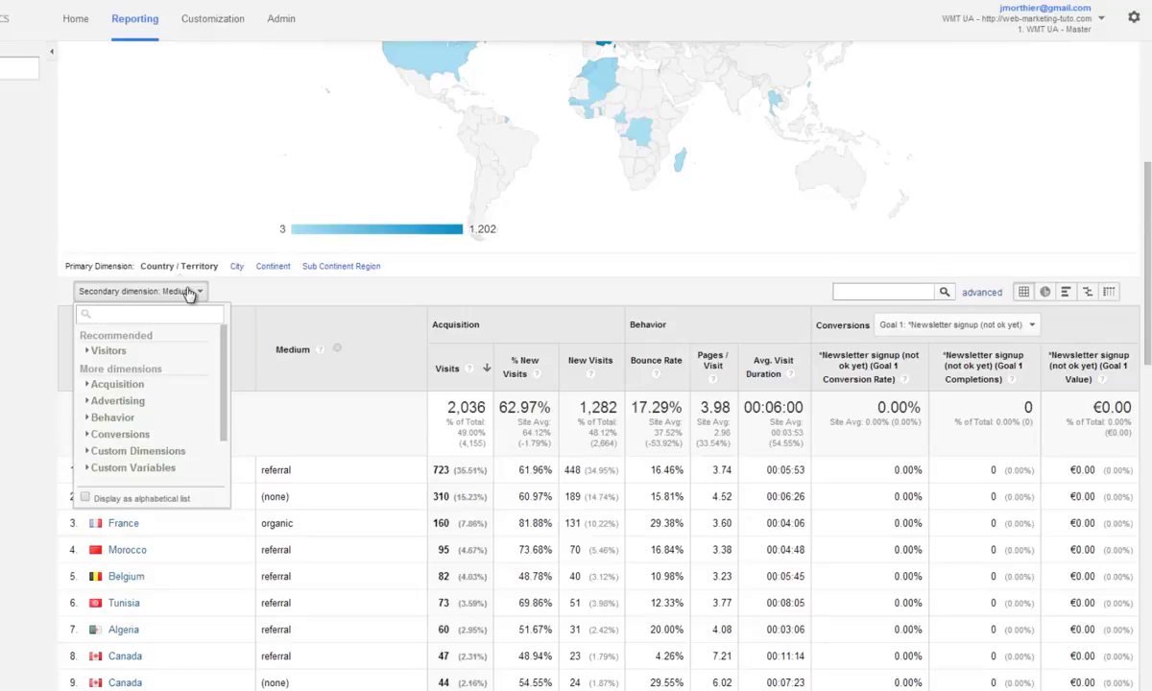
pyautogui.write('m')
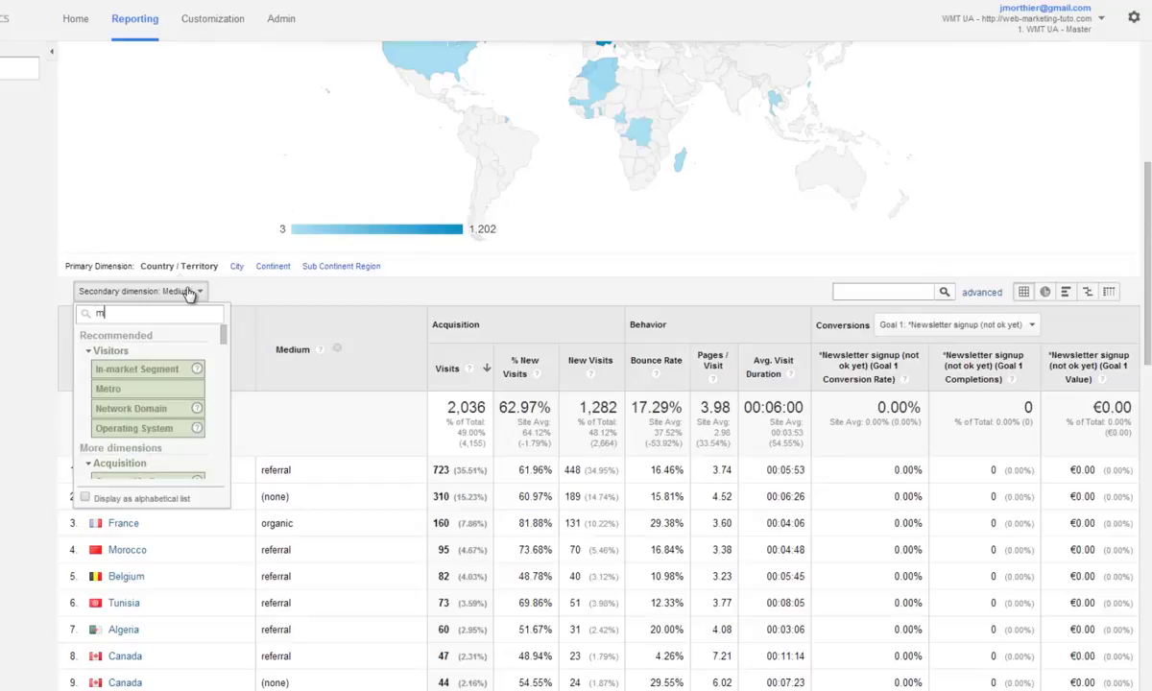
pyautogui.write('o')
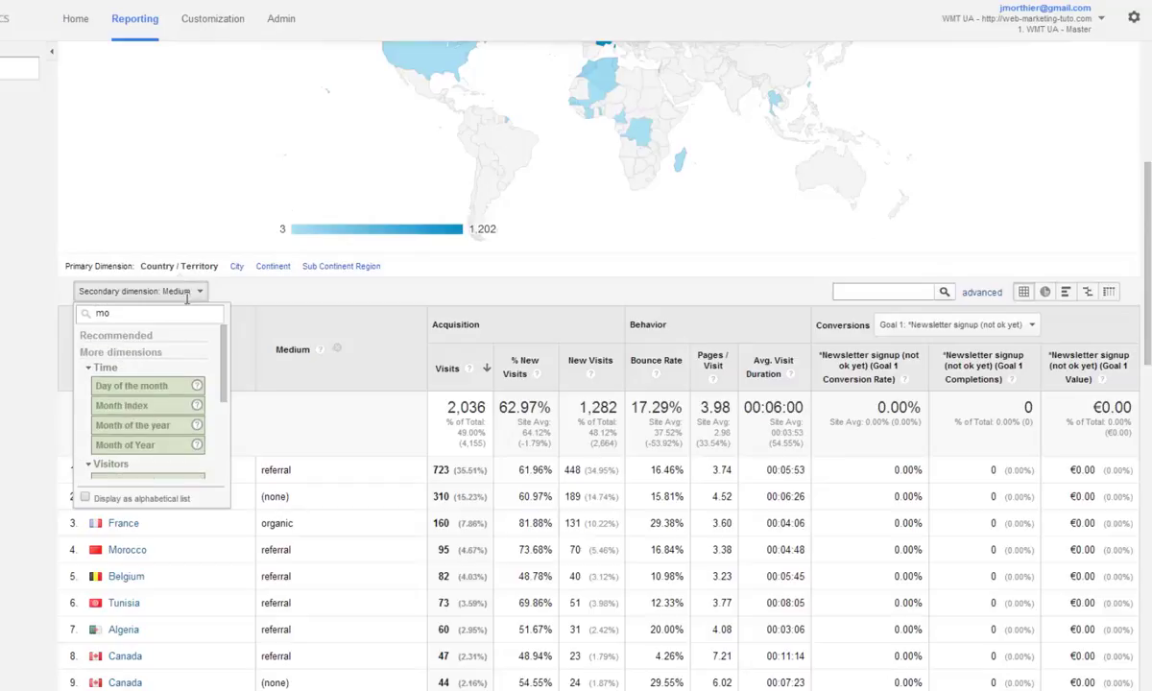
pyautogui.click(170, 433)
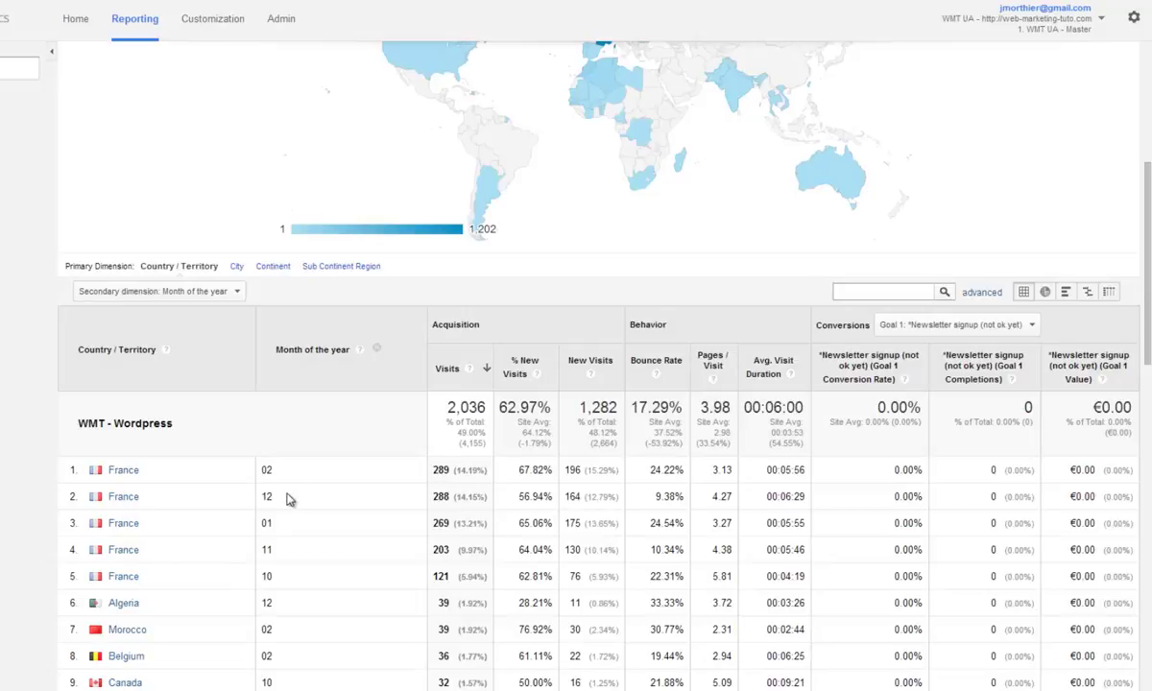
pyautogui.click(220, 295)
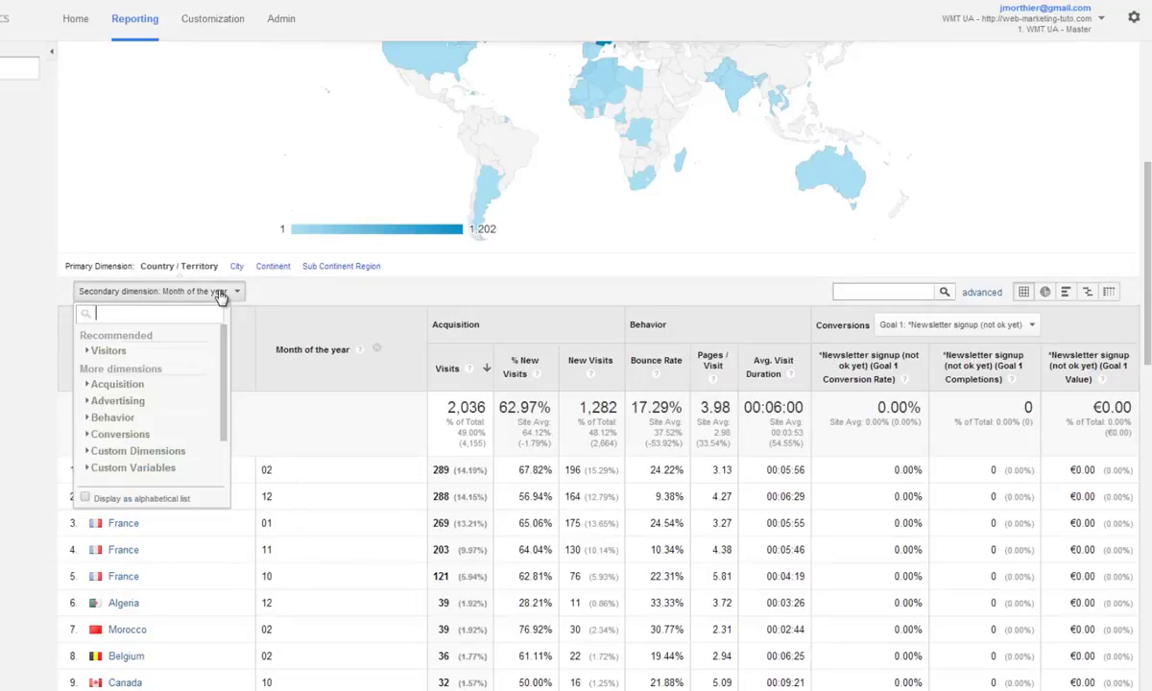
pyautogui.write('month')
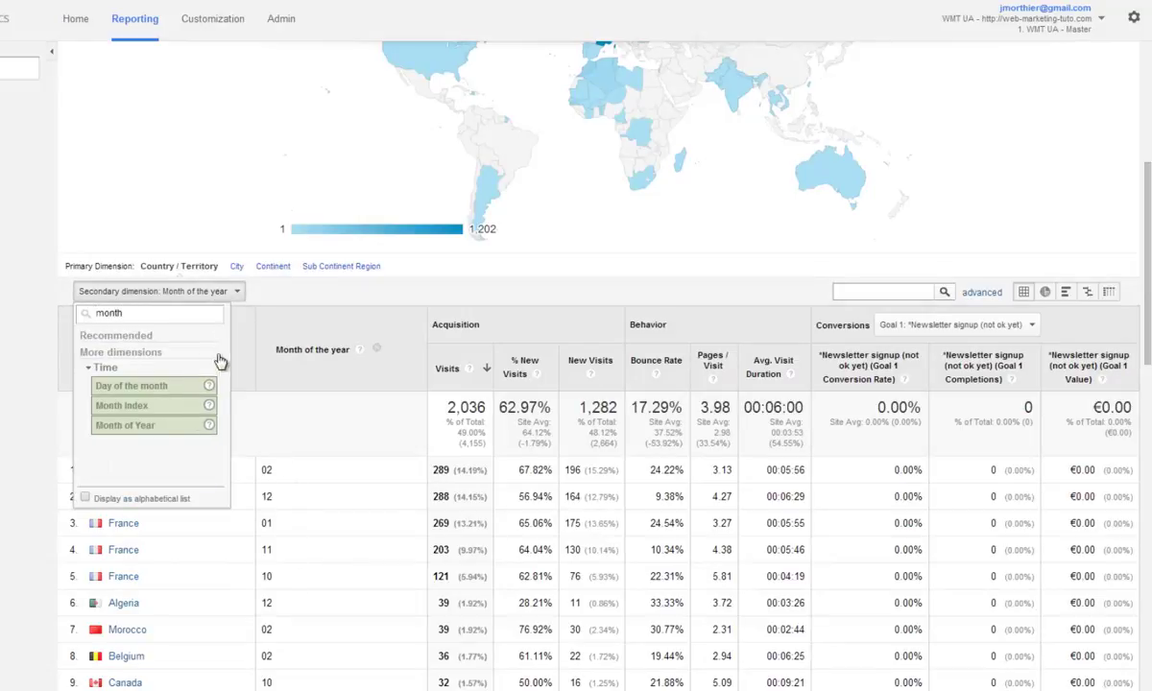
pyautogui.click(182, 425)
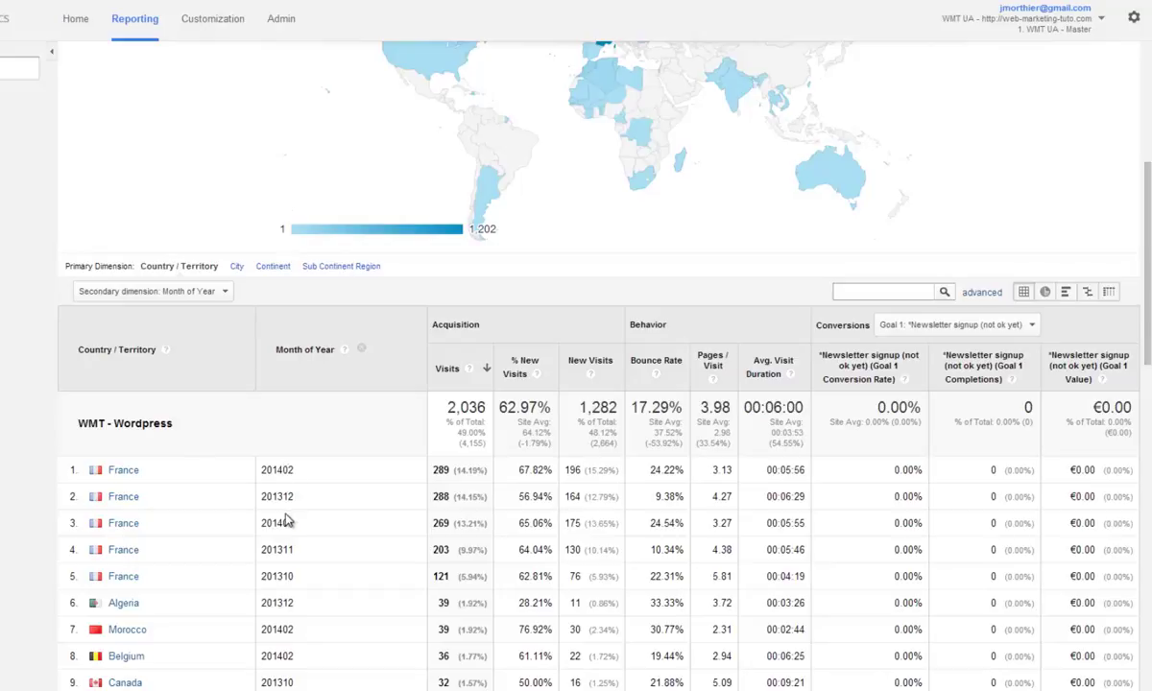
# Try Date as the secondary dimension, then switch the breakdown back to Month of Year
pyautogui.click(216, 291)
pyautogui.write('dat')
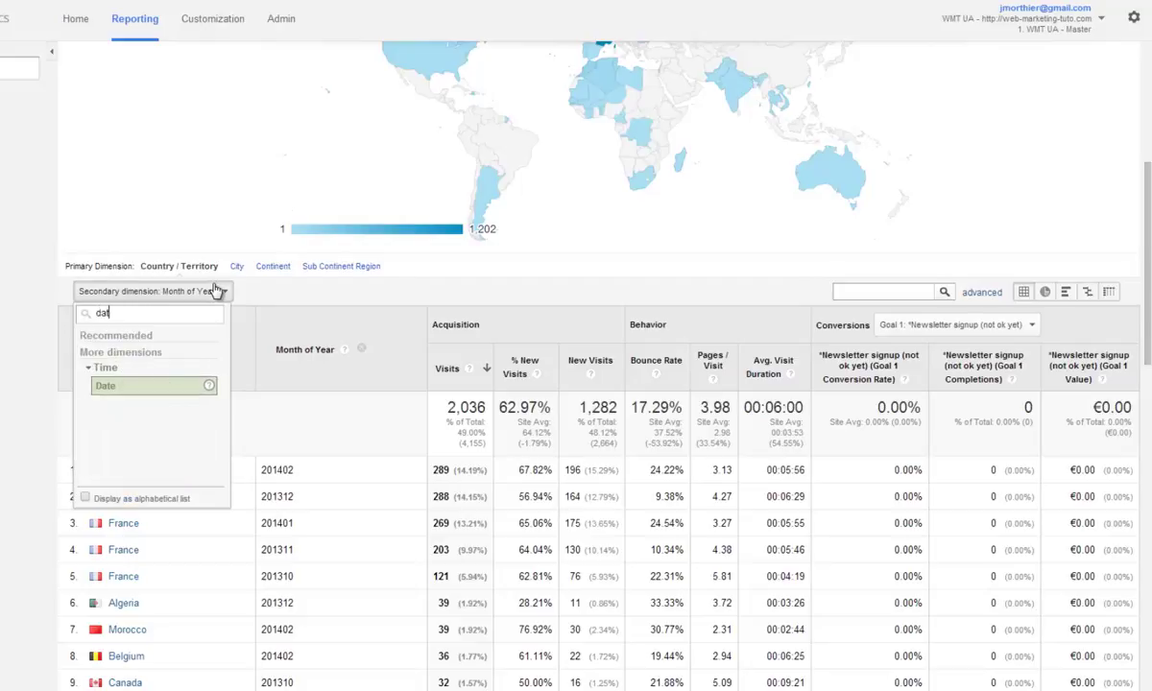
pyautogui.click(154, 388)
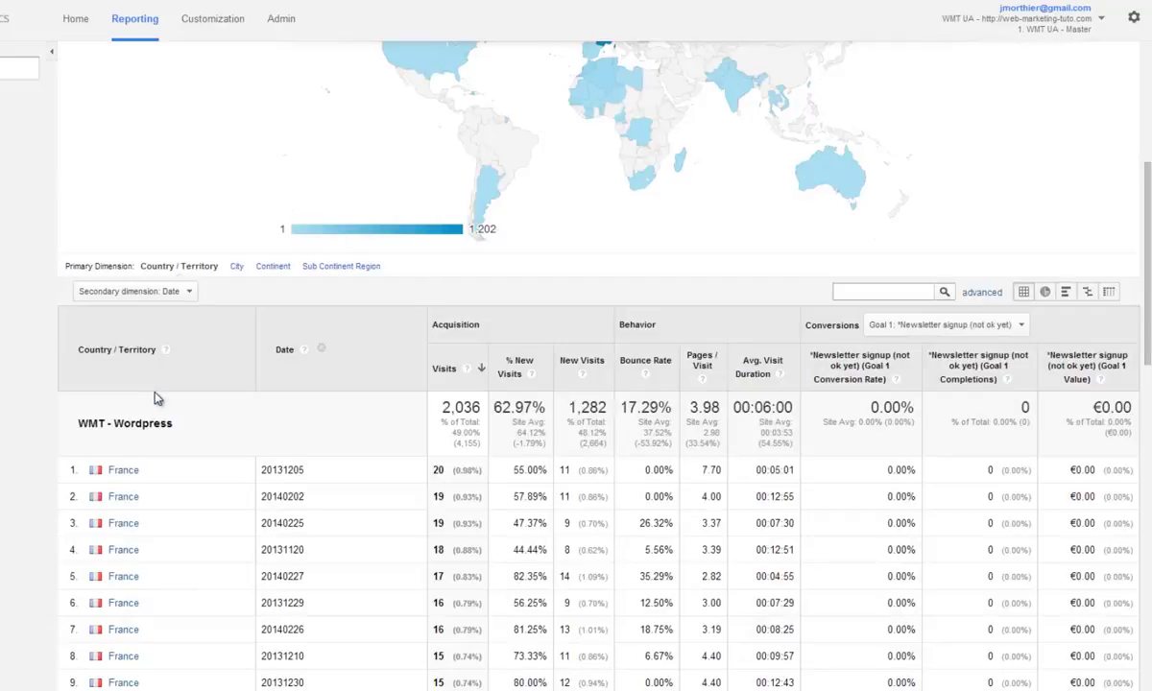
pyautogui.click(189, 294)
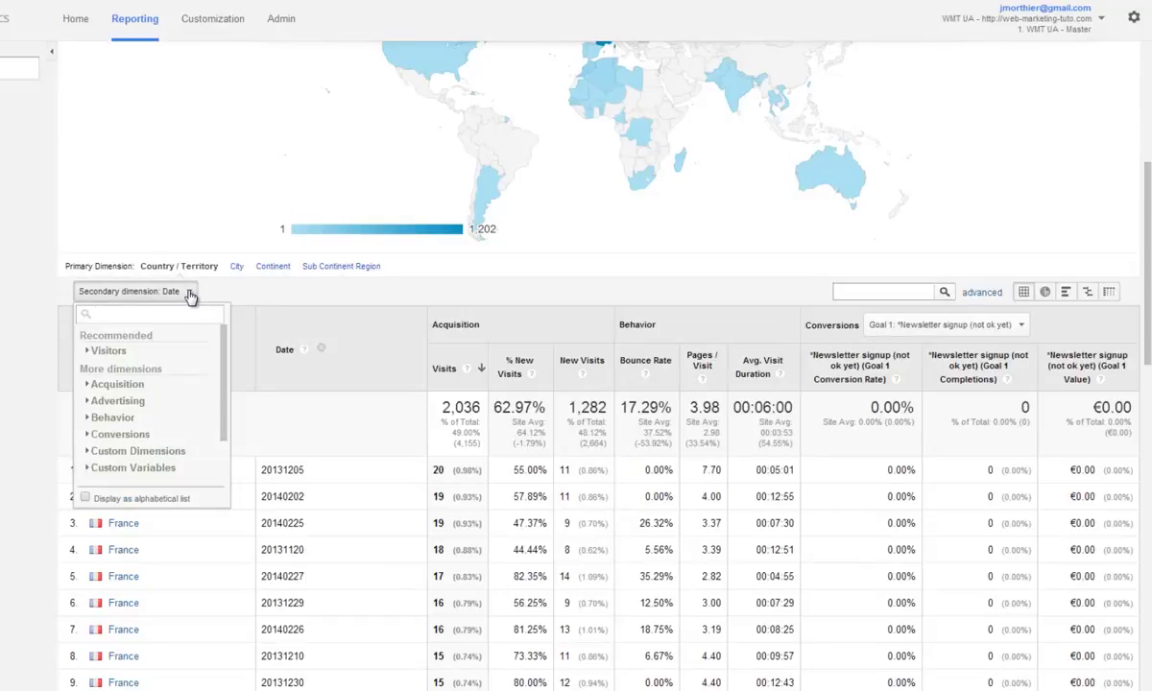
pyautogui.write('month')
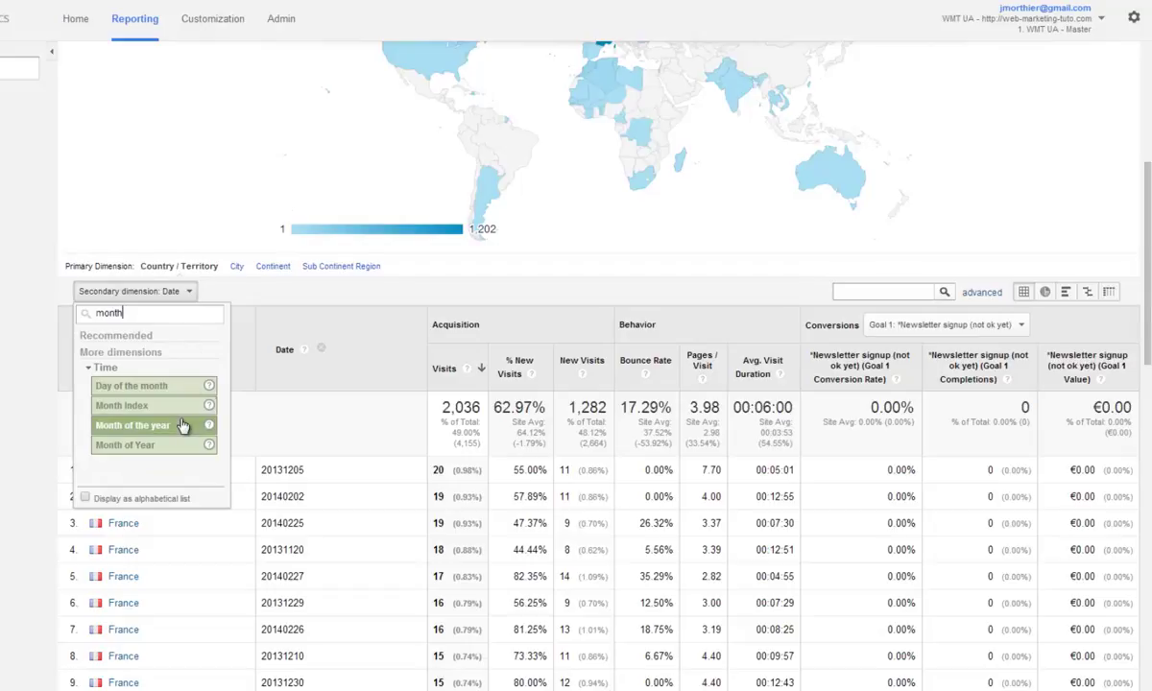
pyautogui.click(181, 425)
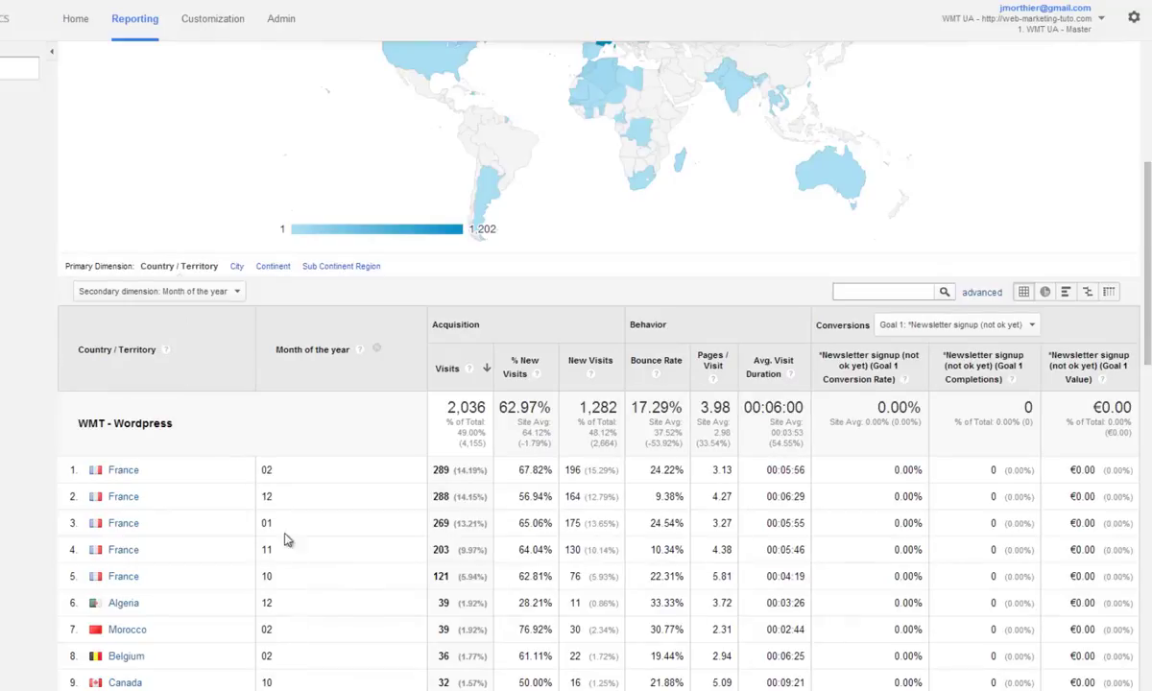
pyautogui.click(215, 299)
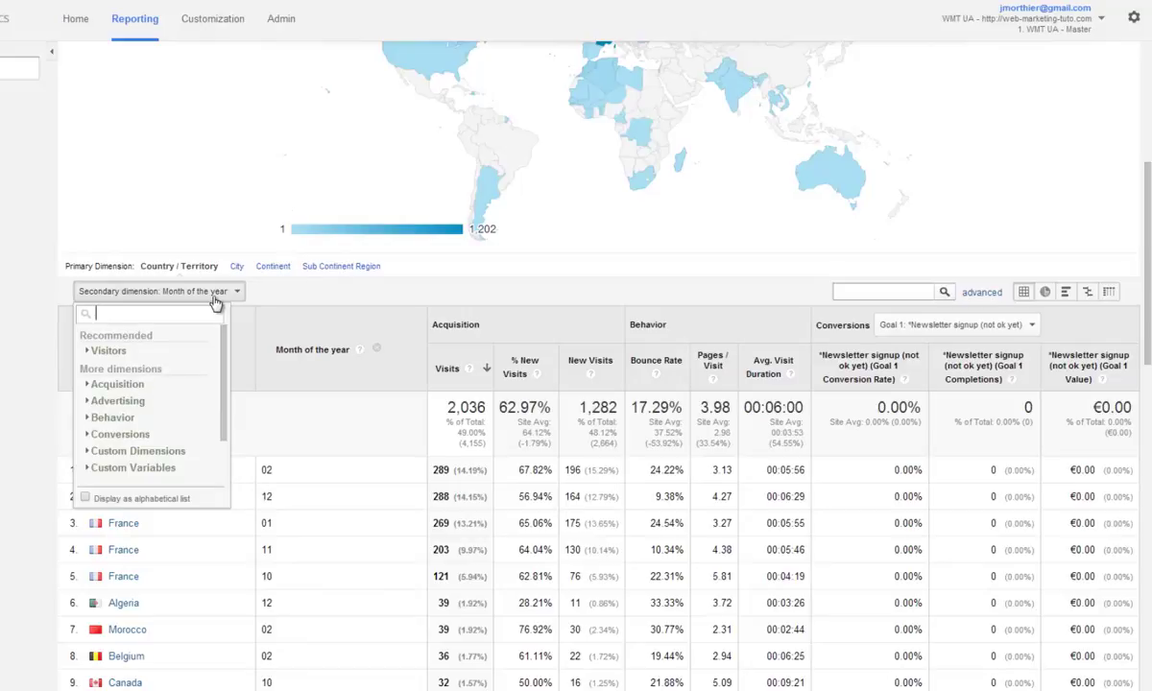
pyautogui.write('mon')
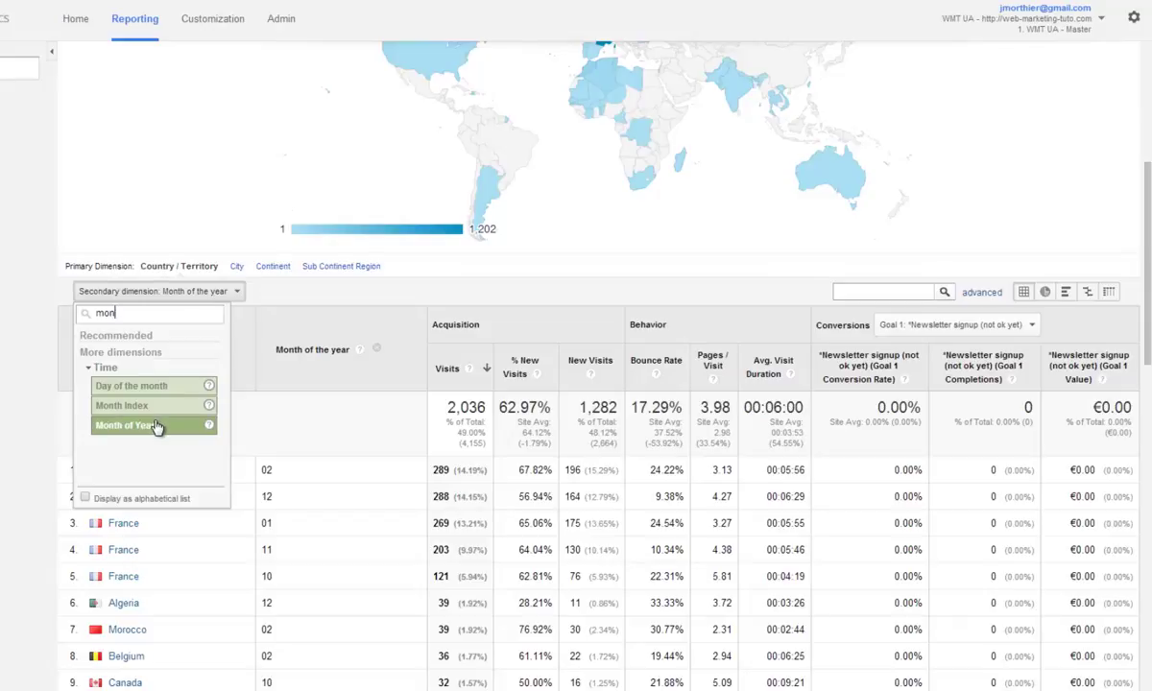
pyautogui.click(151, 425)
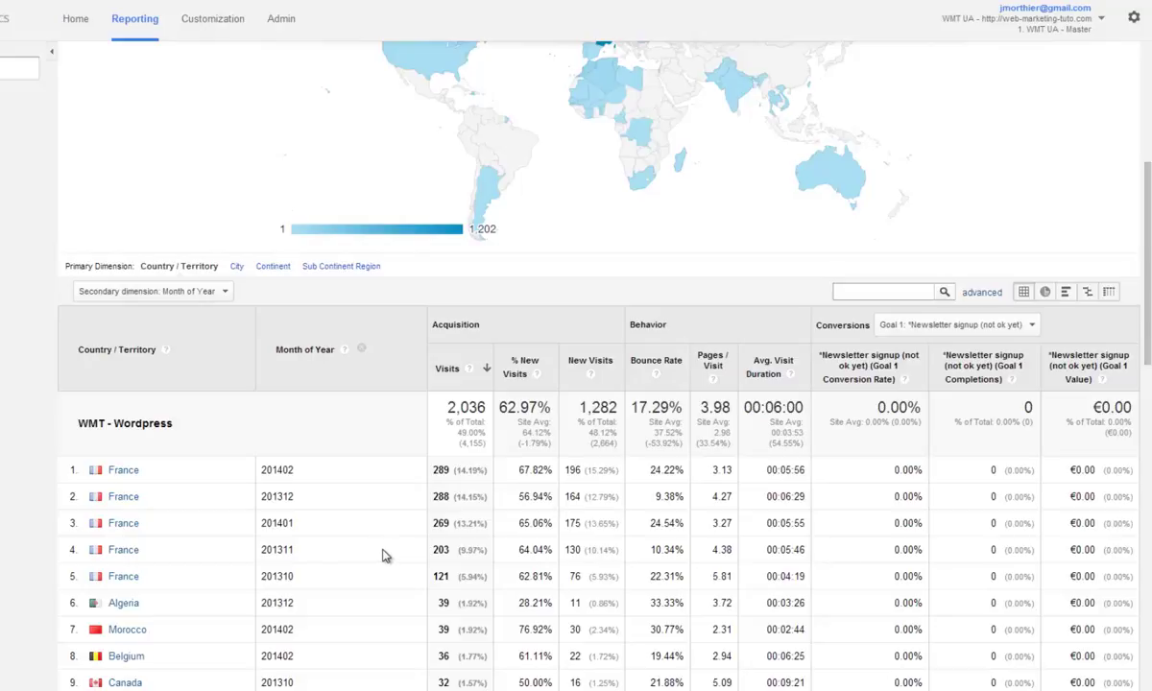
# Show 250 rows per page so all 128 country-month rows appear
pyautogui.scroll(-5, 382, 554)
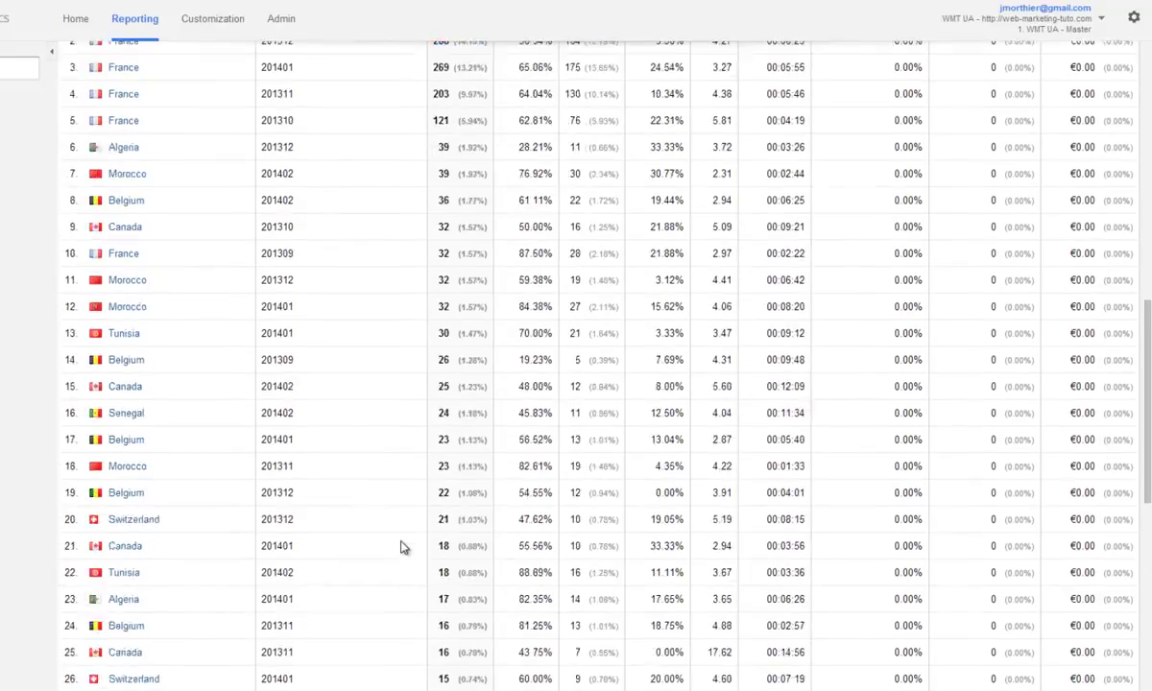
pyautogui.scroll(-7, 382, 555)
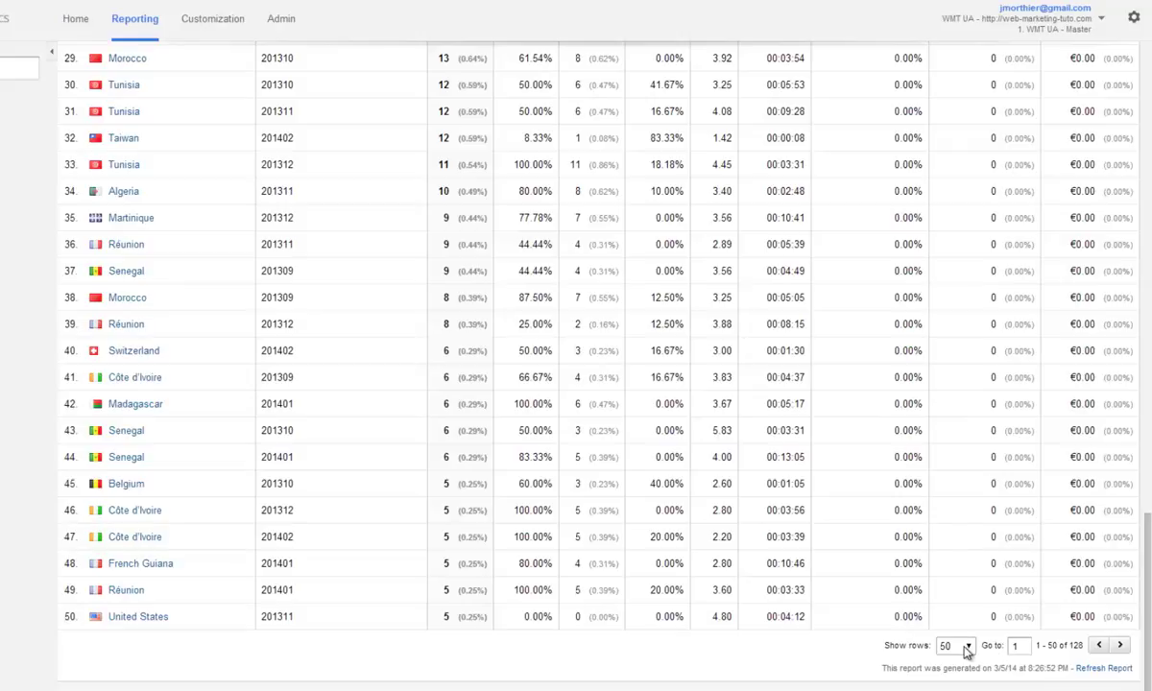
pyautogui.click(957, 645)
pyautogui.click(950, 581)
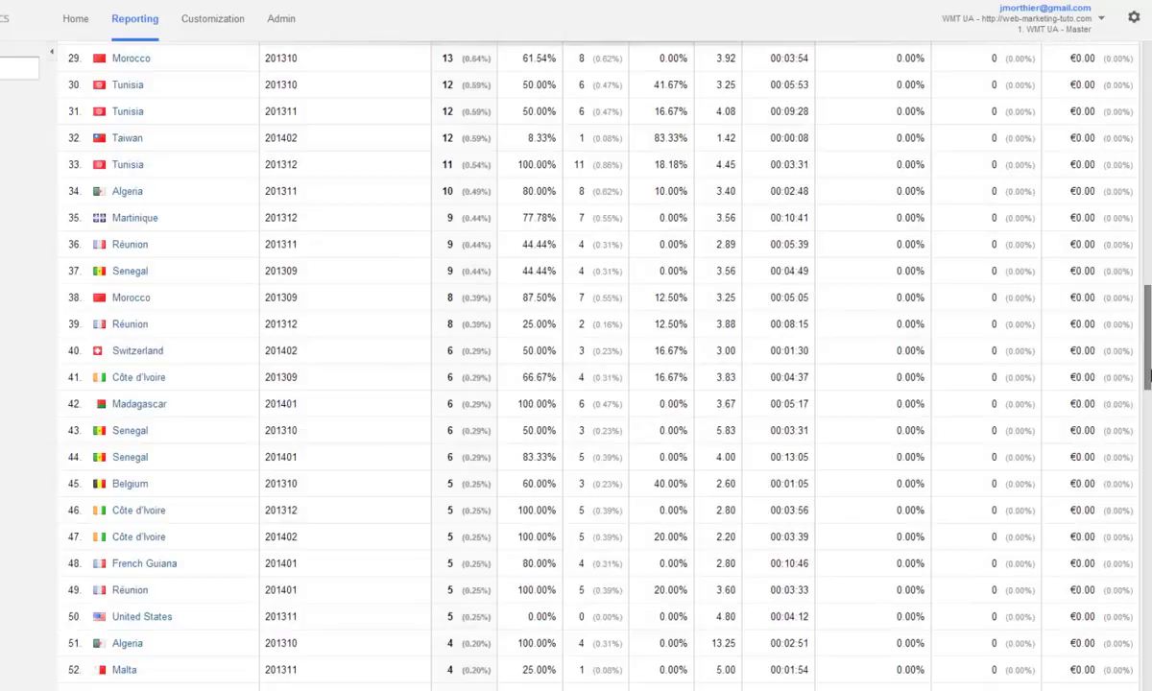
pyautogui.moveTo(1142, 360); pyautogui.dragTo(1142, 326)
pyautogui.scroll(15, 1091, 147)
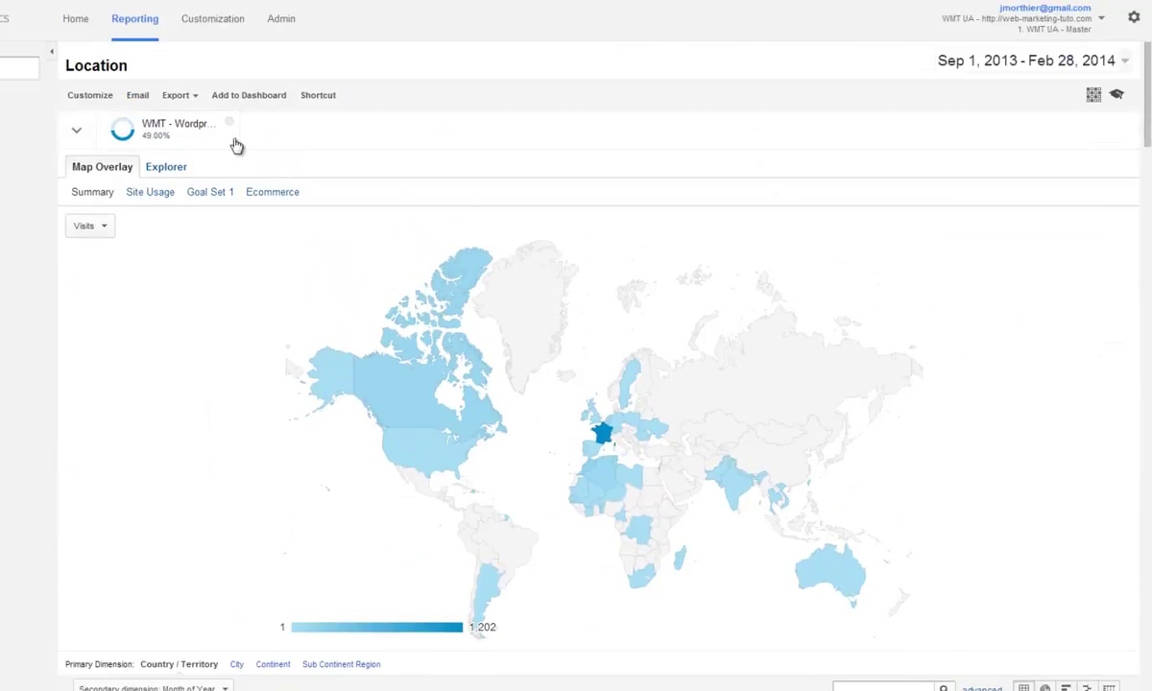
# Export the report as CSV named "2. Visites par mois de l'année et origine géographique.csv"
pyautogui.click(179, 95)
pyautogui.click(209, 125)
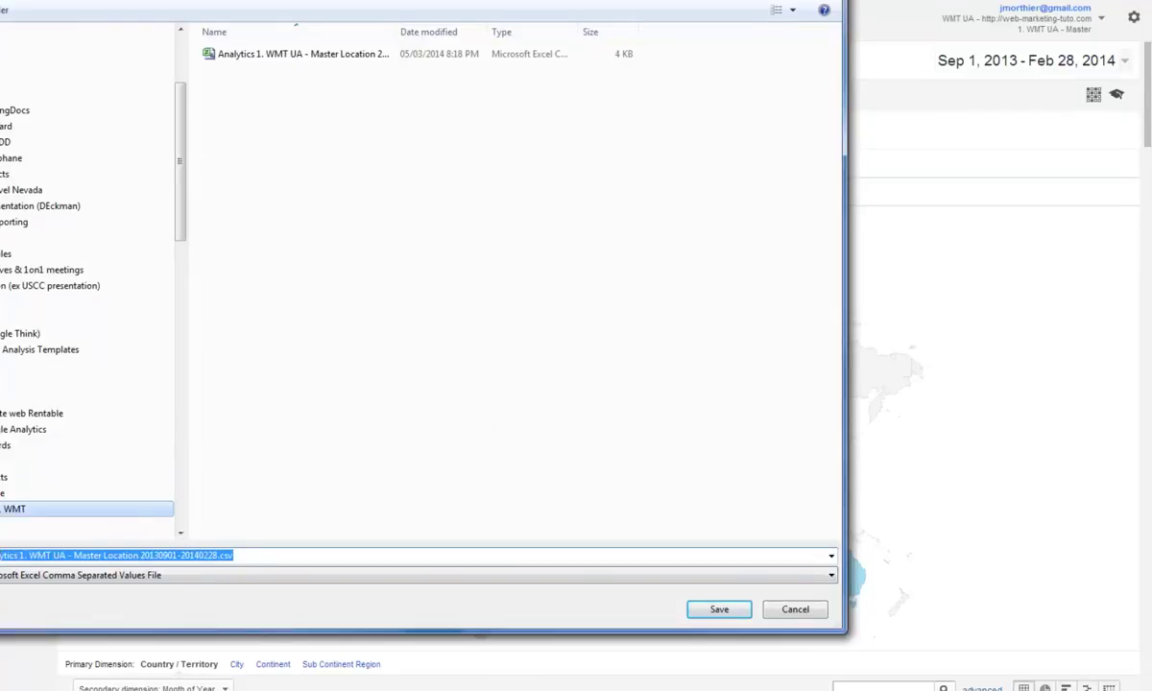
pyautogui.write('V')
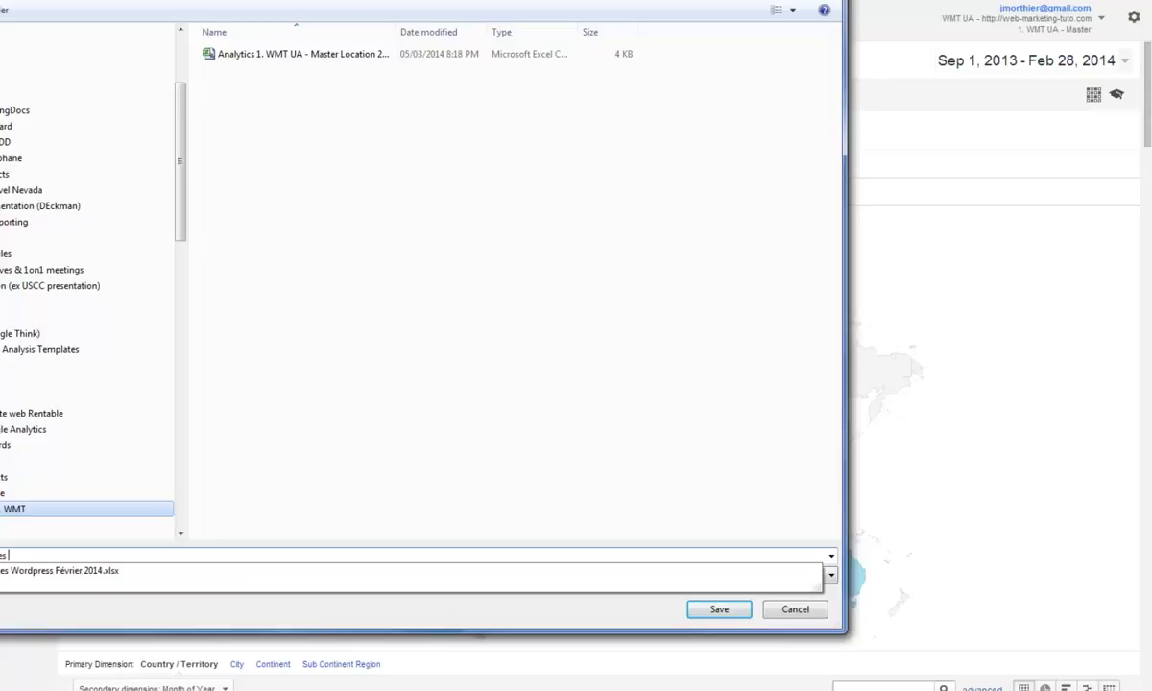
pyautogui.write('par moi')
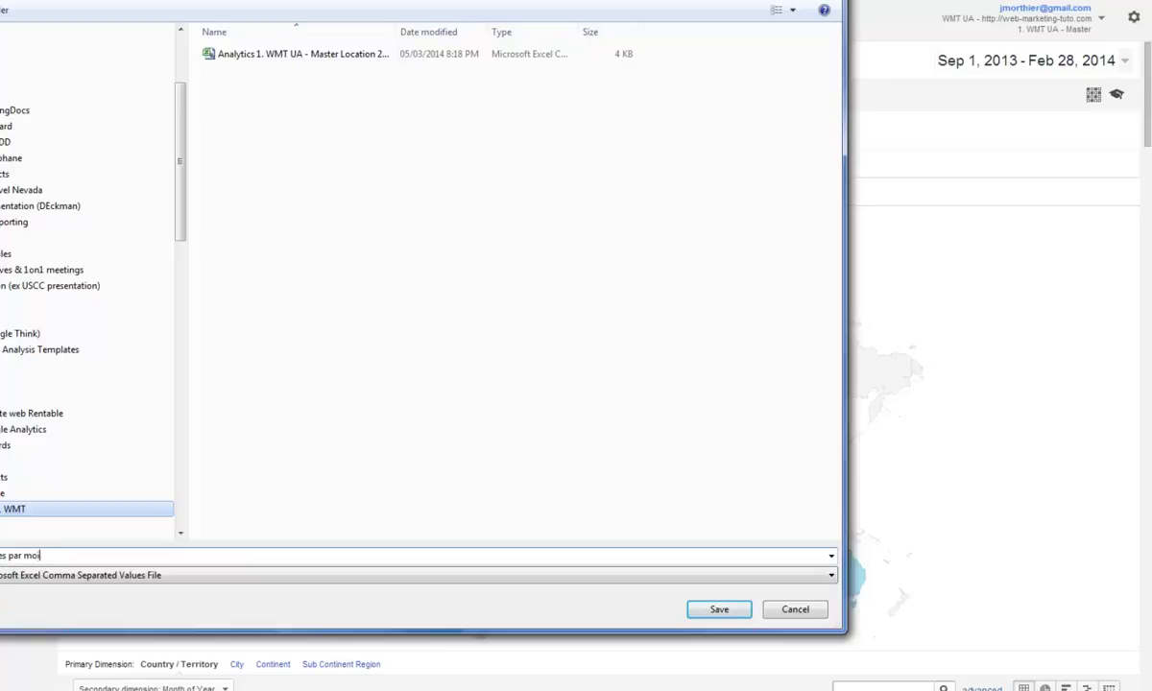
pyautogui.write('e la')
pyautogui.write('nnée et ori')
pyautogui.write('gine g')
pyautogui.write('éographique')
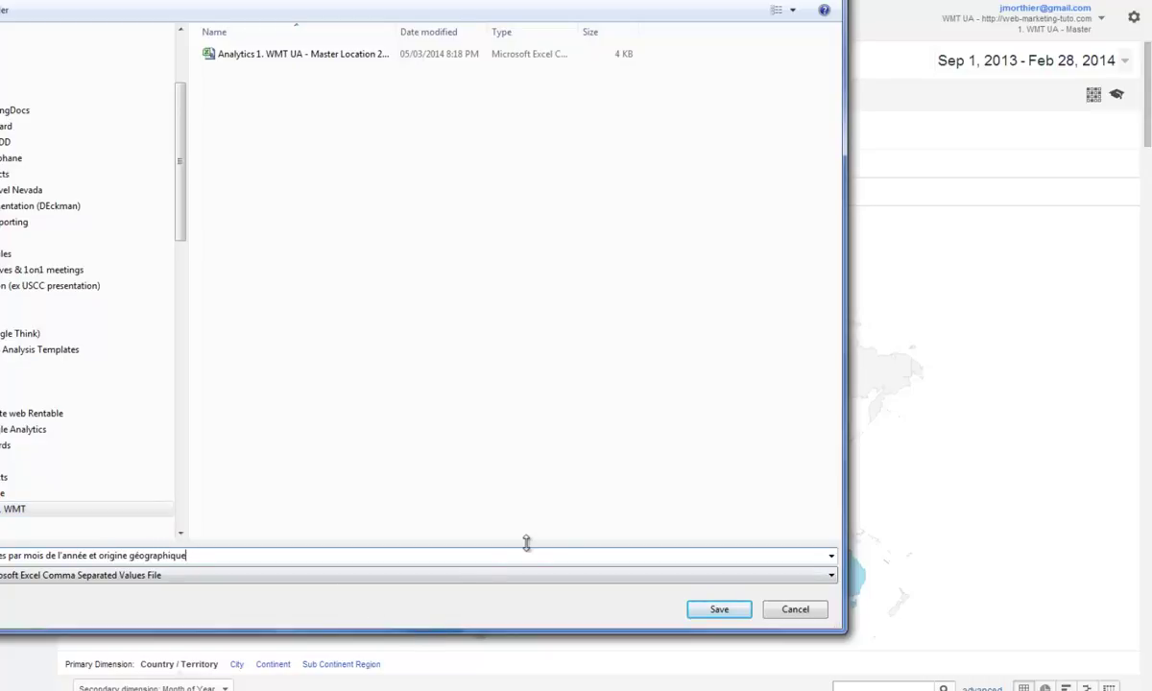
pyautogui.click(163, 575)
pyautogui.click(93, 557)
pyautogui.click(719, 610)
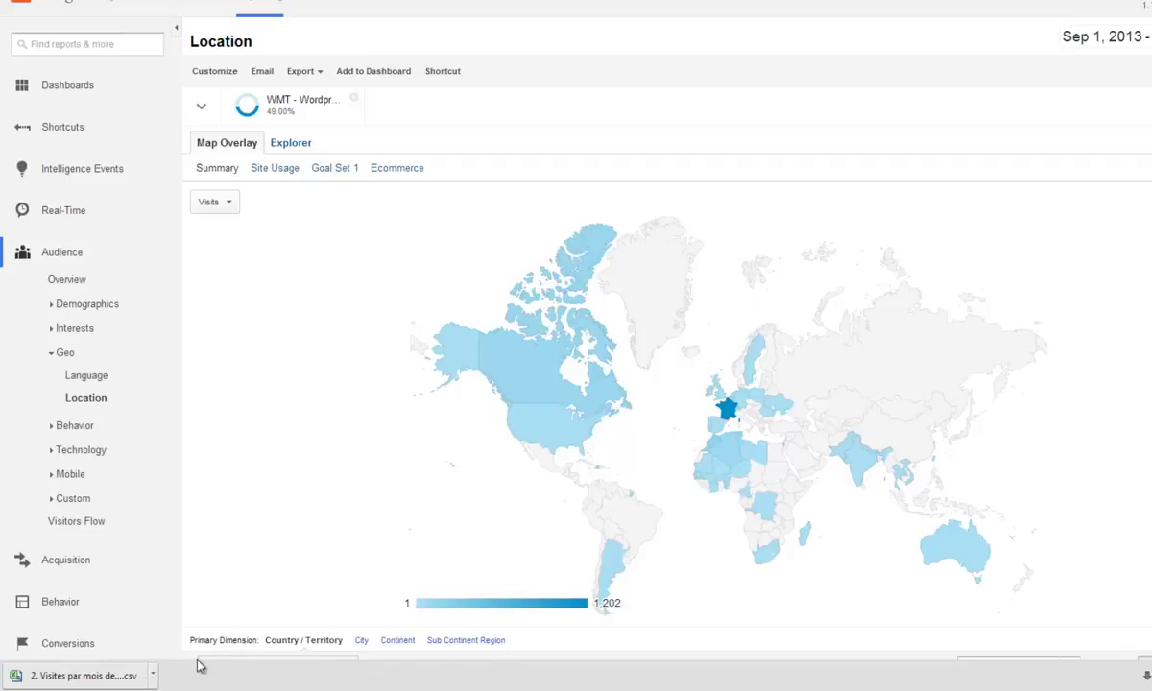
# Open the downloaded month-by-country CSV file in Excel
pyautogui.click(131, 678)
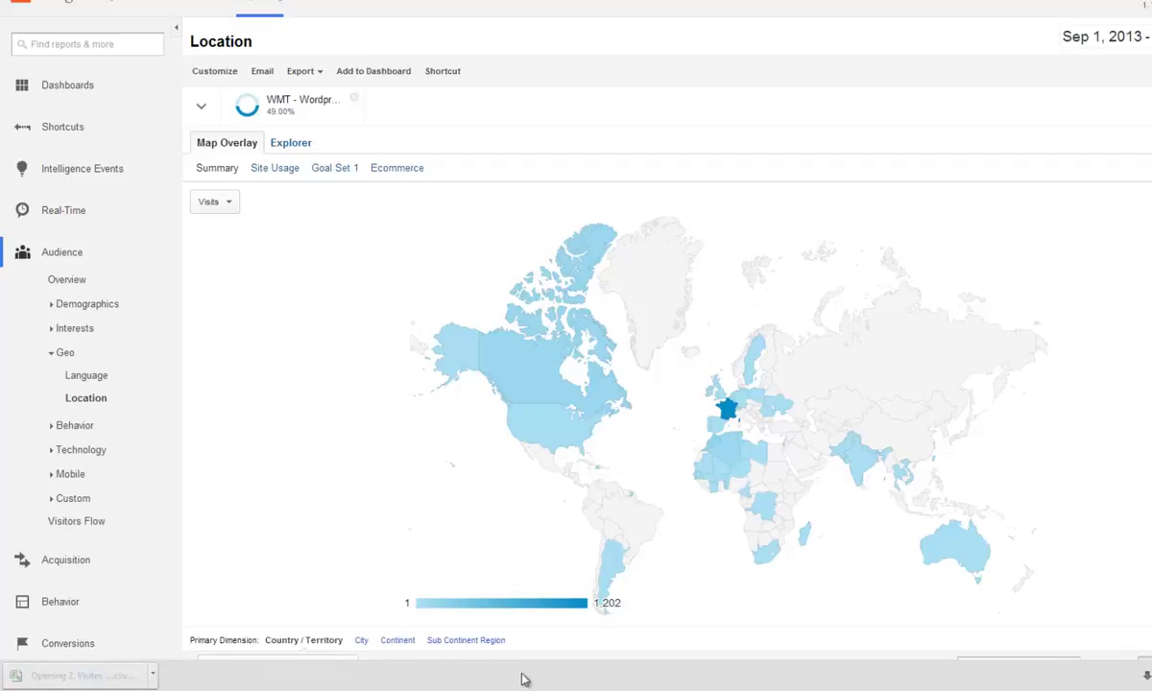
pyautogui.moveTo(491, 687)
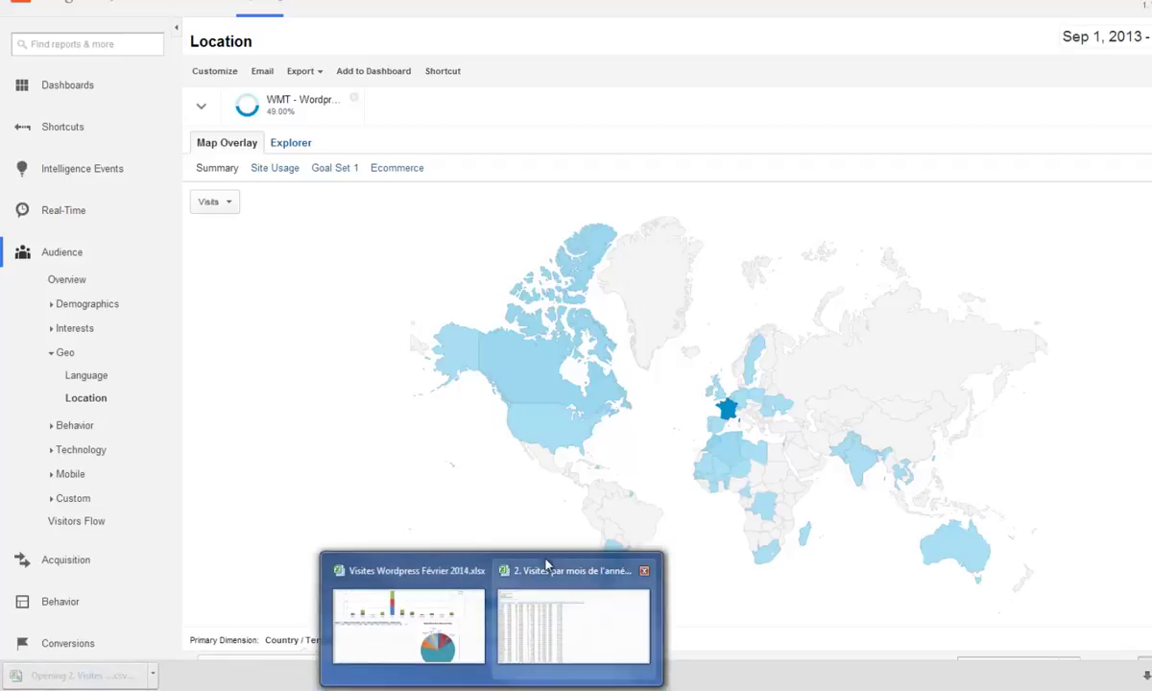
pyautogui.click(548, 651)
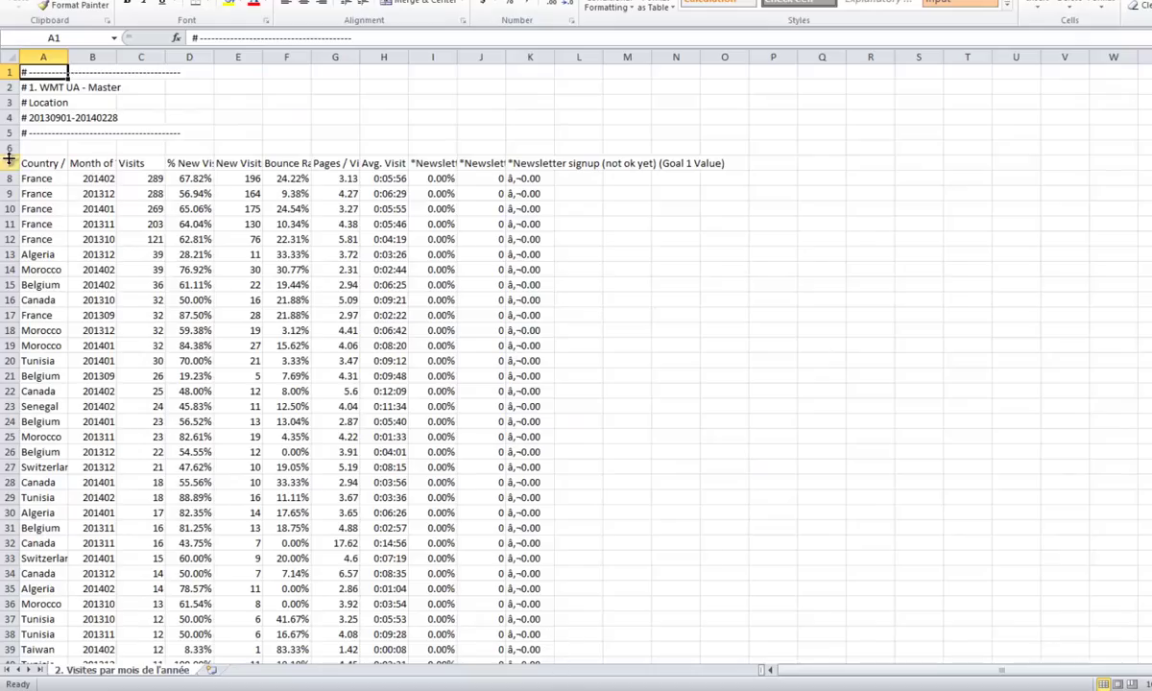
# Delete metadata rows 1–6 so the Country / Territory header is row 1, then select the whole sheet
pyautogui.moveTo(9, 149); pyautogui.dragTo(9, 72)
pyautogui.hotkey('ctrl', '-')
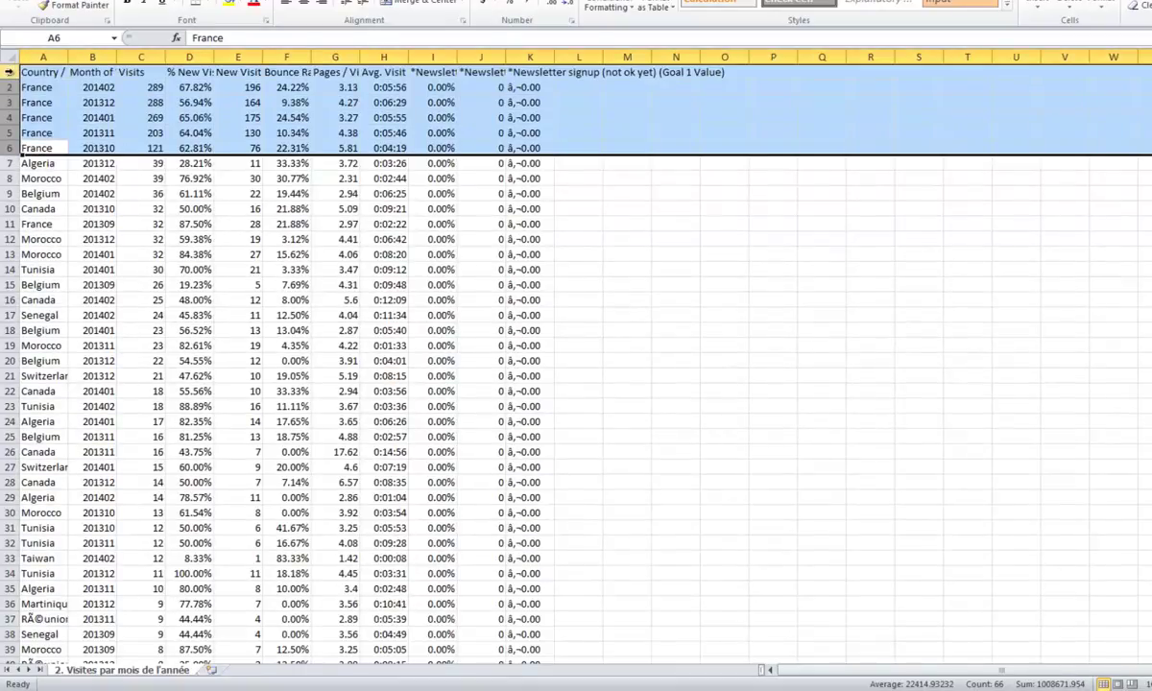
pyautogui.moveTo(9, 163); pyautogui.dragTo(7, 73)
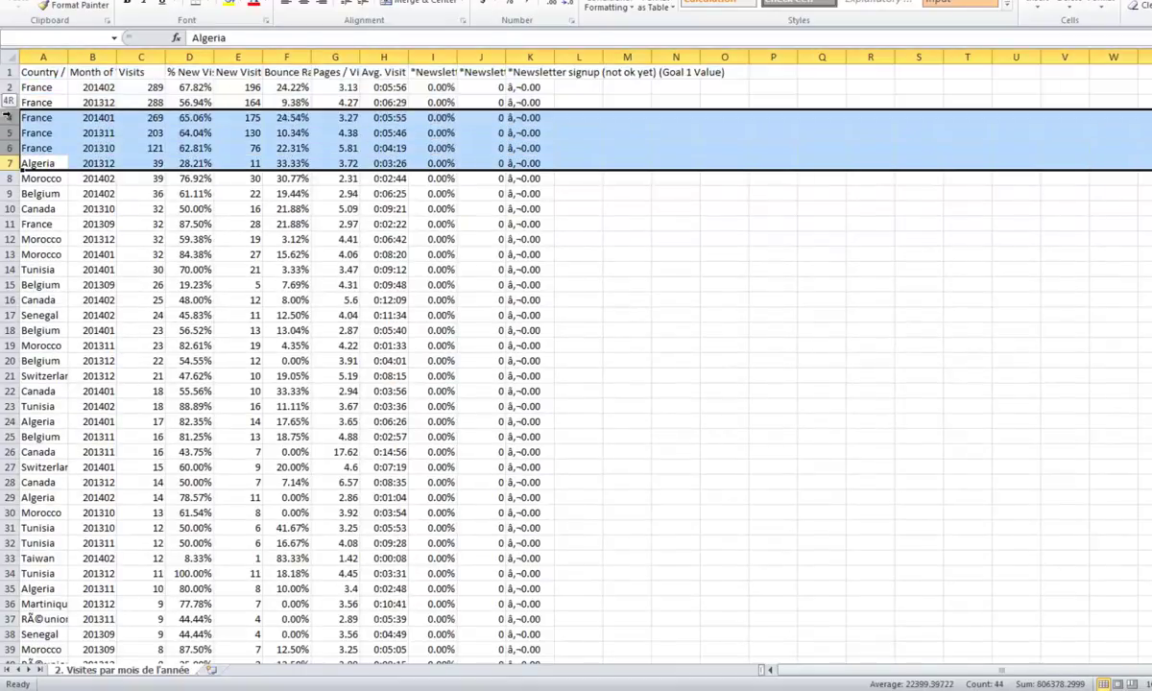
pyautogui.click(269, 221)
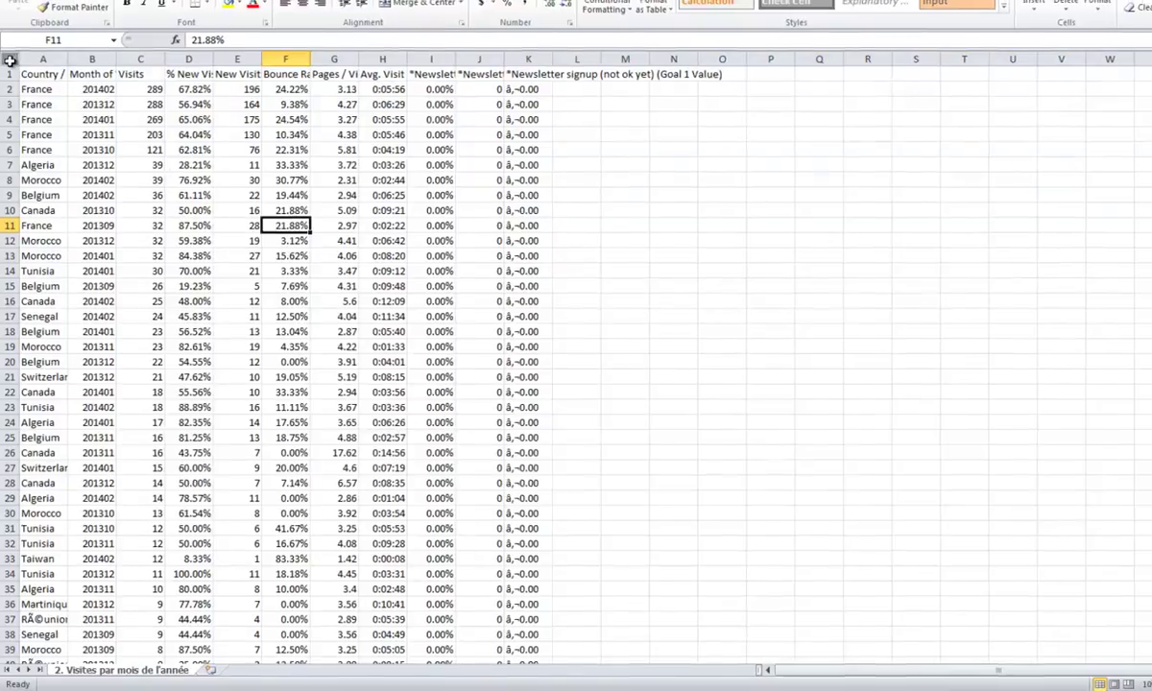
pyautogui.click(10, 59)
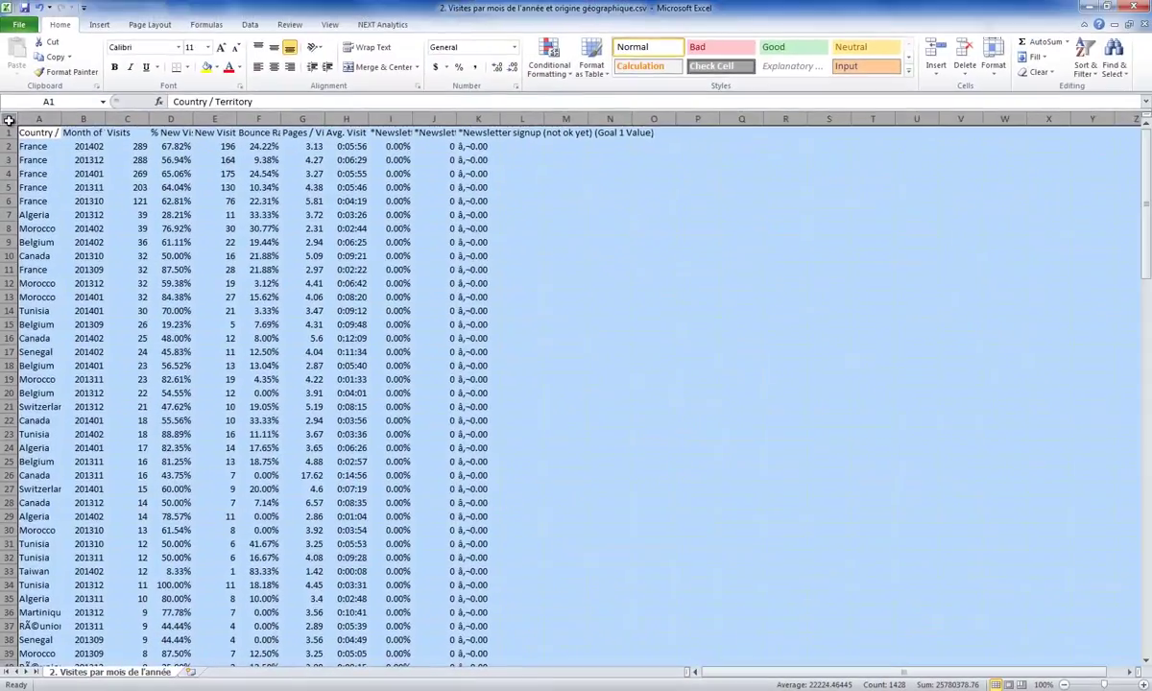
# Create a pivot table on a new sheet with Visits as values, months as columns, countries as rows
pyautogui.click(99, 24)
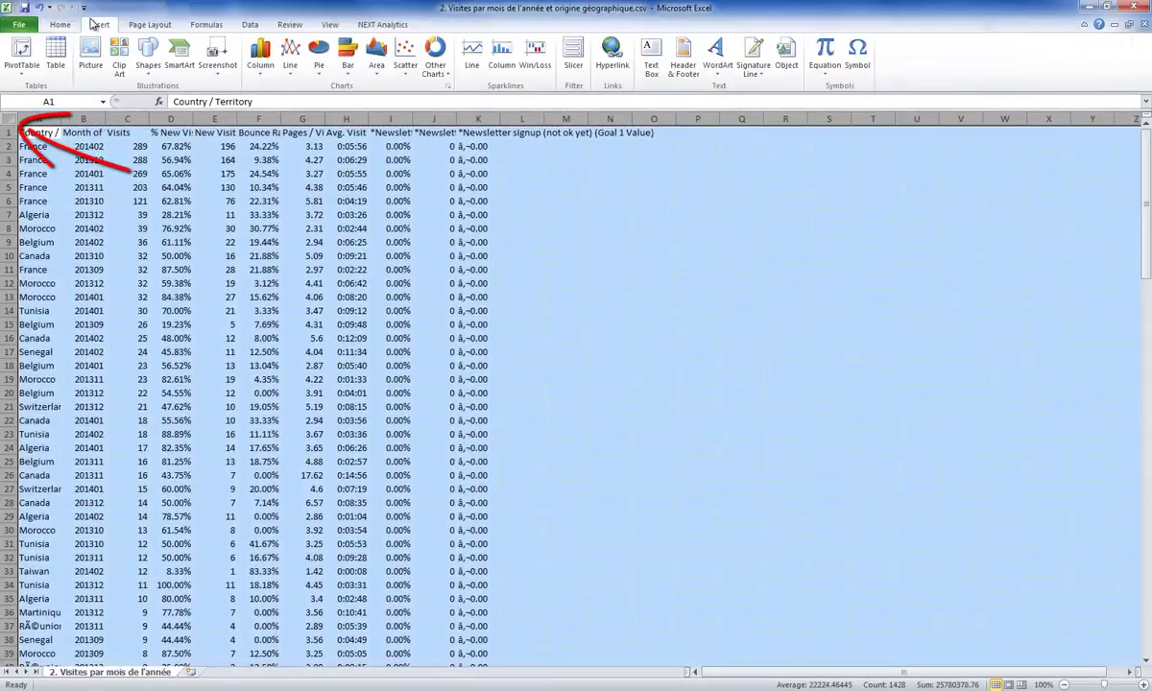
pyautogui.click(23, 53)
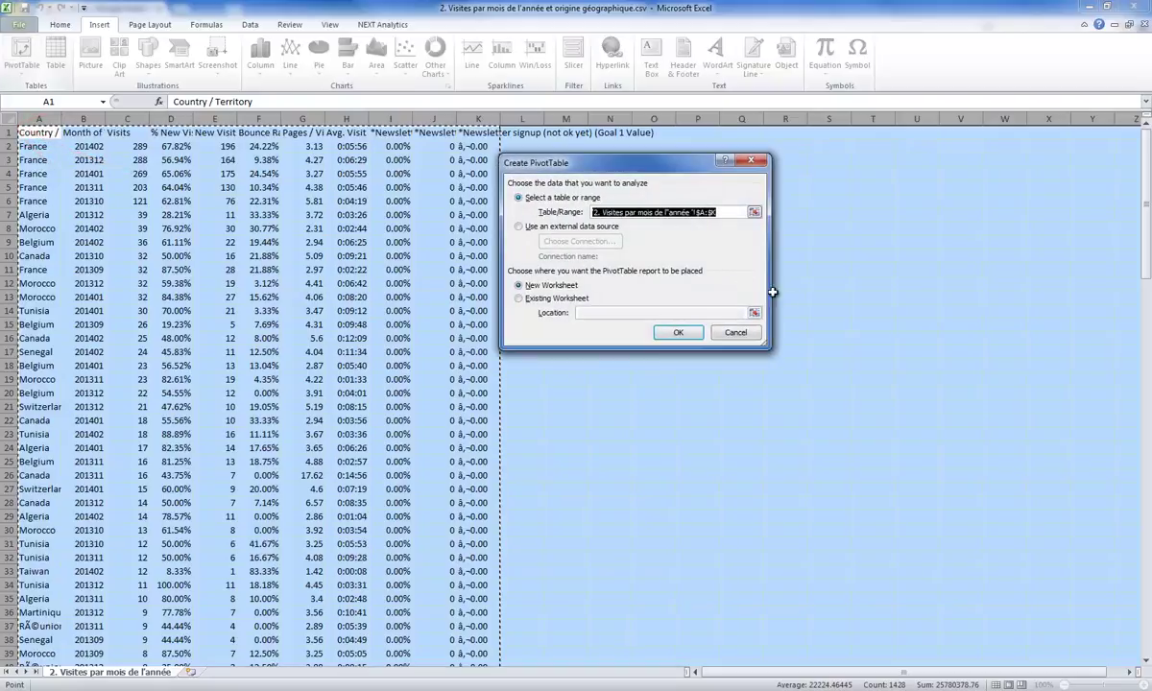
pyautogui.press('Return')
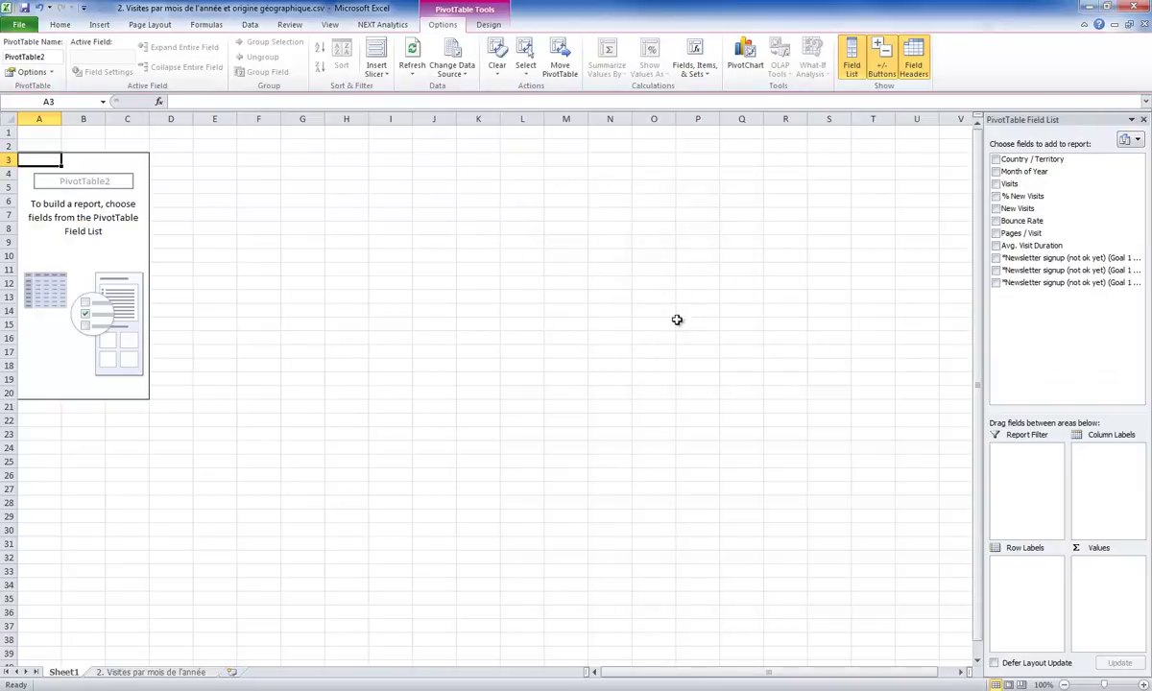
pyautogui.moveTo(1010, 183)
pyautogui.mouseDown()
pyautogui.moveTo(1140, 545)
pyautogui.moveTo(1123, 615)
pyautogui.mouseUp()
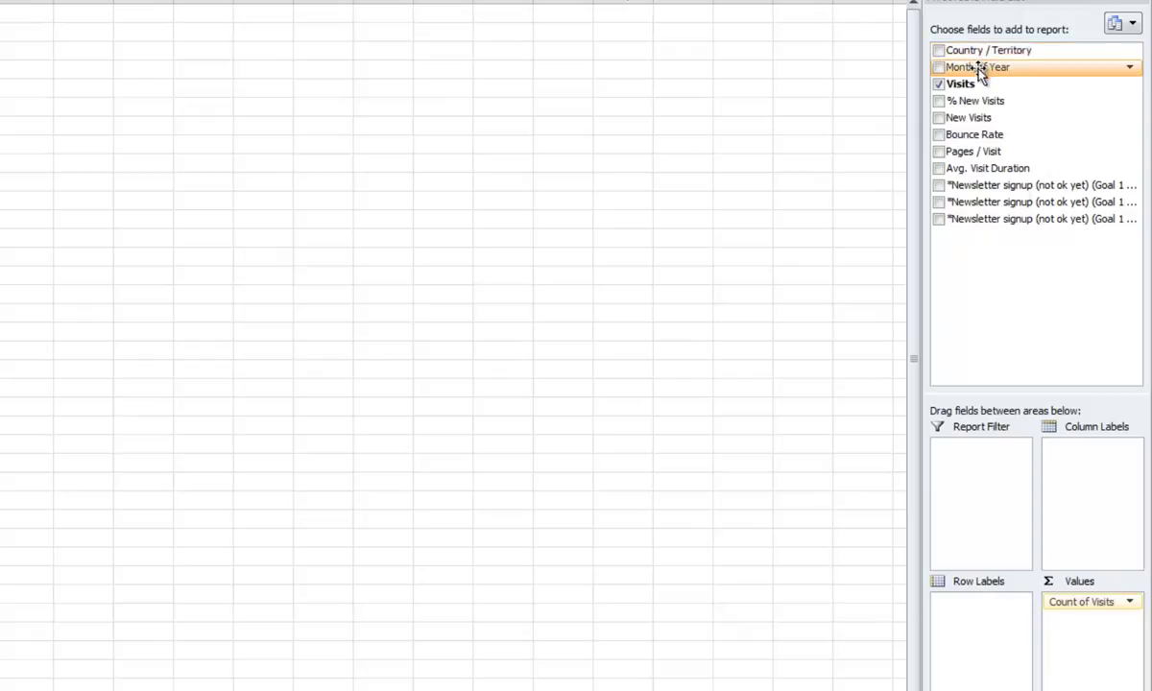
pyautogui.moveTo(979, 67); pyautogui.dragTo(1079, 504)
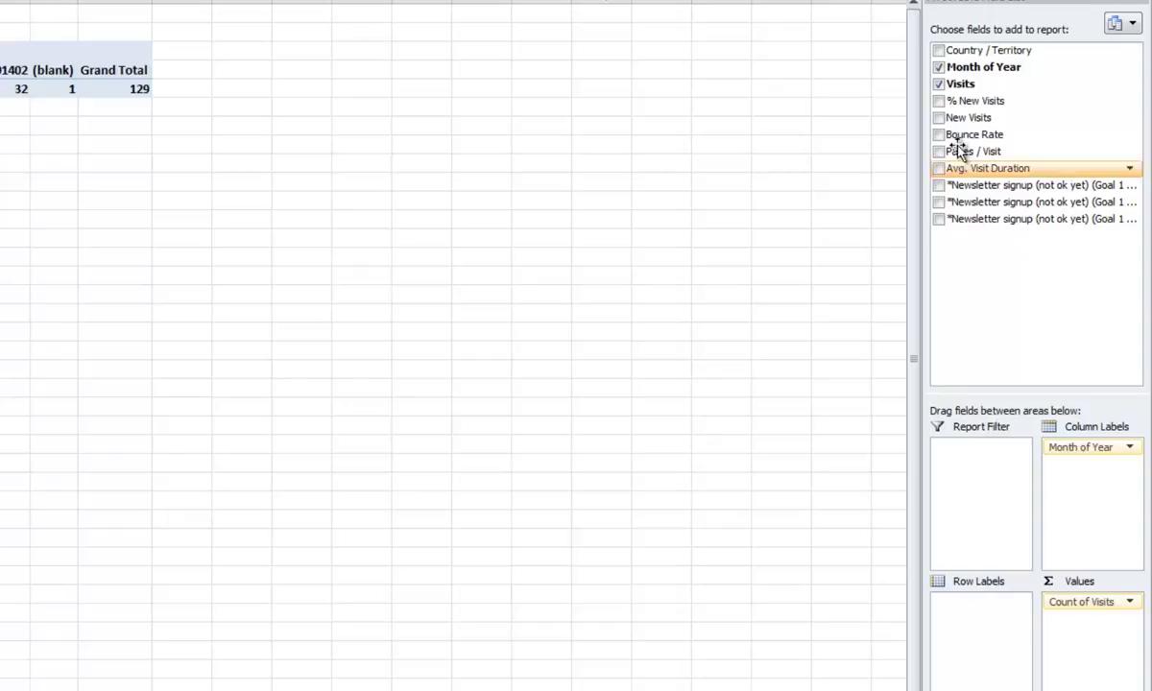
pyautogui.moveTo(979, 50); pyautogui.dragTo(956, 648)
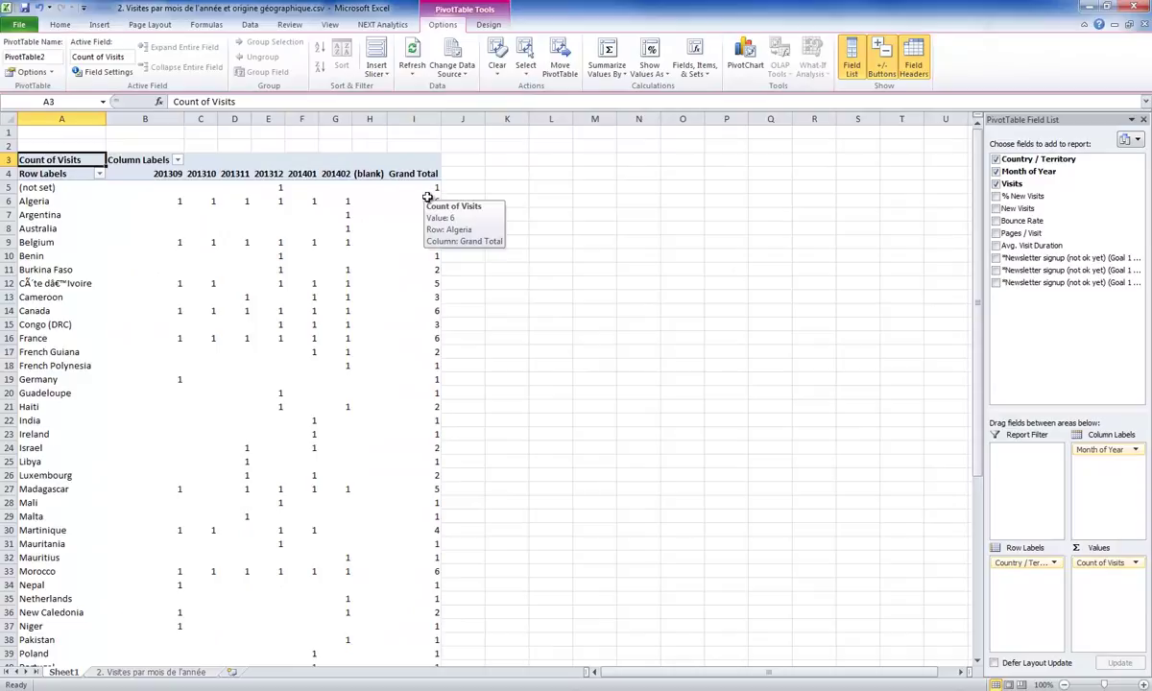
# Sort the countries by Grand Total from largest to smallest
pyautogui.rightClick(427, 189)
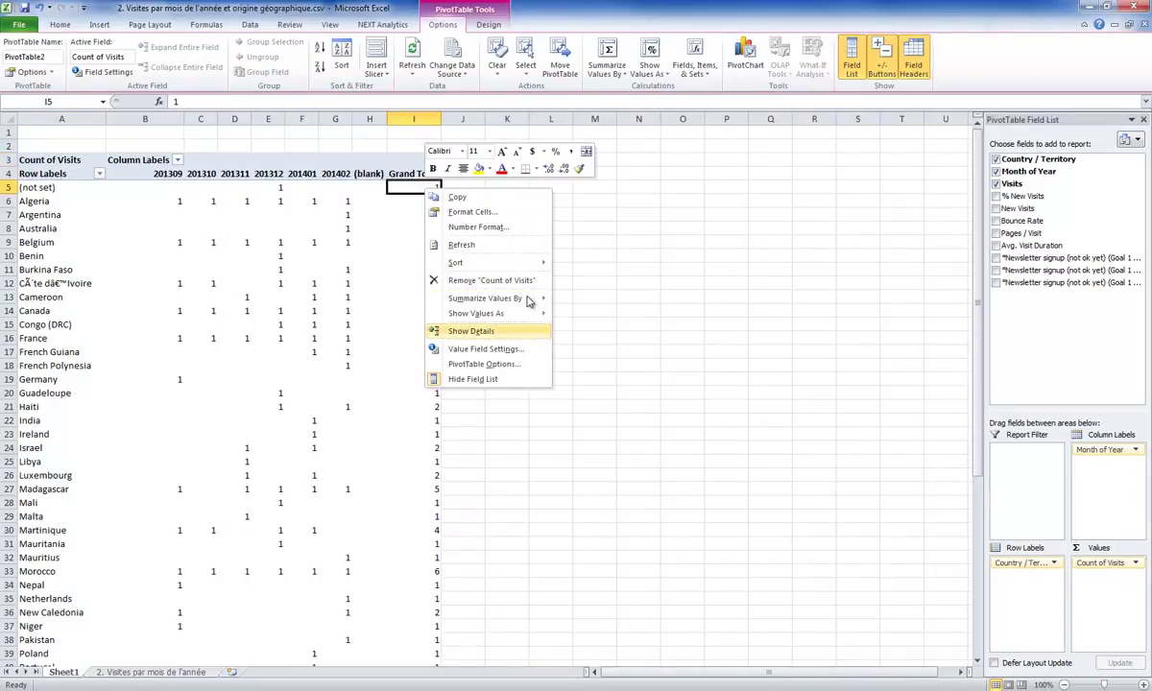
pyautogui.moveTo(523, 264)
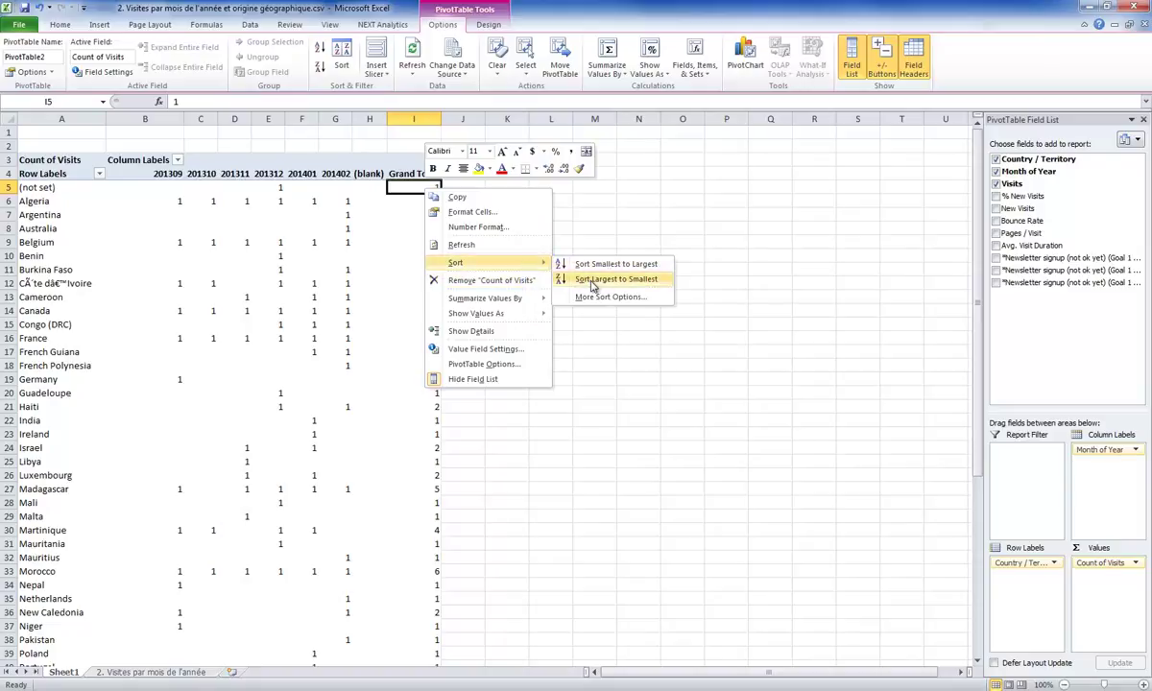
pyautogui.click(593, 282)
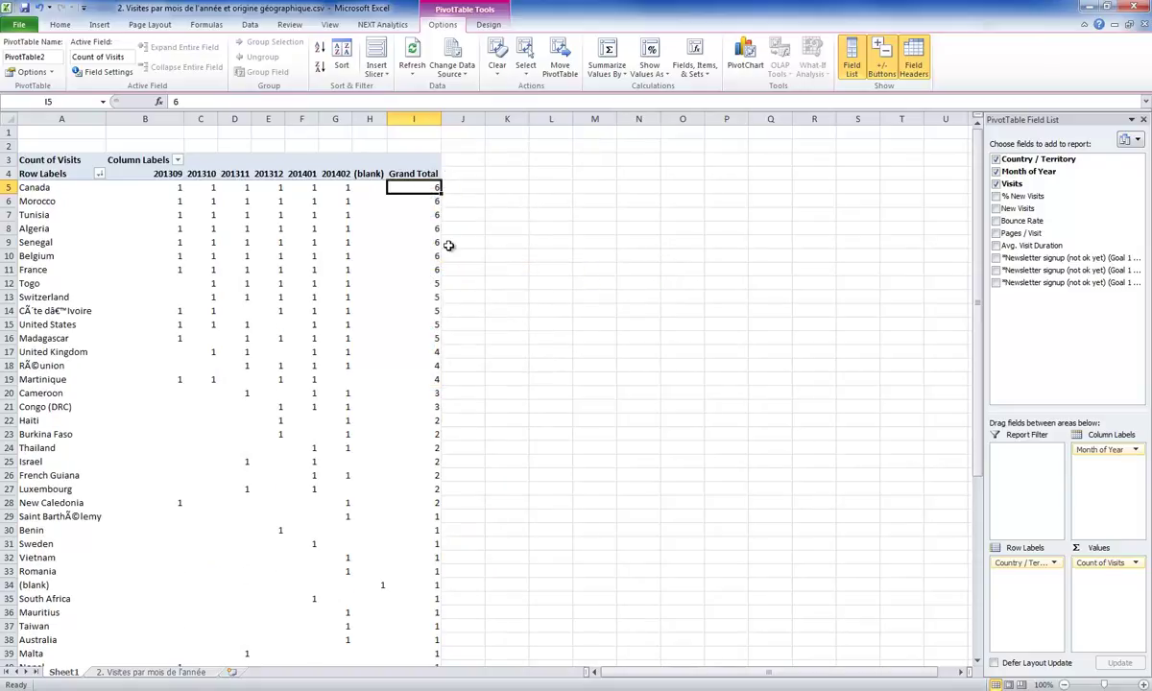
pyautogui.moveTo(977, 235)
pyautogui.mouseDown()
pyautogui.moveTo(965, 542)
pyautogui.moveTo(938, 172)
pyautogui.mouseUp()
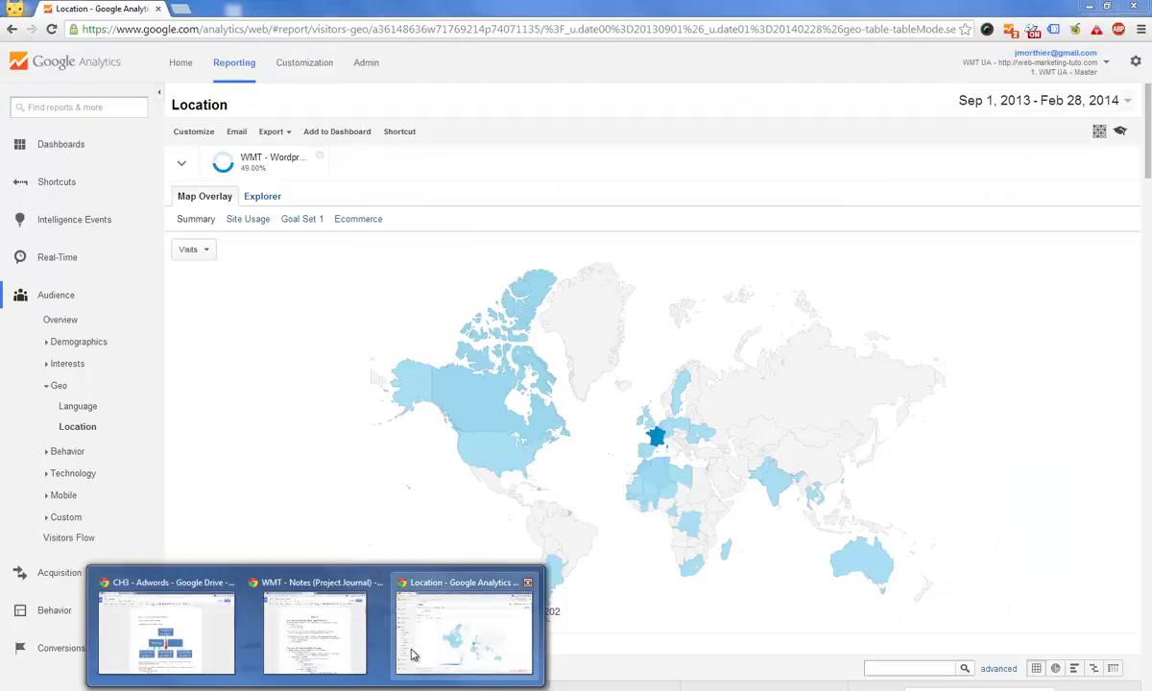
pyautogui.click(413, 655)
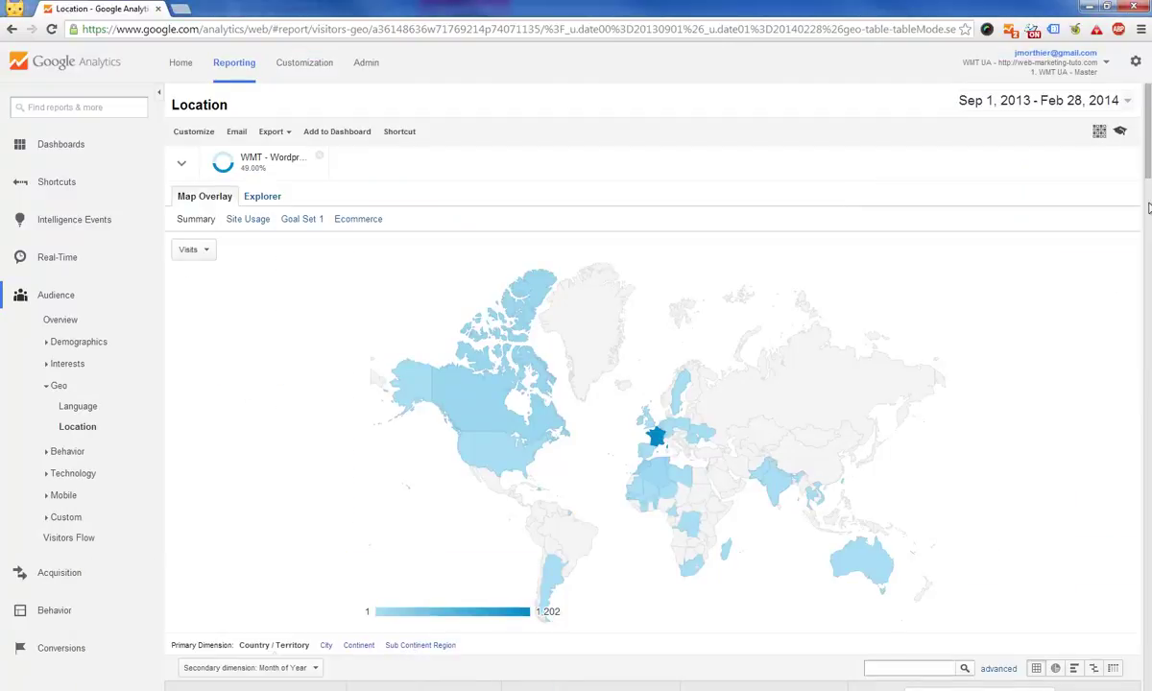
pyautogui.moveTo(1147, 129)
pyautogui.mouseDown()
pyautogui.moveTo(1149, 672)
pyautogui.moveTo(1077, 211)
pyautogui.mouseUp()
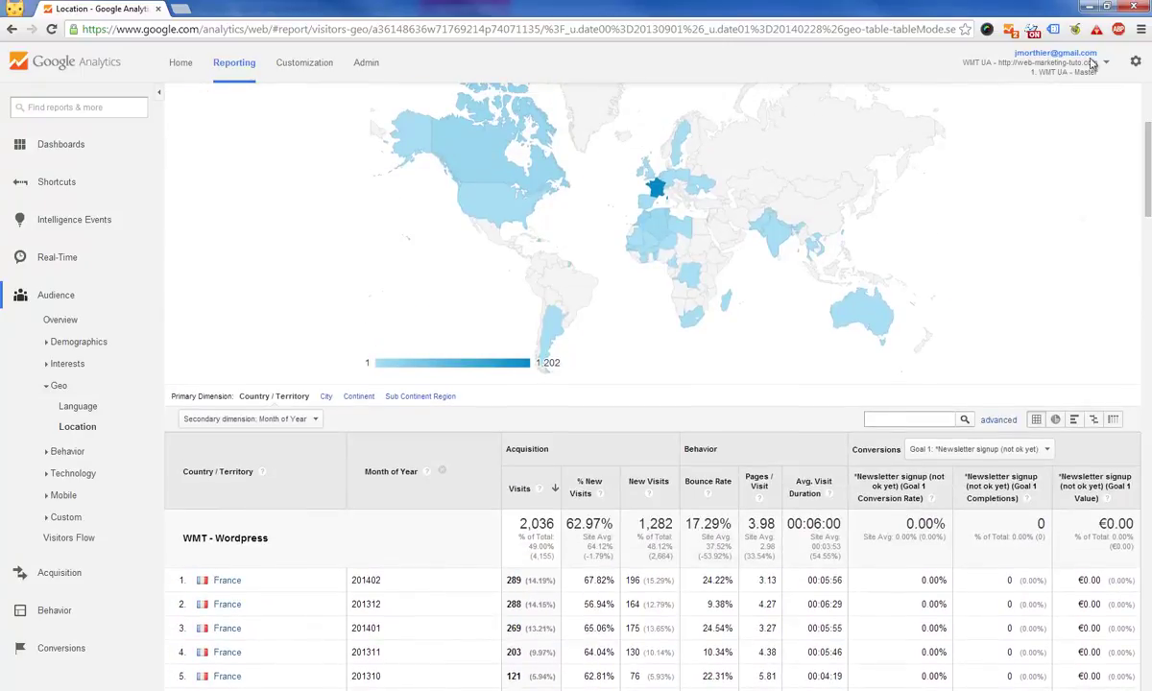
pyautogui.click(1107, 7)
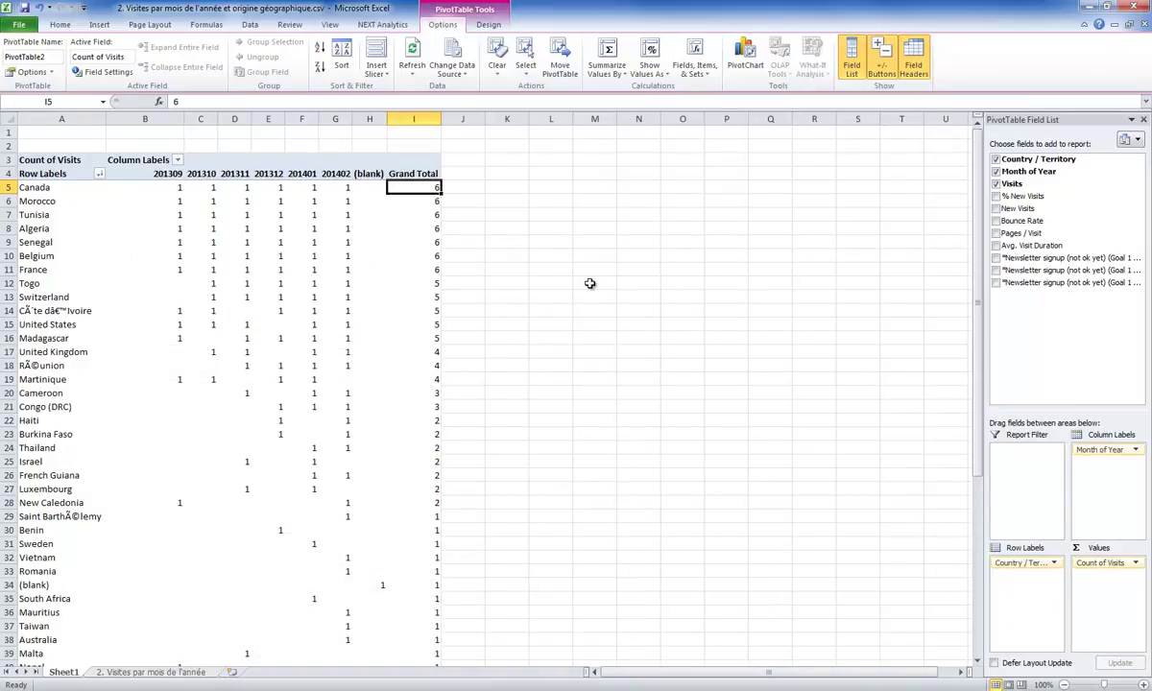
# Dismiss the pivot warning and use Find to locate France in the pivot table
pyautogui.hotkey('ctrl', '-')
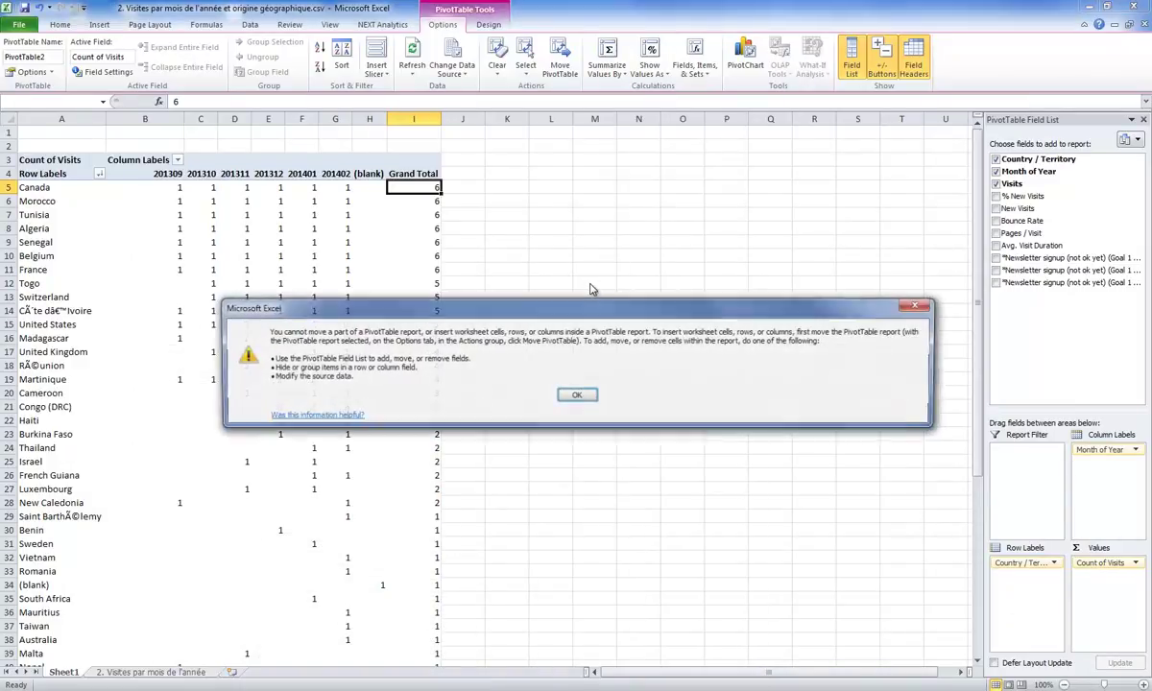
pyautogui.click(917, 305)
pyautogui.hotkey('ctrl', 'f')
pyautogui.write('france')
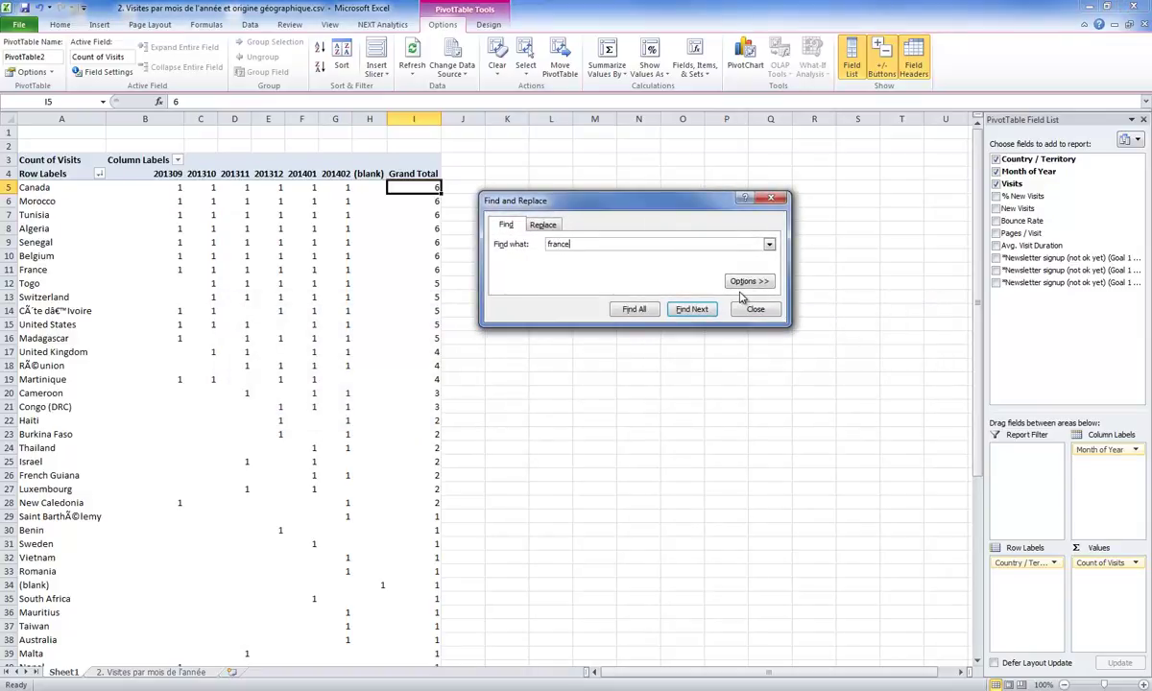
pyautogui.click(693, 310)
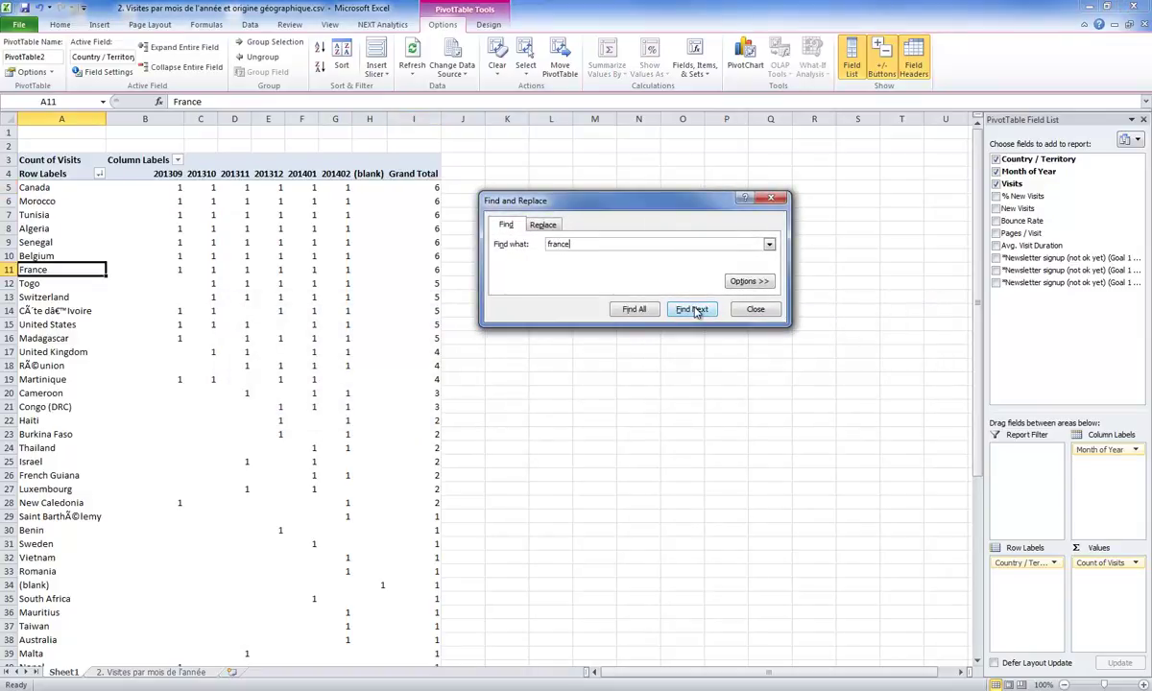
pyautogui.click(697, 311)
pyautogui.click(697, 311)
pyautogui.click(756, 309)
# Change the Count of Visits value field to summarize by Sum
pyautogui.click(1131, 563)
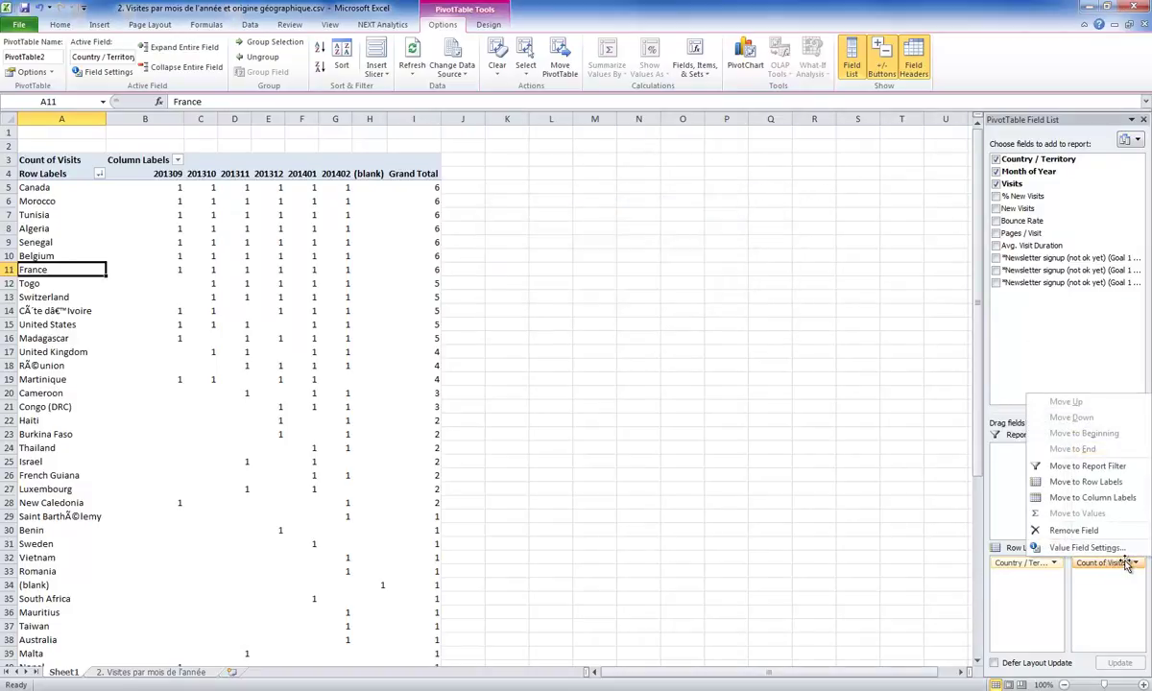
pyautogui.click(1090, 547)
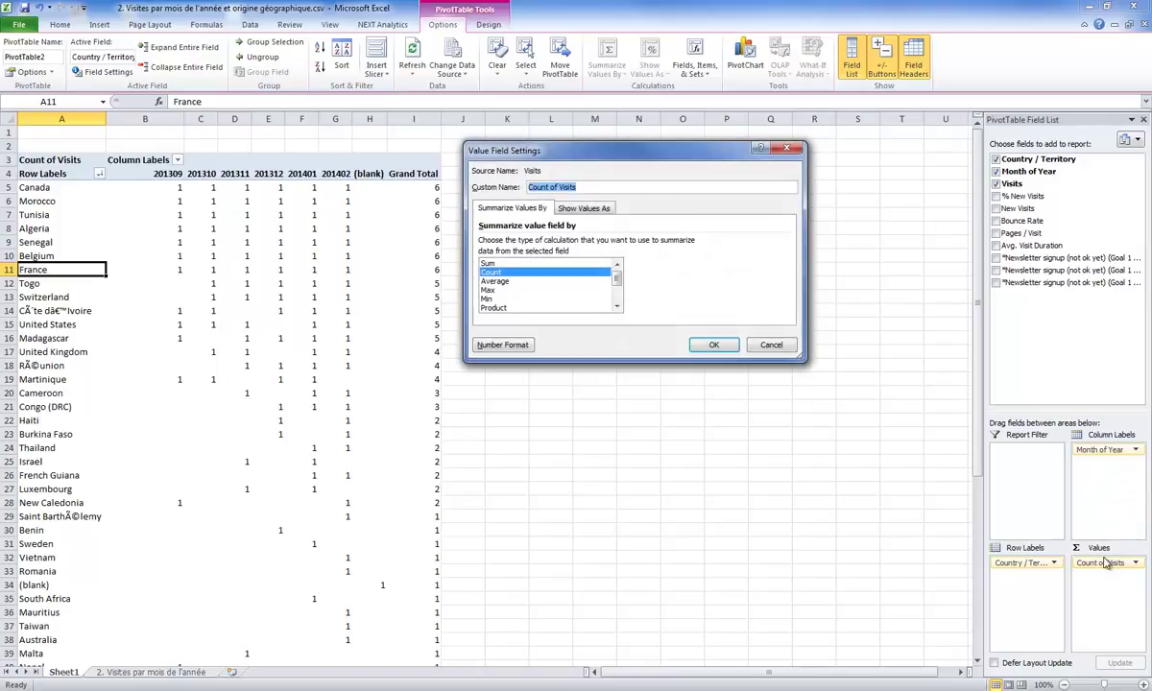
pyautogui.click(487, 263)
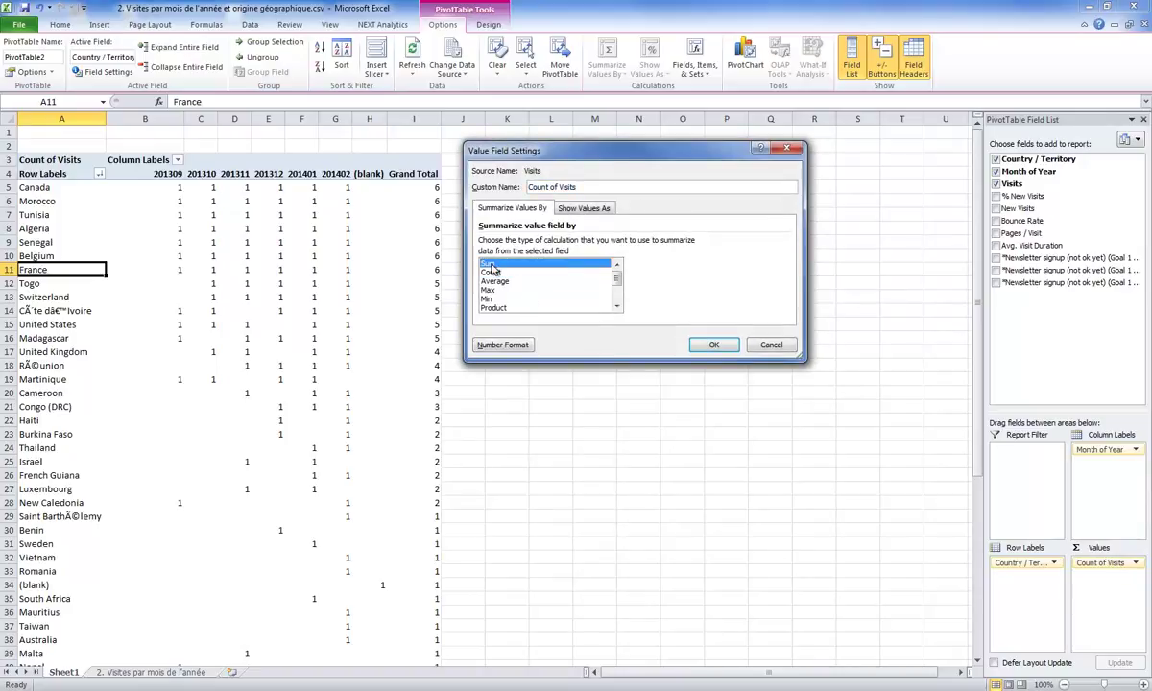
pyautogui.click(712, 346)
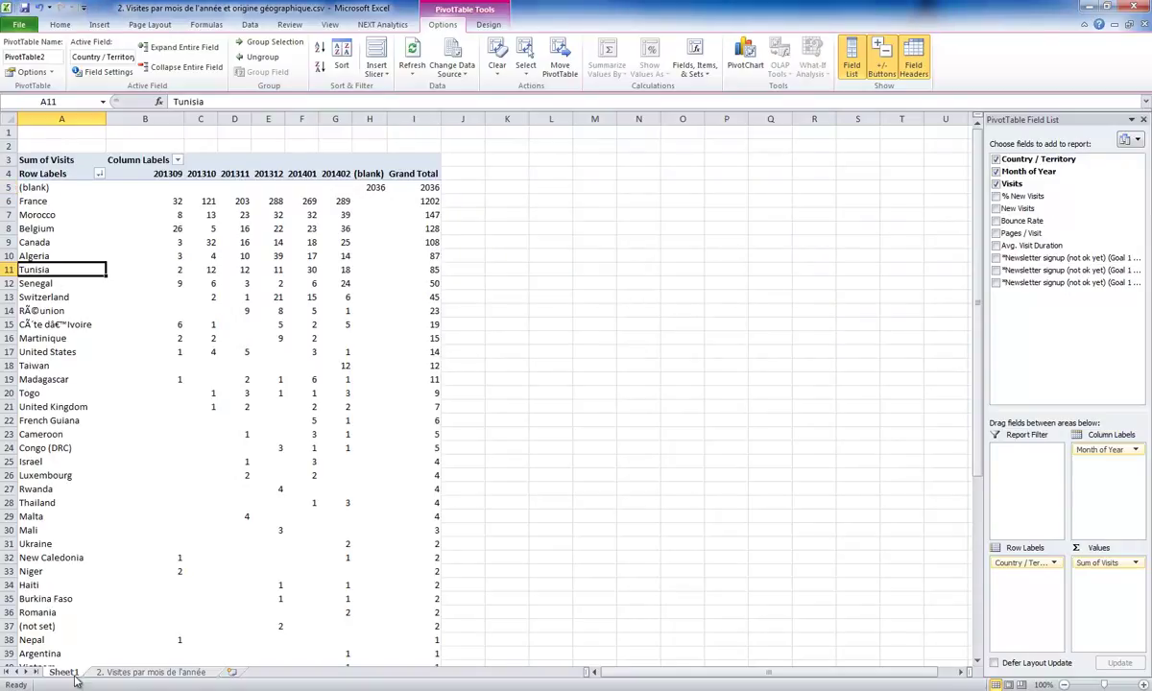
# On the '2. Visites par mois de l'année' sheet, clear the totals row 130
pyautogui.click(113, 677)
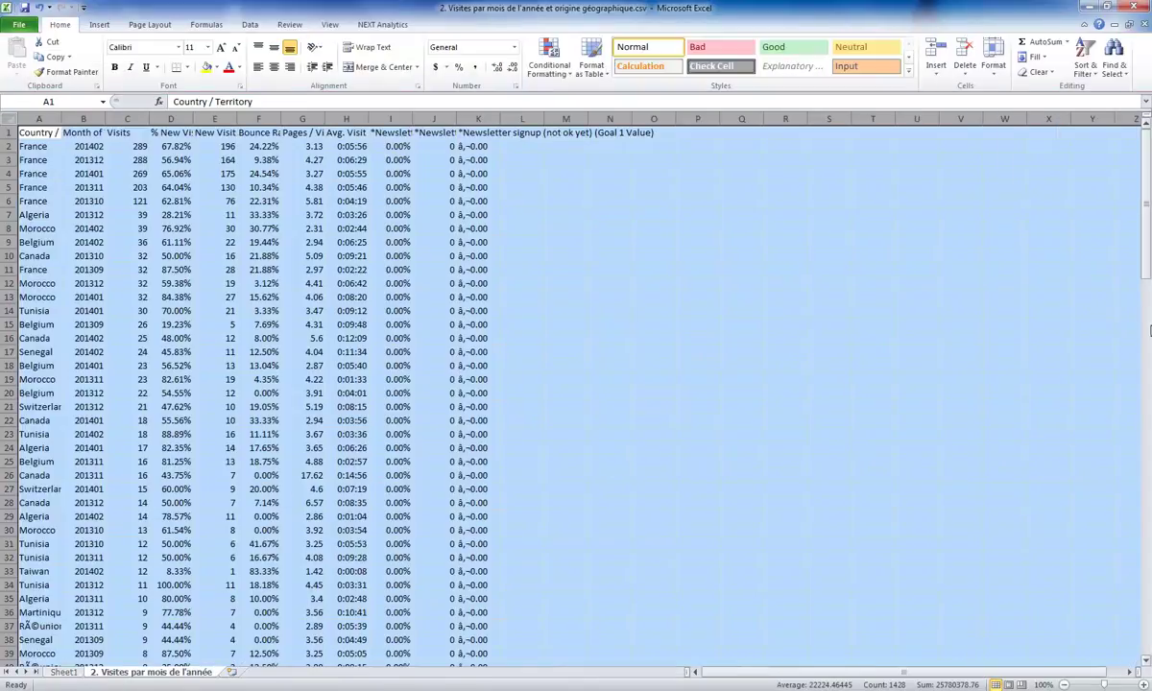
pyautogui.moveTo(1145, 268); pyautogui.dragTo(1145, 557)
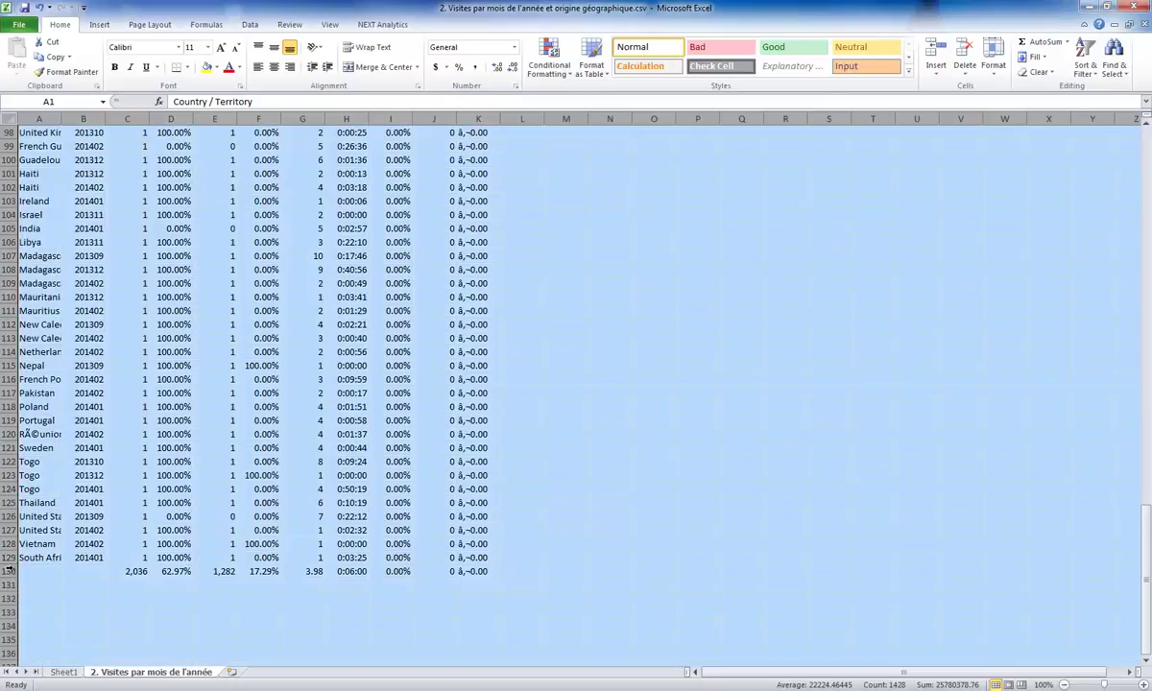
pyautogui.click(8, 571)
pyautogui.press('Delete')
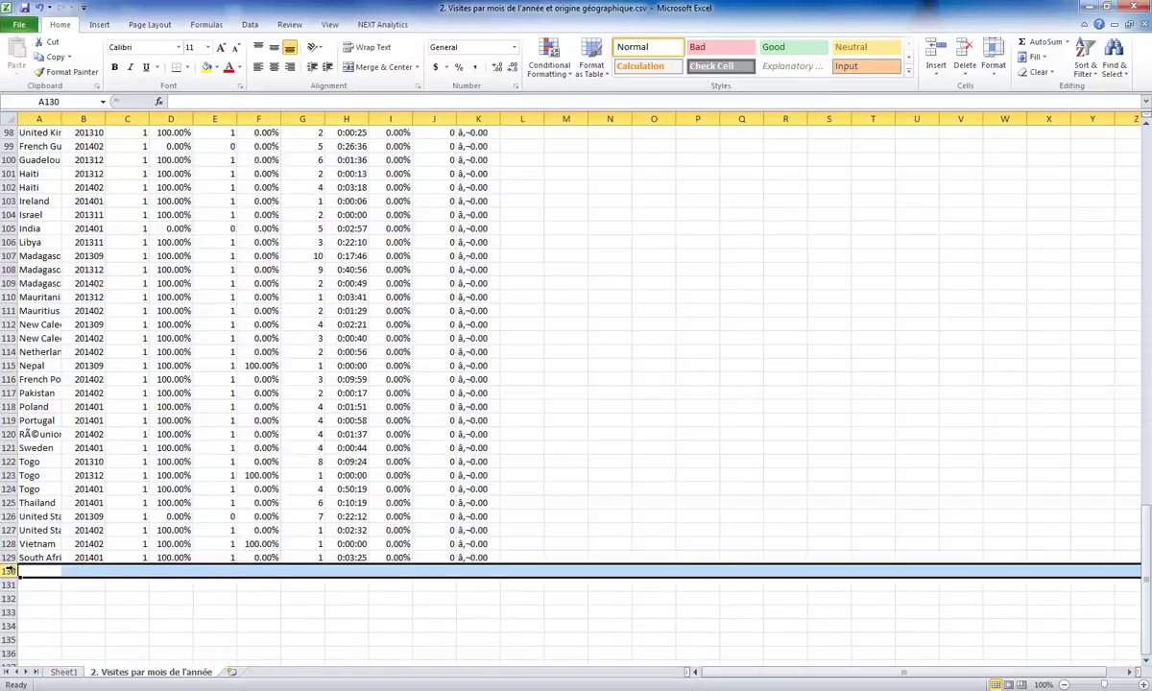
# Select the data range A1:K129 from K129 and start a new pivot table from it
pyautogui.click(474, 558)
pyautogui.hotkey('ctrl', 'shift', 'Up')
pyautogui.hotkey('ctrl', 'shift', 'Left')
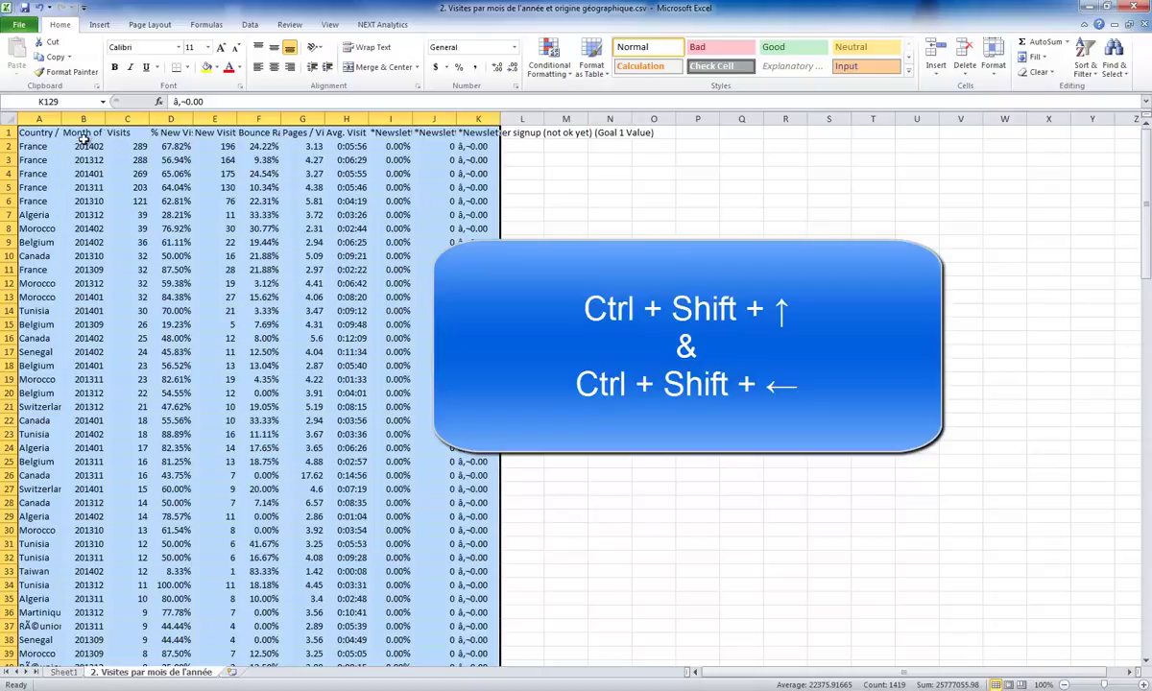
pyautogui.click(96, 24)
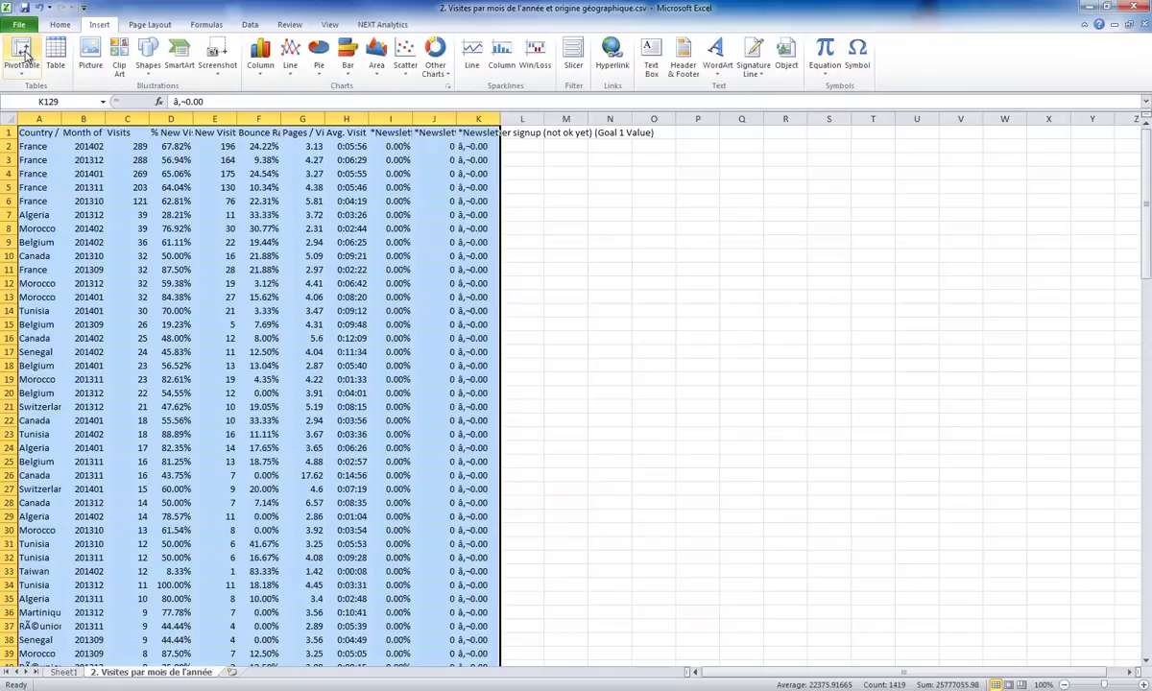
pyautogui.click(23, 53)
# Create the pivot on a new sheet summing Visits, countries as rows, Month of Year as columns
pyautogui.click(674, 332)
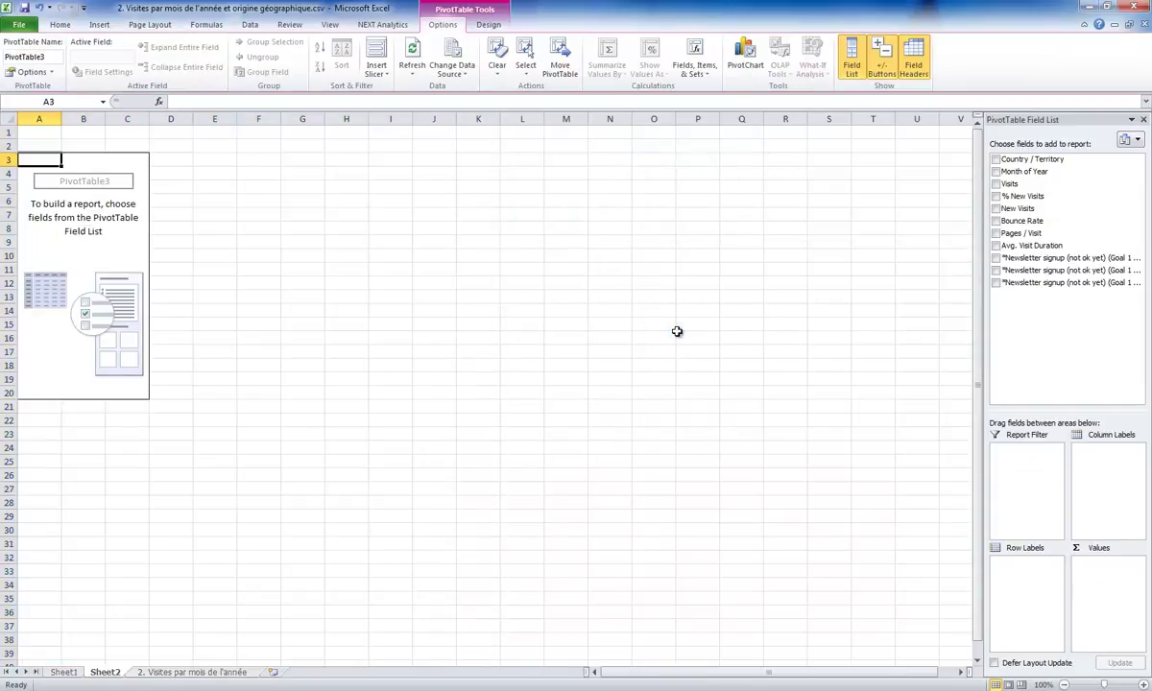
pyautogui.moveTo(1009, 184); pyautogui.dragTo(1042, 505)
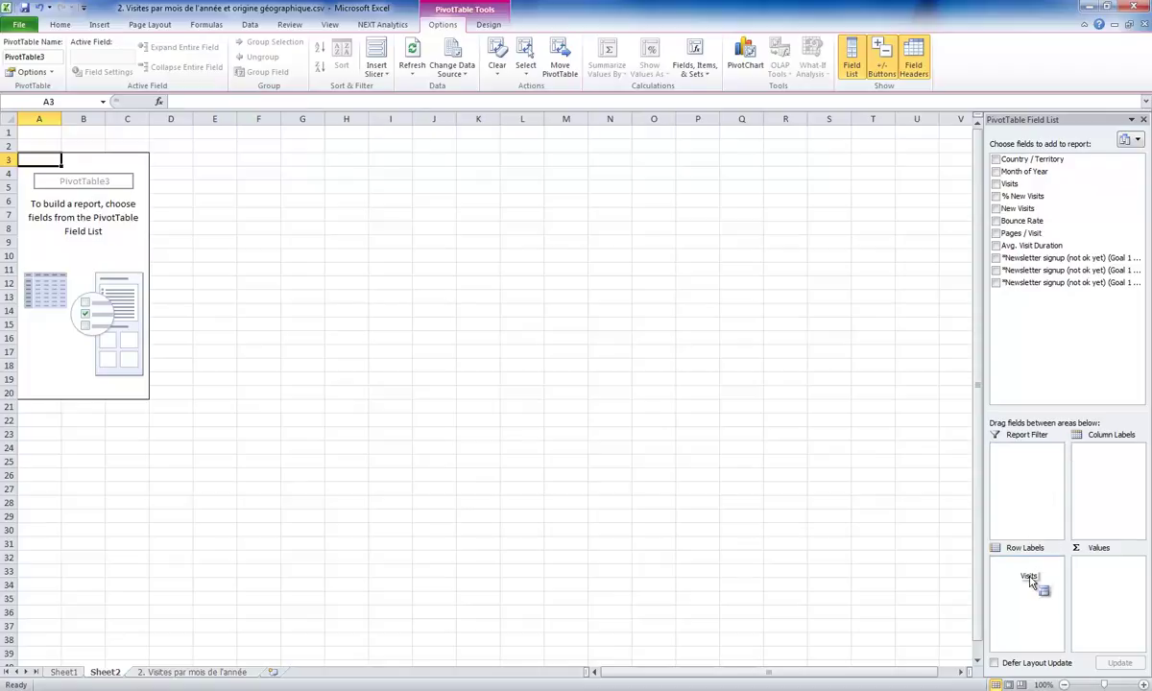
pyautogui.moveTo(1043, 506); pyautogui.dragTo(1098, 566)
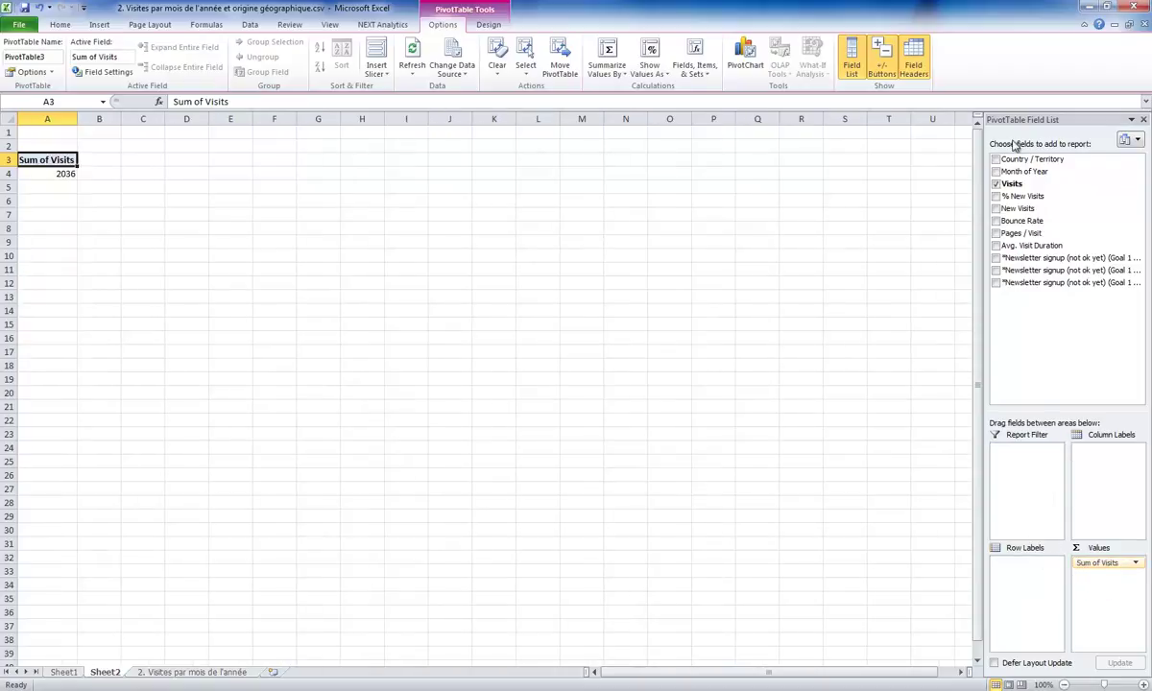
pyautogui.moveTo(1032, 159); pyautogui.dragTo(1029, 574)
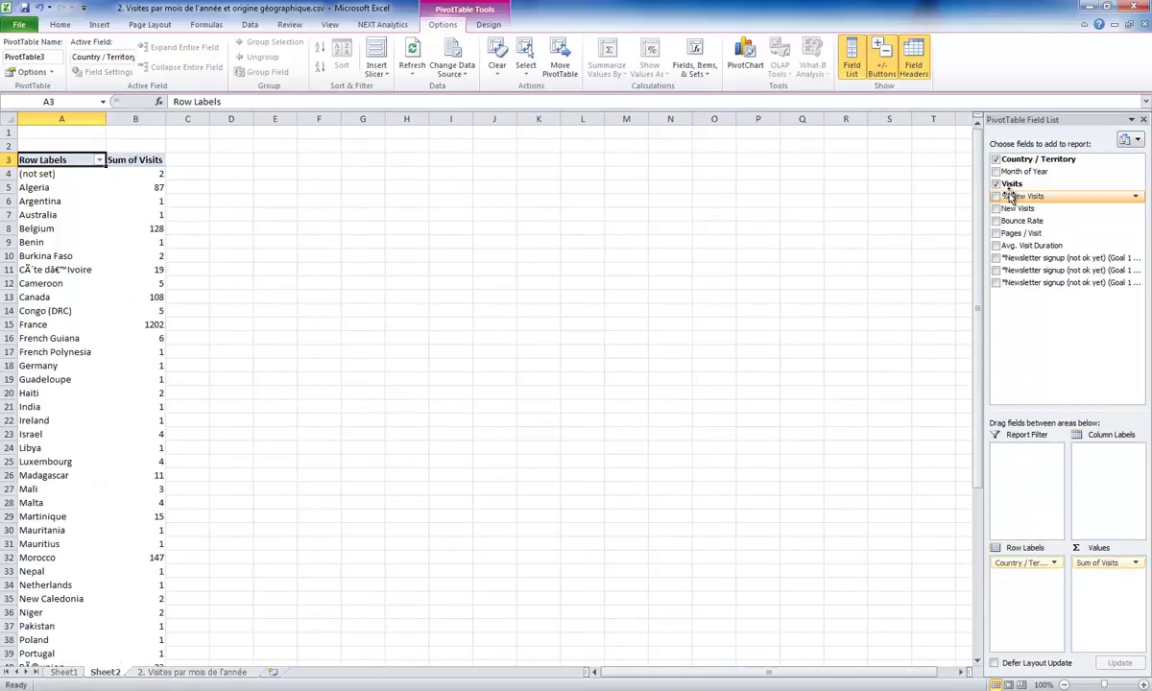
pyautogui.moveTo(1023, 172); pyautogui.dragTo(1100, 449)
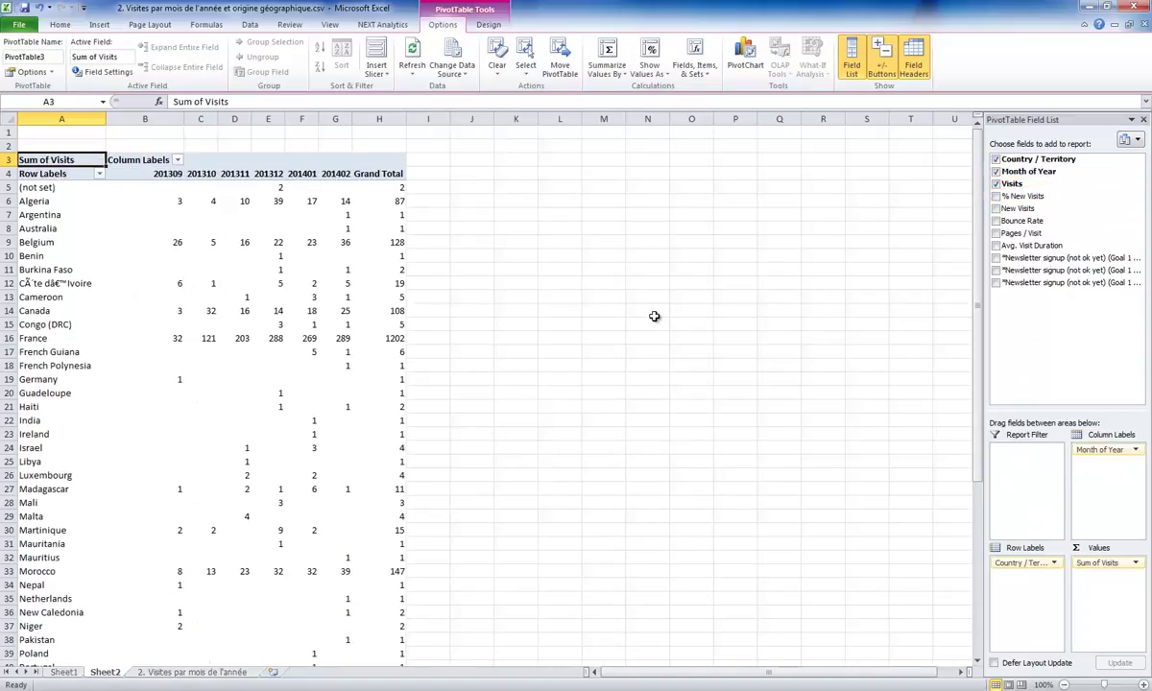
# Sort countries by Grand Total largest first, then select the whole pivot table
pyautogui.rightClick(393, 190)
pyautogui.press('o')
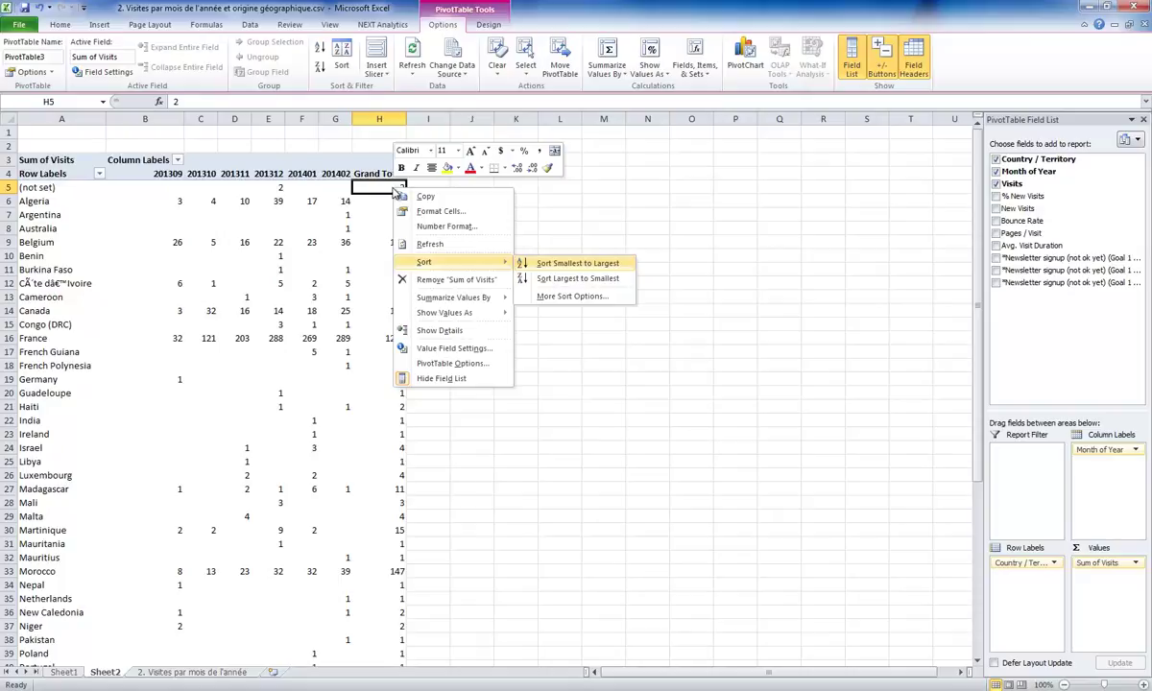
pyautogui.press('o')
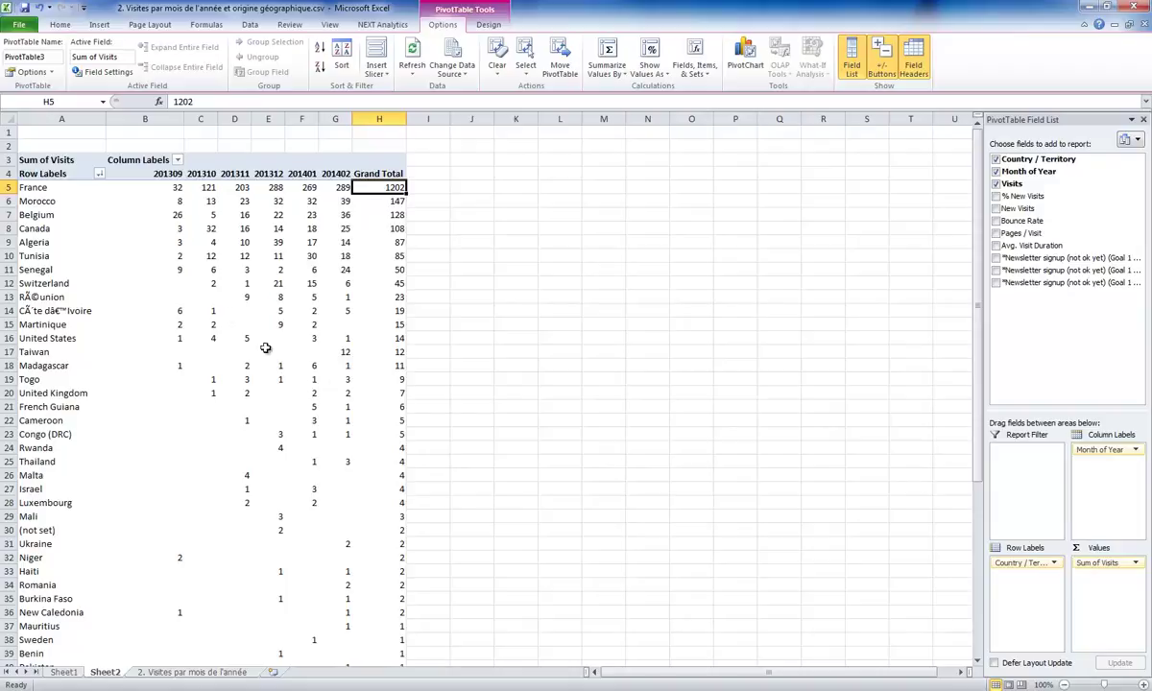
pyautogui.click(28, 169)
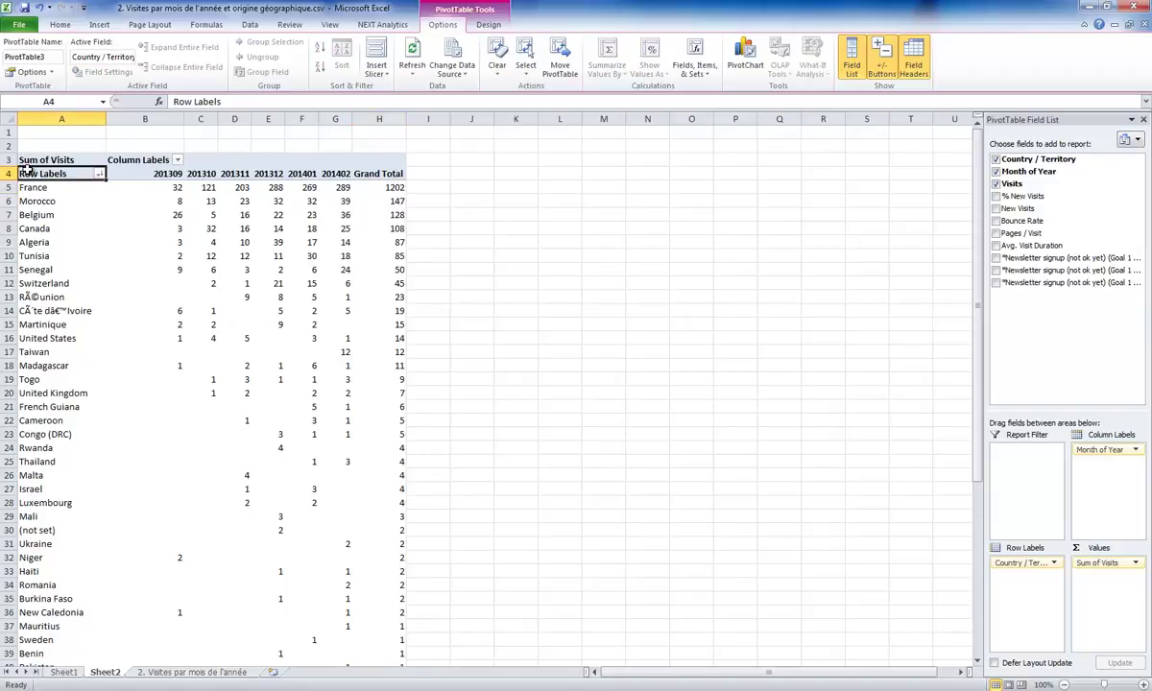
pyautogui.click(40, 164)
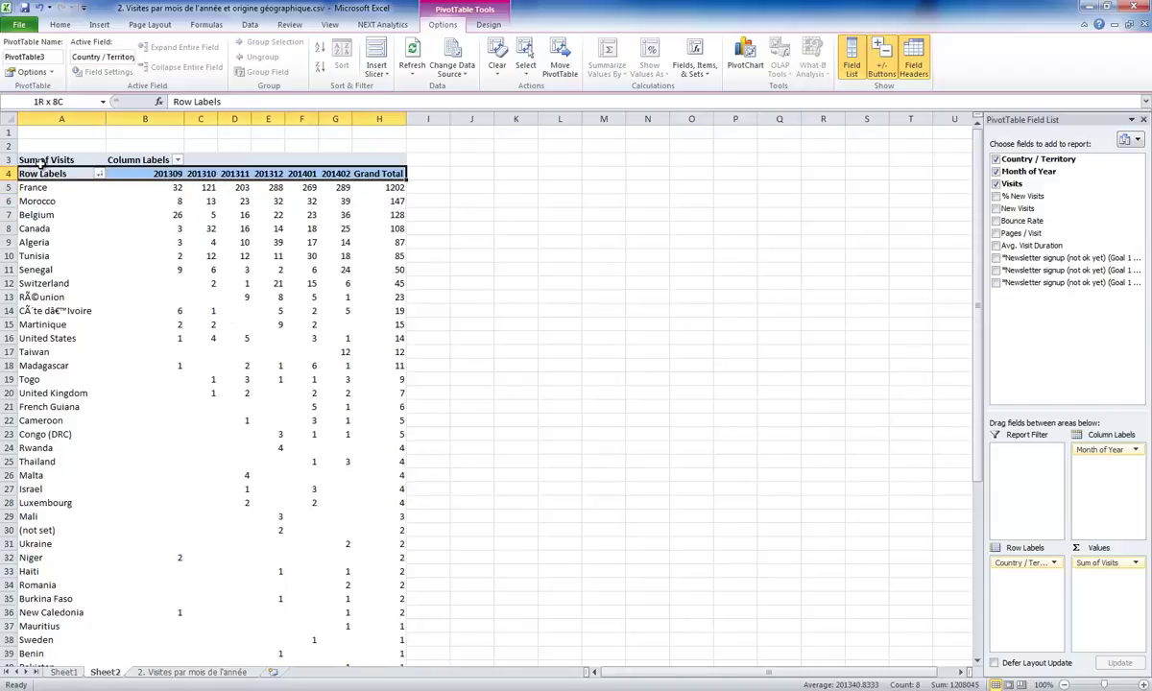
pyautogui.moveTo(42, 163); pyautogui.dragTo(288, 653)
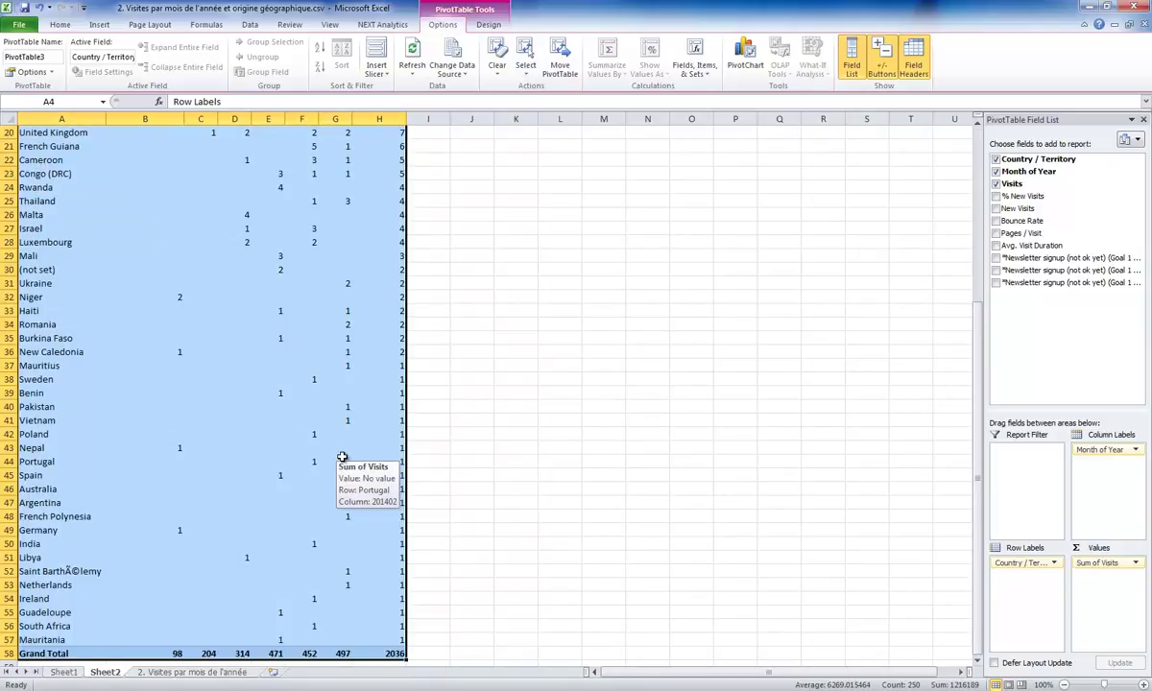
# Paste the copied pivot at A1 of a new sheet named 'Visites par pays par mois'
pyautogui.hotkey('ctrl', 'c')
pyautogui.click(272, 674)
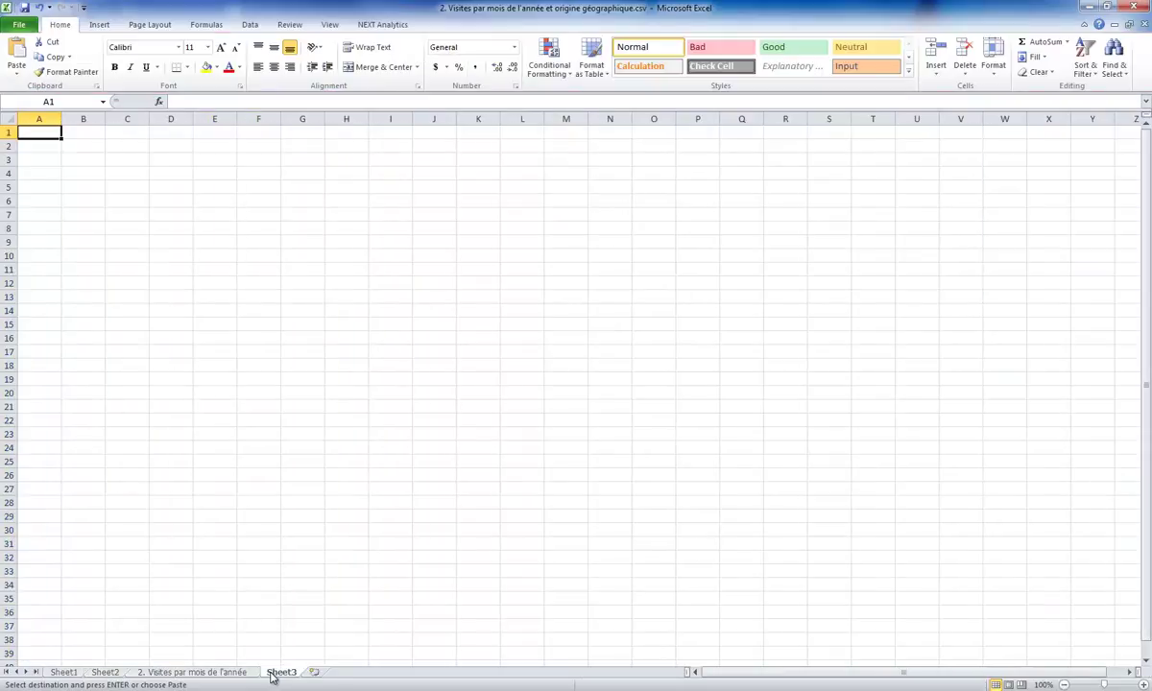
pyautogui.write('Visite')
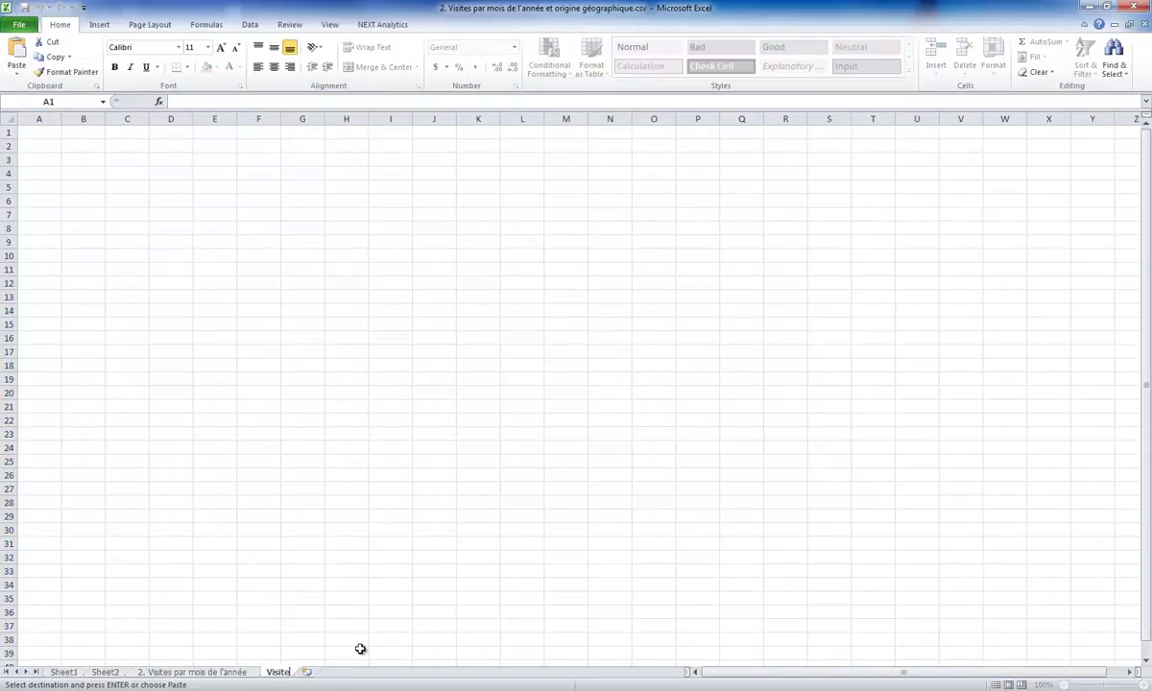
pyautogui.write('s par pays')
pyautogui.write(' par mois')
pyautogui.press('Return')
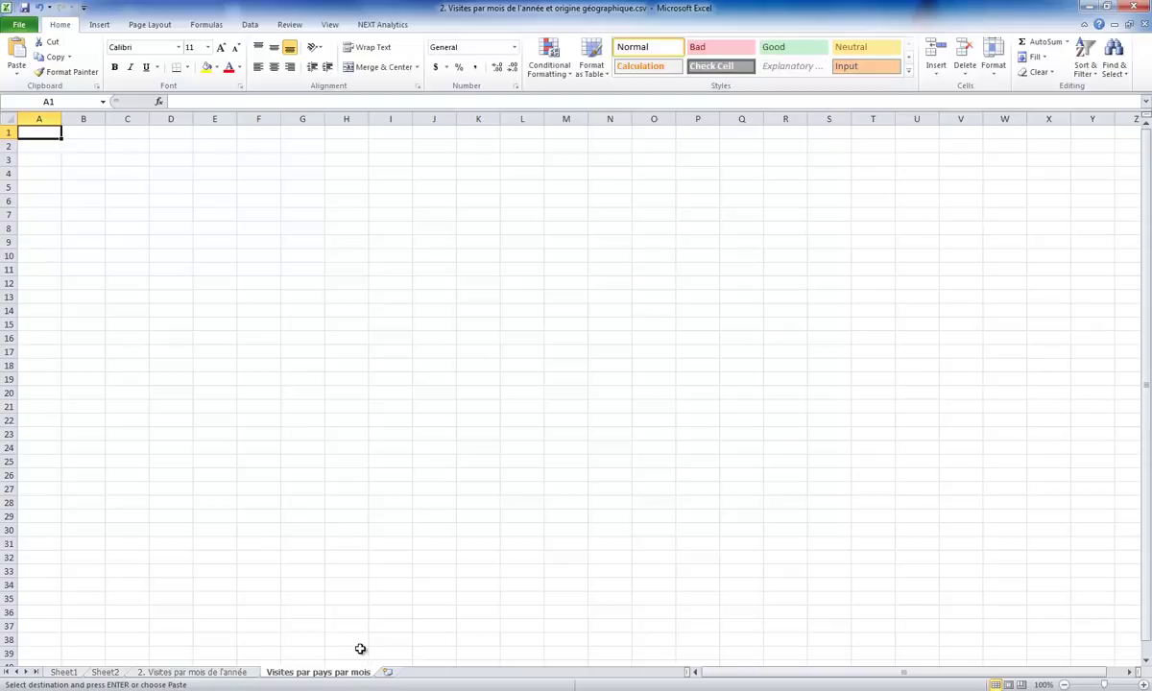
pyautogui.hotkey('ctrl', 'v')
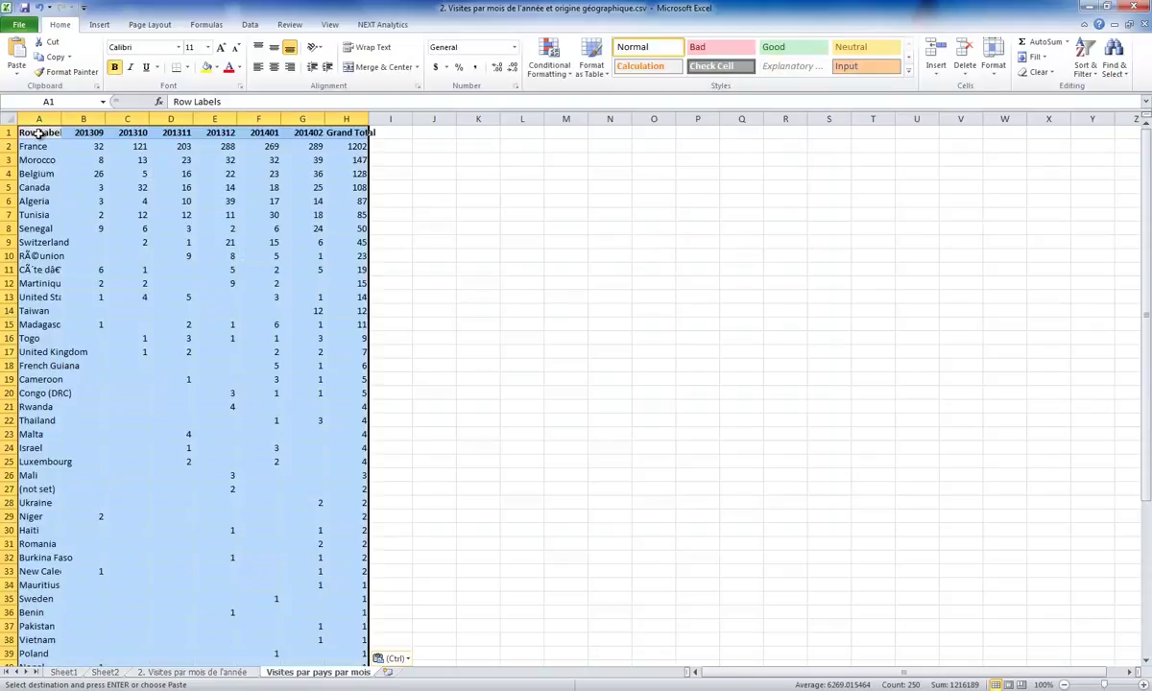
# Replace the Row Labels header in A1 with 'Pays/Mois'
pyautogui.click(38, 133)
pyautogui.doubleClick(64, 132)
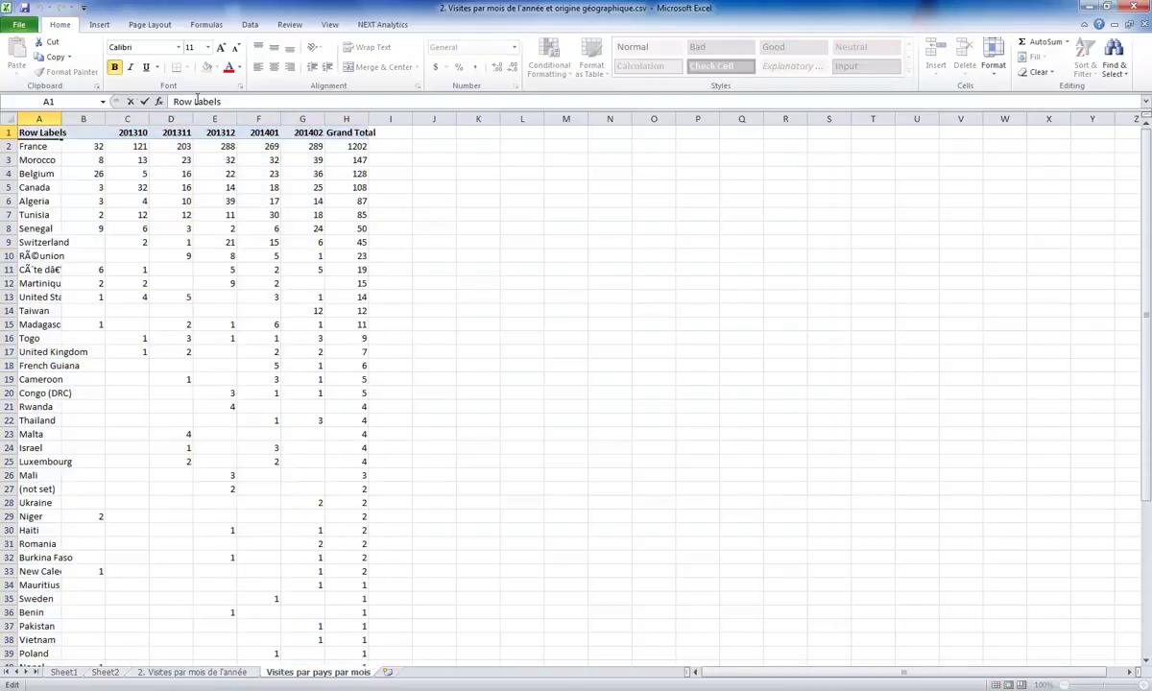
pyautogui.moveTo(226, 101); pyautogui.dragTo(165, 101)
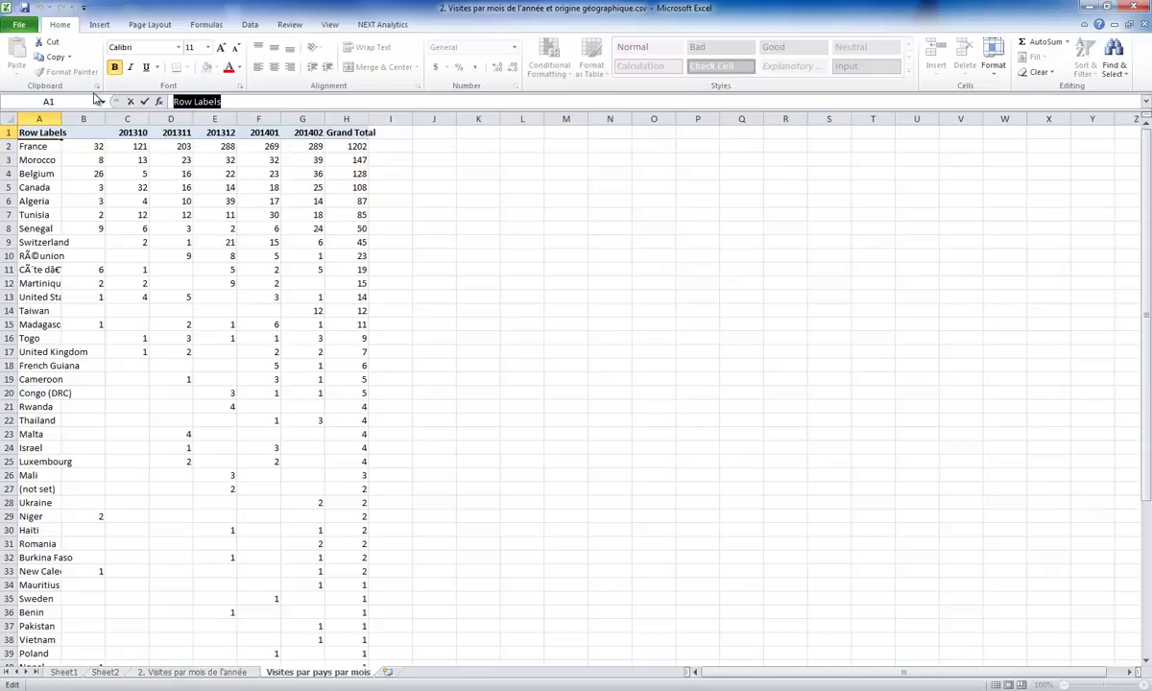
pyautogui.write('Pays/Mois')
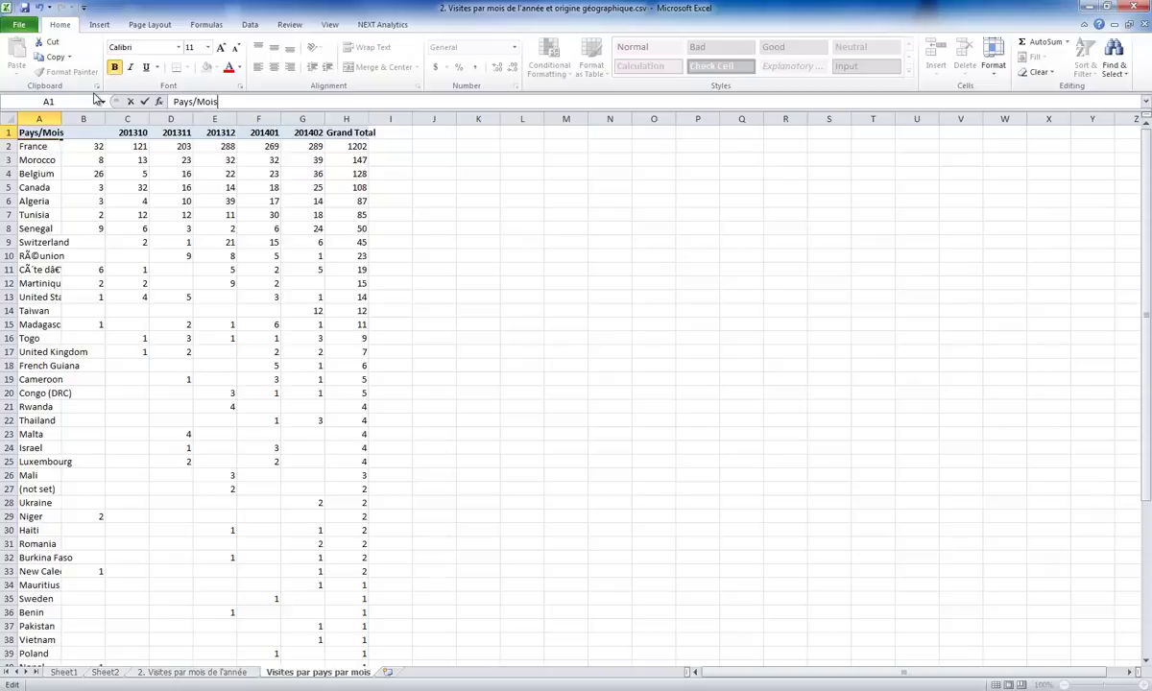
pyautogui.press('Return')
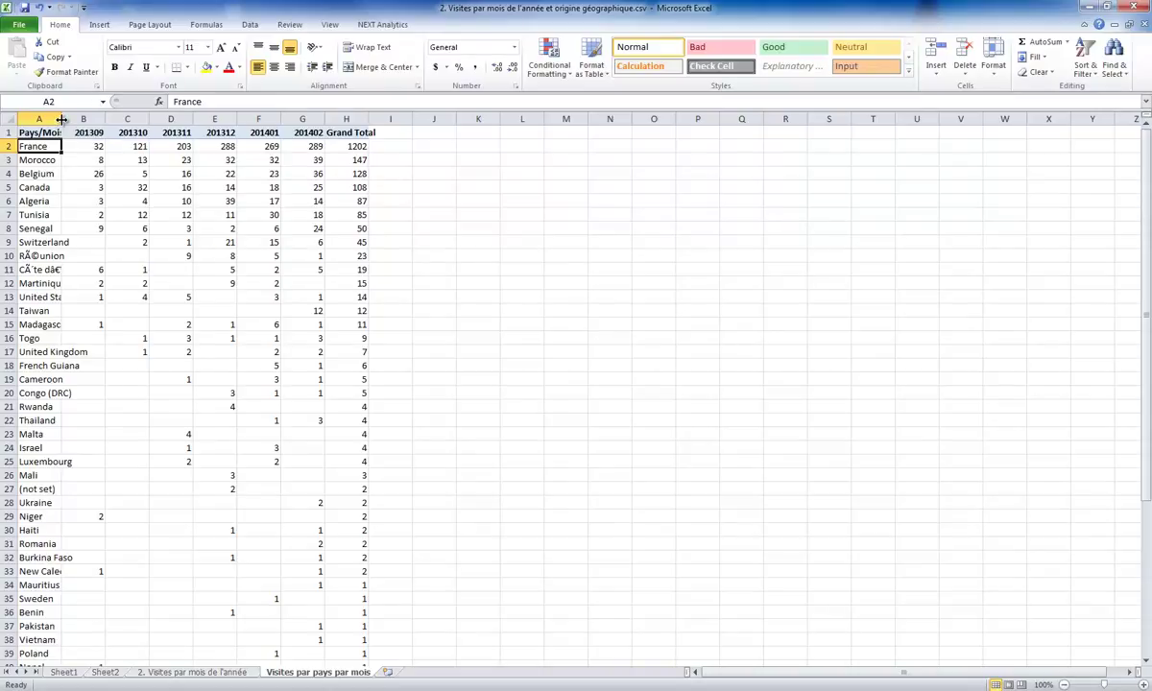
# Autofit every column of the sheet so names like United States and New Caledonia show in full
pyautogui.click(8, 117)
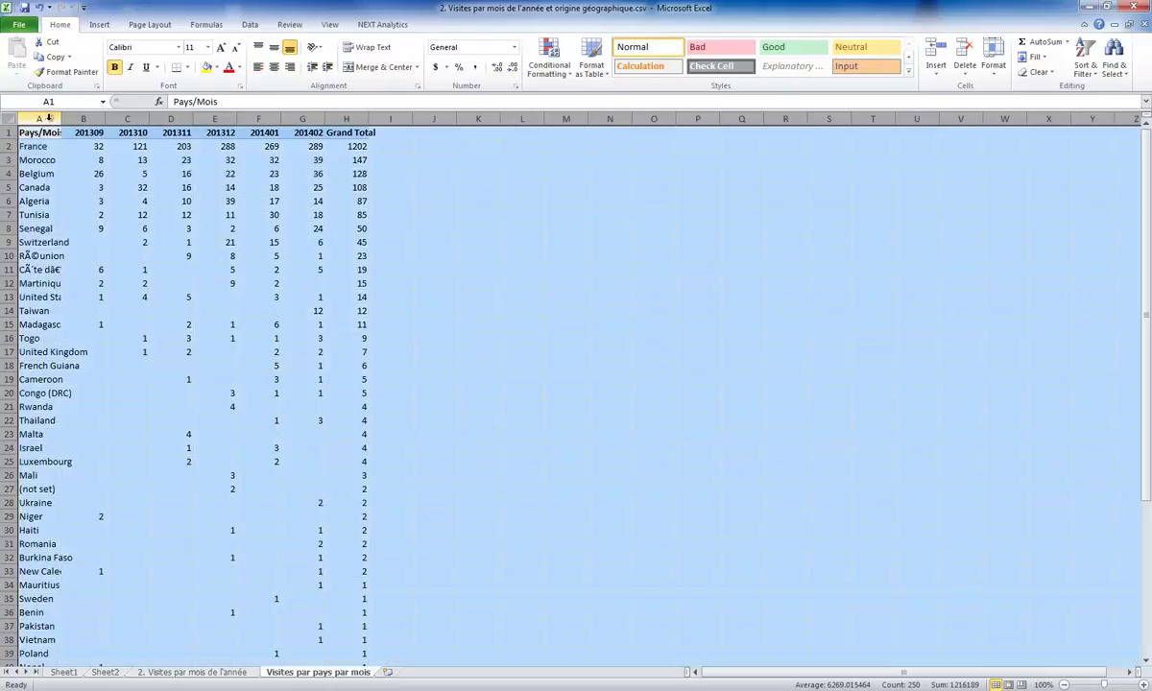
pyautogui.doubleClick(62, 119)
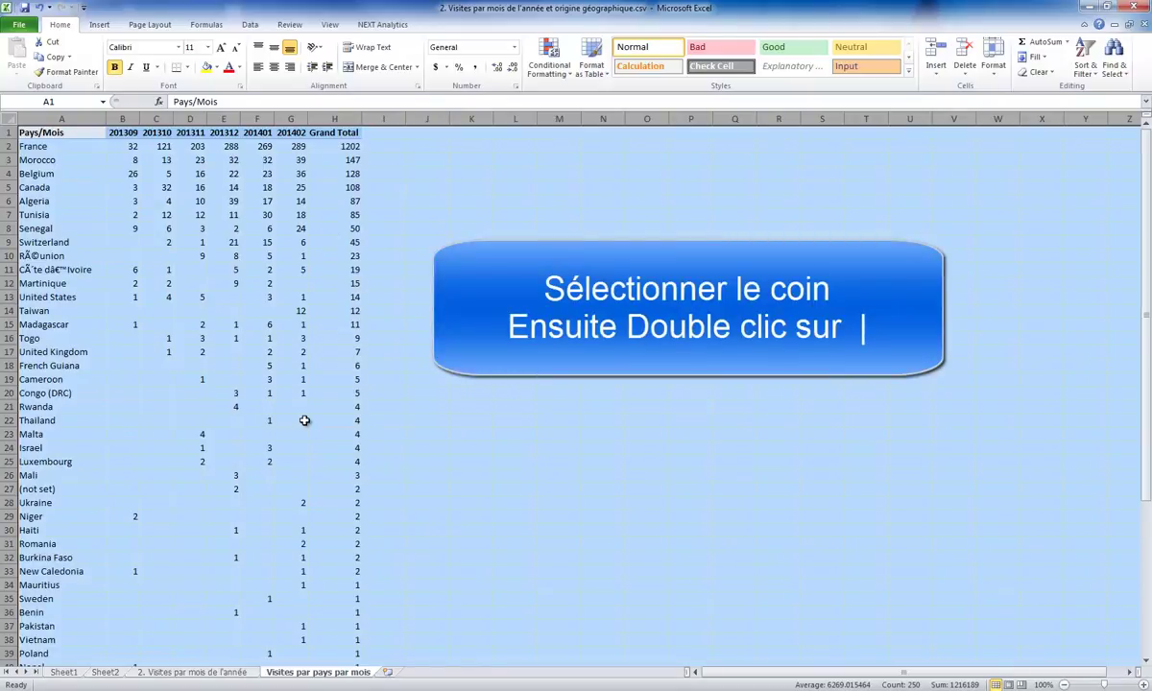
pyautogui.click(384, 269)
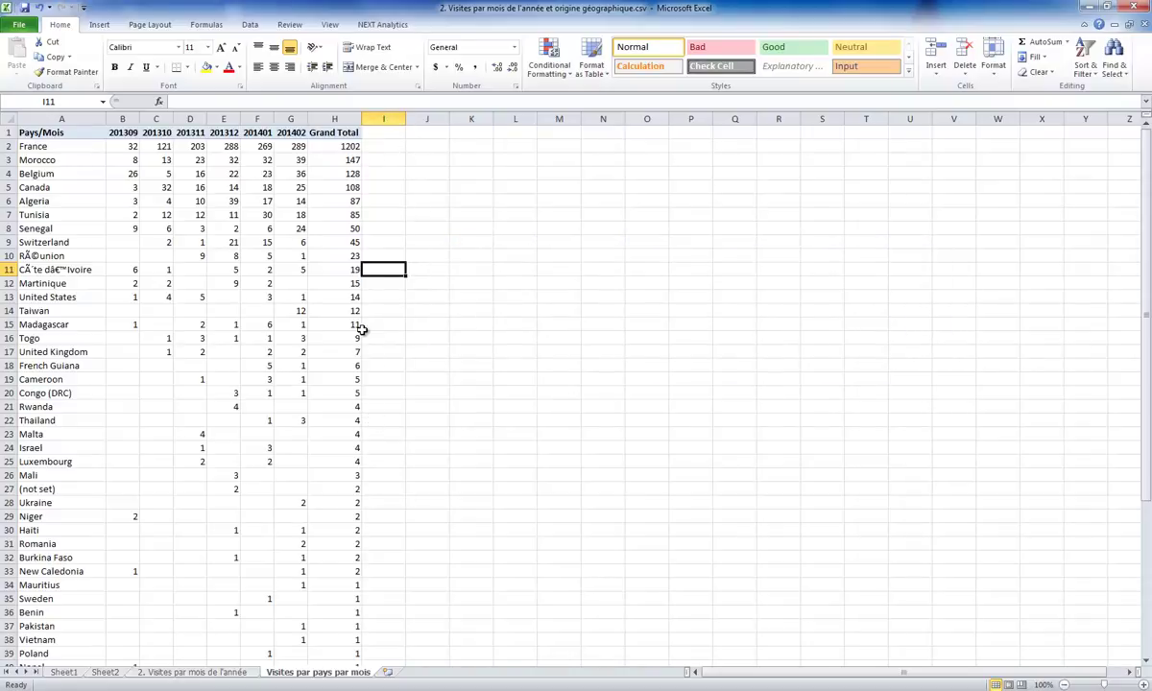
# Enter the '%total' header in cell I1
pyautogui.click(387, 133)
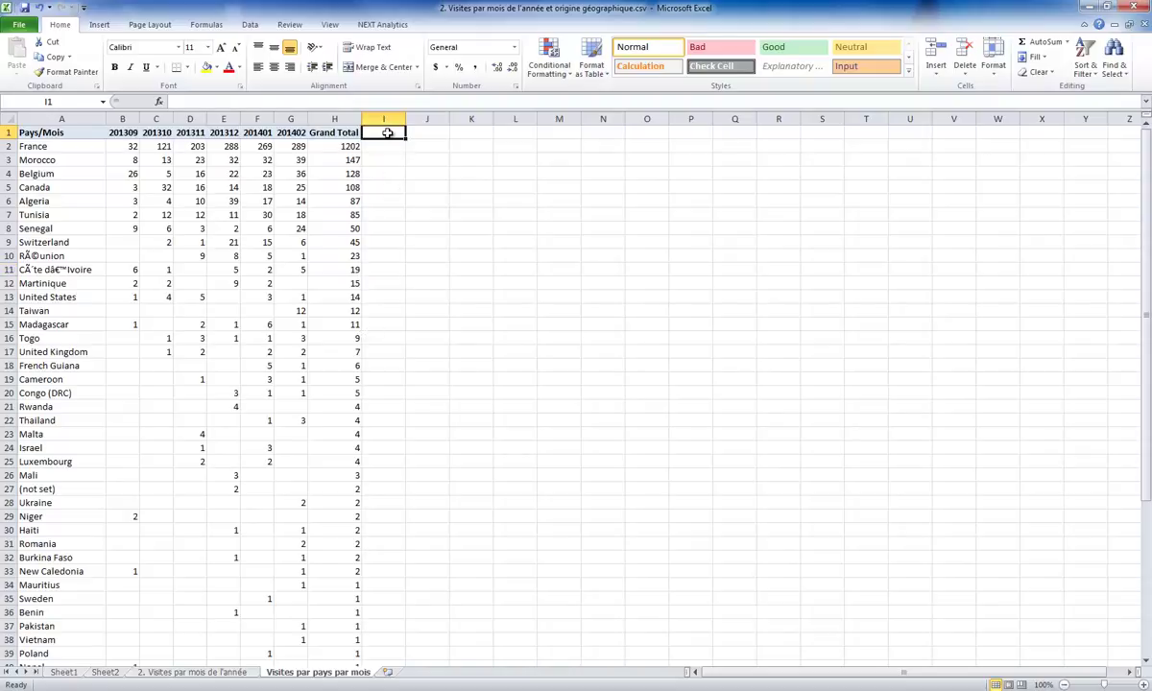
pyautogui.write('=')
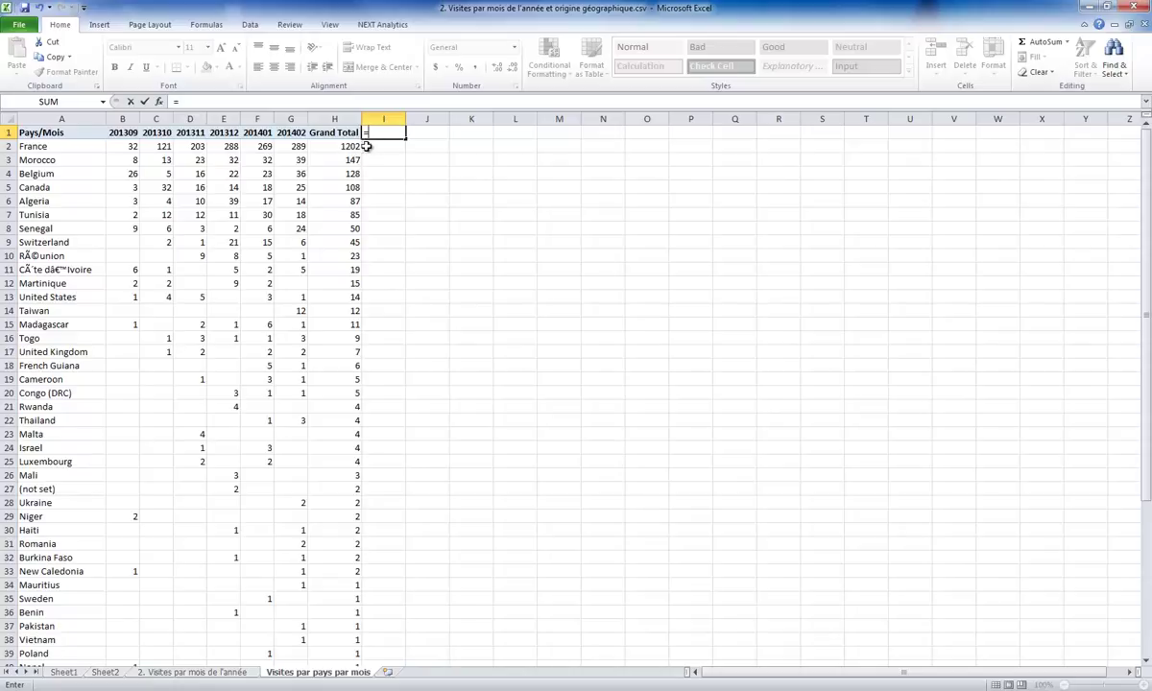
pyautogui.press('Escape')
pyautogui.write('%total')
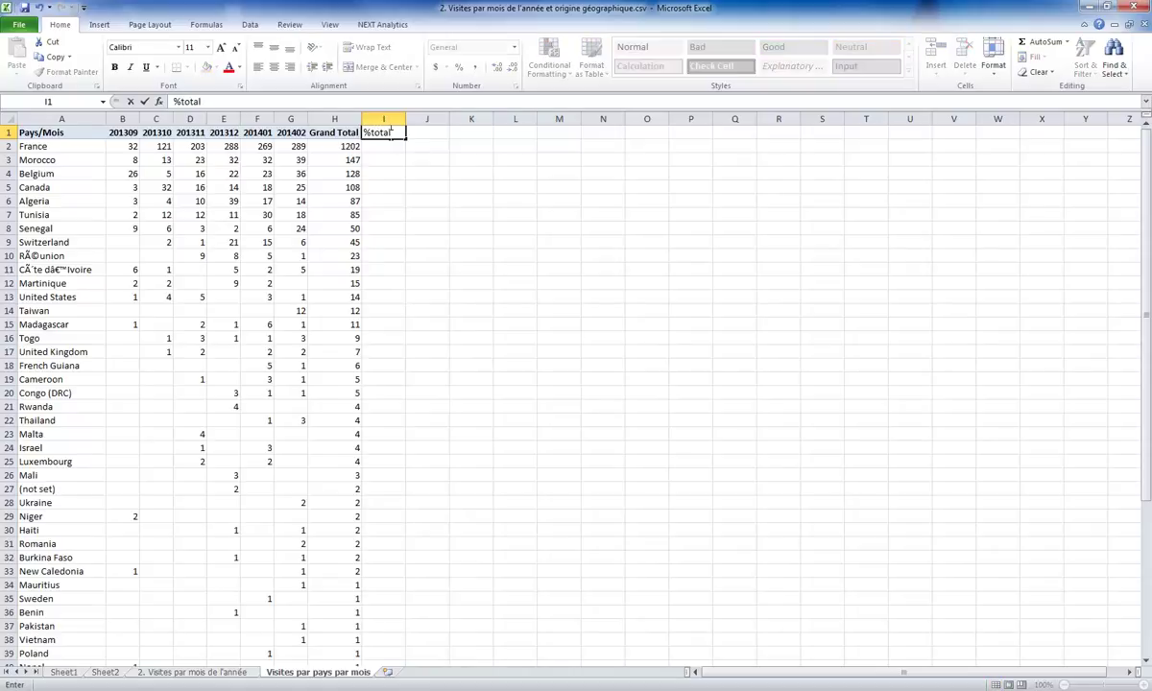
pyautogui.press('Return')
# Enter =H2/$H$55 in I2 and fill it down for every country
pyautogui.write('=')
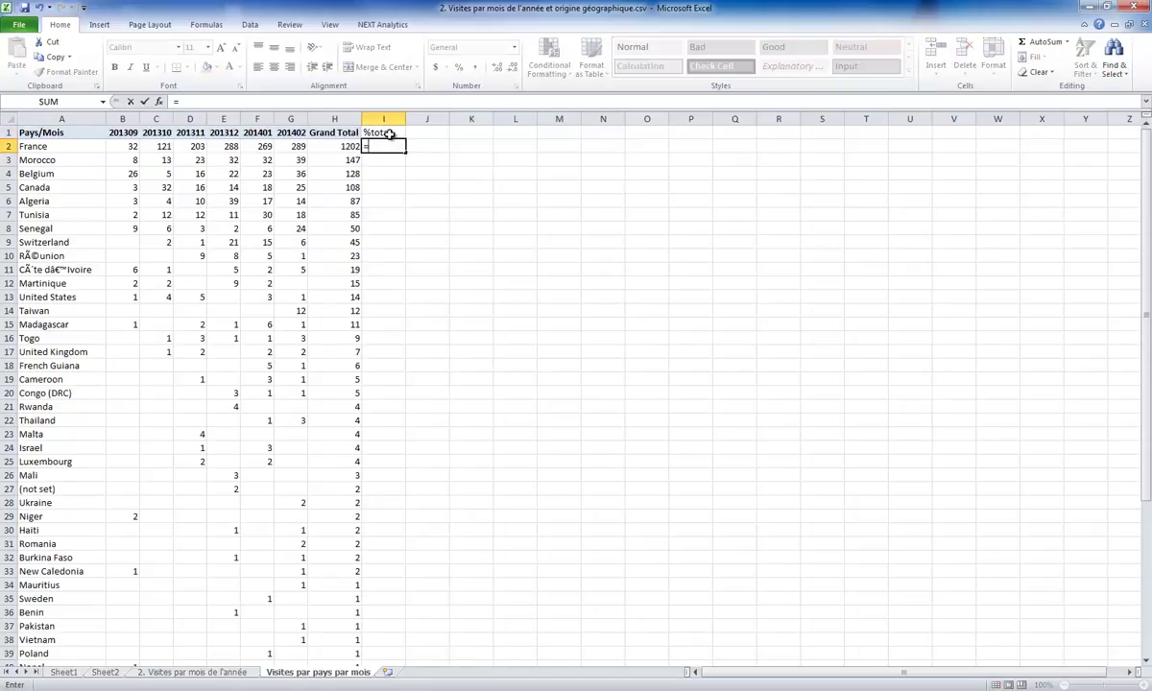
pyautogui.click(342, 145)
pyautogui.scroll(-10, 432, 382)
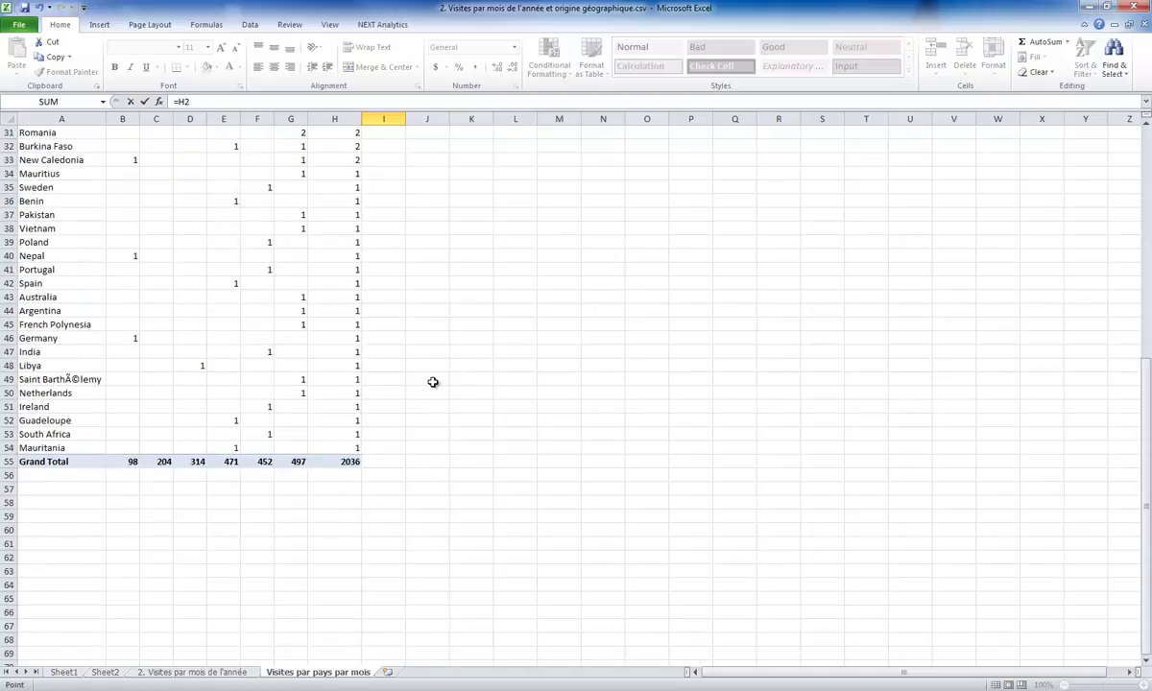
pyautogui.click(355, 463)
pyautogui.scroll(10, 288, 317)
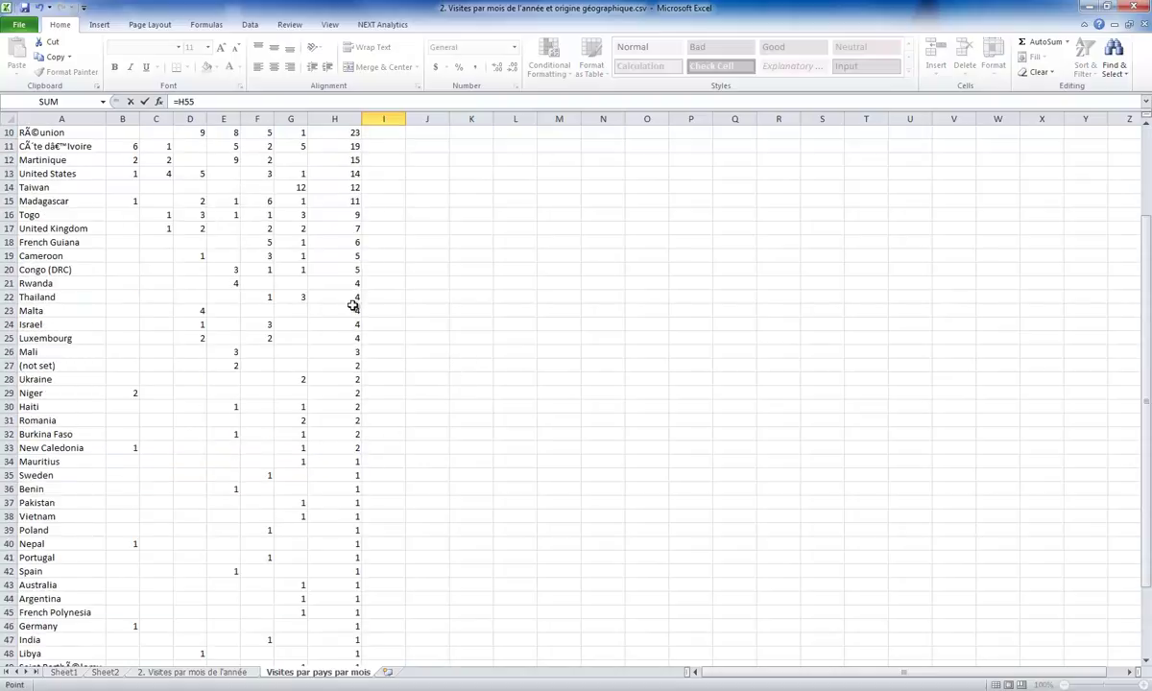
pyautogui.click(336, 146)
pyautogui.scroll(-8, 383, 381)
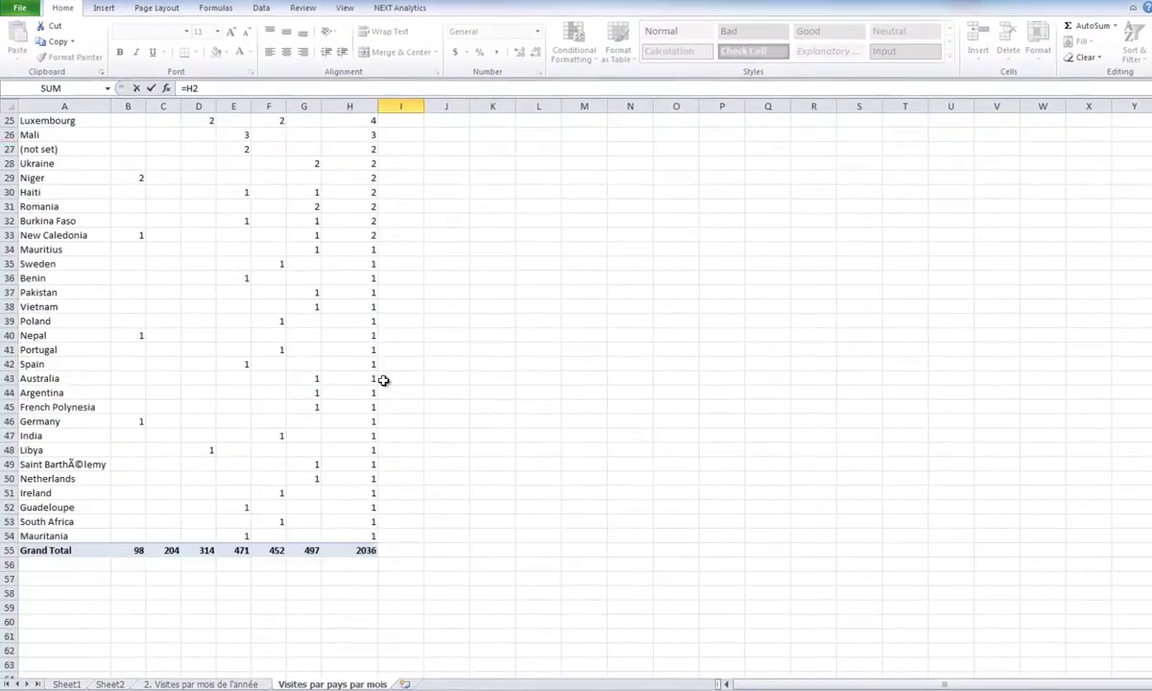
pyautogui.scroll(-1, 383, 381)
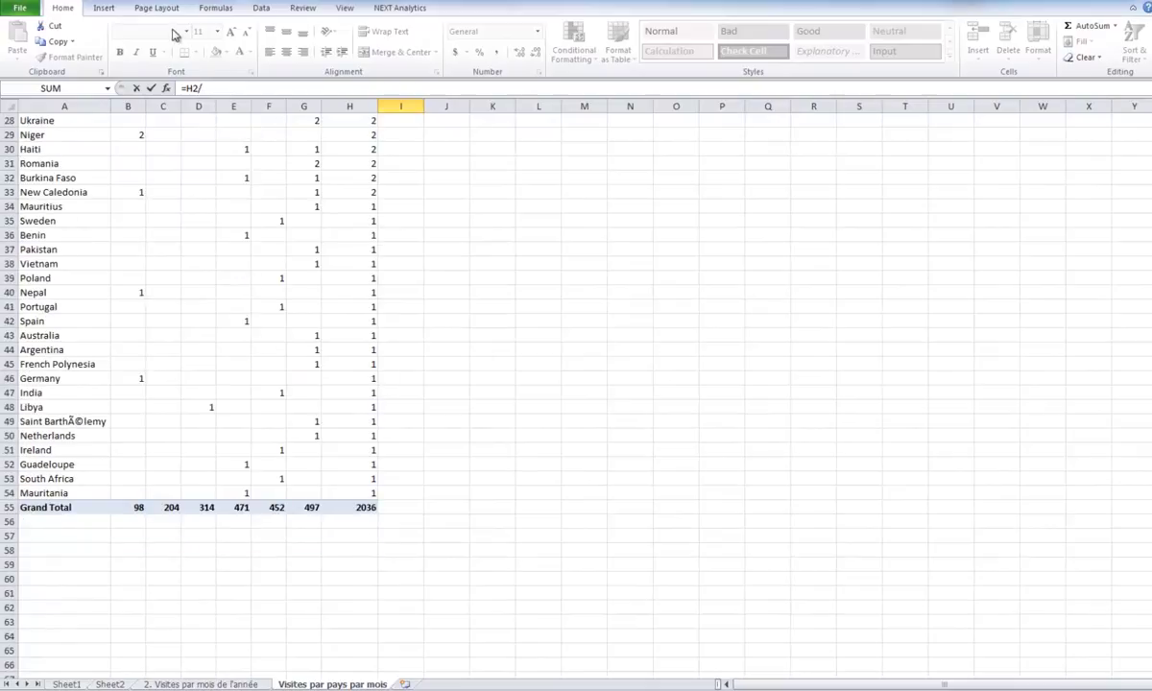
pyautogui.click(350, 507)
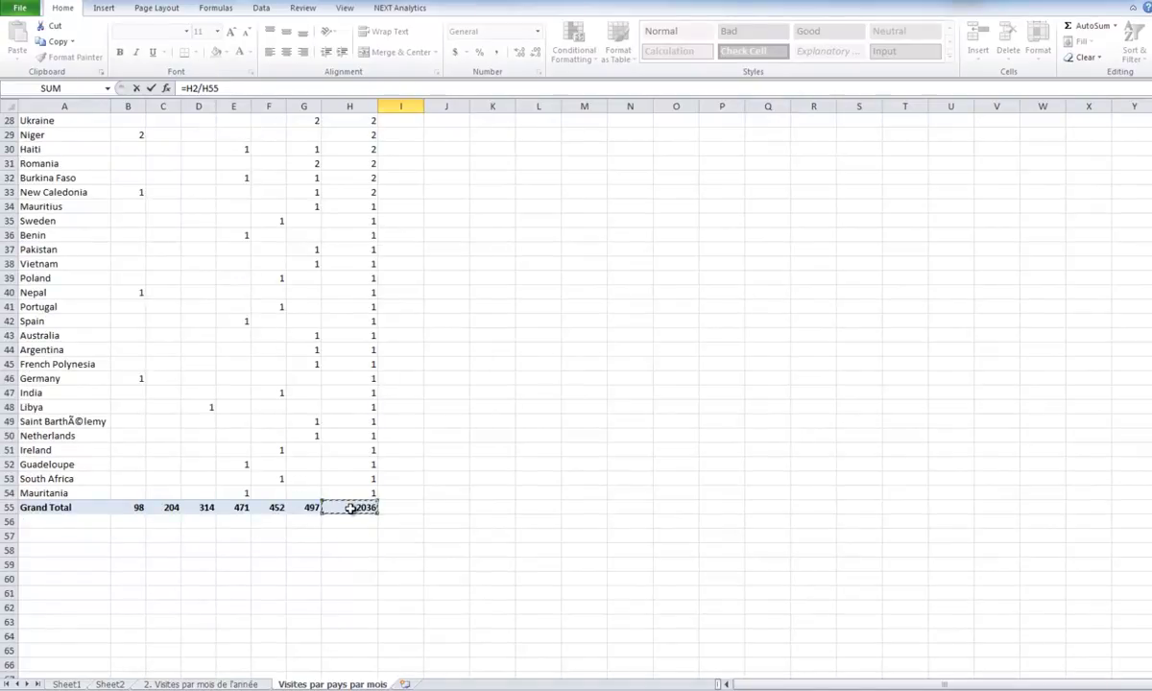
pyautogui.press('F4')
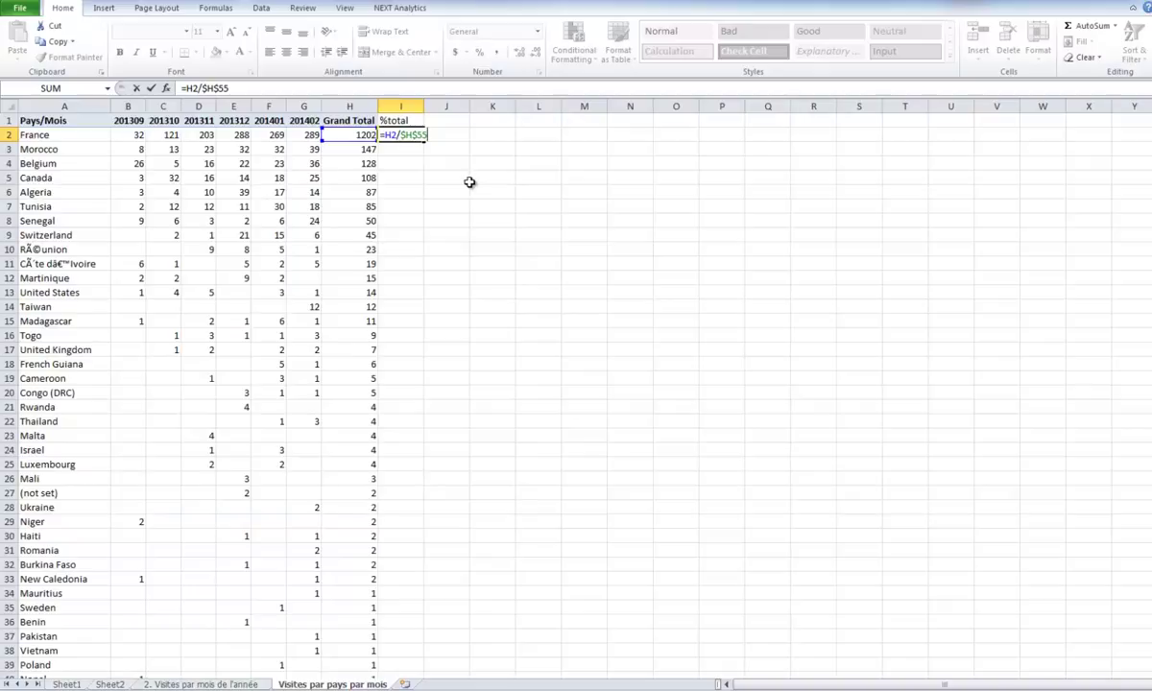
pyautogui.press('Return')
pyautogui.click(408, 136)
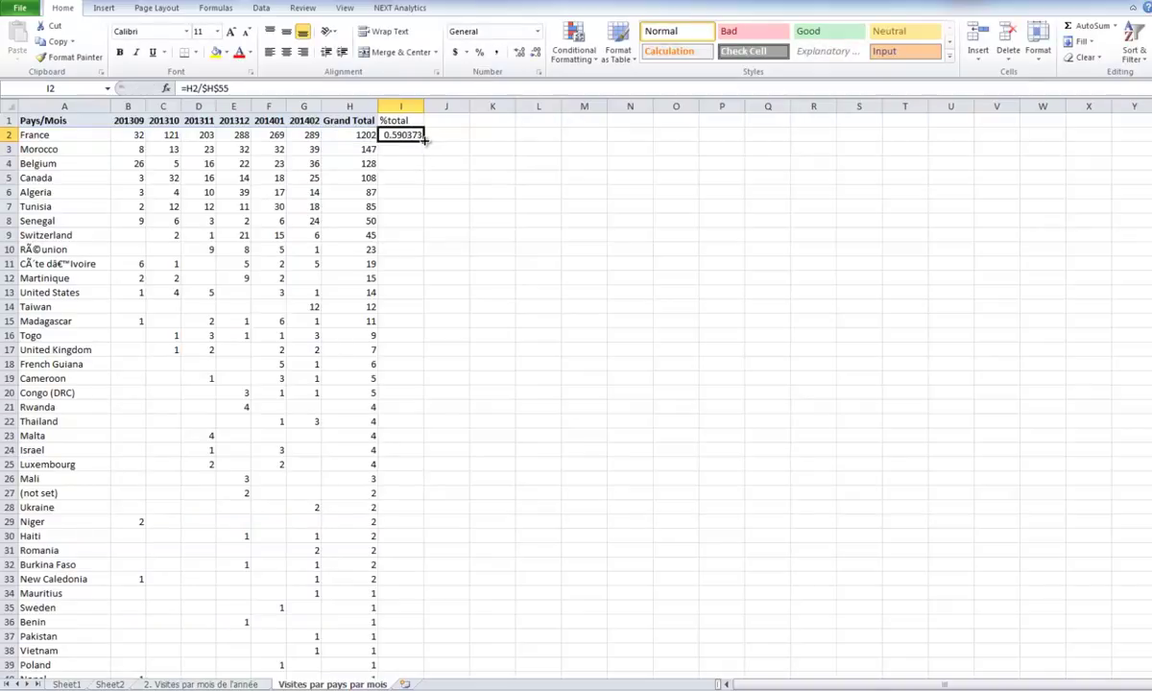
pyautogui.doubleClick(423, 140)
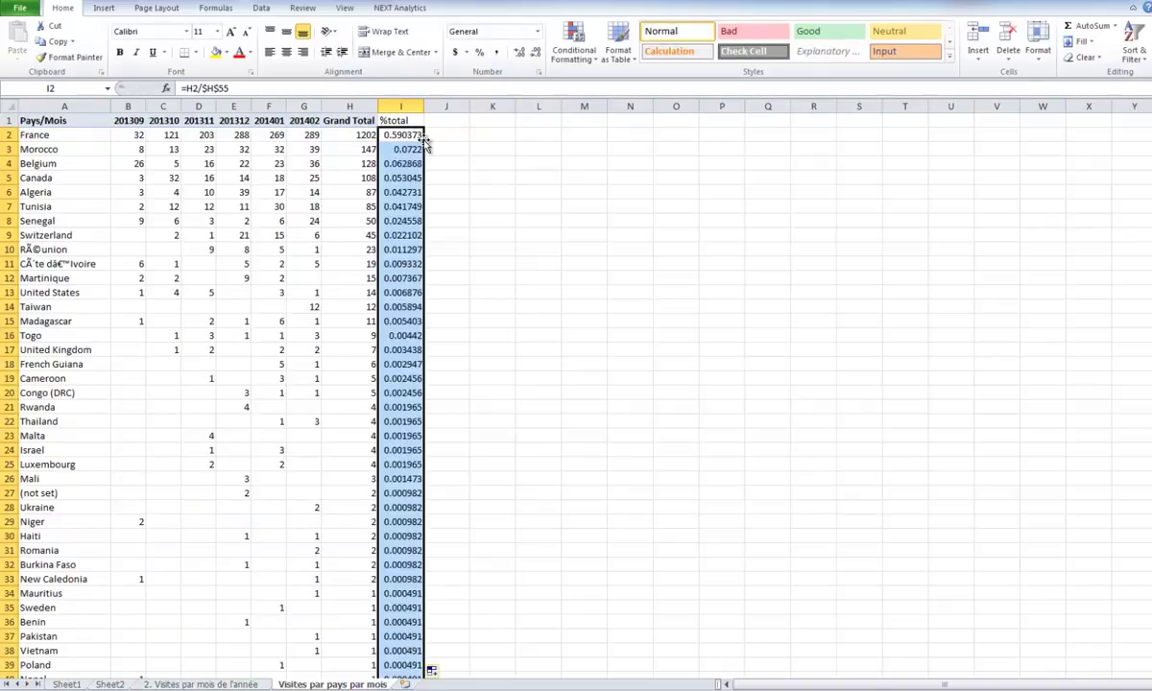
# Apply Percent Style with one added decimal to %total, showing France at 59.0%
pyautogui.click(480, 54)
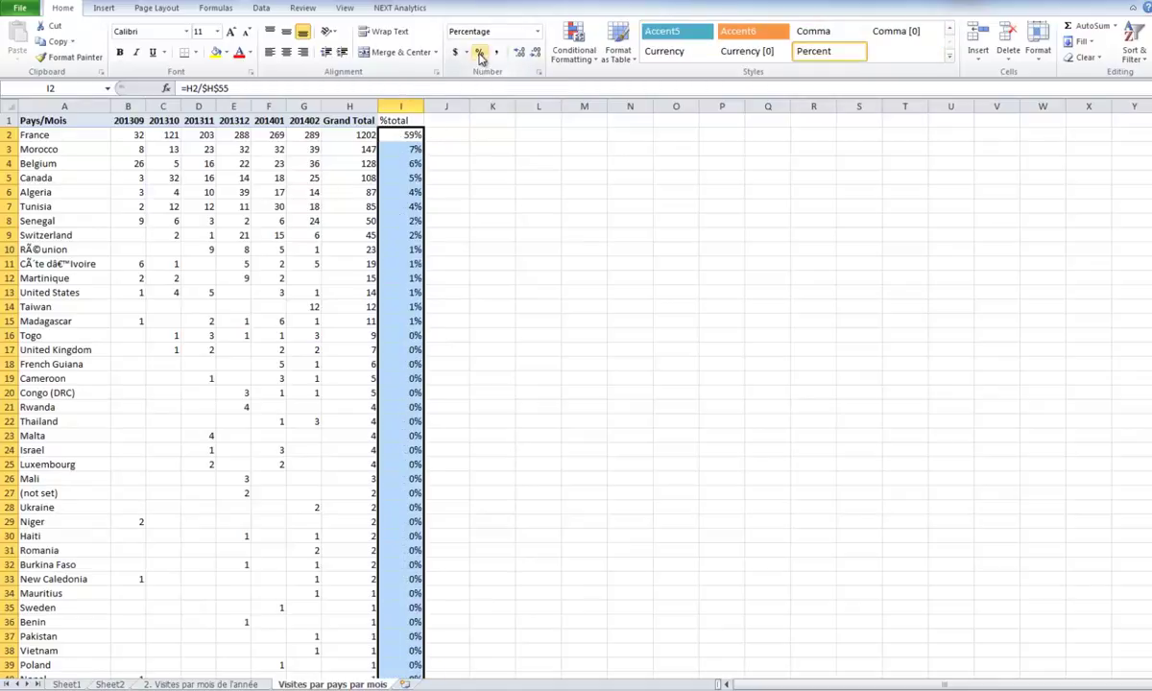
pyautogui.scroll(-2, 405, 365)
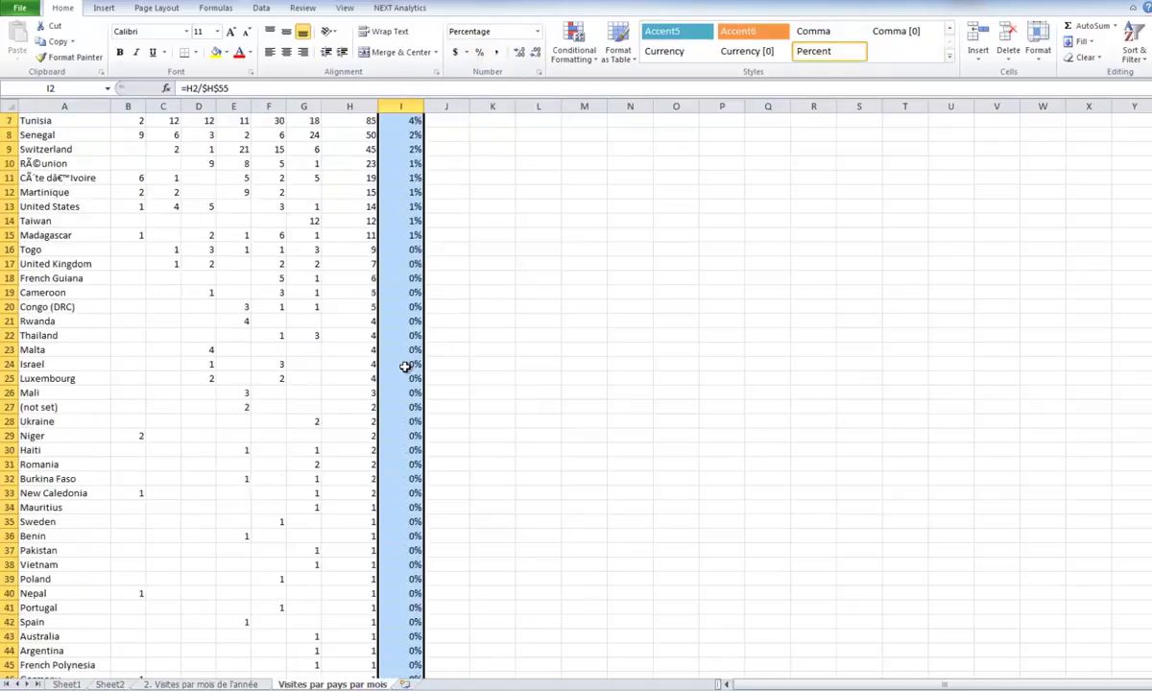
pyautogui.scroll(-7, 405, 366)
pyautogui.scroll(9, 403, 368)
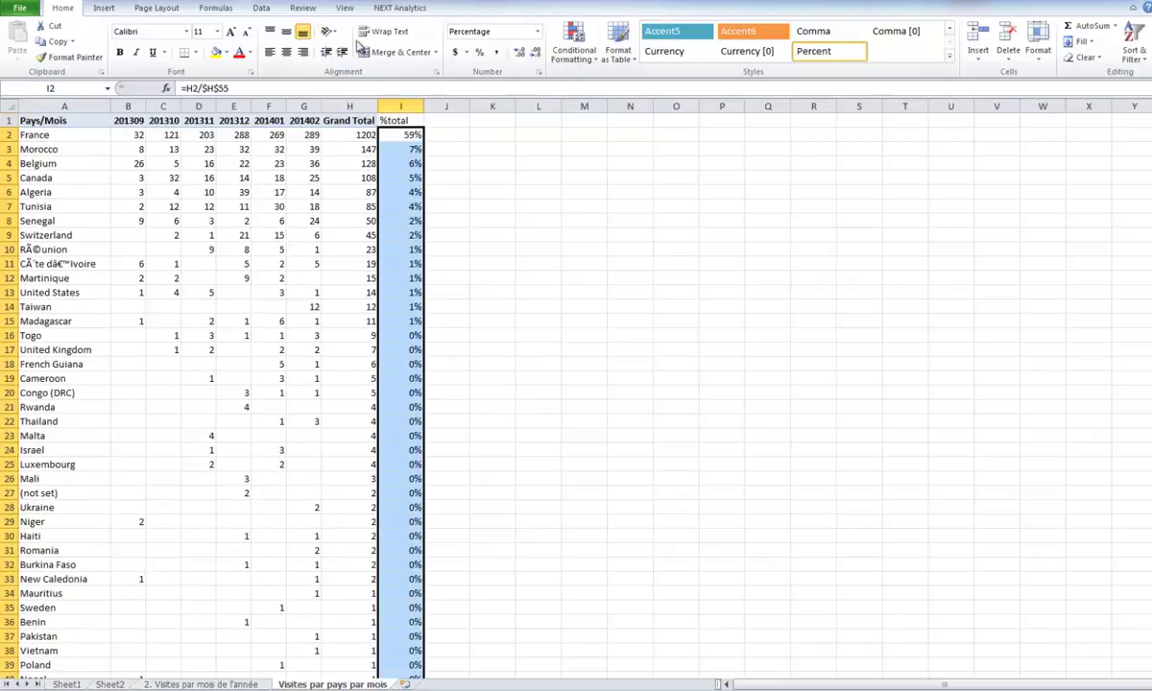
pyautogui.click(518, 55)
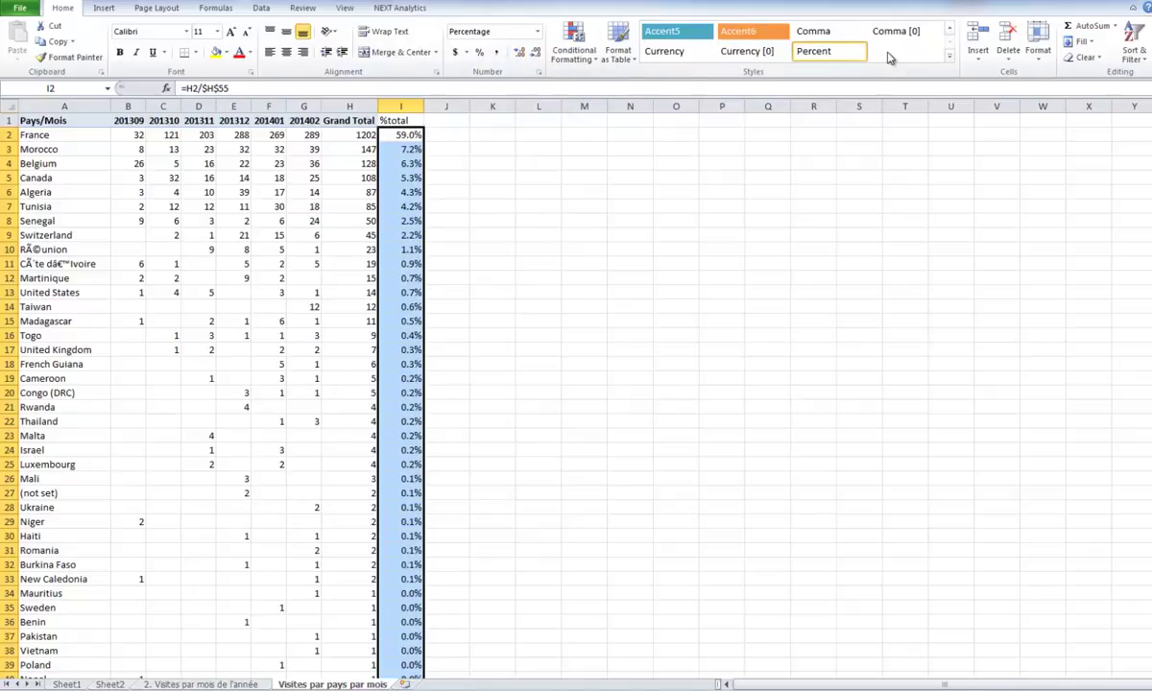
# Select the %total values I2:I54, leaving out the Grand Total row
pyautogui.click(574, 48)
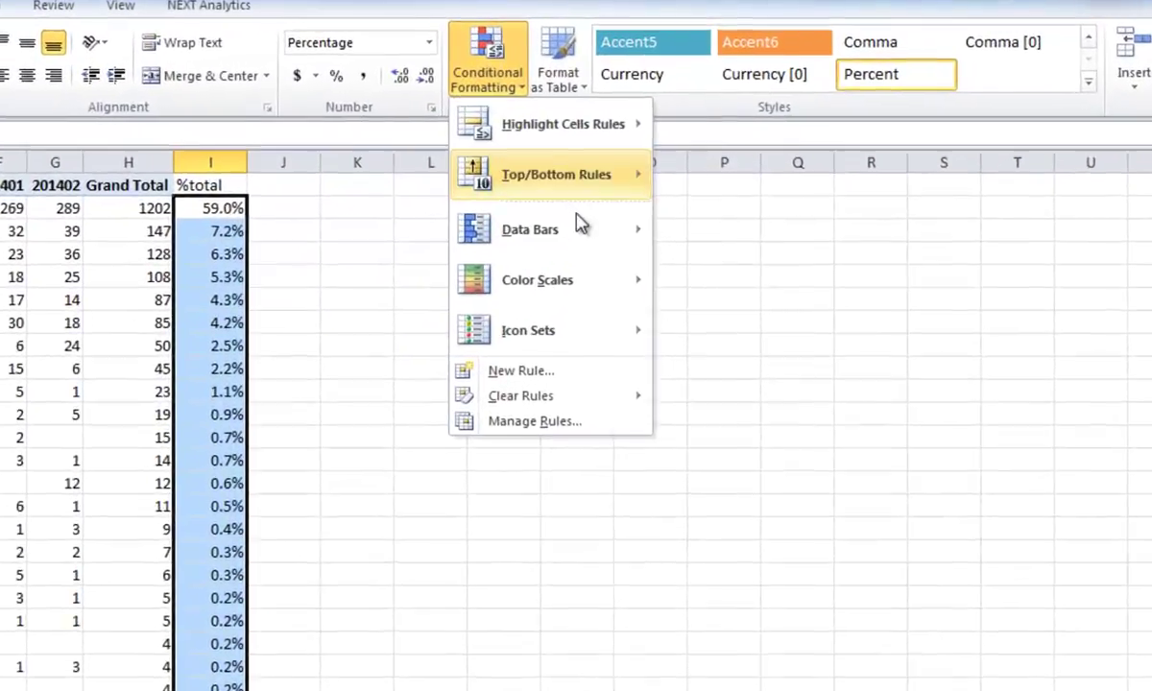
pyautogui.moveTo(585, 229)
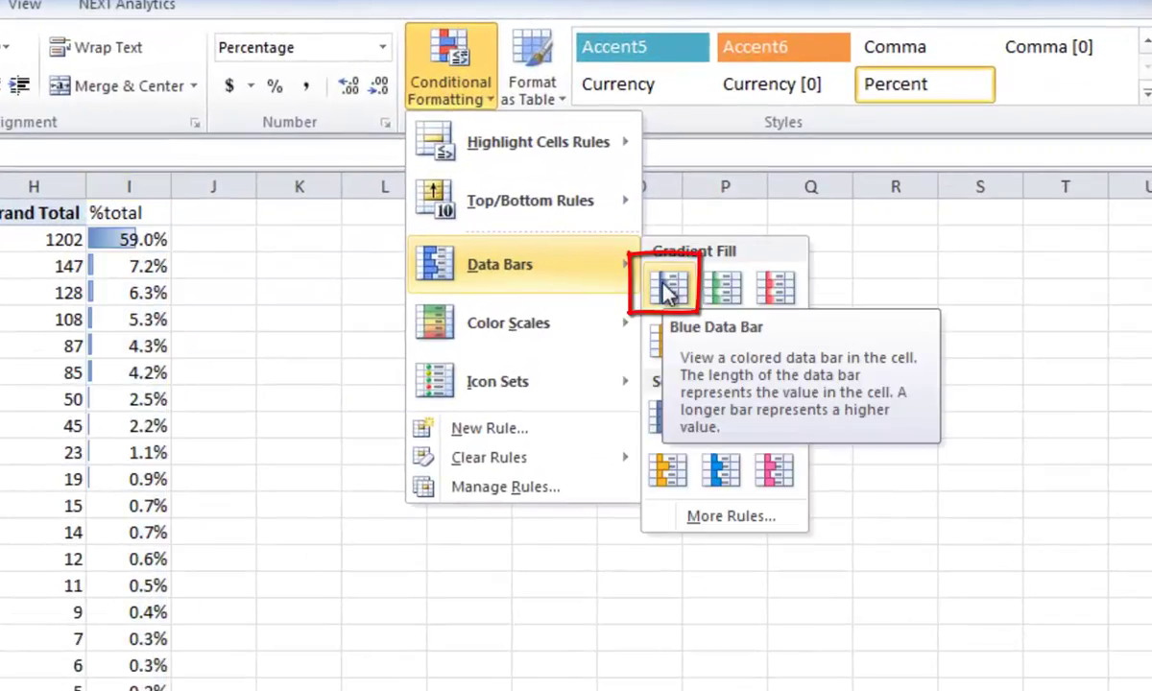
pyautogui.click(146, 236)
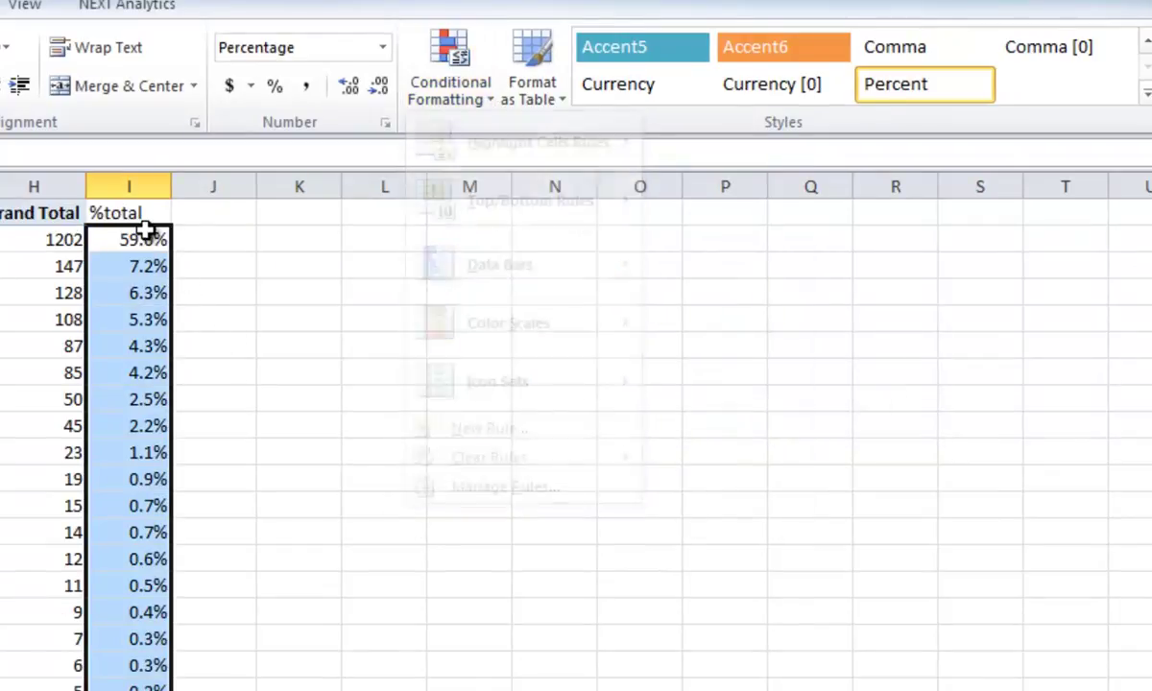
pyautogui.hotkey('ctrl', 'shift', 'Down')
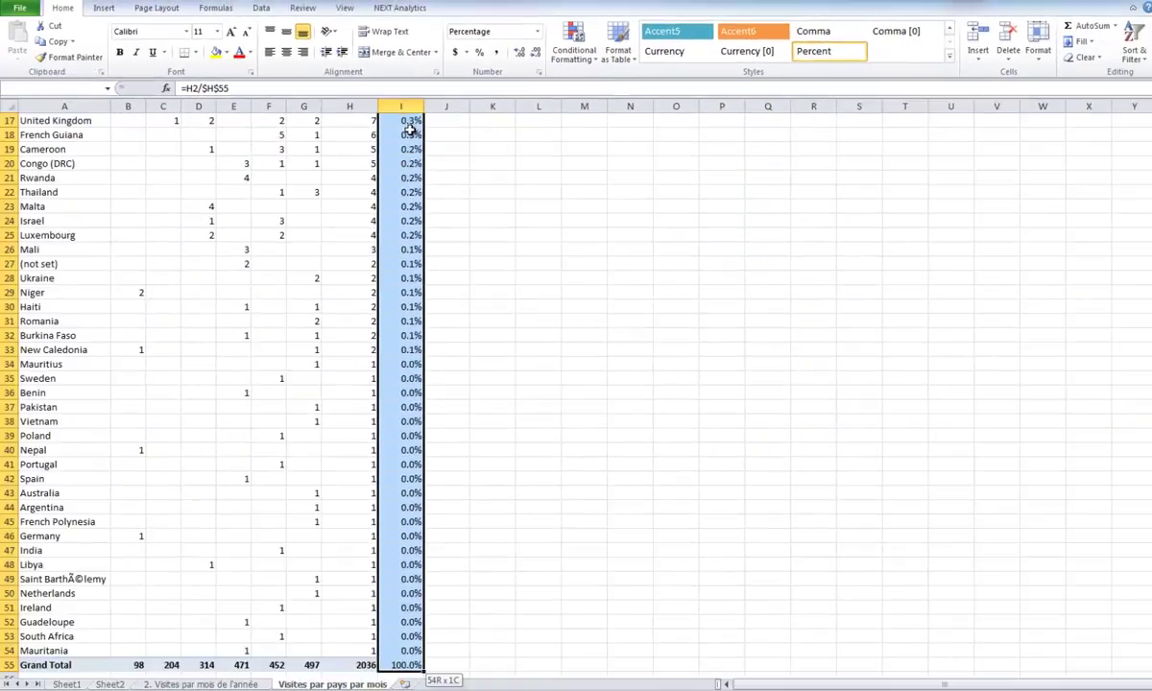
pyautogui.hotkey('shift', 'Up')
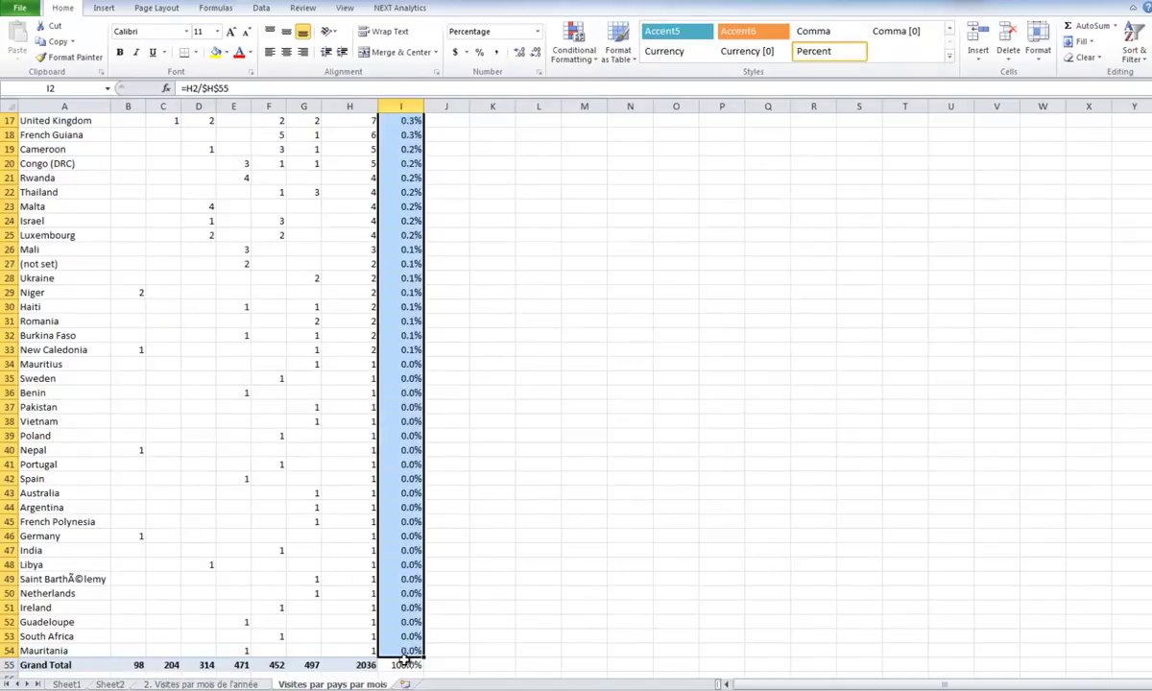
# Apply blue gradient data bars to the selection and widen column I
pyautogui.click(588, 58)
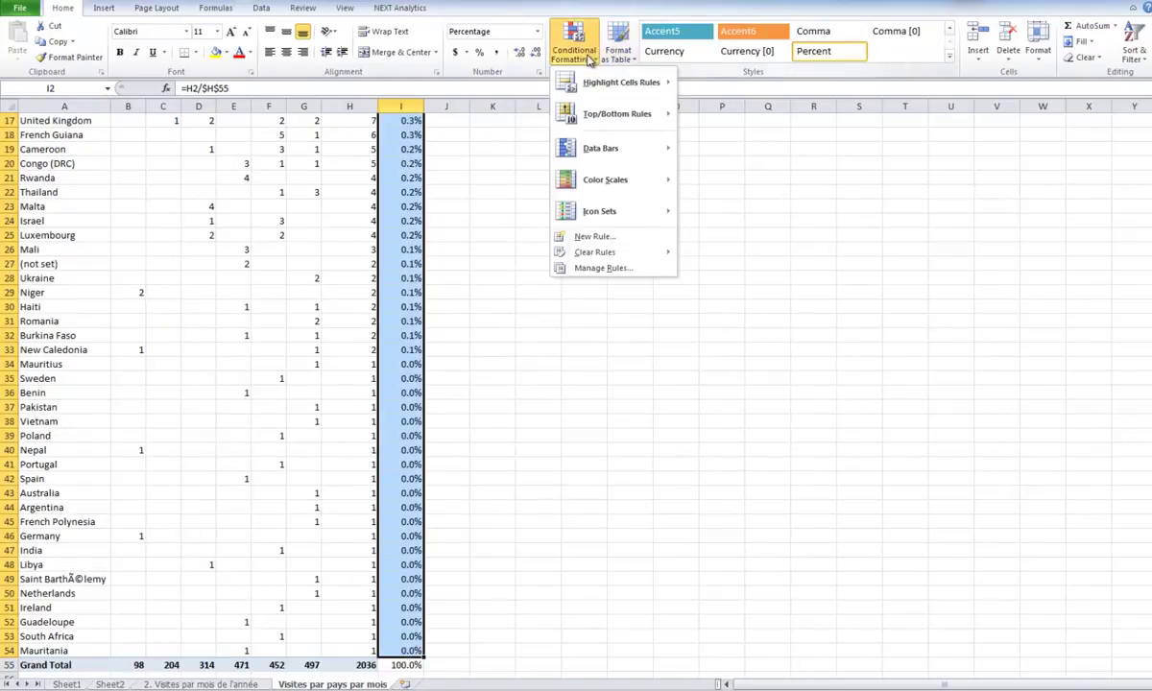
pyautogui.moveTo(624, 148)
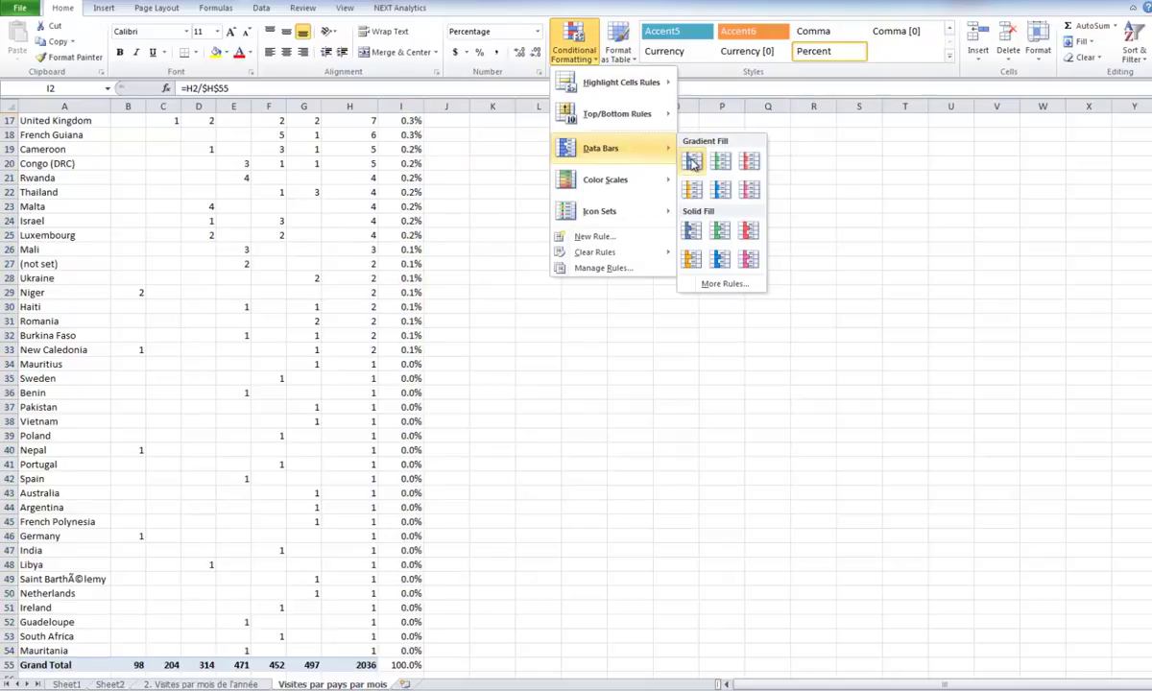
pyautogui.click(693, 163)
pyautogui.scroll(5, 527, 219)
pyautogui.click(496, 209)
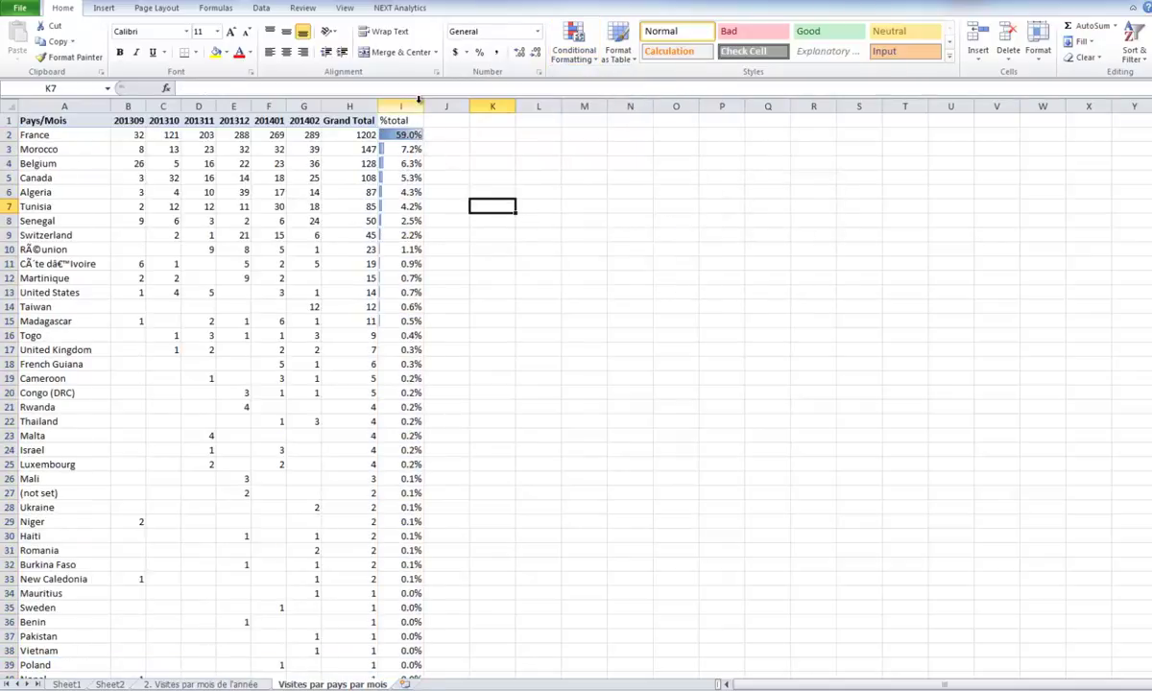
pyautogui.moveTo(423, 105); pyautogui.dragTo(481, 105)
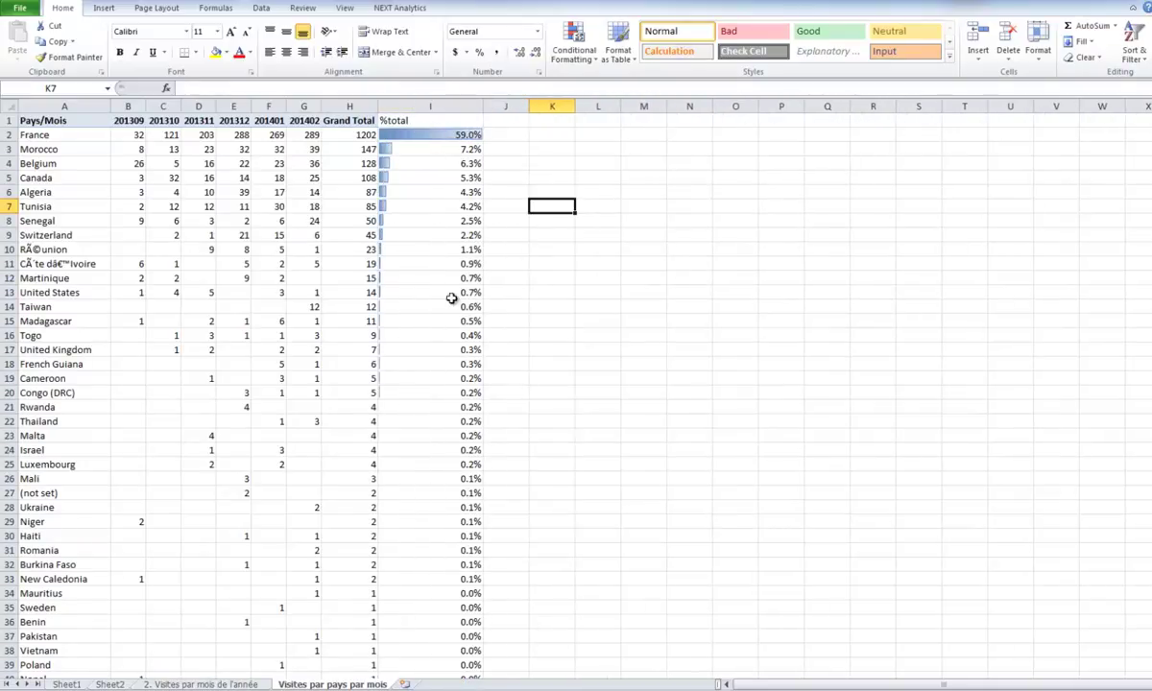
# Enter =I2 in J2 as the first cumulative value, 59.0%
pyautogui.click(505, 134)
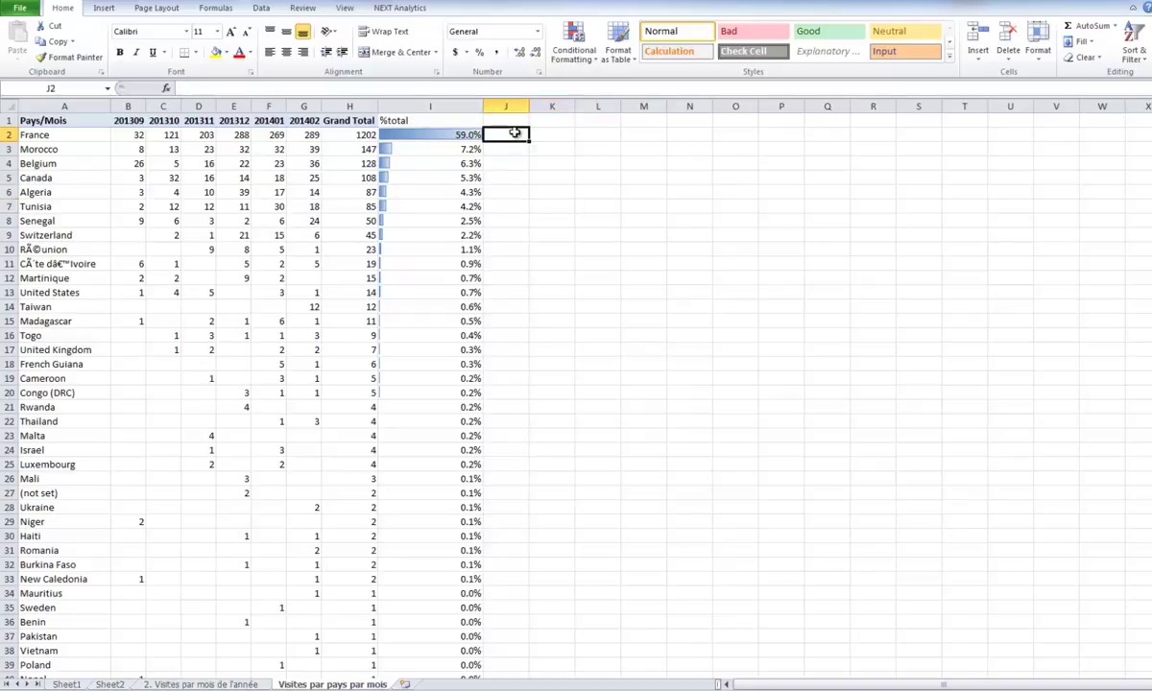
pyautogui.write('=')
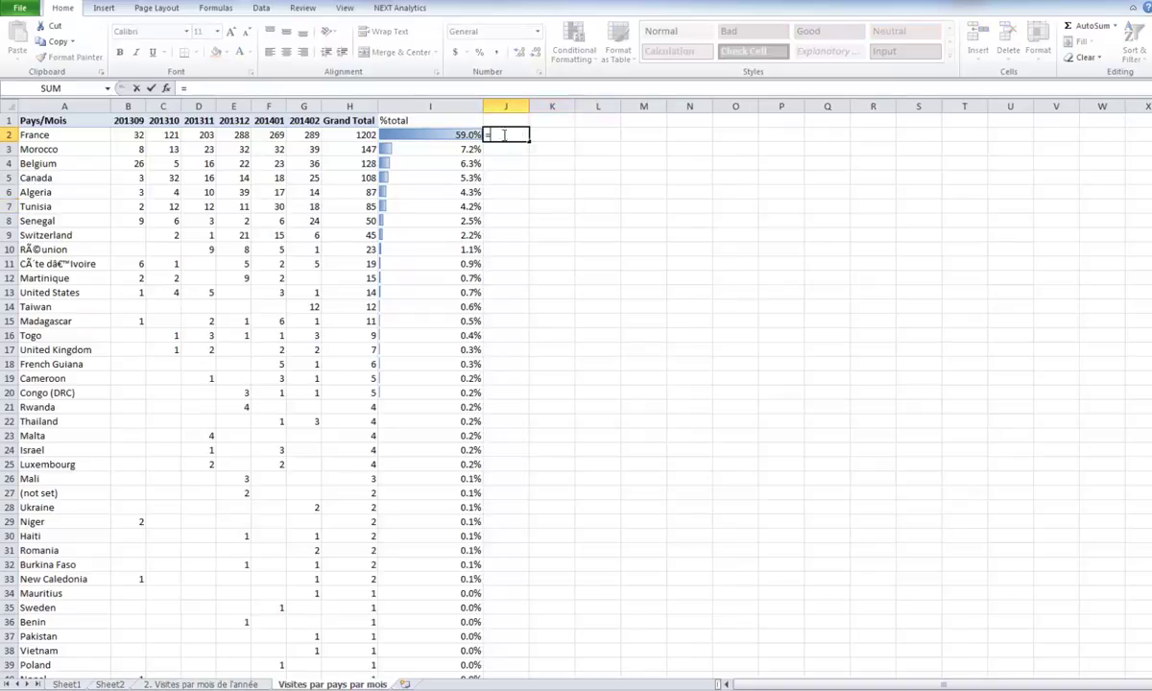
pyautogui.click(465, 134)
pyautogui.press('Return')
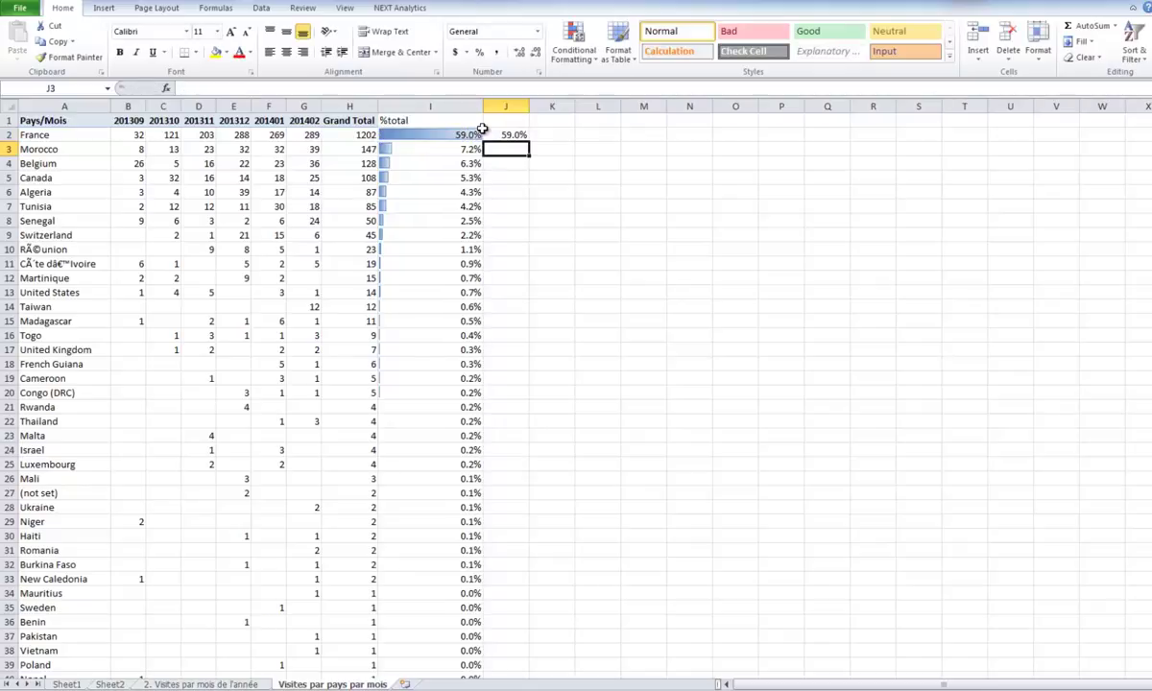
# Enter =I3+J2 in J3 and fill it down every country, reaching 99.3% at Poland
pyautogui.write('=')
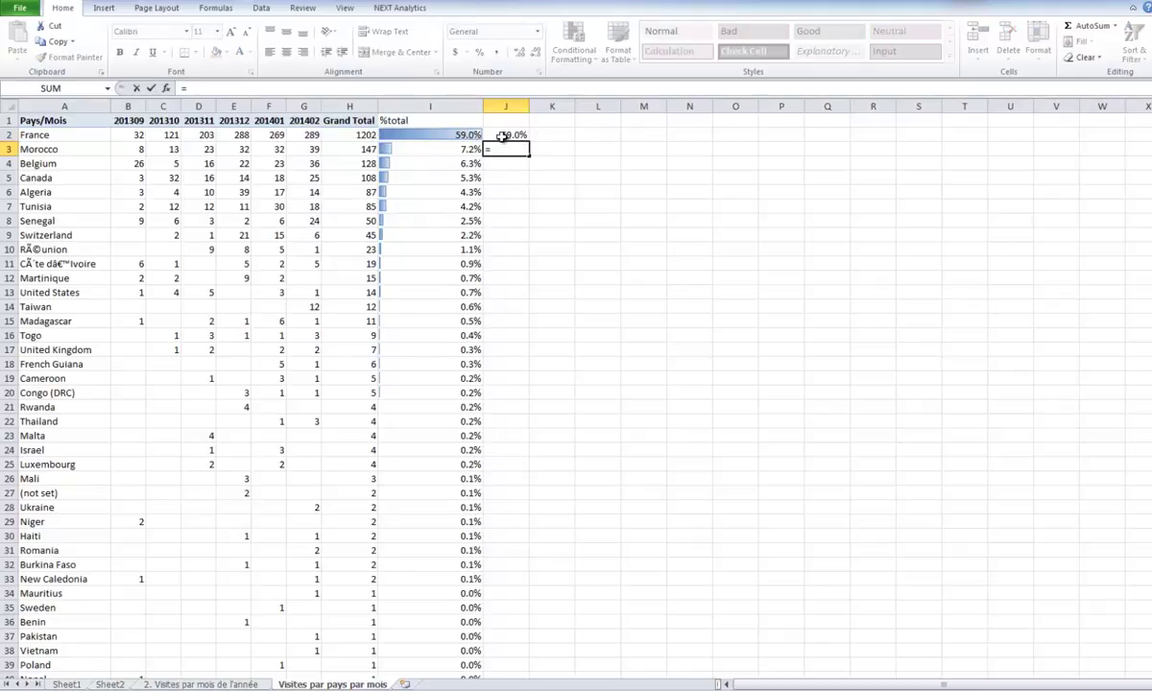
pyautogui.click(452, 149)
pyautogui.write('+')
pyautogui.click(502, 137)
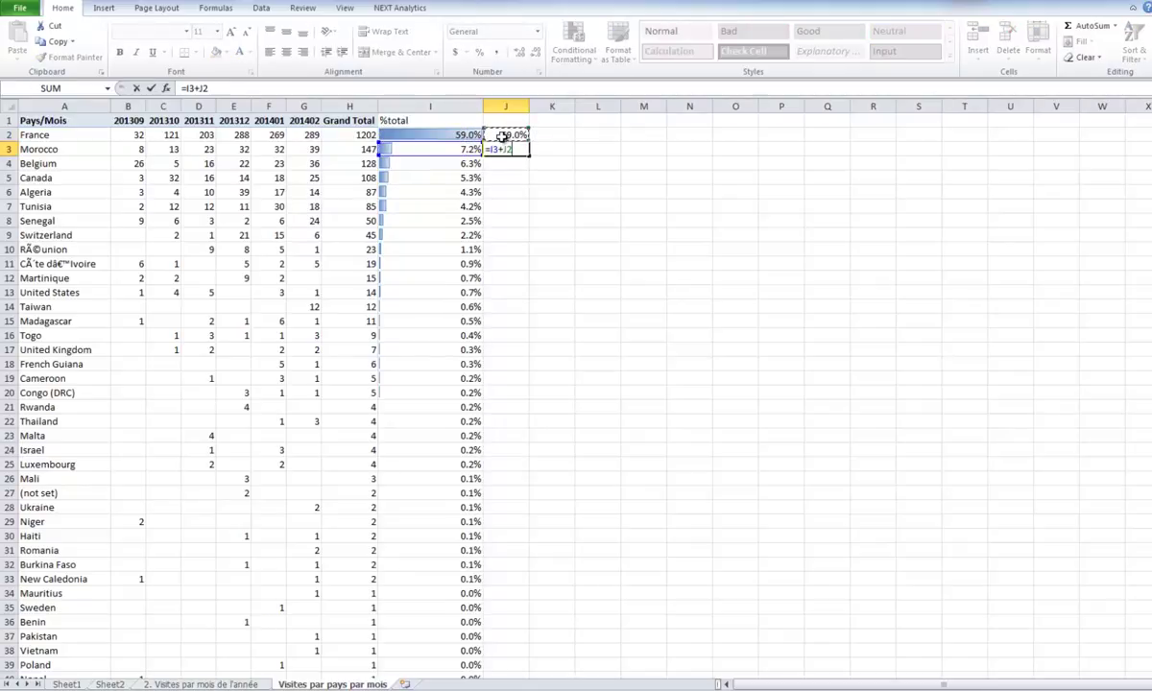
pyautogui.press('Return')
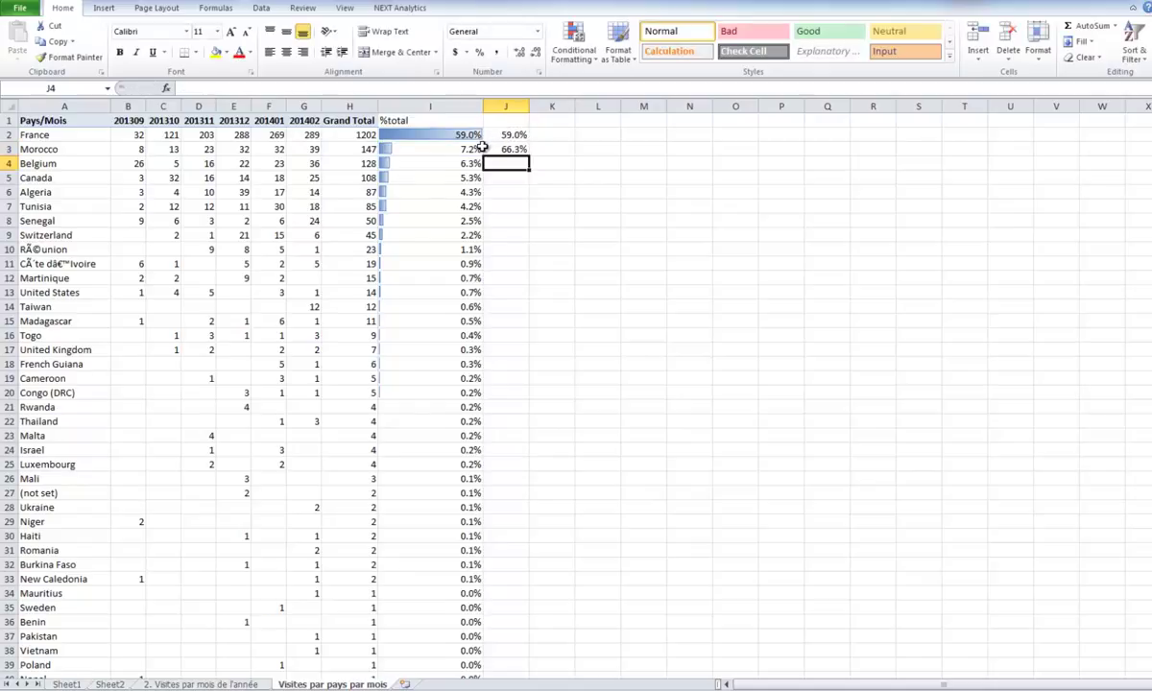
pyautogui.click(508, 148)
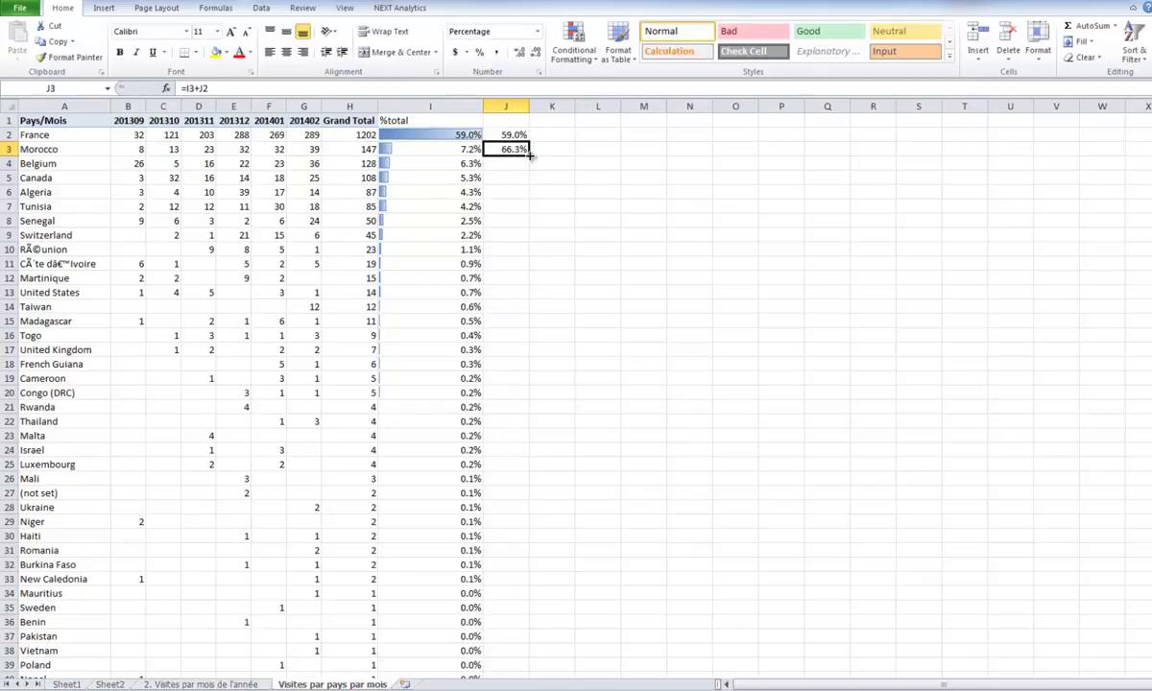
pyautogui.doubleClick(527, 156)
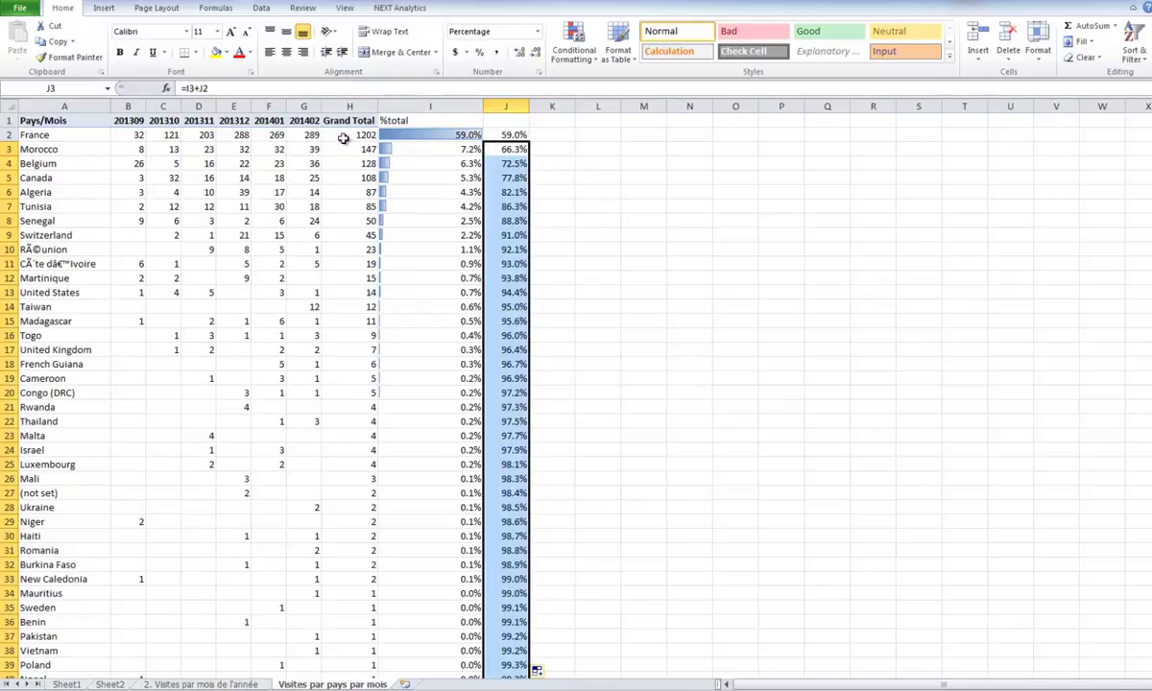
pyautogui.moveTo(11, 135); pyautogui.dragTo(9, 163)
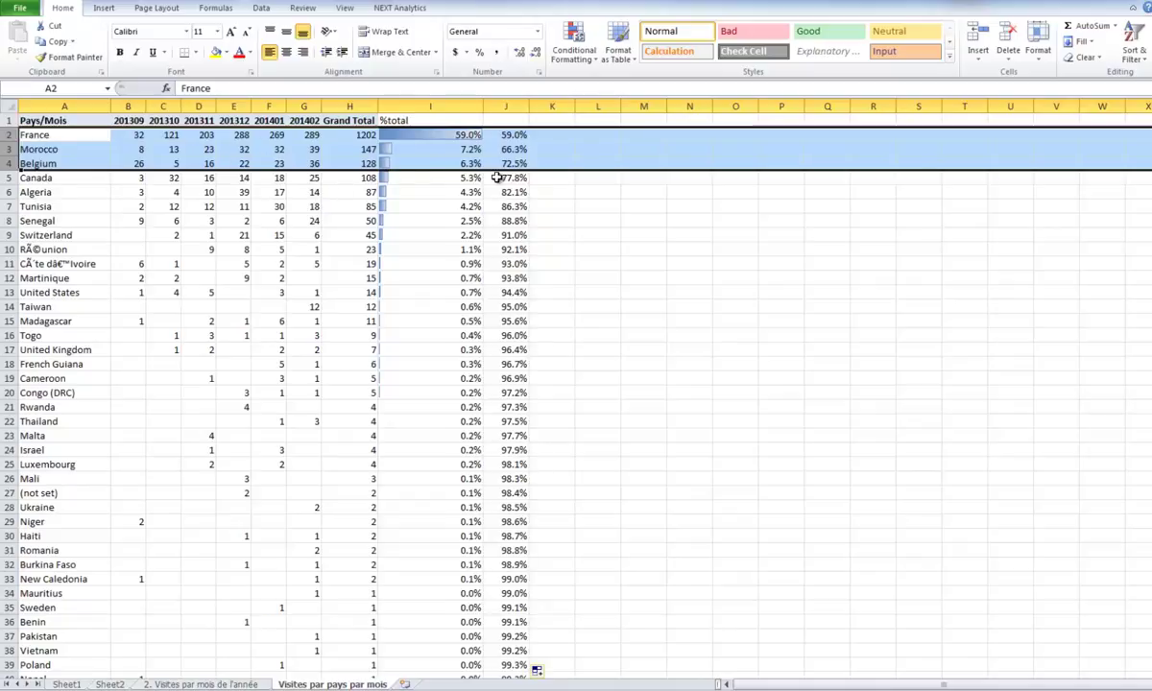
# Apply green gradient data bars to the cumulative values from J2 down, and widen column J
pyautogui.click(514, 136)
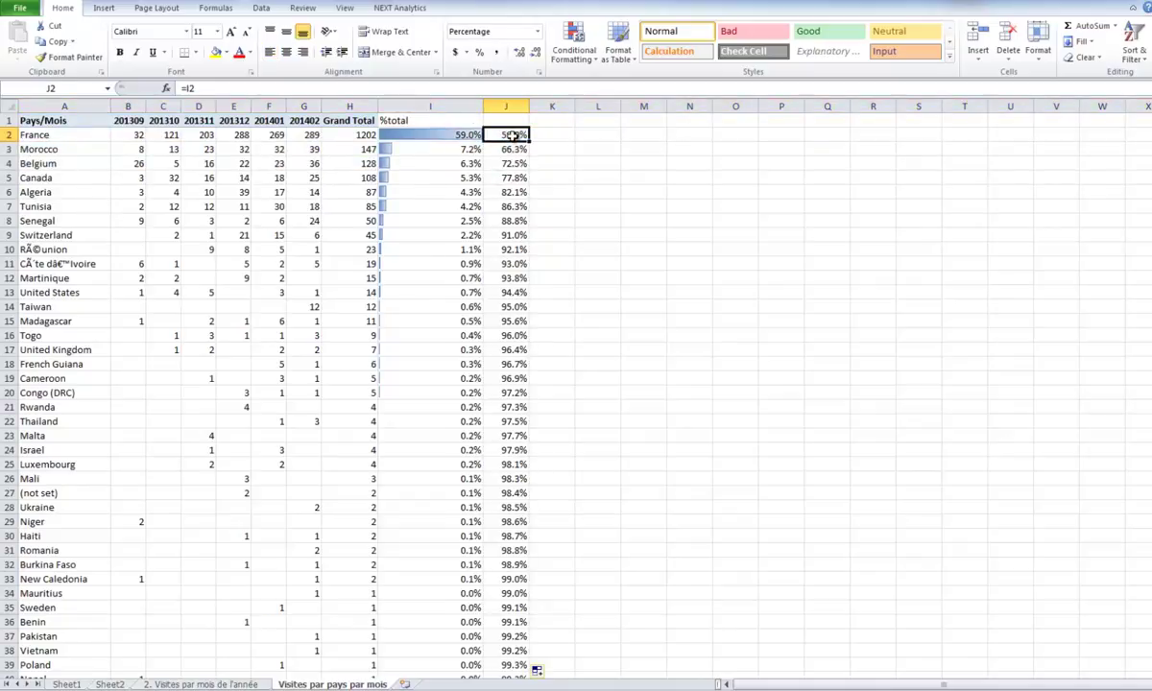
pyautogui.hotkey('ctrl', 'shift', 'Down')
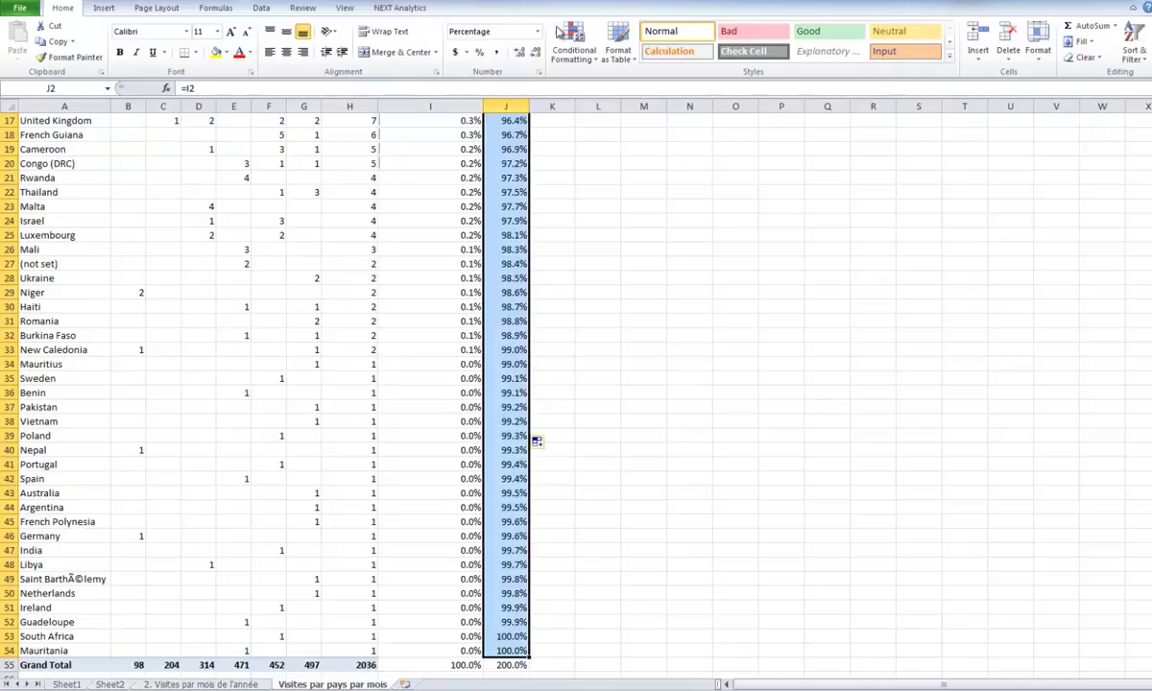
pyautogui.scroll(1, 571, 91)
pyautogui.click(588, 66)
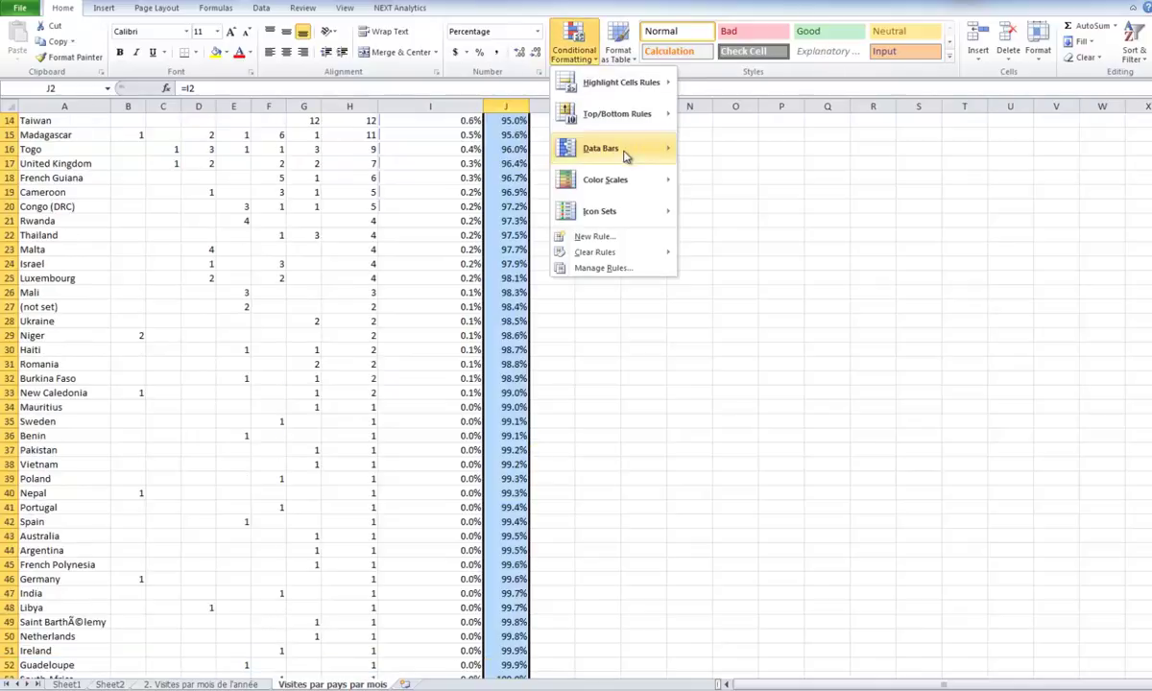
pyautogui.moveTo(624, 152)
pyautogui.click(711, 165)
pyautogui.scroll(5, 676, 173)
pyautogui.click(597, 213)
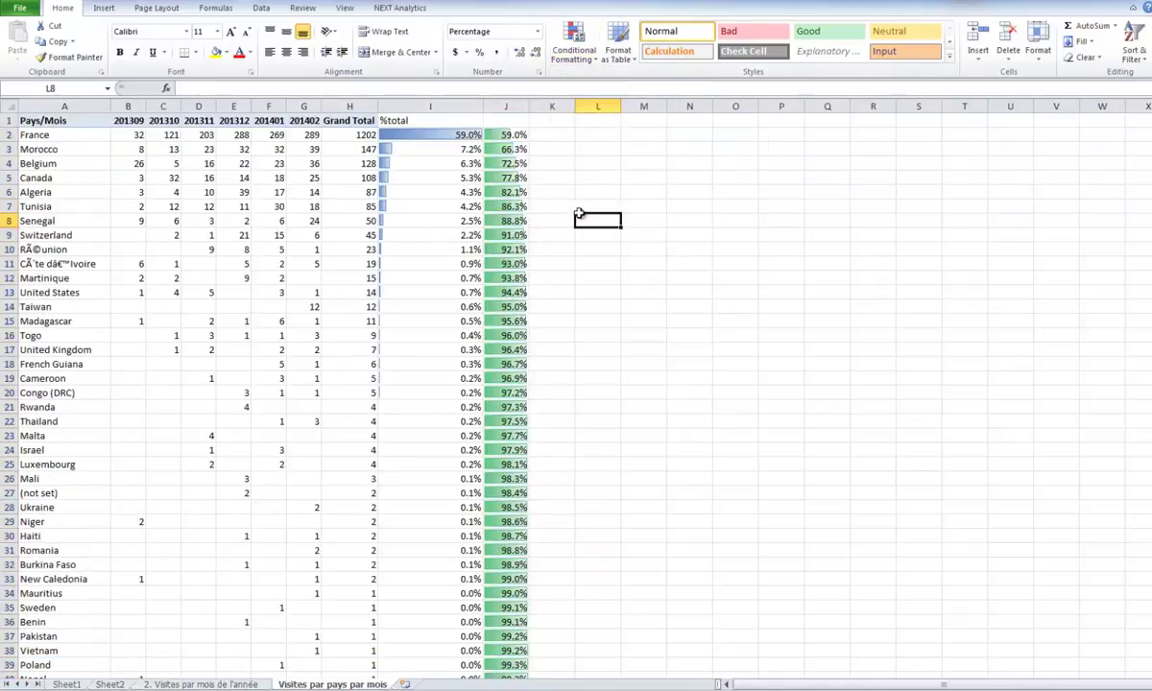
pyautogui.moveTo(529, 106); pyautogui.dragTo(577, 107)
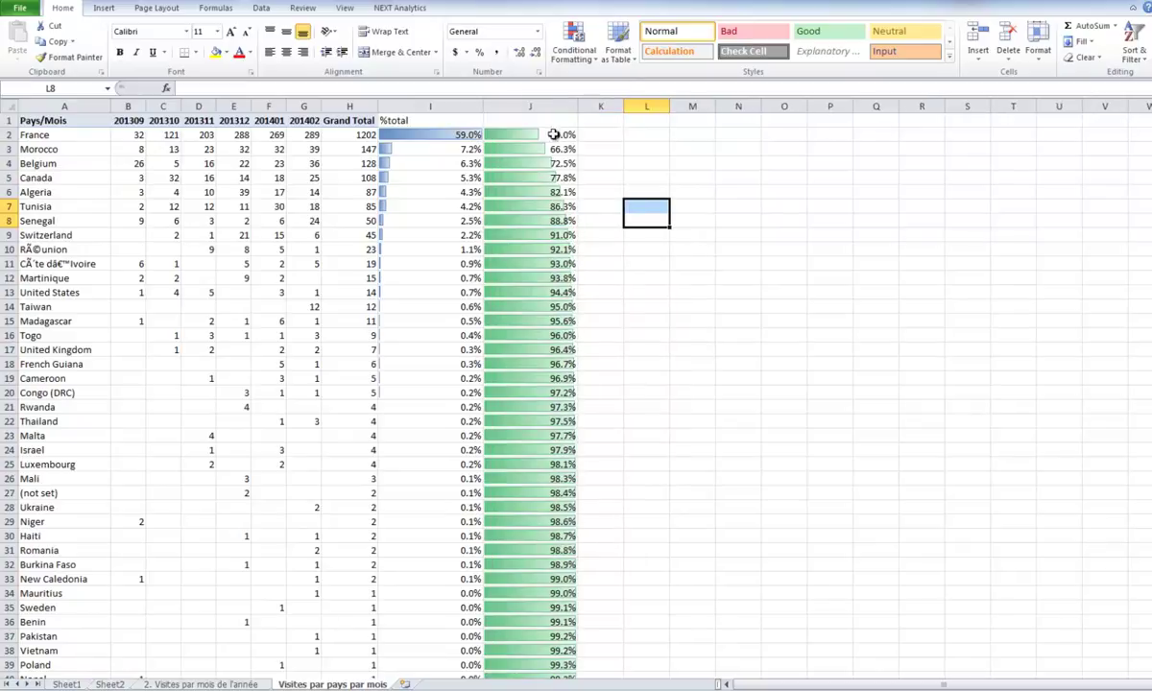
# Highlight the rows of the top ten countries
pyautogui.moveTo(518, 135); pyautogui.dragTo(534, 232)
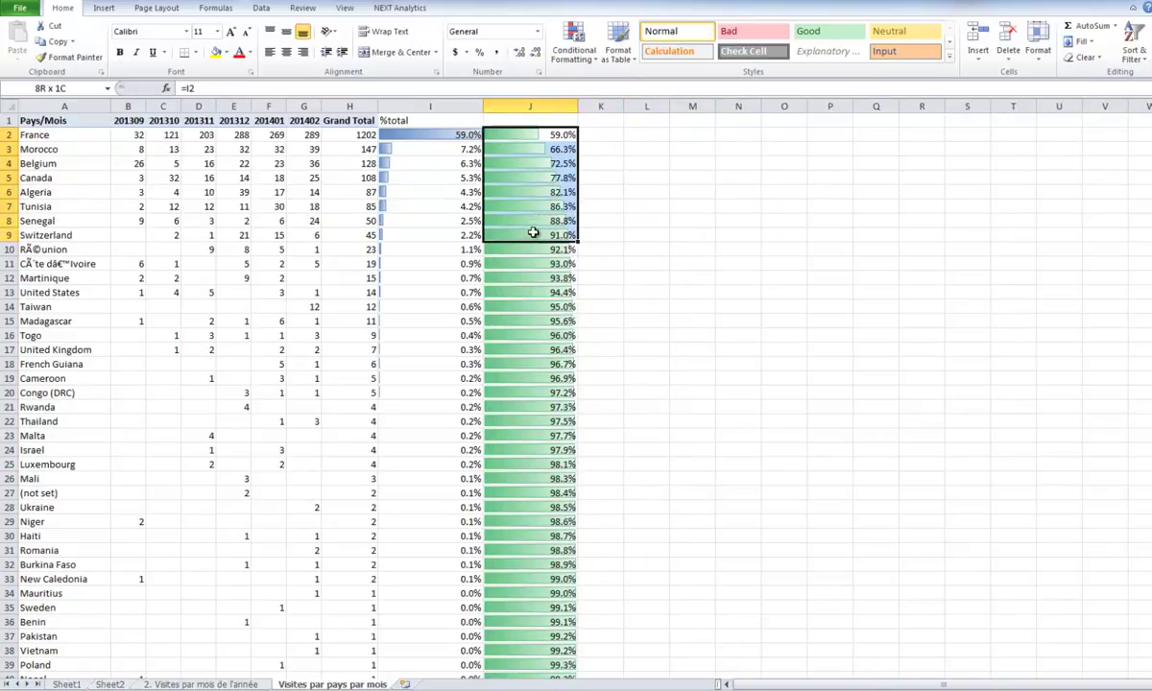
pyautogui.click(9, 248)
pyautogui.moveTo(9, 250); pyautogui.dragTo(5, 137)
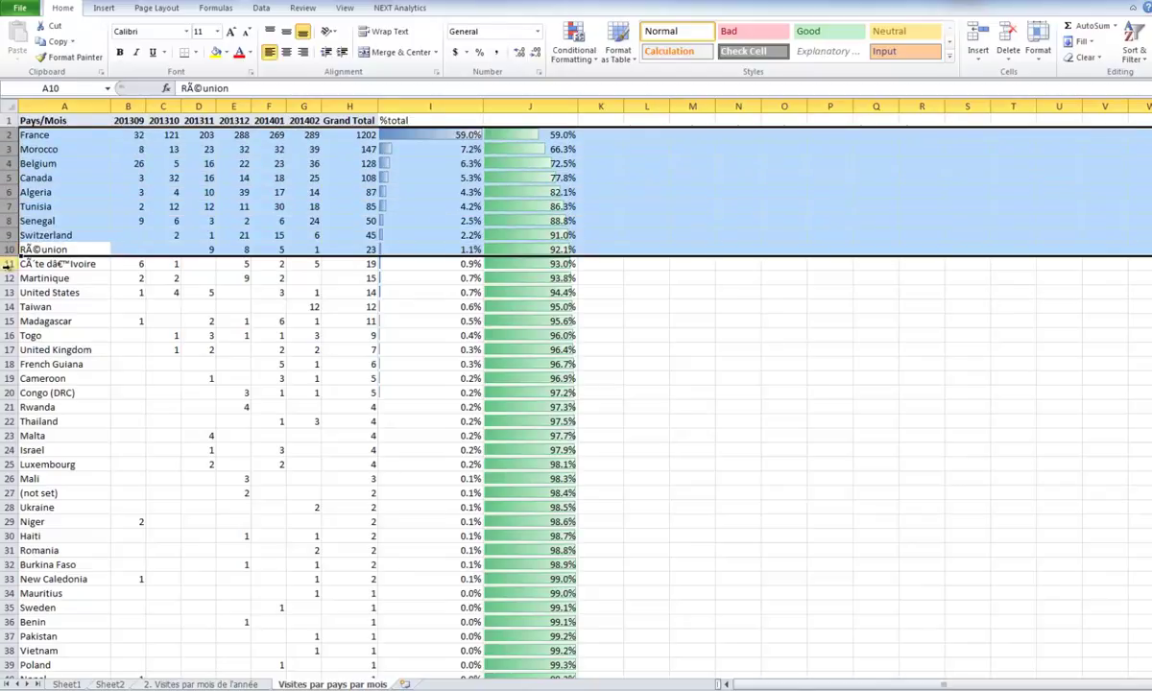
pyautogui.moveTo(9, 263); pyautogui.dragTo(7, 137)
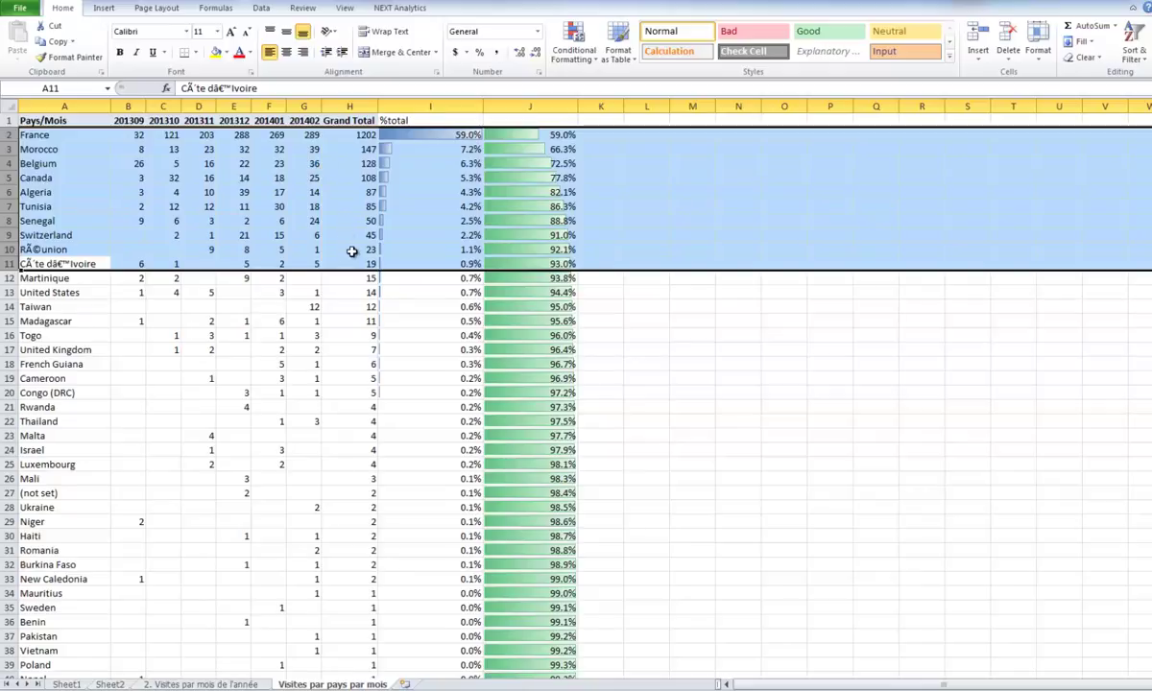
# Copy the top-10 countries table A1:G11 and paste a duplicate starting at cell N1
pyautogui.moveTo(355, 261); pyautogui.dragTo(350, 180)
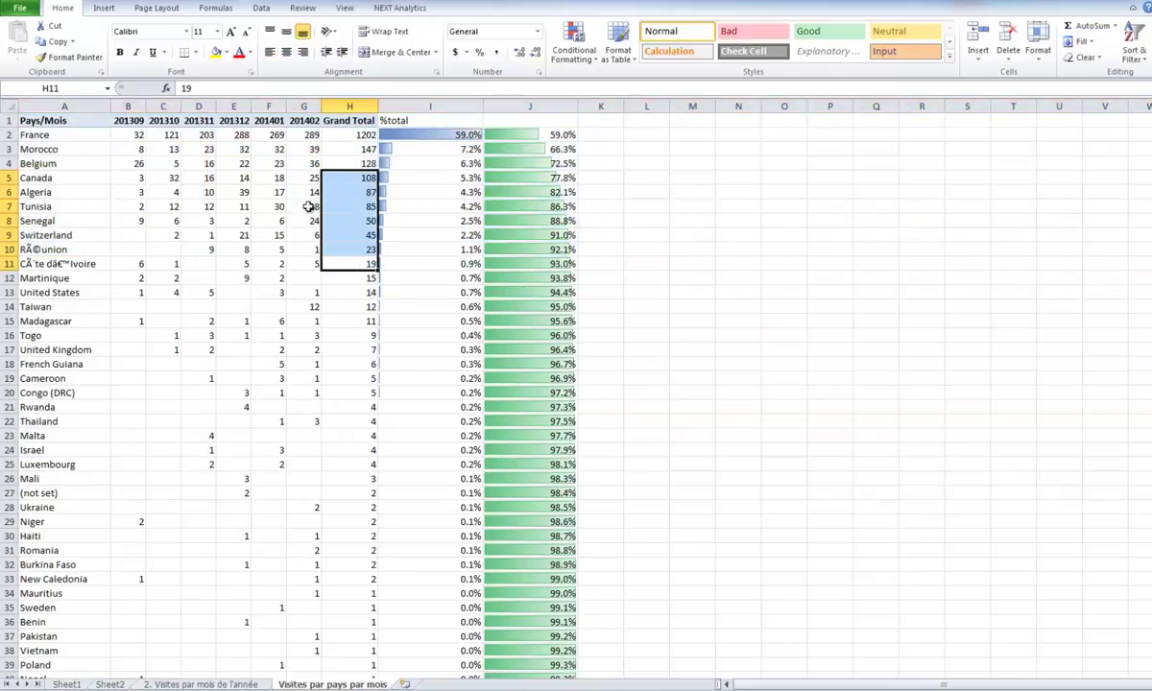
pyautogui.moveTo(305, 261); pyautogui.dragTo(65, 119)
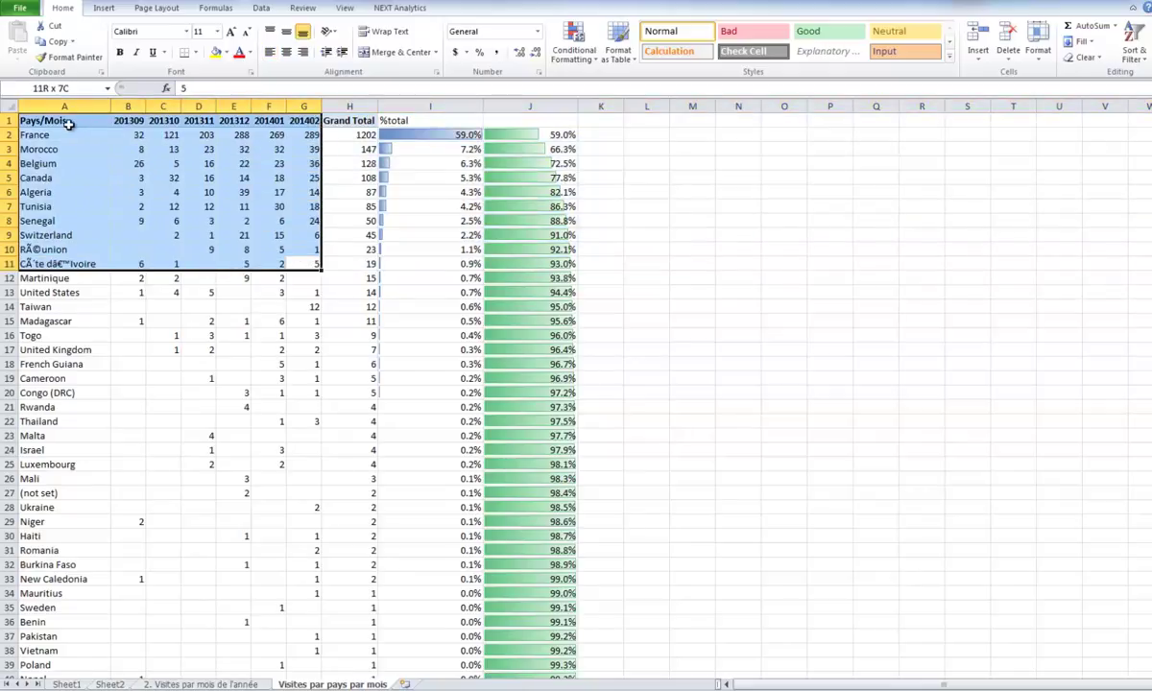
pyautogui.hotkey('ctrl', 'c')
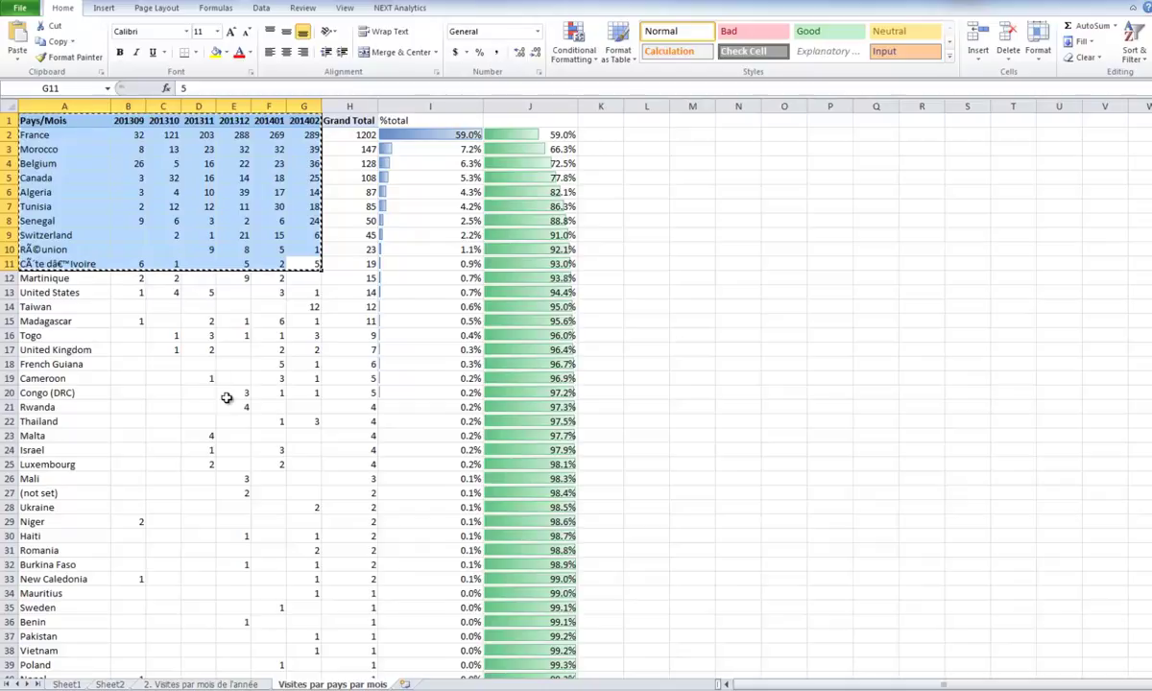
pyautogui.click(737, 120)
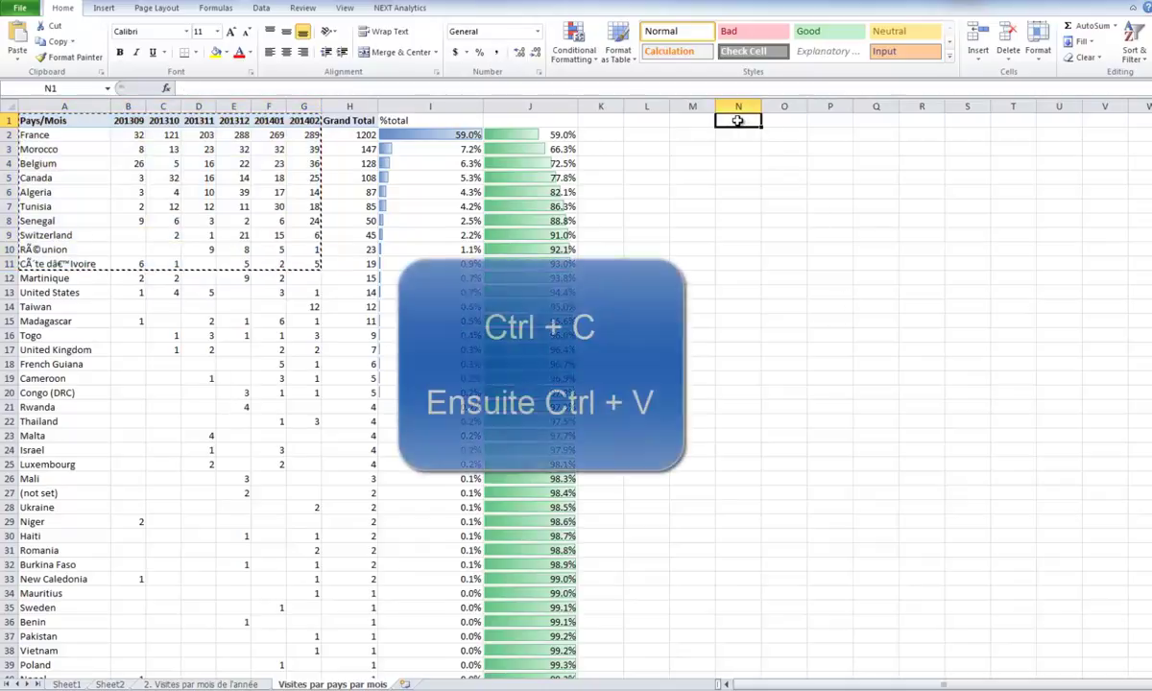
pyautogui.hotkey('ctrl', 'v')
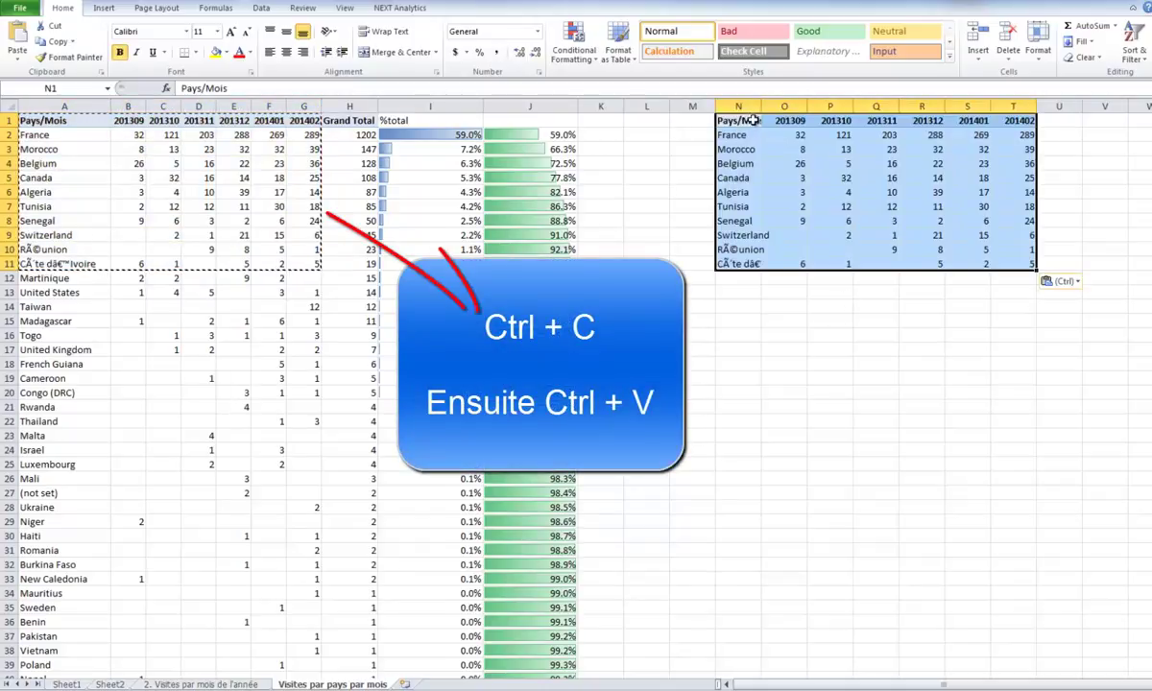
# Enter September and October 2013 as dates in O1:P1 and fill them across to Feb-14
pyautogui.click(823, 119)
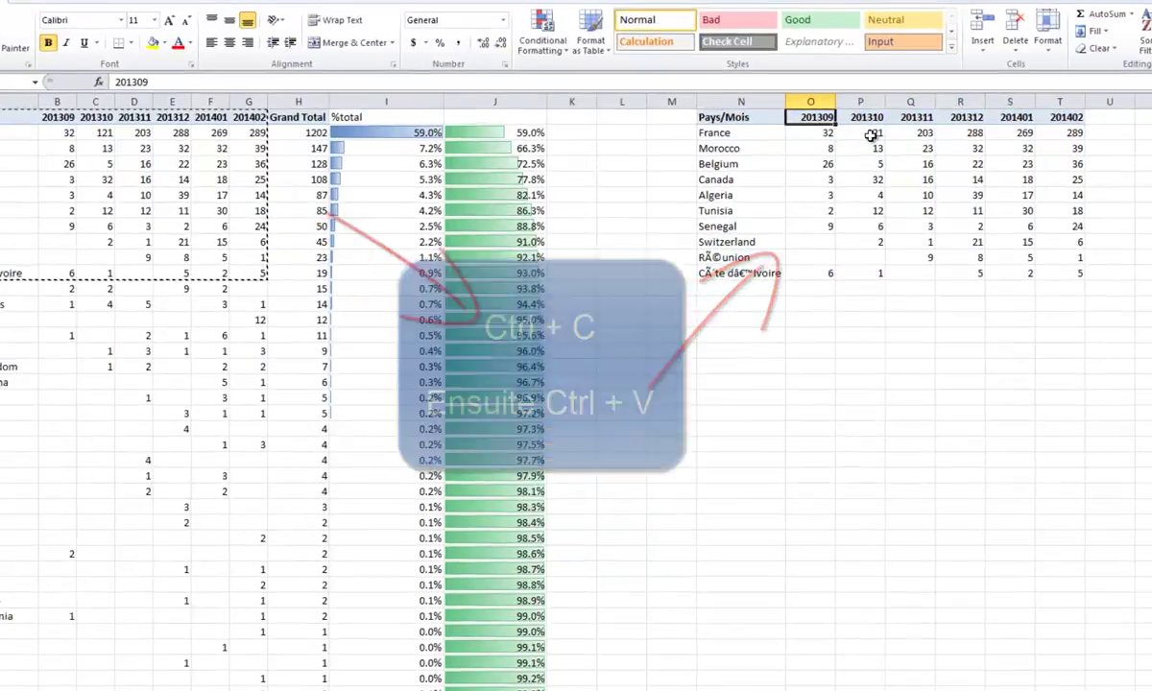
pyautogui.write('September')
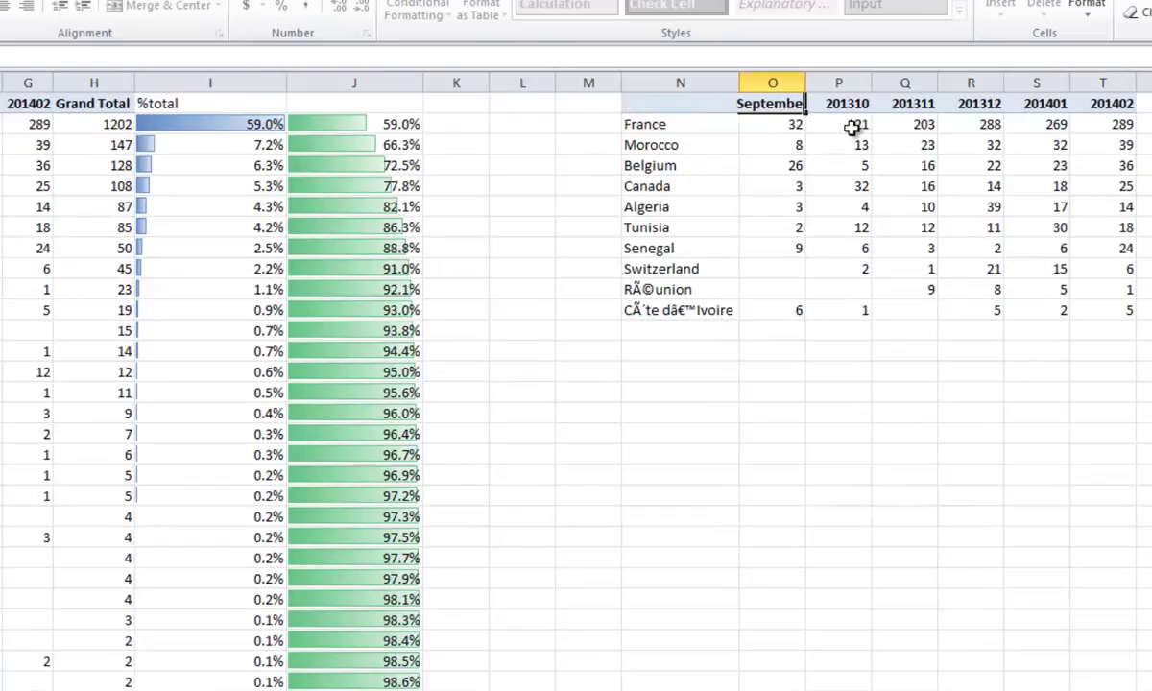
pyautogui.write('e 201')
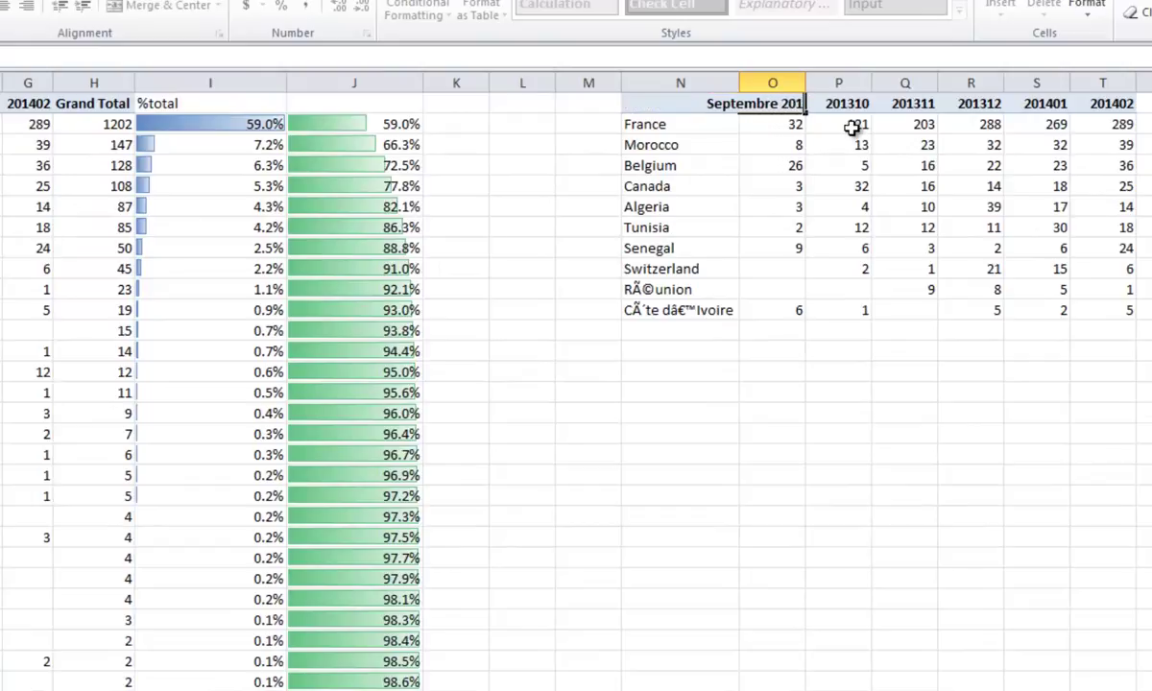
pyautogui.write('3')
pyautogui.press('Return')
pyautogui.press('Up')
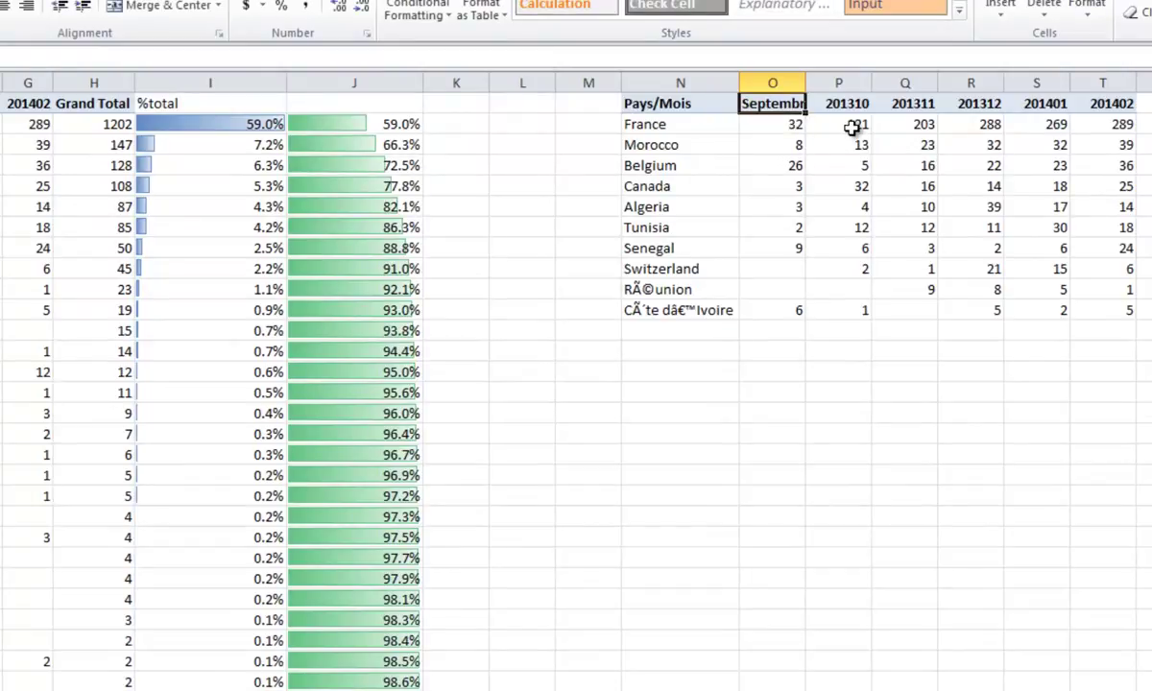
pyautogui.press('Right')
pyautogui.write('O')
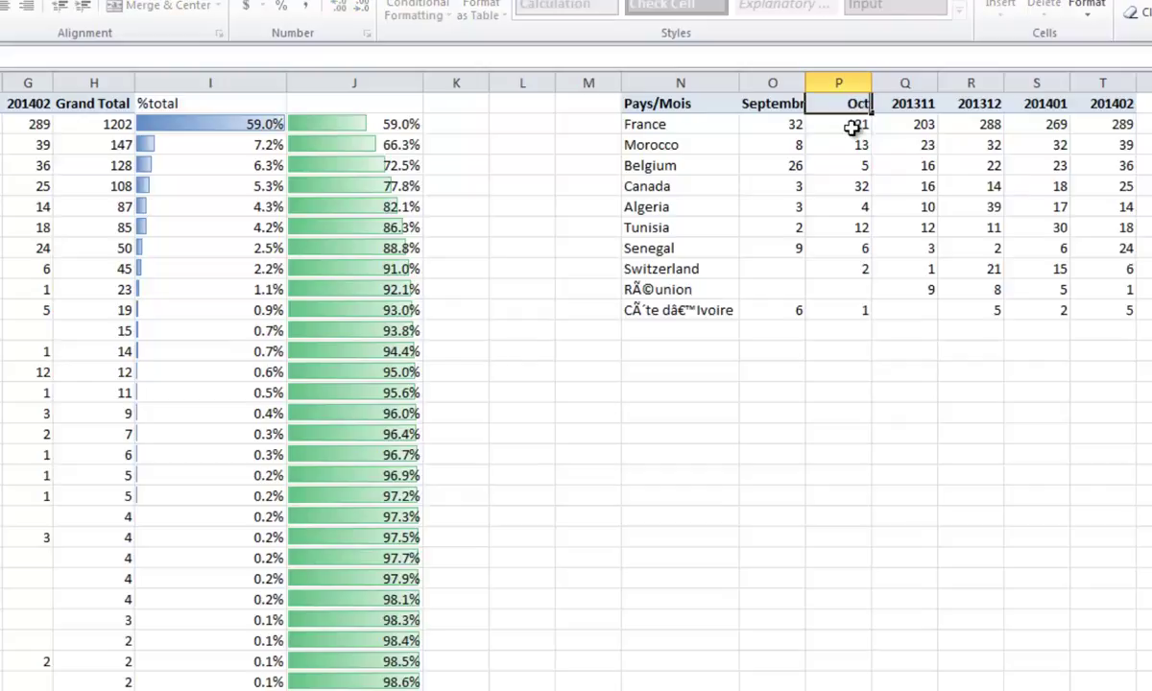
pyautogui.write(' 2013')
pyautogui.press('Return')
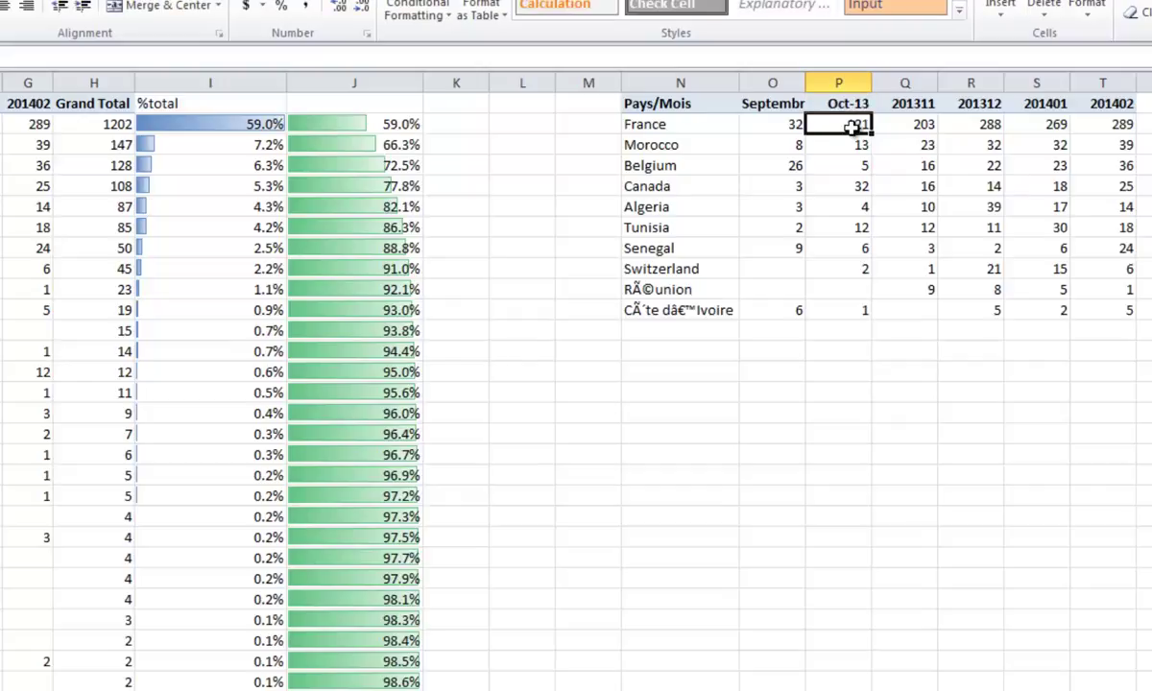
pyautogui.click(771, 104)
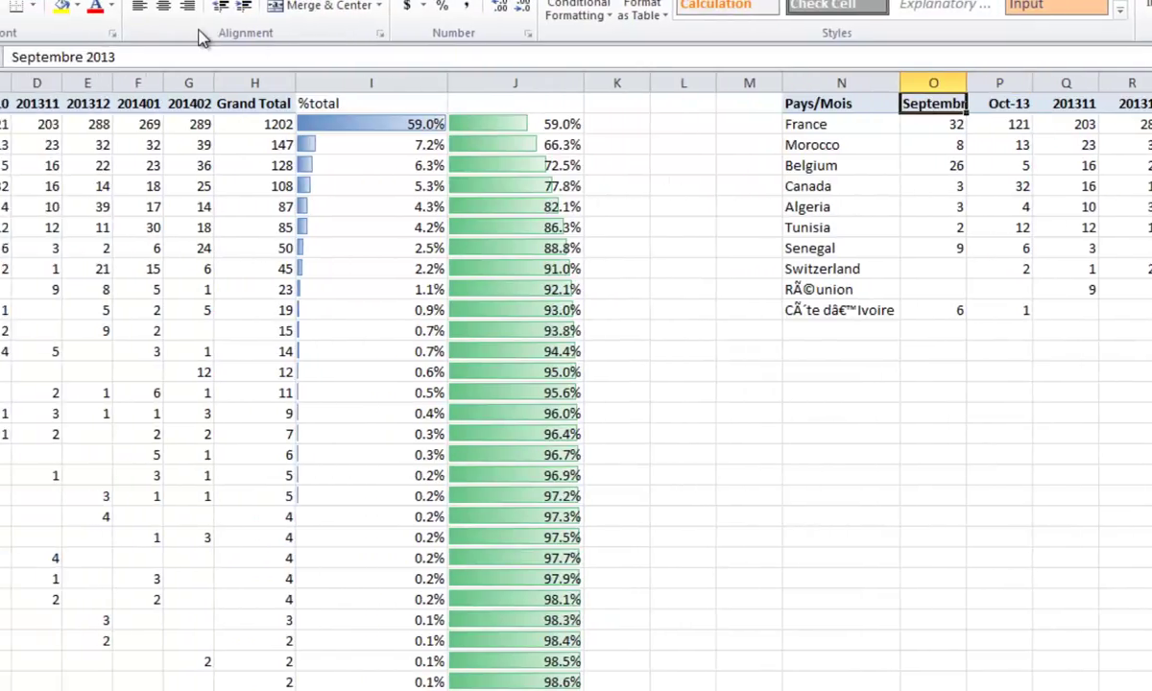
pyautogui.moveTo(52, 56); pyautogui.dragTo(94, 56)
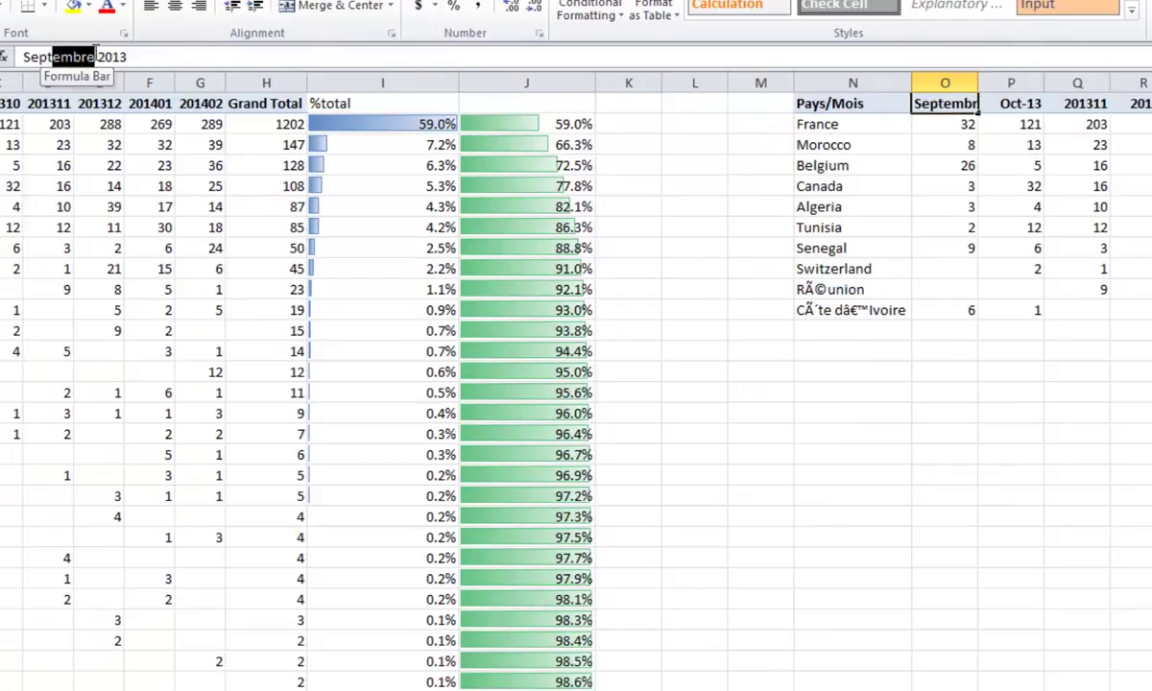
pyautogui.press('Delete')
pyautogui.press('Return')
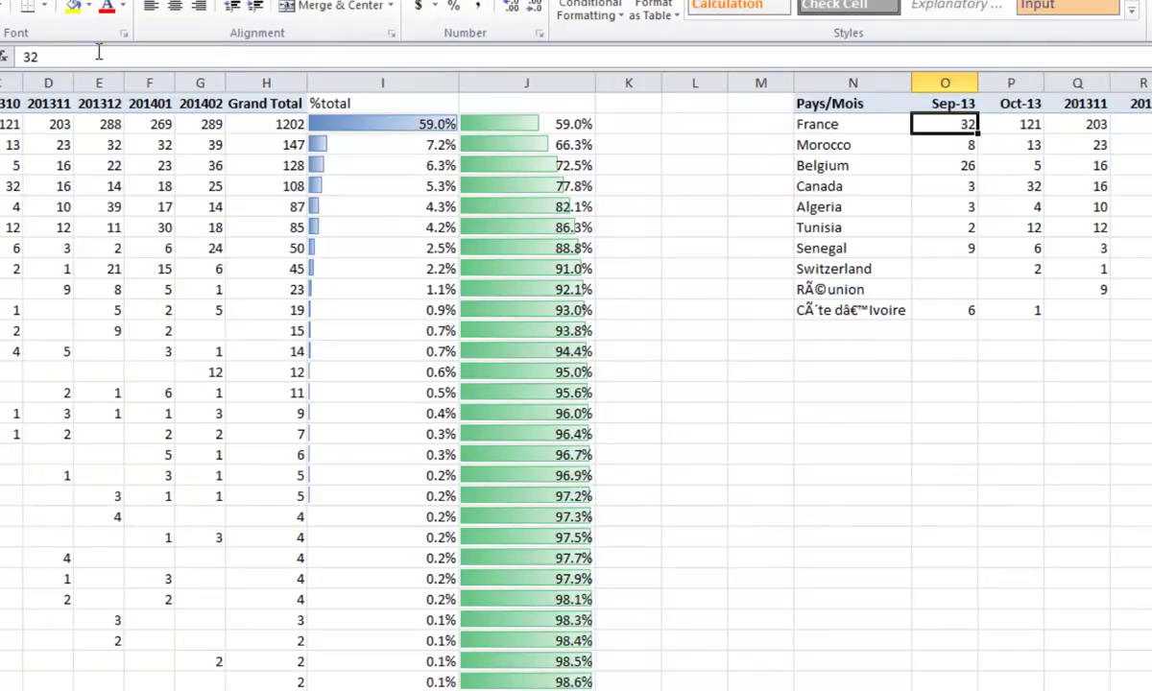
pyautogui.moveTo(936, 103); pyautogui.dragTo(1077, 106)
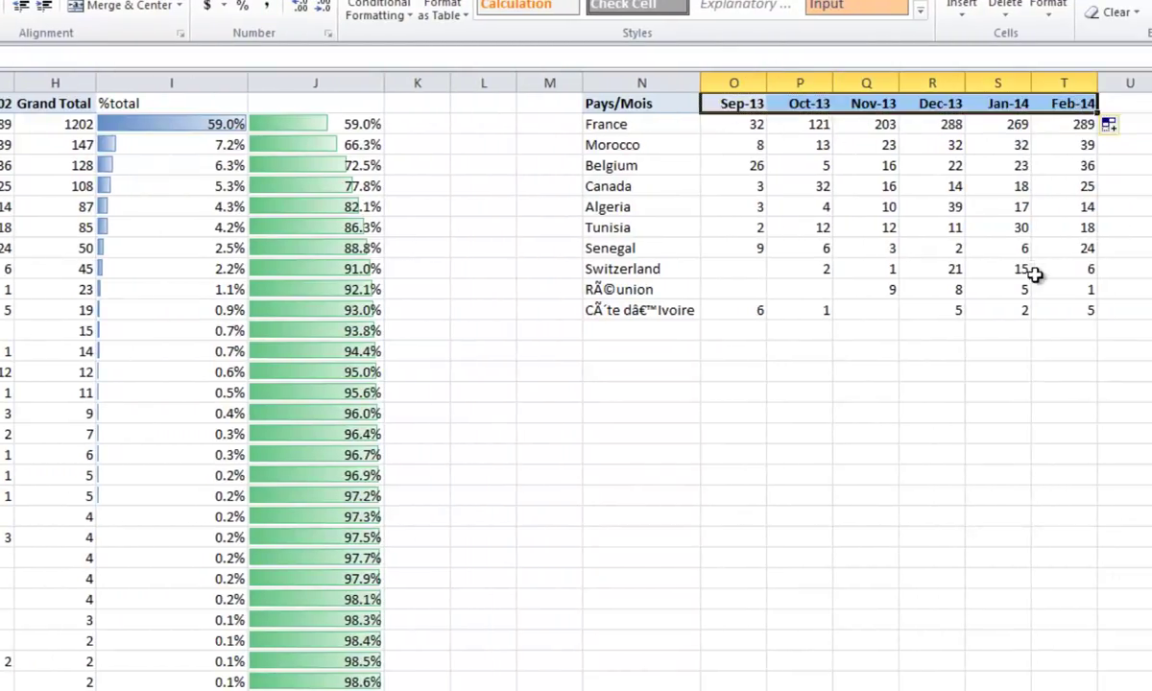
# Retype the garbled country names in N9 and N10 as Réunion and Cote d'Ivoire
pyautogui.click(1073, 309)
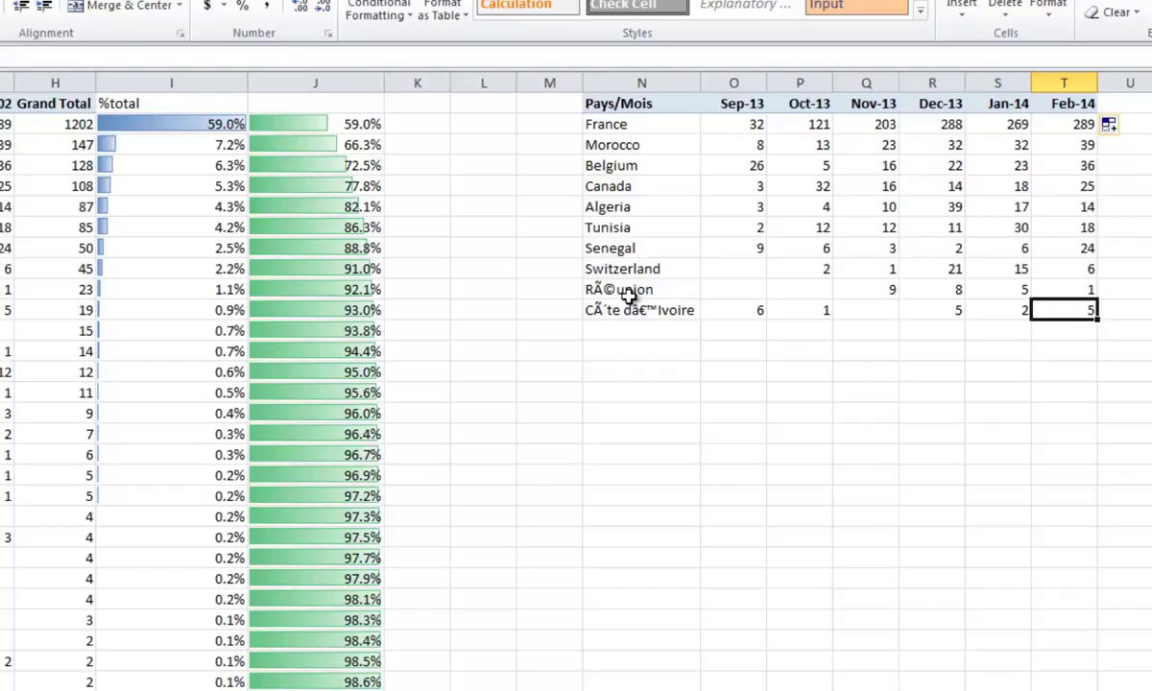
pyautogui.doubleClick(664, 290)
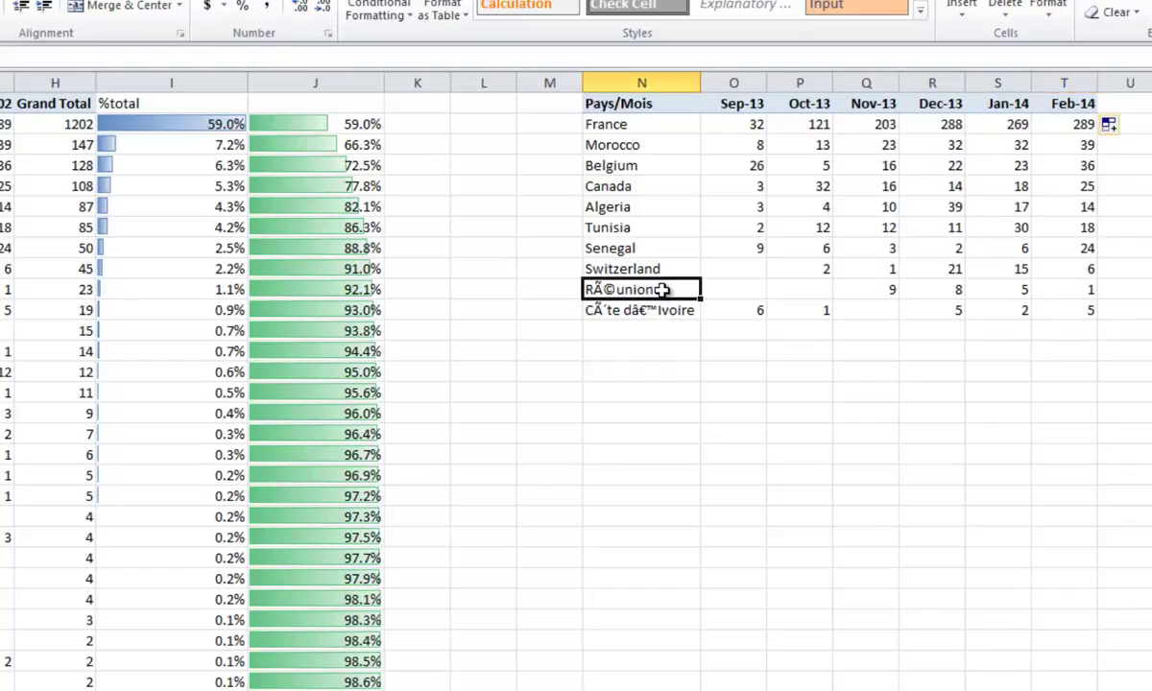
pyautogui.moveTo(663, 291); pyautogui.dragTo(484, 276)
pyautogui.write('Ré')
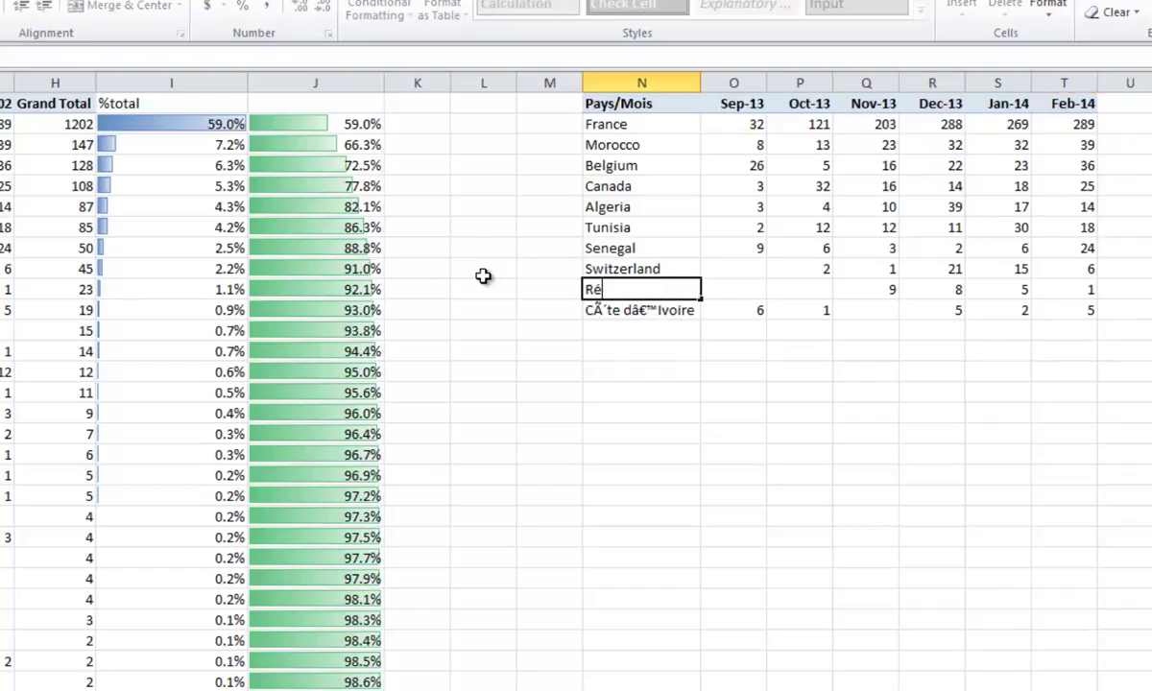
pyautogui.write('union')
pyautogui.press('Return')
pyautogui.write('Co')
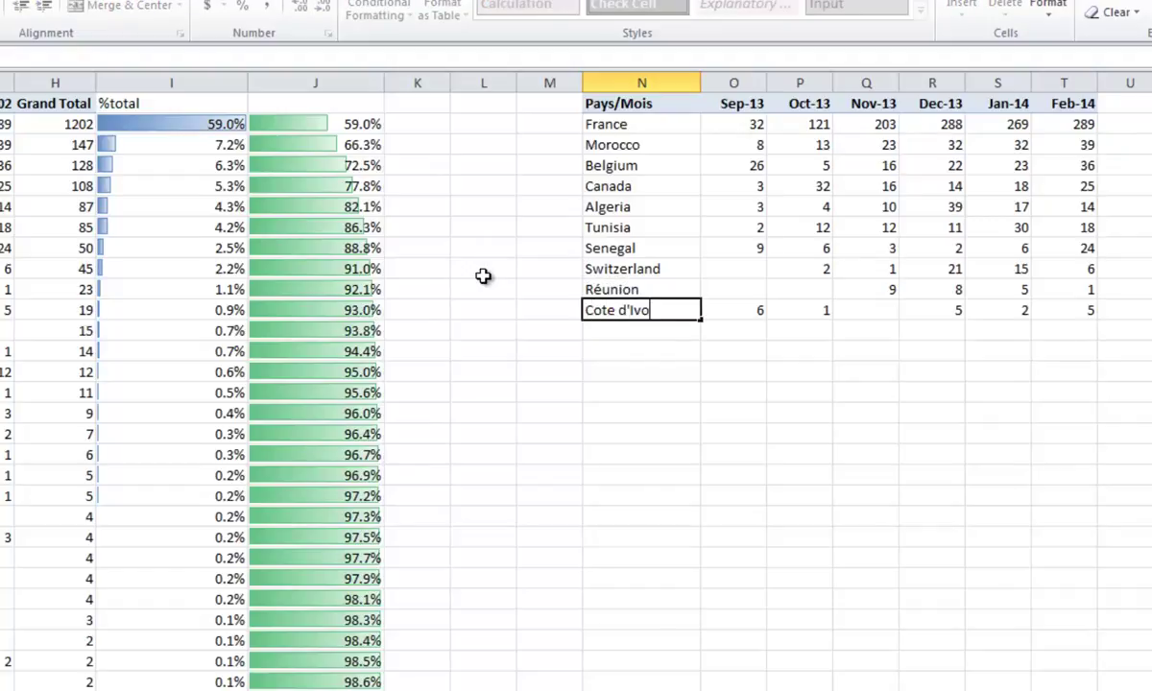
pyautogui.press('Return')
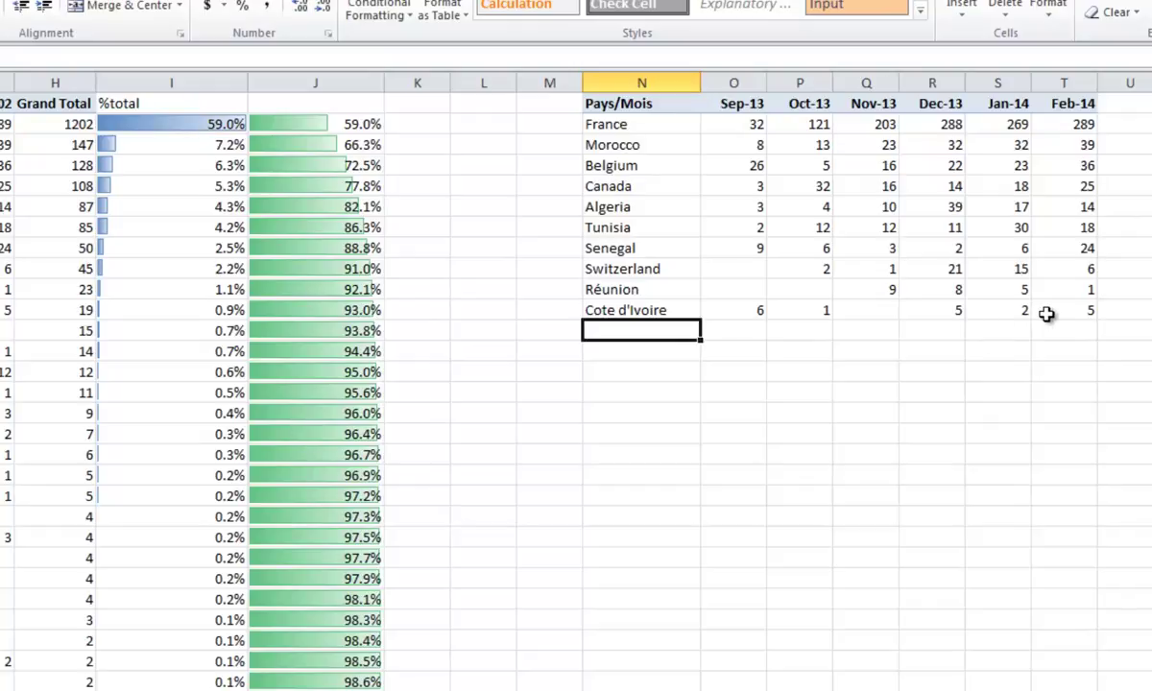
pyautogui.click(1061, 310)
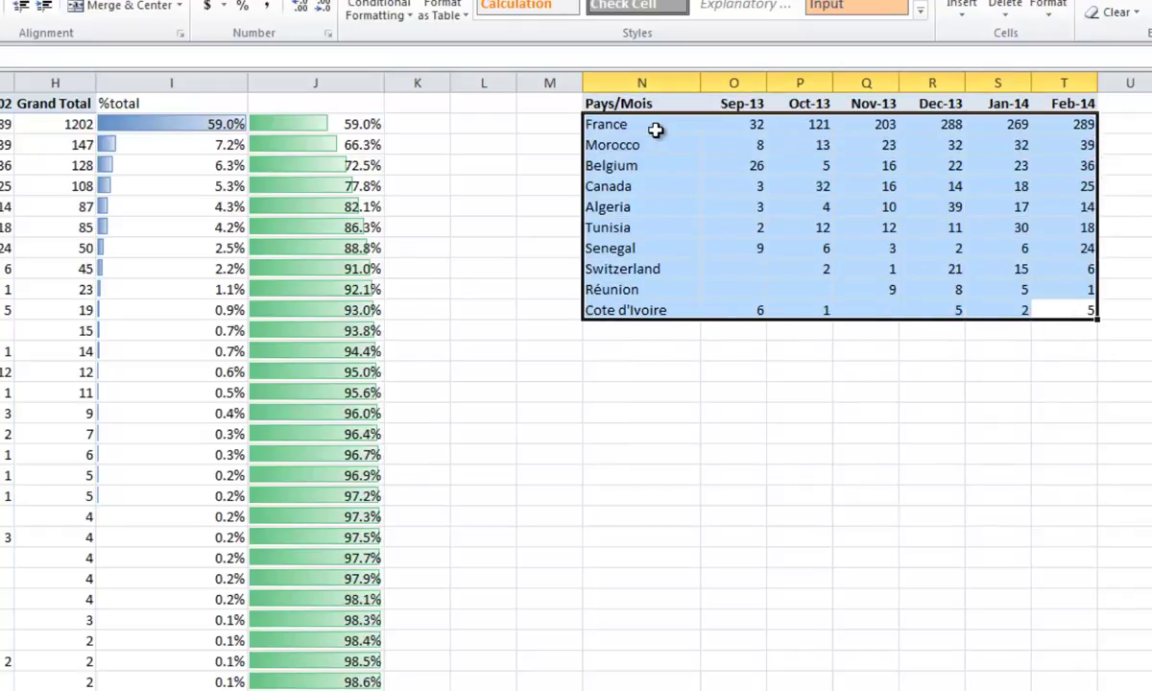
pyautogui.moveTo(1062, 310); pyautogui.dragTo(655, 129)
# Add the accent to spell Côte d'Ivoire, then select the whole copied table N1:T11
pyautogui.click(594, 311)
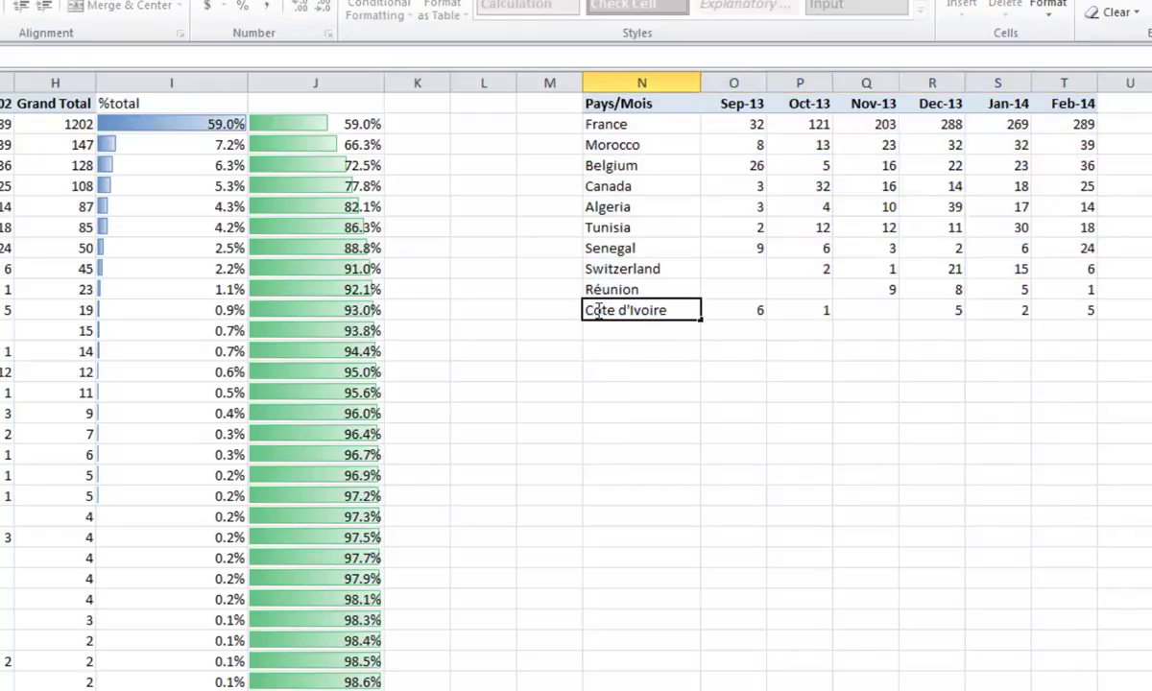
pyautogui.doubleClick(597, 311)
pyautogui.press('BackSpace')
pyautogui.write('ô')
pyautogui.press('Return')
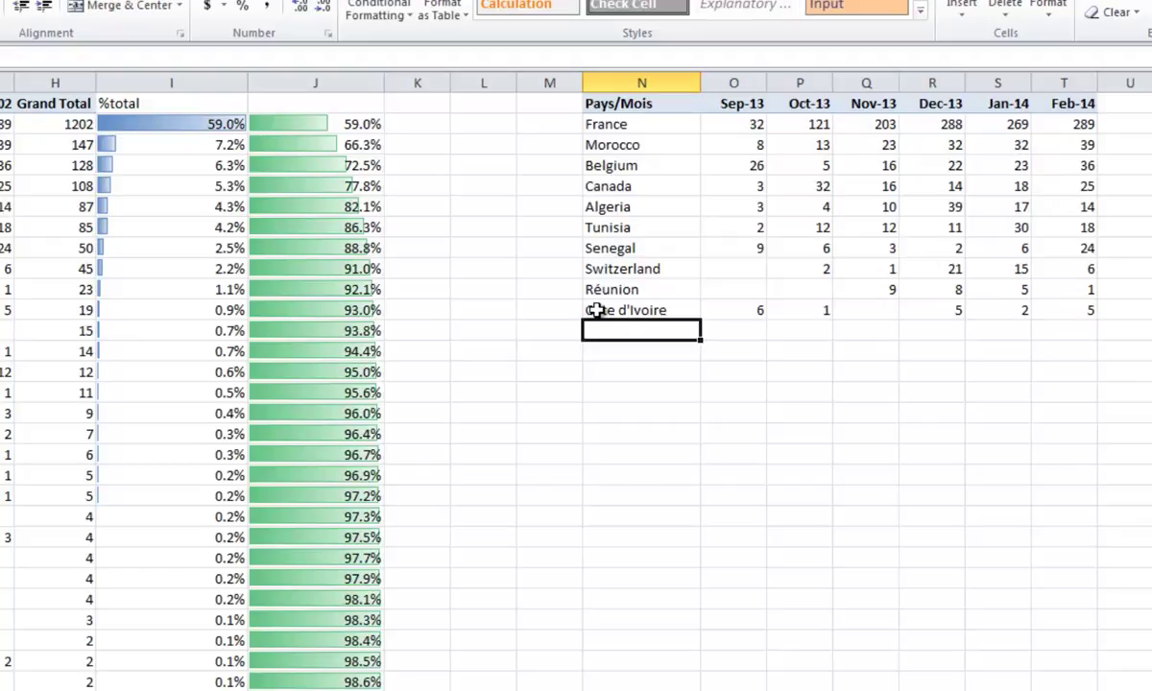
pyautogui.moveTo(1089, 310); pyautogui.dragTo(669, 96)
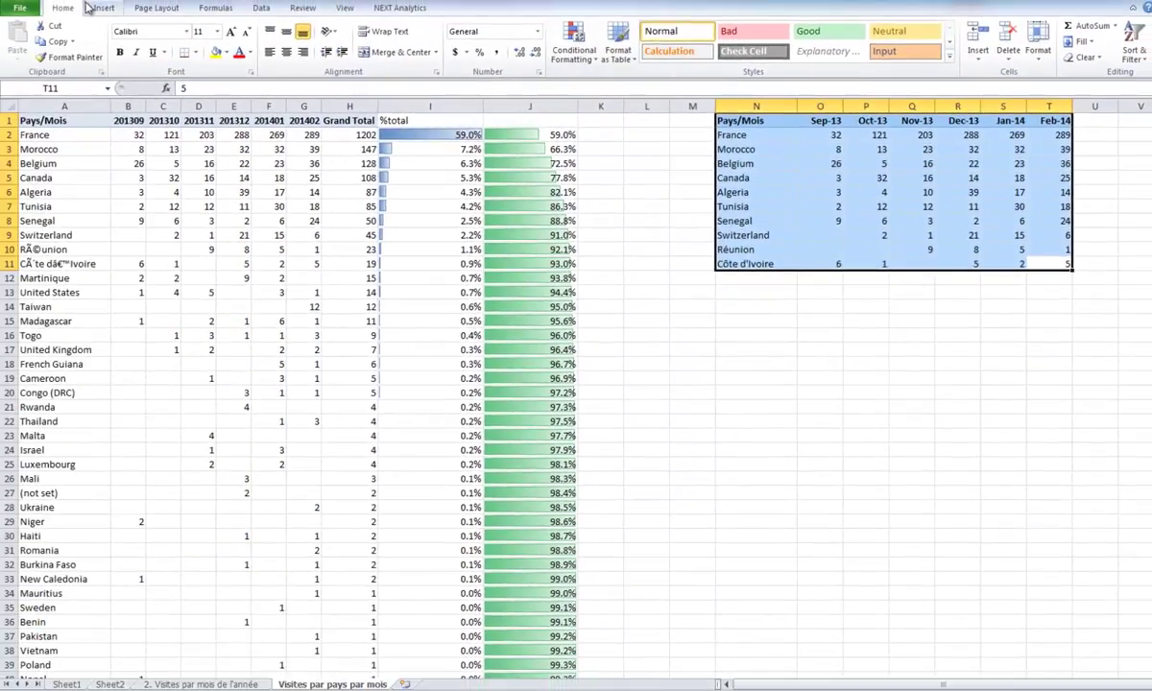
# Insert a Stacked Column chart of the copied table, placed beneath it and enlarged
pyautogui.click(103, 8)
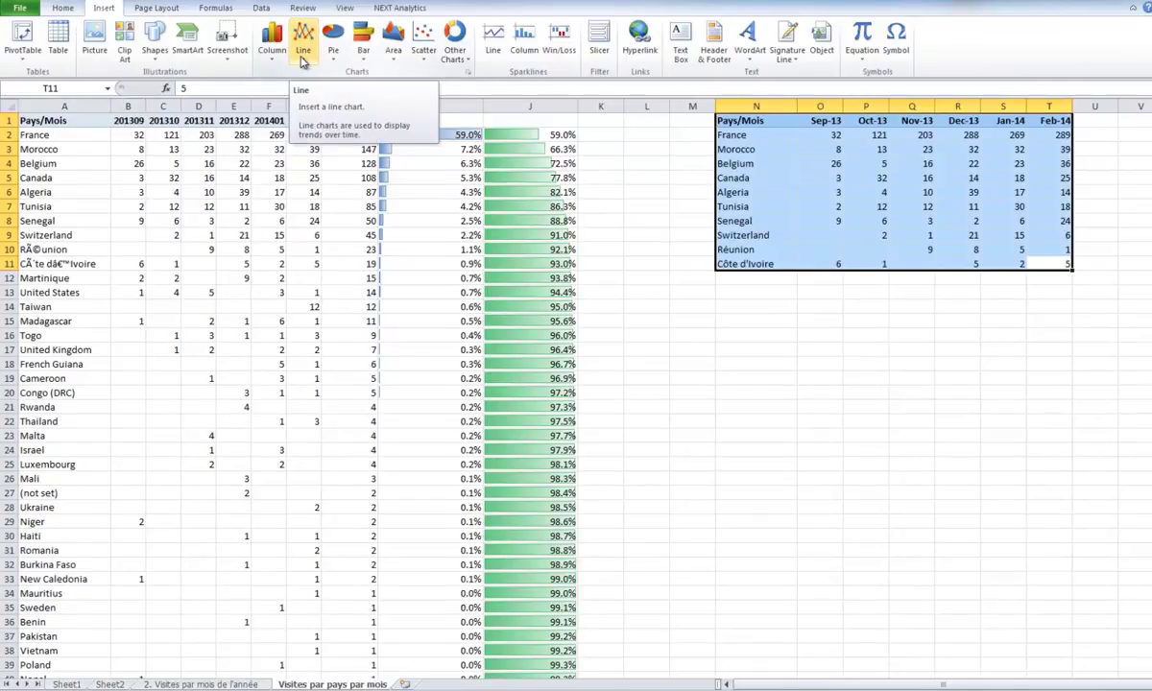
pyautogui.click(272, 43)
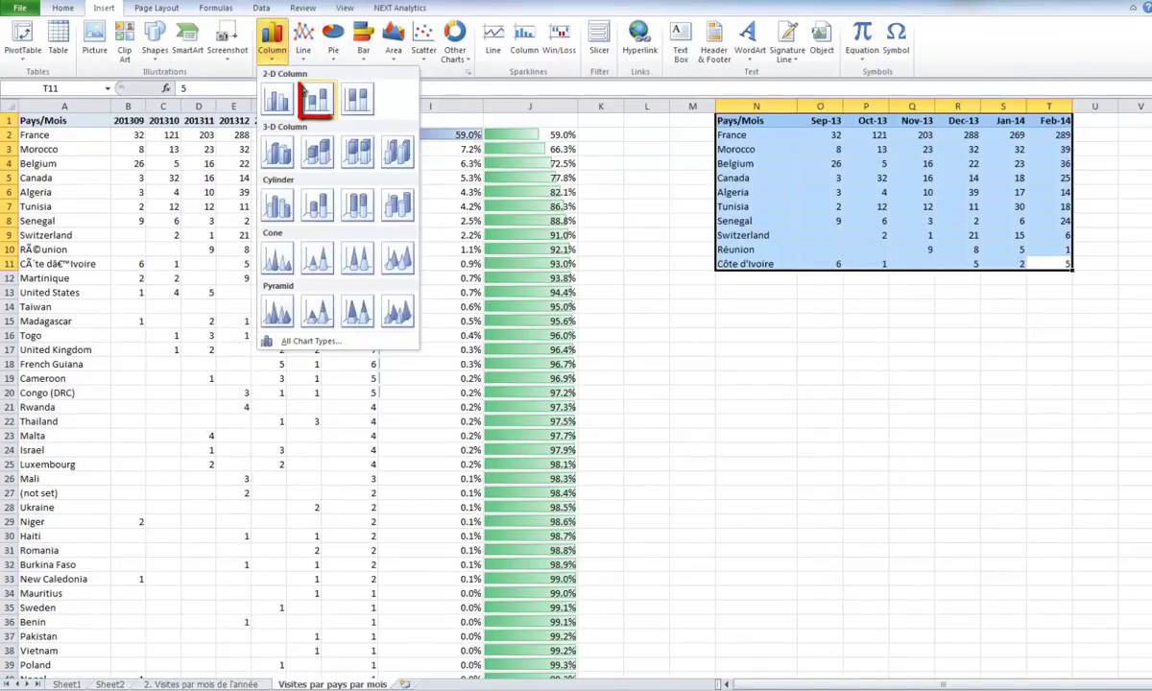
pyautogui.click(313, 100)
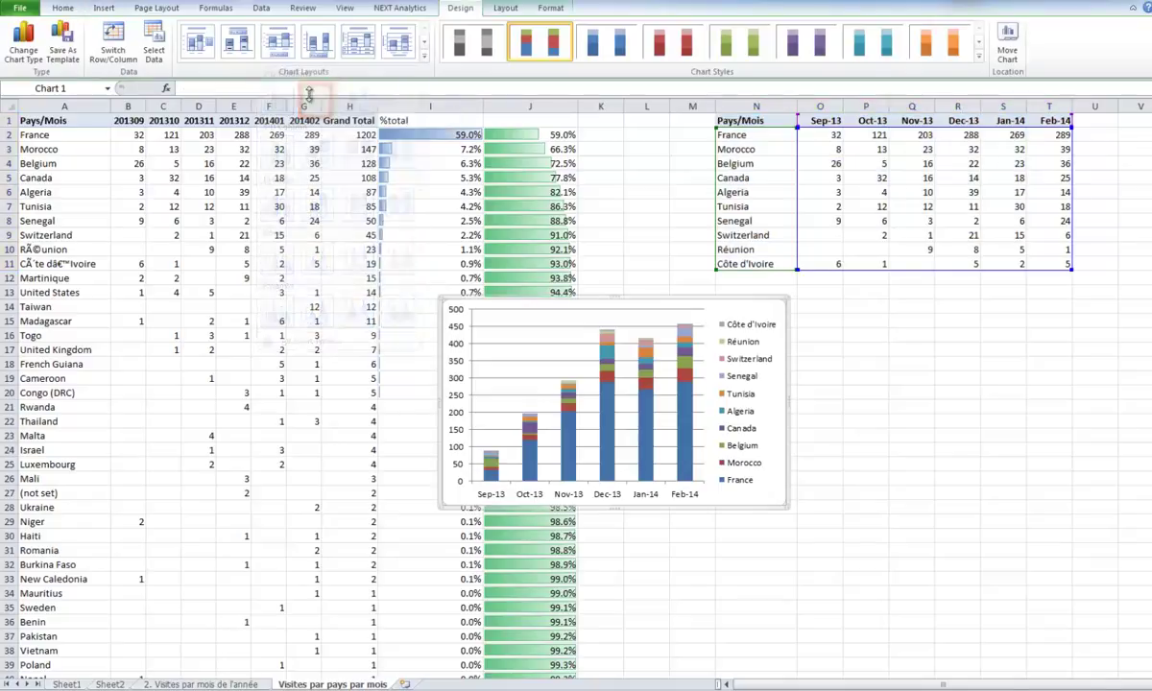
pyautogui.moveTo(689, 296); pyautogui.dragTo(814, 298)
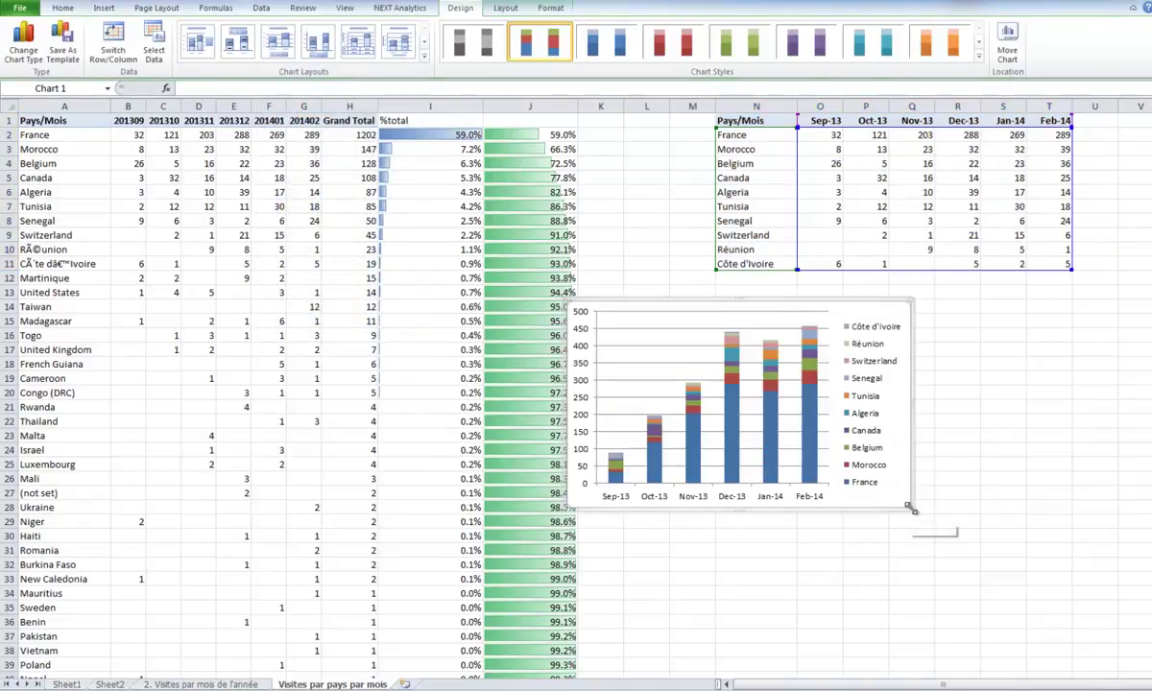
pyautogui.moveTo(925, 504); pyautogui.dragTo(1151, 551)
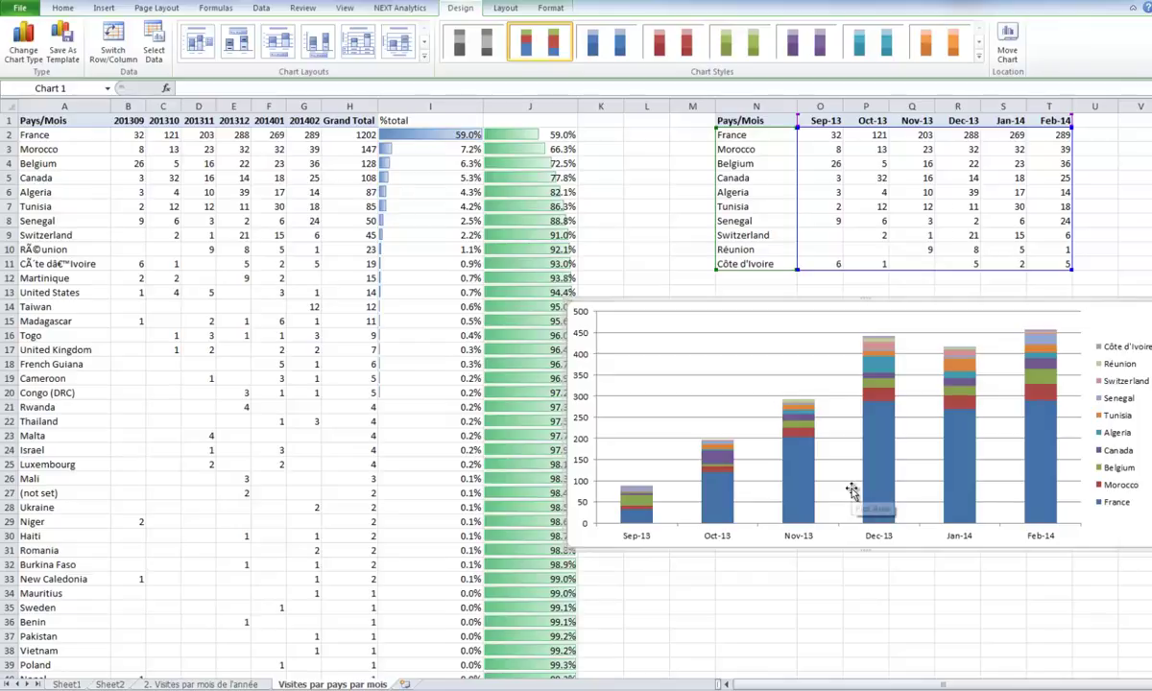
pyautogui.moveTo(867, 552); pyautogui.dragTo(867, 634)
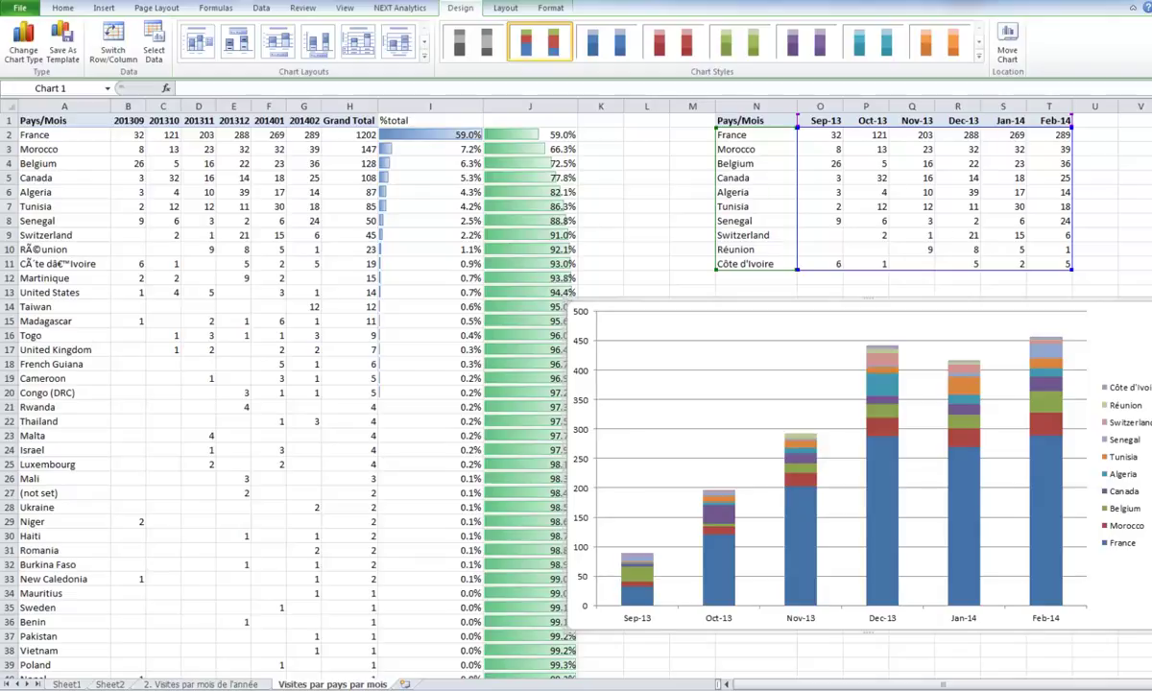
pyautogui.click(1090, 220)
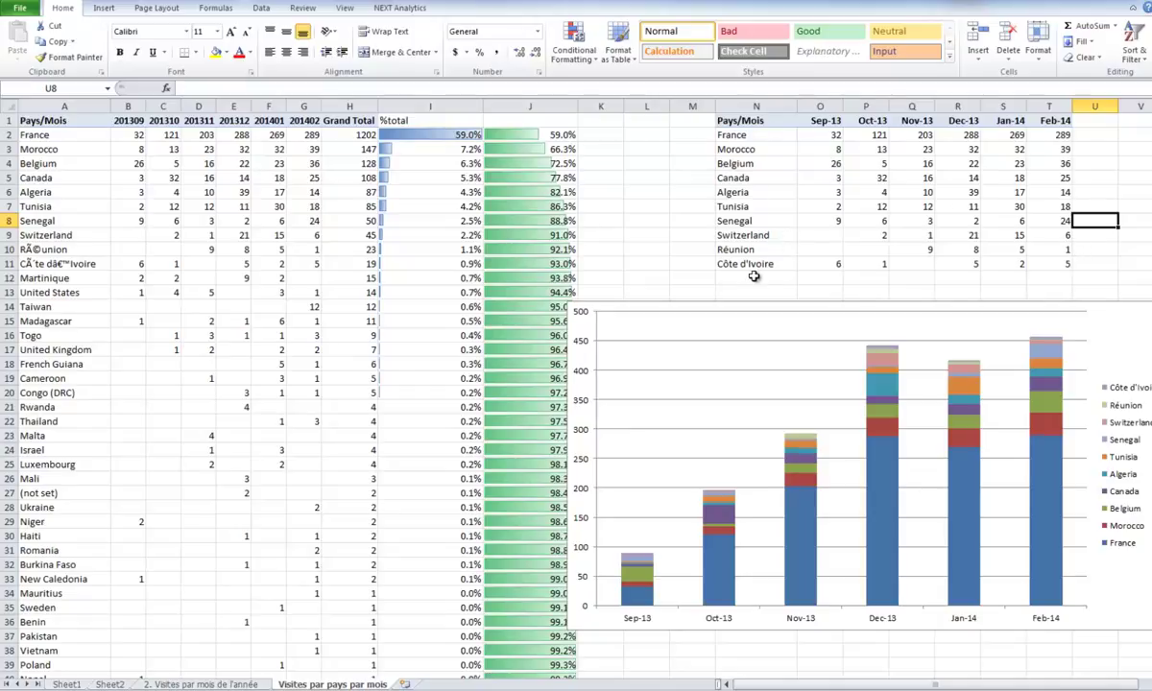
# Label N12 'Total TOP 10 pays' and AutoSum each month across O12:T12 (89 to 457)
pyautogui.moveTo(744, 277); pyautogui.dragTo(1029, 281)
pyautogui.click(1029, 279)
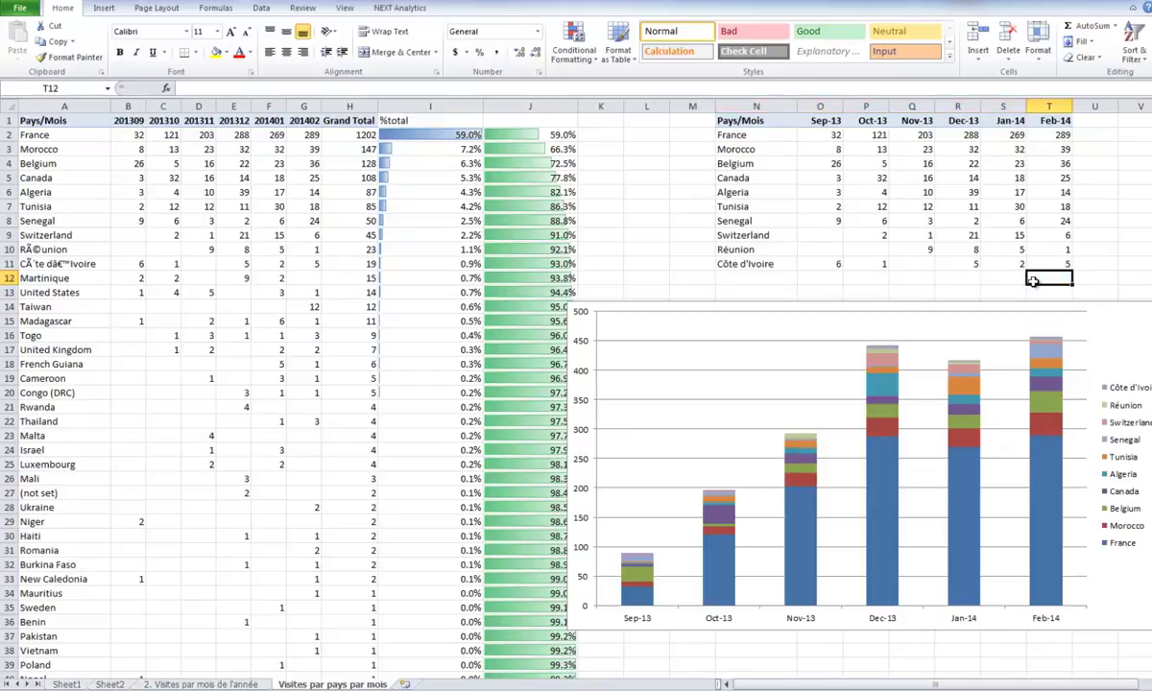
pyautogui.doubleClick(752, 278)
pyautogui.write('Total TOP 10 pays')
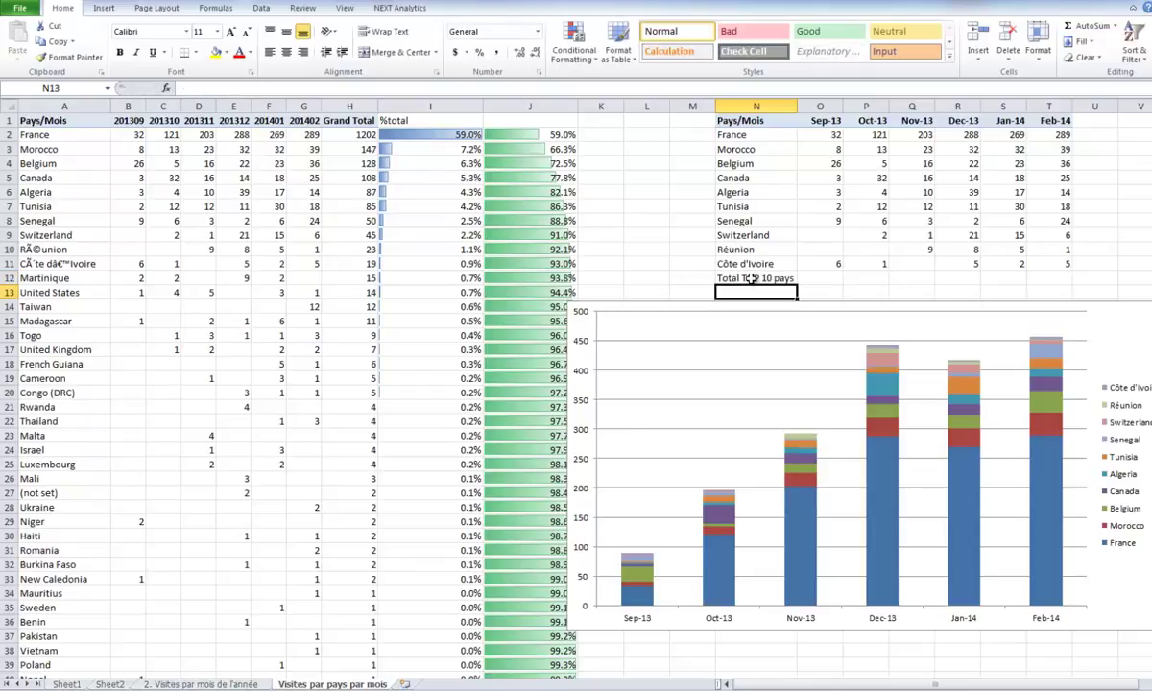
pyautogui.click(819, 278)
pyautogui.click(1085, 26)
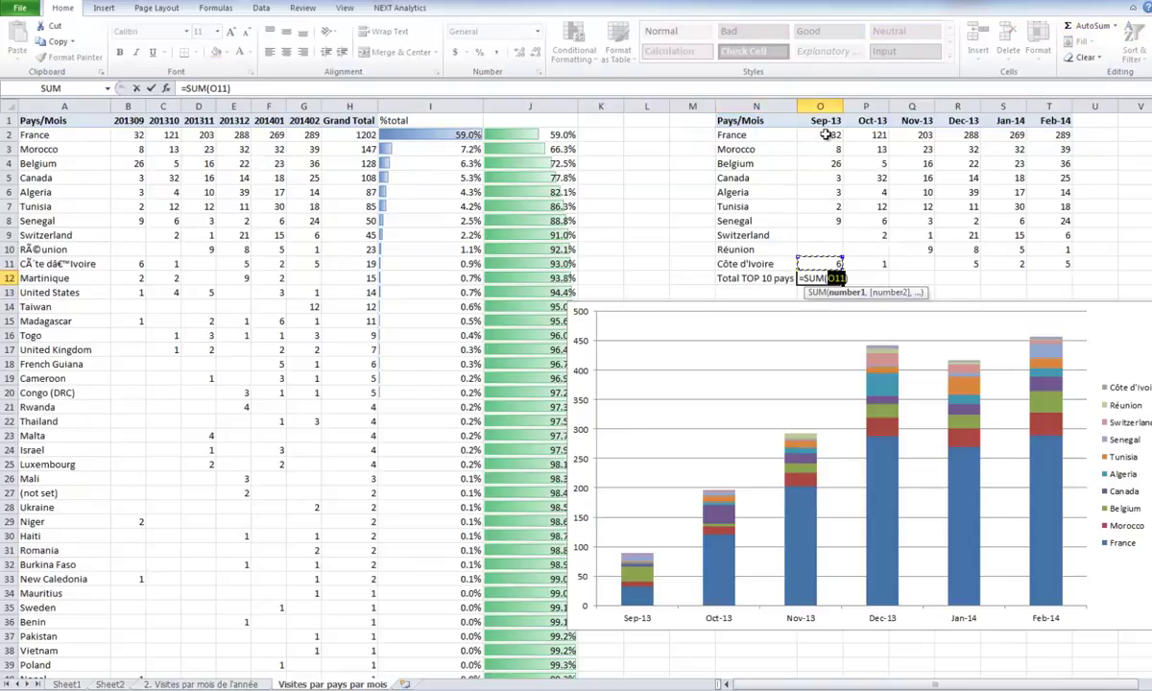
pyautogui.moveTo(826, 134); pyautogui.dragTo(828, 262)
pyautogui.press('Return')
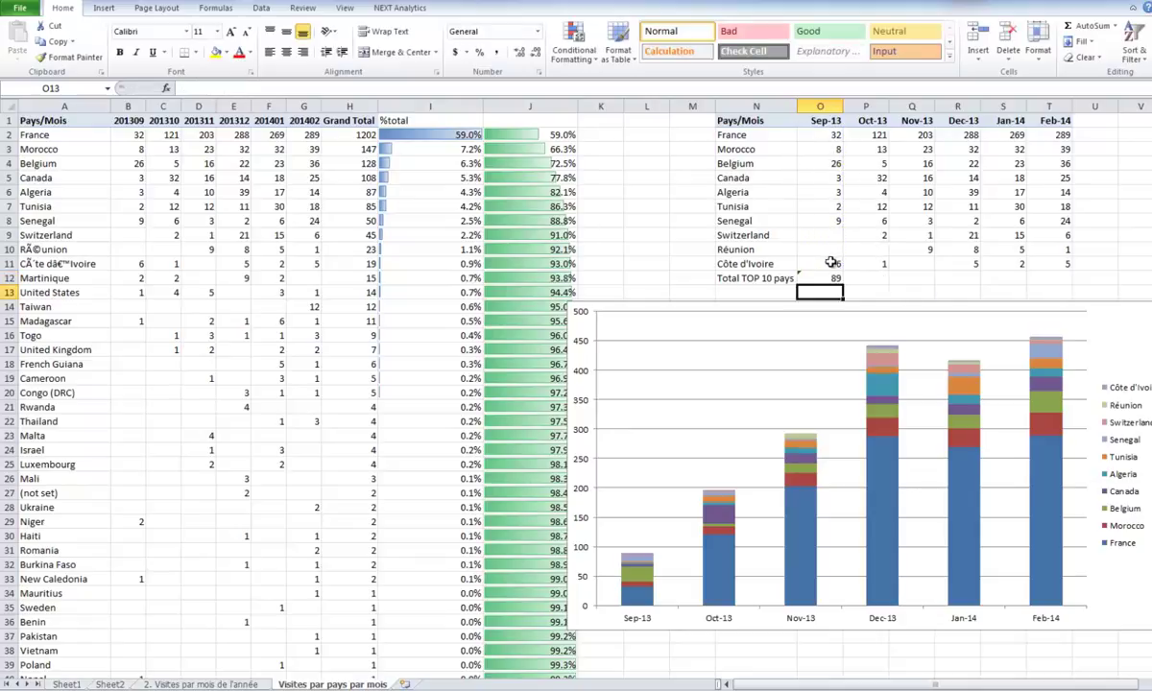
pyautogui.click(836, 277)
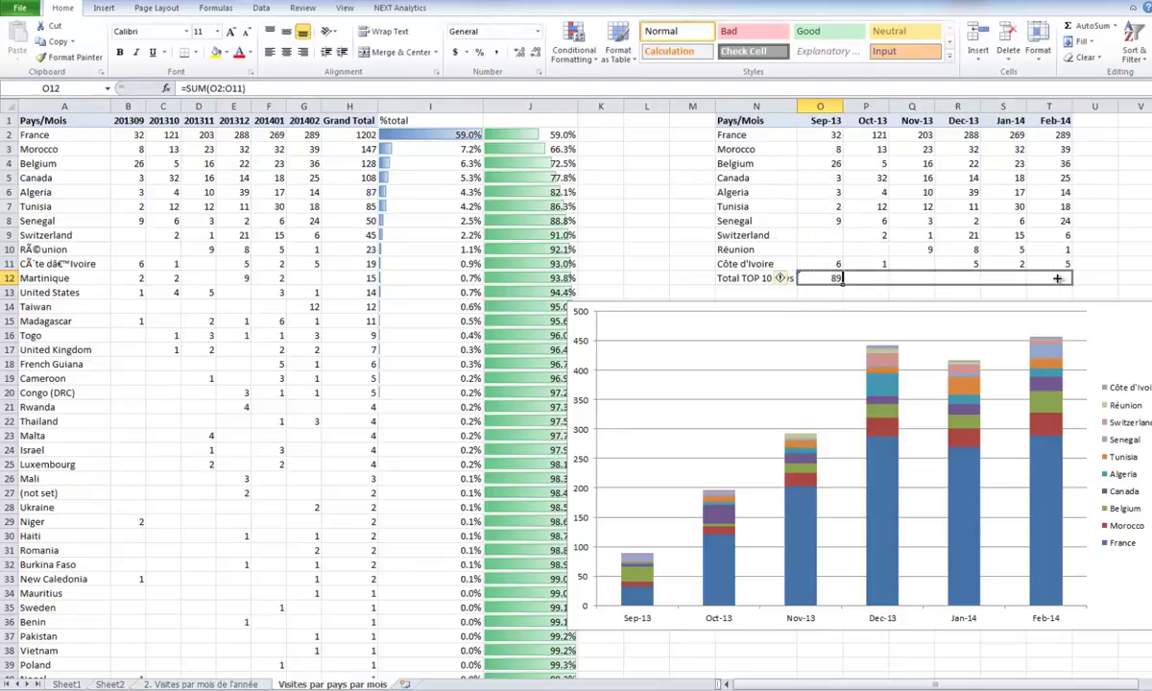
pyautogui.moveTo(843, 280); pyautogui.dragTo(1061, 278)
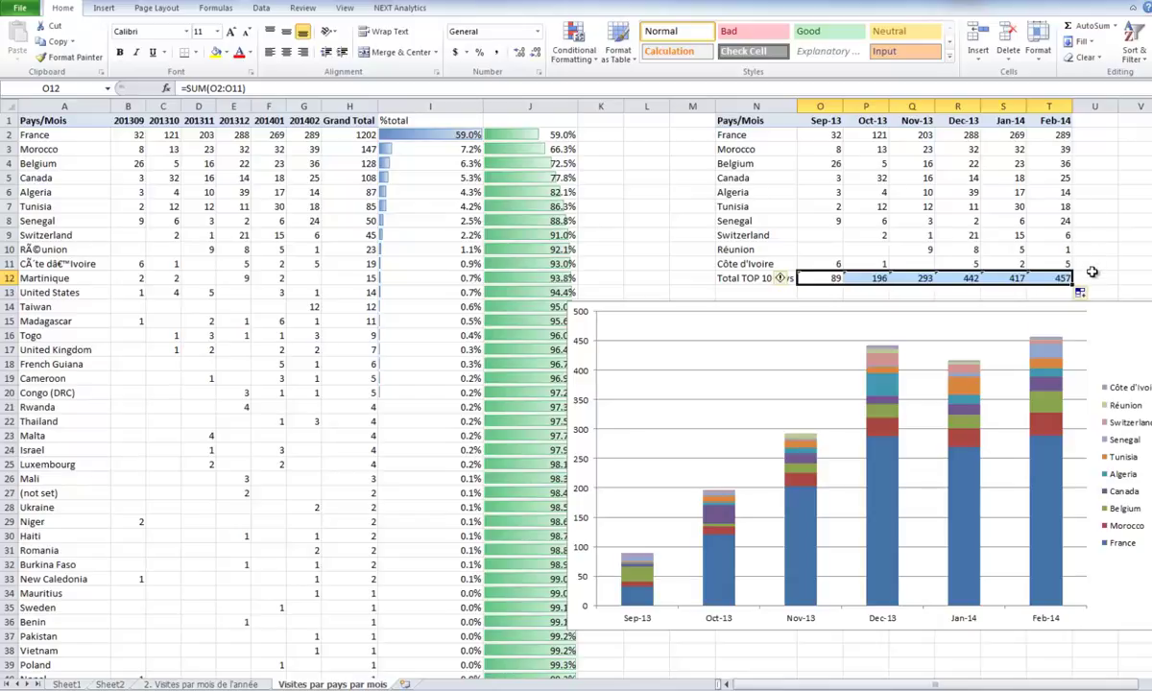
pyautogui.click(1095, 276)
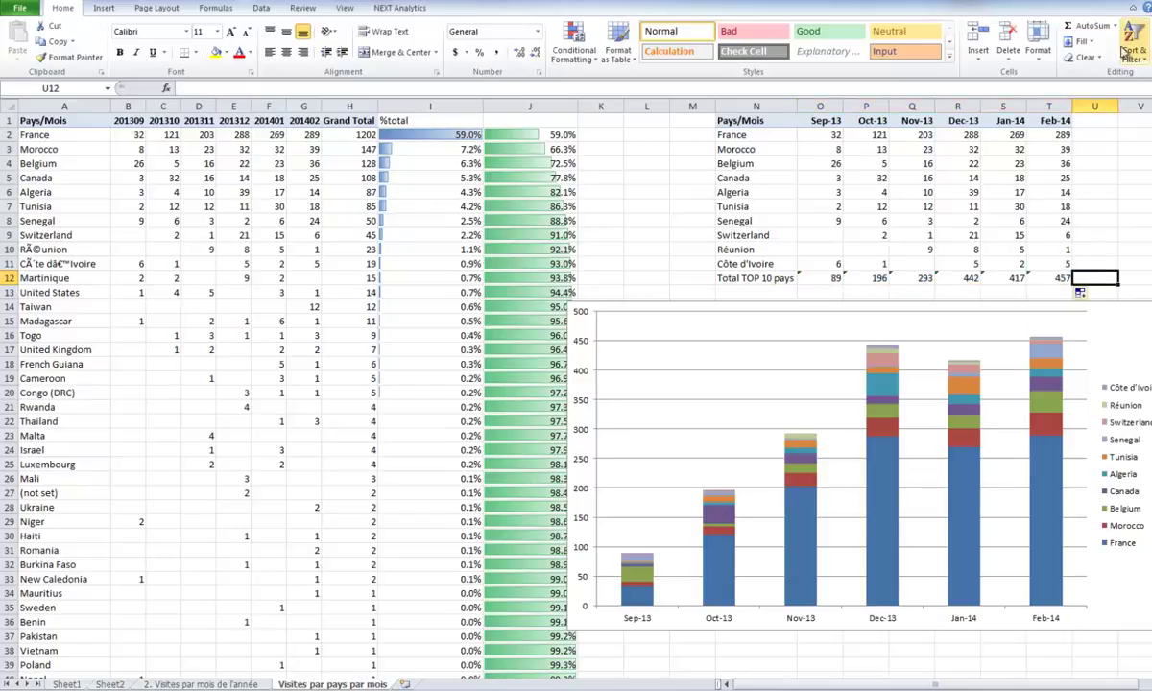
# AutoSum the monthly totals into U12 for a bold grand total of 1894
pyautogui.click(1096, 29)
pyautogui.click(1096, 29)
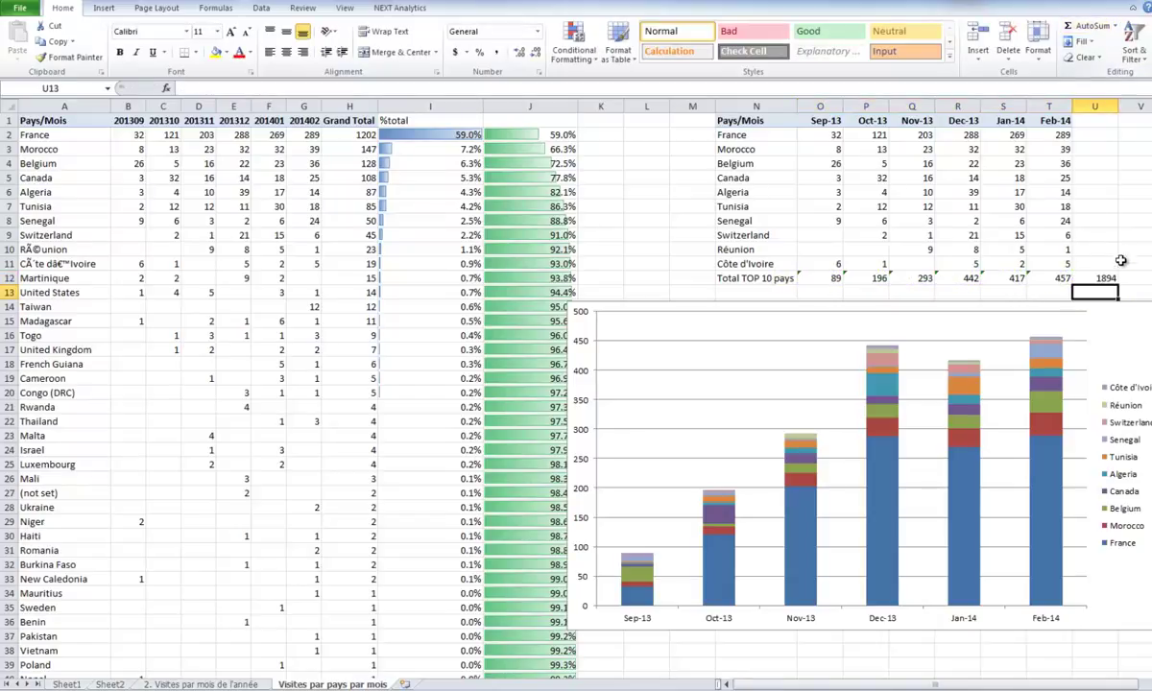
pyautogui.hotkey('ctrl', 'b')
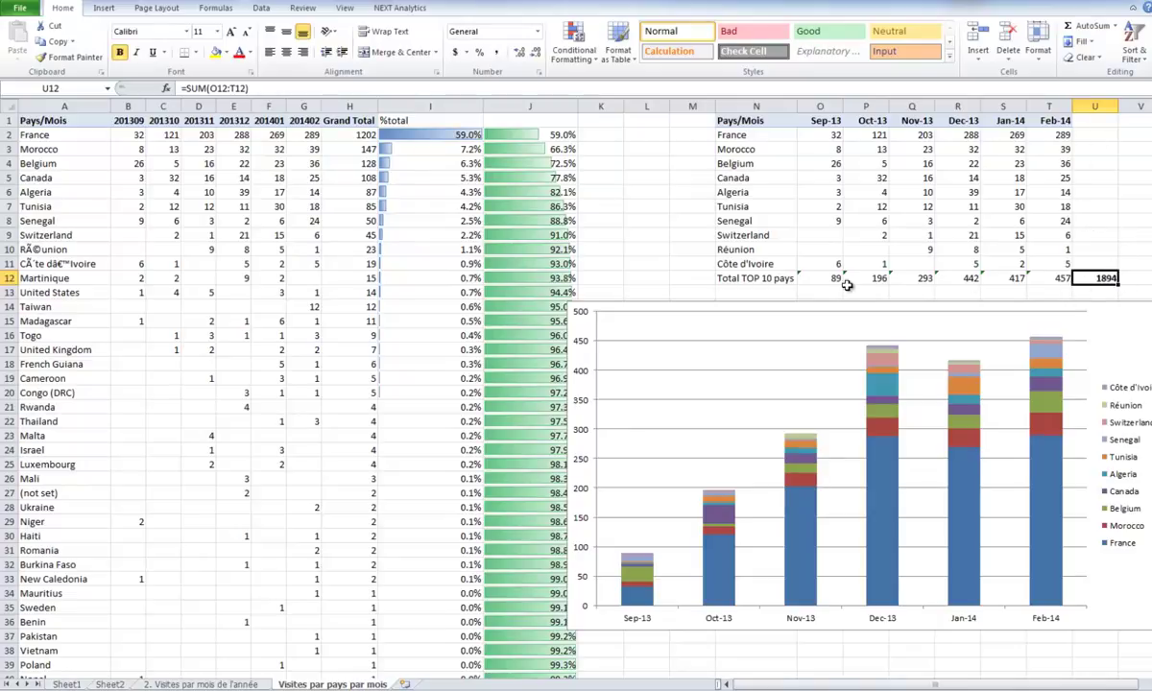
# AutoSum France's six months in U2 and fill the row total down to U11
pyautogui.moveTo(1095, 134); pyautogui.dragTo(1100, 264)
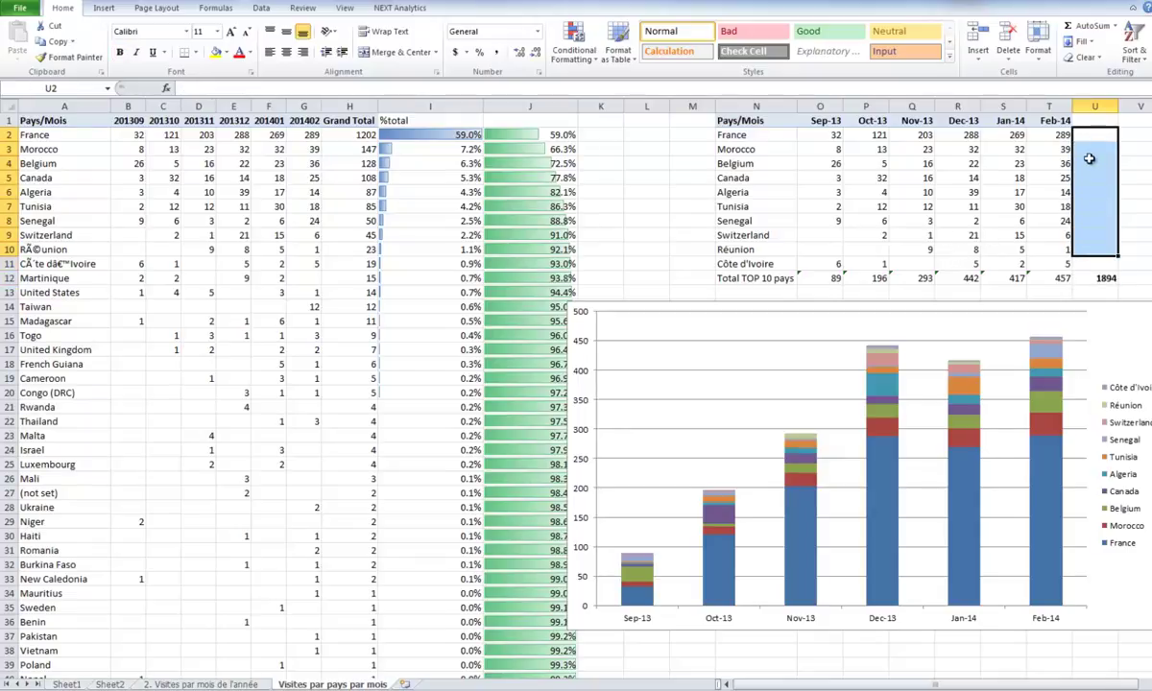
pyautogui.click(1099, 137)
pyautogui.click(1080, 26)
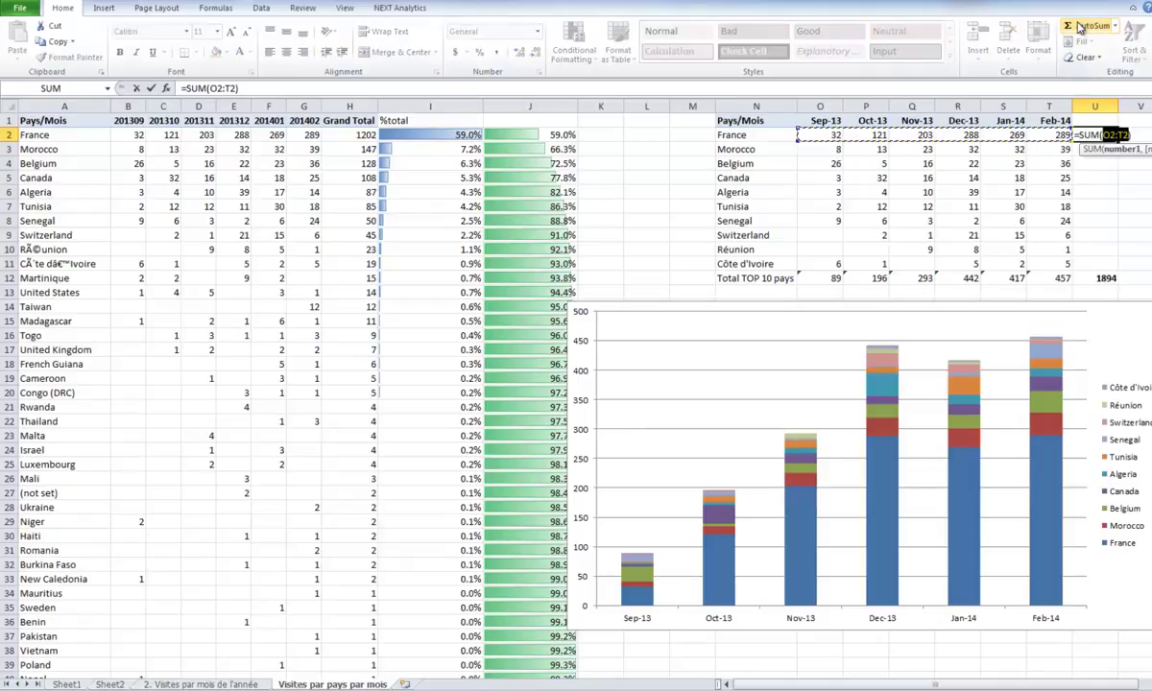
pyautogui.press('Return')
pyautogui.click(1110, 135)
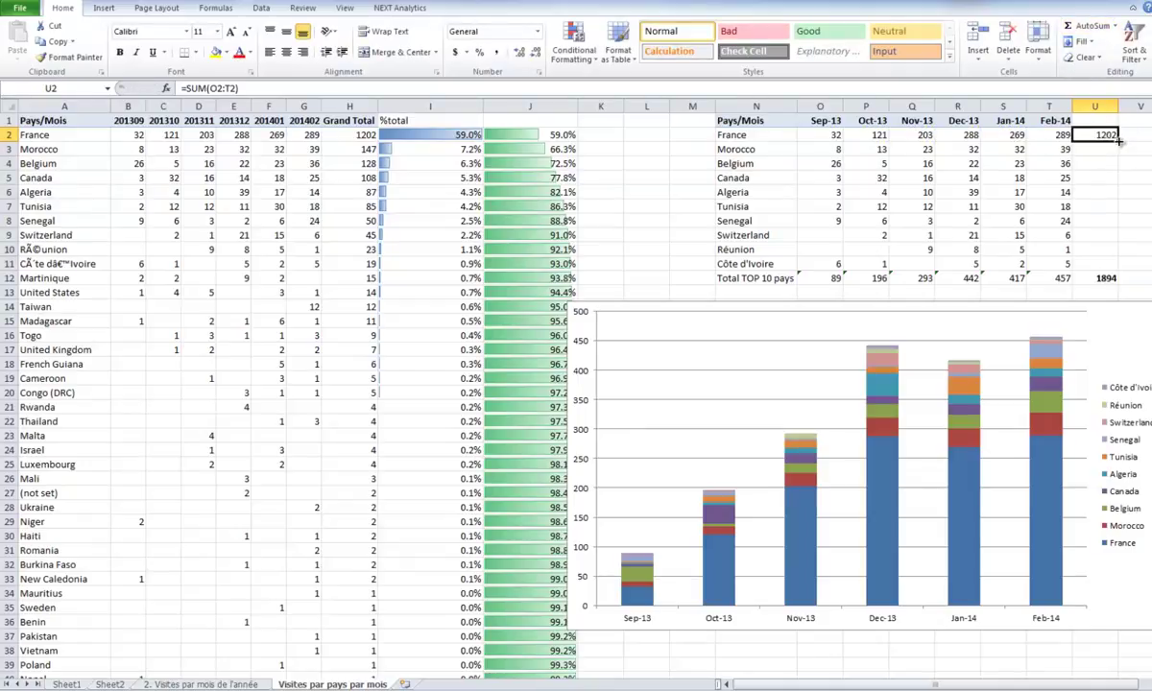
pyautogui.doubleClick(1118, 141)
pyautogui.click(1151, 221)
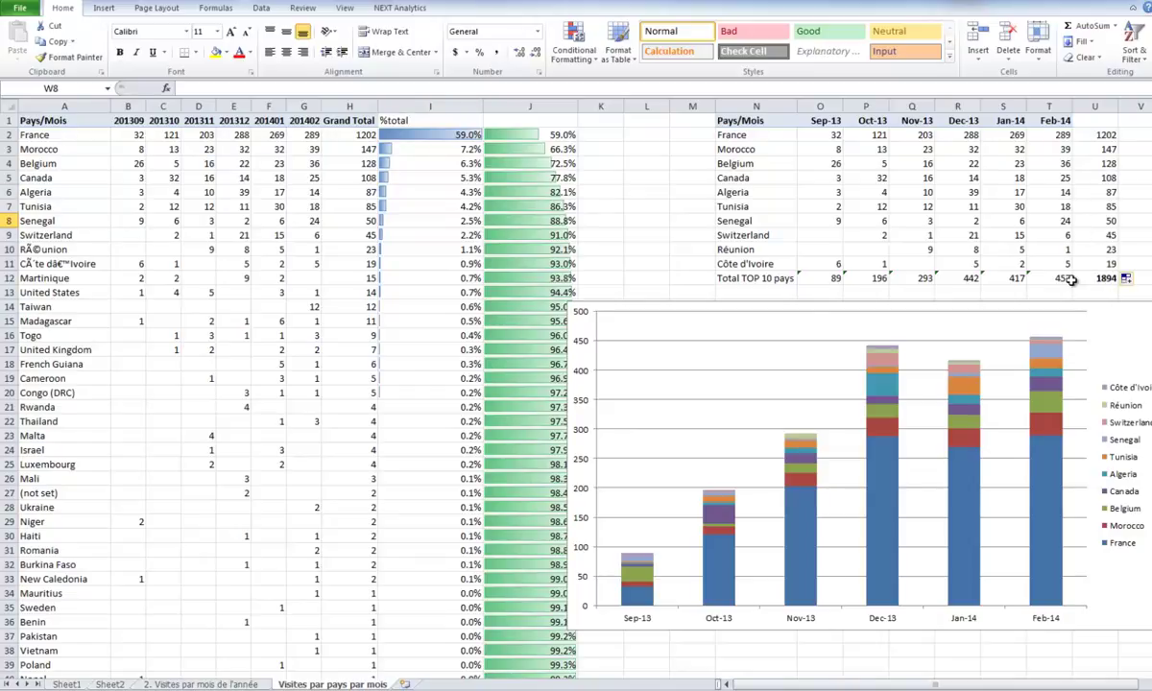
# Copy the N12:U12 total row and paste it as values only at N39
pyautogui.moveTo(1078, 278); pyautogui.dragTo(768, 281)
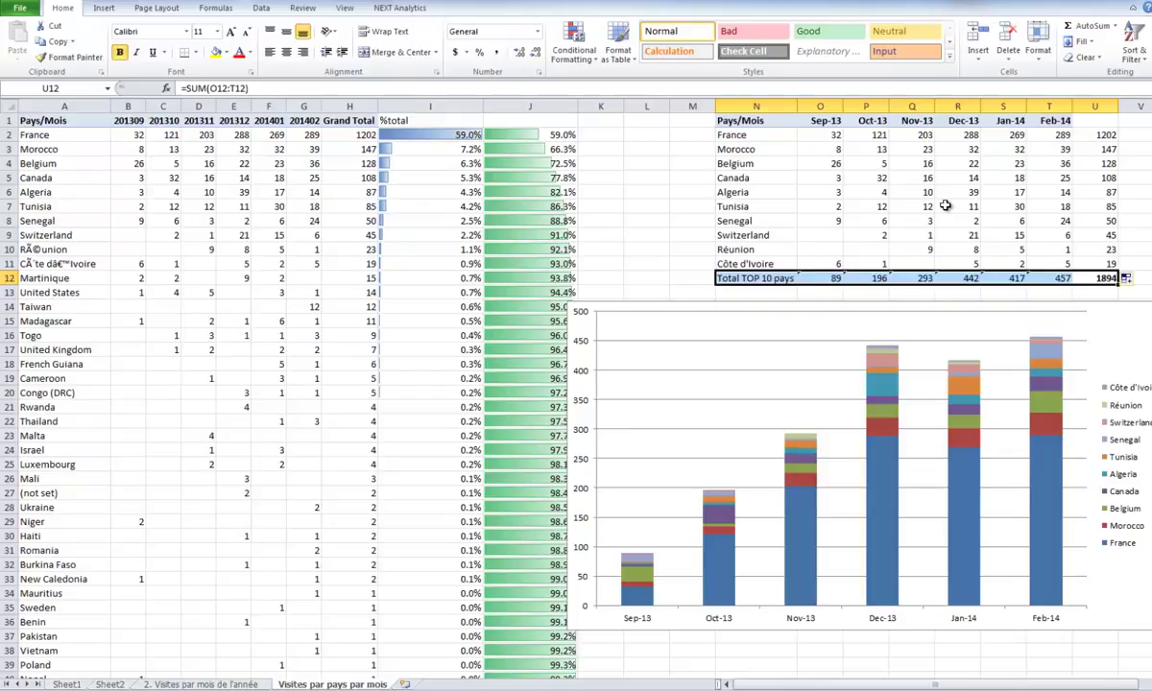
pyautogui.hotkey('ctrl', 'c')
pyautogui.scroll(-1, 948, 209)
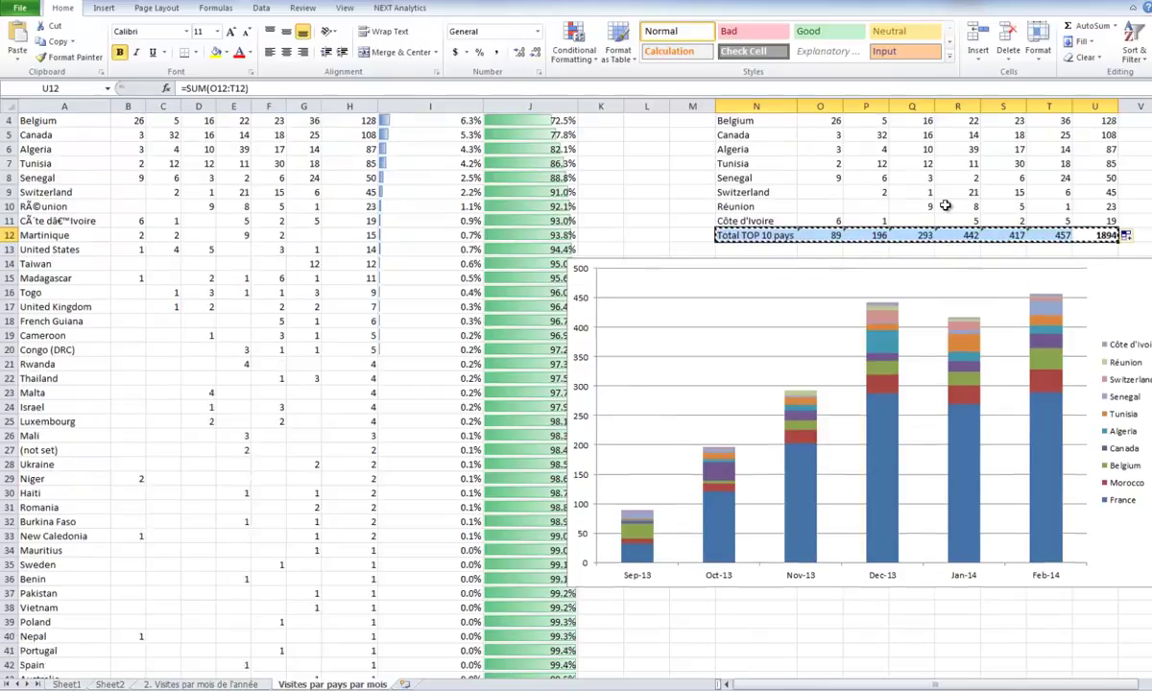
pyautogui.scroll(-5, 864, 308)
pyautogui.click(750, 404)
pyautogui.hotkey('ctrl', 'v')
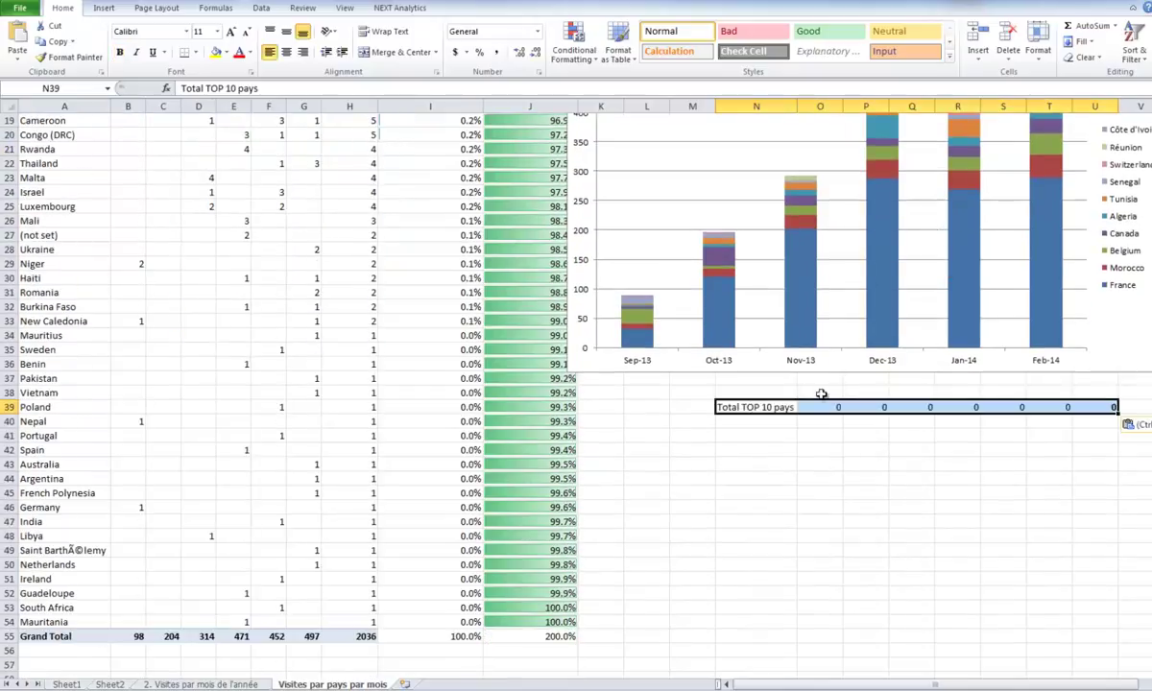
pyautogui.scroll(1, 888, 353)
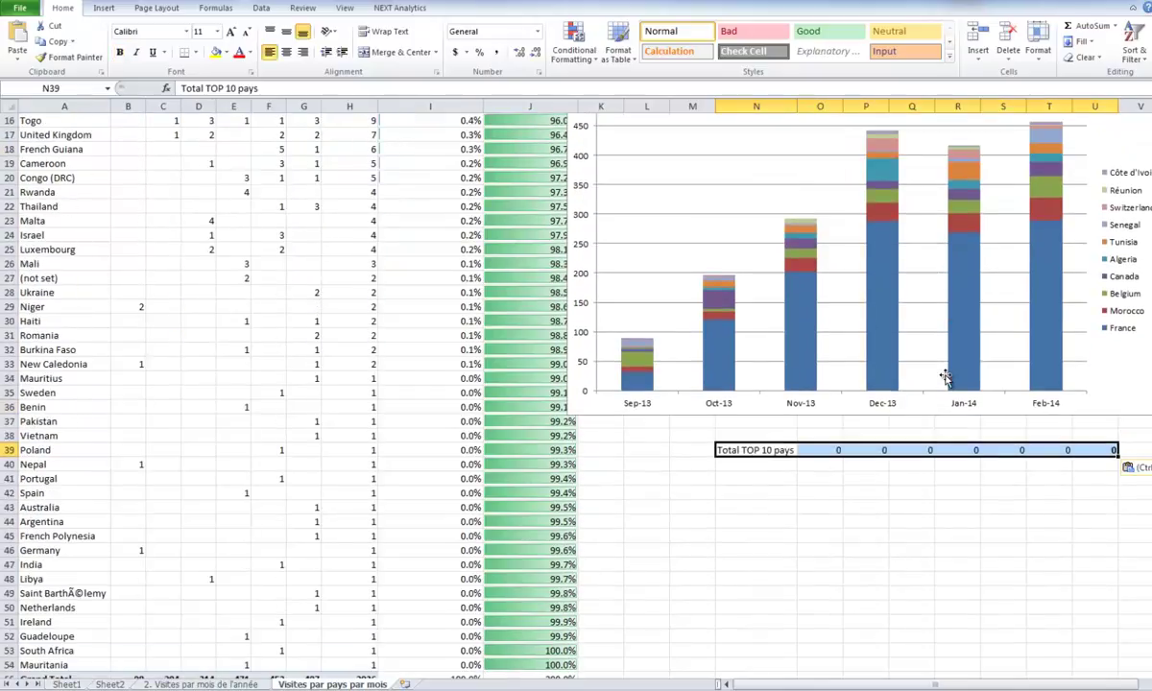
pyautogui.rightClick(777, 456)
pyautogui.click(823, 505)
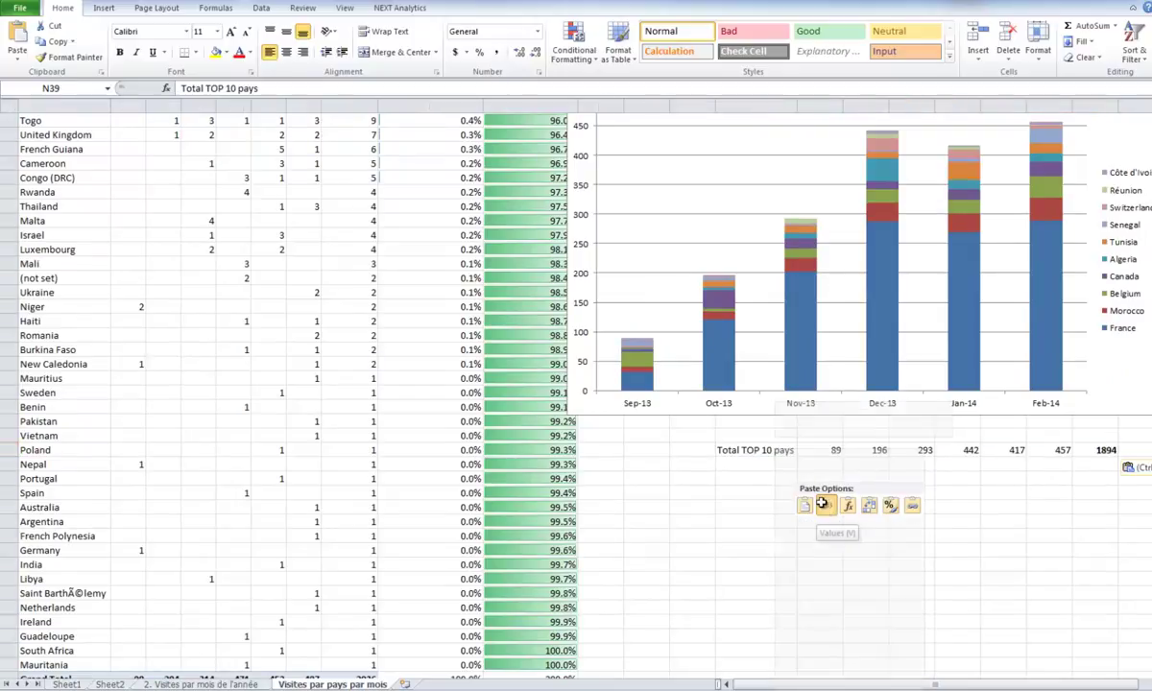
pyautogui.click(957, 492)
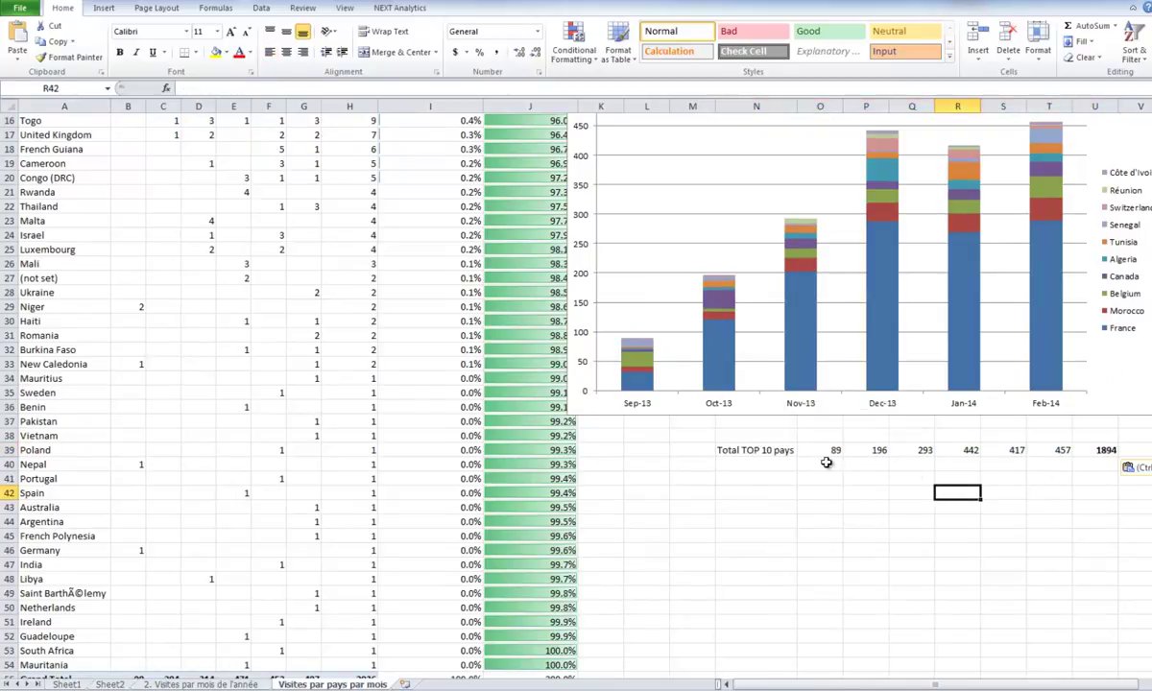
pyautogui.click(826, 464)
# Enter the label 'Croissance Mensuelle' in cell N40
pyautogui.click(786, 463)
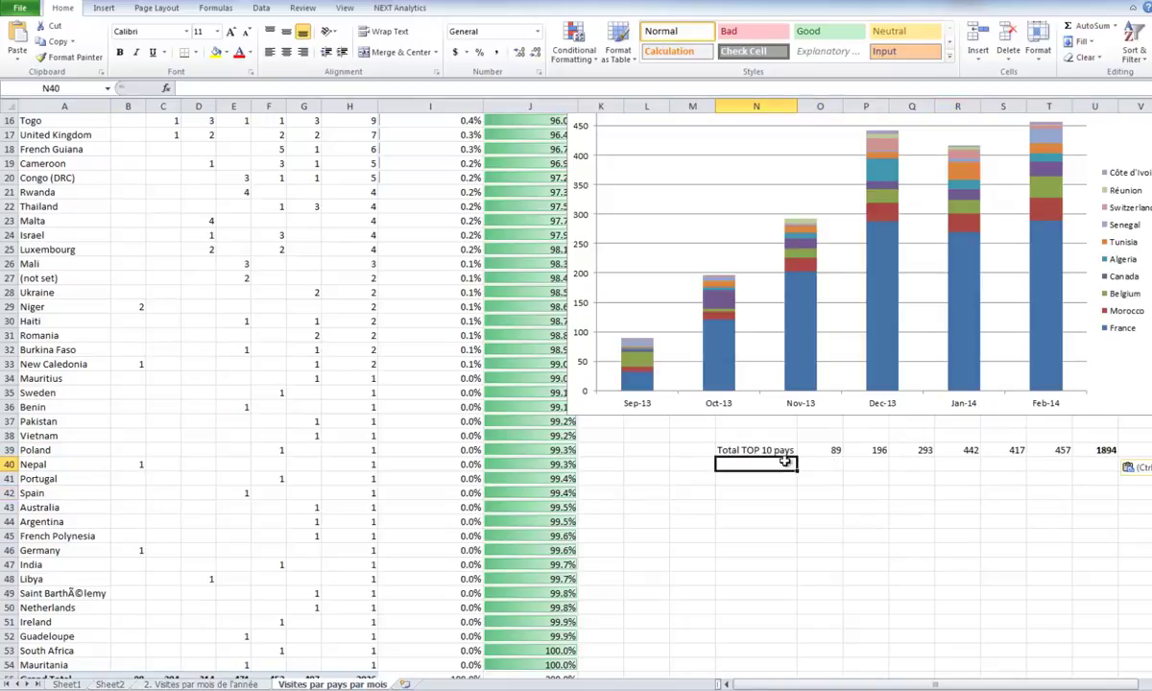
pyautogui.write('Croissance Men')
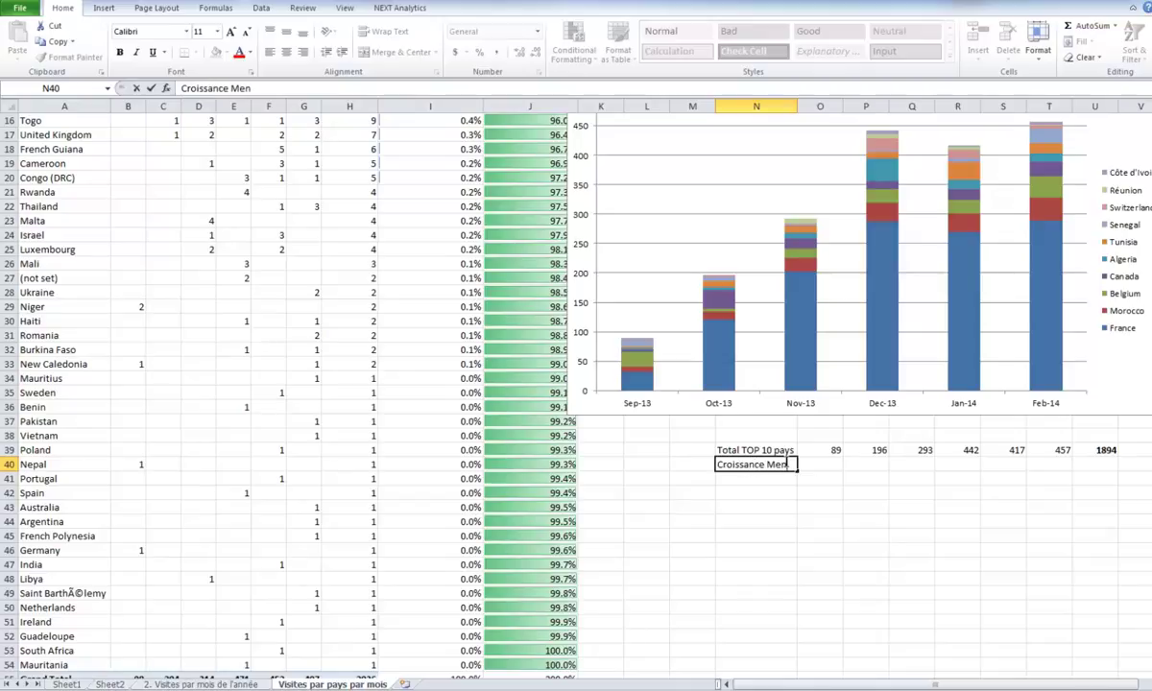
pyautogui.write('suelle')
pyautogui.press('Return')
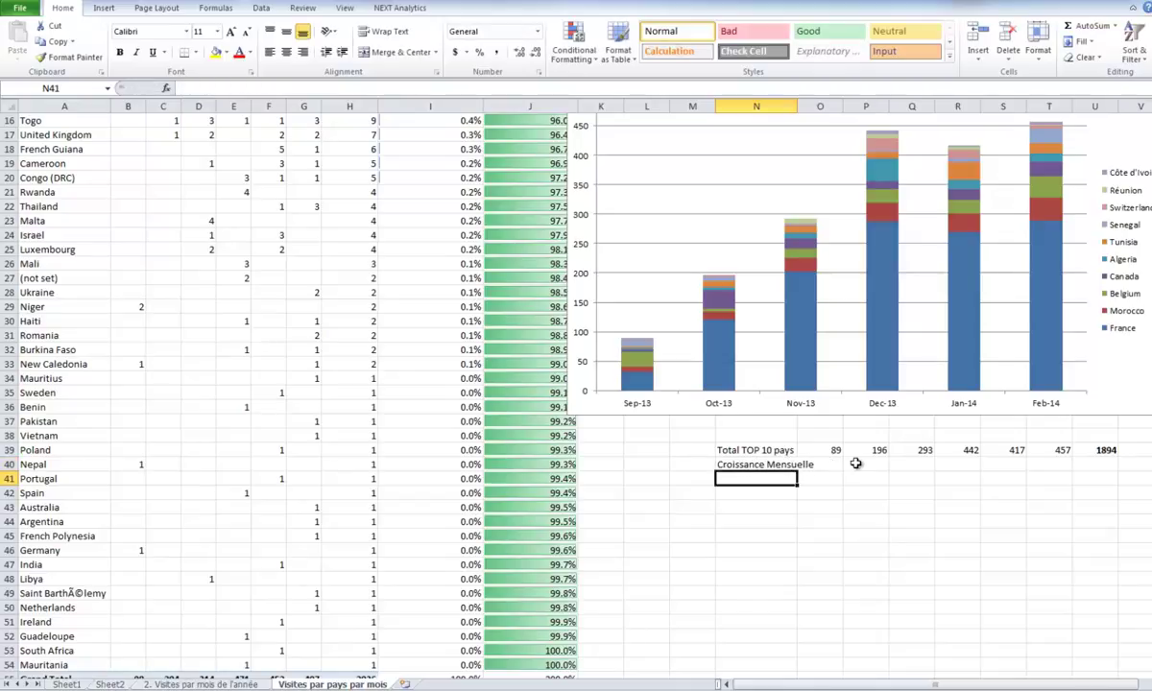
# Enter =(P39/O39)-1 in P40, accepting Excel's correction, giving 1.202247
pyautogui.click(859, 464)
pyautogui.write('=')
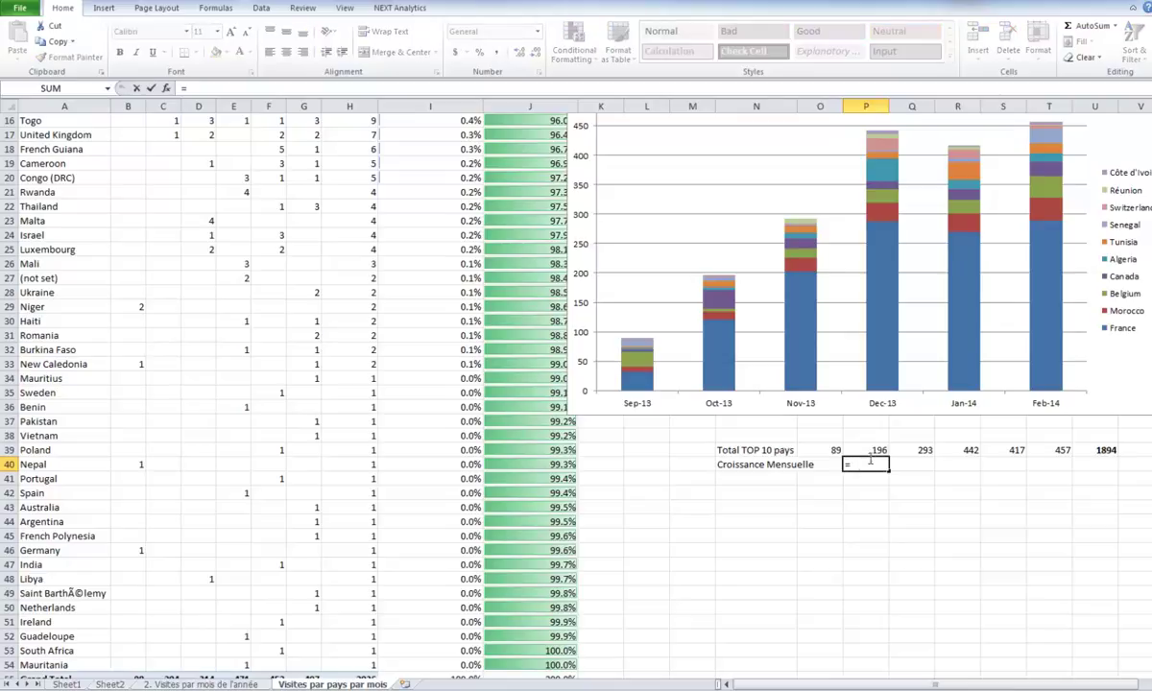
pyautogui.click(868, 452)
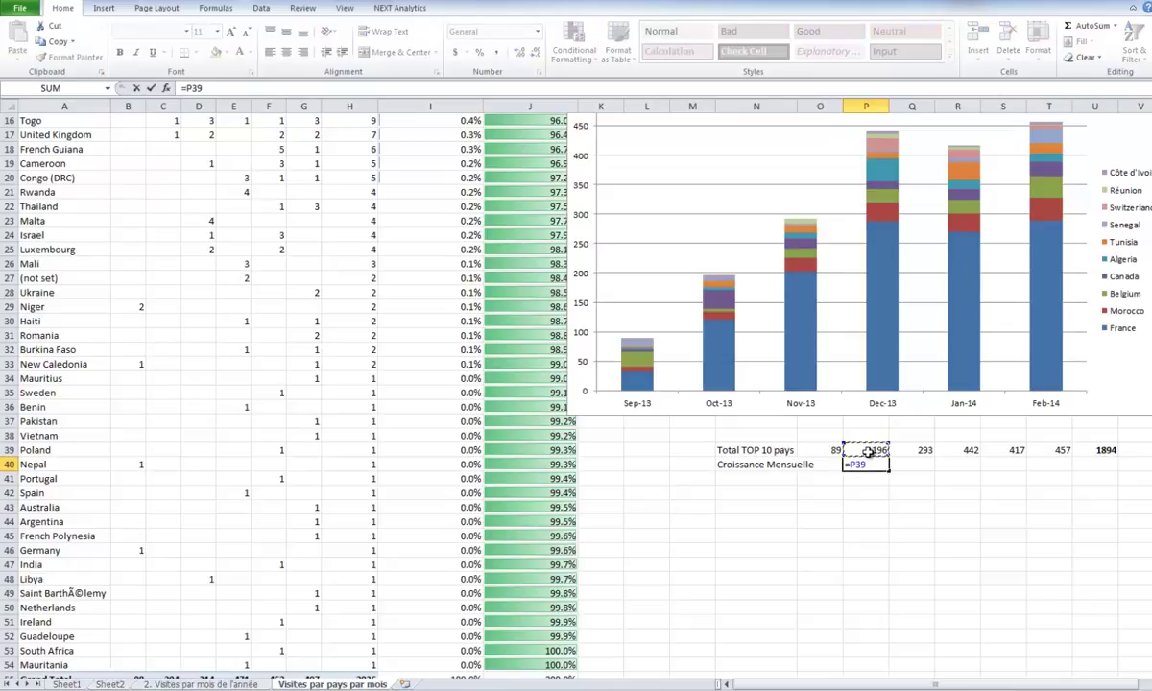
pyautogui.write('-')
pyautogui.click(825, 451)
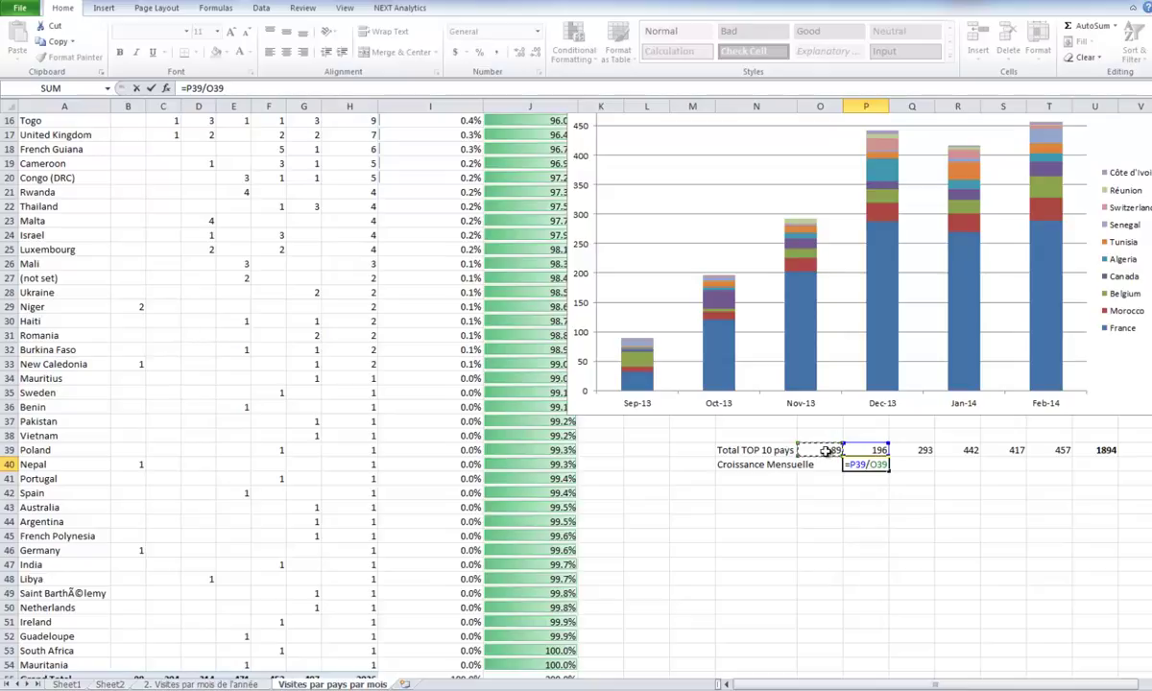
pyautogui.write(')')
pyautogui.press('Return')
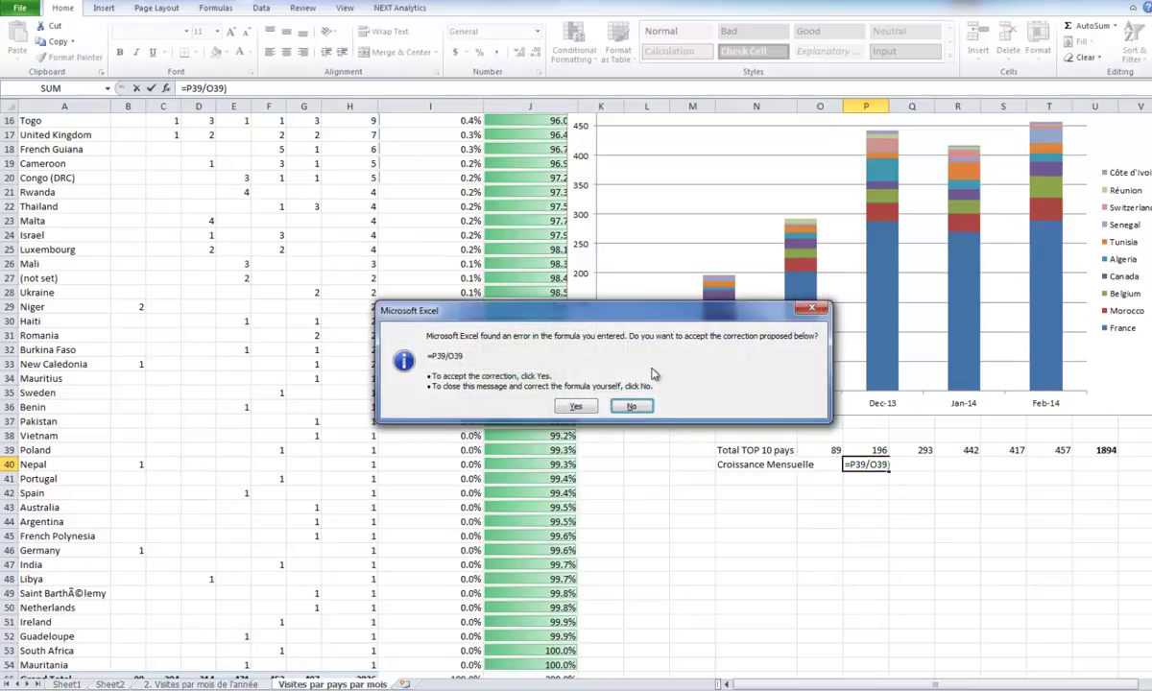
pyautogui.click(576, 406)
pyautogui.click(811, 465)
pyautogui.click(861, 465)
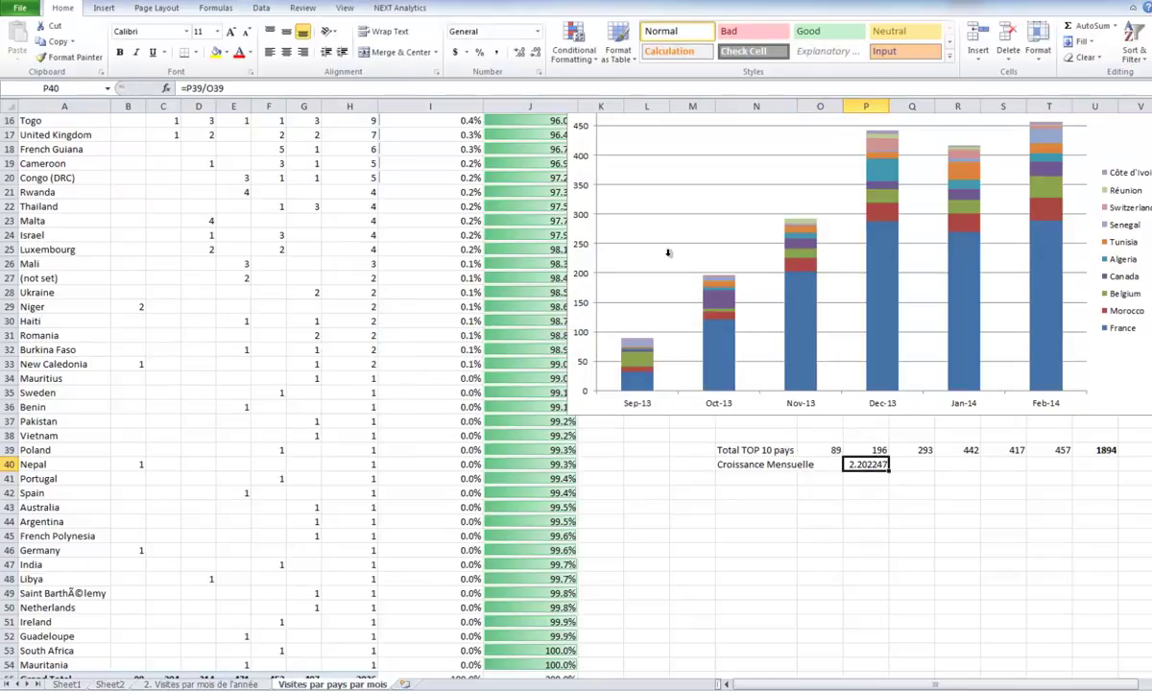
pyautogui.doubleClick(861, 465)
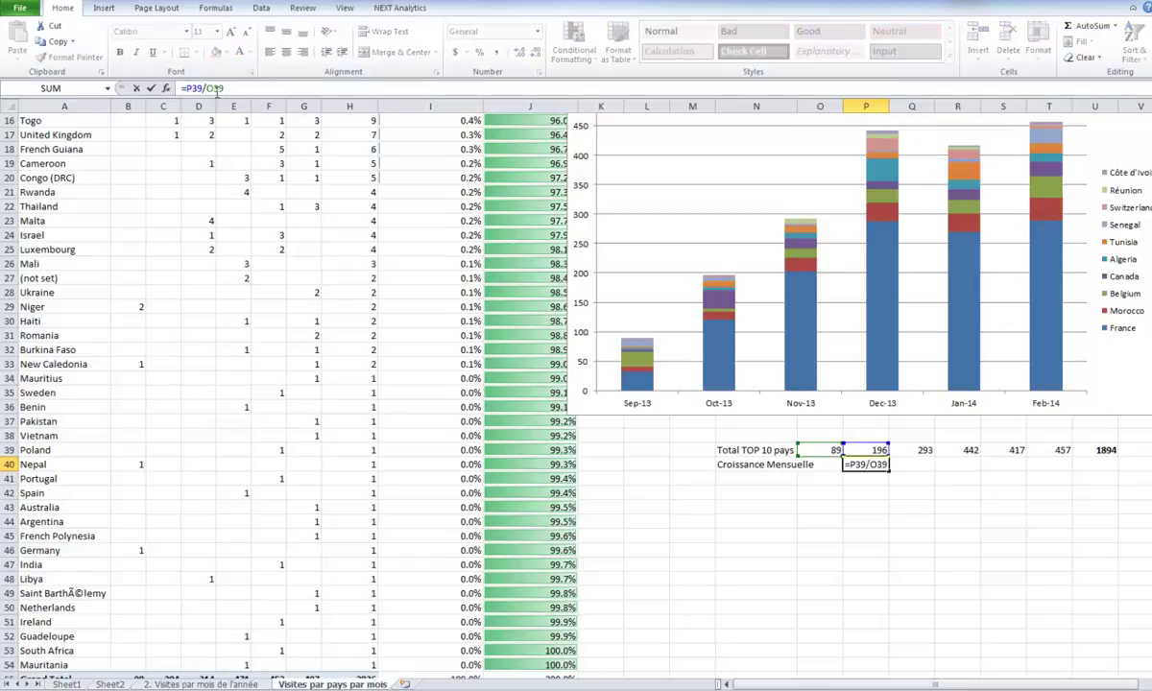
pyautogui.write('(')
pyautogui.write(')-1')
pyautogui.press('Return')
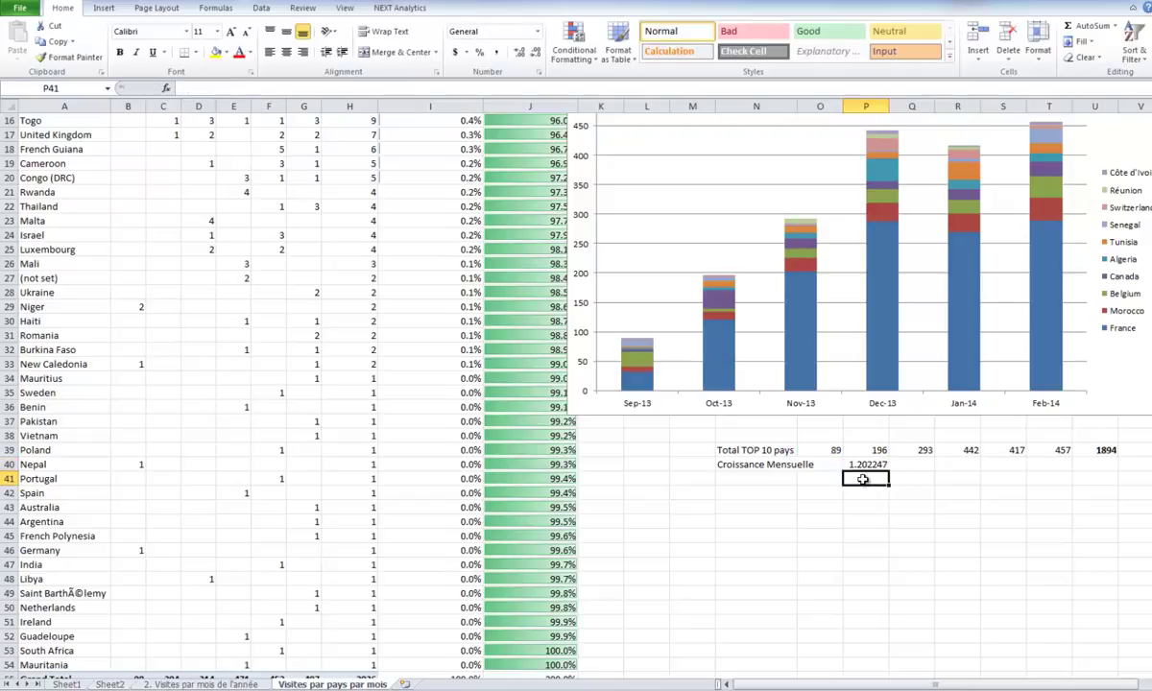
# Format P40's October growth value as a percentage
pyautogui.click(867, 451)
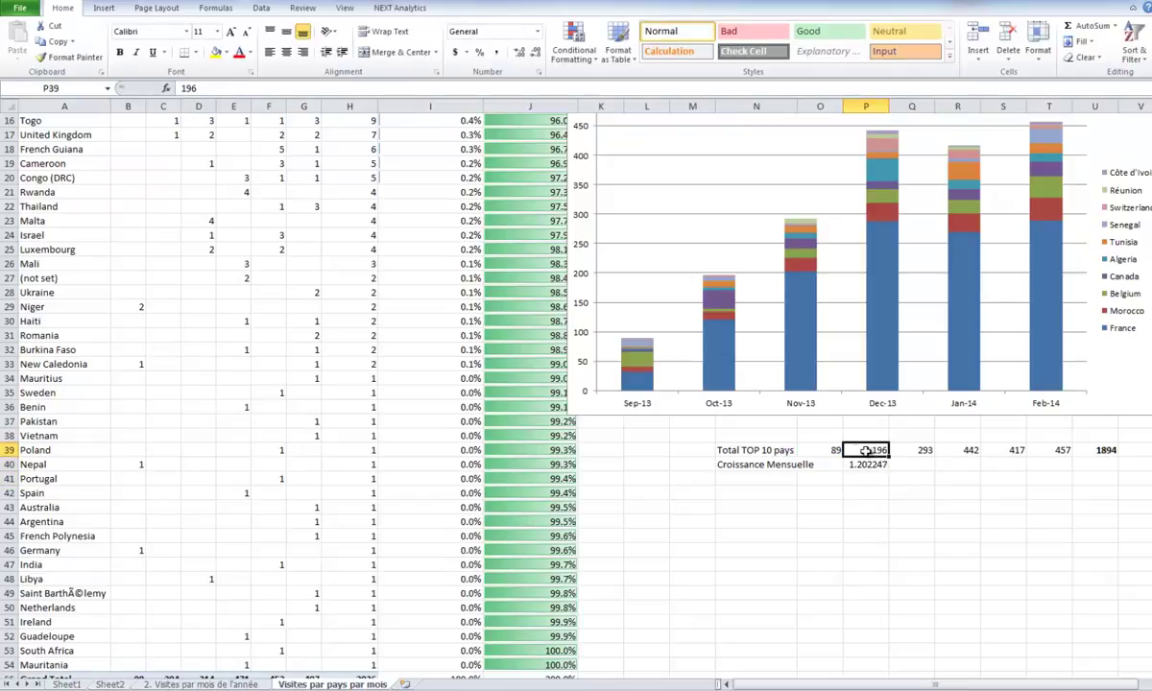
pyautogui.click(834, 449)
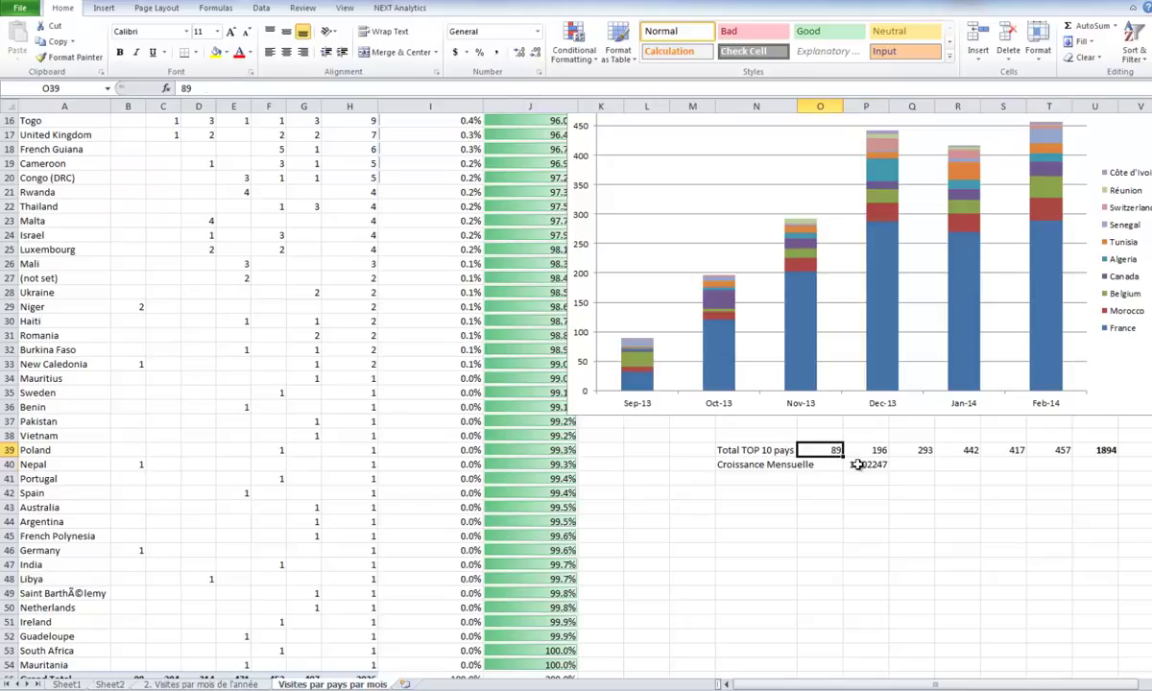
pyautogui.click(858, 465)
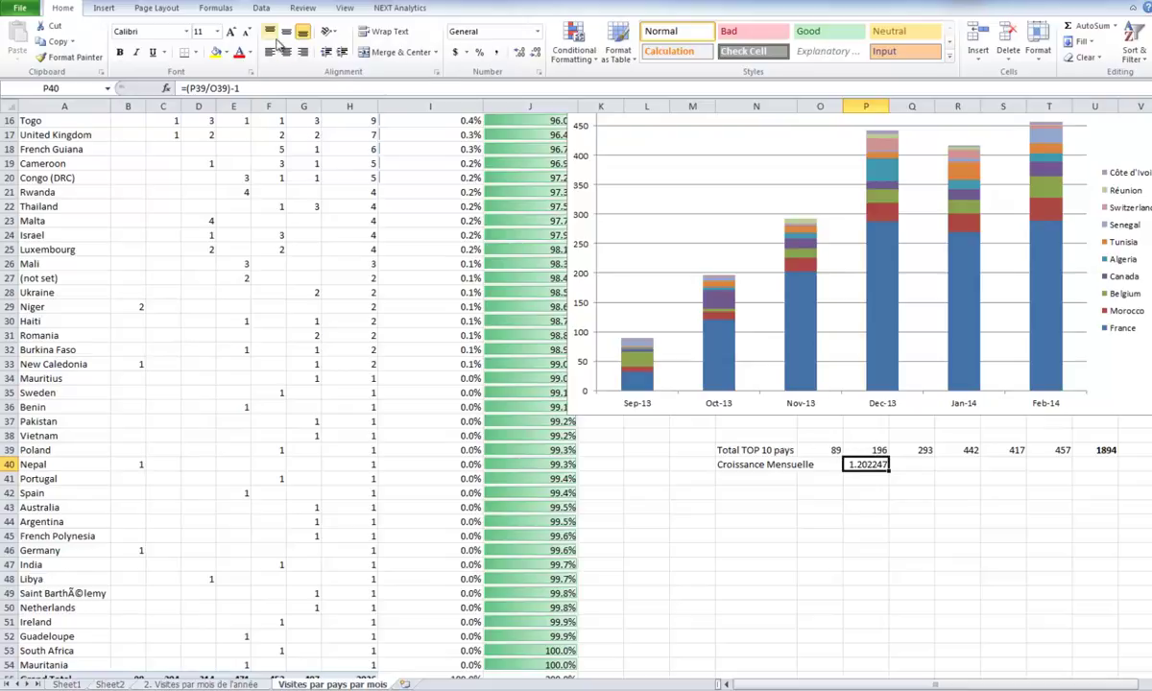
pyautogui.click(479, 52)
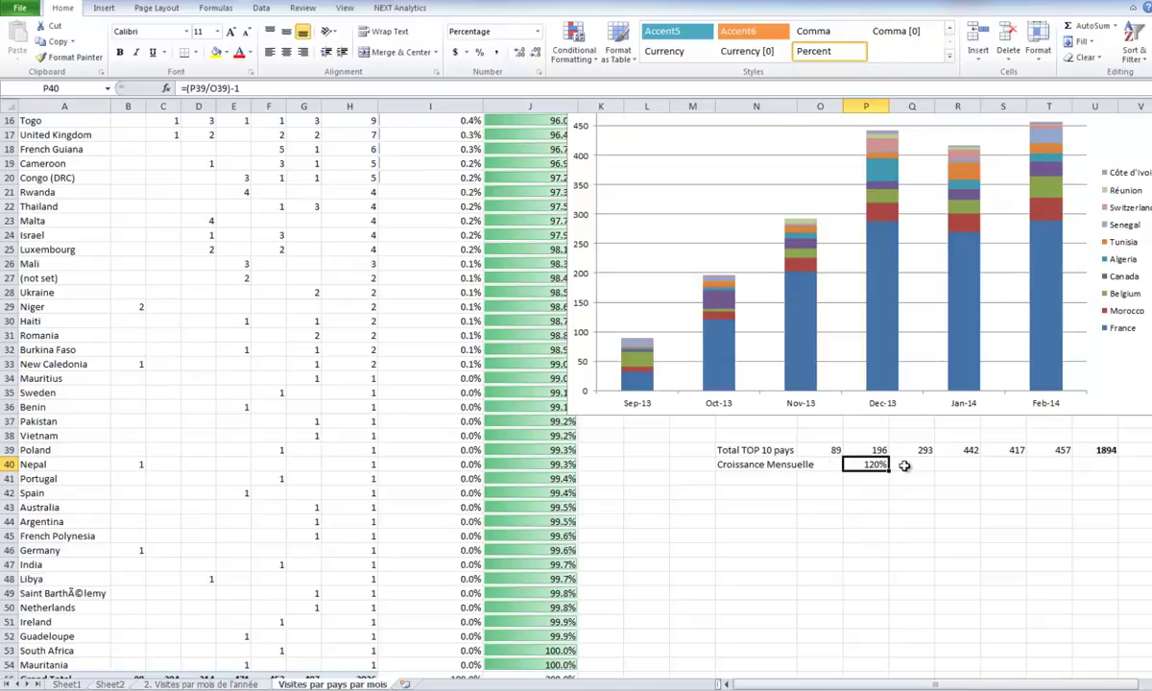
# Fill the growth formula to T40, giving 120%, 49%, 51%, -6% and 10%
pyautogui.moveTo(889, 469); pyautogui.dragTo(1068, 473)
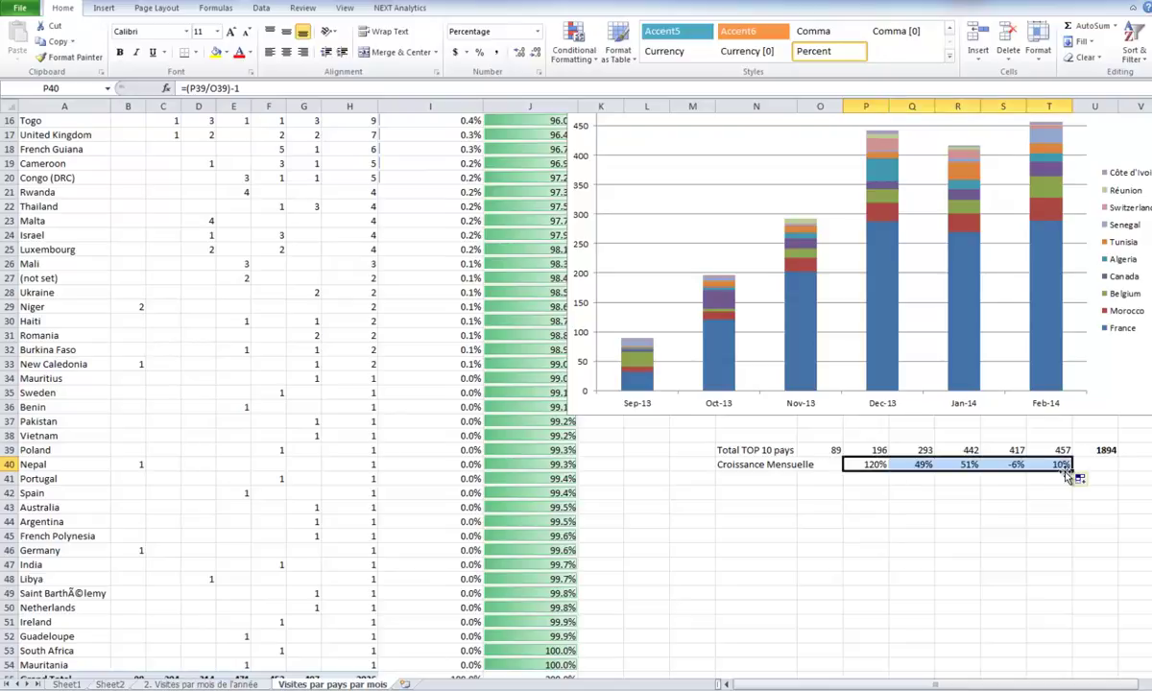
pyautogui.click(996, 489)
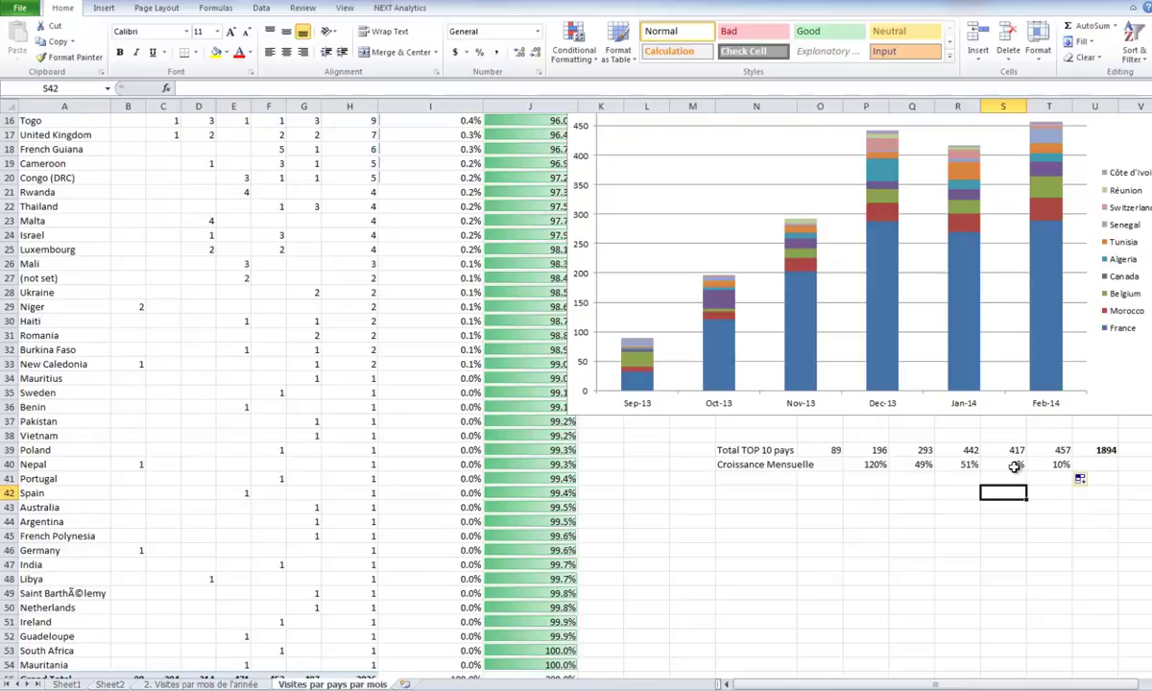
pyautogui.moveTo(874, 464); pyautogui.dragTo(1064, 464)
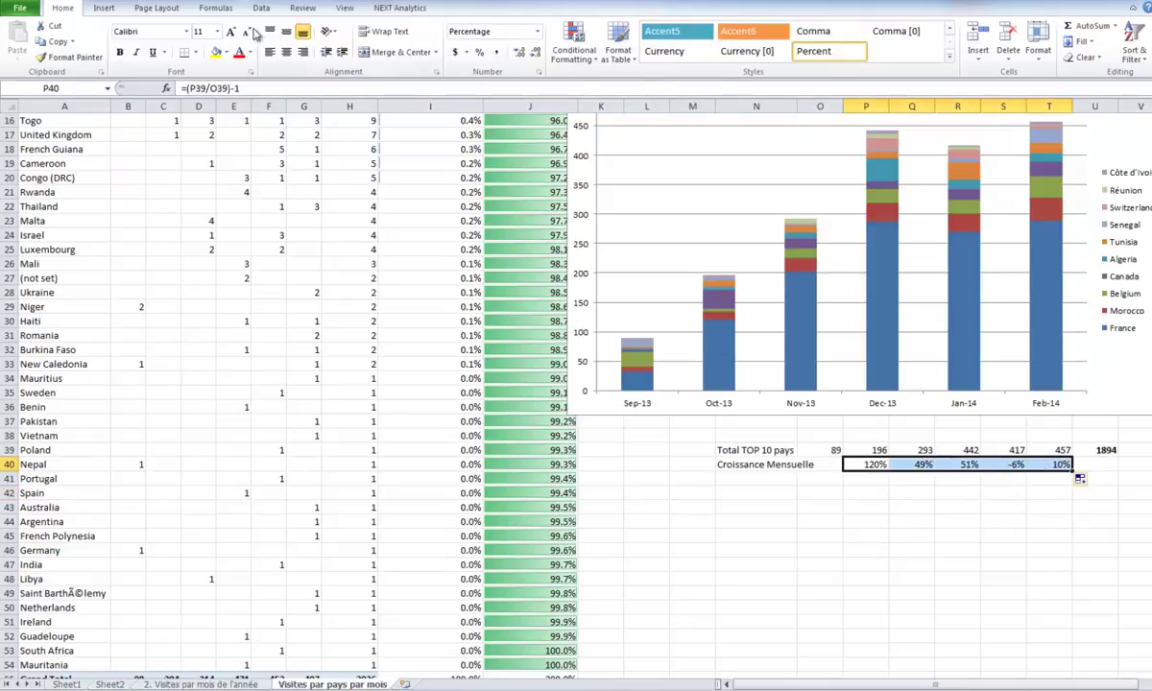
# Apply the 3 Arrows (Colored) icon set to the growth percentages P40:T40
pyautogui.click(573, 58)
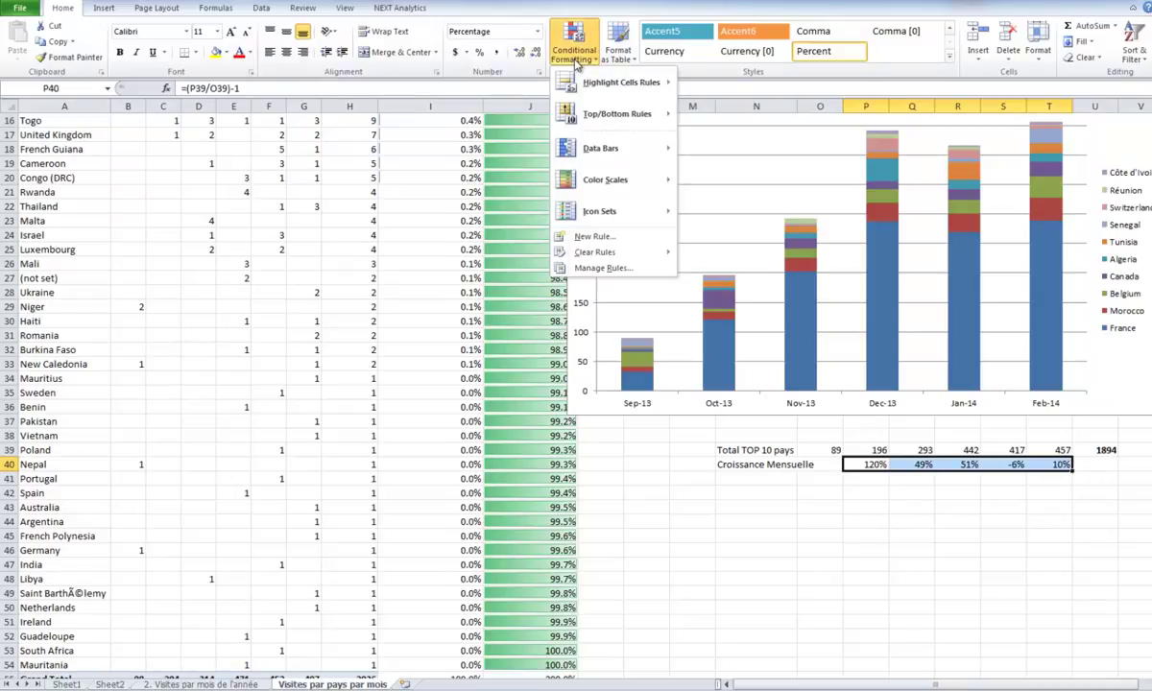
pyautogui.moveTo(629, 217)
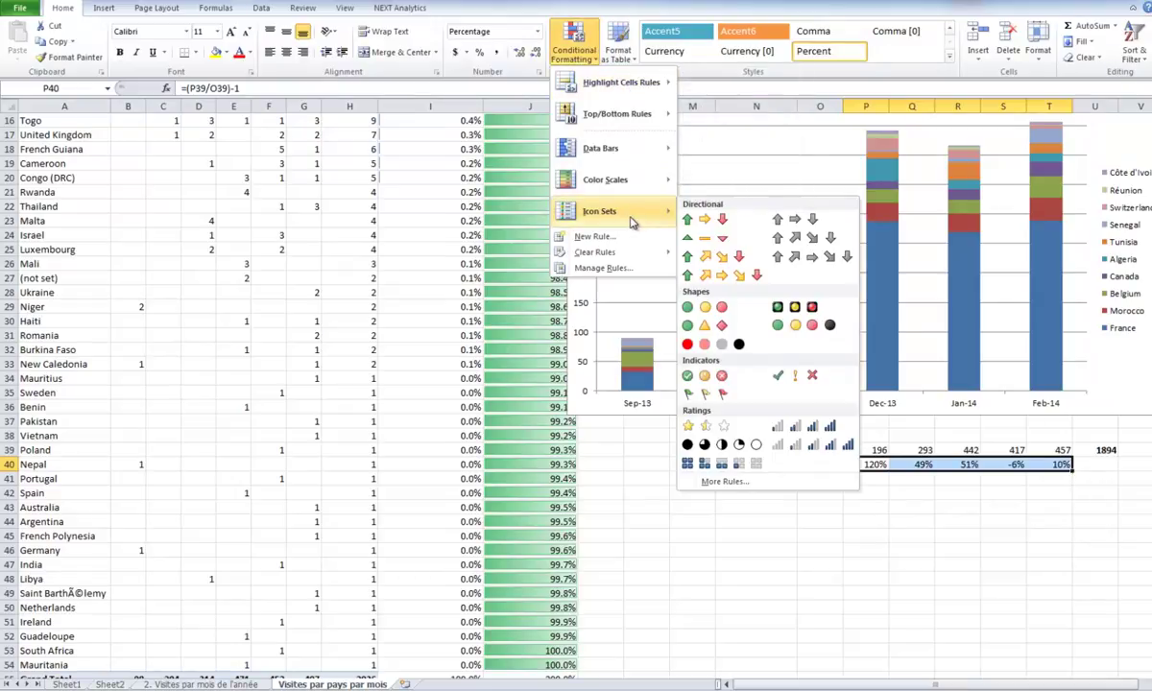
pyautogui.click(704, 221)
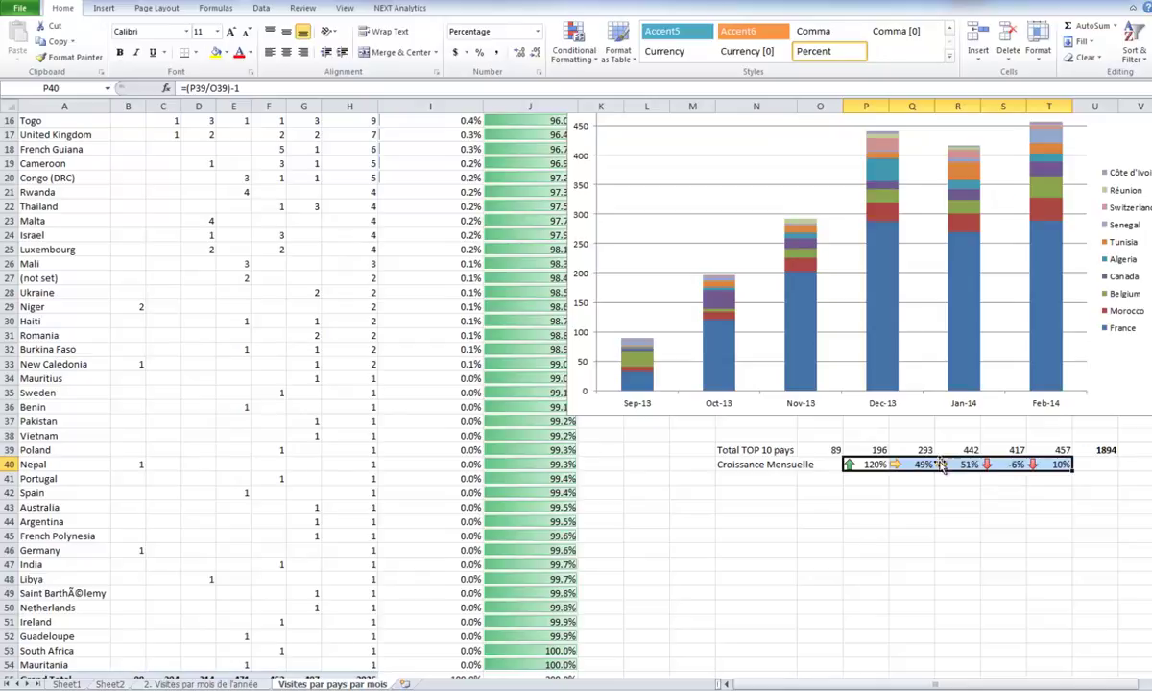
# Reopen Conditional Formatting and browse its submenus
pyautogui.click(576, 43)
pyautogui.moveTo(619, 158)
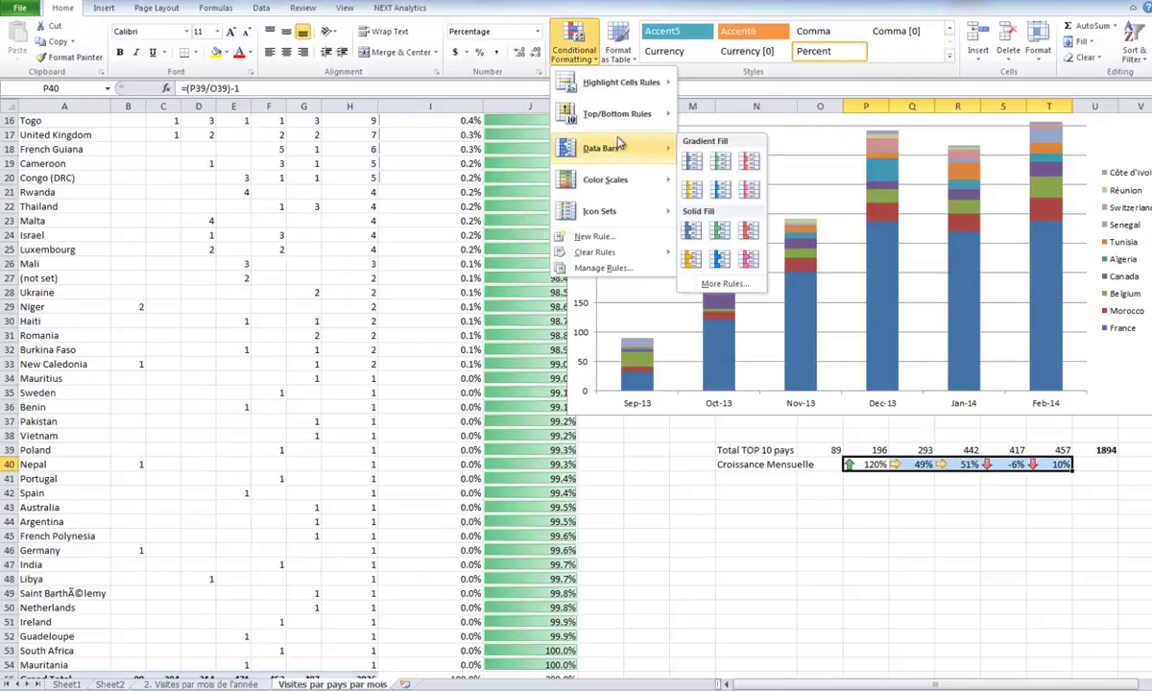
pyautogui.moveTo(616, 122)
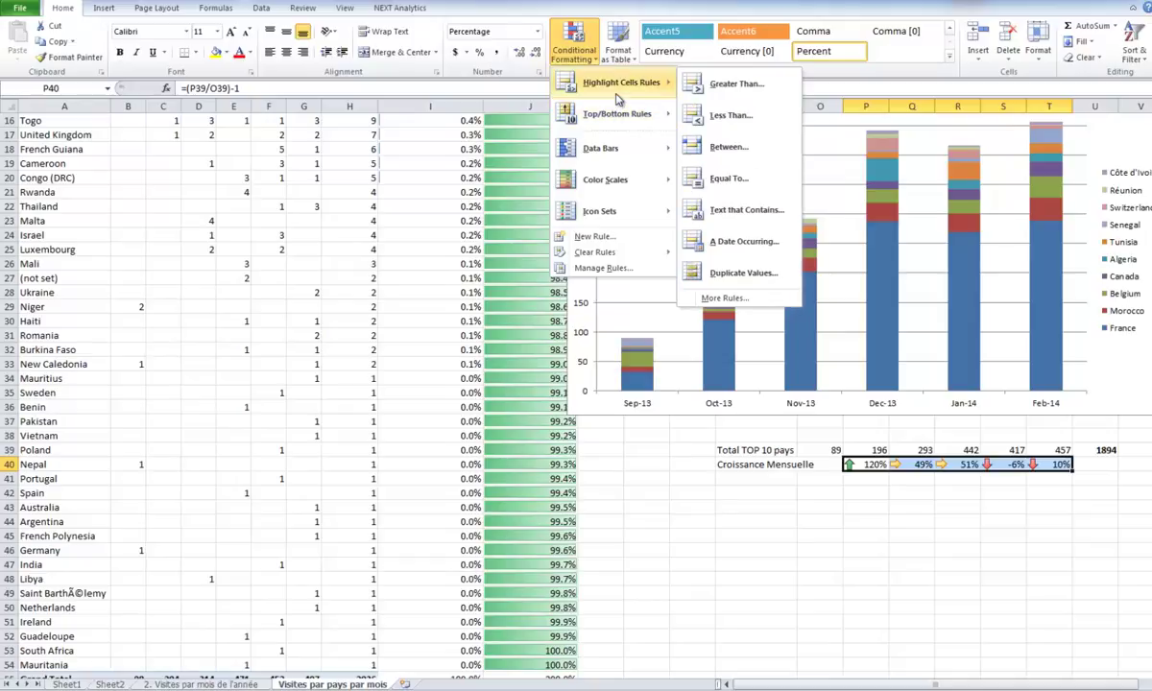
pyautogui.moveTo(643, 213)
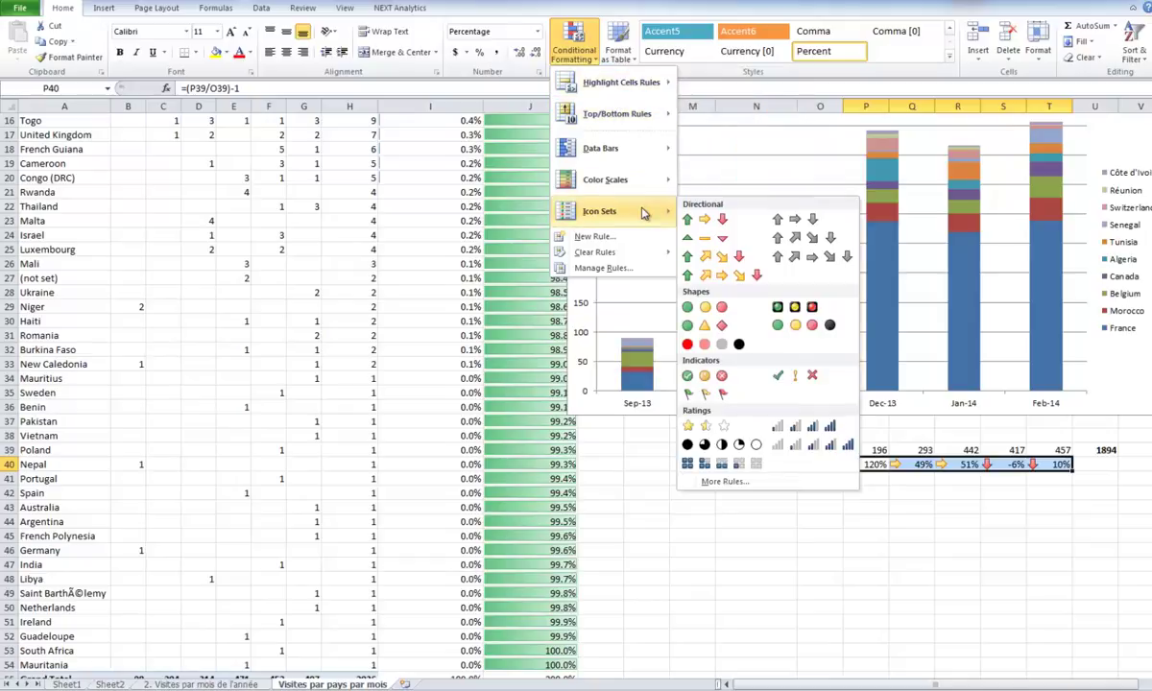
# Mark the growth row with green, yellow and red triangle icons, setting the upper threshold value to 1
pyautogui.click(728, 480)
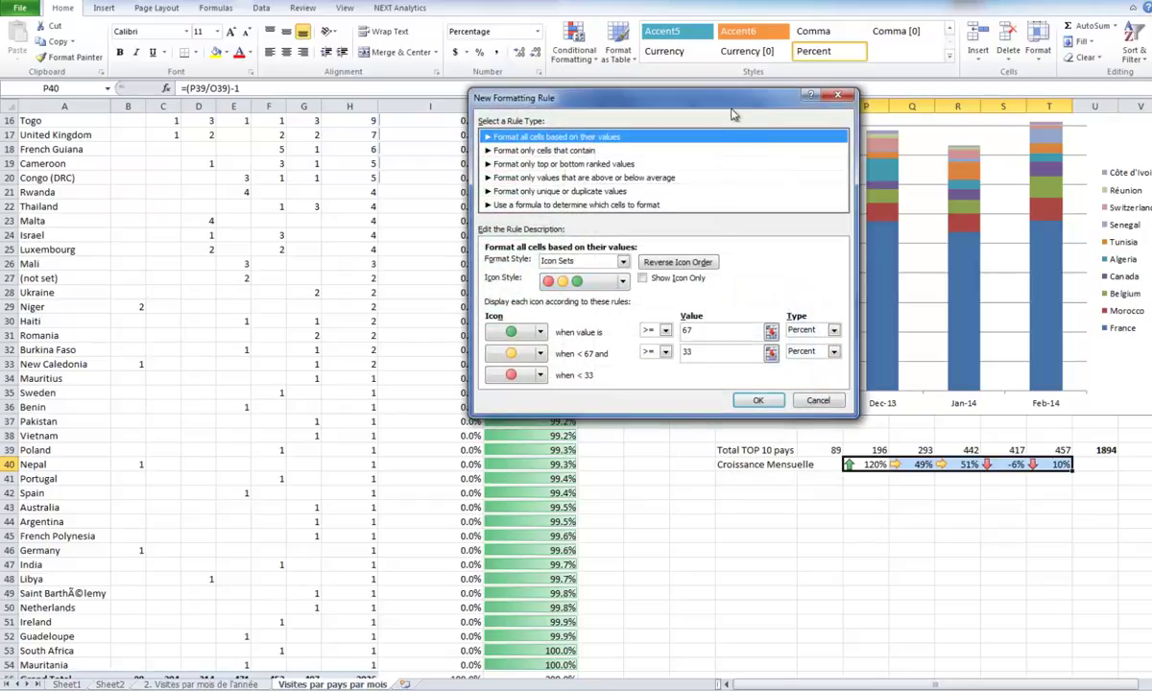
pyautogui.moveTo(683, 102); pyautogui.dragTo(506, 140)
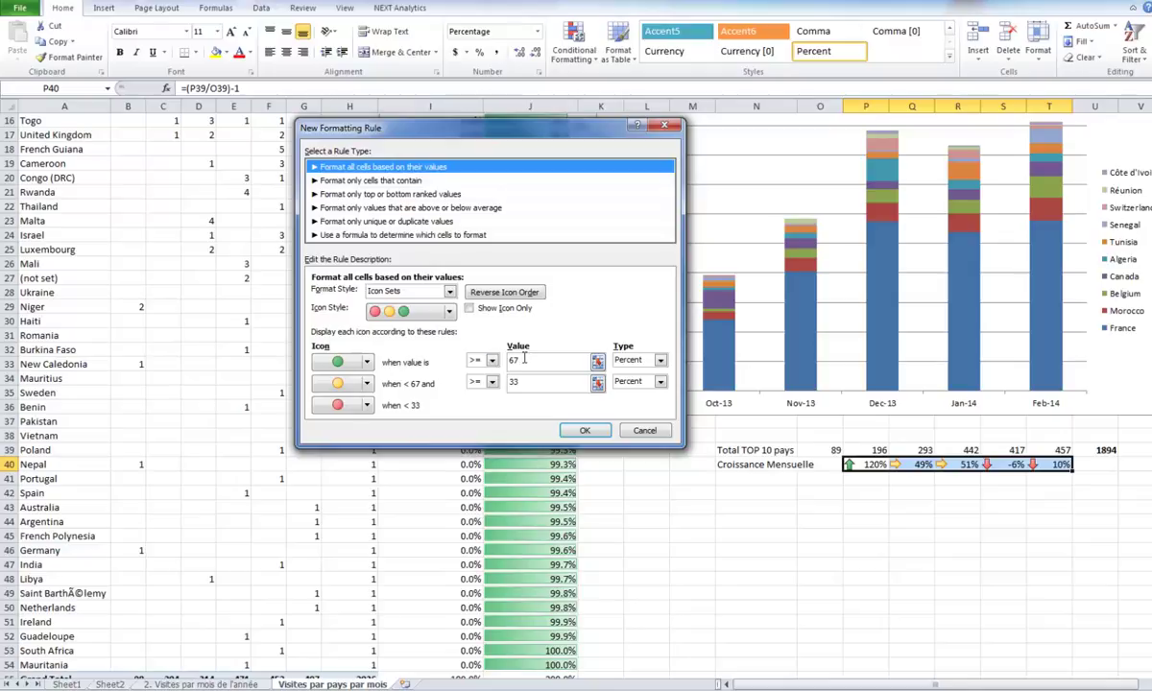
pyautogui.doubleClick(518, 359)
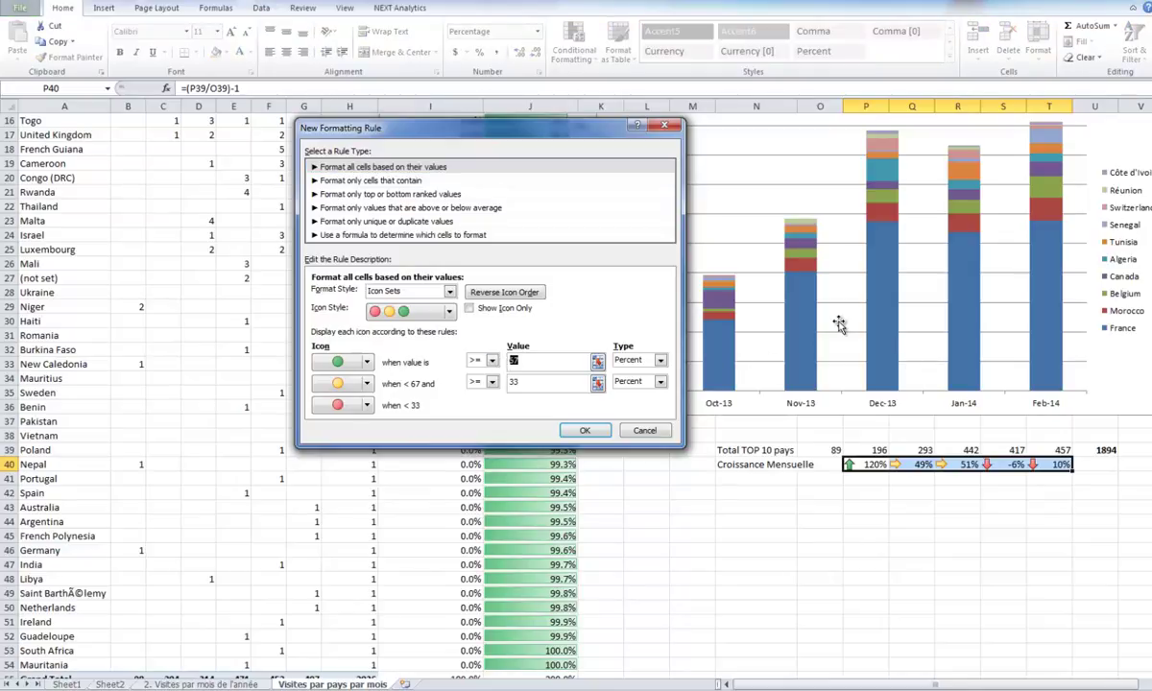
pyautogui.write('1')
pyautogui.click(535, 381)
pyautogui.click(554, 361)
pyautogui.click(585, 430)
pyautogui.scroll(1, 762, 474)
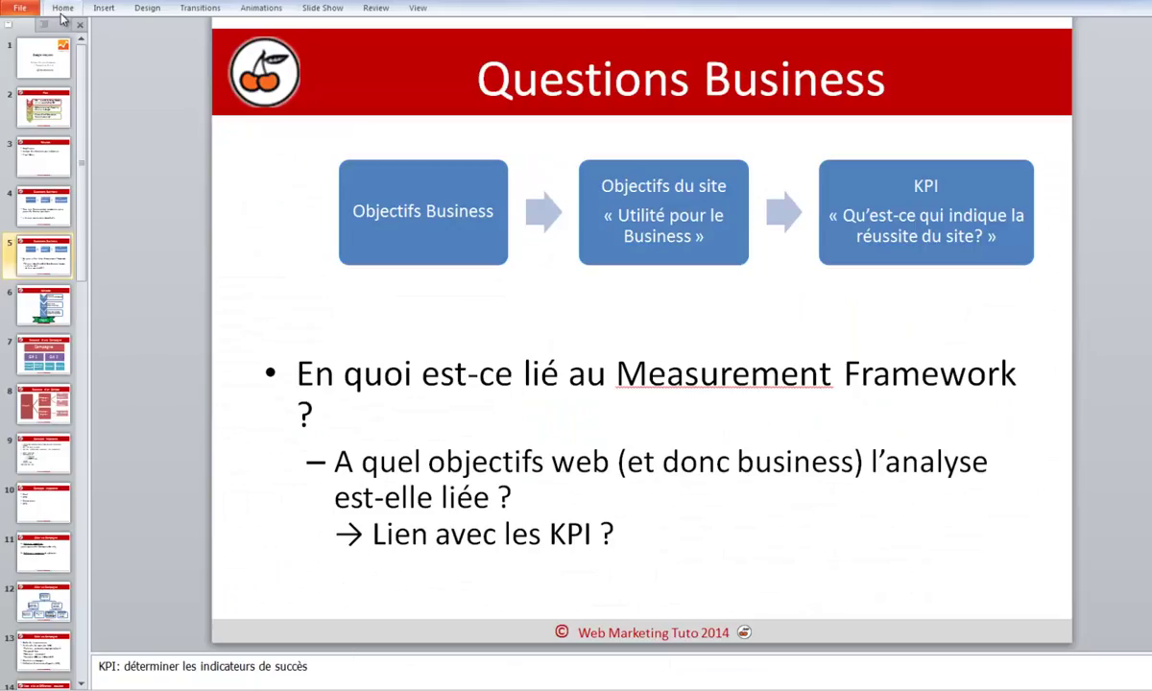
# Add a new blank slide 6 in PowerPoint and return to the Excel workbook
pyautogui.click(58, 12)
pyautogui.click(117, 38)
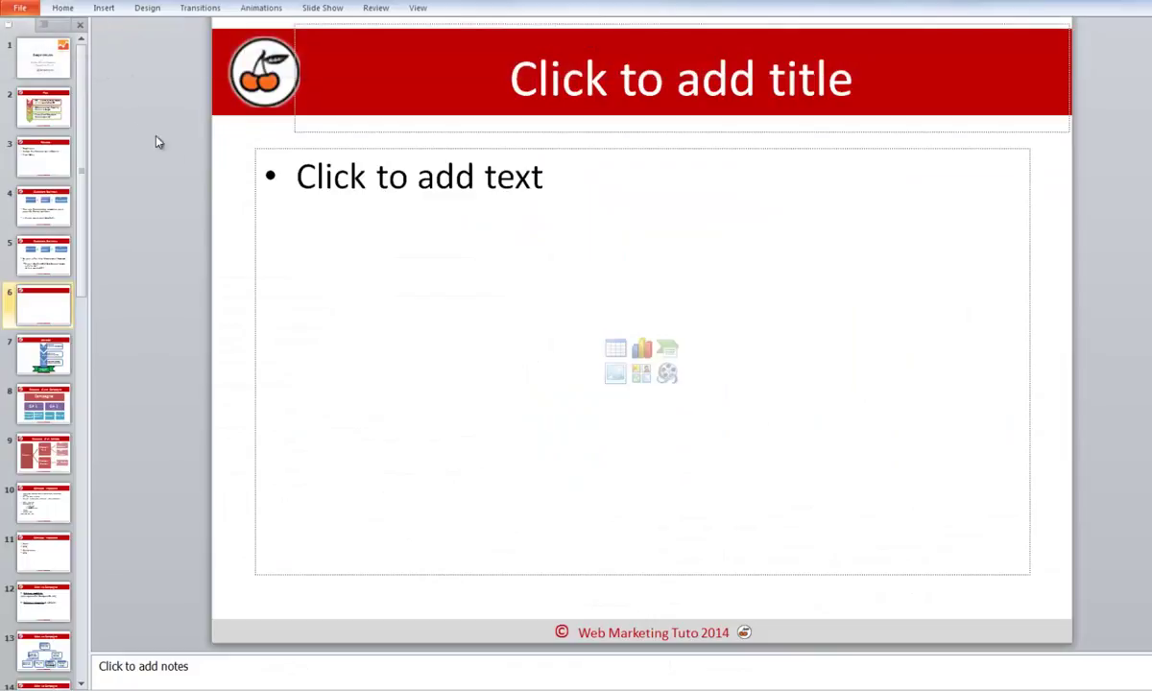
pyautogui.hotkey('alt', 'space')
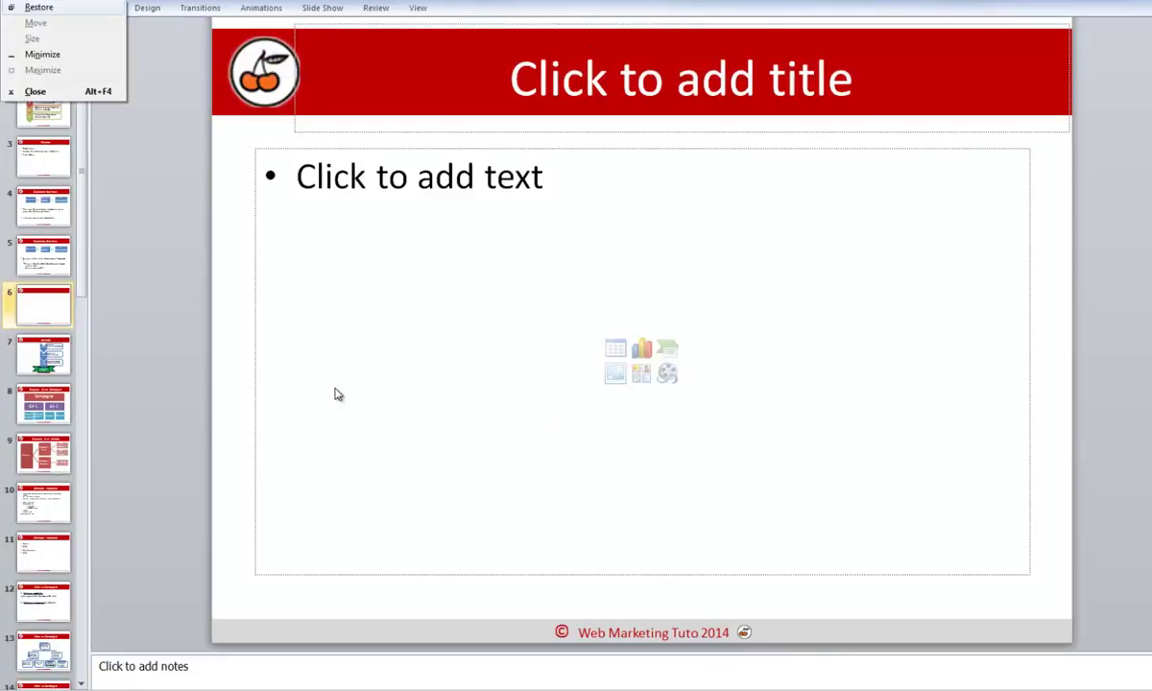
pyautogui.press('Escape')
pyautogui.hotkey('alt', 'Tab')
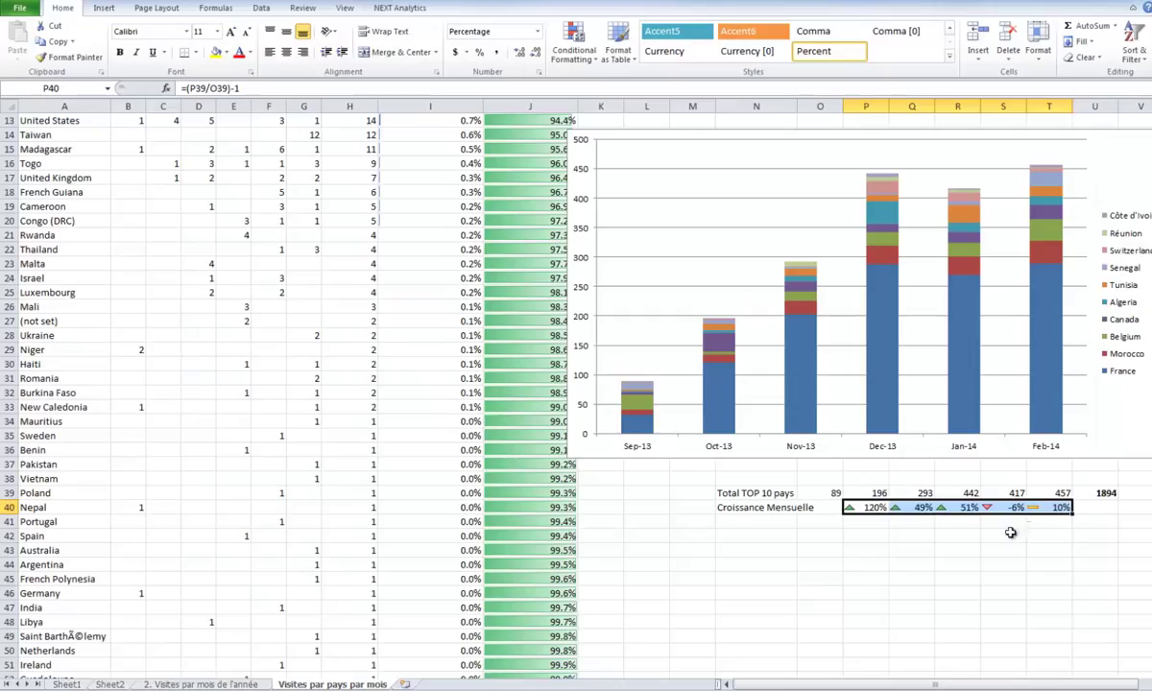
# Shade the Total TOP 10 pays and Croissance Mensuelle labels grey and autofit column N
pyautogui.click(1049, 492)
pyautogui.moveTo(1094, 507); pyautogui.dragTo(828, 492)
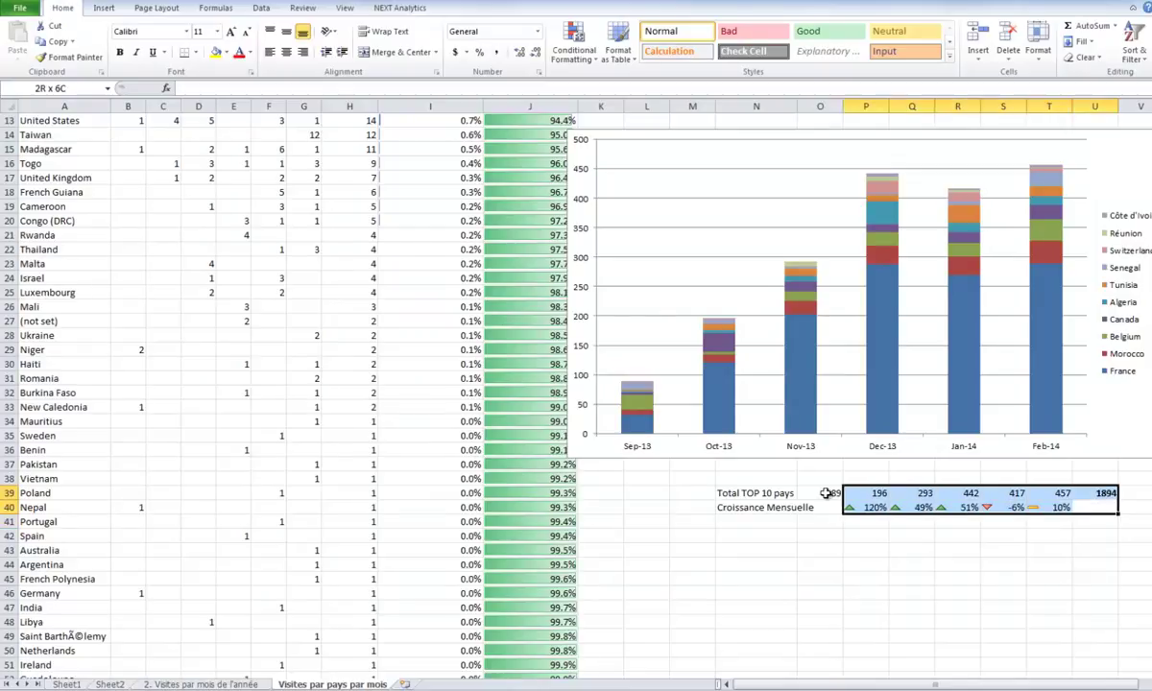
pyautogui.click(748, 492)
pyautogui.moveTo(749, 492); pyautogui.dragTo(749, 507)
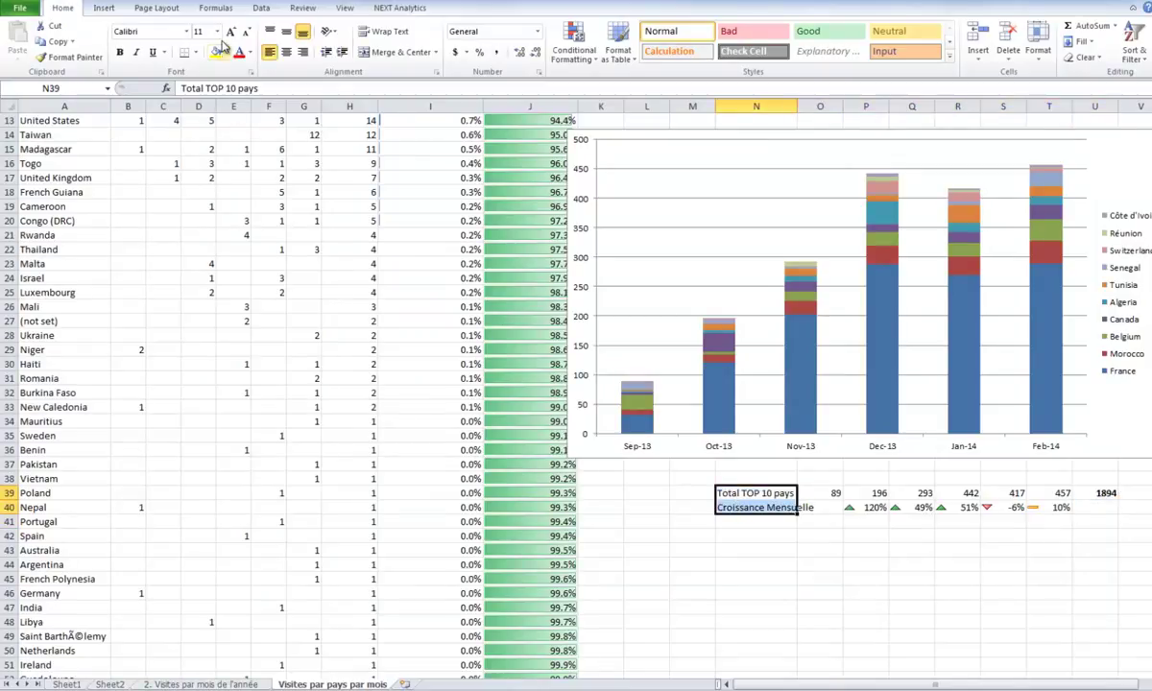
pyautogui.click(225, 53)
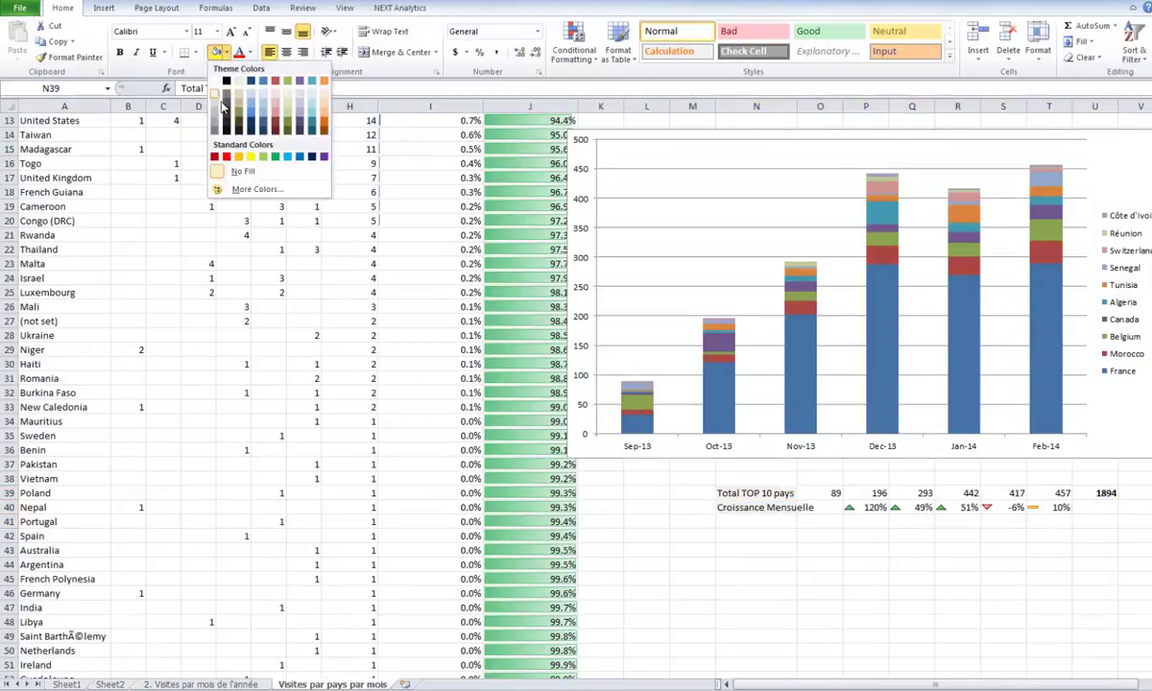
pyautogui.click(213, 106)
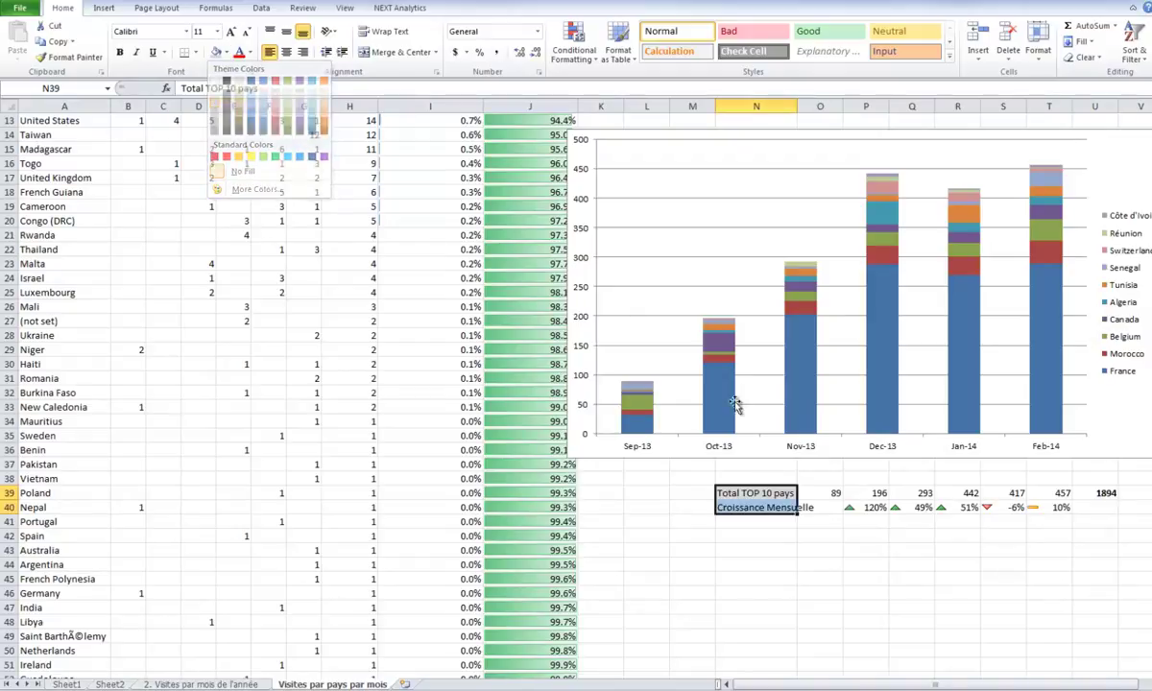
pyautogui.doubleClick(797, 106)
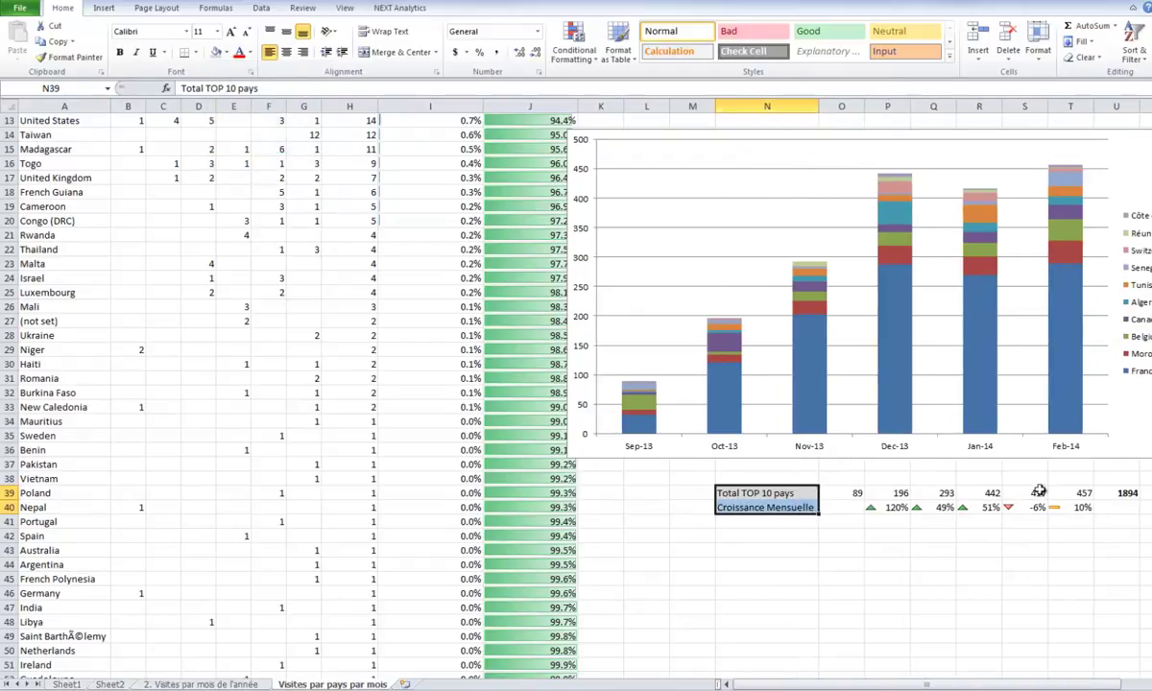
# Give the N39:U40 block borders on every cell plus a thick outer box border
pyautogui.moveTo(1118, 506); pyautogui.dragTo(759, 492)
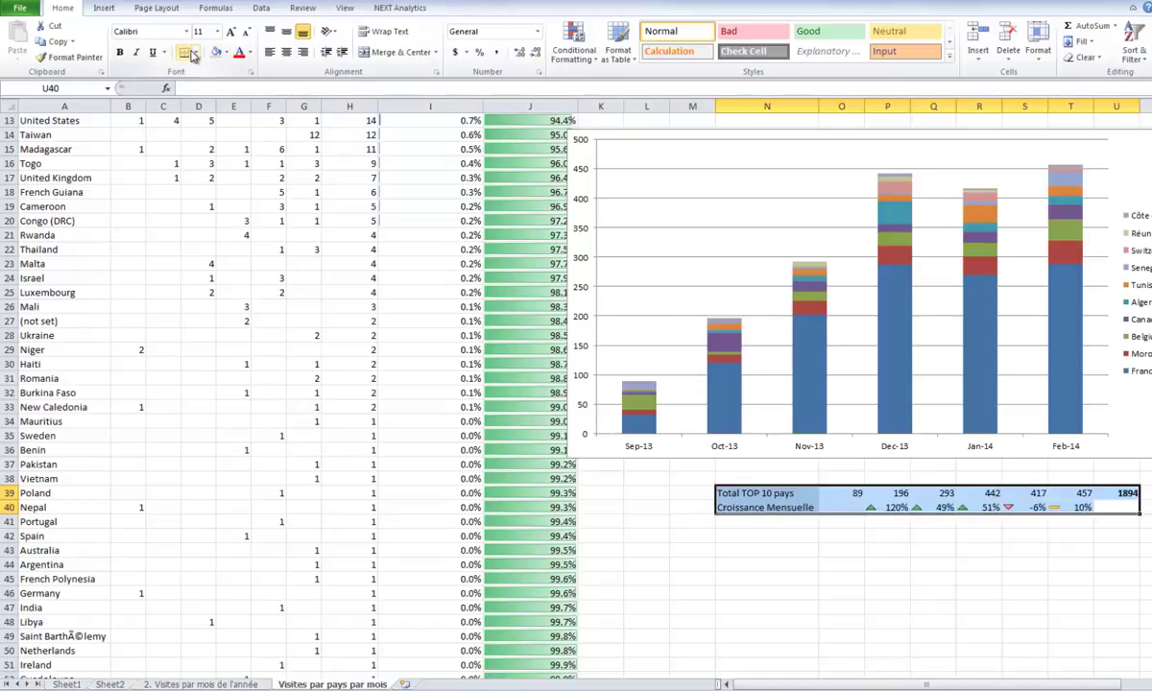
pyautogui.click(192, 56)
pyautogui.click(187, 161)
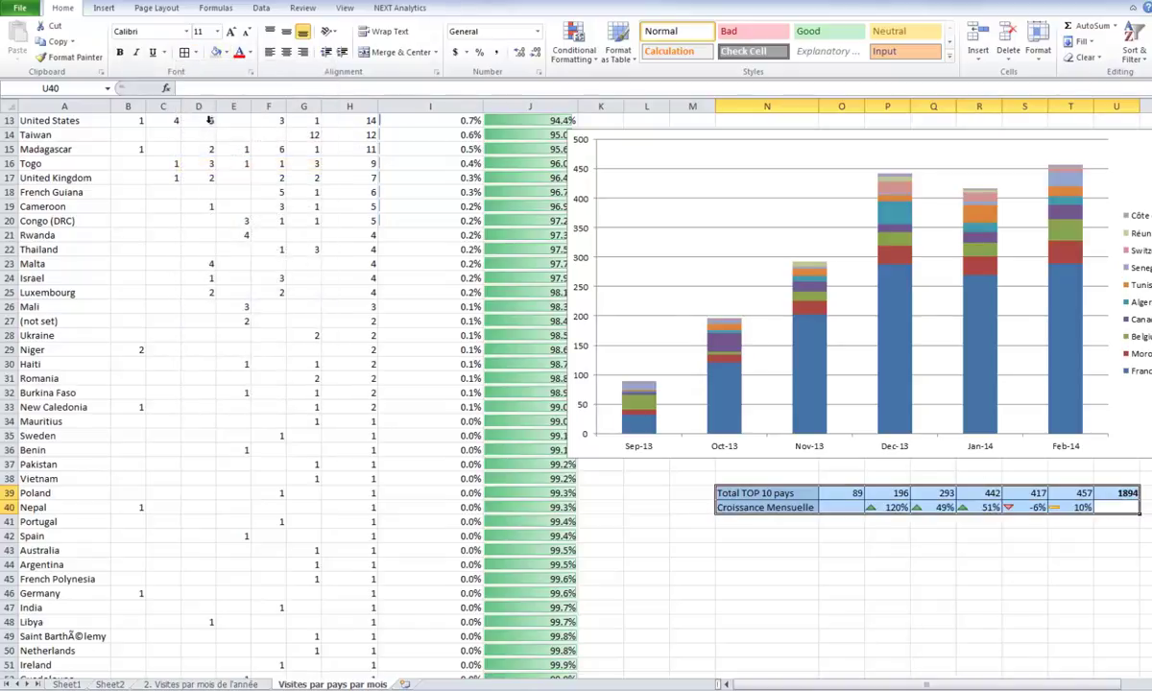
pyautogui.click(197, 53)
pyautogui.click(206, 202)
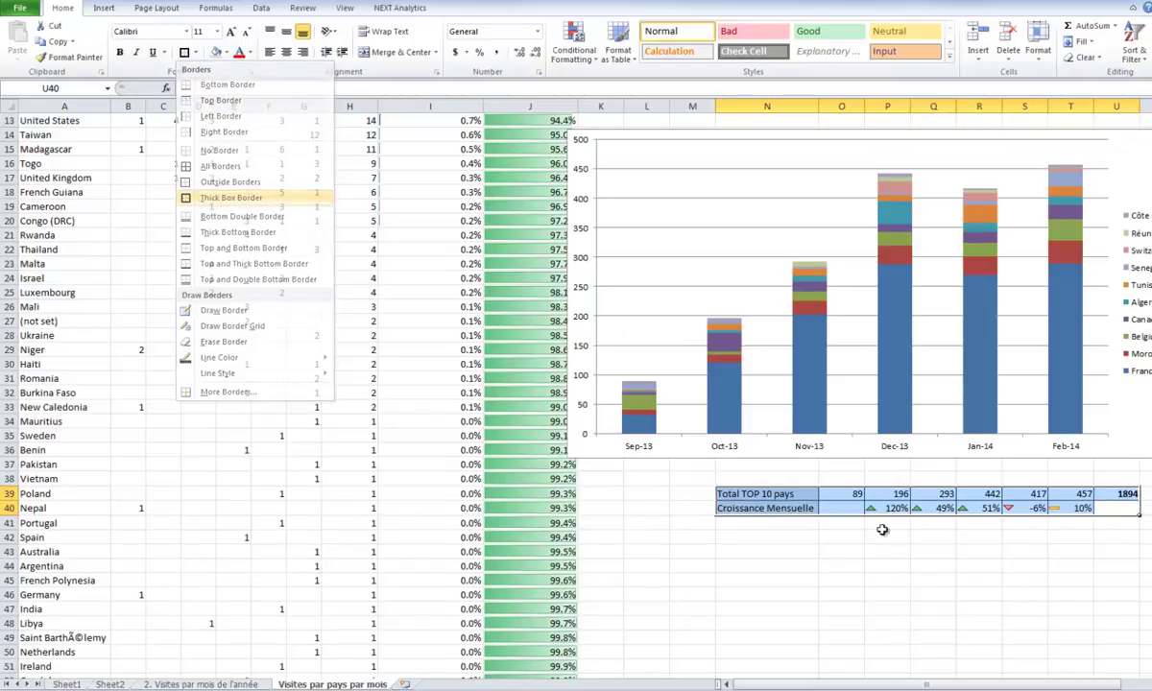
pyautogui.click(801, 539)
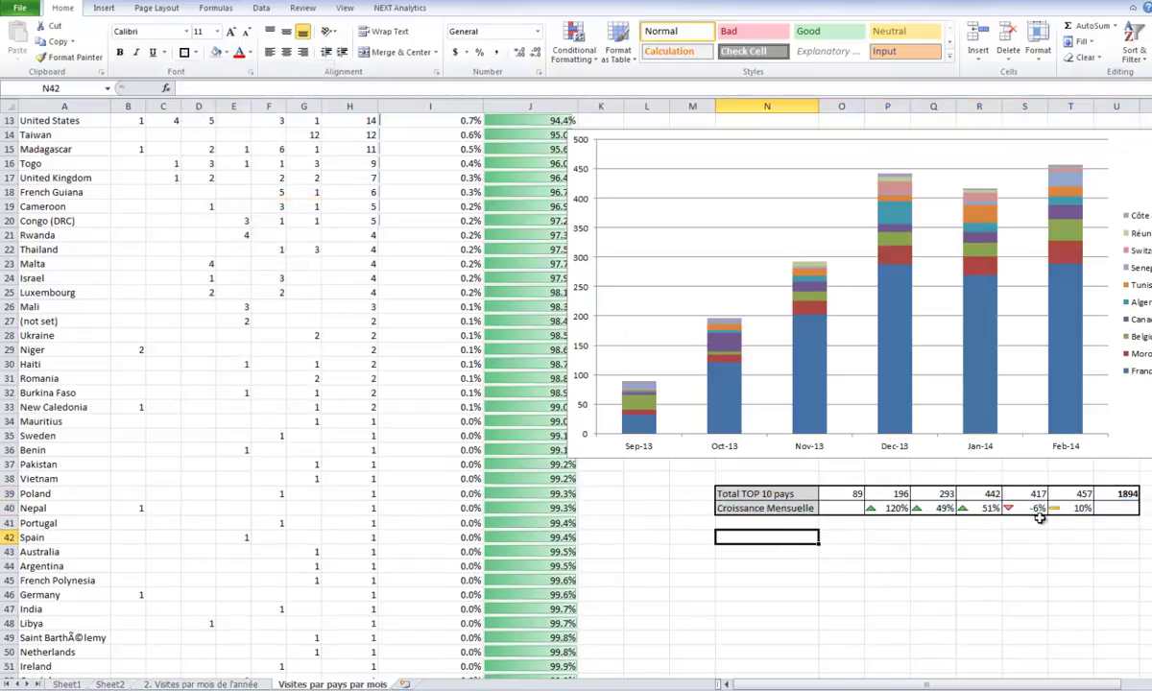
pyautogui.click(1120, 494)
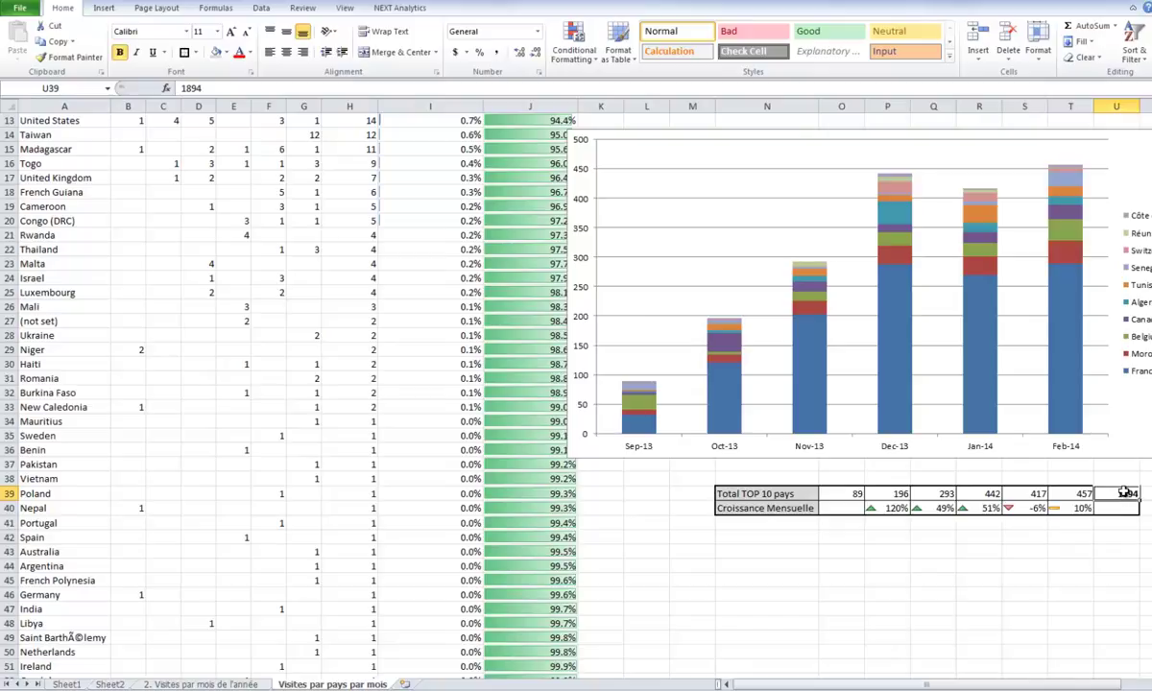
# Paste the Sep-13 to Feb-14 month headers into row 38 and label N38 'Visites par Pays'
pyautogui.click(857, 480)
pyautogui.scroll(4, 862, 481)
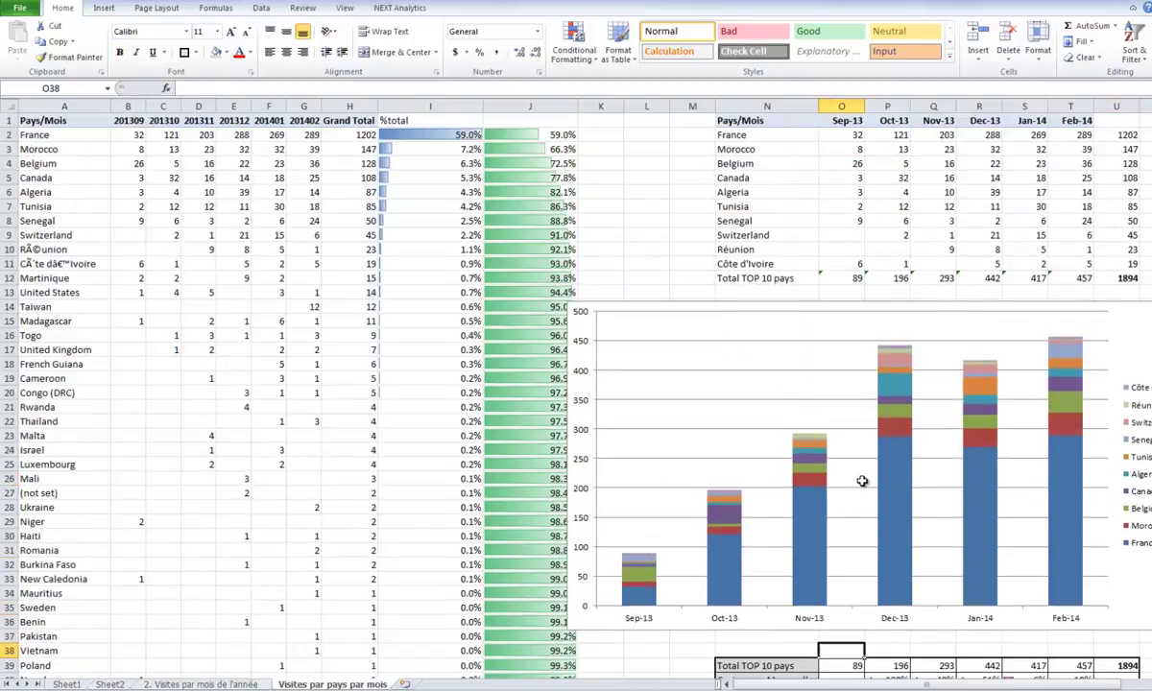
pyautogui.moveTo(1085, 120)
pyautogui.mouseDown()
pyautogui.moveTo(795, 127)
pyautogui.moveTo(827, 123)
pyautogui.mouseUp()
pyautogui.hotkey('ctrl', 'c')
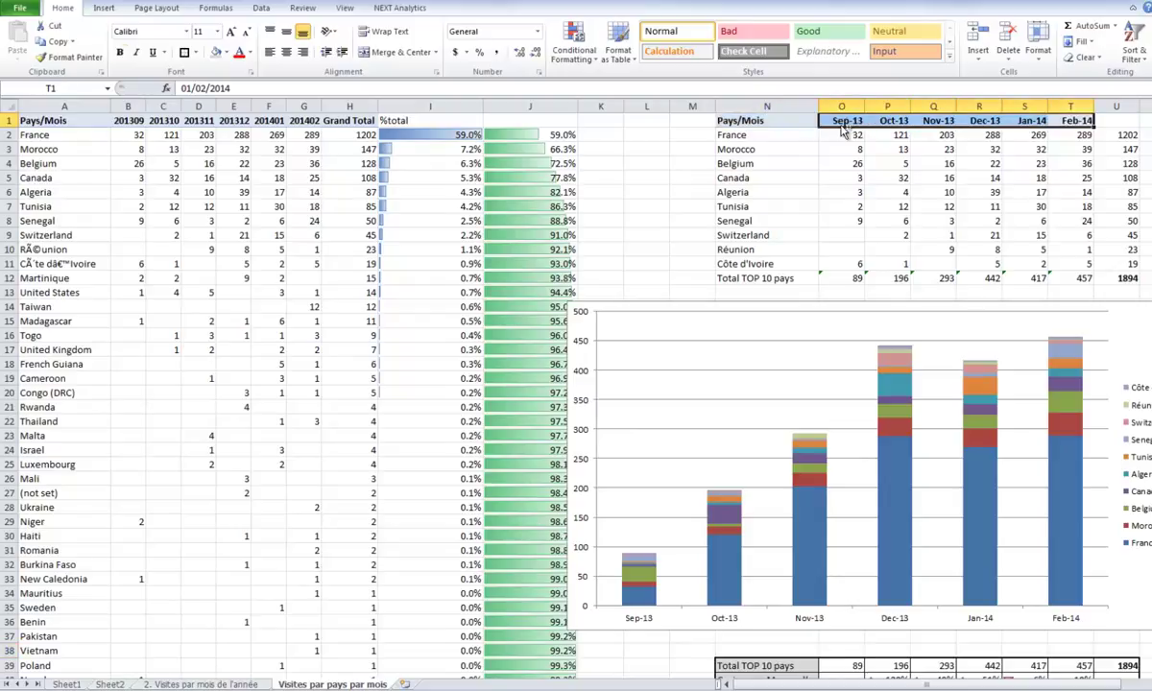
pyautogui.scroll(-3, 820, 506)
pyautogui.click(822, 522)
pyautogui.hotkey('ctrl', 'v')
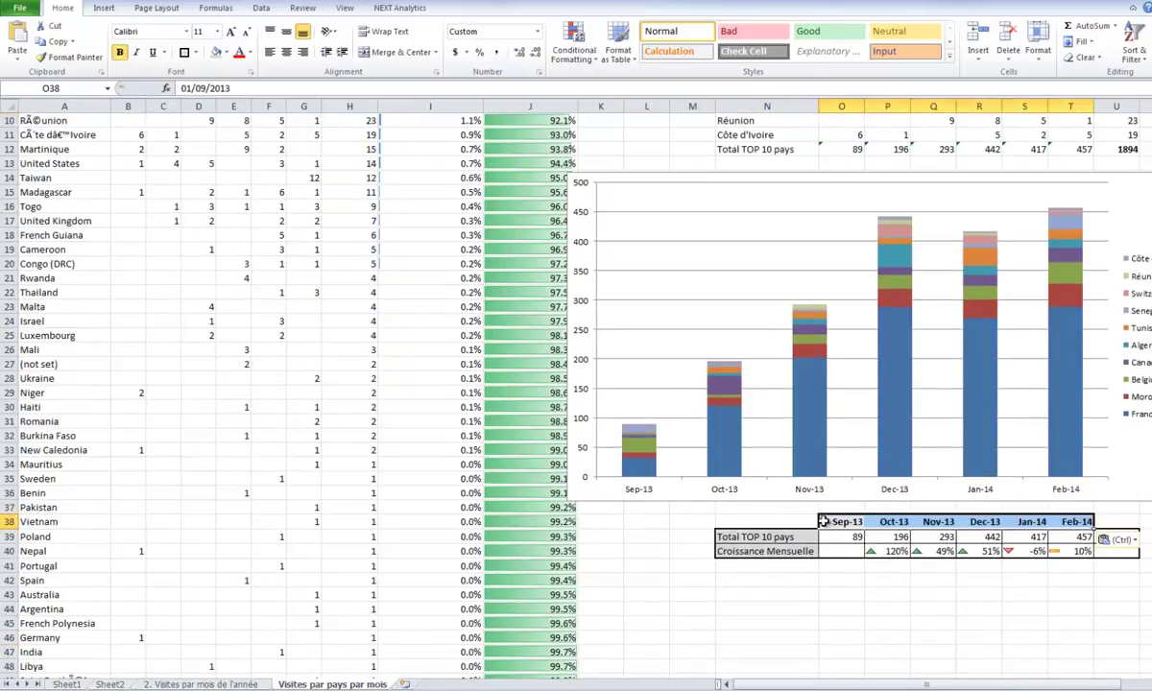
pyautogui.click(774, 522)
pyautogui.write('Visites')
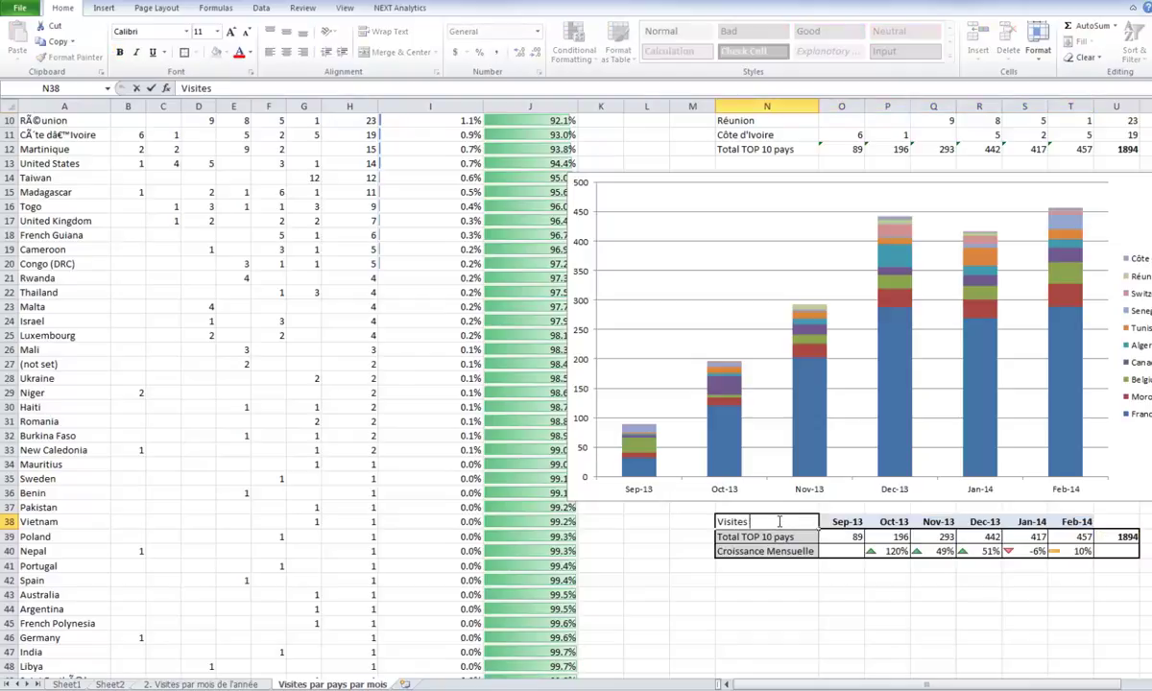
pyautogui.write(' par Pays')
pyautogui.press('Return')
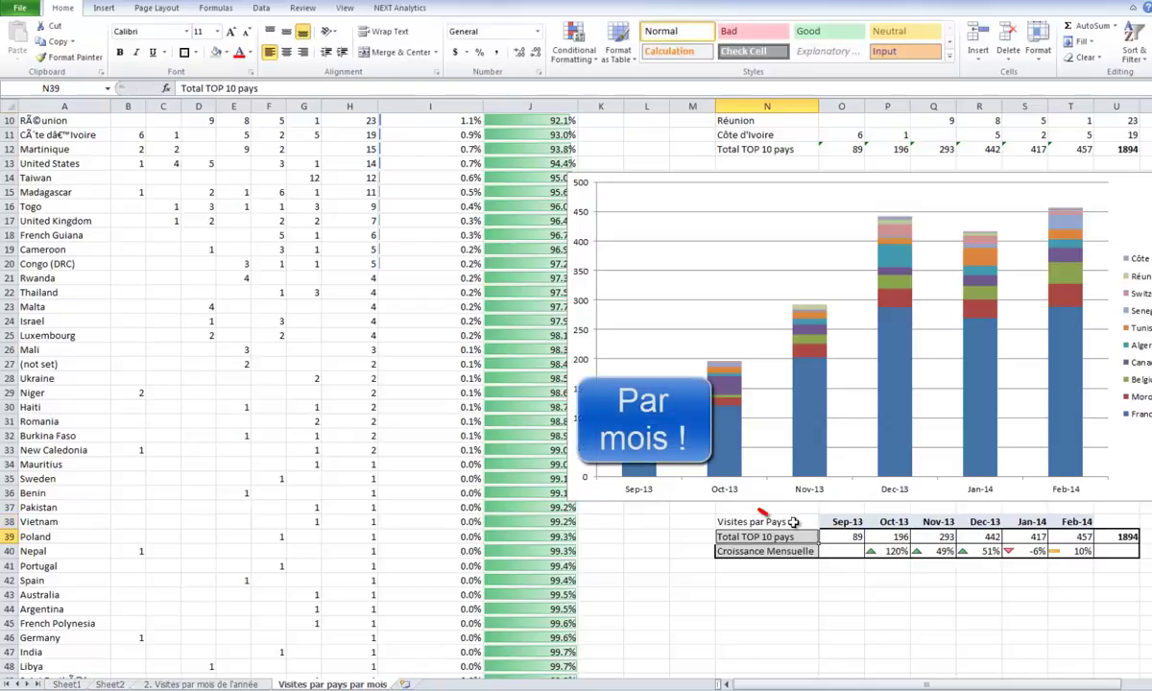
pyautogui.click(779, 521)
pyautogui.press('F2')
pyautogui.press('Return')
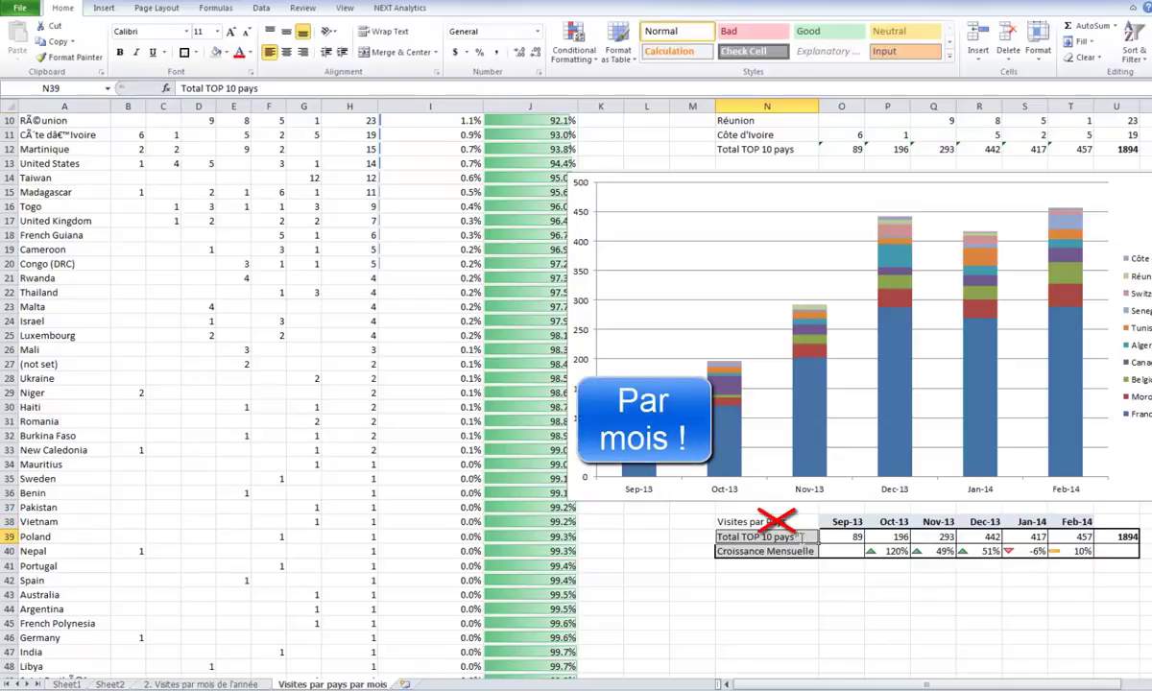
# Change the Total TOP 10 pays label to 'Visites' and put 'Total pour 5 mois' in U38
pyautogui.doubleClick(767, 536)
pyautogui.moveTo(796, 536); pyautogui.dragTo(633, 503)
pyautogui.write('Visites')
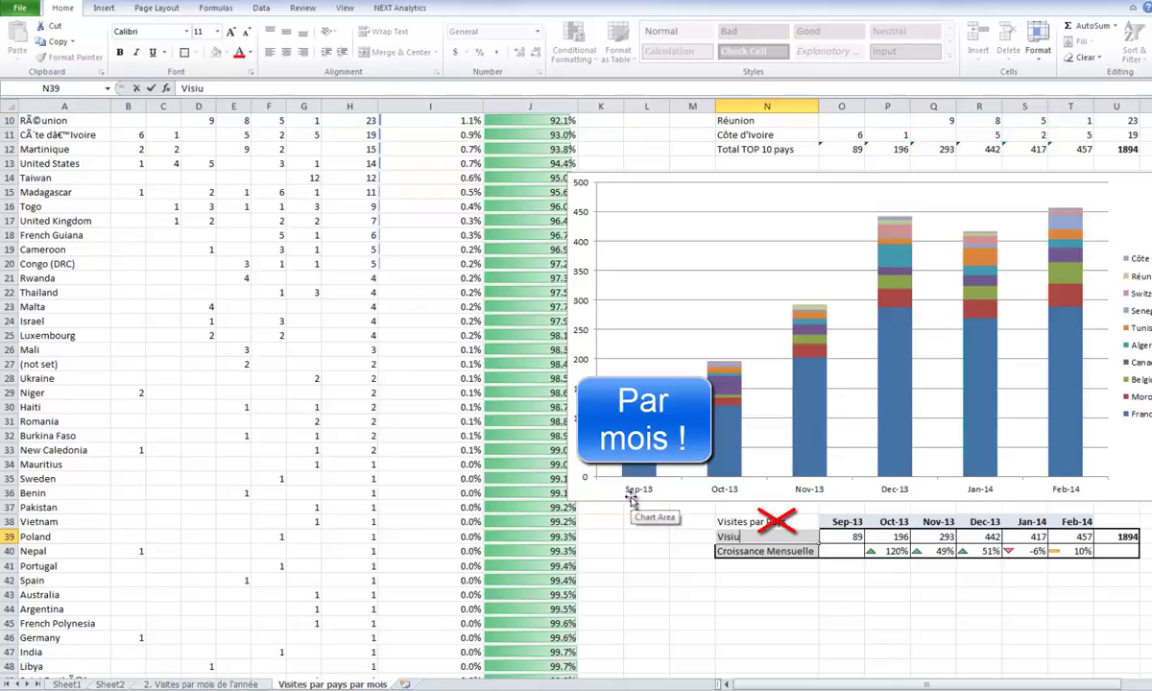
pyautogui.press('Return')
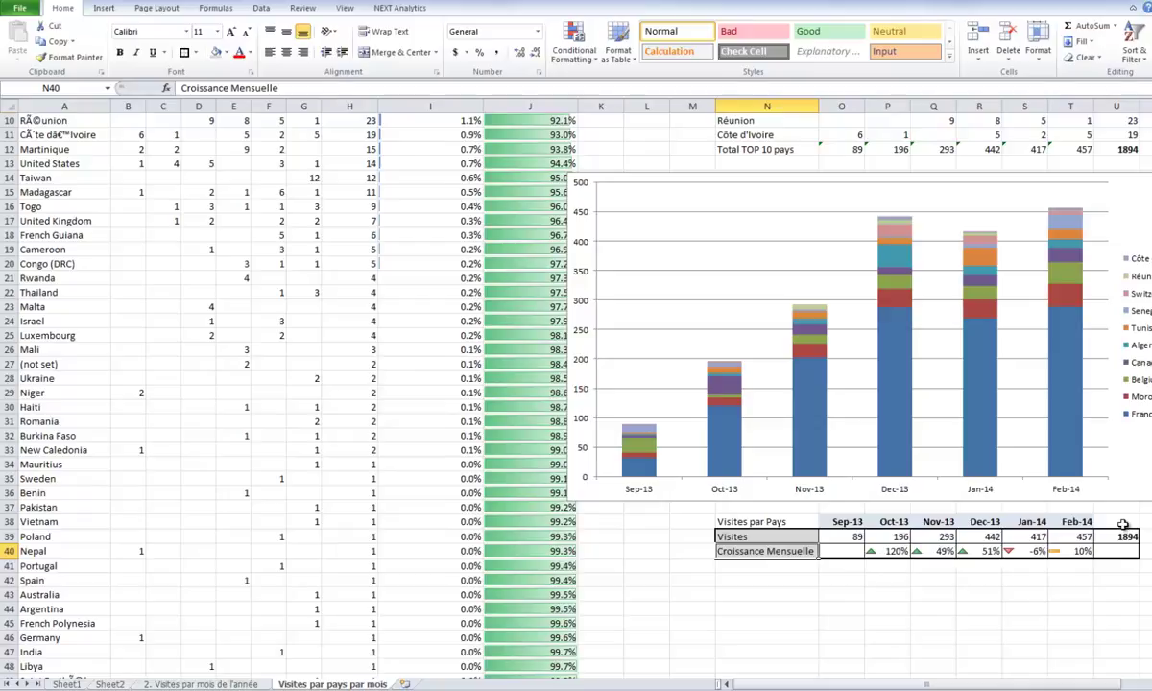
pyautogui.click(1123, 524)
pyautogui.write('Total pour 5 mois')
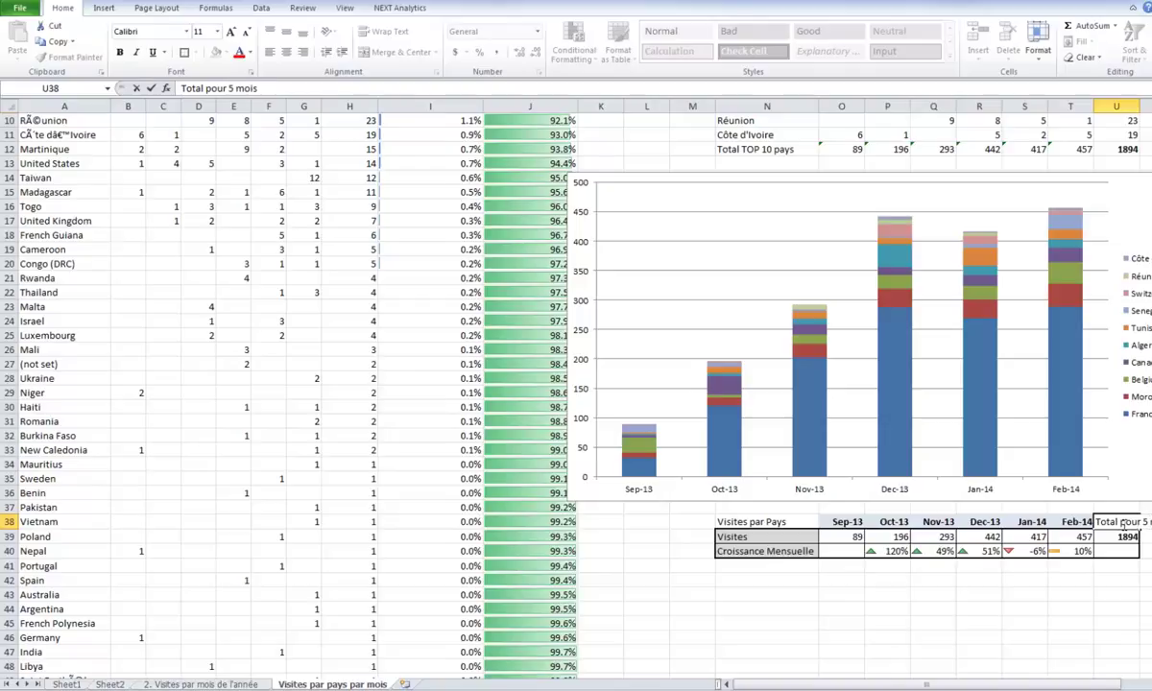
pyautogui.press('Return')
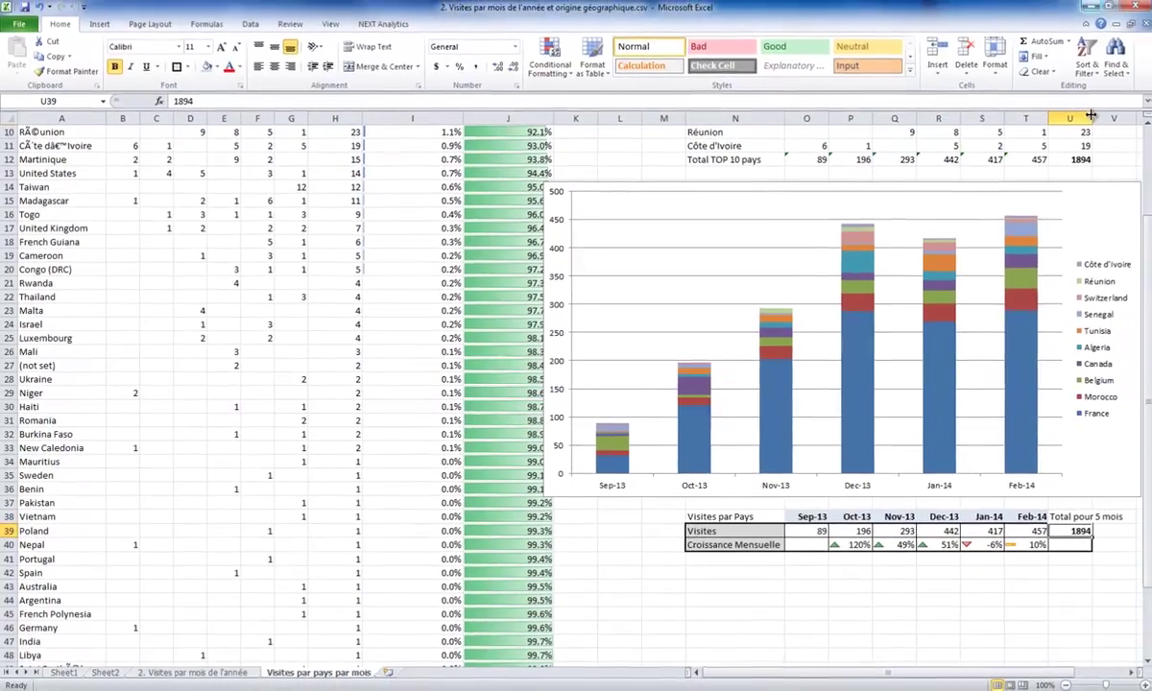
# Copy the Feb-14 header formatting onto the Total pour 5 mois cell with Format Painter
pyautogui.press('Up')
pyautogui.press('Left')
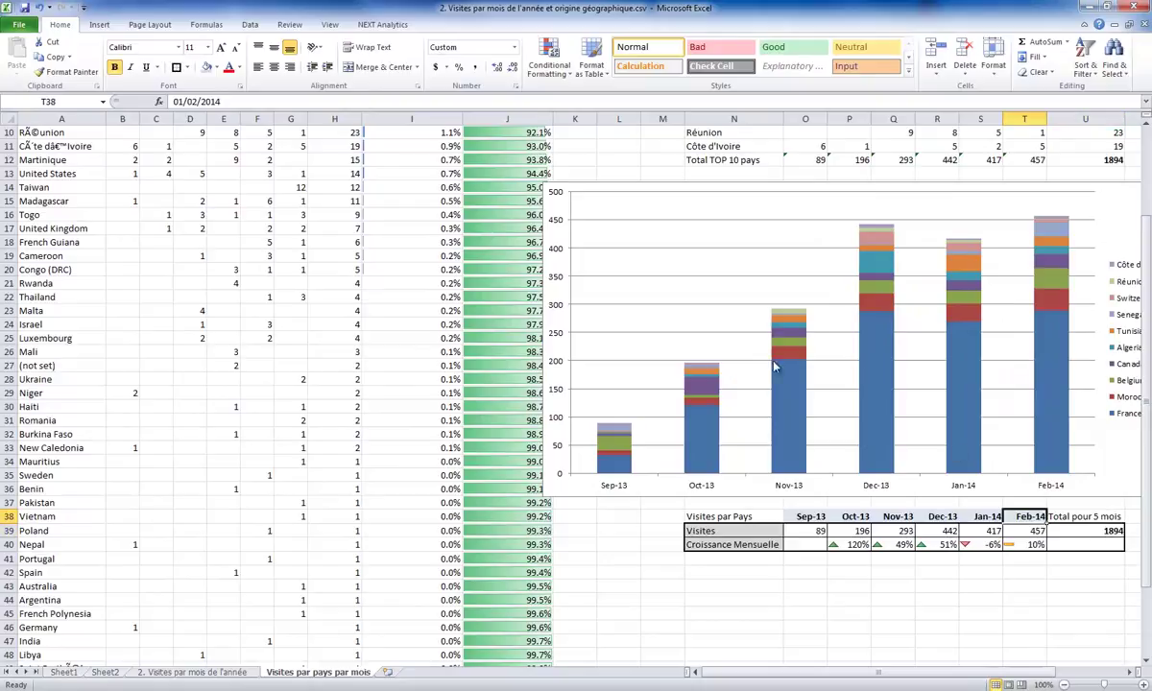
pyautogui.click(67, 72)
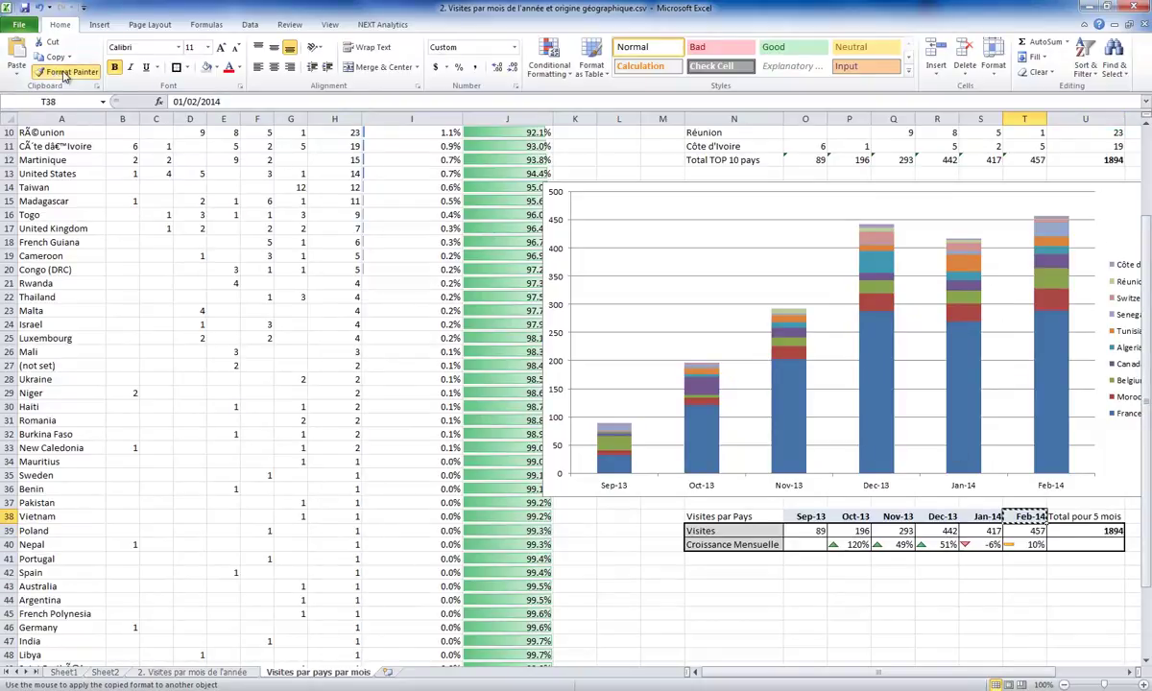
pyautogui.click(1083, 516)
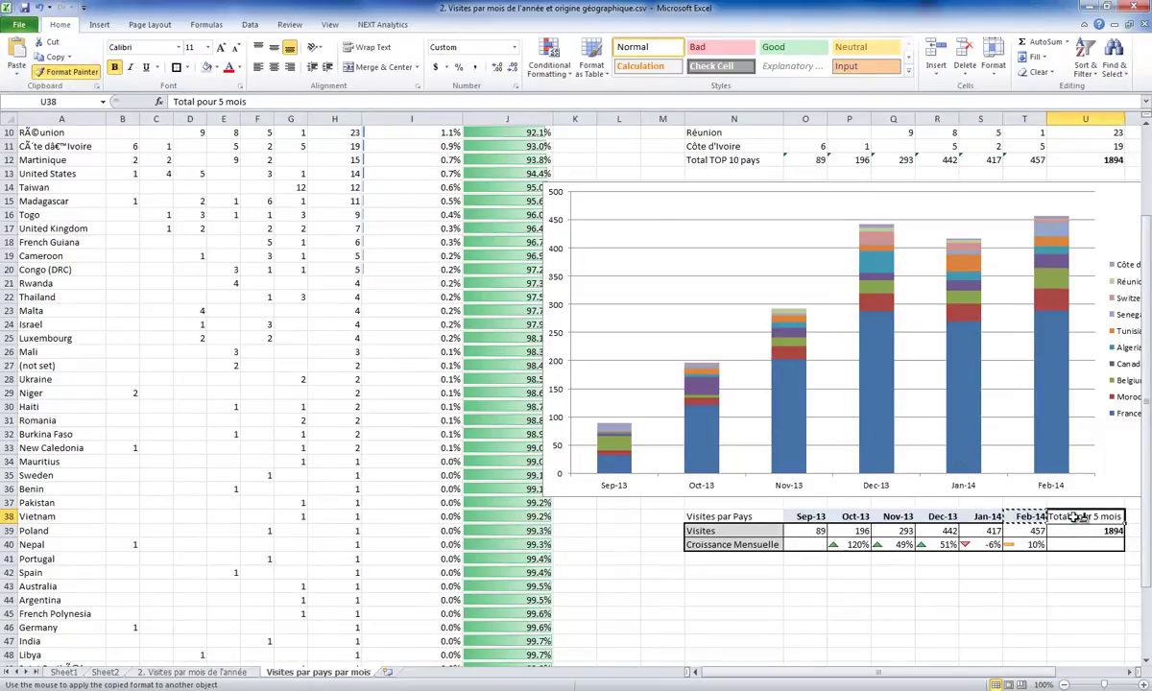
pyautogui.click(1070, 586)
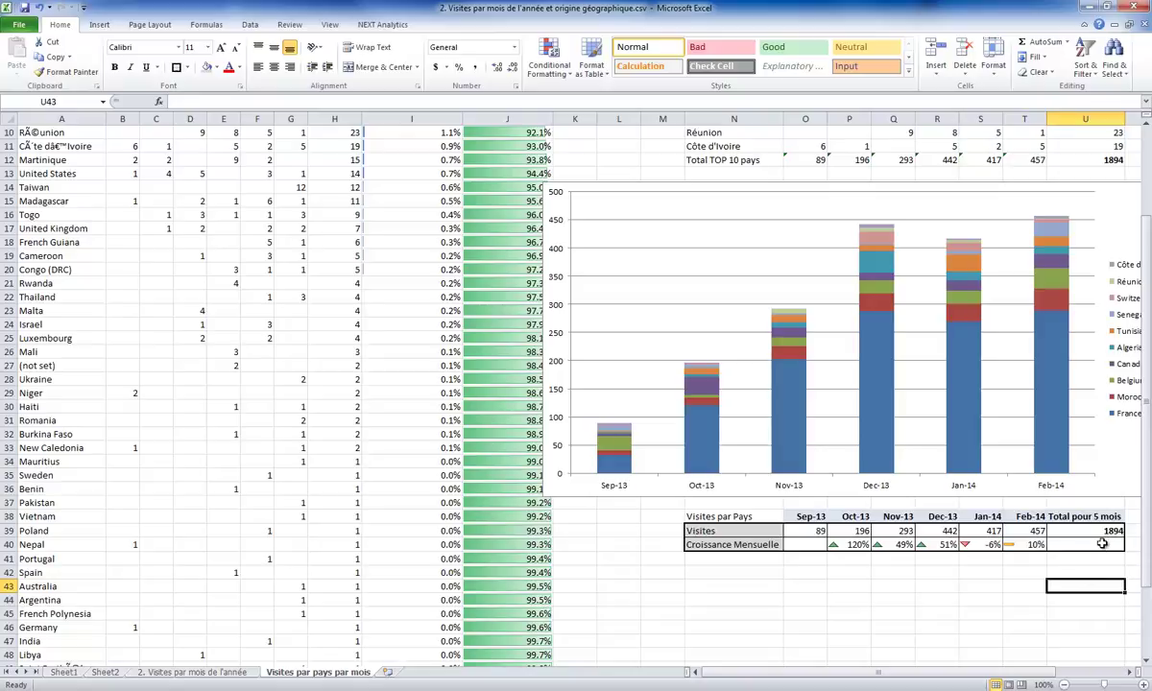
# Enter =T39/O39-1 in U40 and format it as a percentage, giving 413%
pyautogui.click(1102, 543)
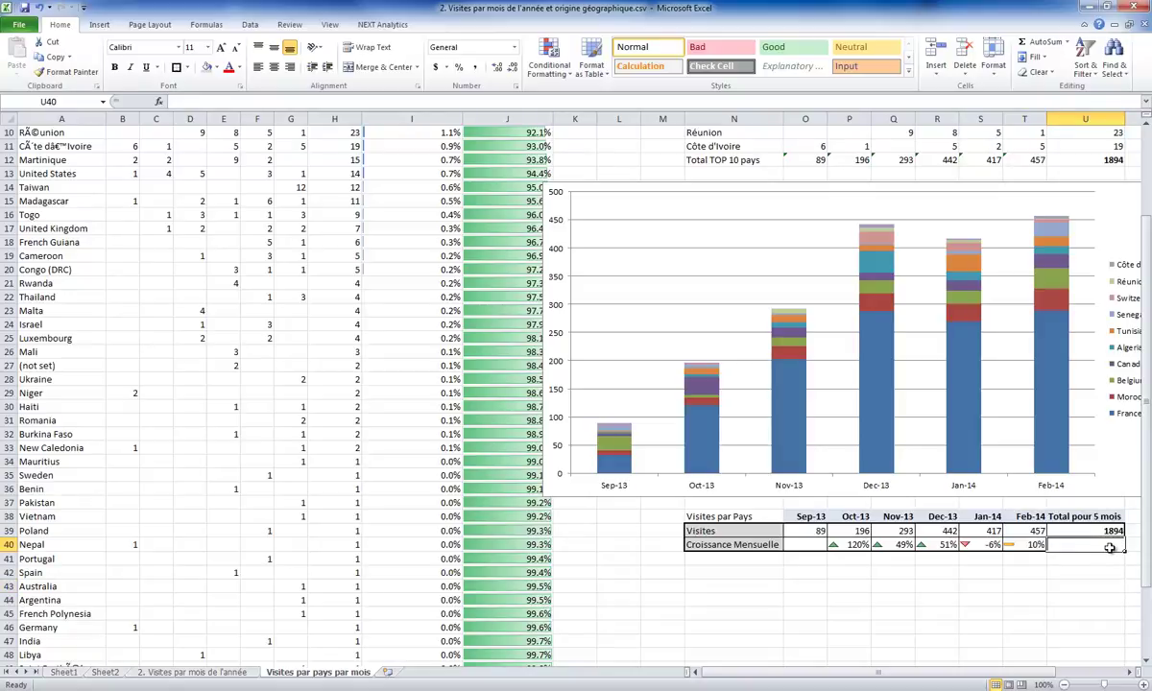
pyautogui.write('=')
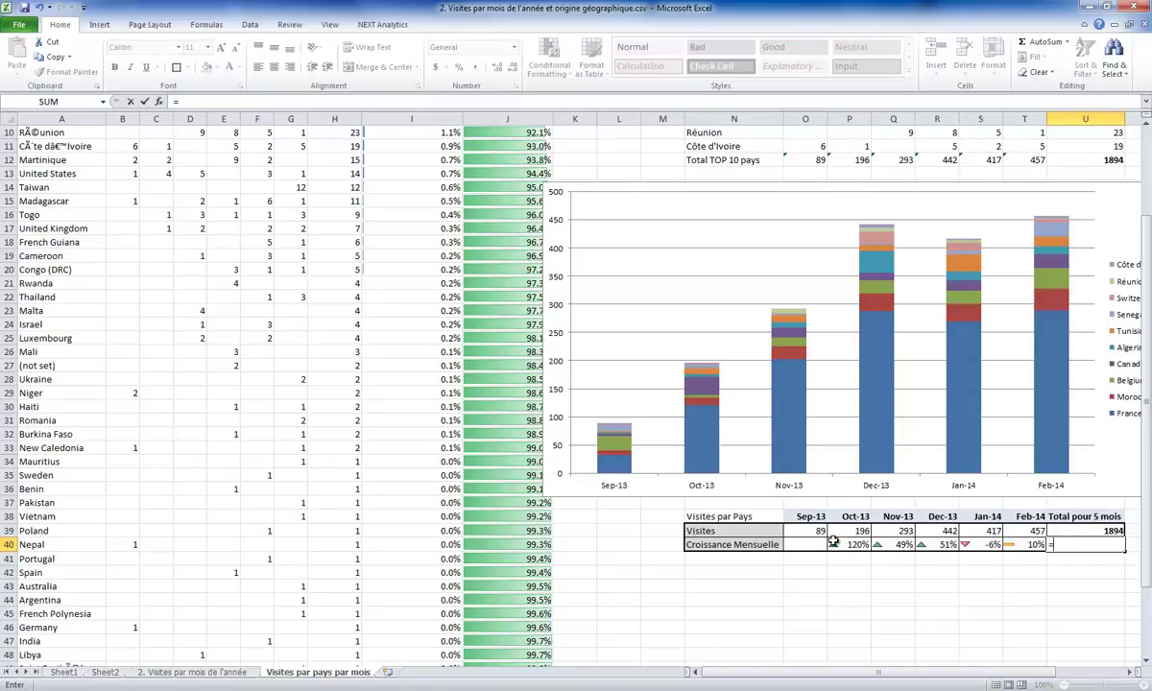
pyautogui.click(1029, 530)
pyautogui.click(821, 531)
pyautogui.write('-14')
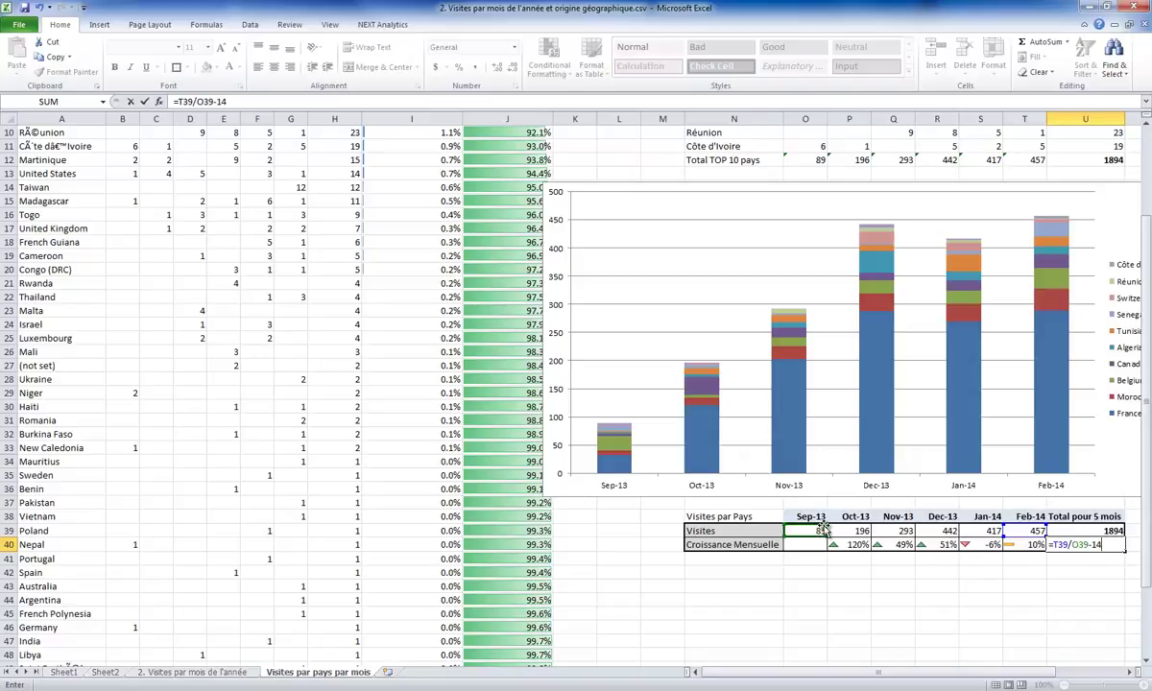
pyautogui.press('BackSpace')
pyautogui.click(144, 100)
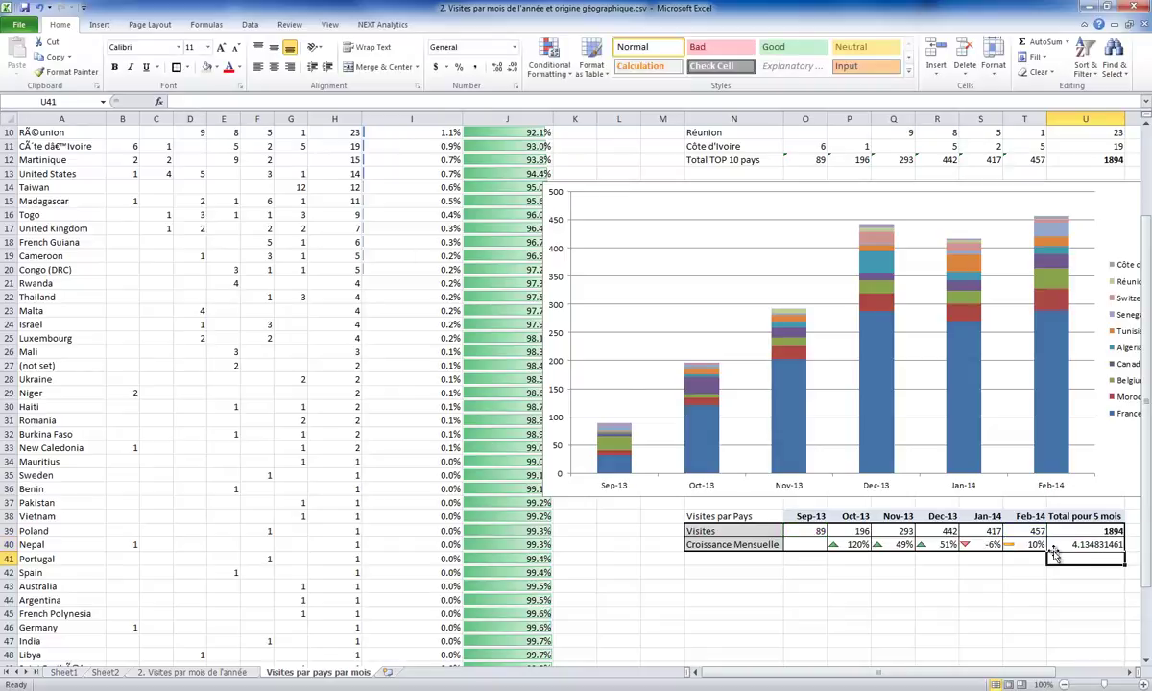
pyautogui.click(459, 67)
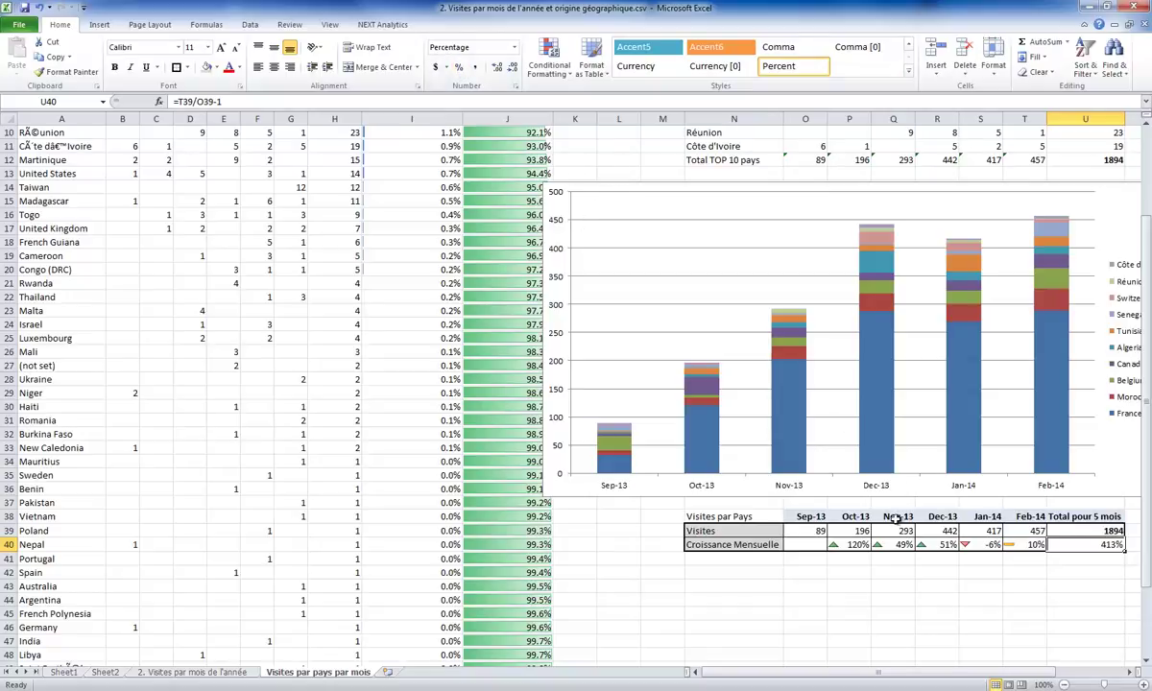
# Give the 413% overall growth the same trend-arrow formatting as the monthly growth cells
pyautogui.click(851, 544)
pyautogui.click(69, 72)
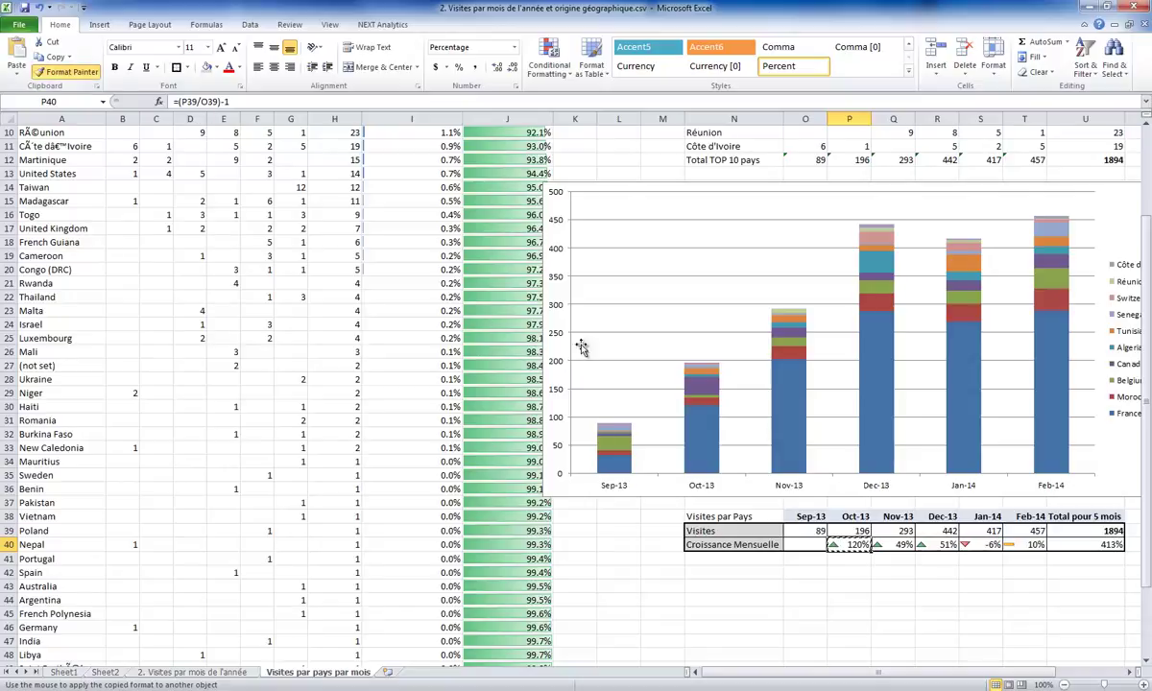
pyautogui.click(1075, 545)
pyautogui.click(1024, 585)
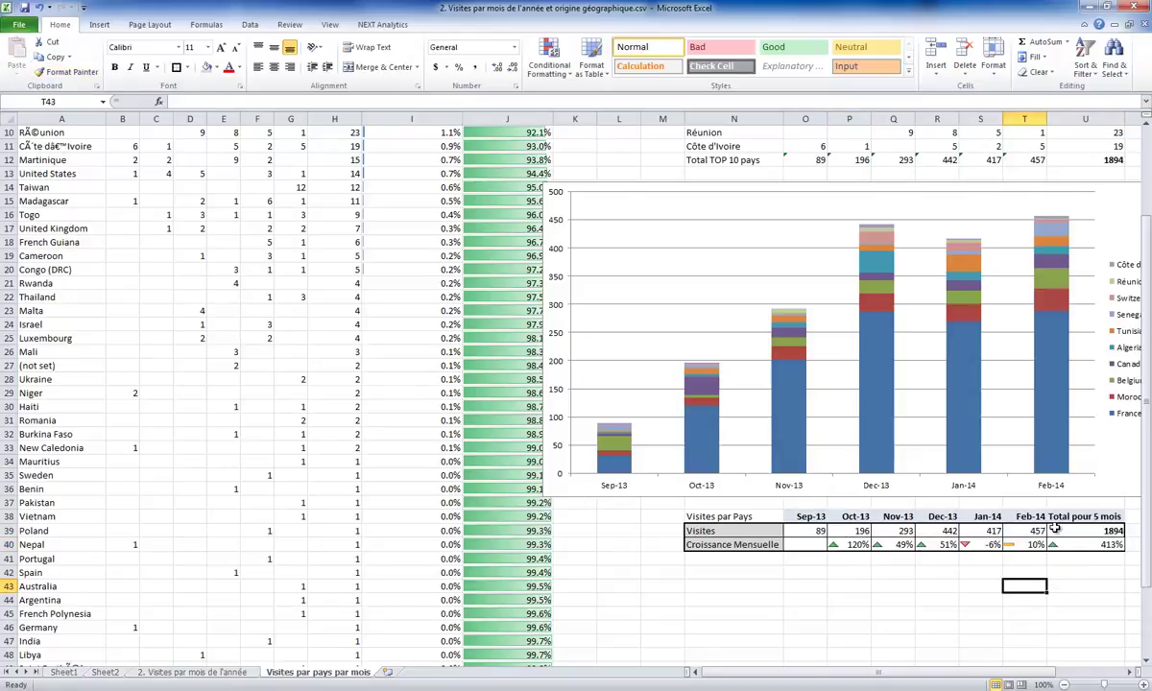
pyautogui.click(1113, 544)
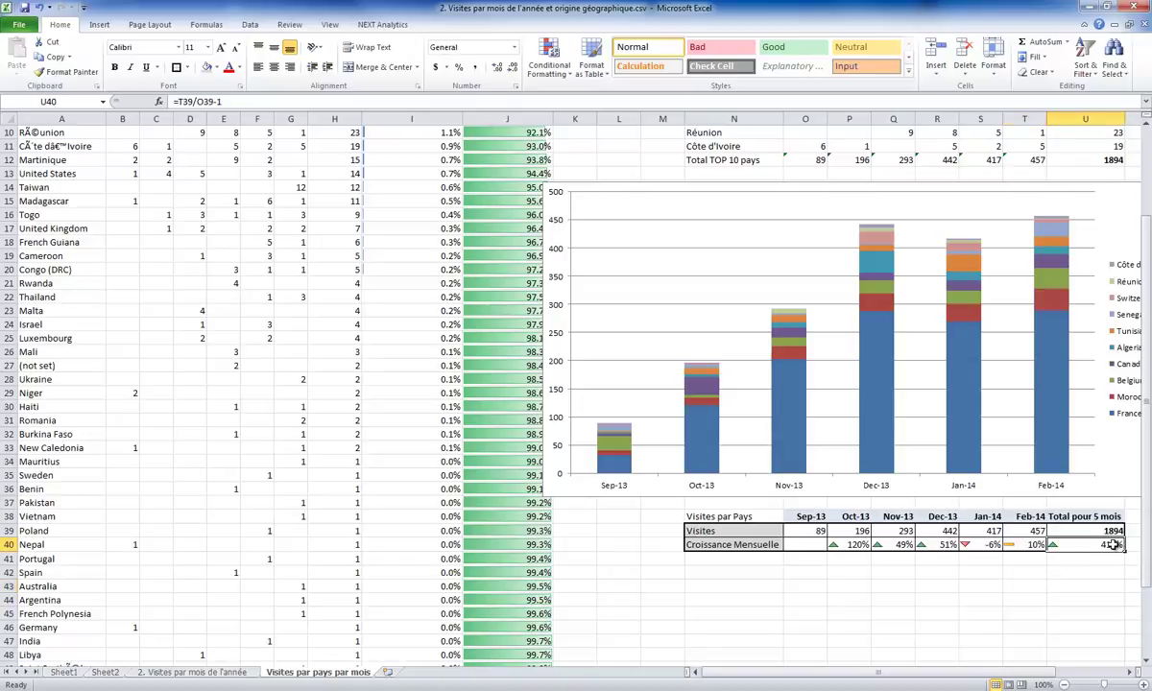
pyautogui.moveTo(1032, 517); pyautogui.dragTo(730, 516)
pyautogui.click(729, 516)
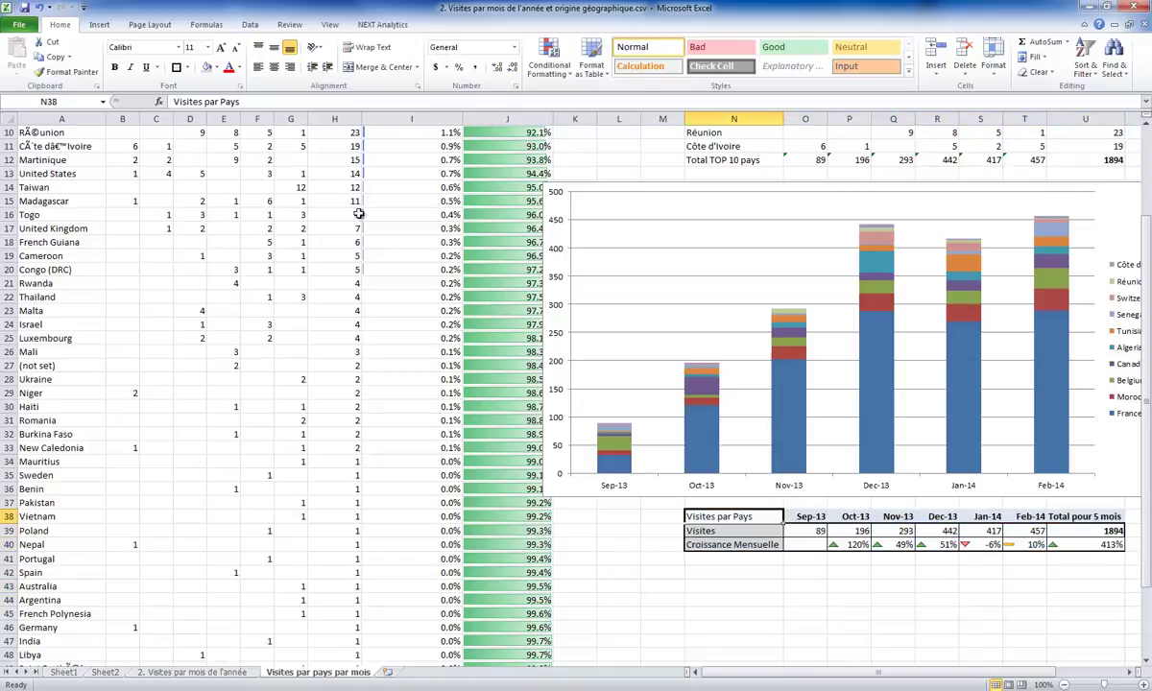
# Make the N38 'Visites par Pays' title bold and larger, with the Sep-13 header formatting
pyautogui.click(121, 75)
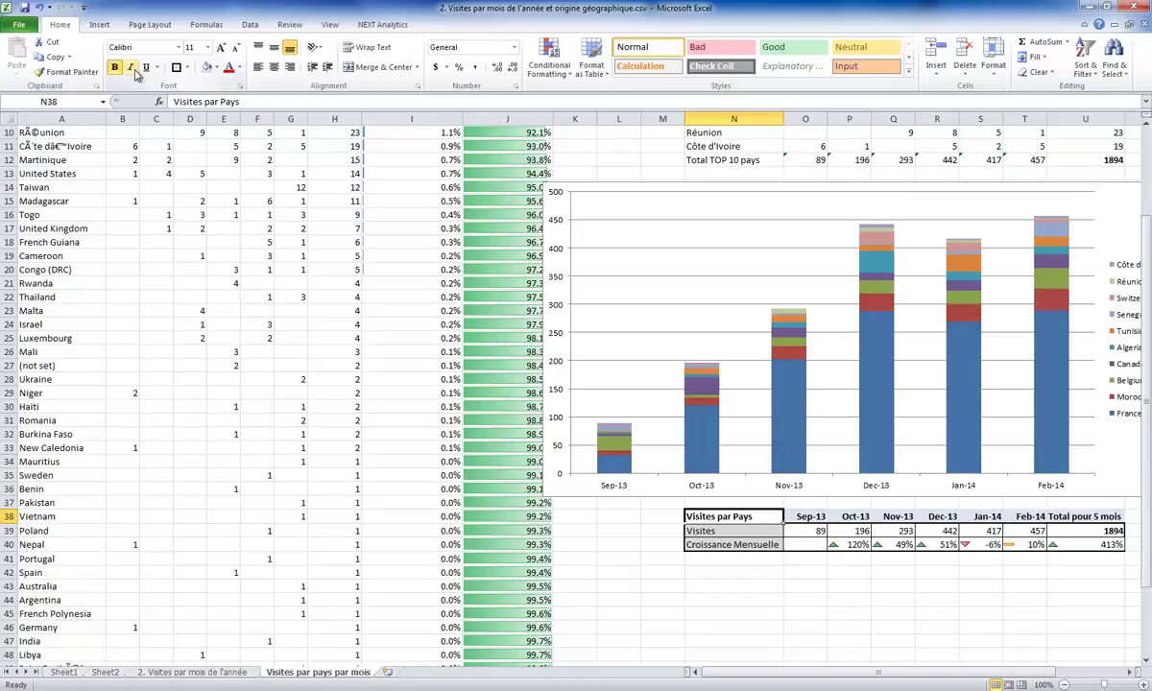
pyautogui.doubleClick(221, 48)
pyautogui.click(732, 547)
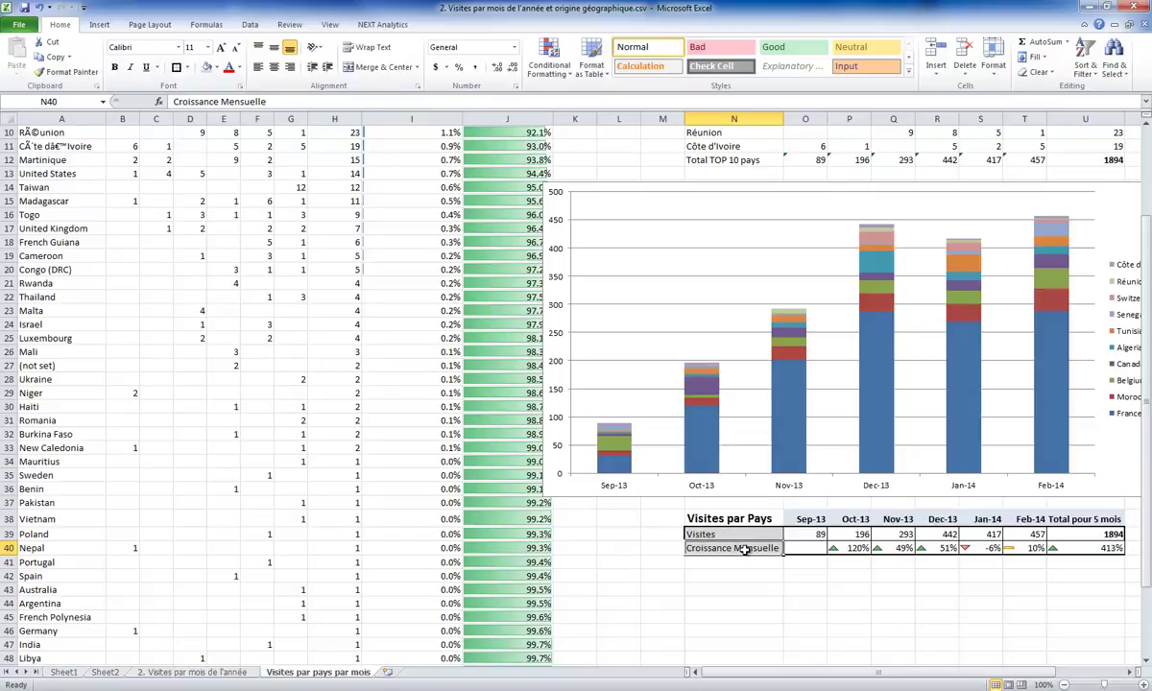
pyautogui.click(734, 537)
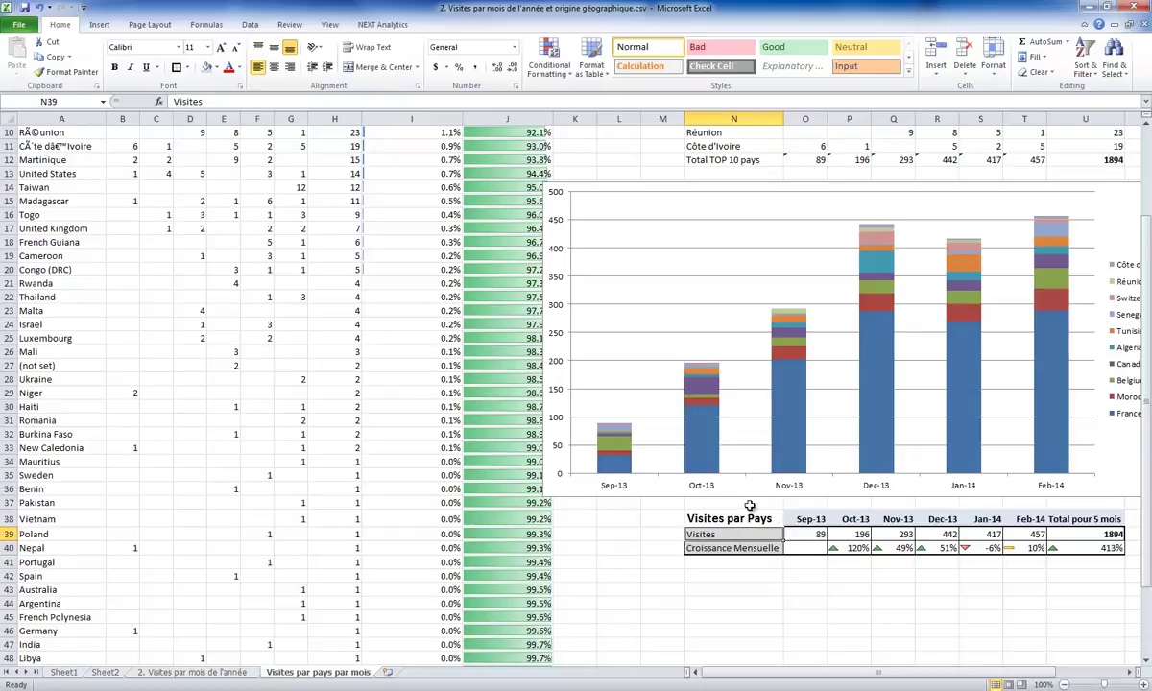
pyautogui.click(797, 518)
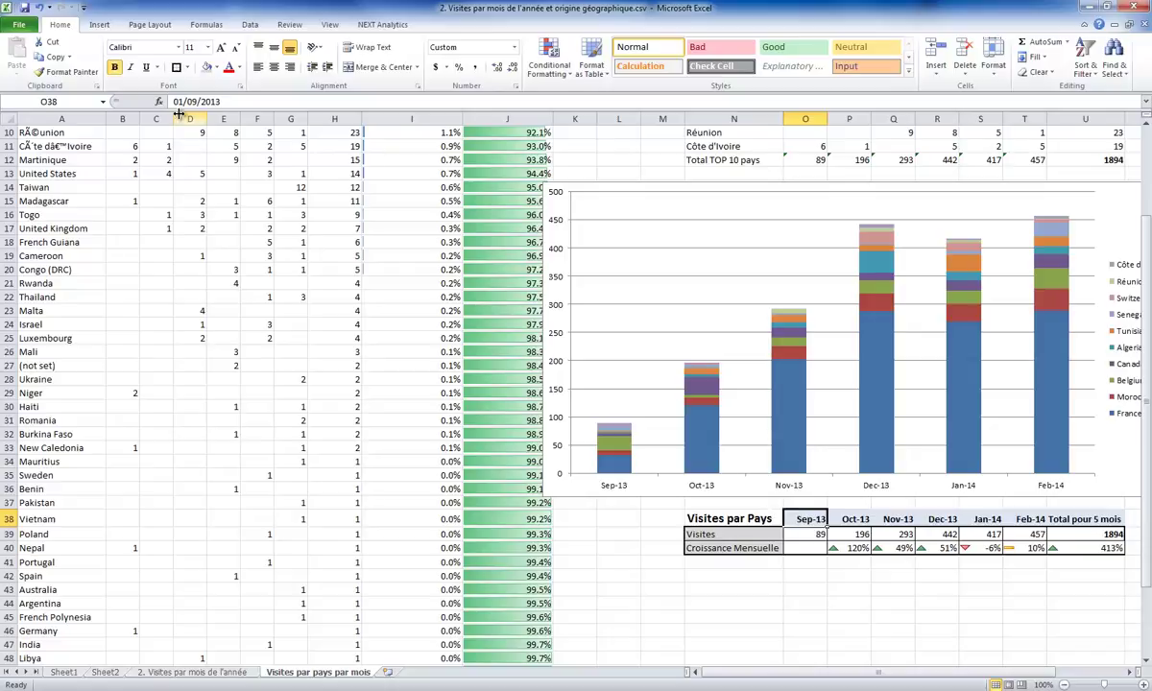
pyautogui.click(65, 72)
pyautogui.click(729, 519)
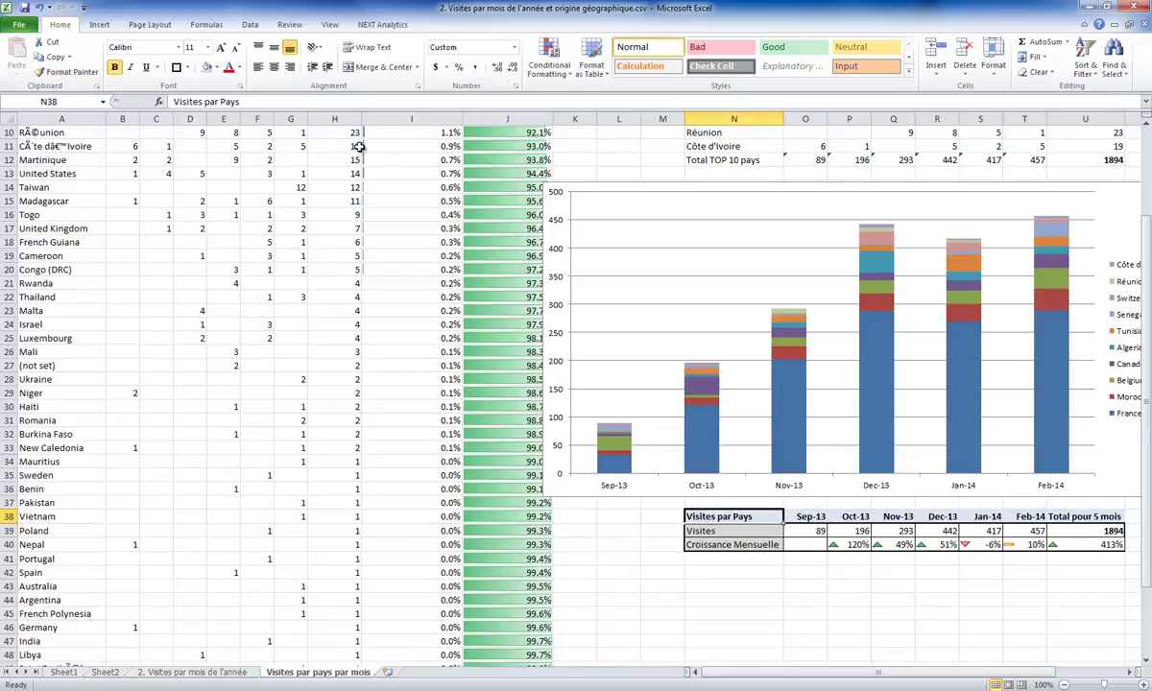
pyautogui.click(221, 49)
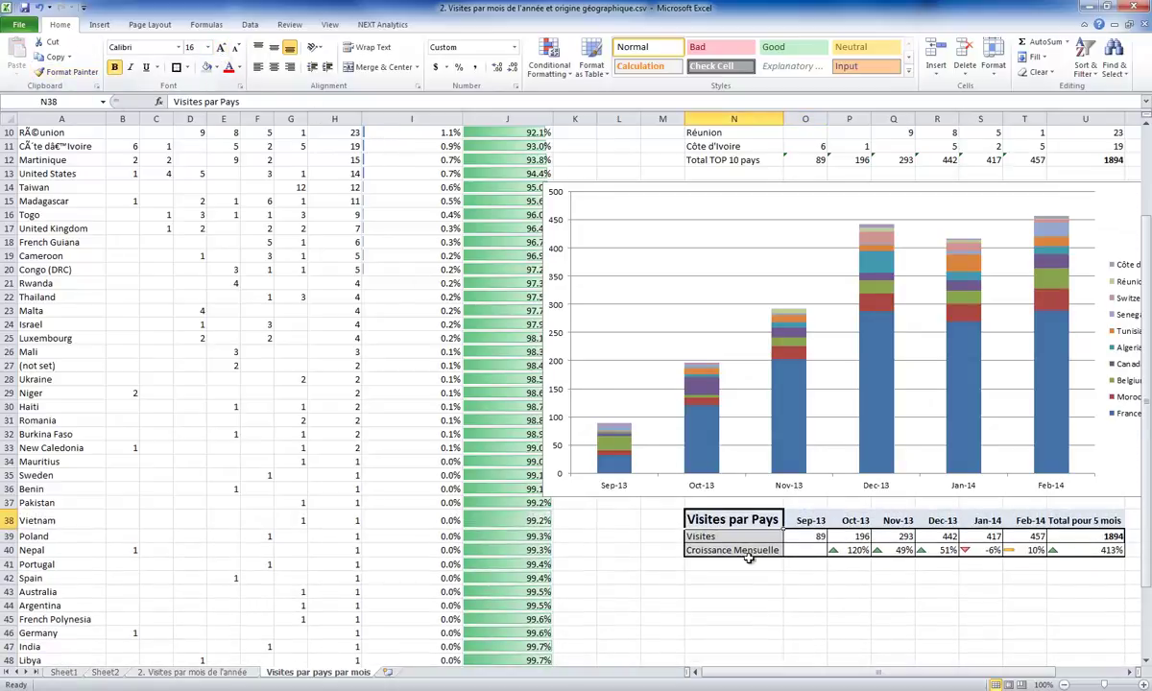
pyautogui.moveTo(1109, 549); pyautogui.dragTo(729, 520)
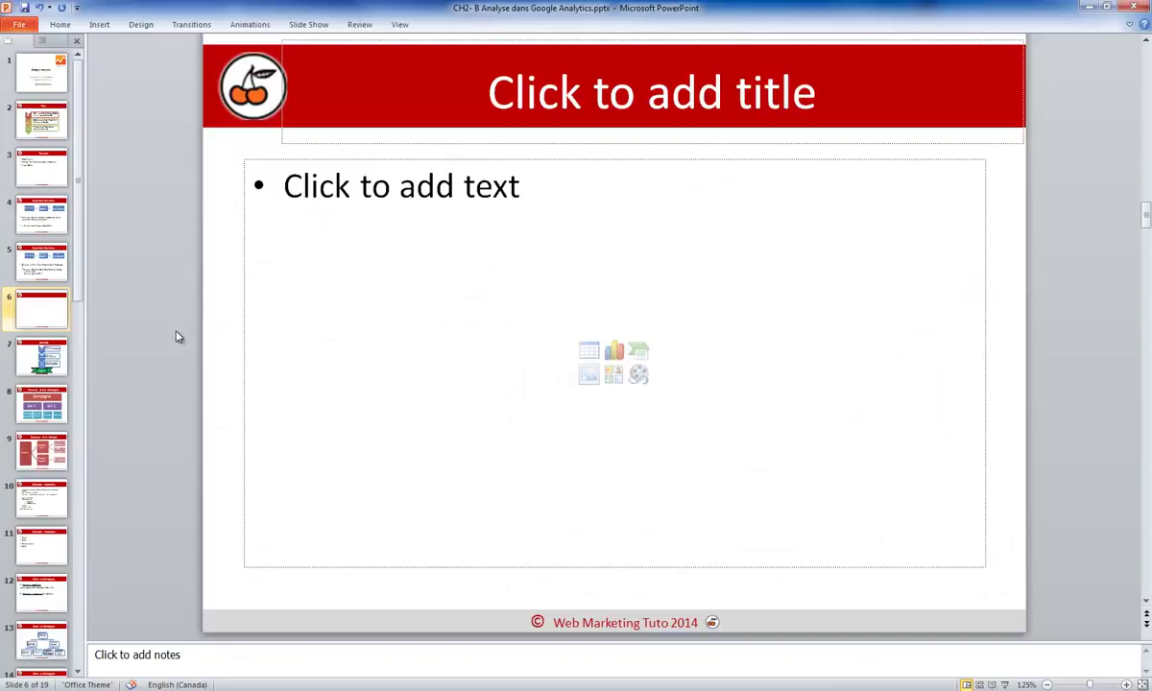
# Type 'Visite et croissance par pays (sep-fev)' into the slide 6 title placeholder
pyautogui.click(426, 84)
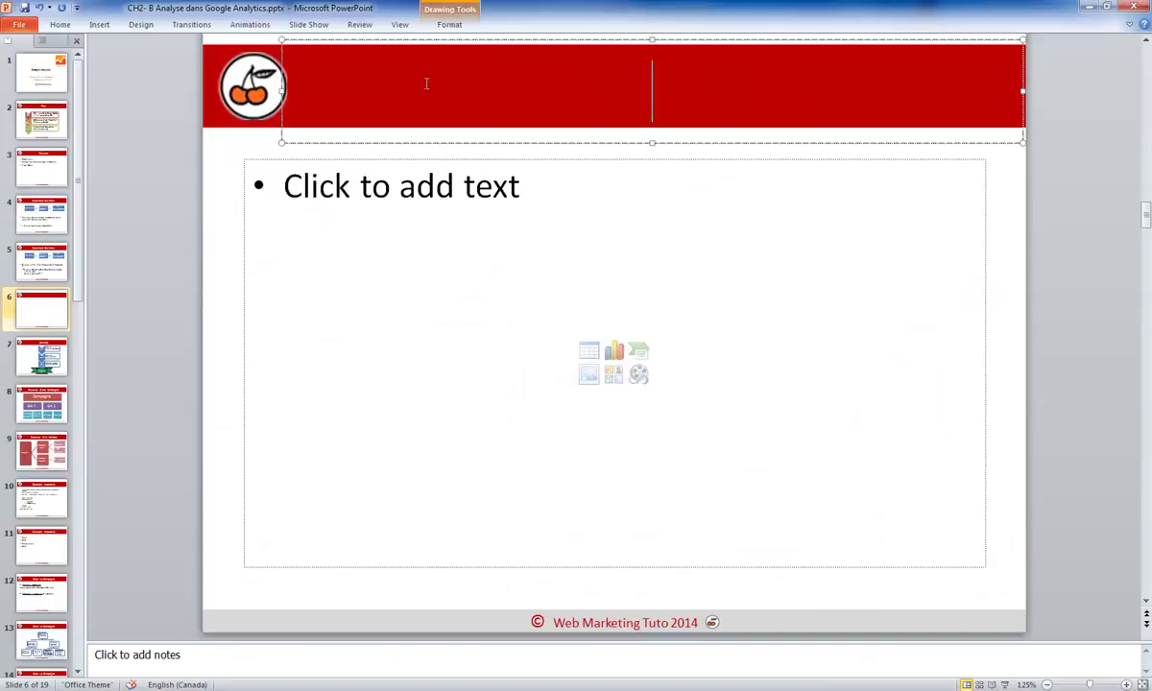
pyautogui.write('Cro')
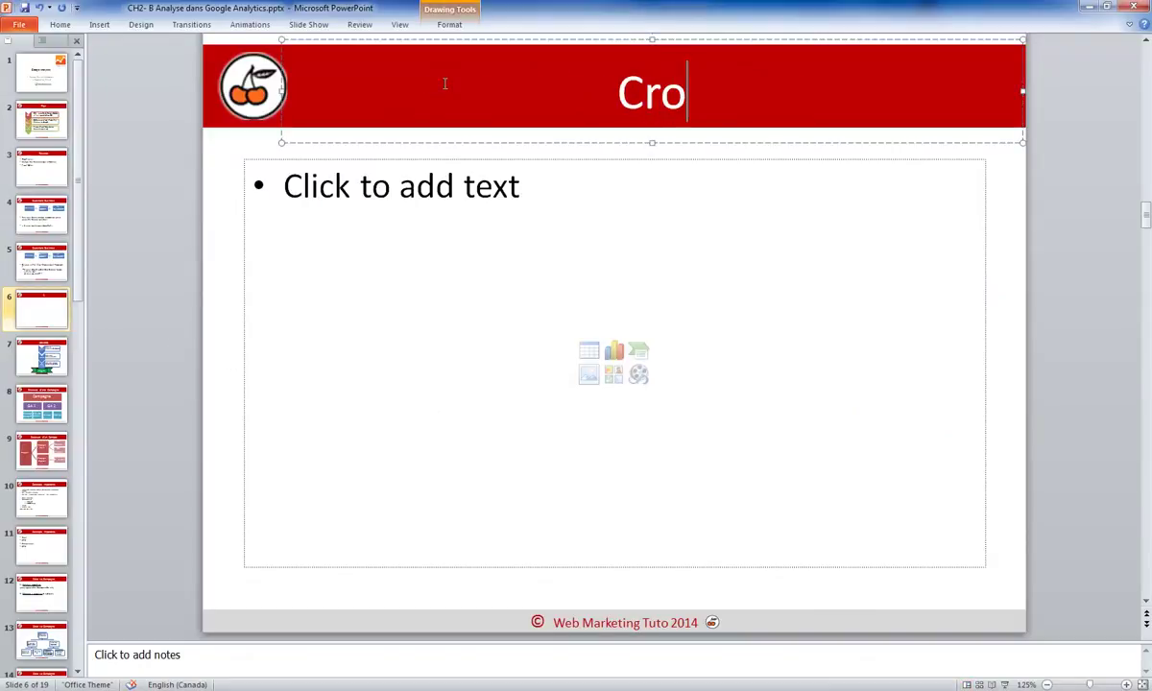
pyautogui.write('issance')
pyautogui.hotkey('ctrl', 'BackSpace')
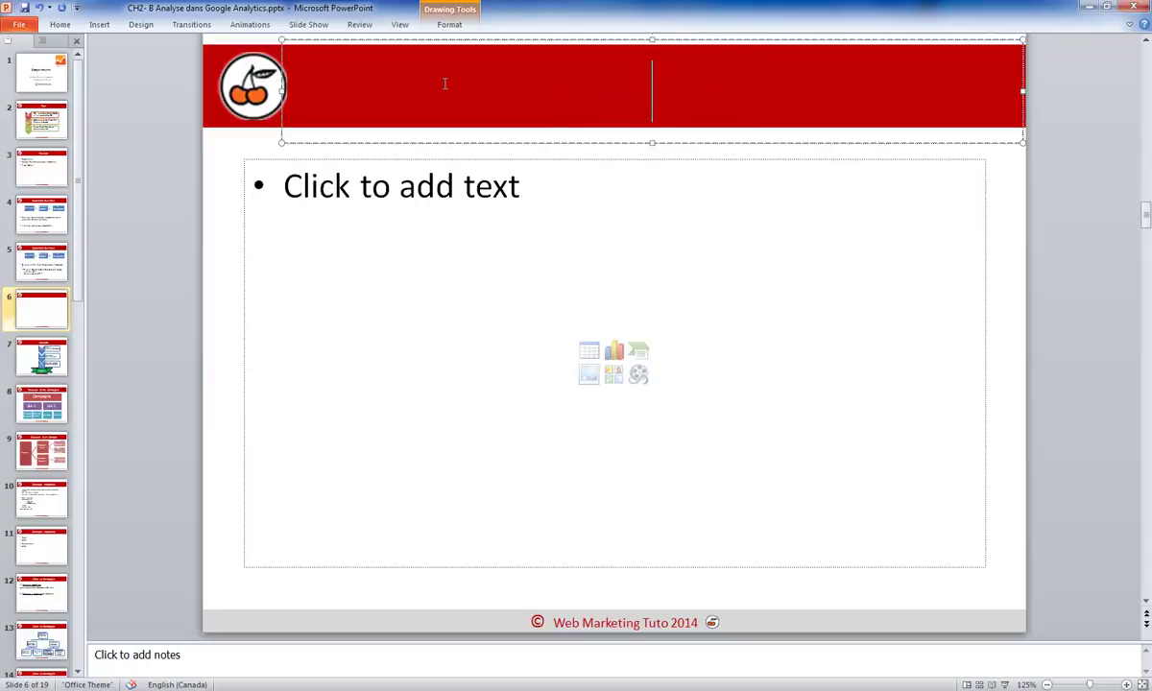
pyautogui.write('Visite')
pyautogui.press('BackSpace')
pyautogui.write('et')
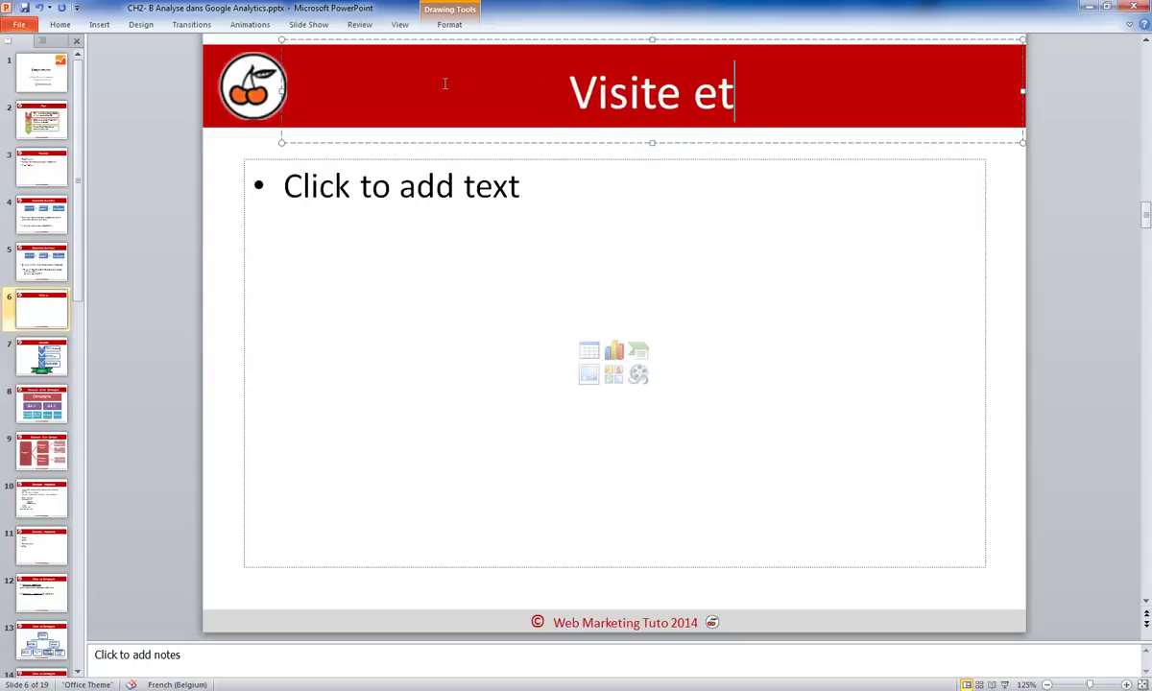
pyautogui.write(' croissance par m')
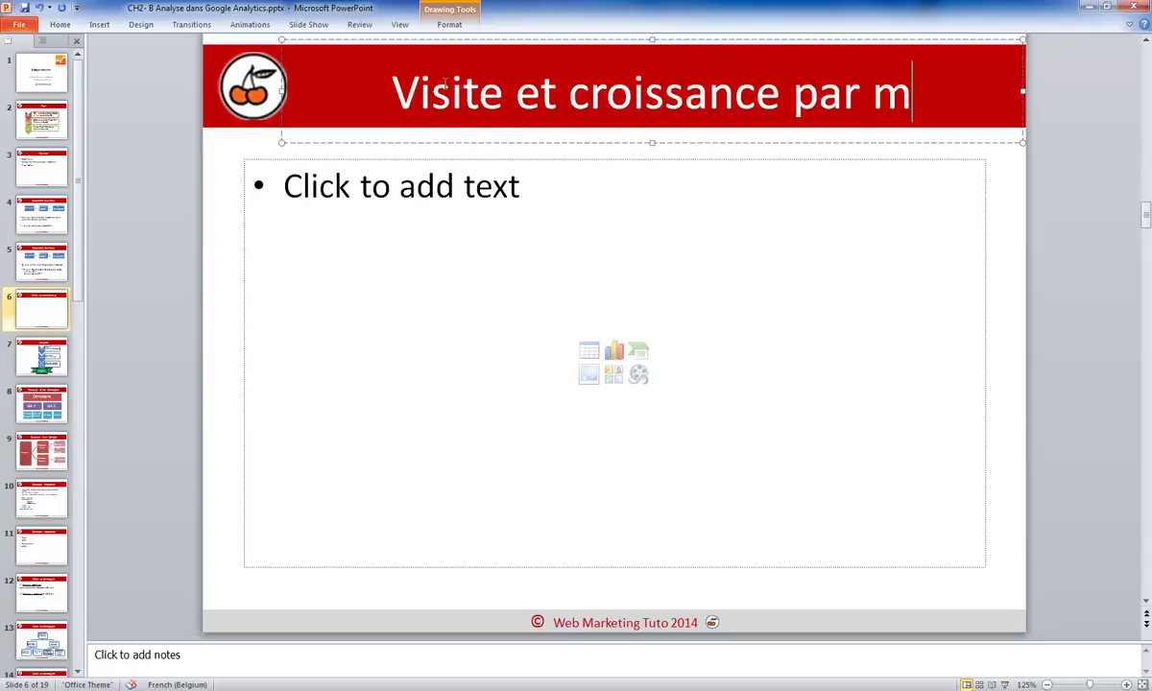
pyautogui.write('ois par mo')
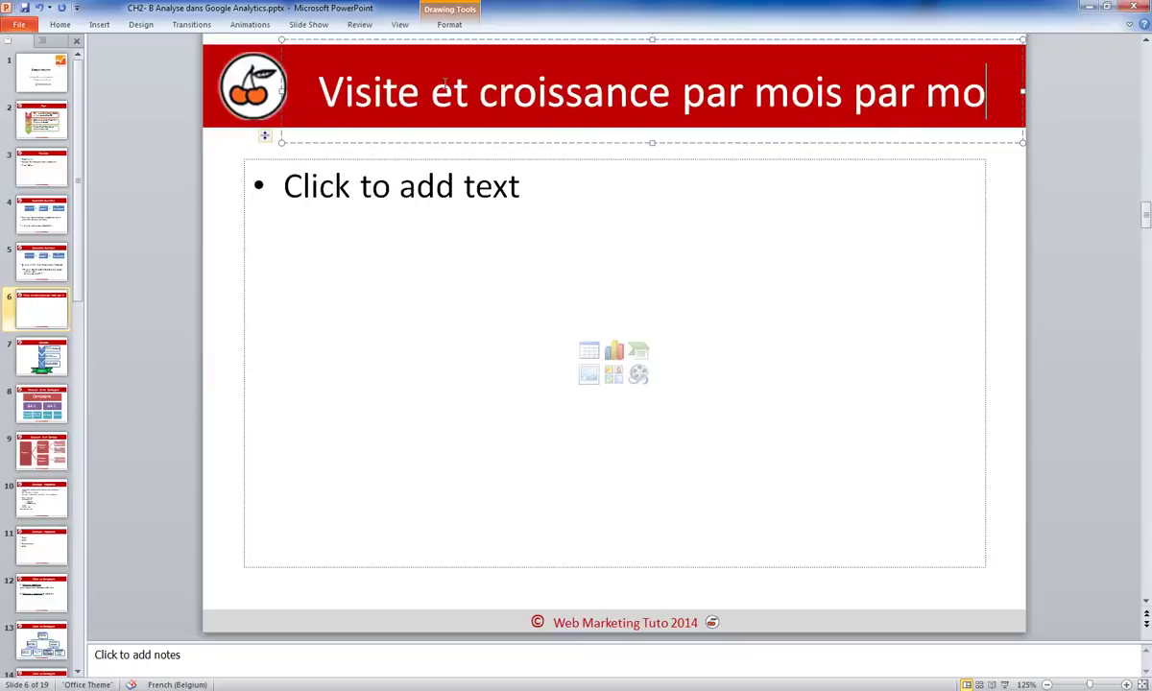
pyautogui.press('BackSpace')
pyautogui.press('BackSpace')
pyautogui.write('pays')
pyautogui.press('BackSpace')
pyautogui.press('BackSpace')
pyautogui.press('BackSpace')
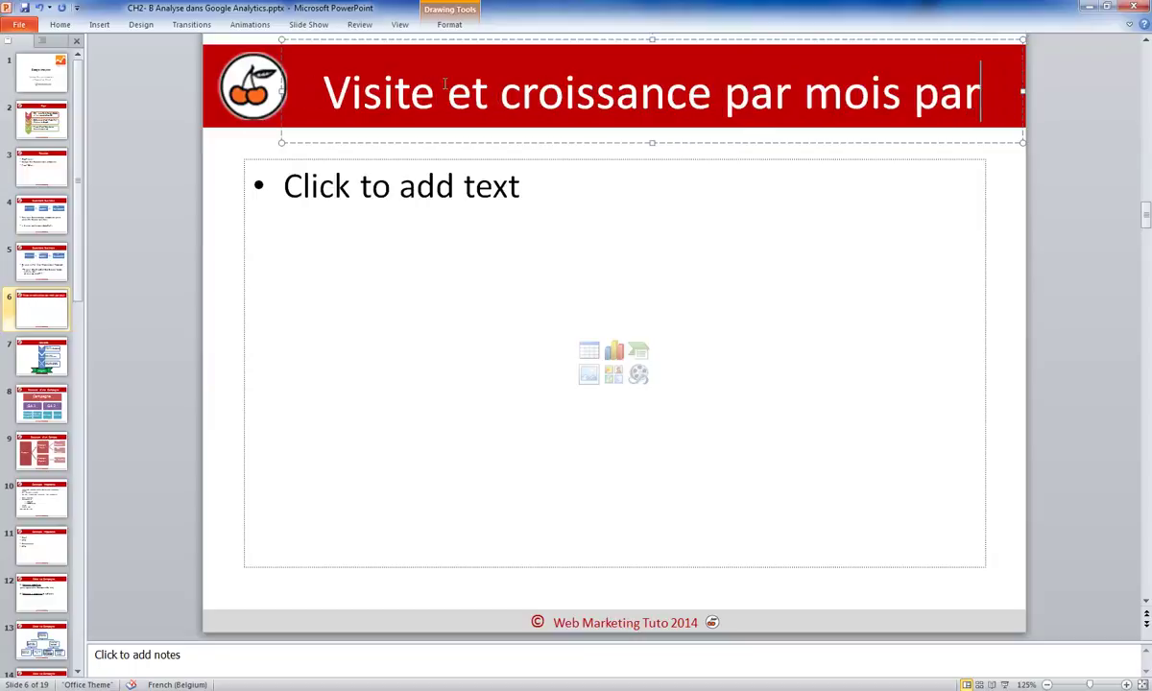
pyautogui.press('BackSpace')
pyautogui.press('BackSpace')
pyautogui.press('BackSpace')
pyautogui.write('pays (')
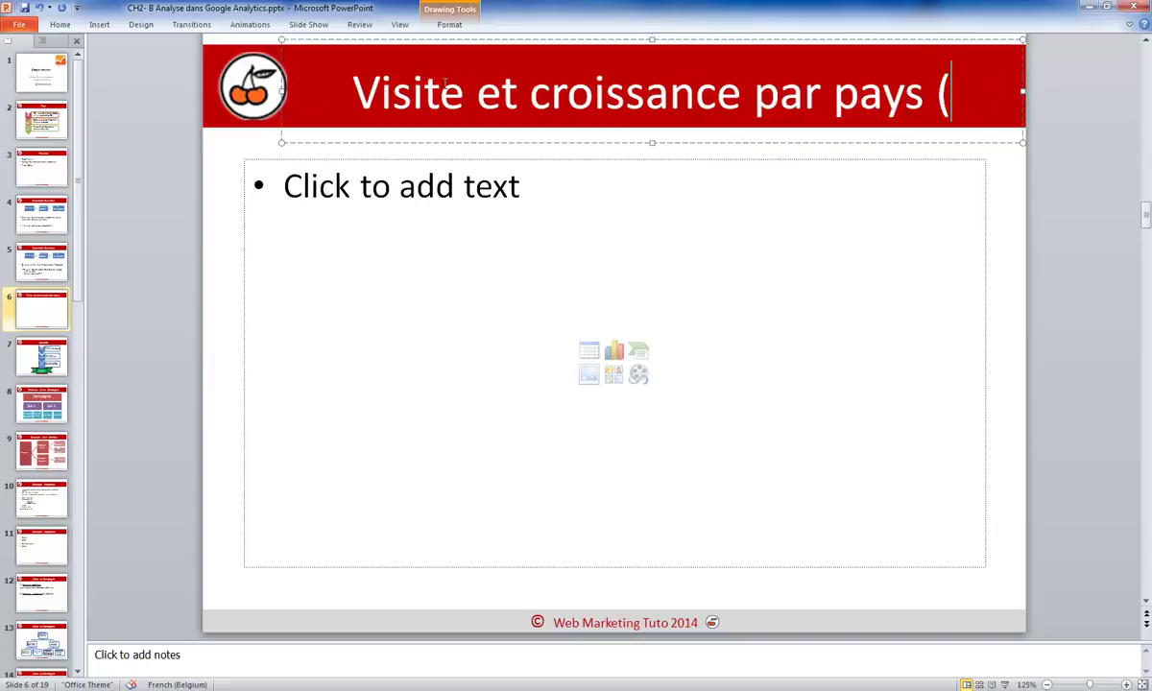
pyautogui.write('se')
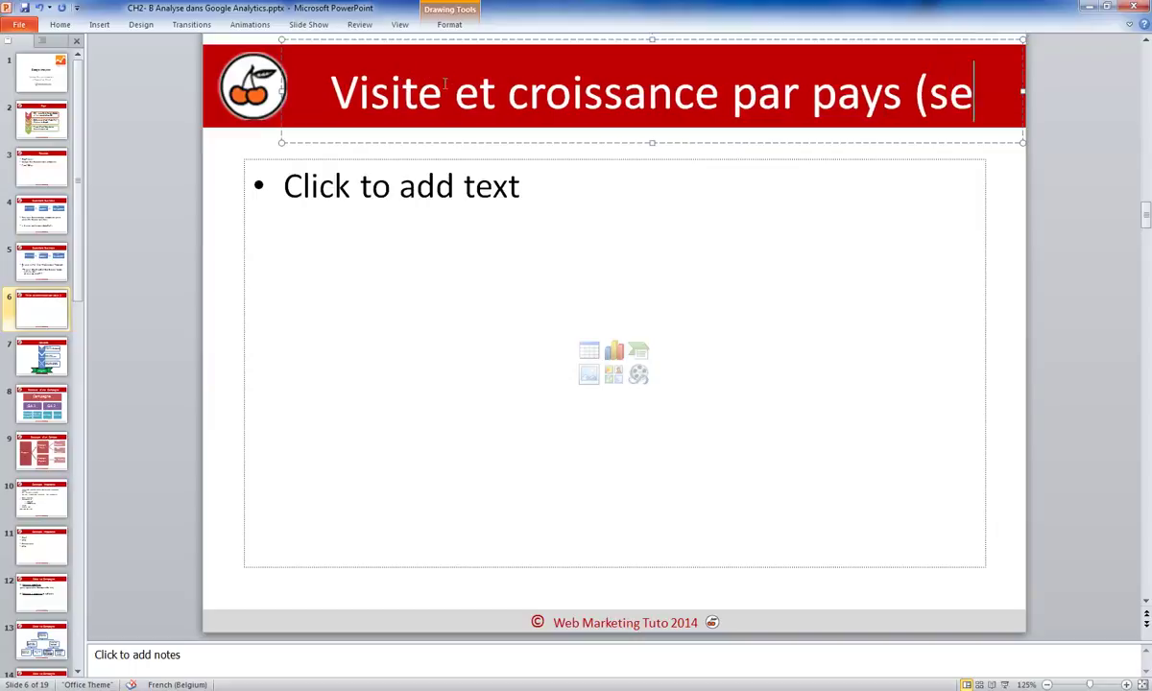
pyautogui.write('p-fe')
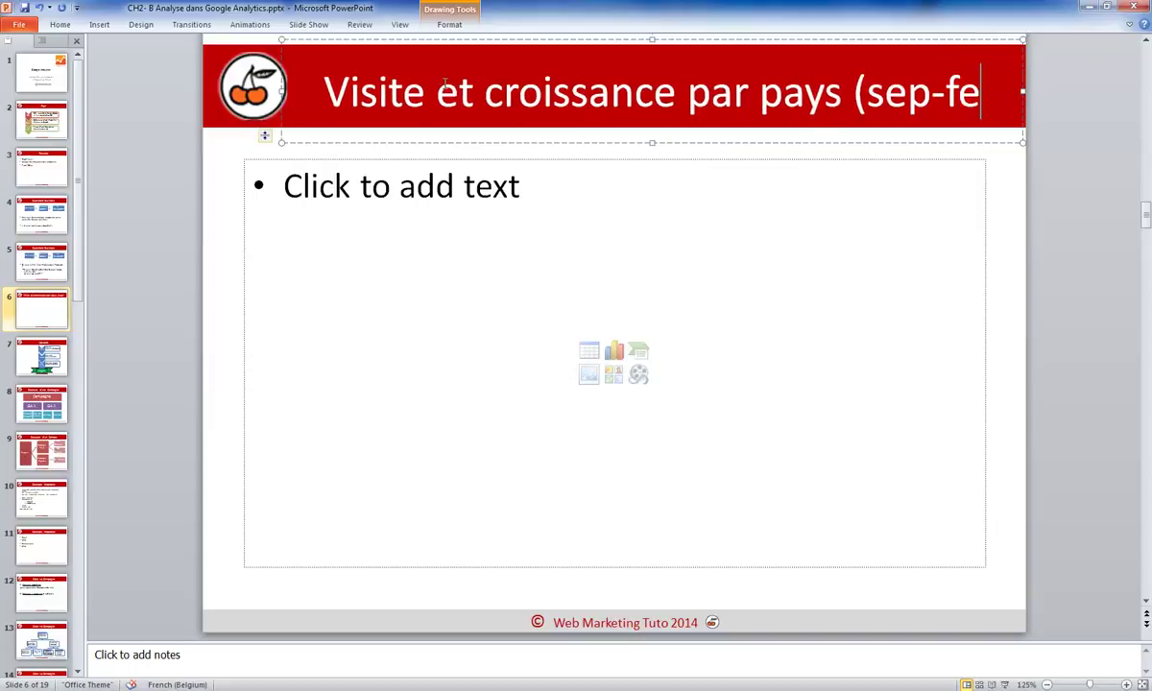
pyautogui.write('v)')
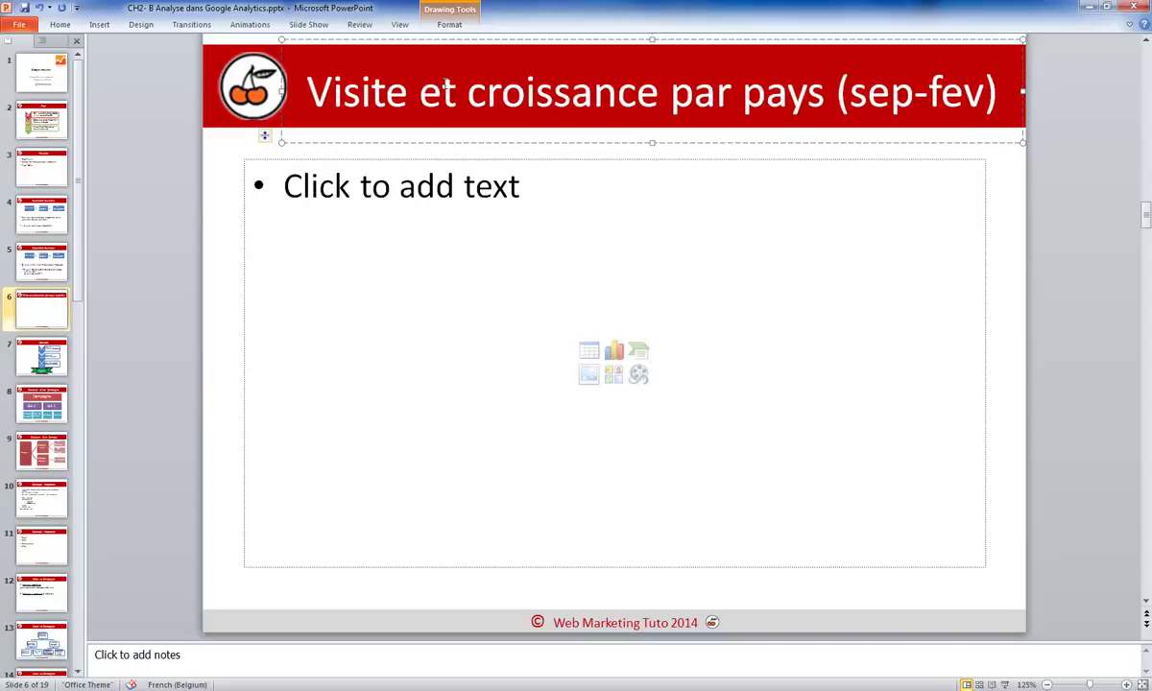
# Paste the Visites par Pays table onto slide 6 and move it down near the footer
pyautogui.click(387, 238)
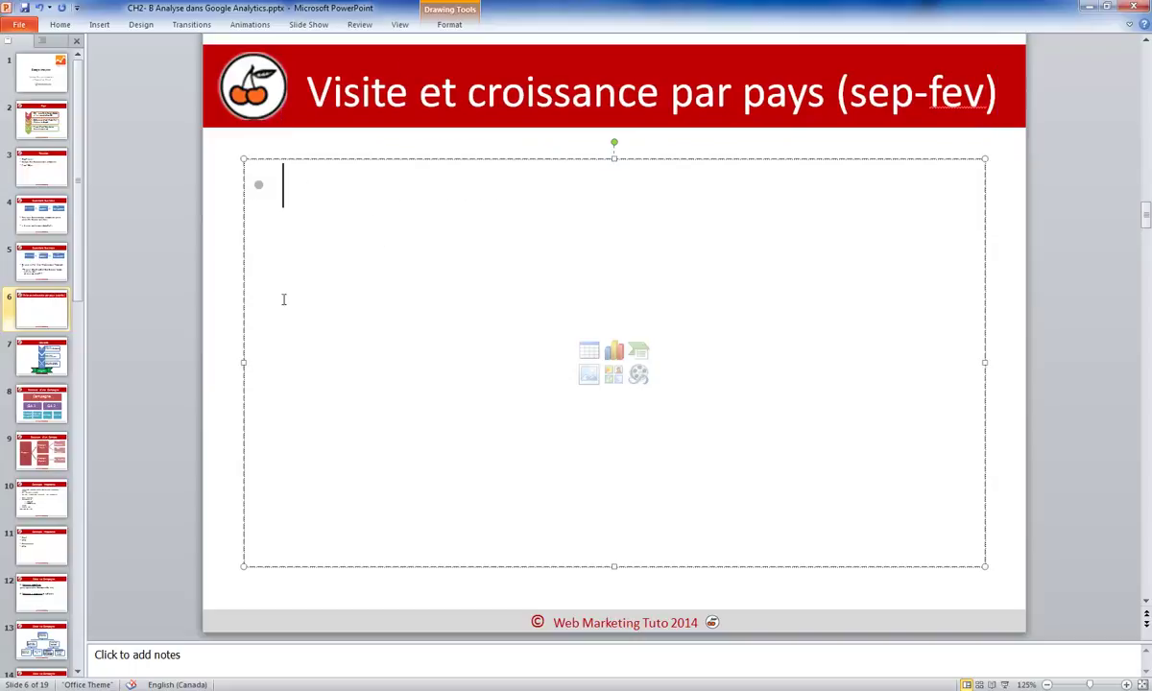
pyautogui.rightClick(236, 318)
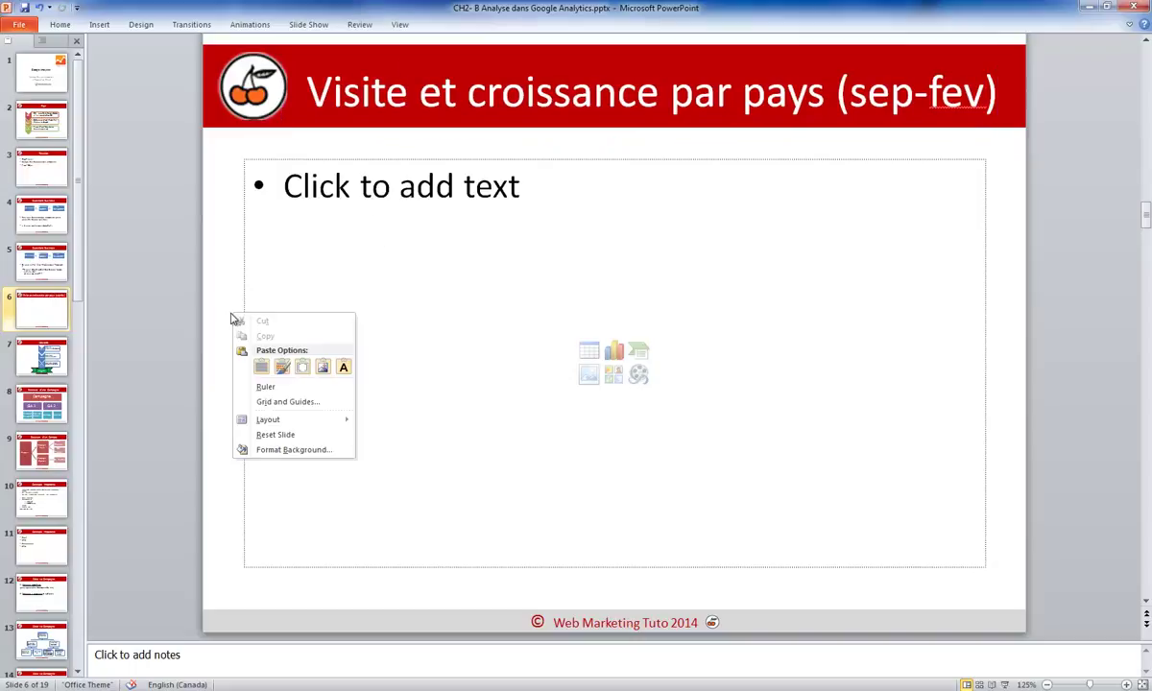
pyautogui.press('Escape')
pyautogui.hotkey('ctrl', 'v')
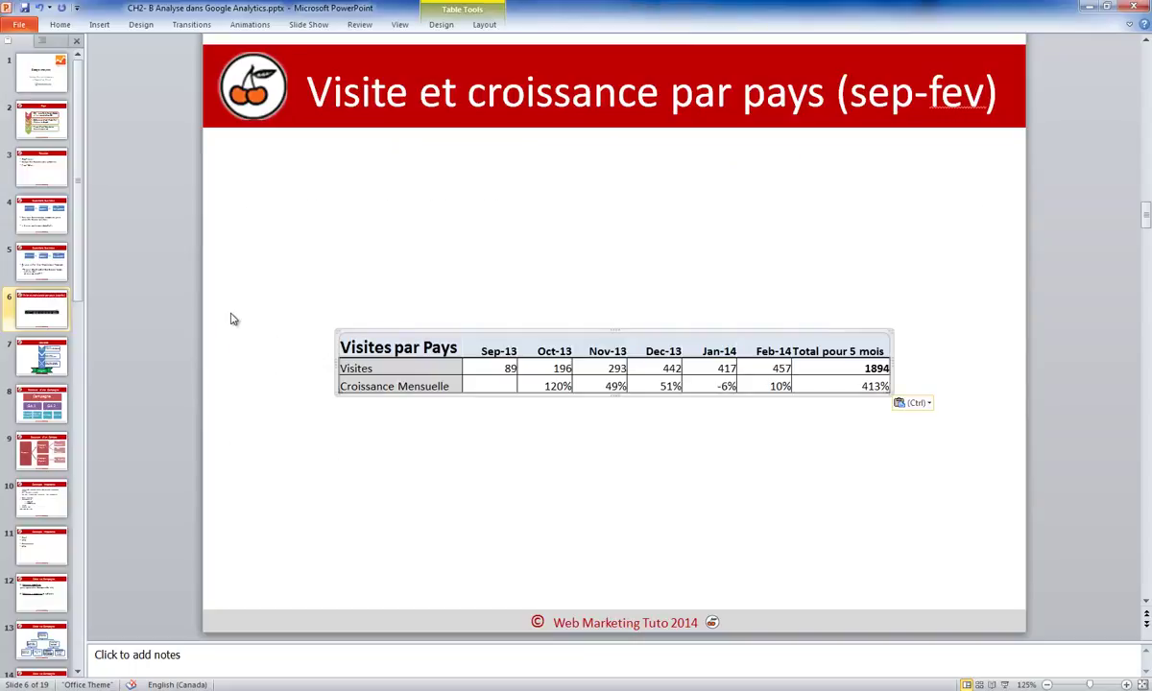
pyautogui.click(471, 508)
pyautogui.click(633, 343)
pyautogui.moveTo(642, 333); pyautogui.dragTo(532, 517)
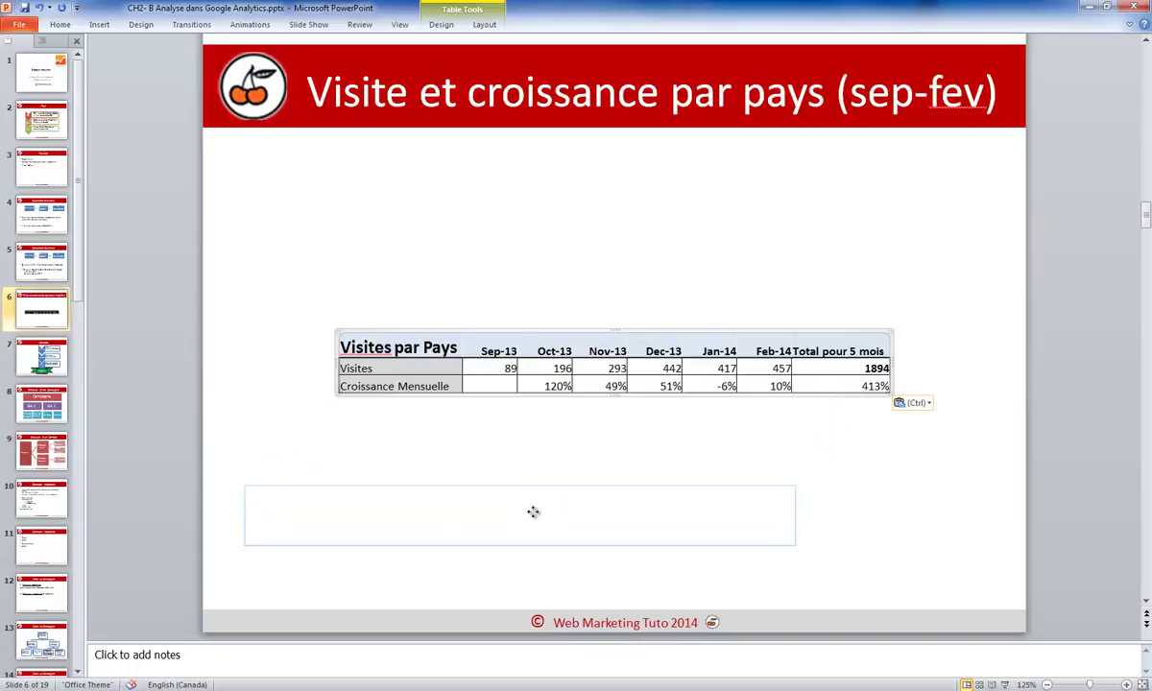
# Ignore the spelling flag on 'Visites' in the pasted table and return to Excel
pyautogui.rightClick(529, 334)
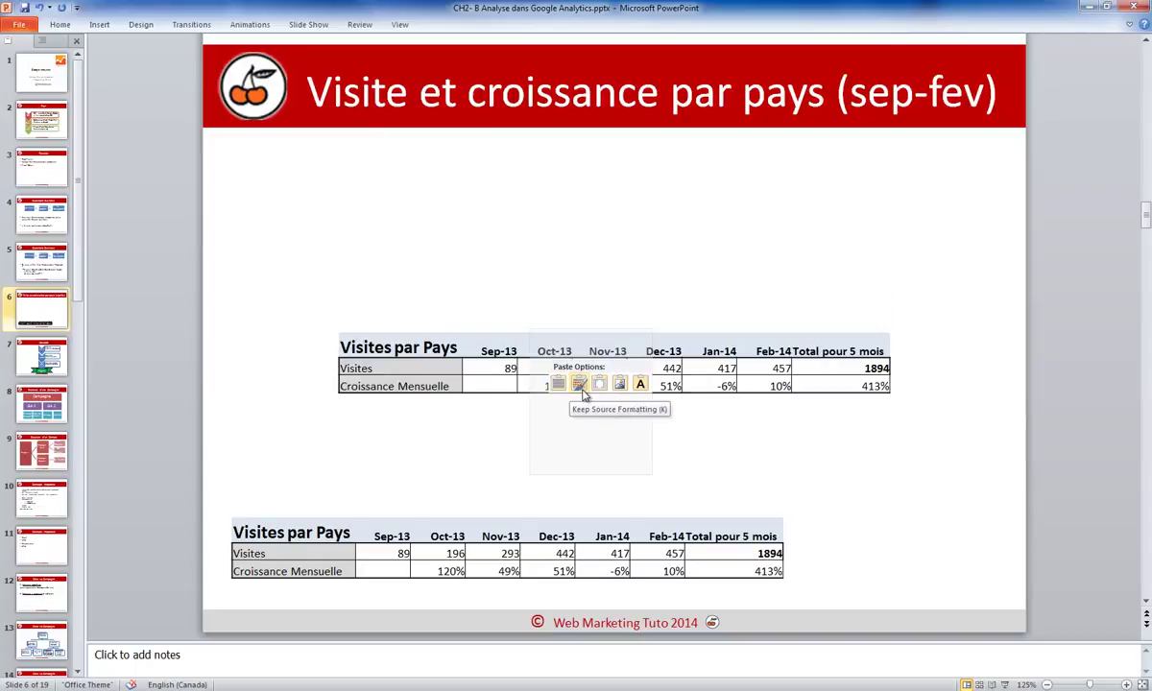
pyautogui.click(926, 475)
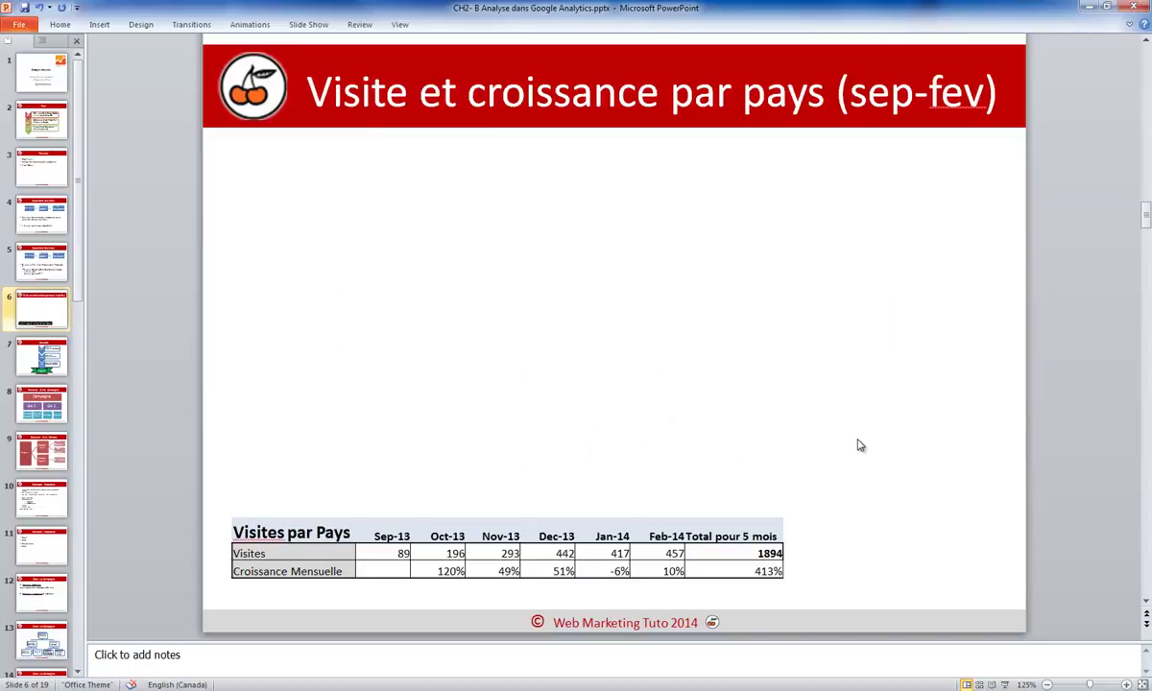
pyautogui.click(257, 540)
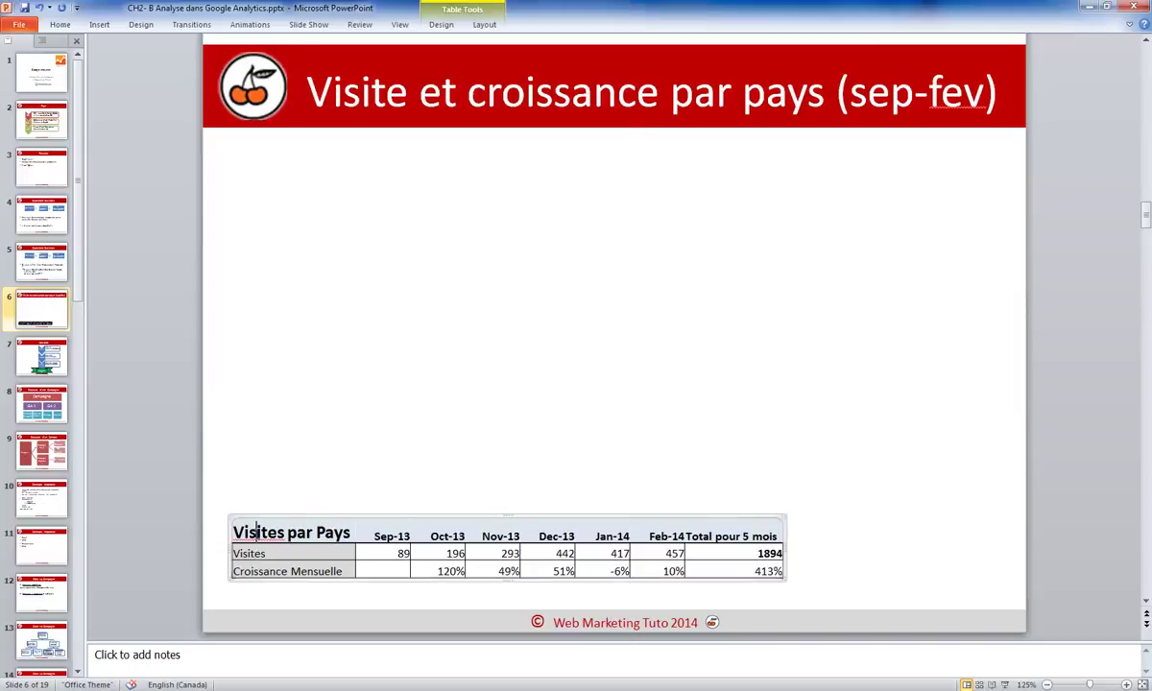
pyautogui.rightClick(257, 540)
pyautogui.click(297, 426)
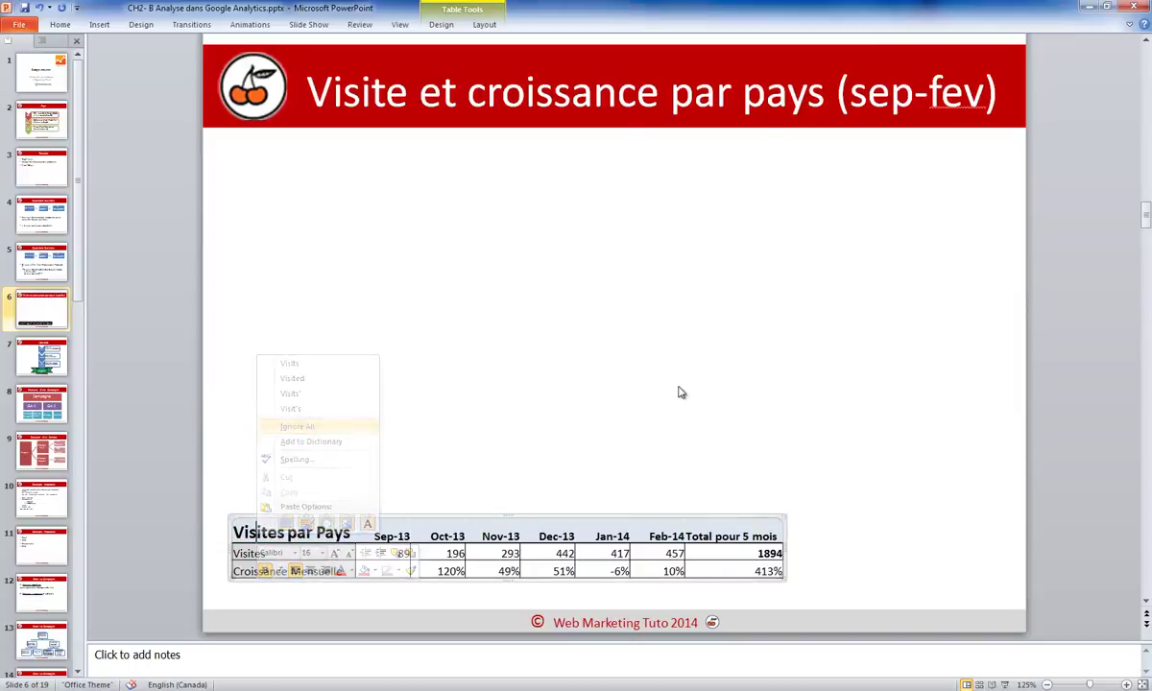
pyautogui.click(679, 391)
pyautogui.hotkey('alt', 'Tab')
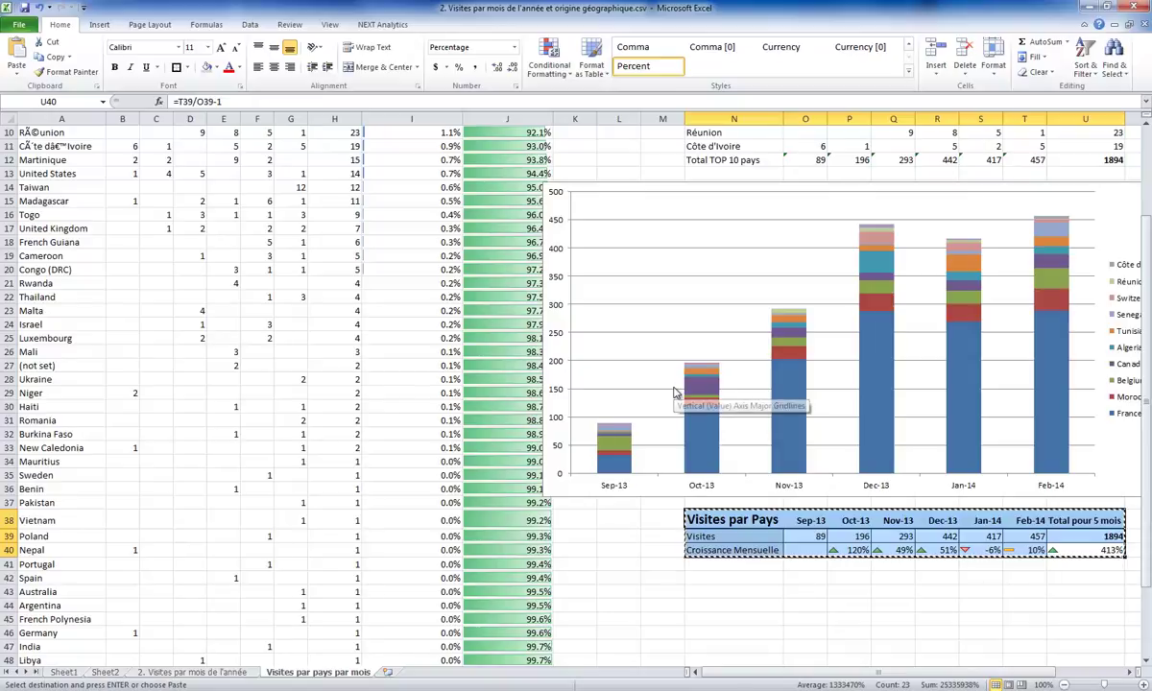
# Add a title above the stacked chart reading 'Visites par pays par mois (sep-fev)'
pyautogui.hscroll(3, 835, 638)
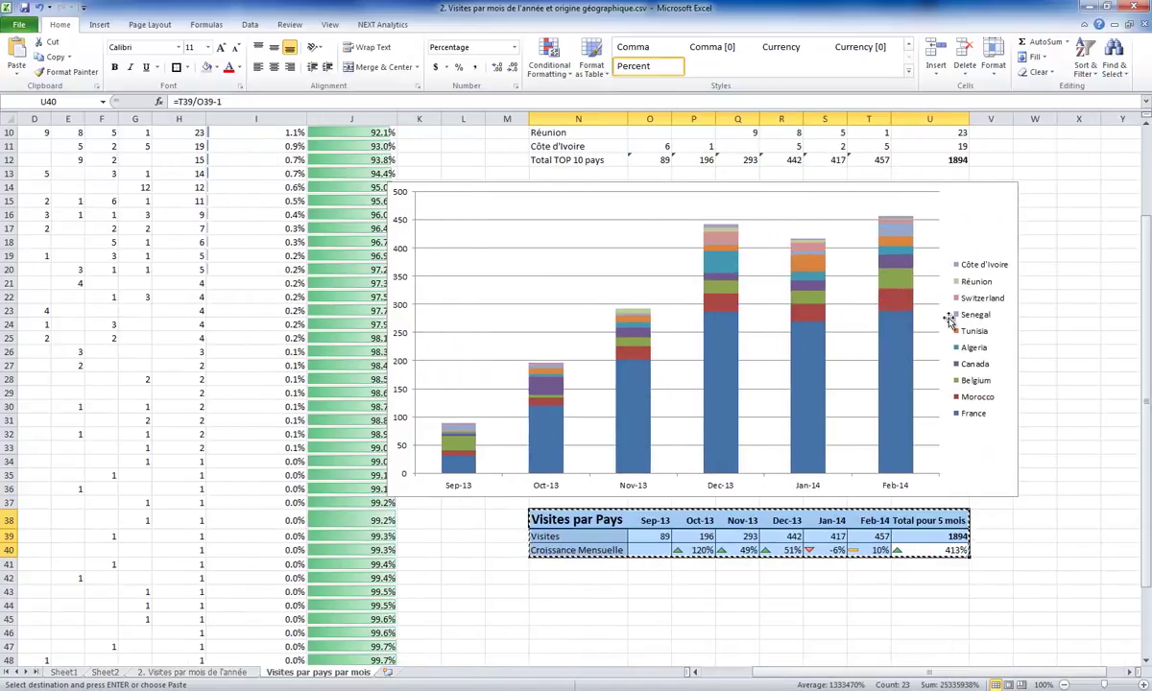
pyautogui.click(956, 195)
pyautogui.scroll(3, 961, 195)
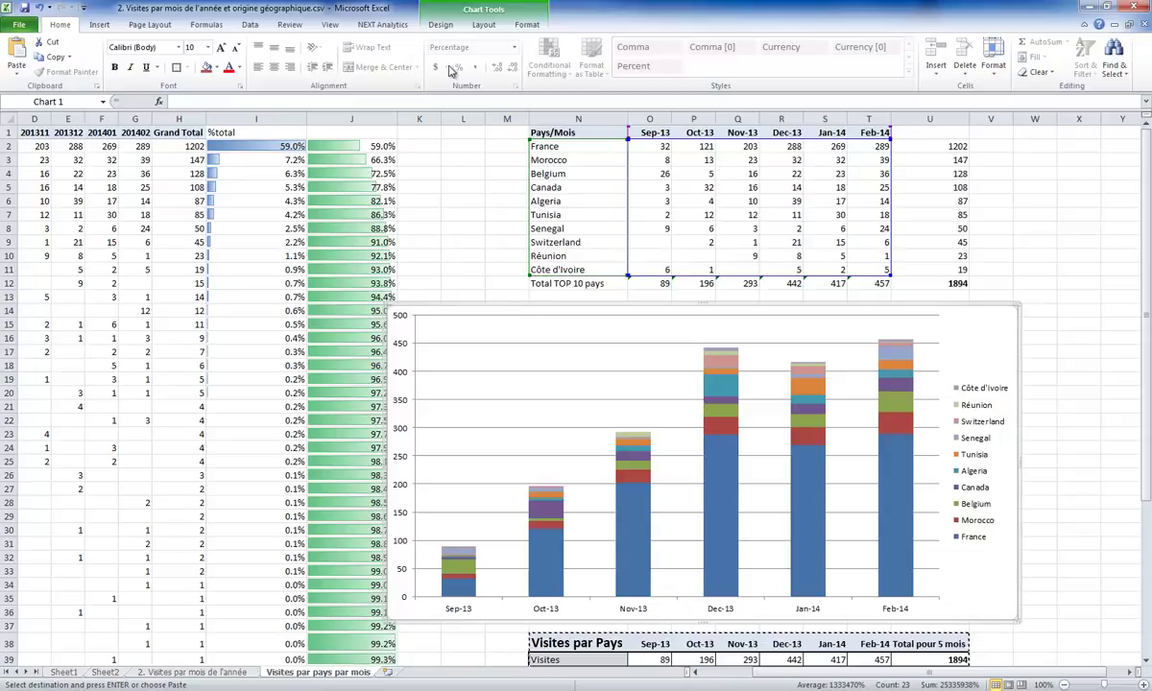
pyautogui.click(480, 26)
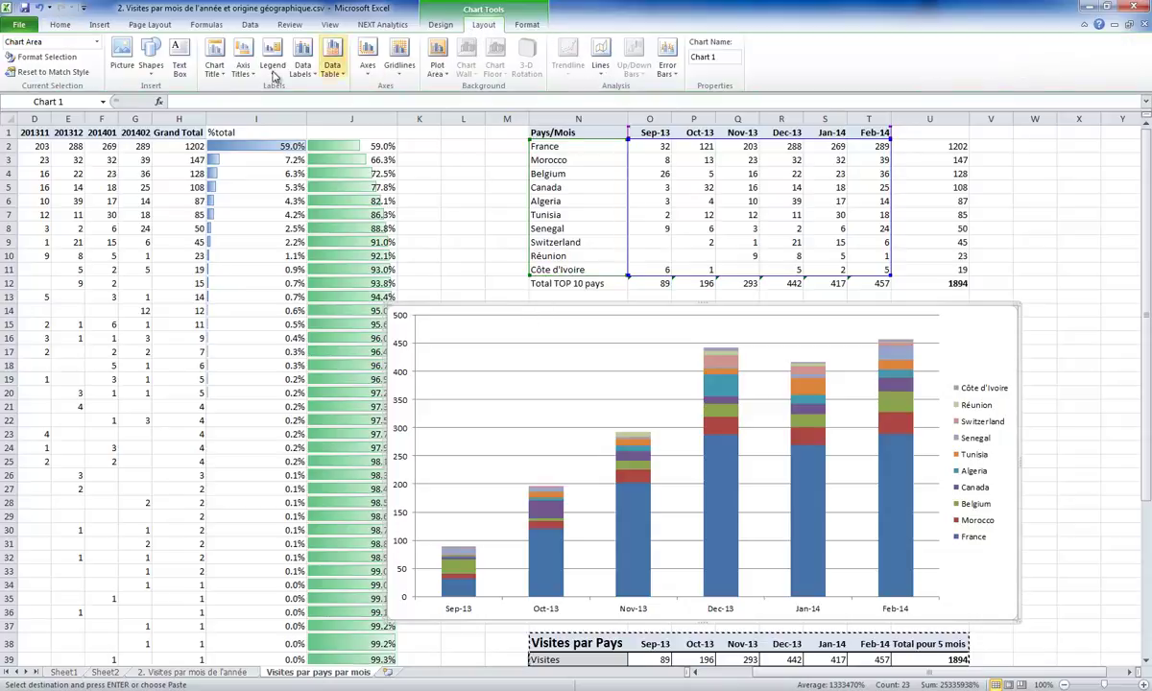
pyautogui.click(215, 64)
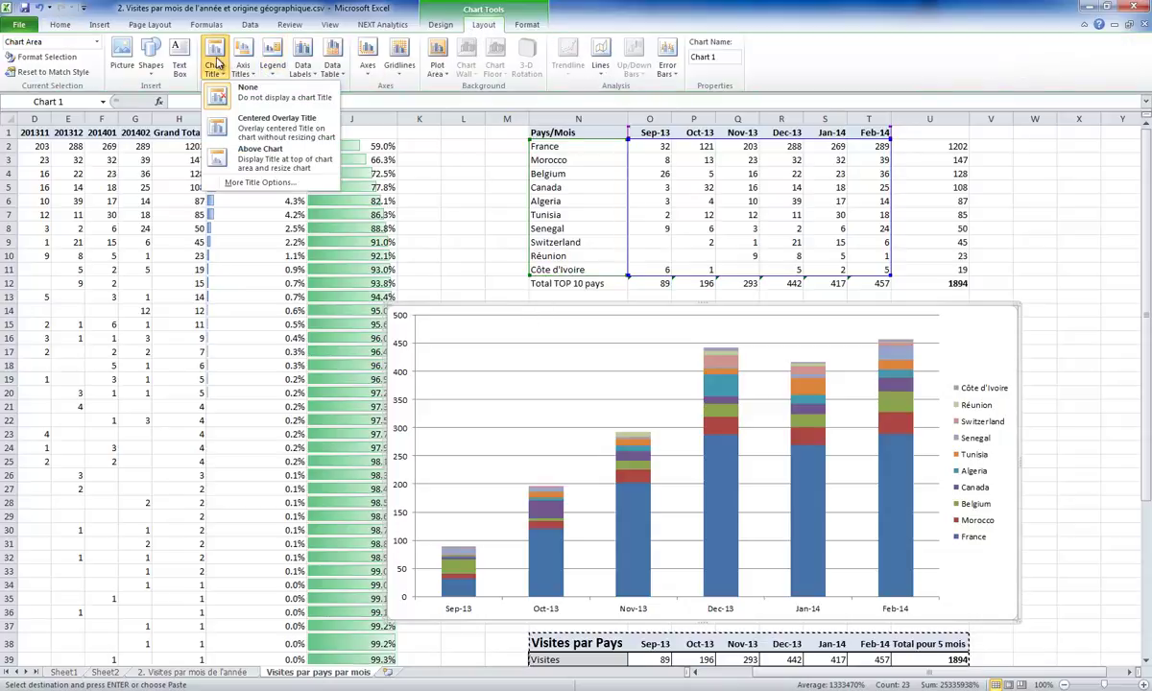
pyautogui.click(252, 151)
pyautogui.tripleClick(716, 324)
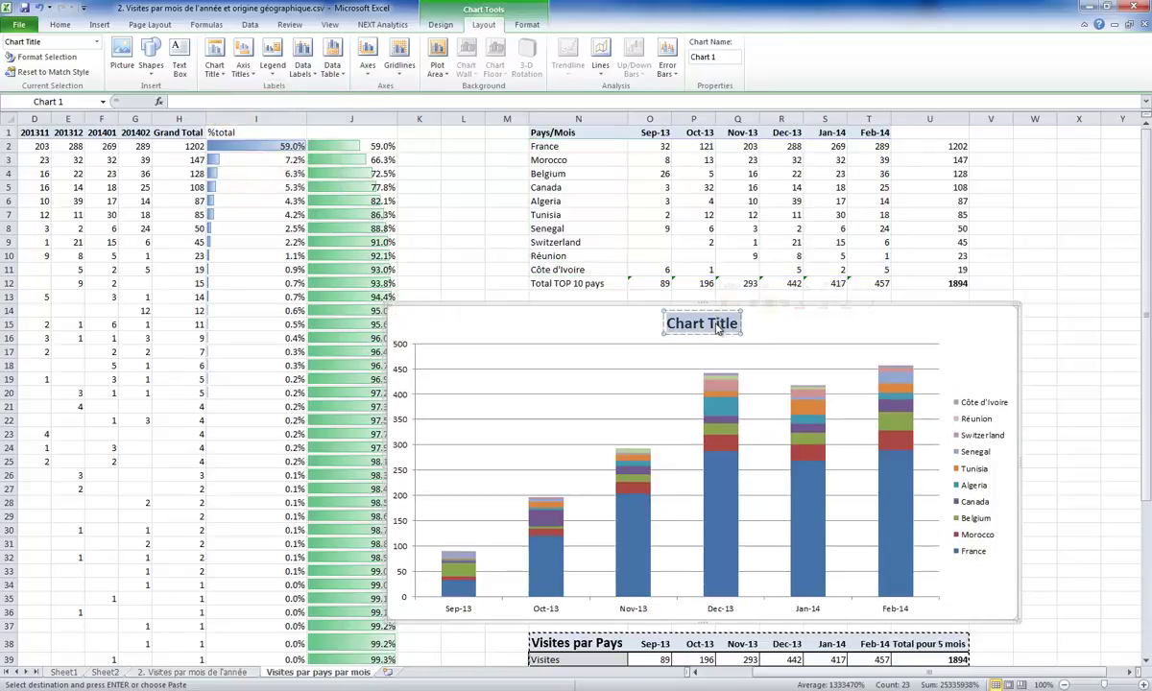
pyautogui.write('Vi')
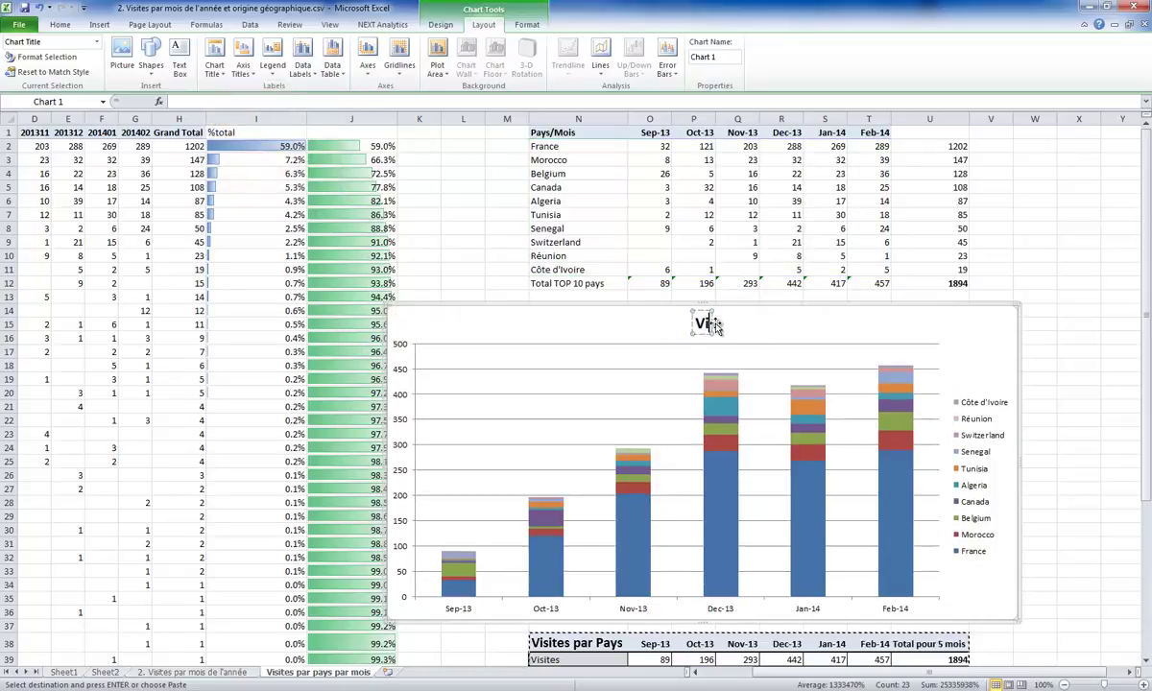
pyautogui.write('sites t')
pyautogui.press('BackSpace')
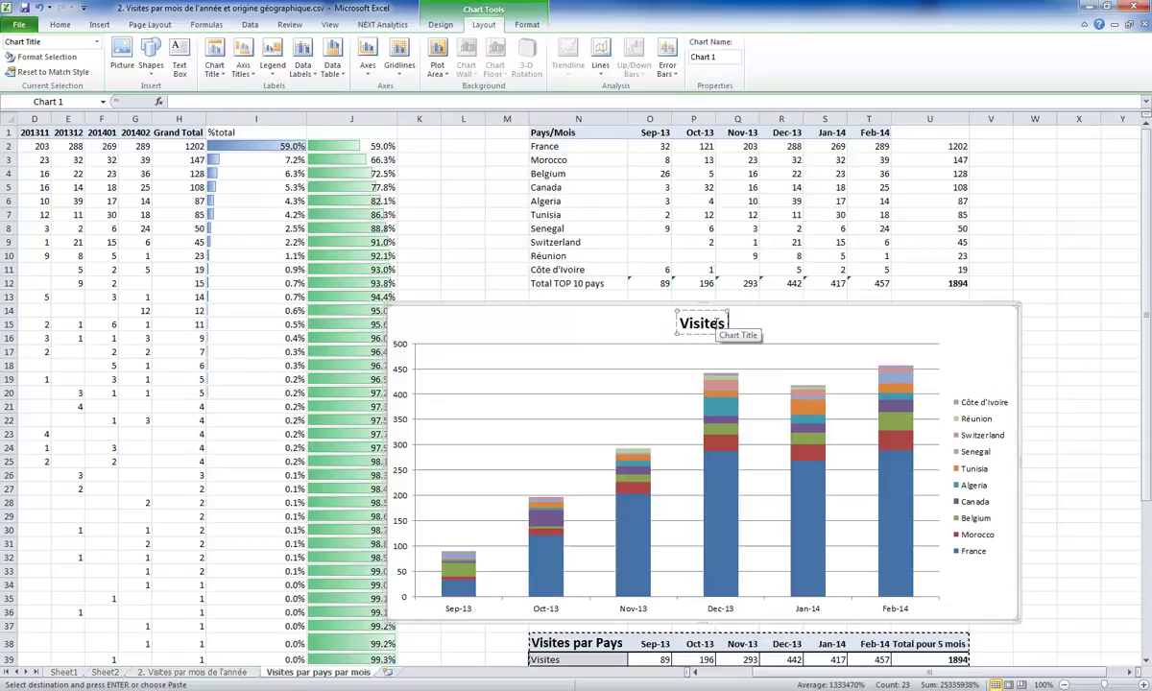
pyautogui.write('par pays par m')
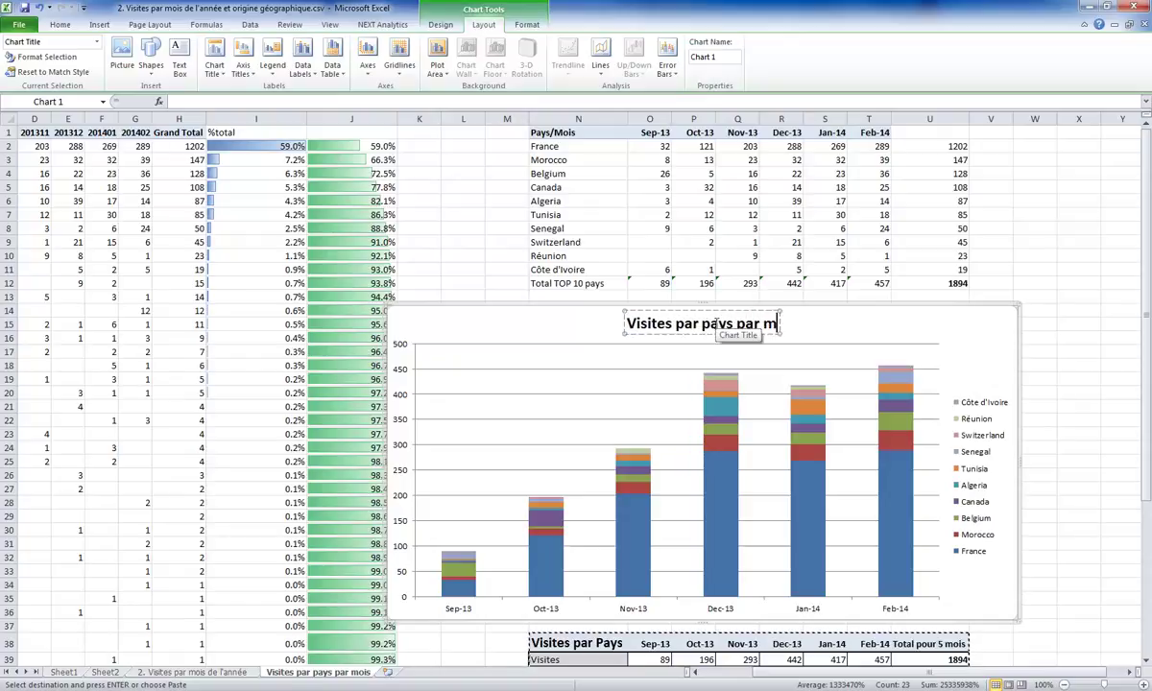
pyautogui.write('ois')
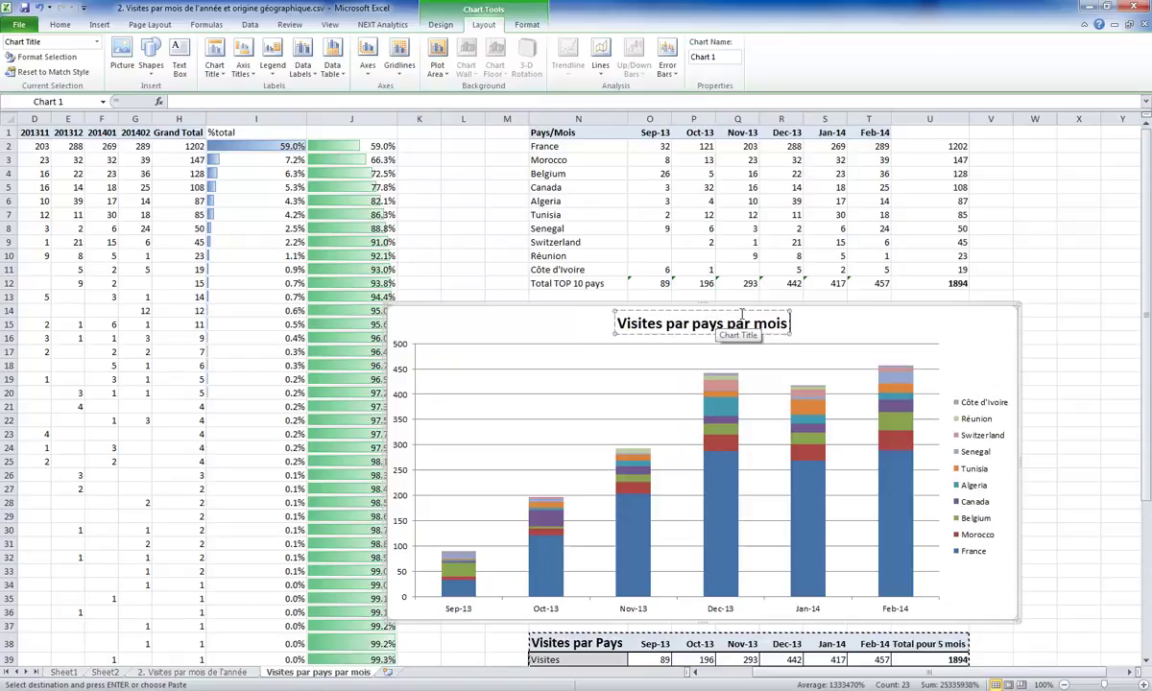
pyautogui.write(' (sep-')
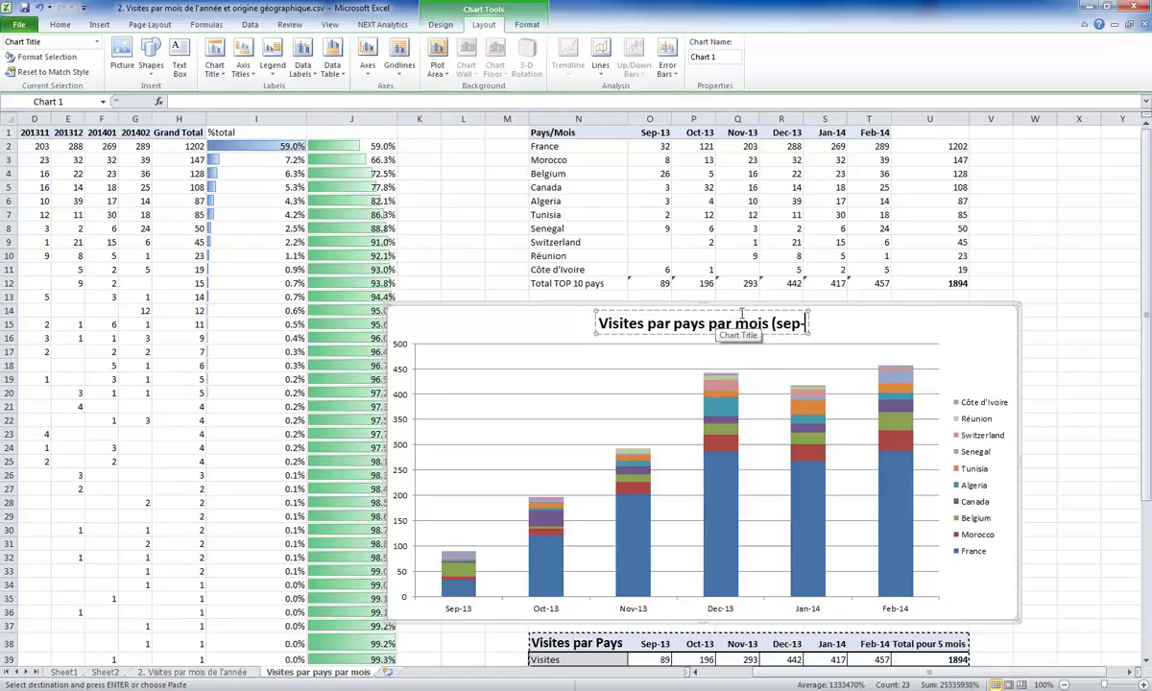
pyautogui.write('fev)')
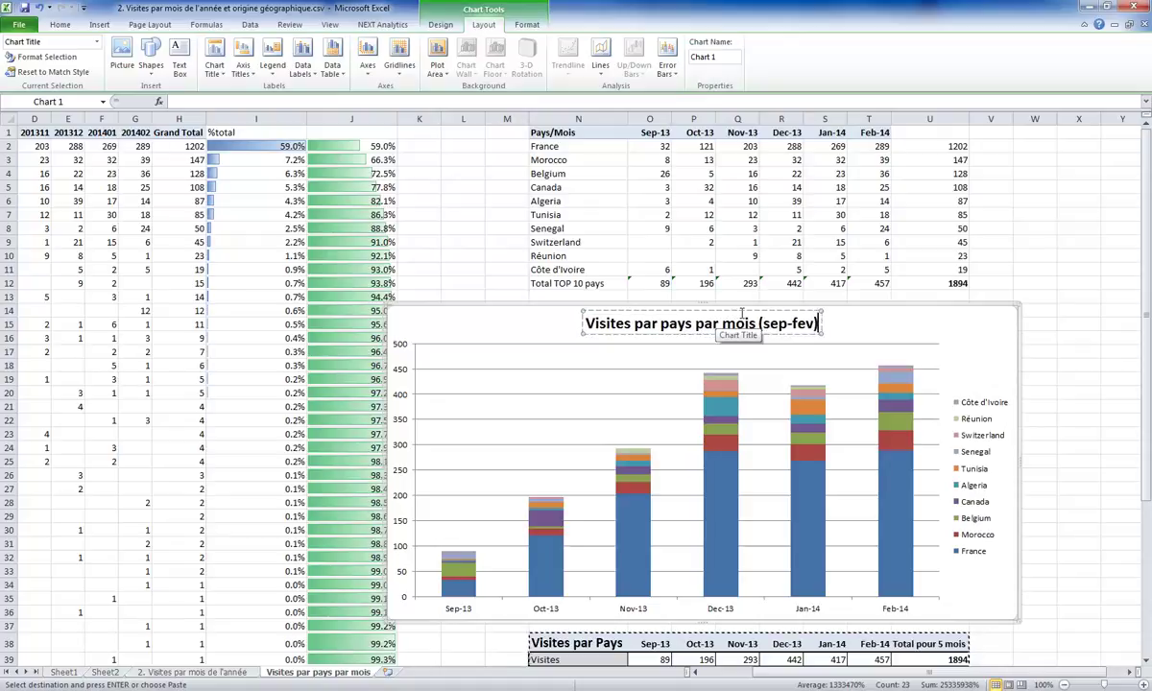
# Correct the chart title to 'Visites par pays par mois (sep 13 - fev 14)' and copy the chart
pyautogui.press('Left')
pyautogui.press('Left')
pyautogui.press('Left')
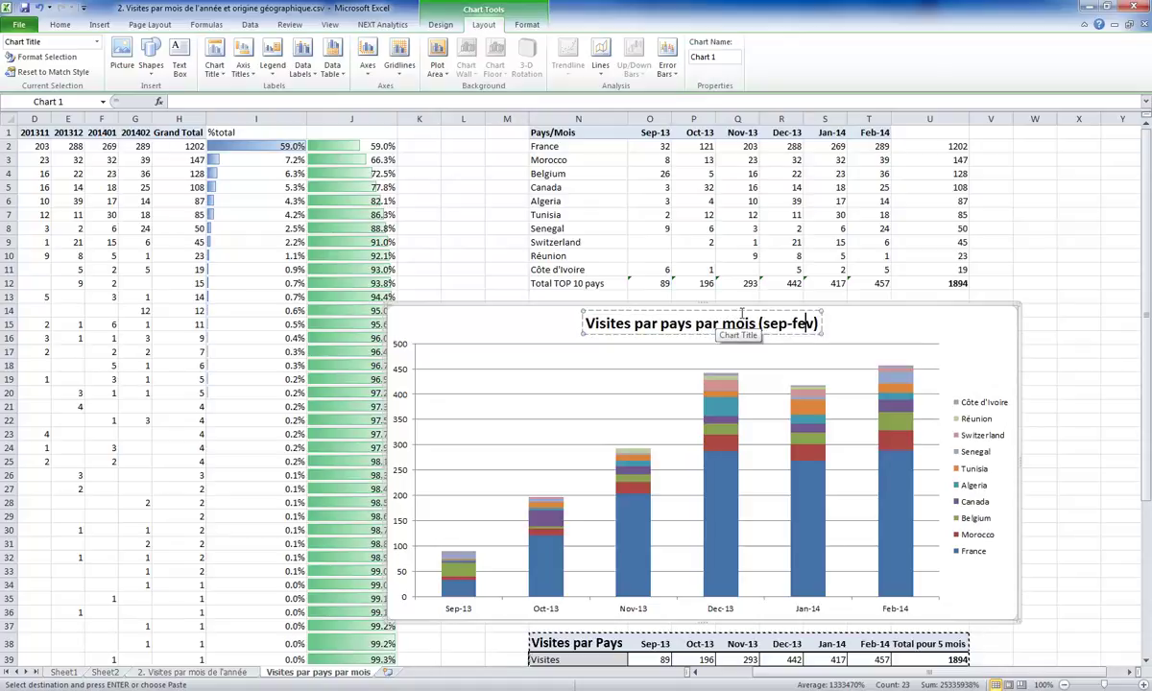
pyautogui.write('13')
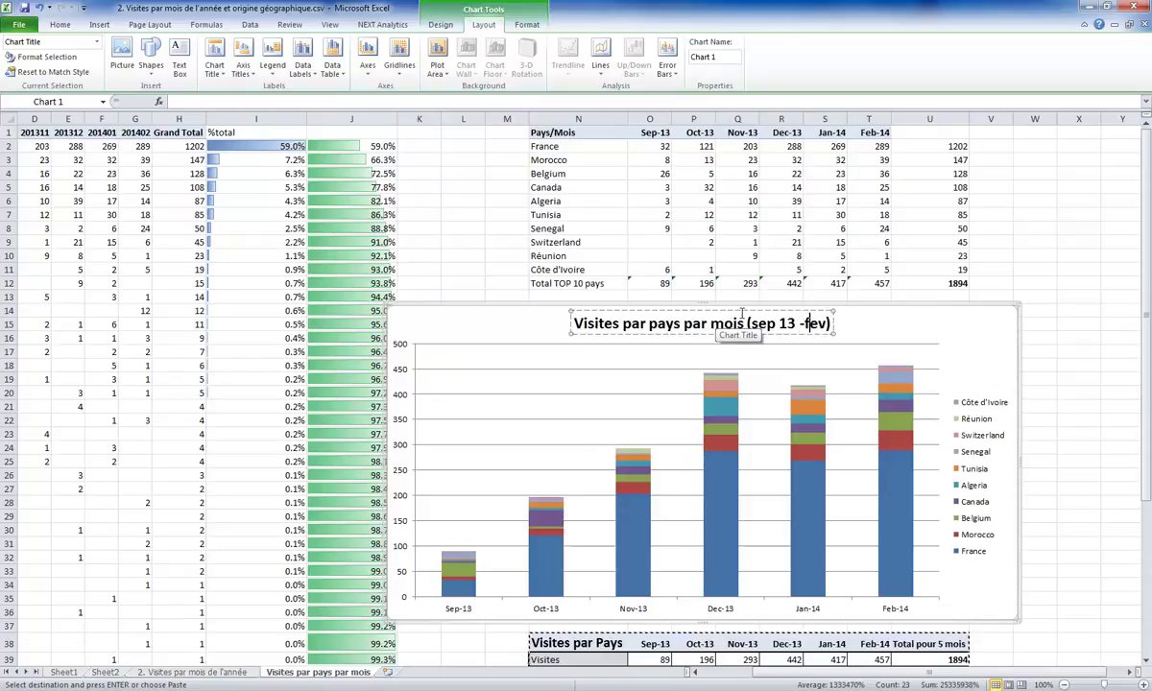
pyautogui.press('Right')
pyautogui.press('Right')
pyautogui.press('Right')
pyautogui.write('14')
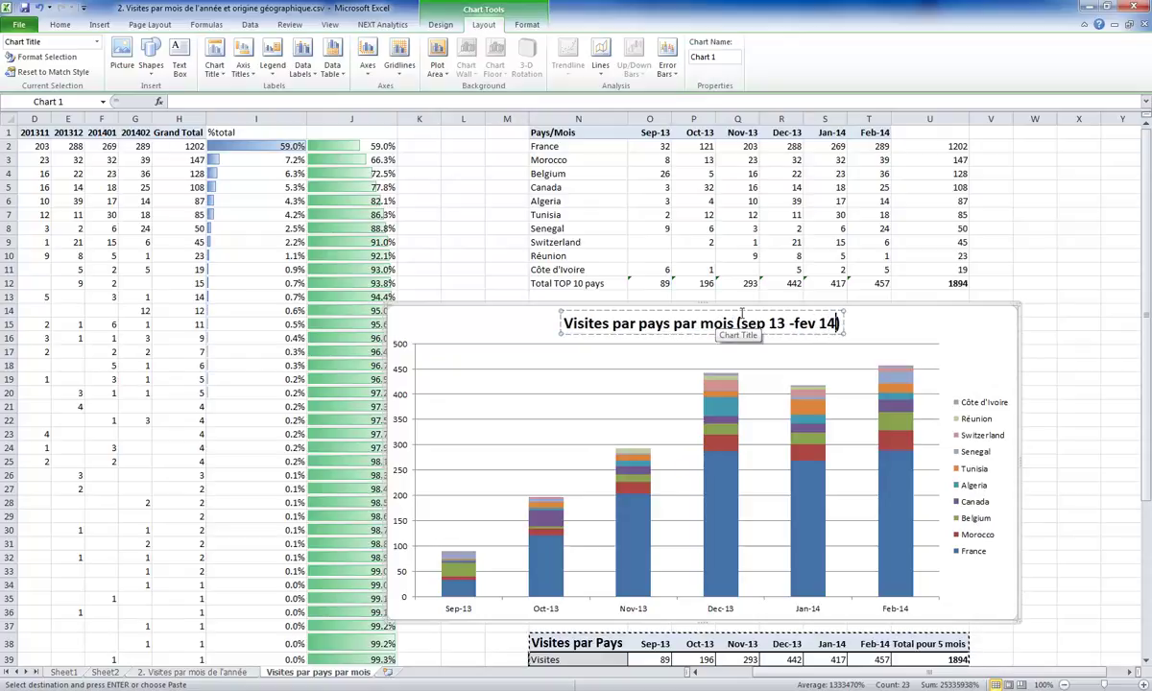
pyautogui.press('Left')
pyautogui.press('Left')
pyautogui.press('Left')
pyautogui.click(1006, 247)
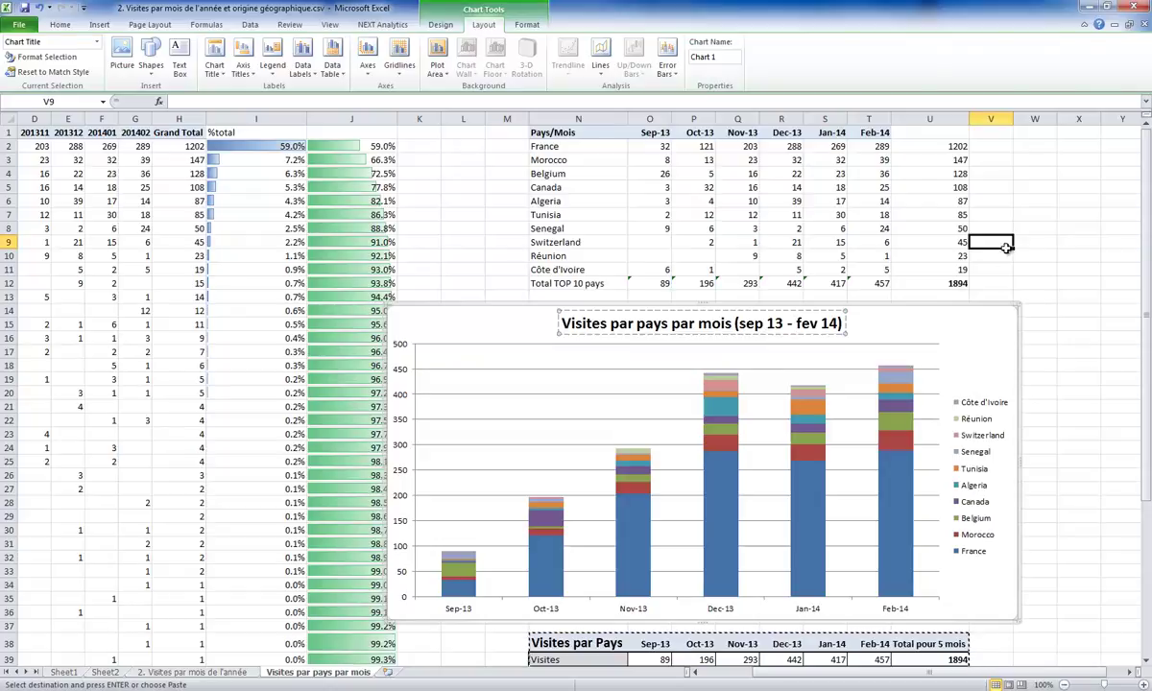
pyautogui.click(999, 325)
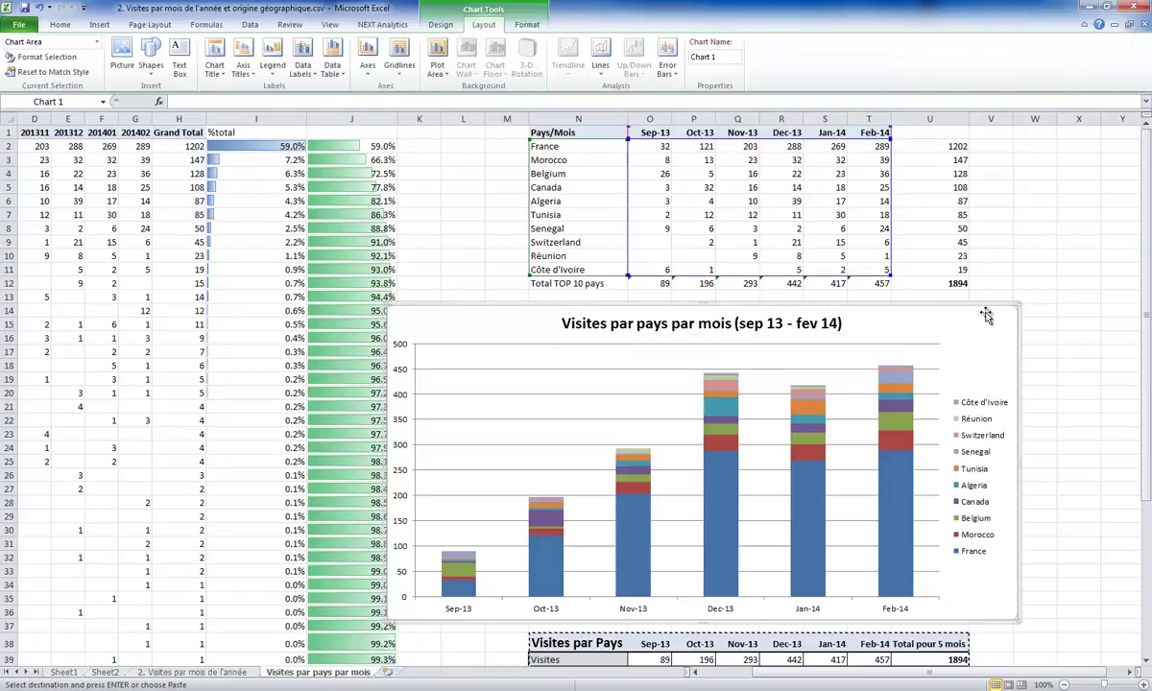
pyautogui.press('Escape')
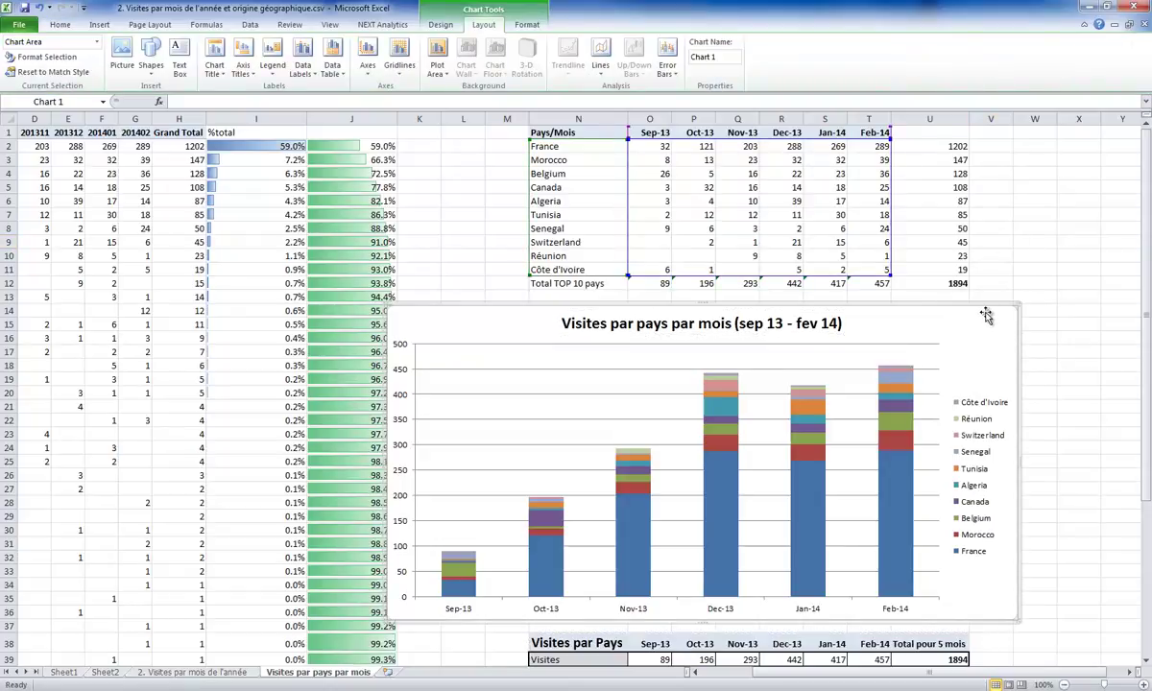
pyautogui.hotkey('alt', 'Tab')
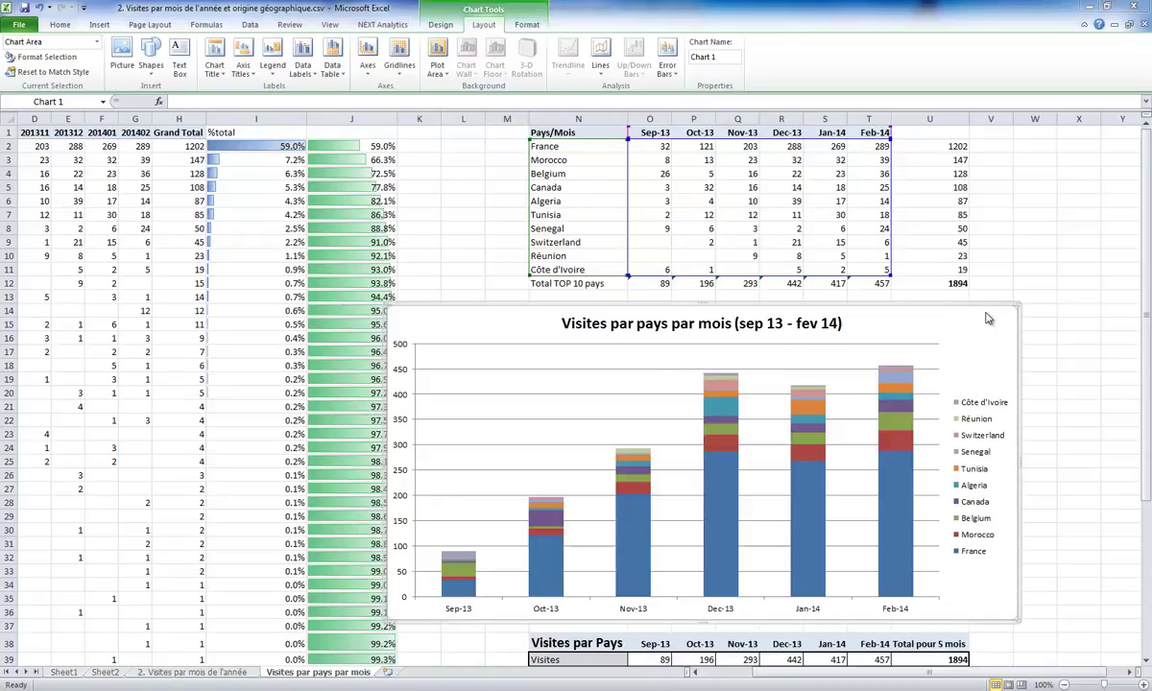
# Paste the stacked chart onto slide 6, keeping source formatting and embedding the workbook
pyautogui.rightClick(368, 203)
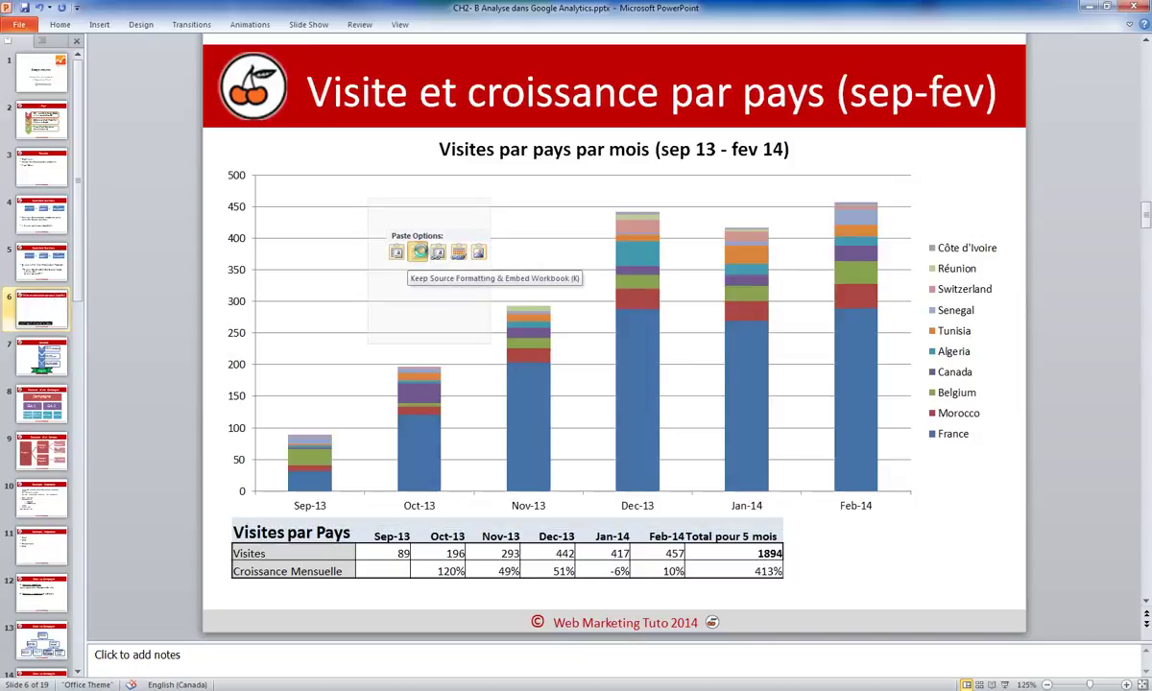
pyautogui.click(419, 251)
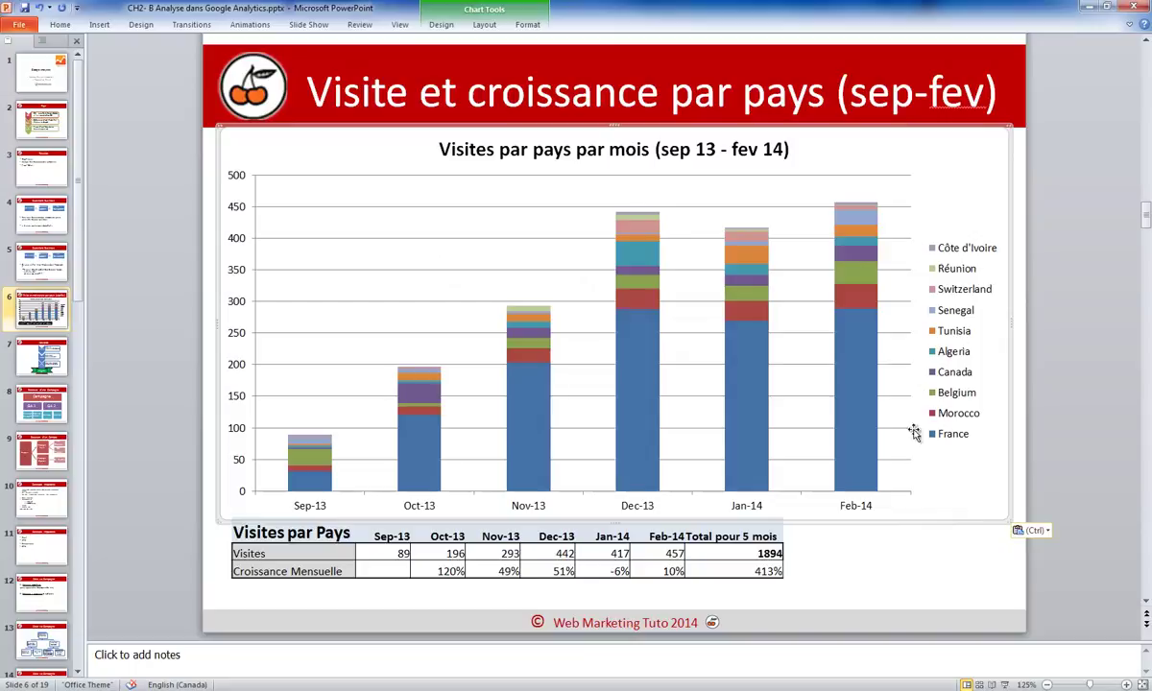
pyautogui.click(736, 555)
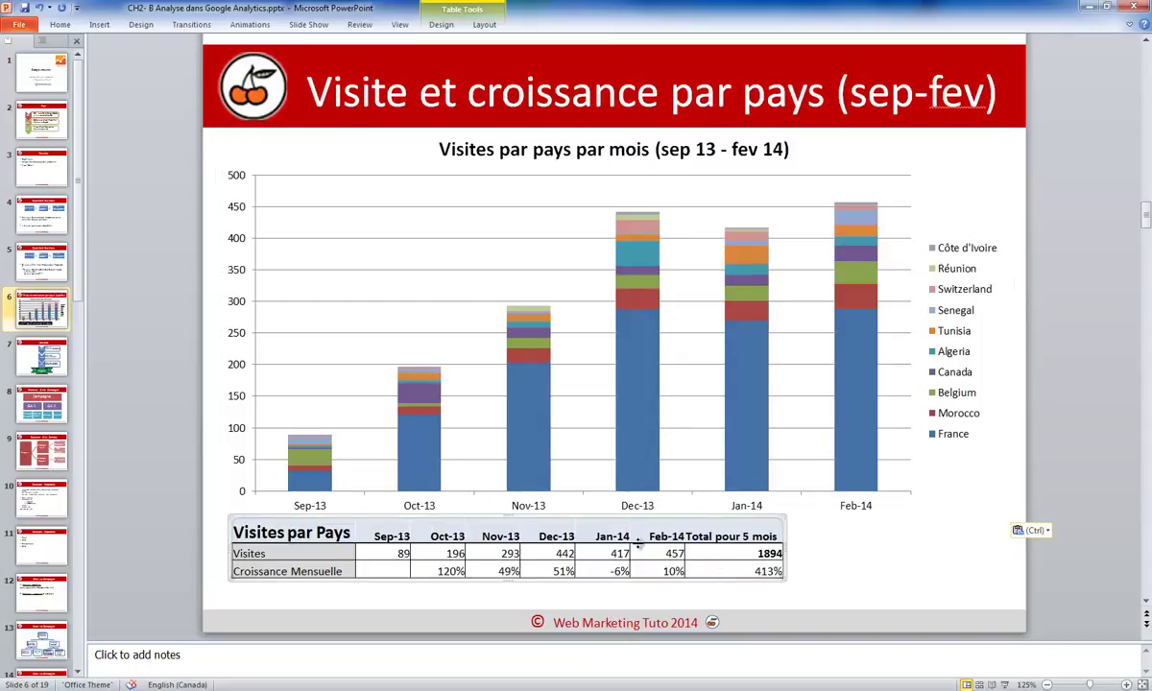
pyautogui.hotkey('alt', 'Tab')
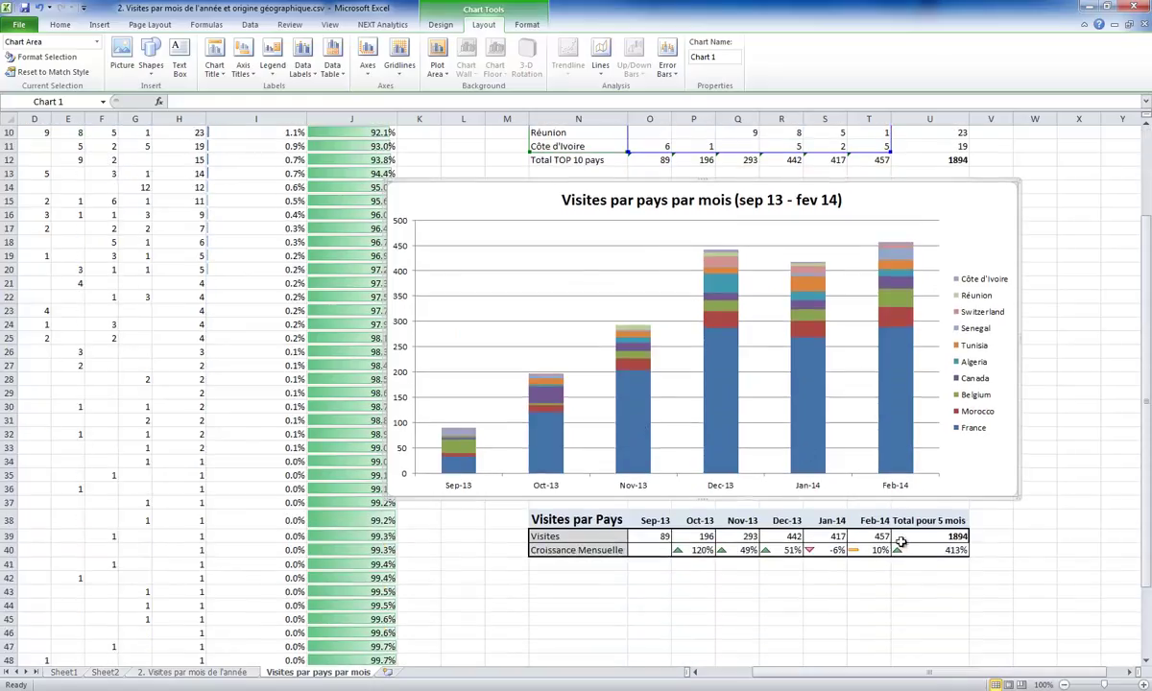
# Replace the slide's old table with a picture of Excel's Visites par Pays table
pyautogui.moveTo(900, 547); pyautogui.dragTo(573, 521)
pyautogui.hotkey('ctrl', 'c')
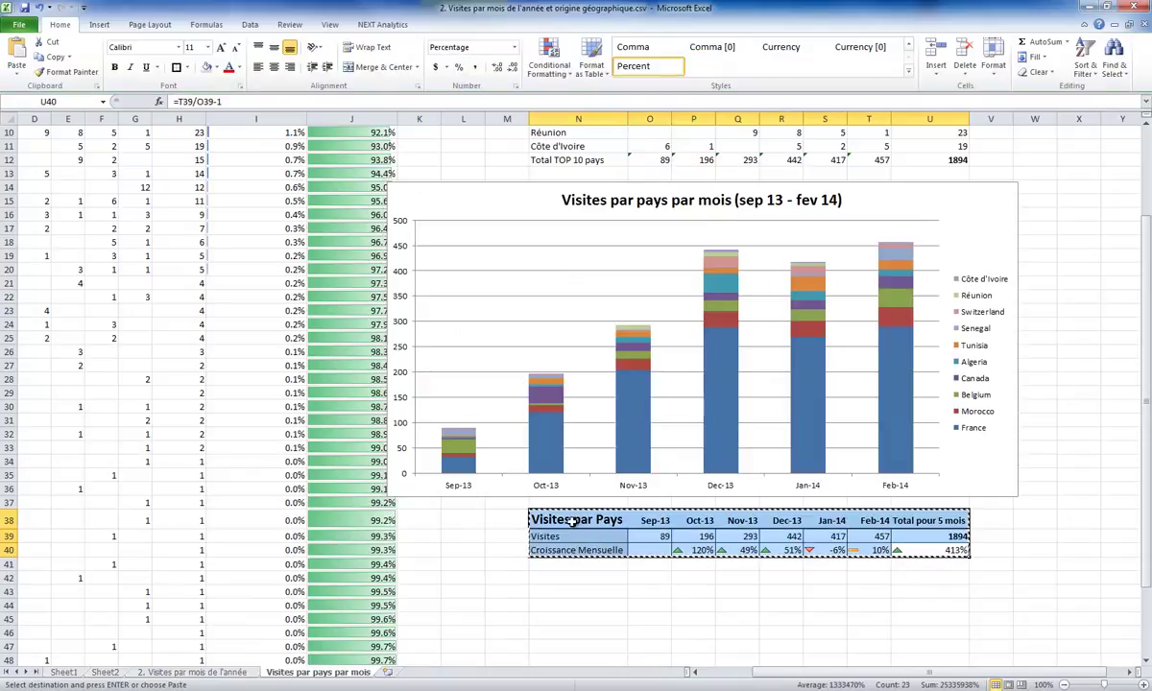
pyautogui.hotkey('alt', 'Tab')
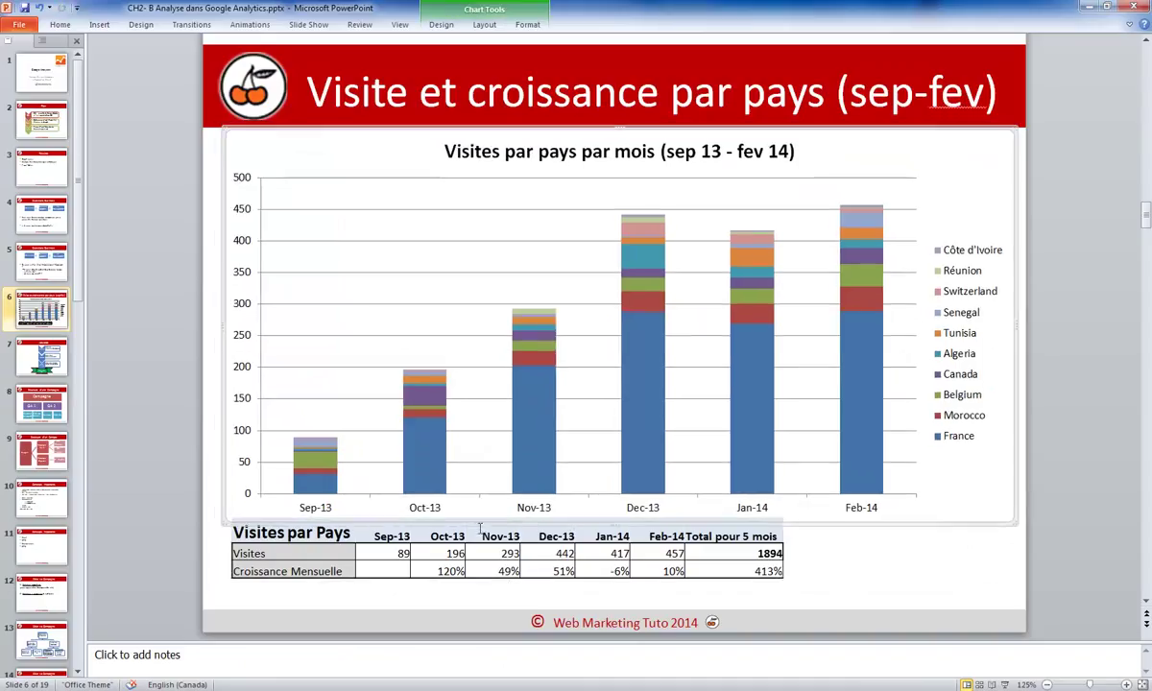
pyautogui.click(480, 529)
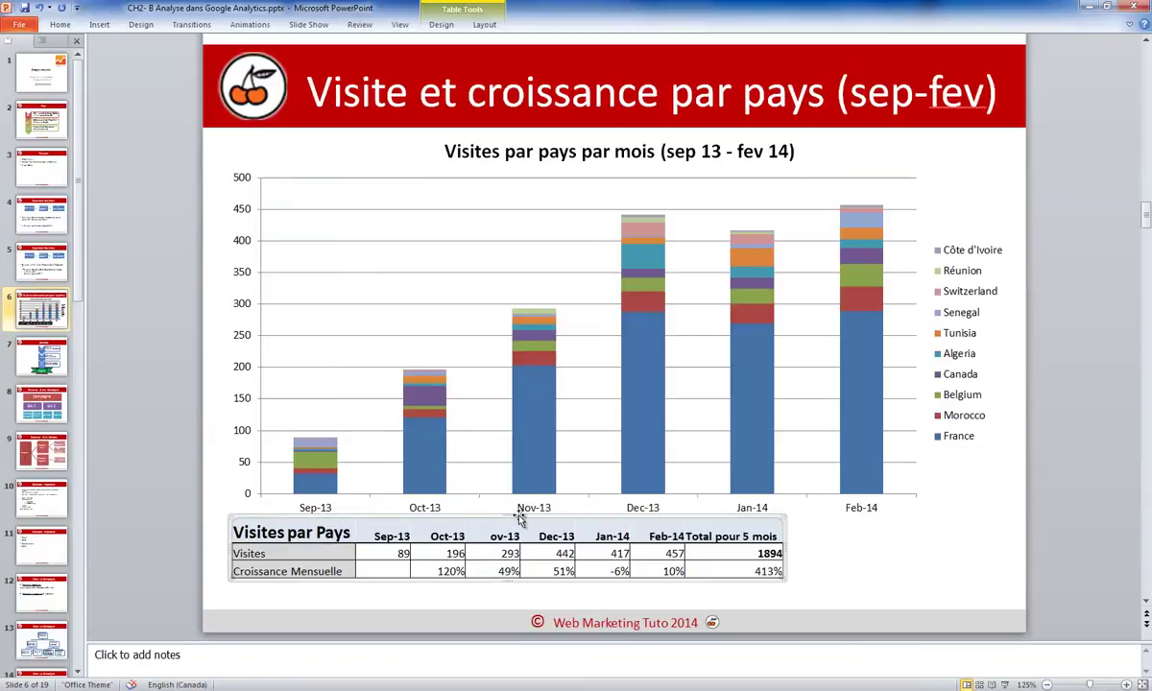
pyautogui.press('Delete')
pyautogui.rightClick(260, 595)
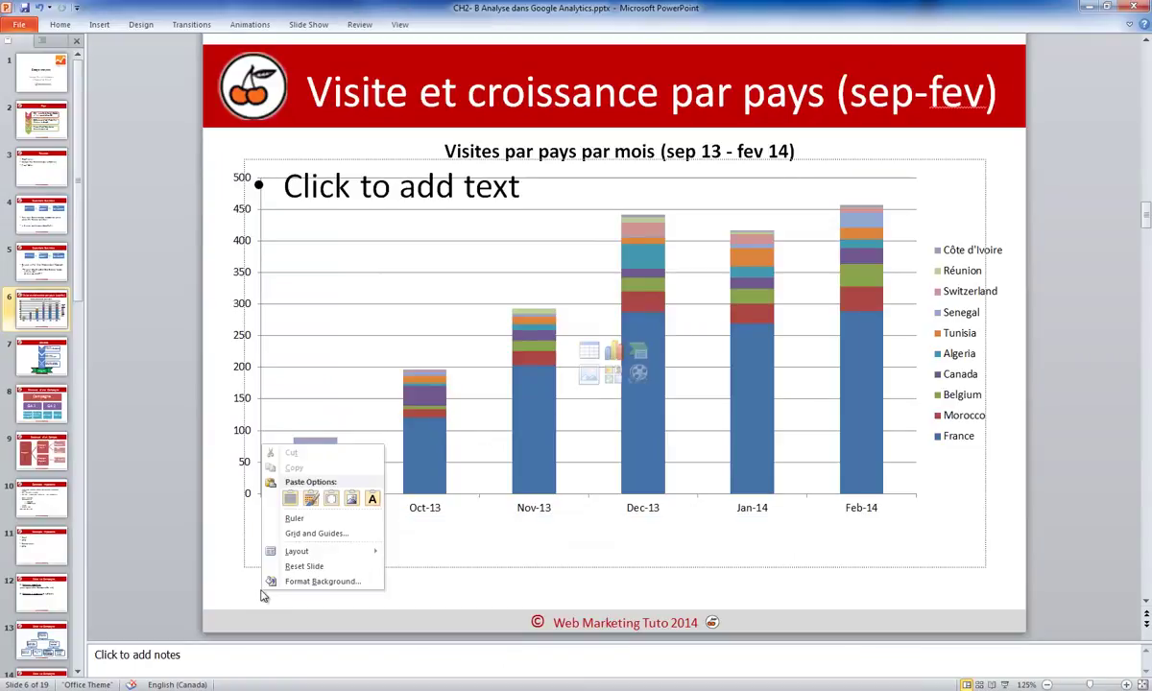
pyautogui.click(353, 501)
# Move the table picture below the chart and delete the empty text placeholder
pyautogui.moveTo(550, 316); pyautogui.dragTo(559, 552)
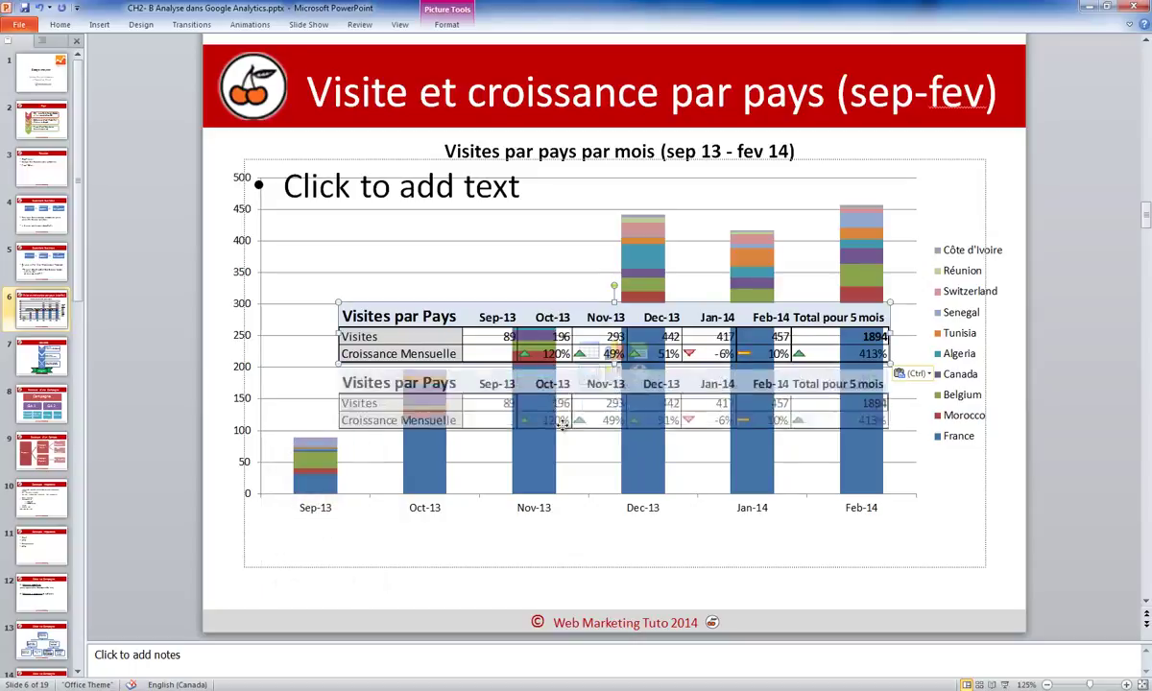
pyautogui.click(1005, 547)
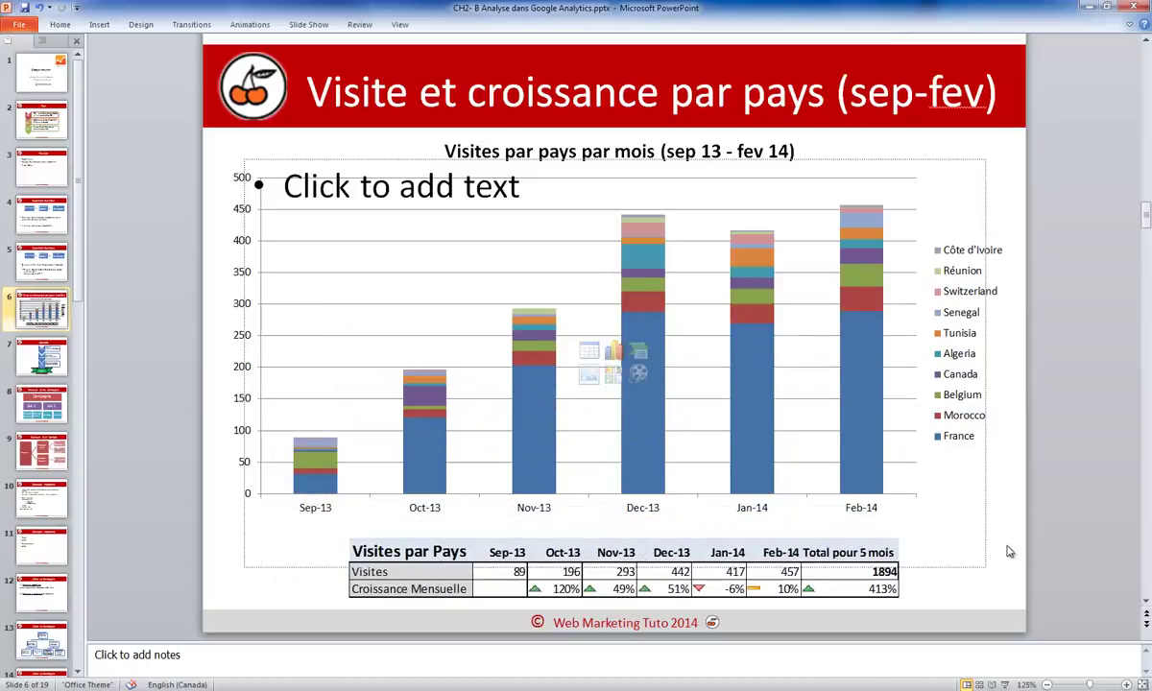
pyautogui.click(933, 563)
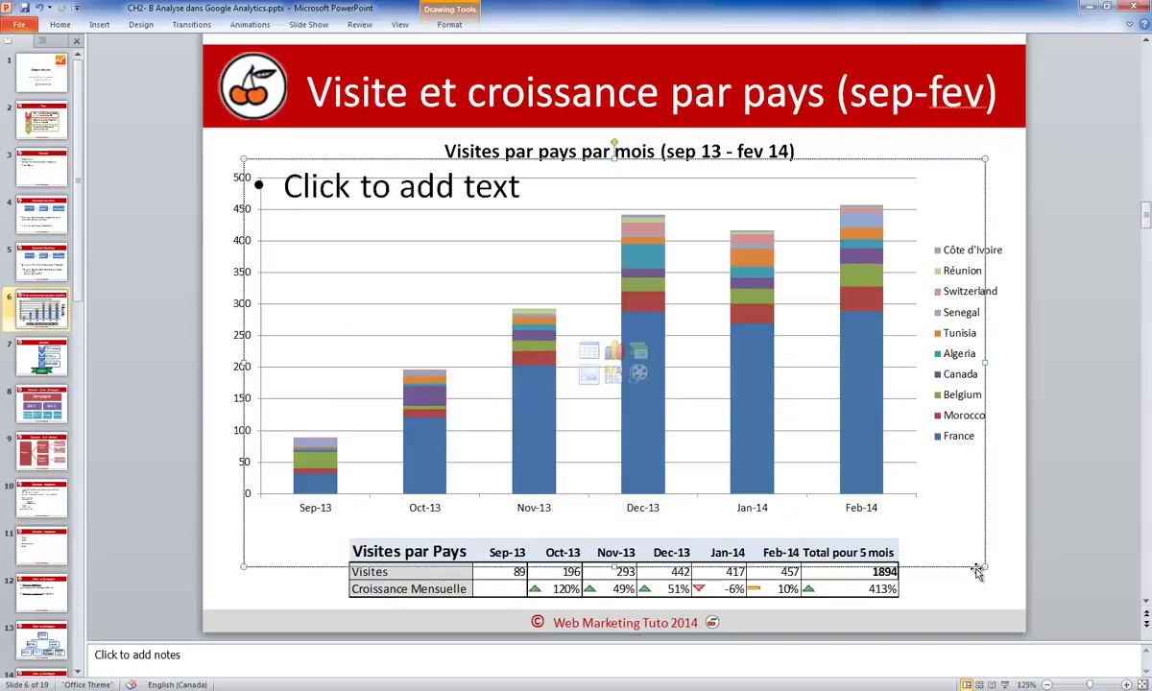
pyautogui.press('Delete')
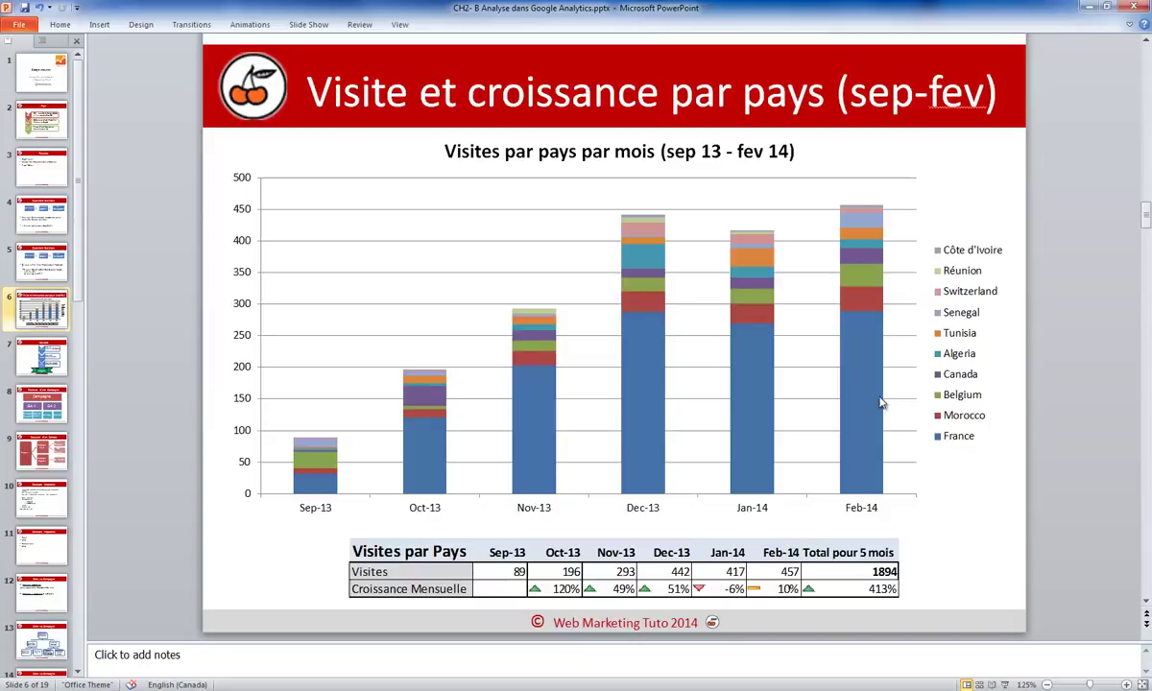
pyautogui.hotkey('alt', 'Tab')
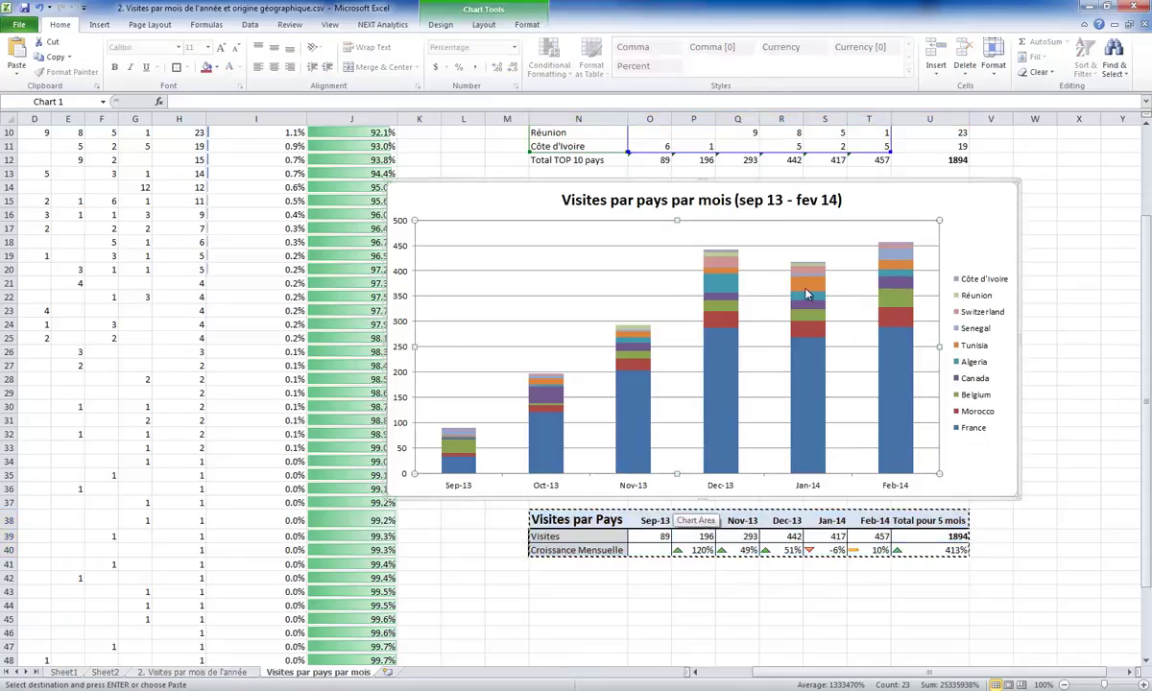
# Add data labels to the France series, showing 32, 121, 203, 288, 269 and 289
pyautogui.click(807, 294)
pyautogui.rightClick(806, 288)
pyautogui.press('Escape')
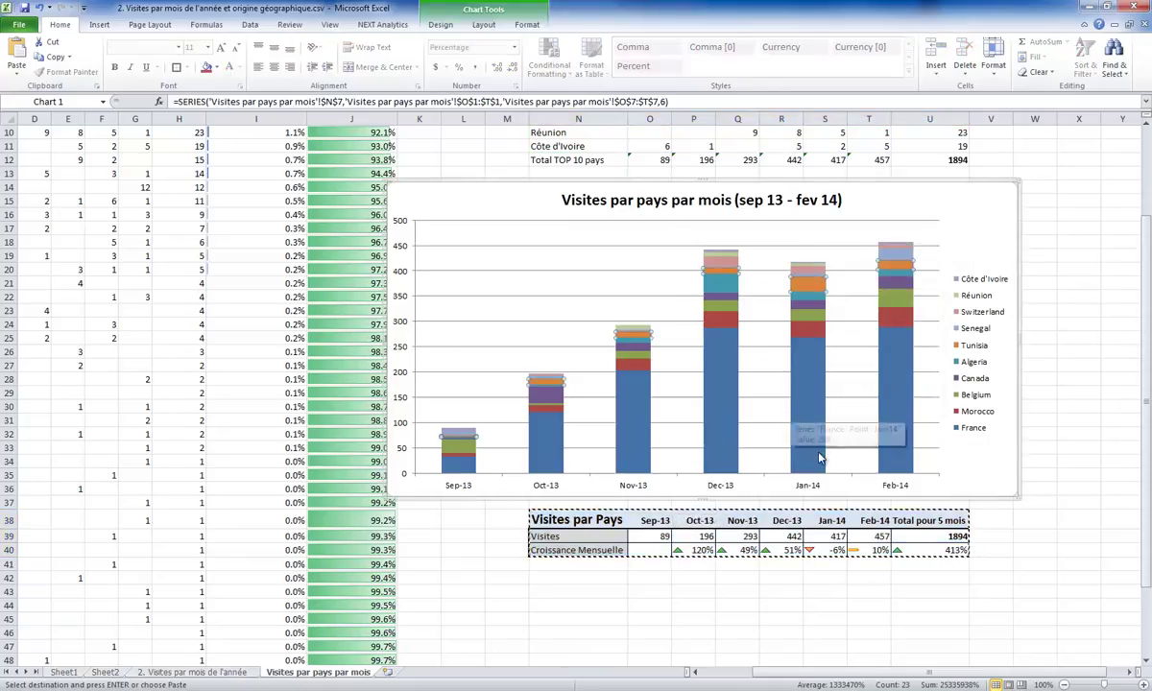
pyautogui.rightClick(907, 464)
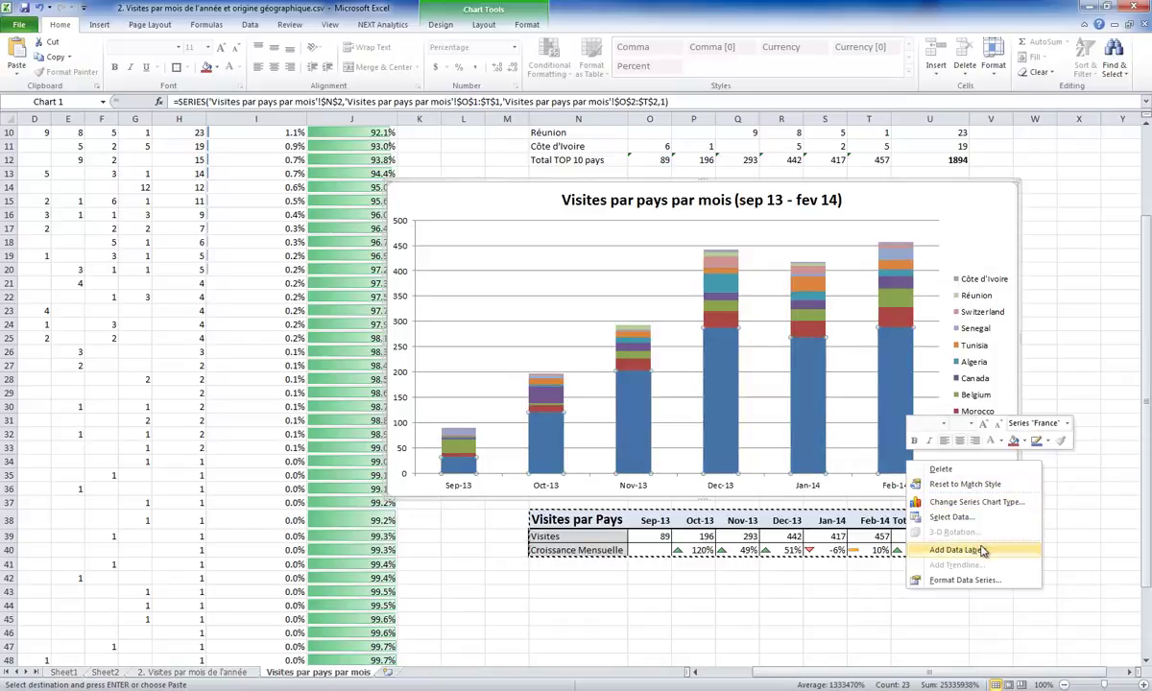
pyautogui.click(982, 550)
# Review the France series formatting and bar options, then deselect the chart
pyautogui.rightClick(902, 450)
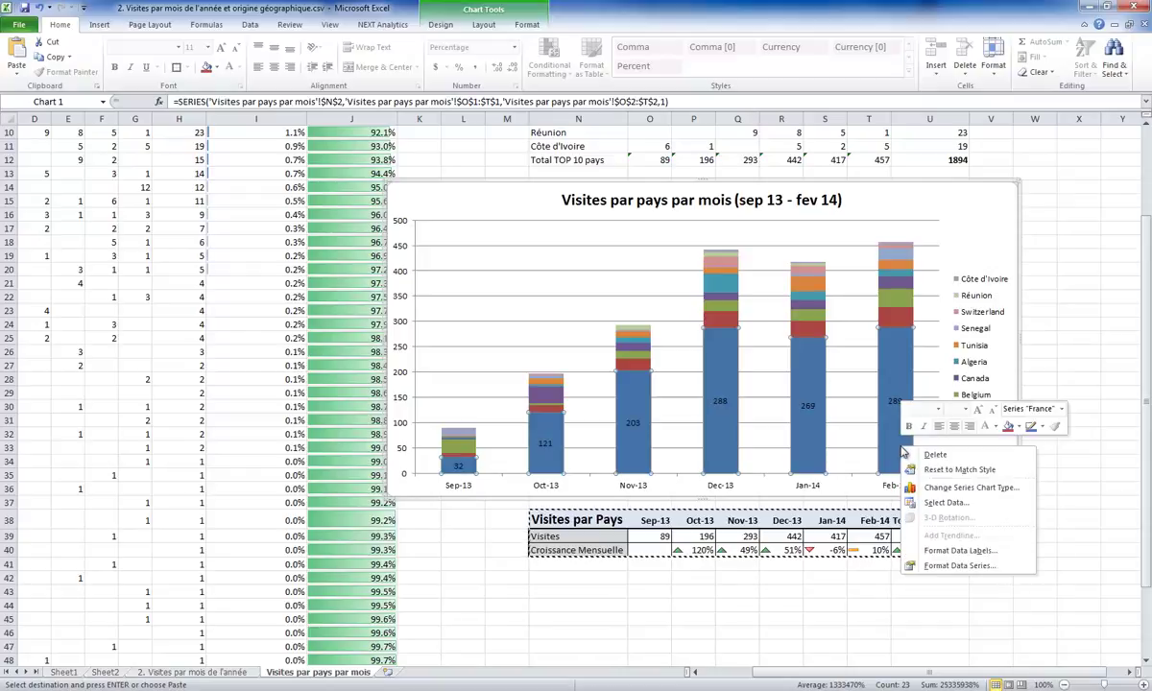
pyautogui.click(987, 566)
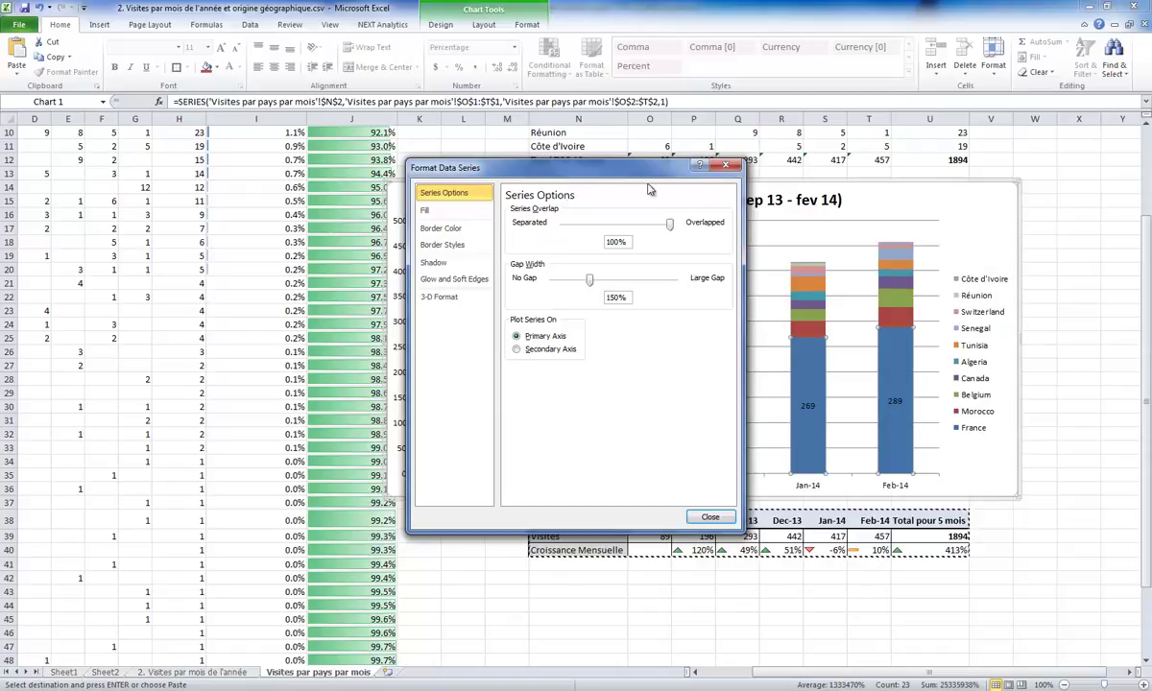
pyautogui.click(726, 165)
pyautogui.rightClick(814, 395)
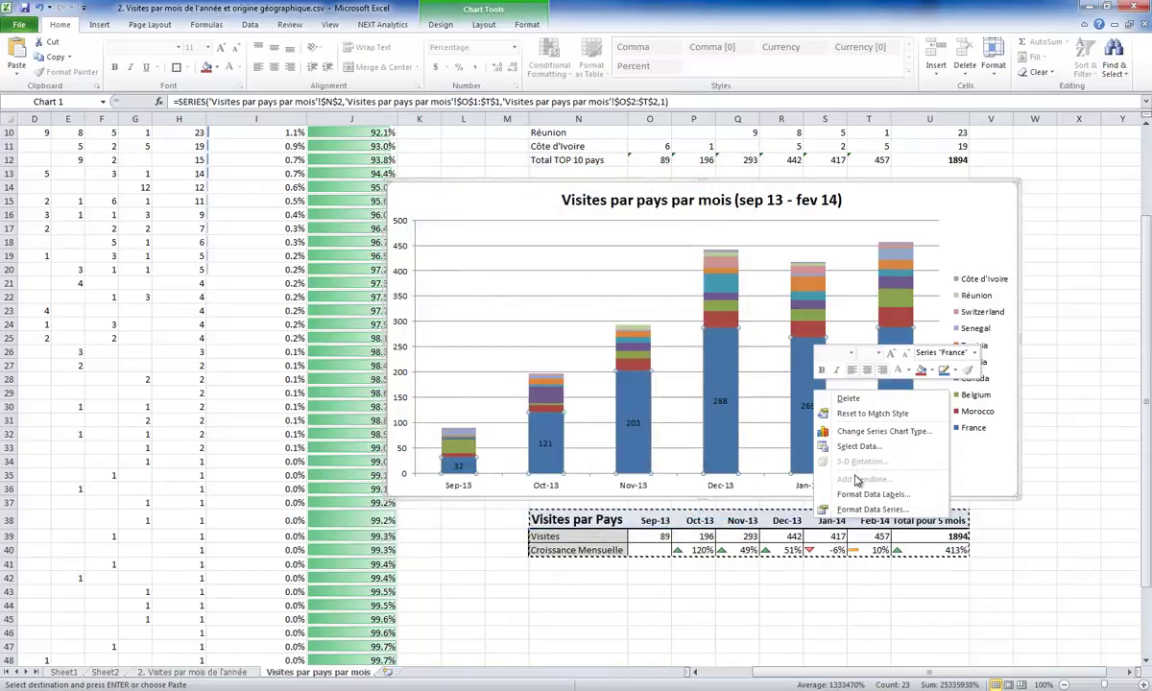
pyautogui.click(710, 322)
pyautogui.rightClick(724, 360)
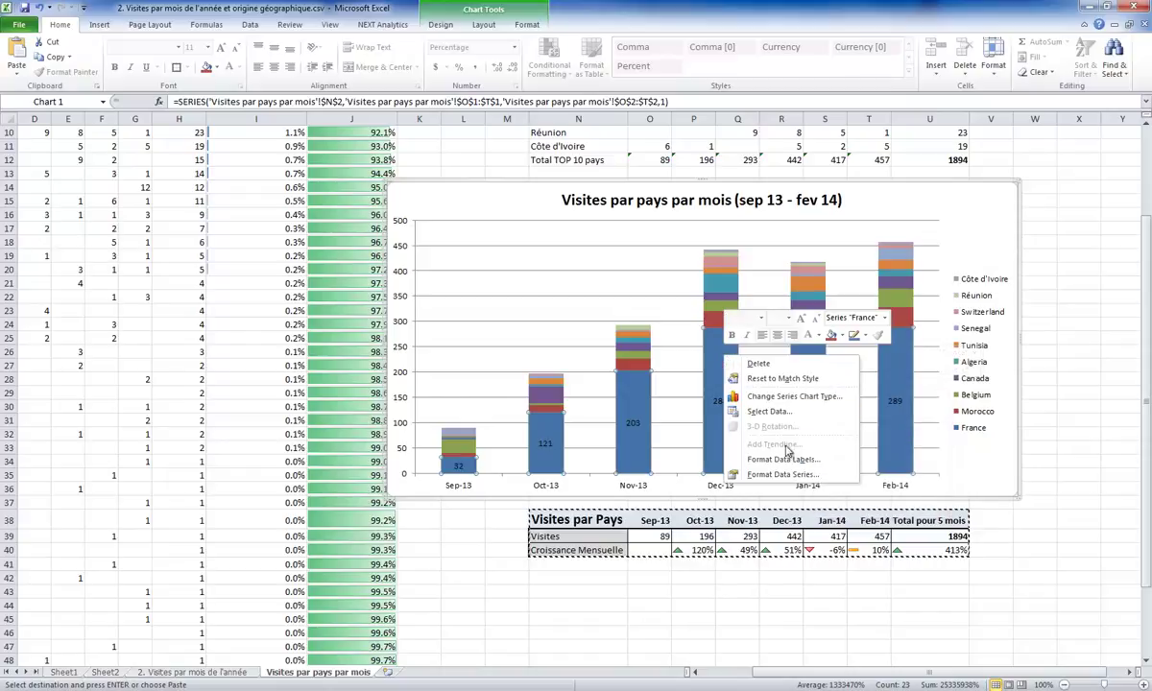
pyautogui.press('Escape')
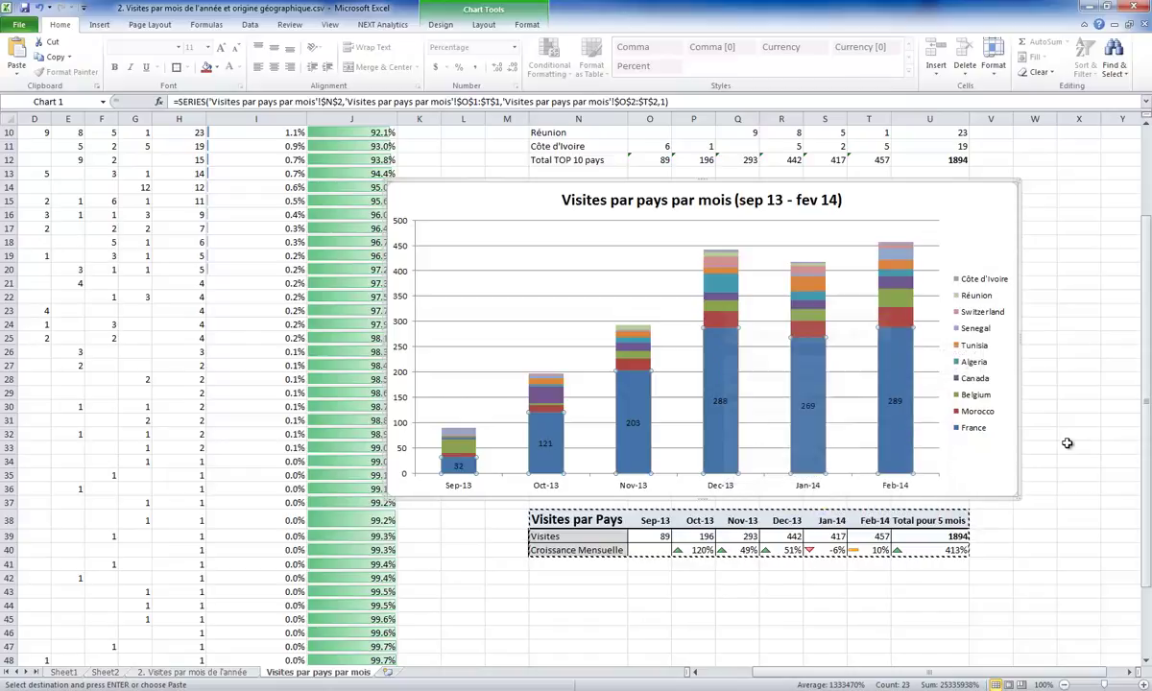
pyautogui.click(1068, 434)
pyautogui.scroll(3, 1068, 438)
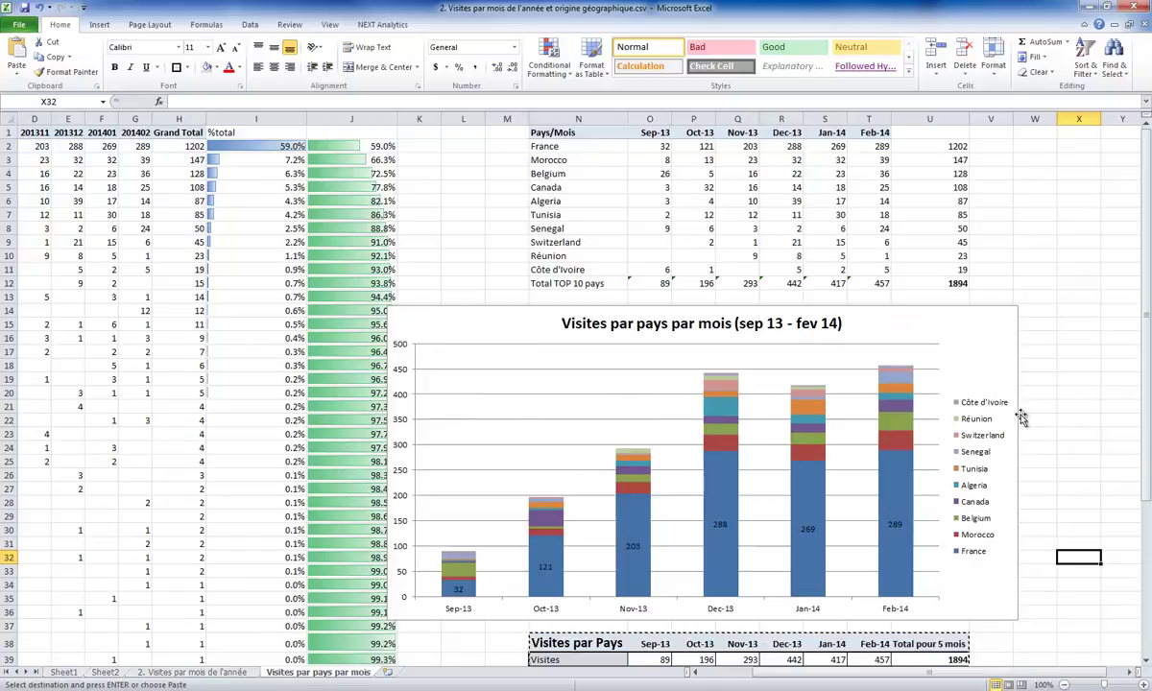
# Copy the Grand Total header formatting to I1:J1 and head column J 'Total cumulatif'
pyautogui.moveTo(764, 672); pyautogui.dragTo(674, 672)
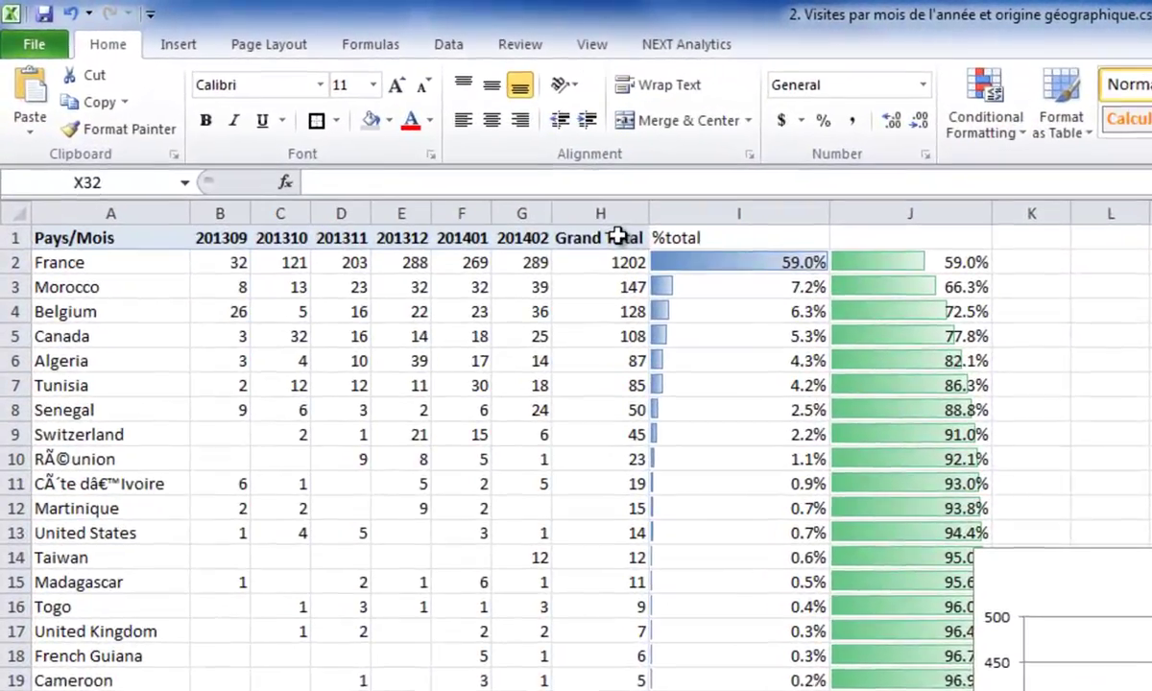
pyautogui.click(462, 183)
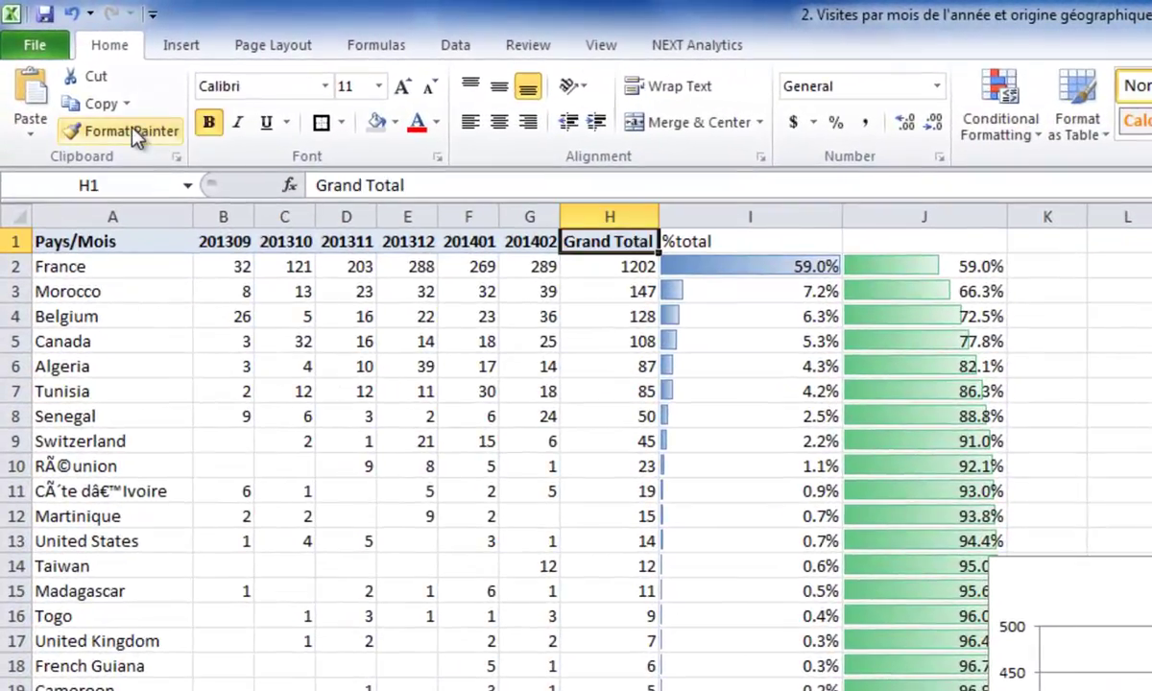
pyautogui.click(100, 100)
pyautogui.click(695, 238)
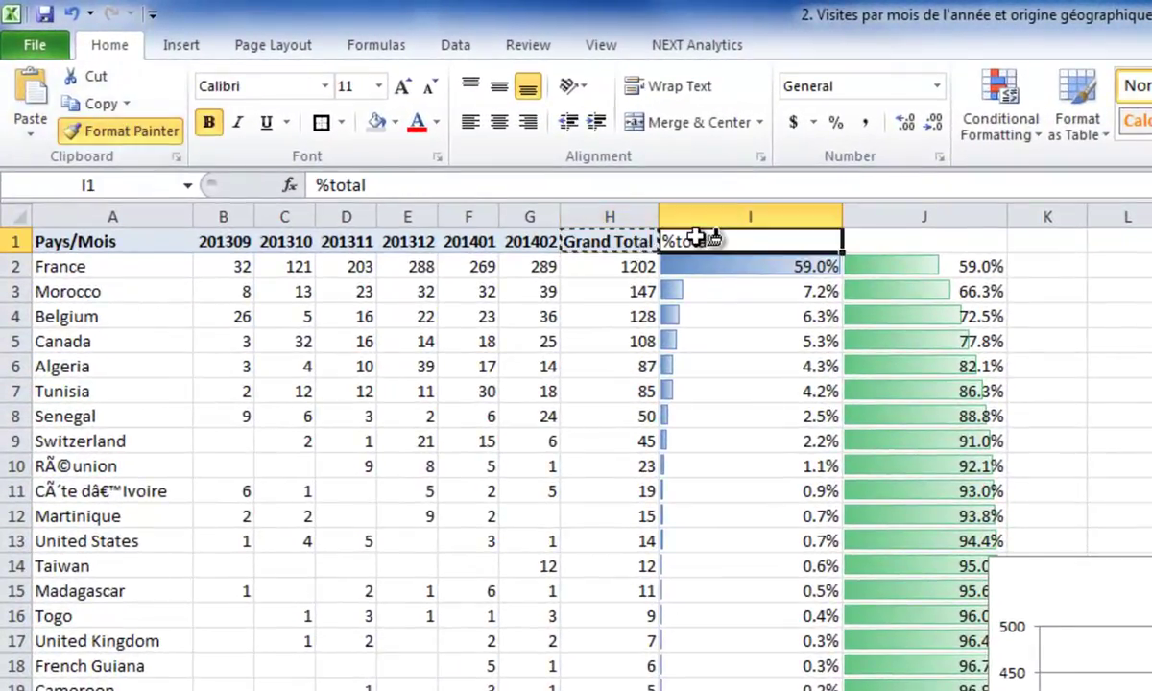
pyautogui.moveTo(695, 238); pyautogui.dragTo(879, 238)
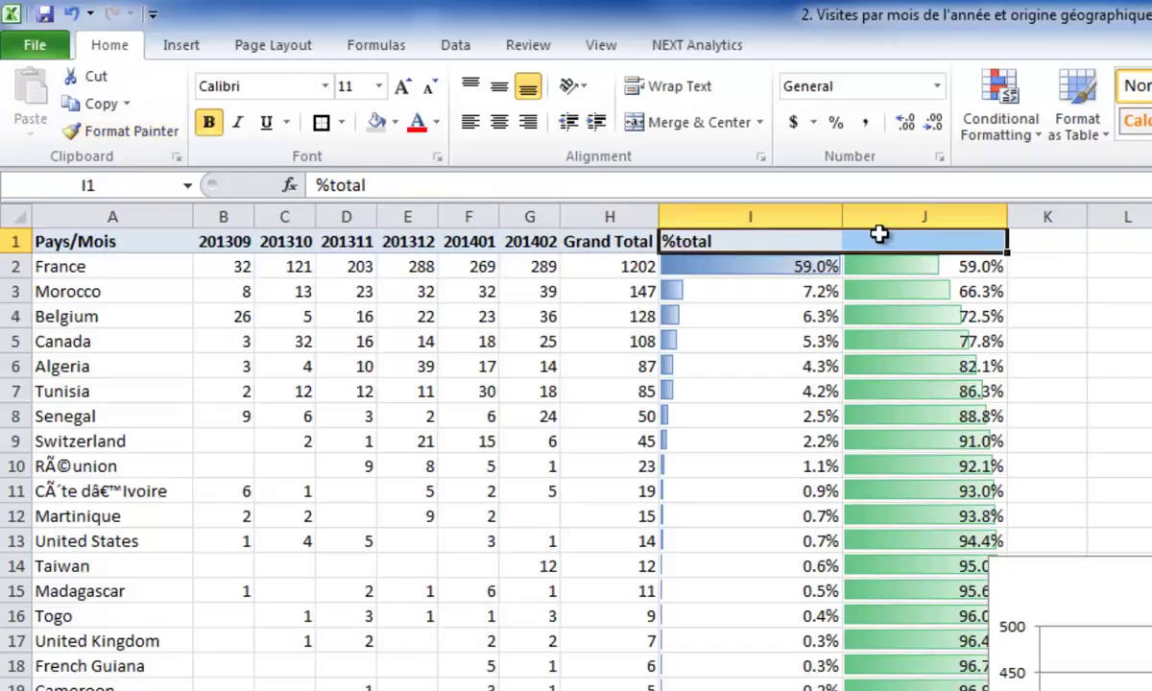
pyautogui.write('Total')
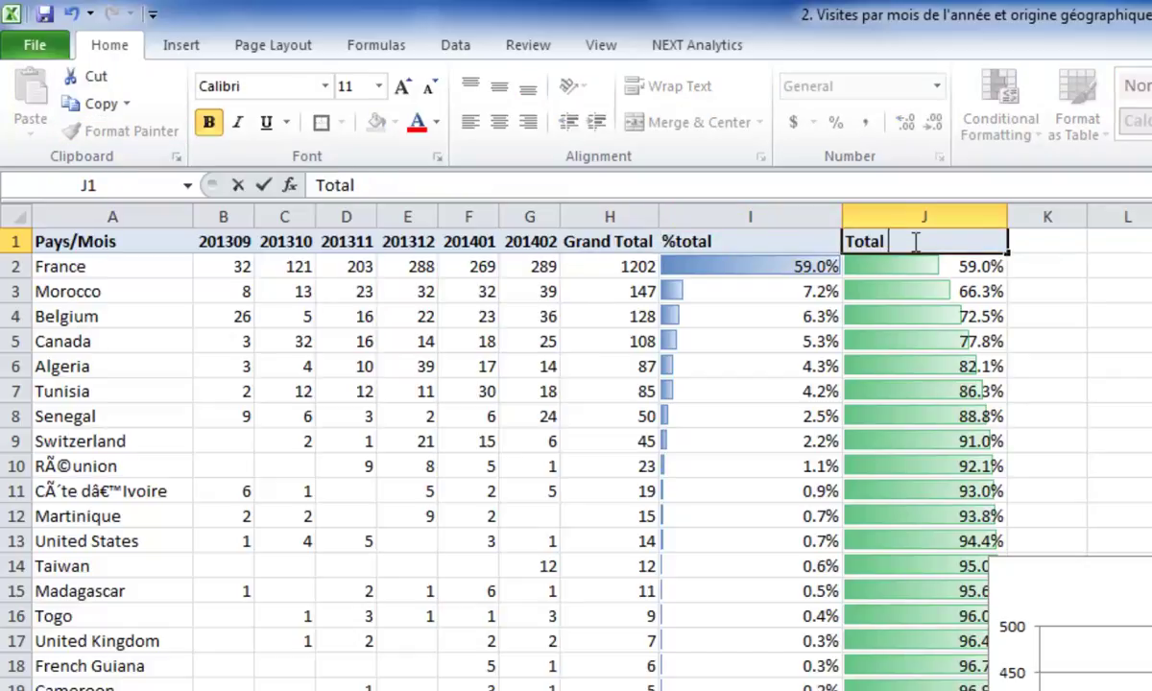
pyautogui.write(' cumula')
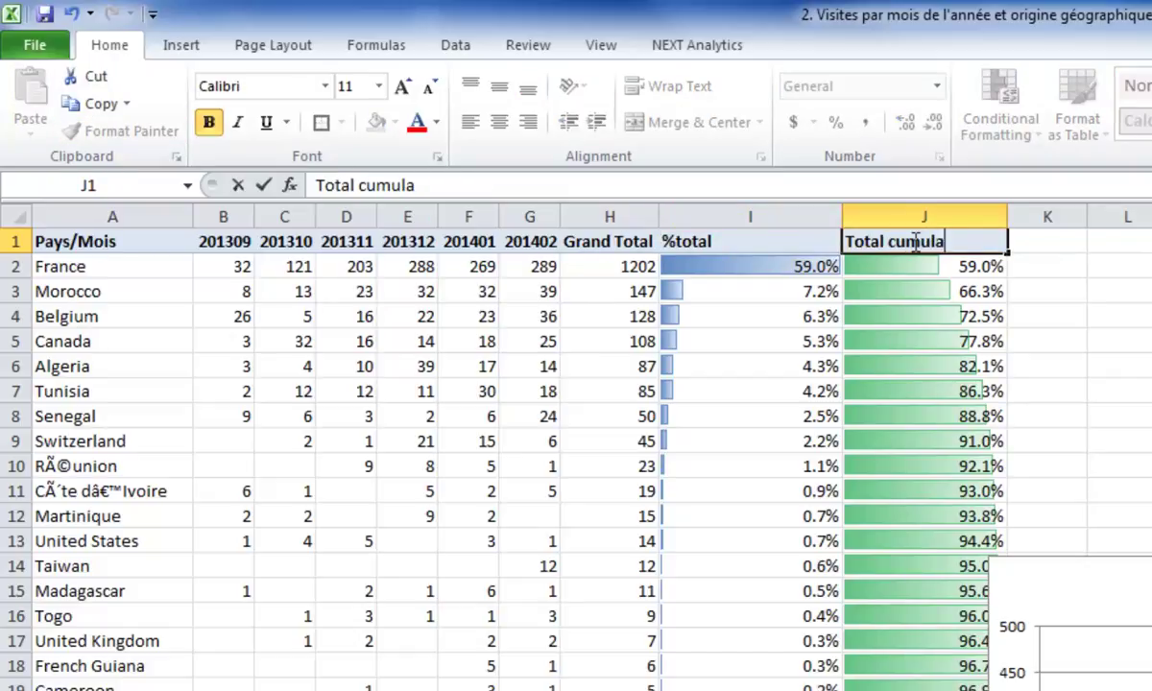
pyautogui.write('tif')
pyautogui.click(676, 243)
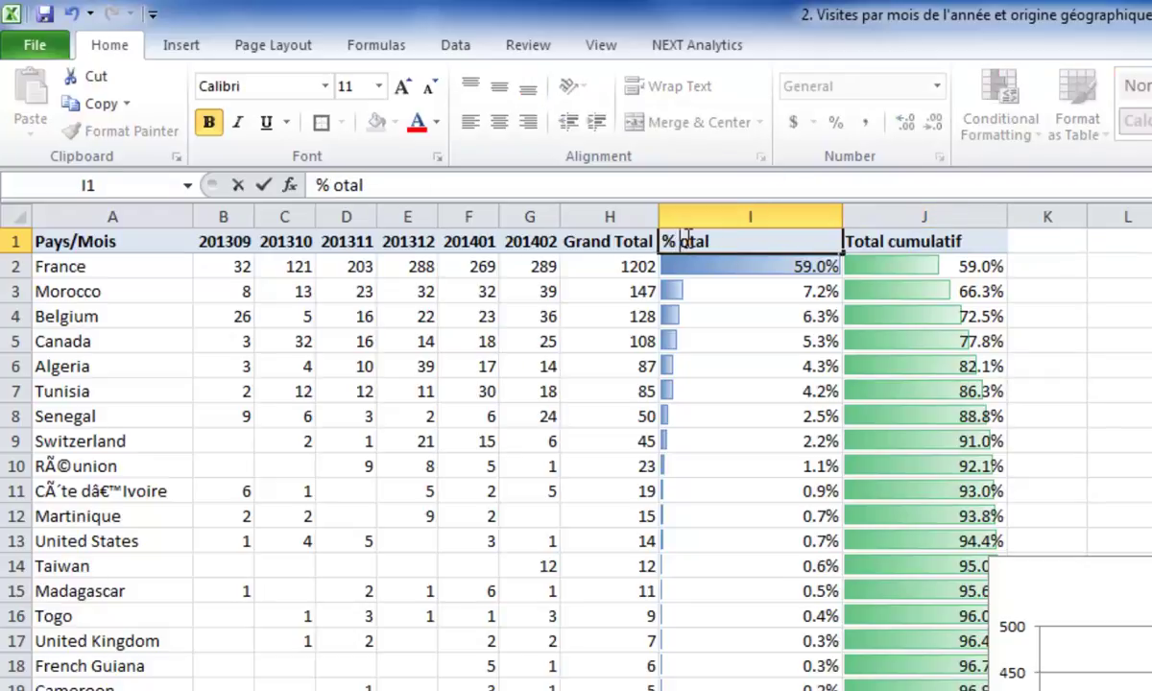
pyautogui.press('Return')
pyautogui.click(685, 240)
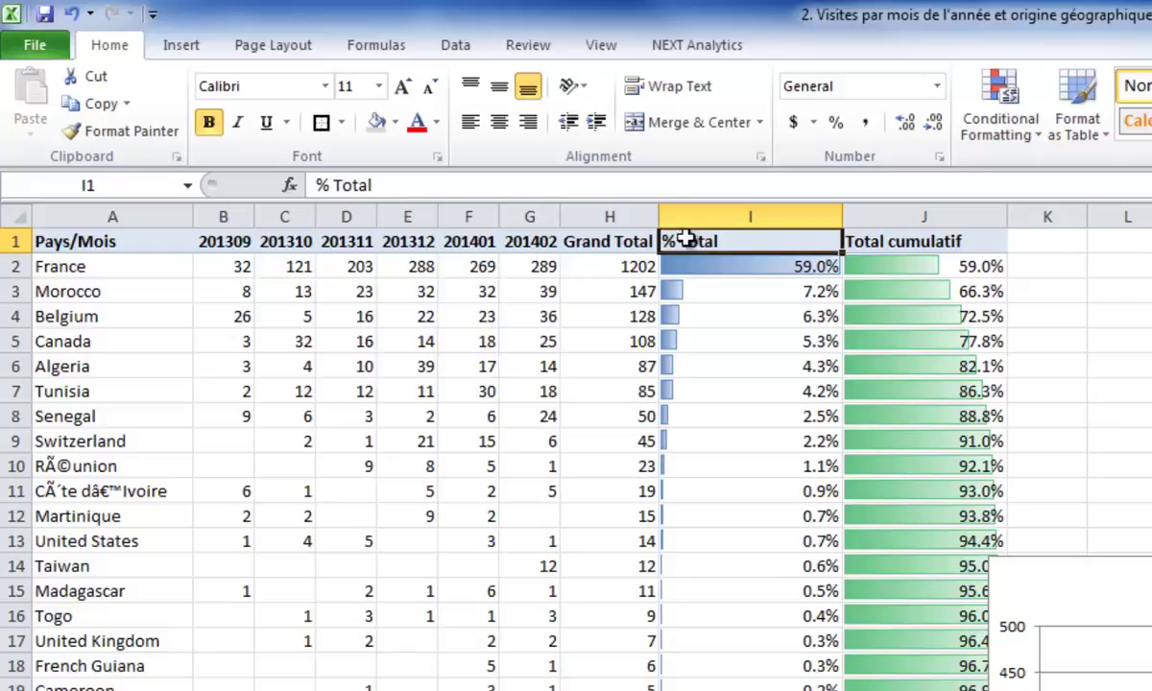
# Hide the Grand Total column H
pyautogui.click(614, 216)
pyautogui.rightClick(630, 219)
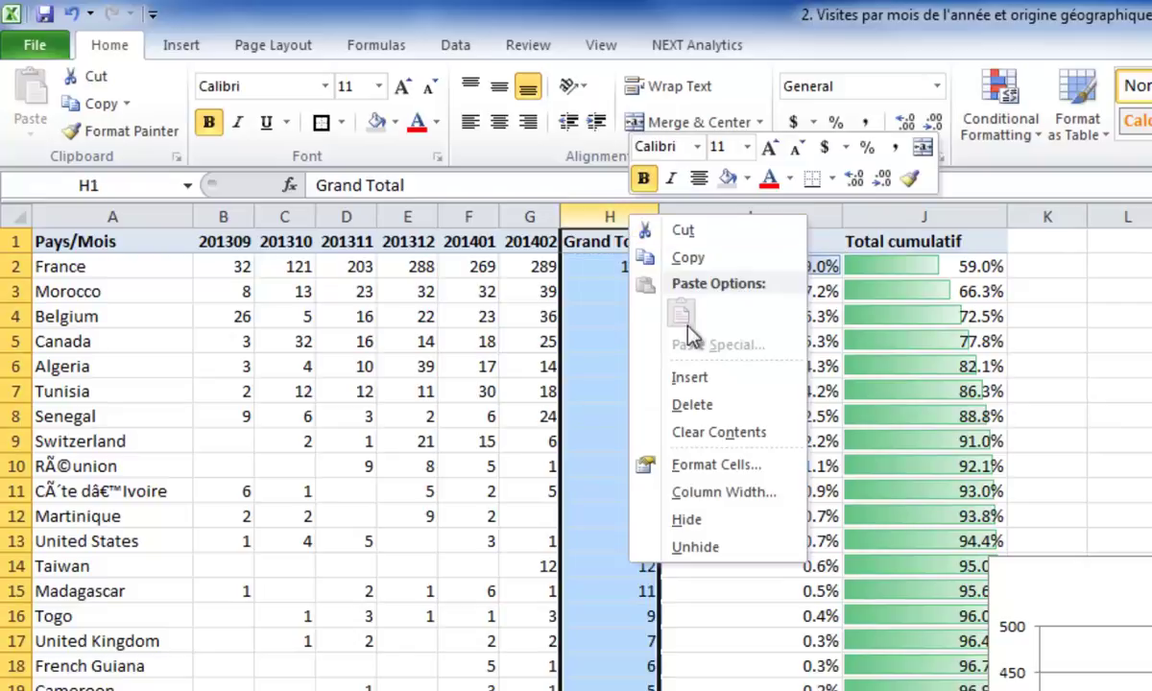
pyautogui.click(701, 518)
pyautogui.click(823, 213)
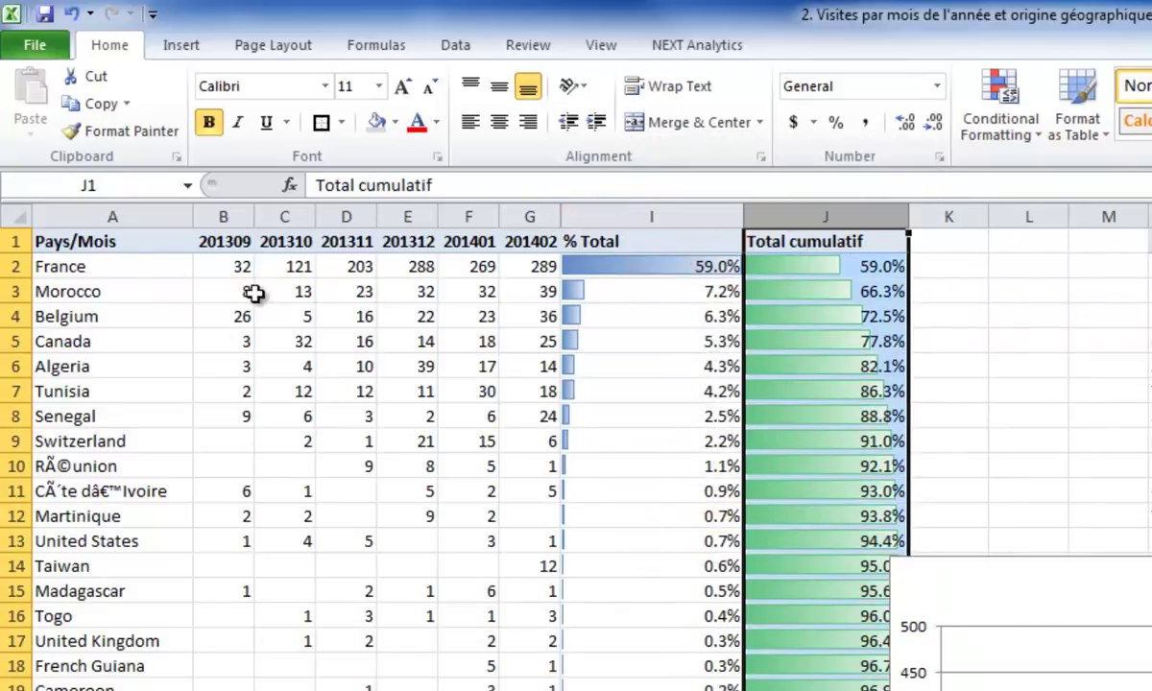
# Paste the clean Réunion and Côte d'Ivoire names from column N over A10:A11
pyautogui.click(125, 247)
pyautogui.moveTo(130, 253); pyautogui.dragTo(821, 489)
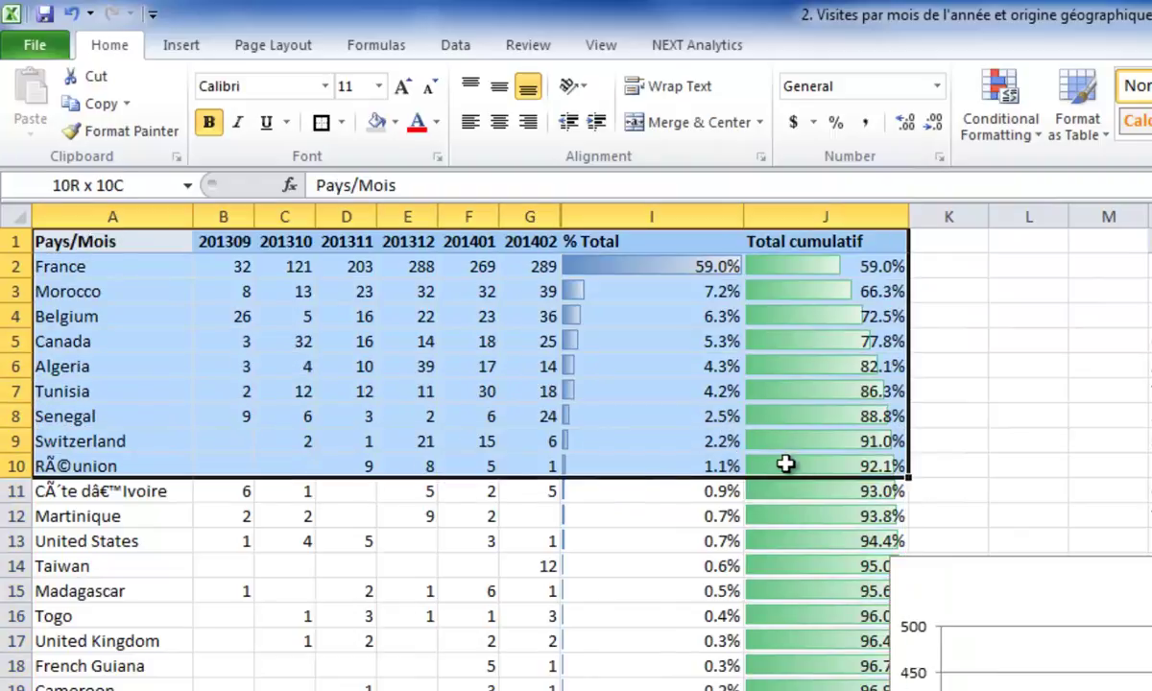
pyautogui.click(1150, 485)
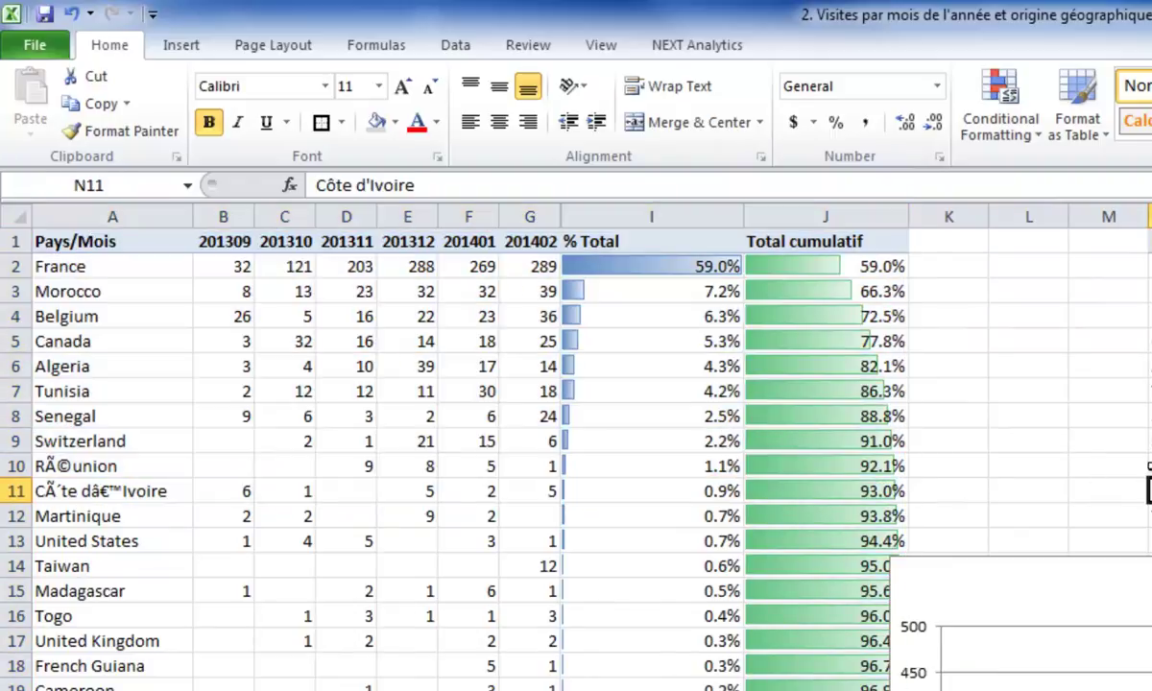
pyautogui.click(77, 465)
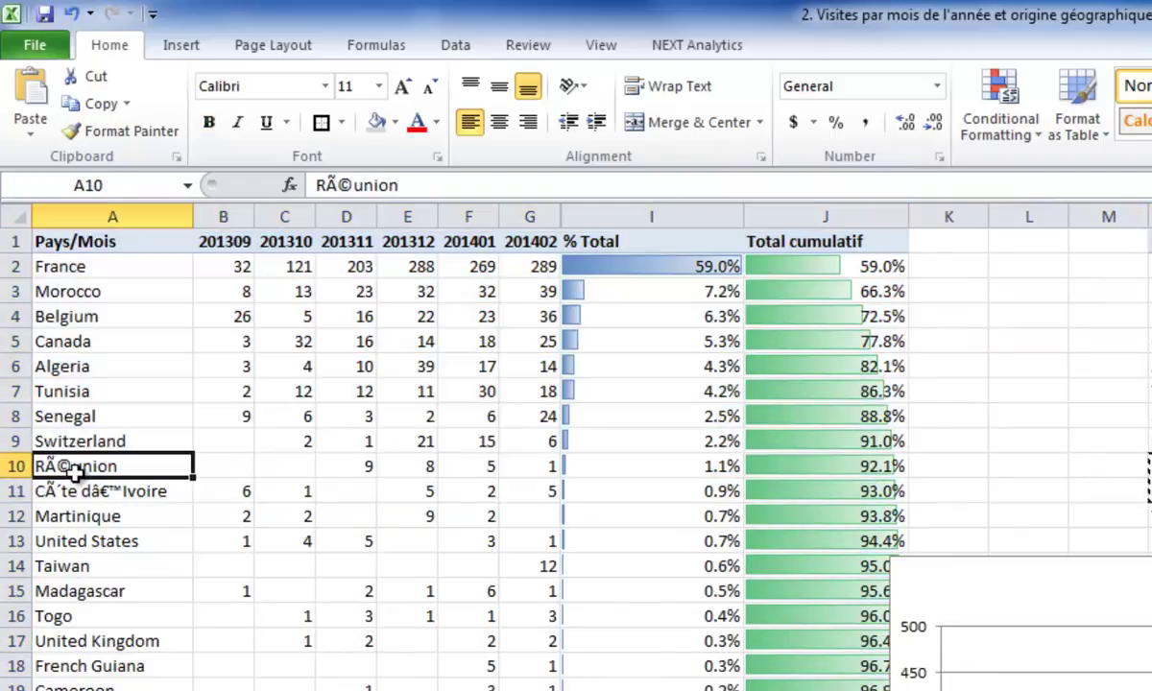
pyautogui.hotkey('ctrl', 'v')
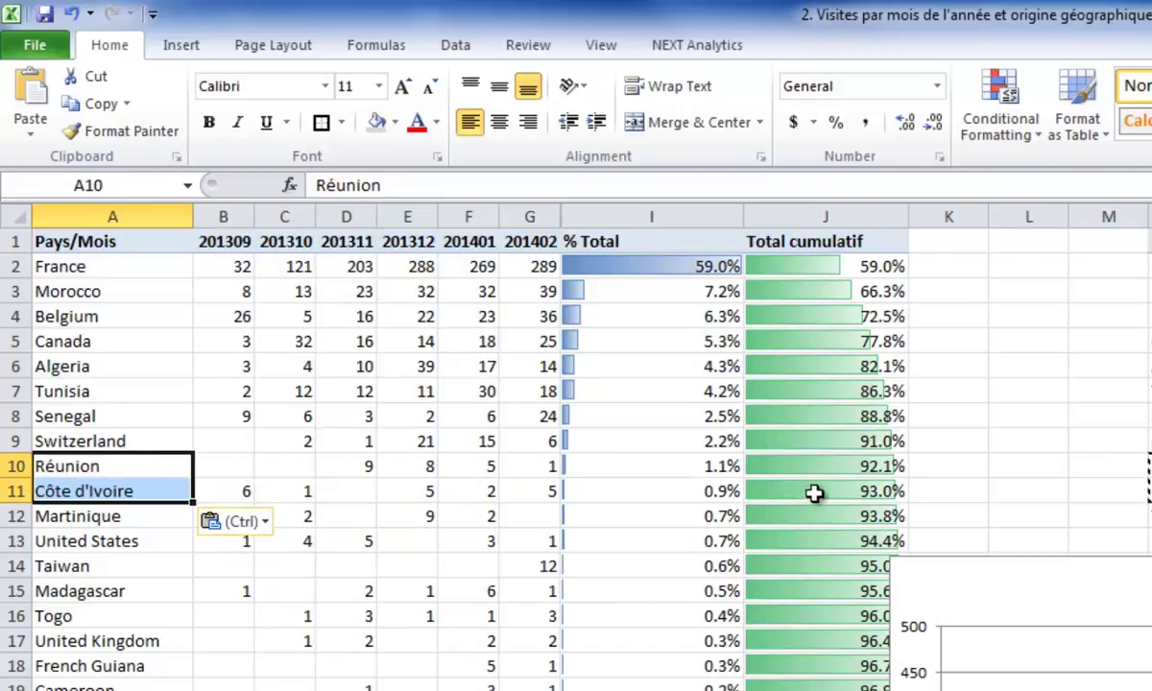
# Copy the top-10 table A1:J11 and bring PowerPoint to the front
pyautogui.moveTo(807, 489); pyautogui.dragTo(112, 235)
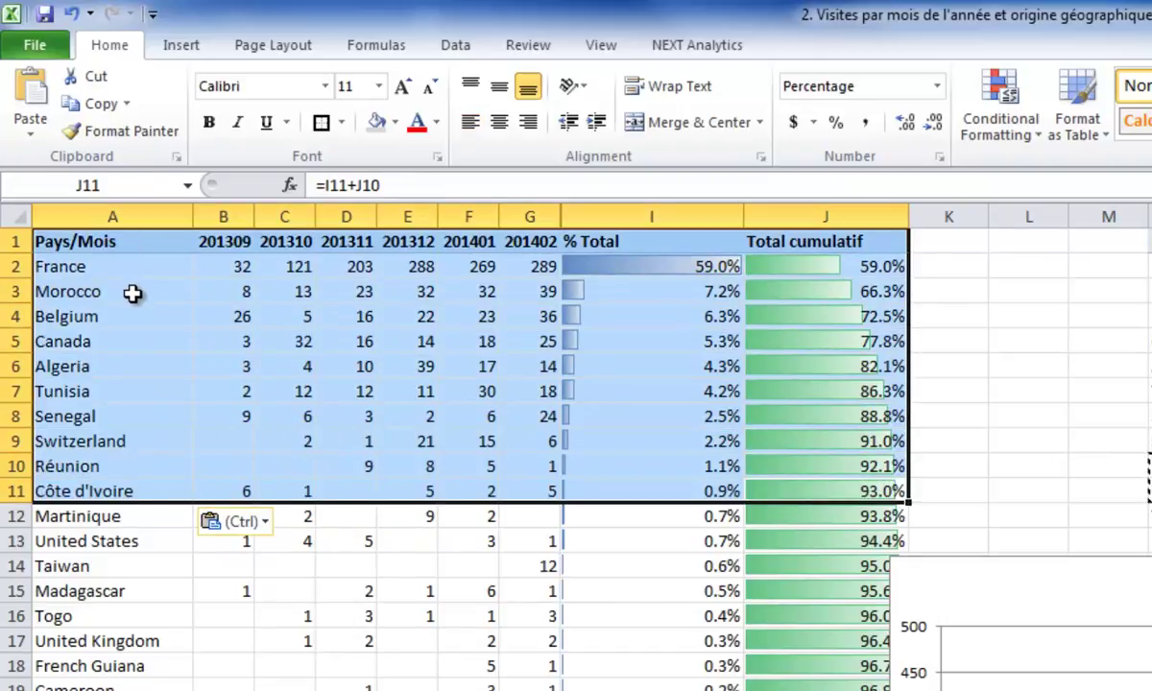
pyautogui.hotkey('ctrl', 'c')
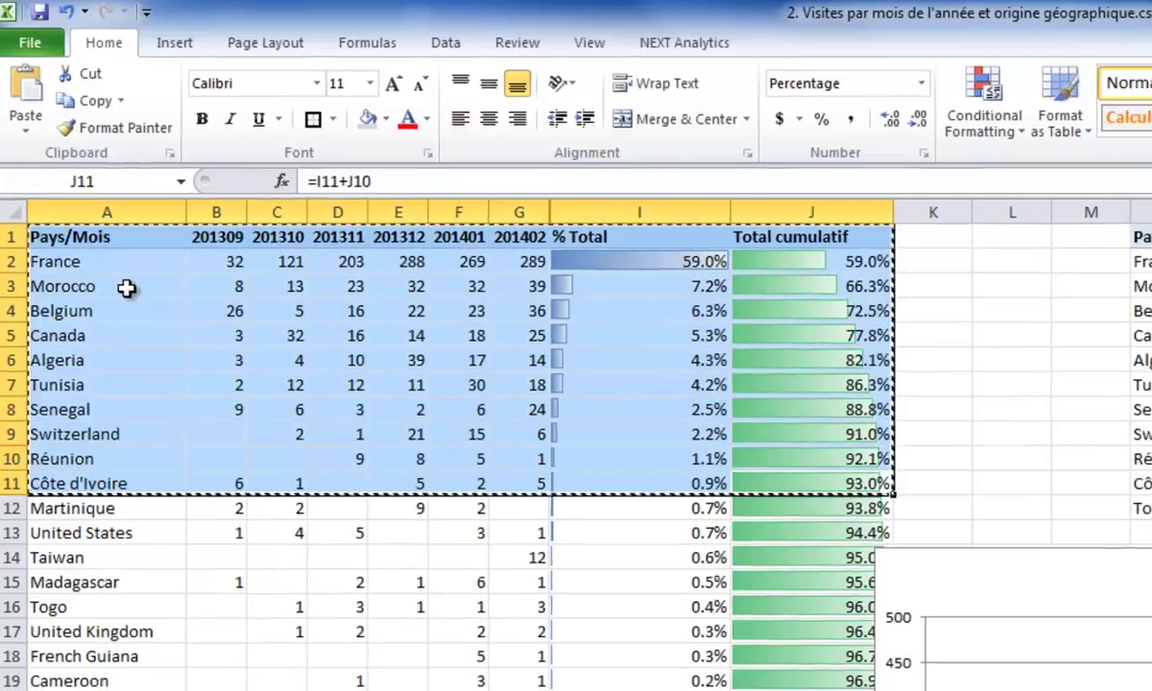
pyautogui.hotkey('alt', 'Tab')
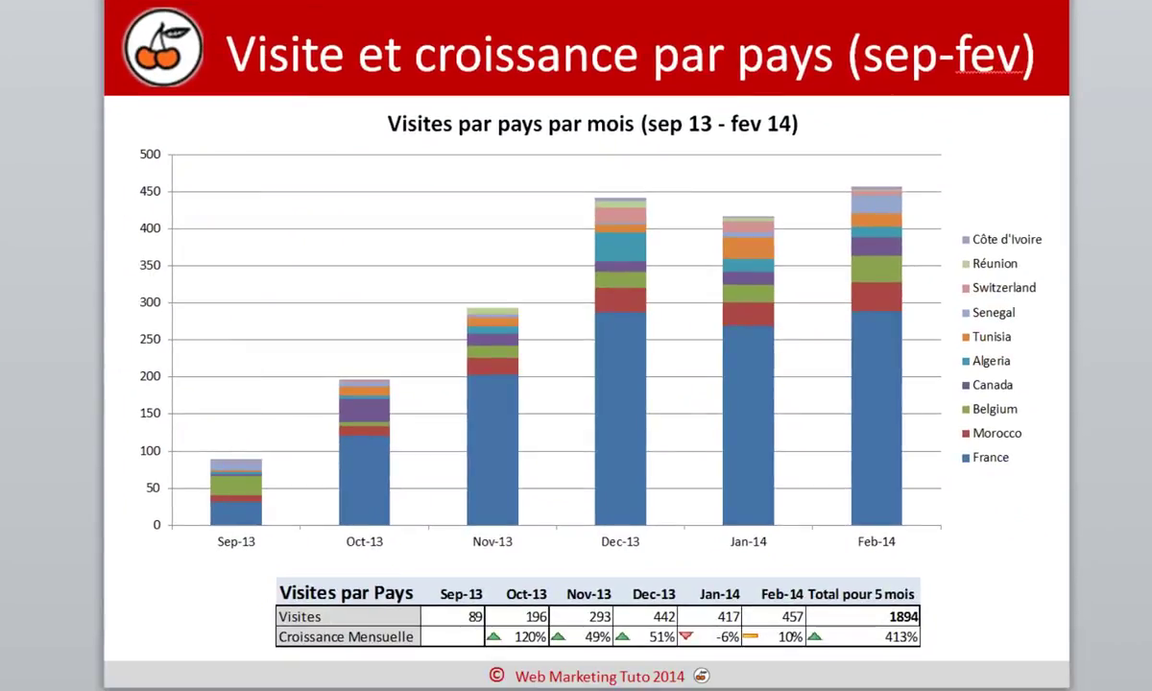
# Insert a new slide and paste the top-10 table as a picture, moved and enlarged
pyautogui.hotkey('ctrl', 'm')
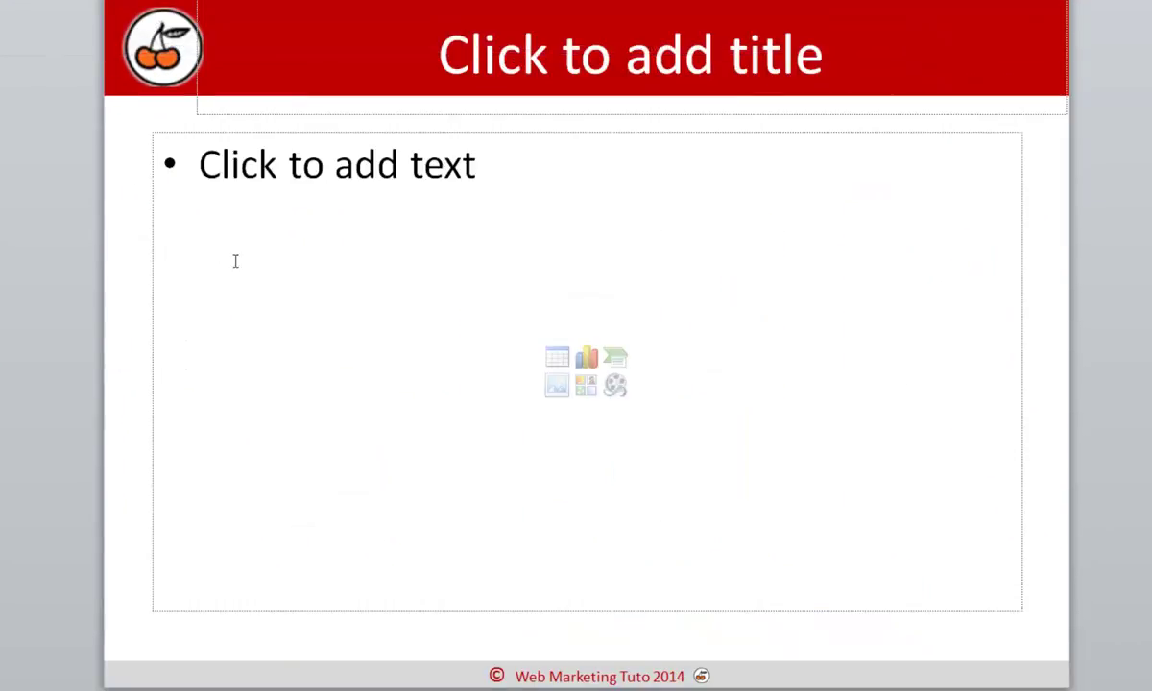
pyautogui.click(293, 138)
pyautogui.click(300, 132)
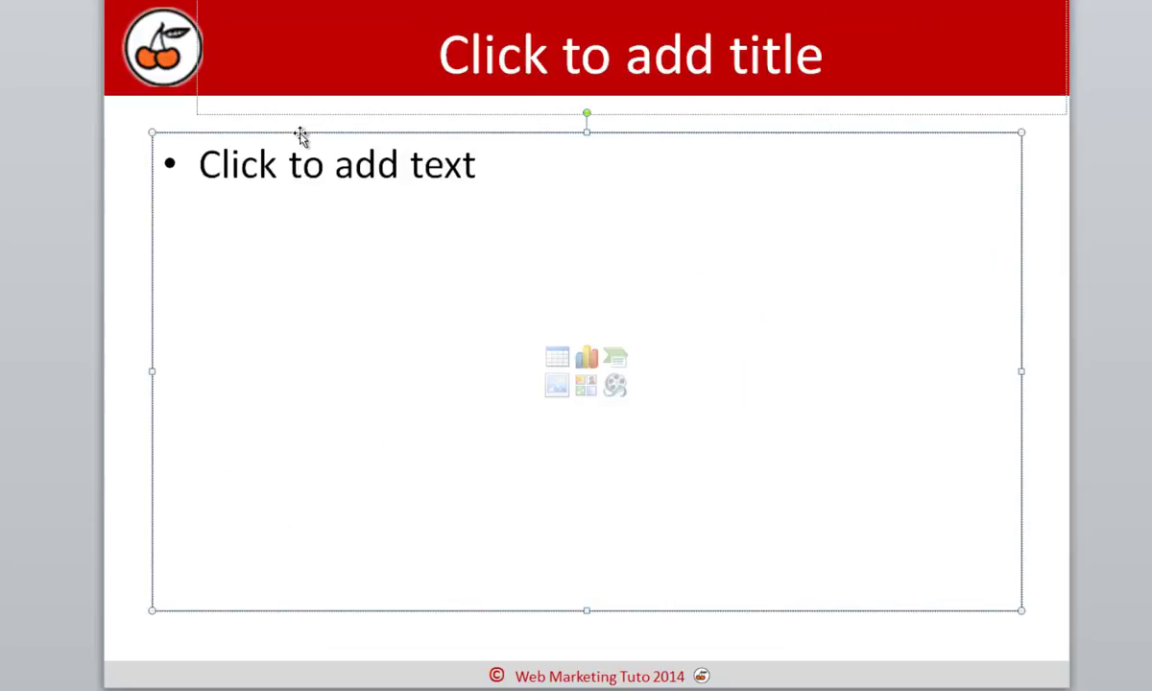
pyautogui.rightClick(242, 326)
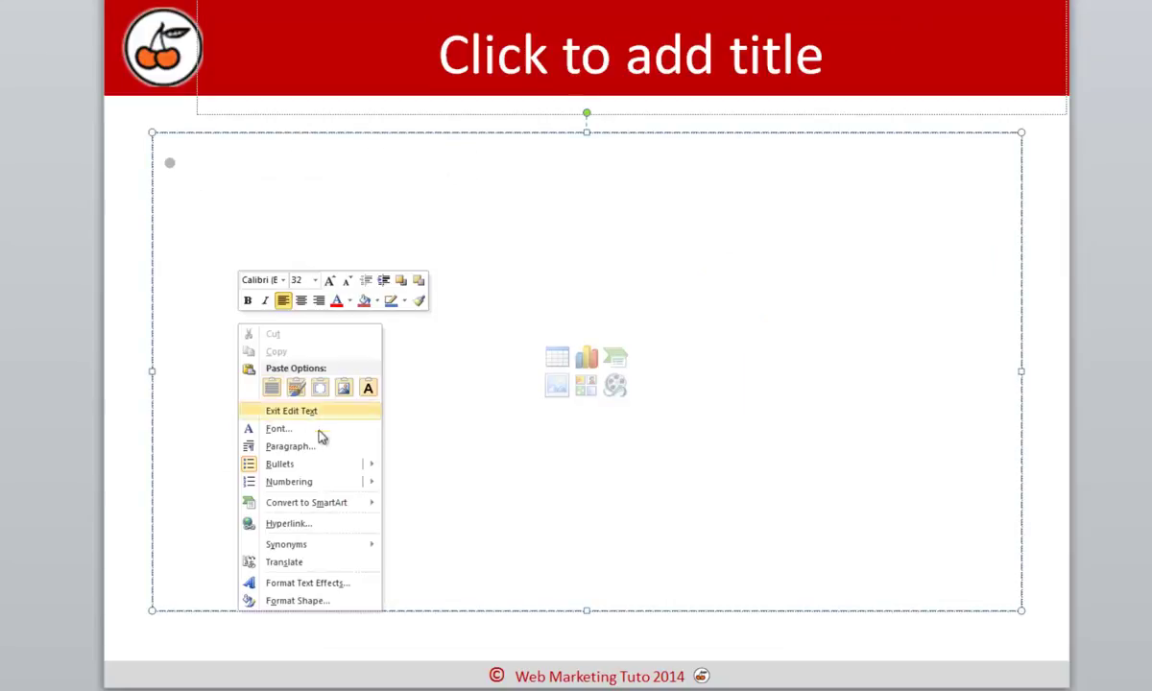
pyautogui.click(347, 389)
pyautogui.moveTo(808, 480); pyautogui.dragTo(771, 403)
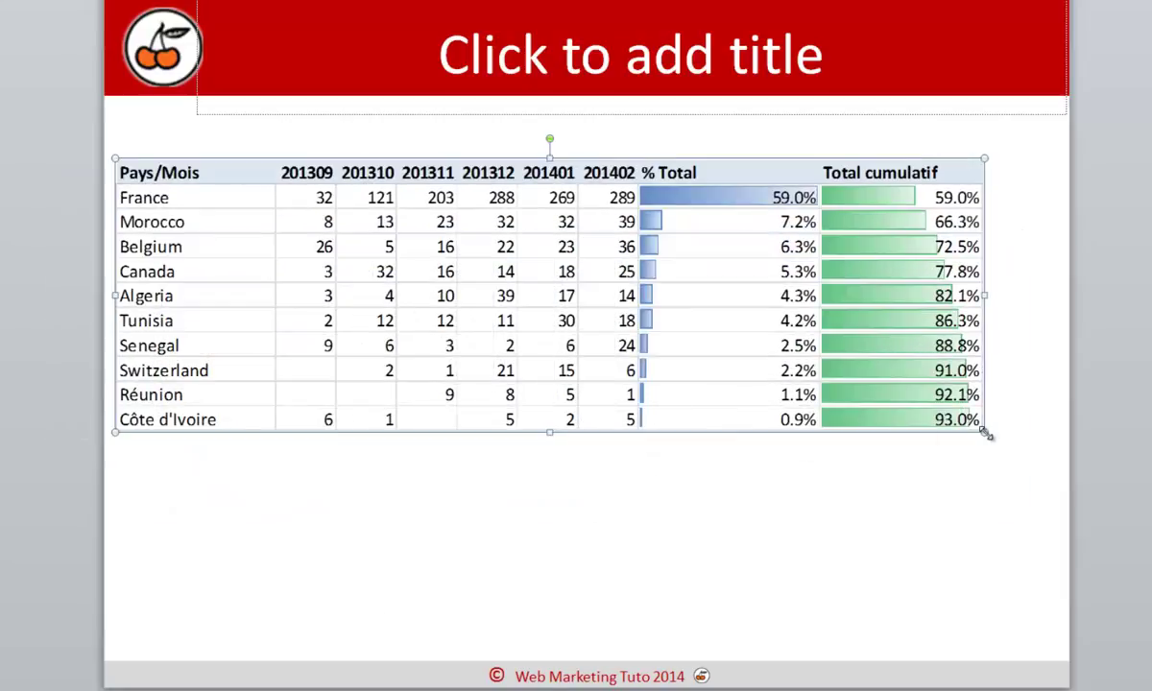
pyautogui.moveTo(986, 434); pyautogui.dragTo(1005, 454)
pyautogui.click(838, 592)
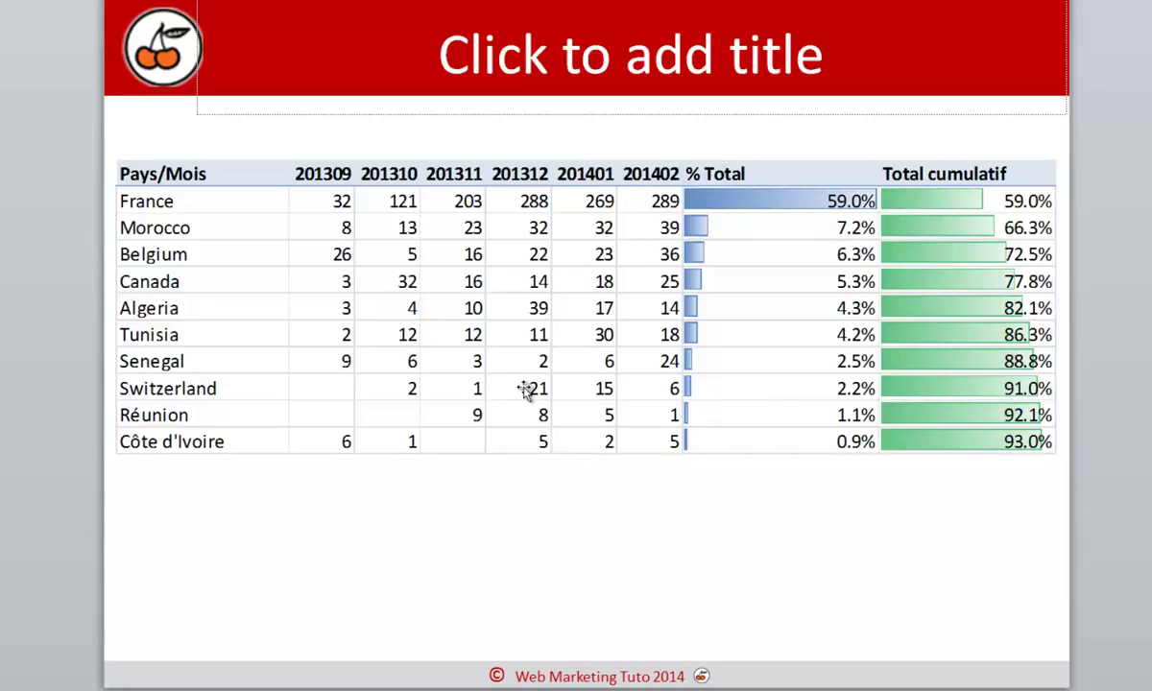
# Paste the Sep-13 to Feb-14 labels from O1:T1 over the B1 month headers and reselect the table
pyautogui.hotkey('alt', 'Tab')
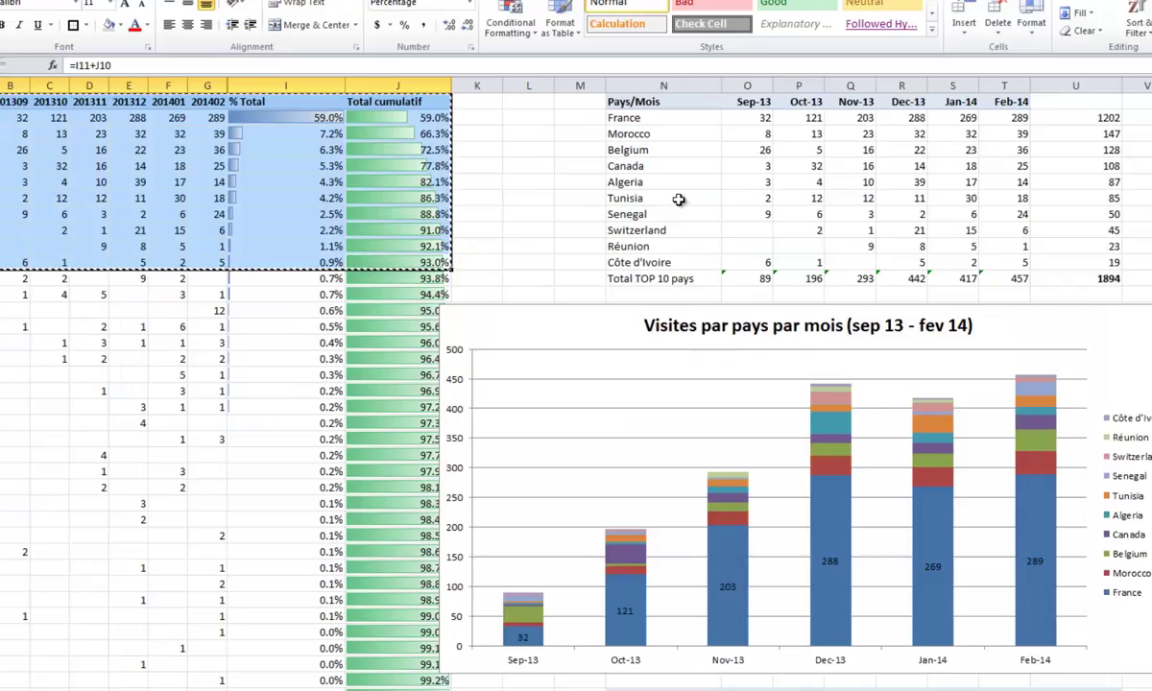
pyautogui.moveTo(752, 102); pyautogui.dragTo(1004, 102)
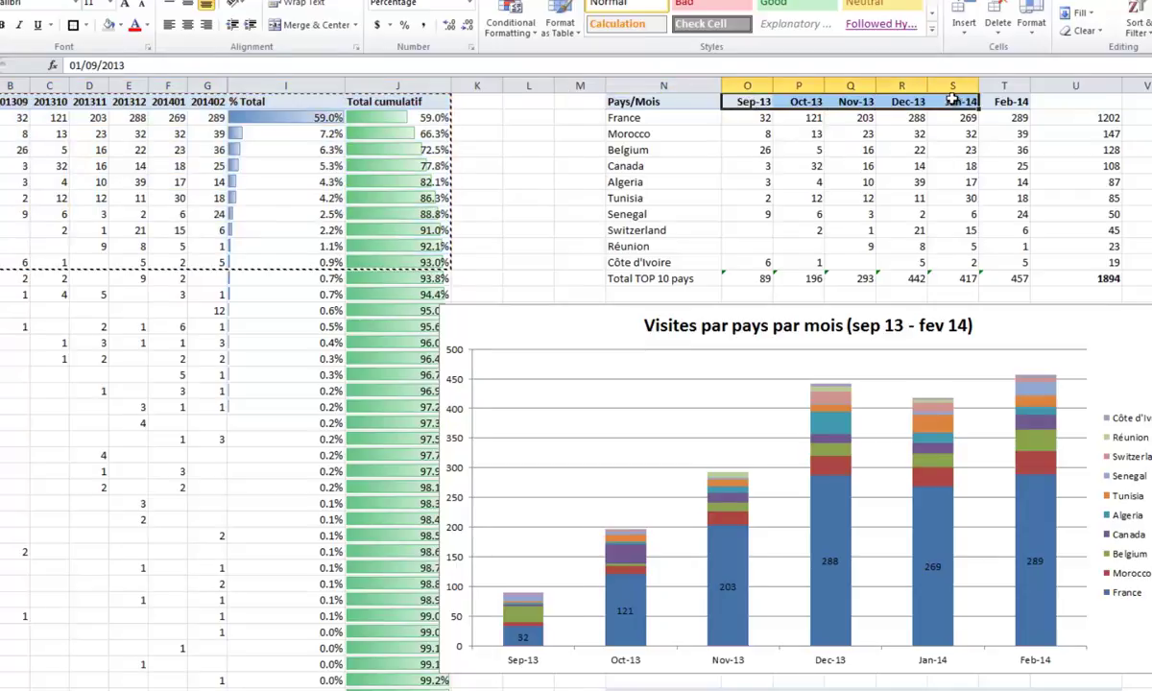
pyautogui.hotkey('ctrl', 'c')
pyautogui.click(129, 139)
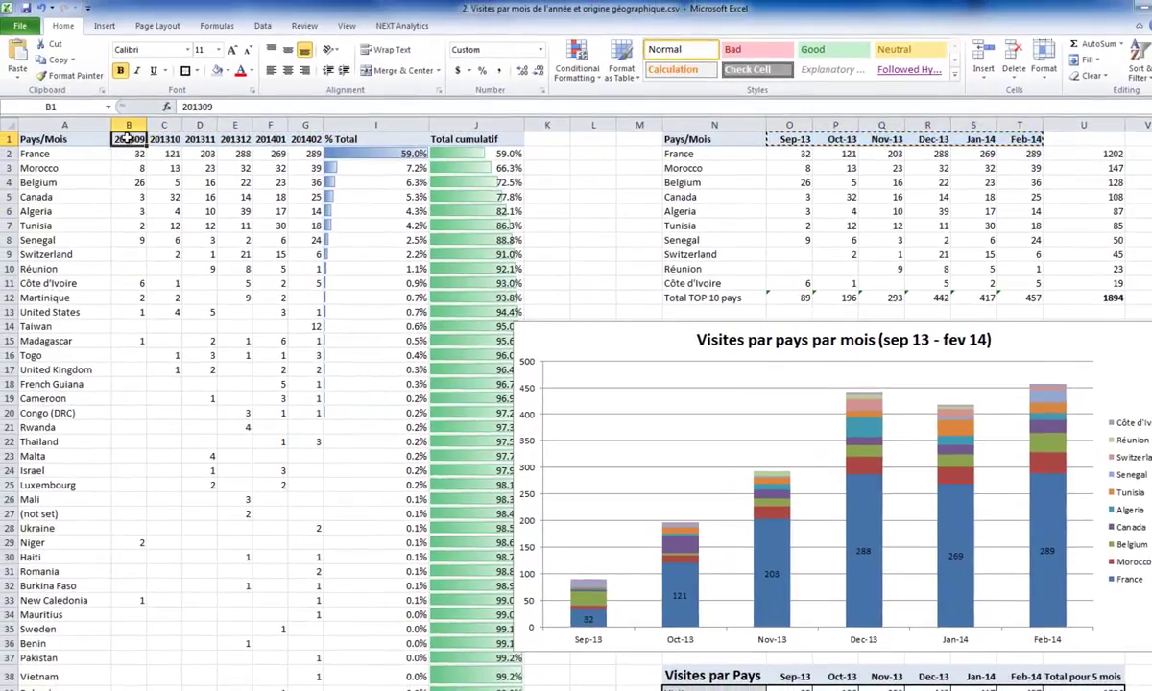
pyautogui.hotkey('ctrl', 'v')
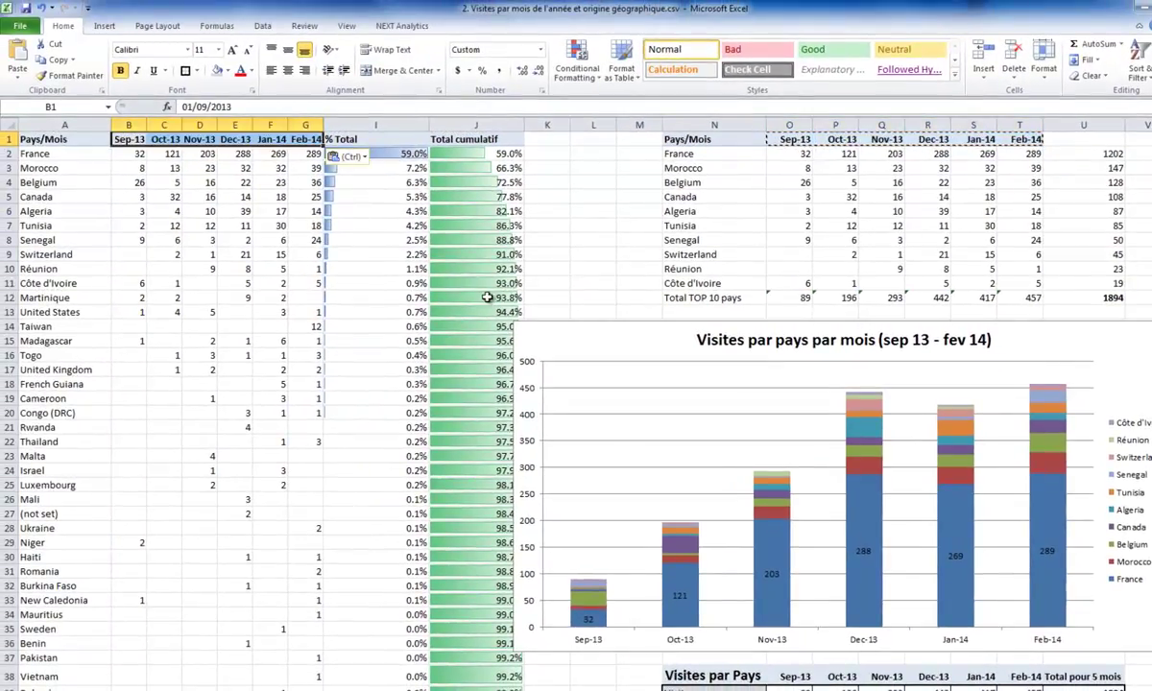
pyautogui.moveTo(461, 281); pyautogui.dragTo(15, 127)
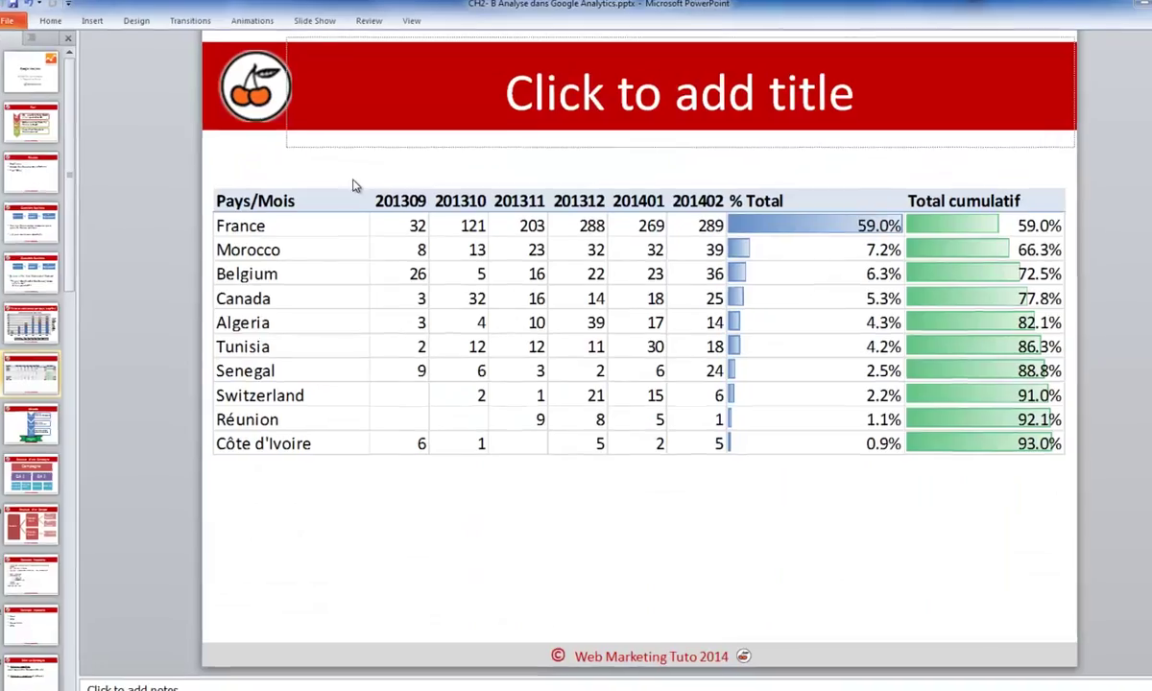
# Replace the old table picture with the updated Sep-13 to Feb-14 version and reposition it
pyautogui.click(356, 219)
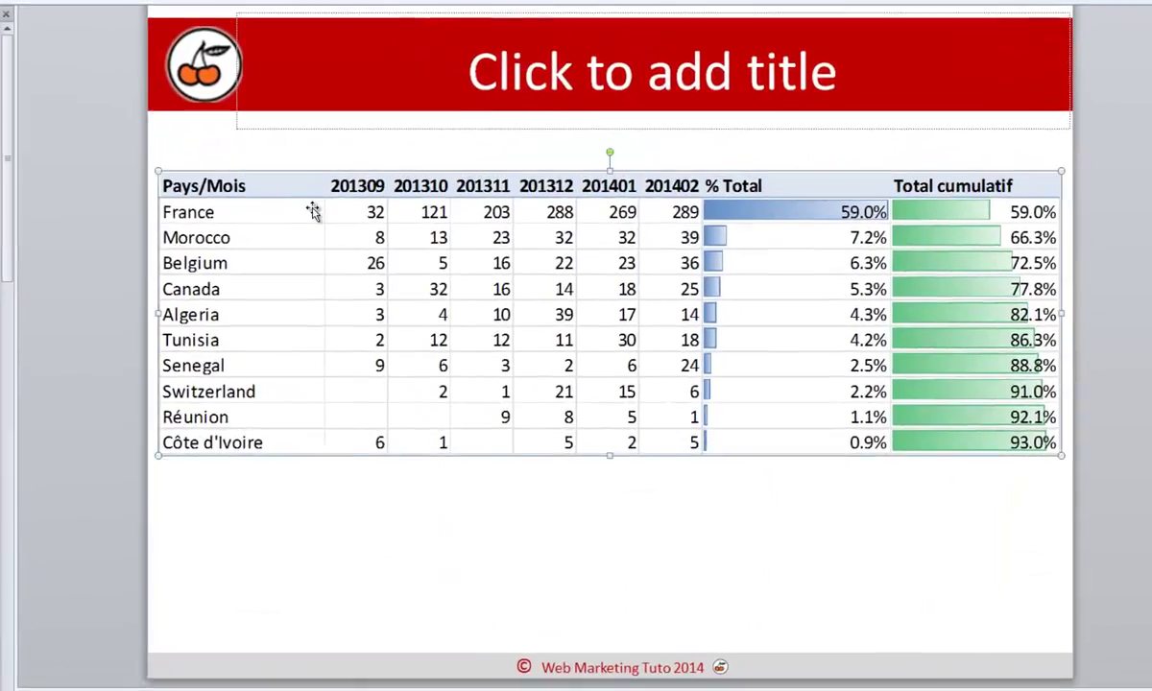
pyautogui.press('Delete')
pyautogui.rightClick(357, 224)
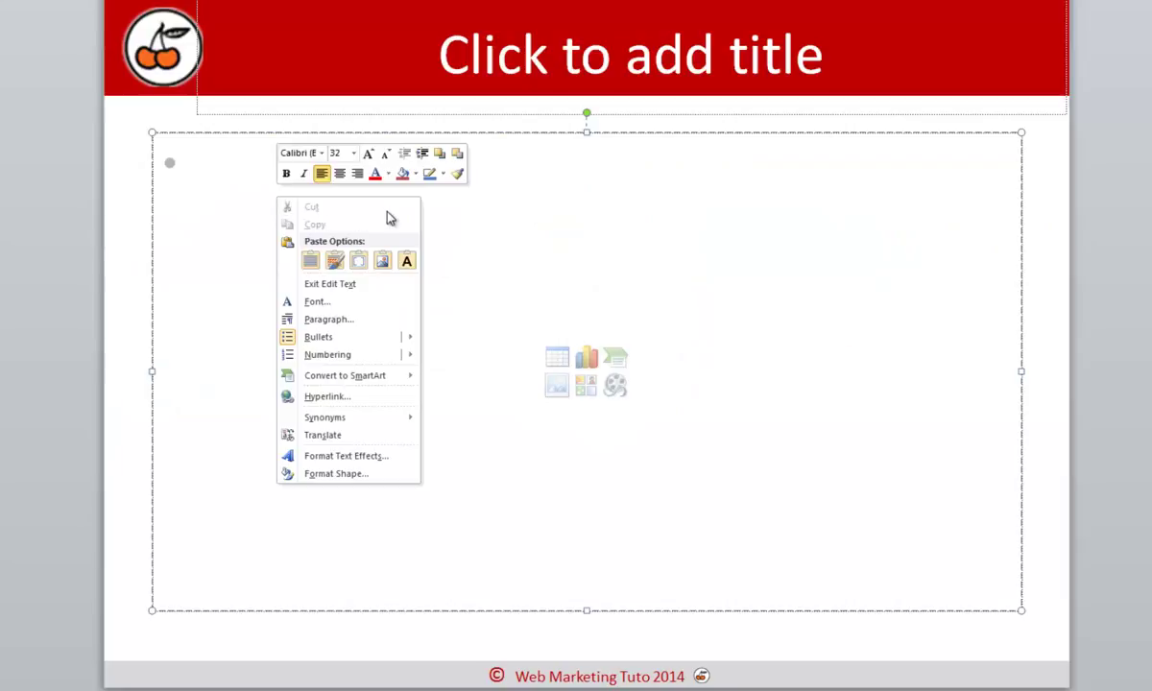
pyautogui.click(360, 257)
pyautogui.moveTo(510, 350)
pyautogui.mouseDown()
pyautogui.moveTo(488, 299)
pyautogui.moveTo(509, 303)
pyautogui.mouseUp()
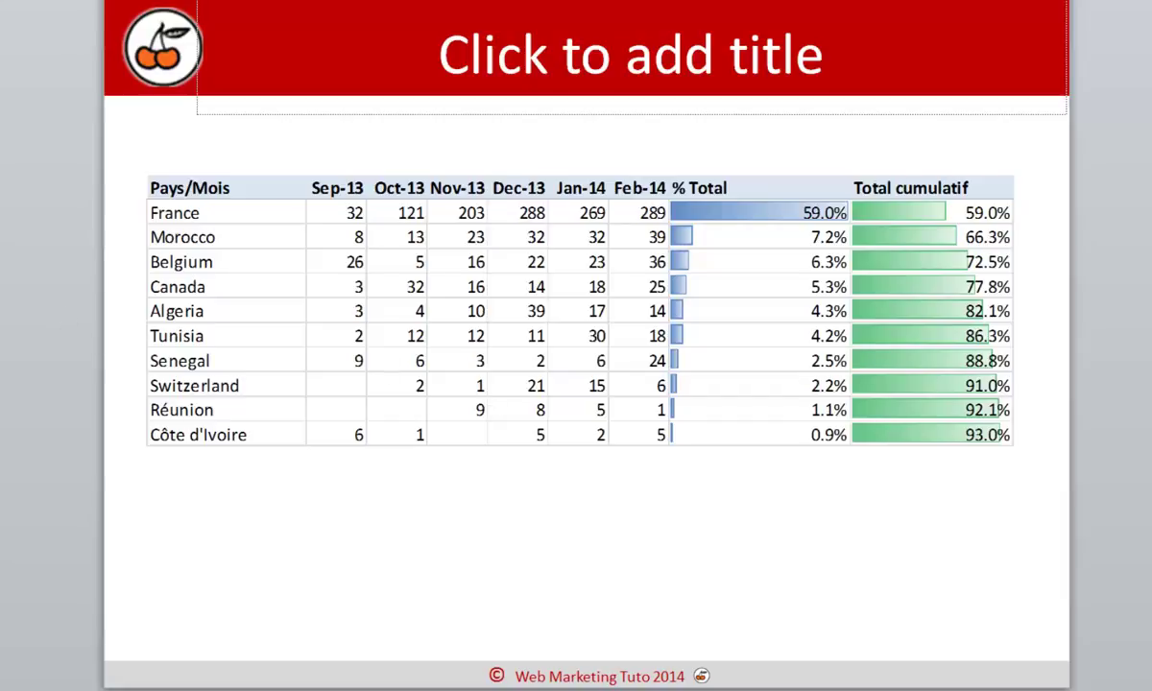
# Title the slide 'Visites par pays (détail)' and move on to the chart slide
pyautogui.click(540, 59)
pyautogui.write('Visites')
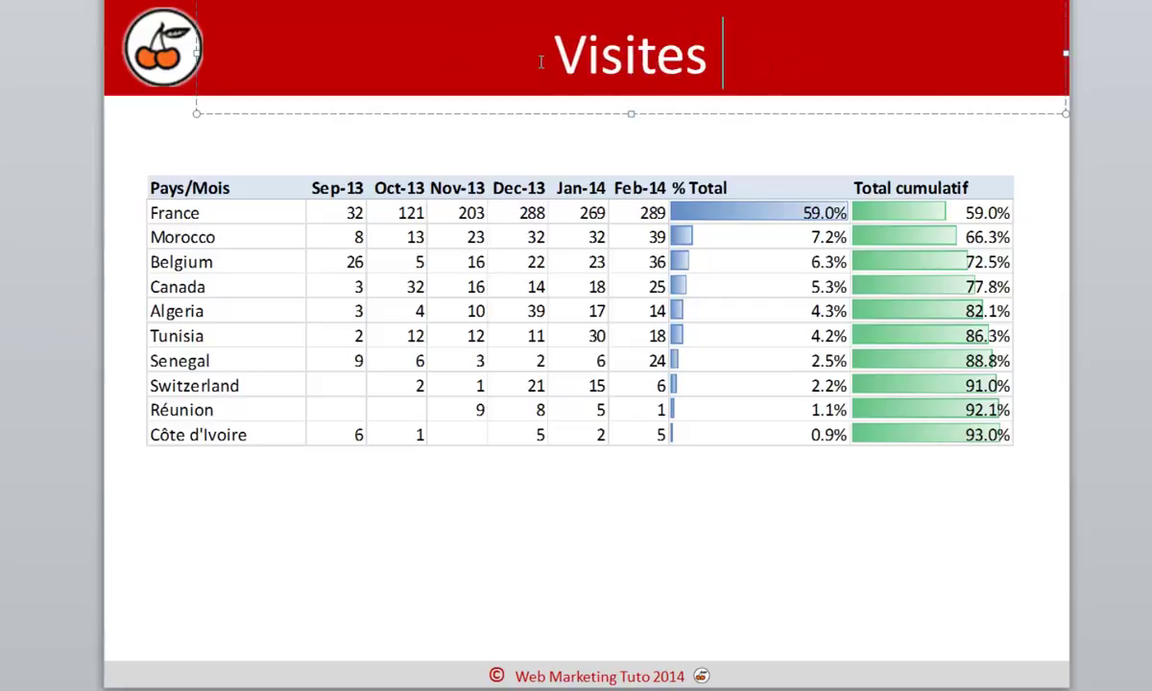
pyautogui.write(' par mo')
pyautogui.press('BackSpace')
pyautogui.press('BackSpace')
pyautogui.write('pay')
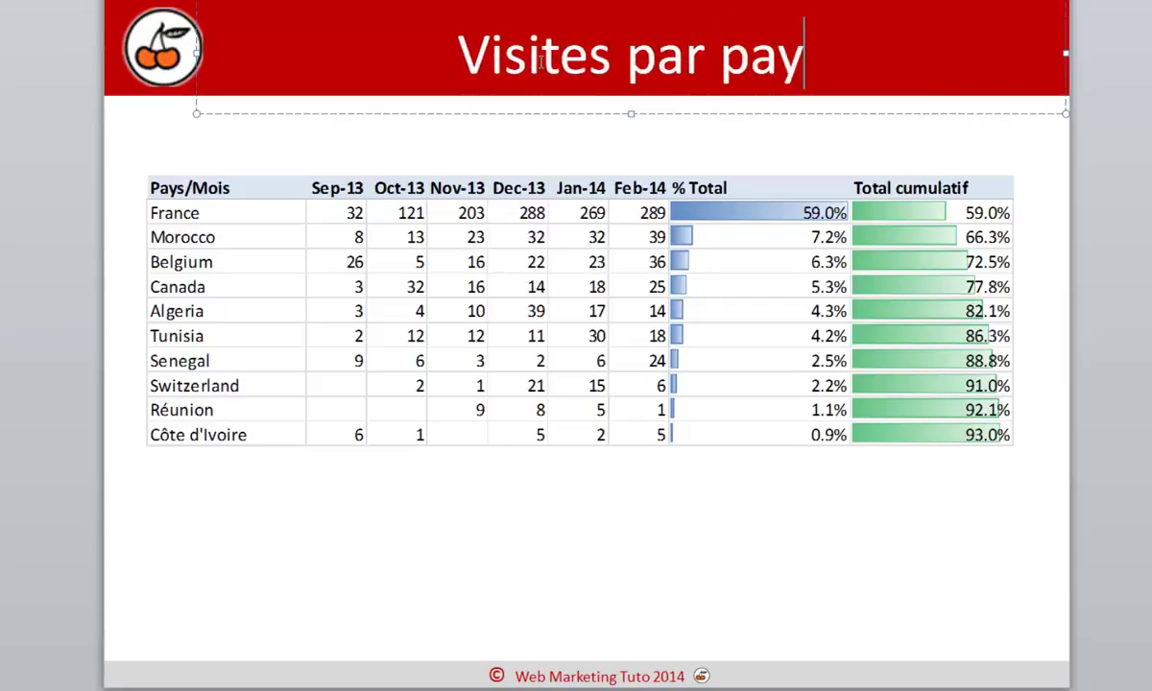
pyautogui.write('s (dét')
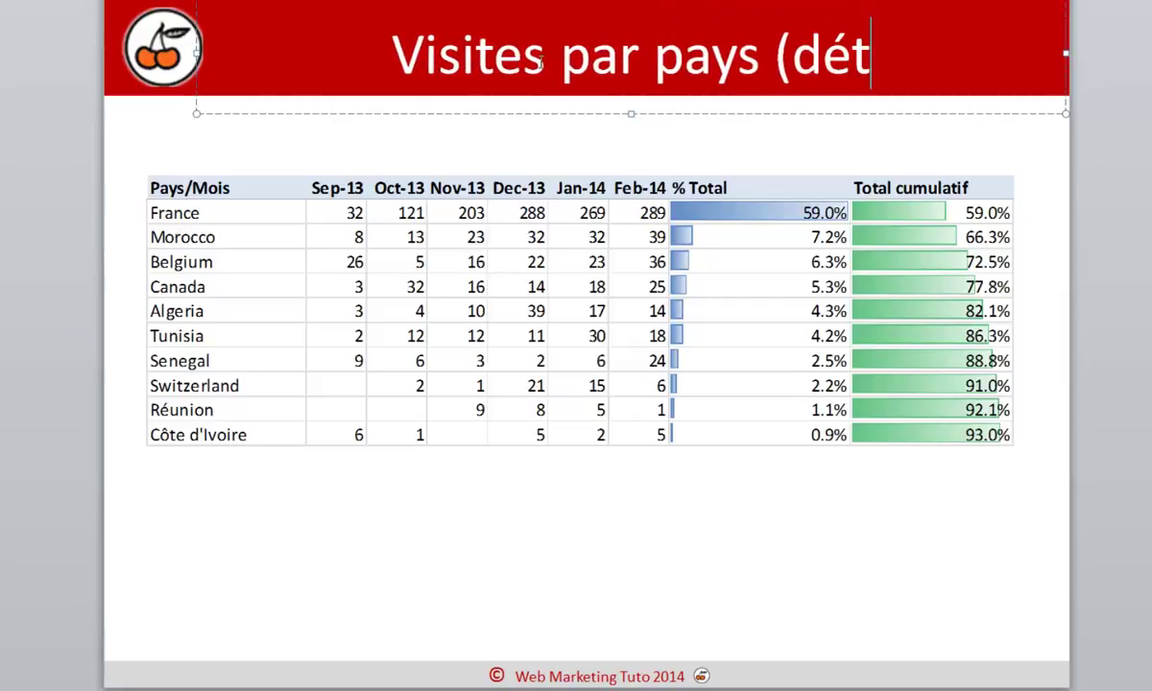
pyautogui.write('ail)')
pyautogui.click(540, 557)
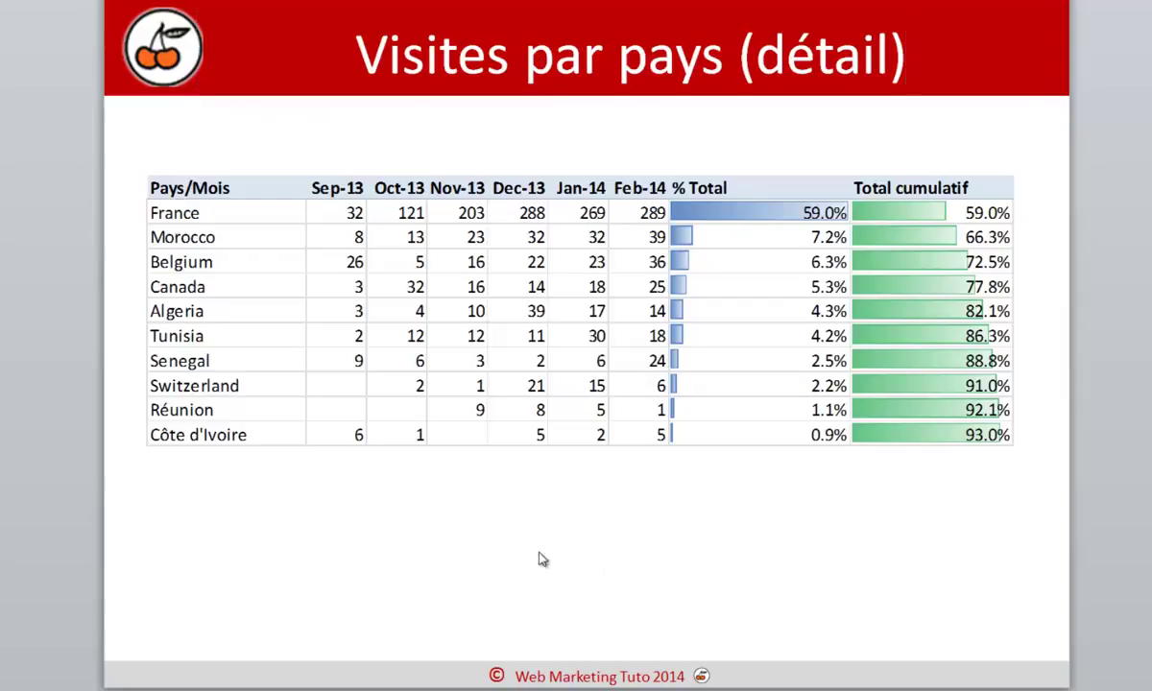
pyautogui.press('pagedown')
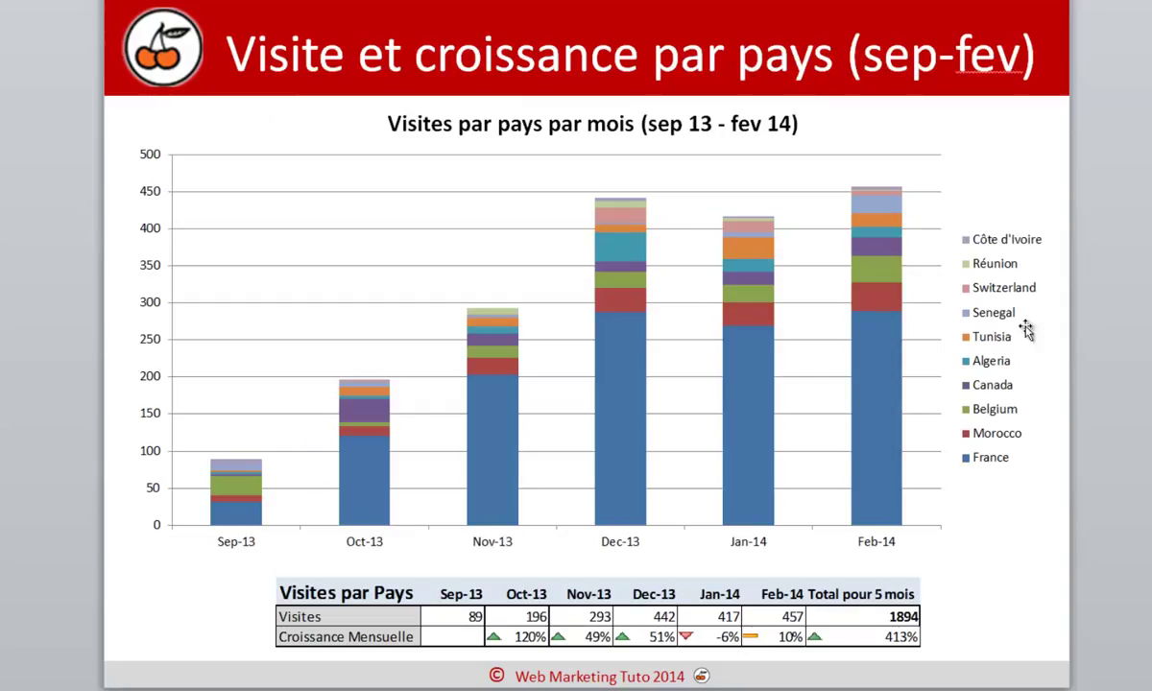
pyautogui.press('pageup')
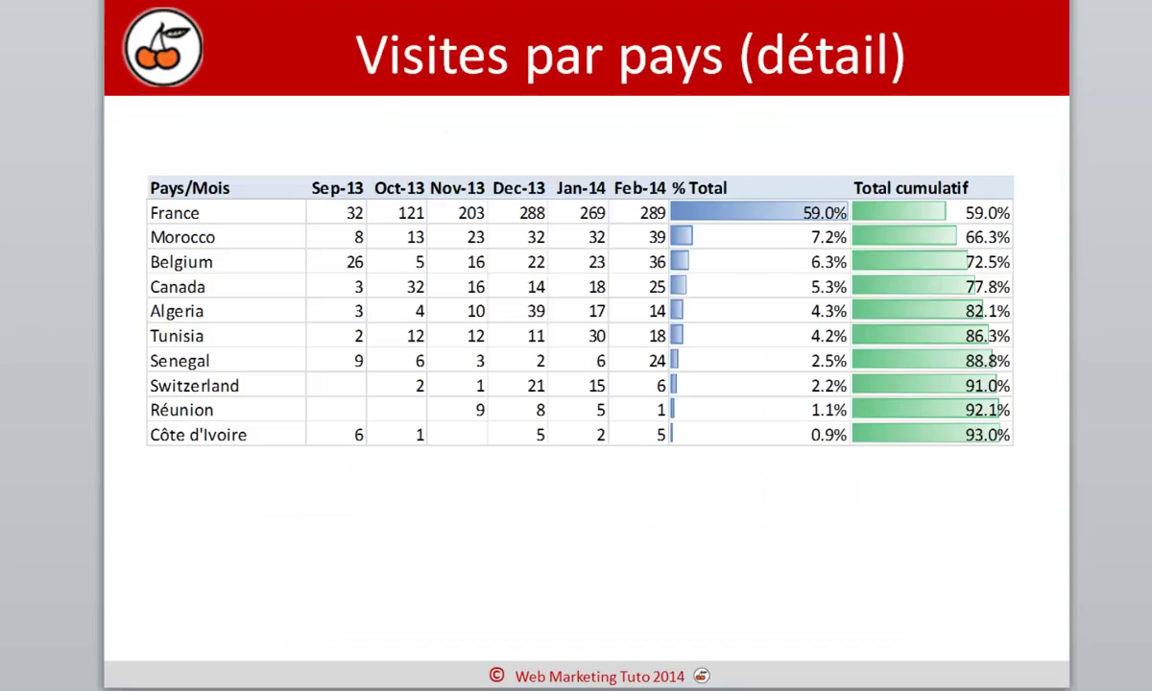
pyautogui.press('pageup')
pyautogui.press('pagedown')
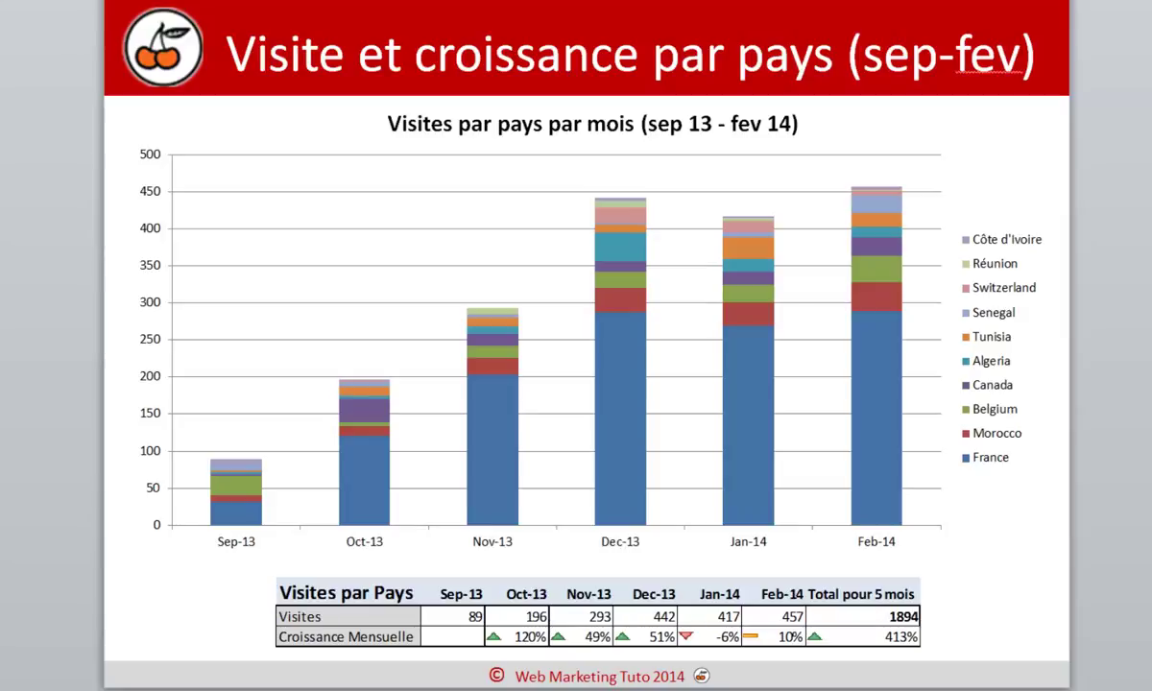
pyautogui.press('Right')
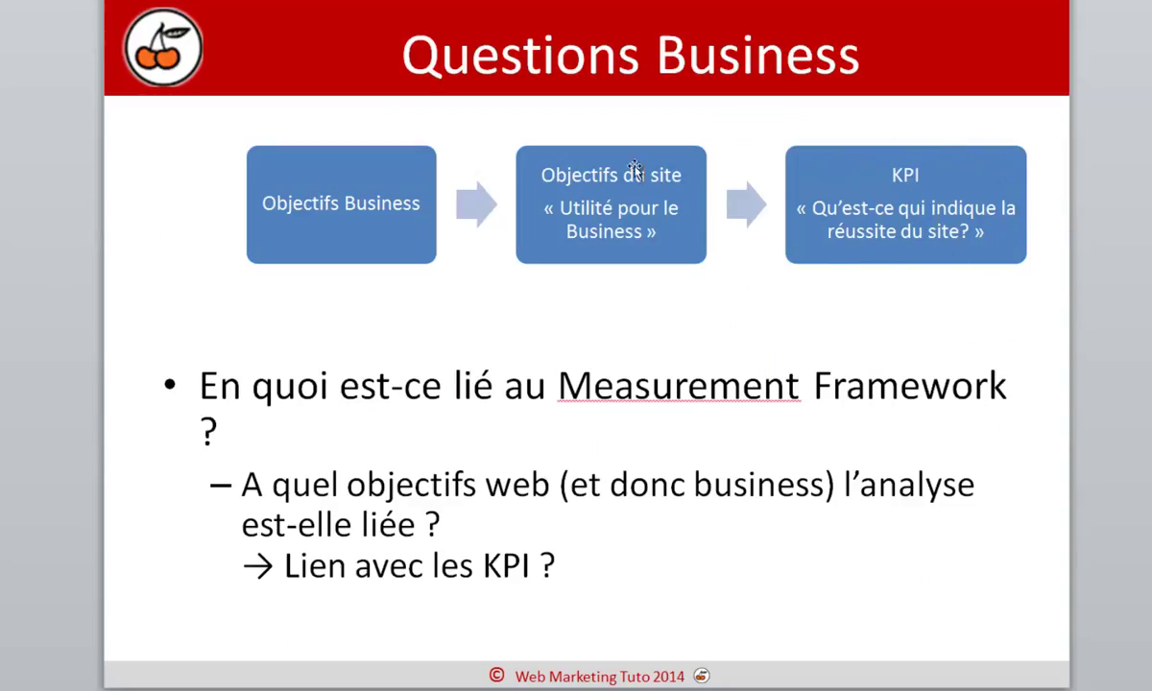
pyautogui.press('Left')
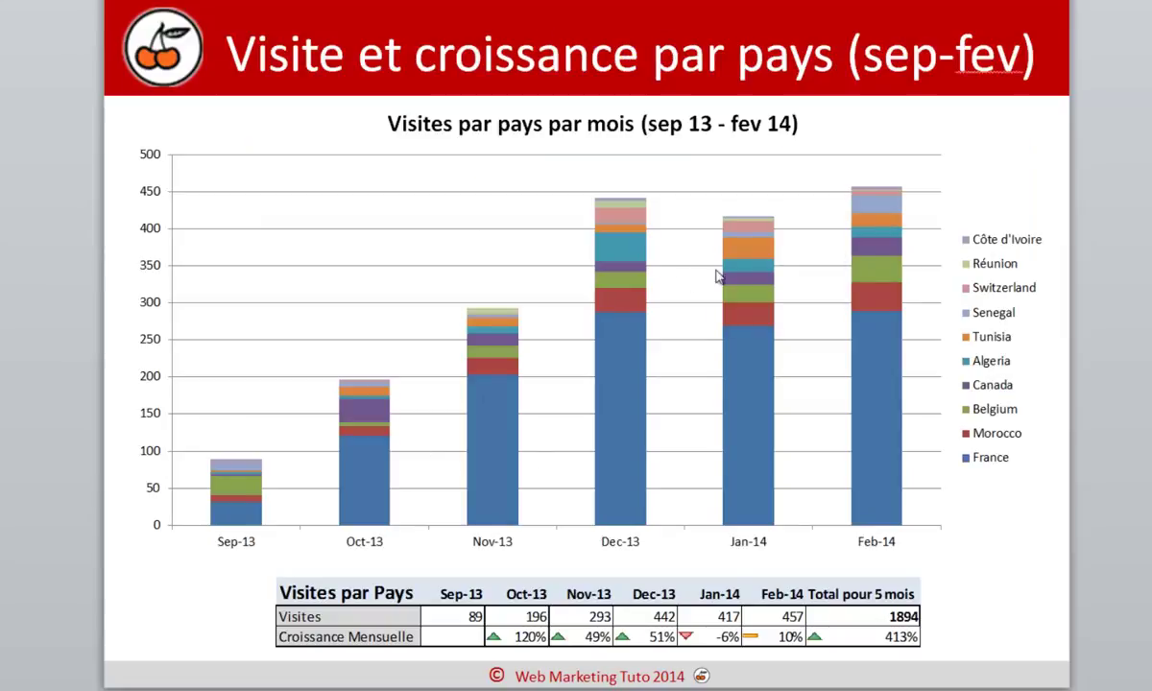
pyautogui.moveTo(361, 410)
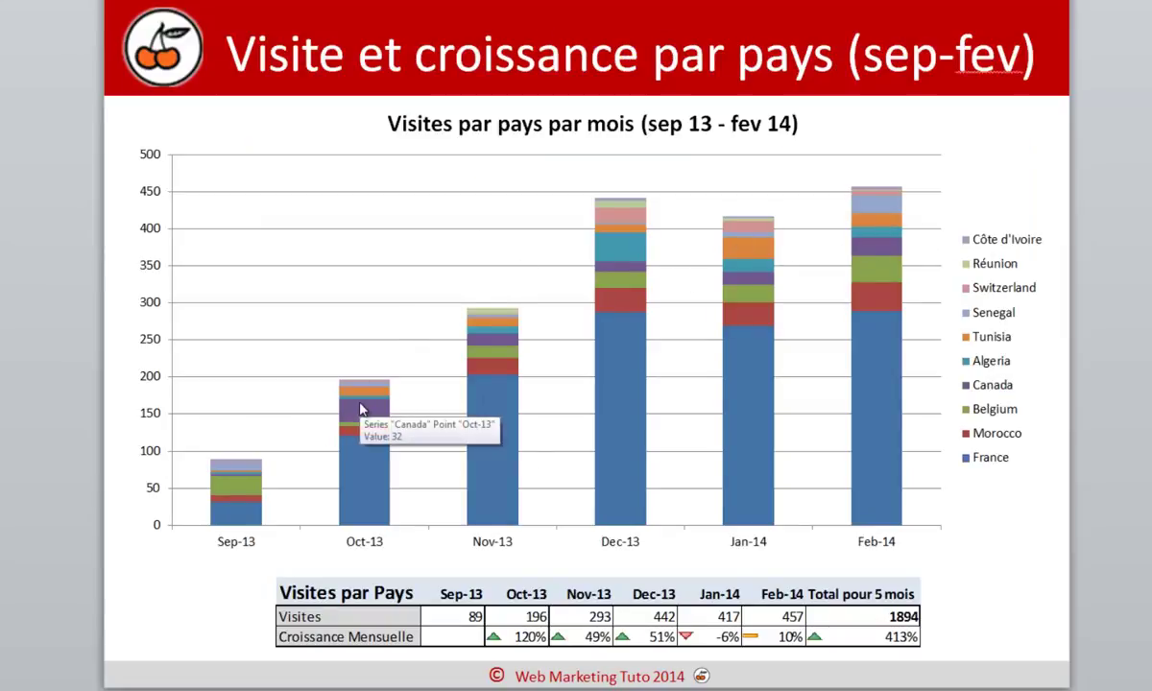